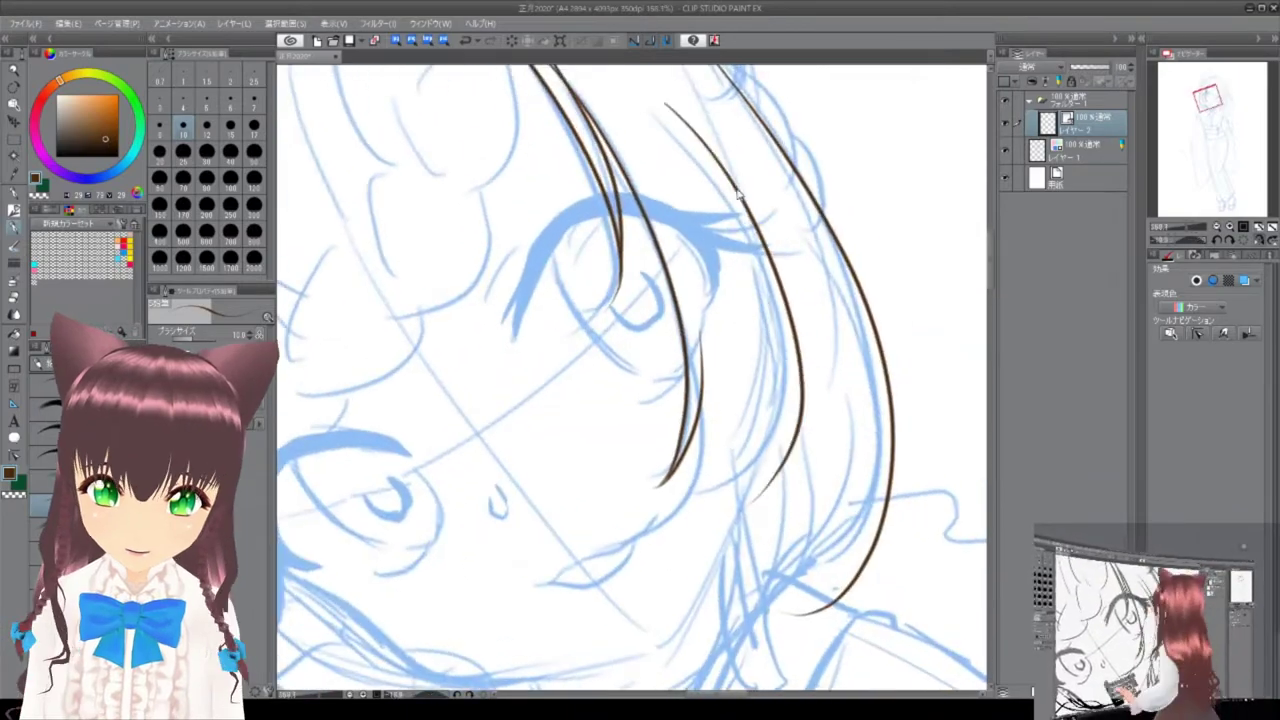
# Ink the long dark-brown side-lock strands beside the eye over the blue sketch and clean up their crossing pointed tips.
pyautogui.scroll(5, 662, 358)
pyautogui.scroll(3, 673, 405)
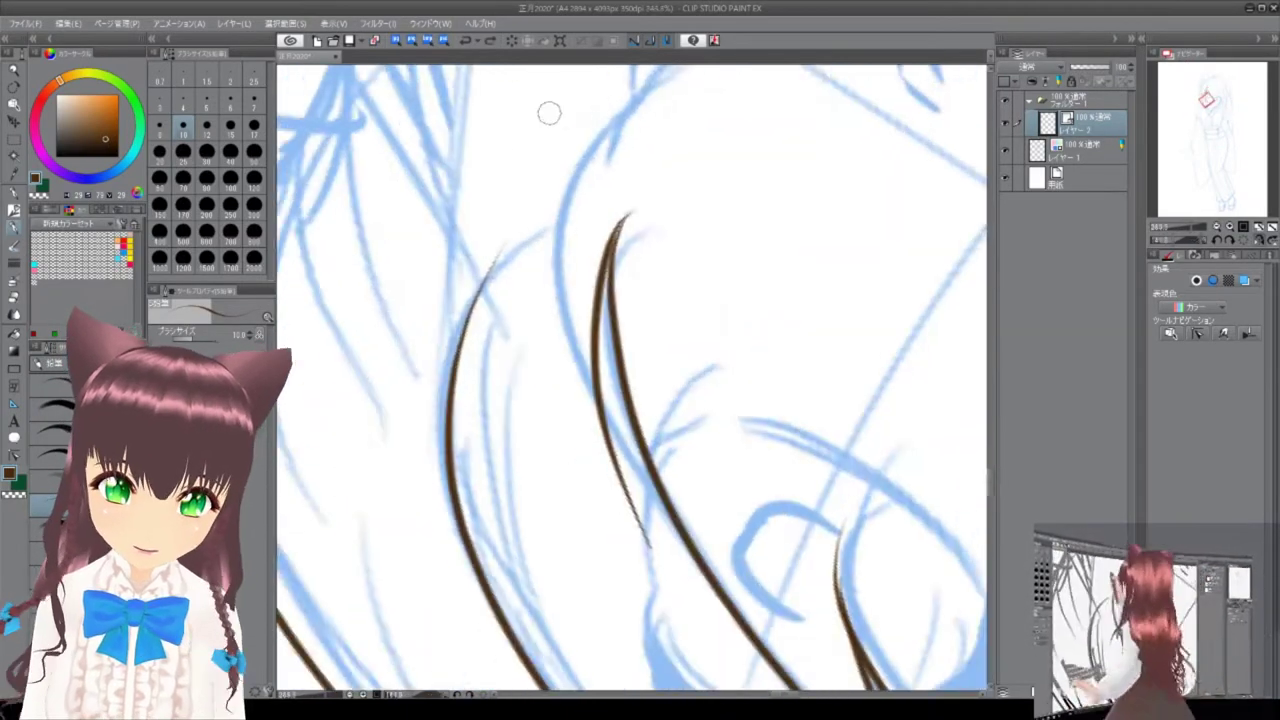
pyautogui.scroll(-3, 398, 361)
pyautogui.scroll(2, 679, 203)
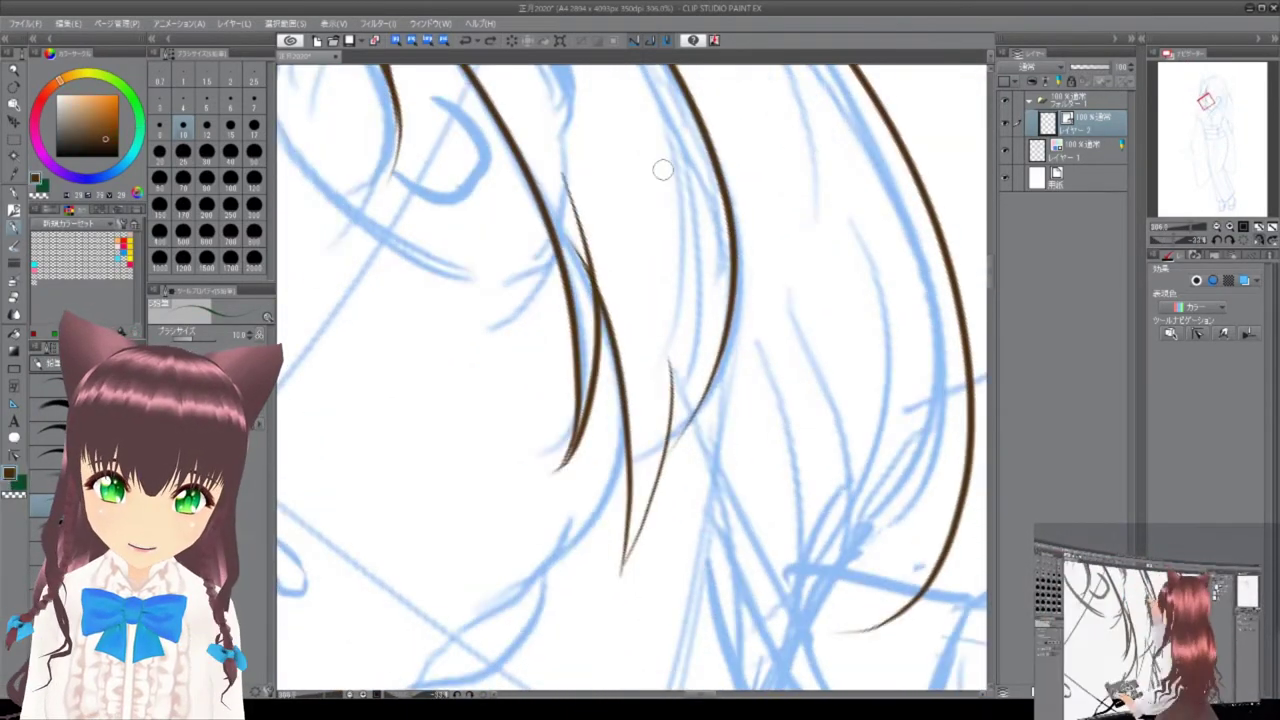
pyautogui.scroll(3, 690, 343)
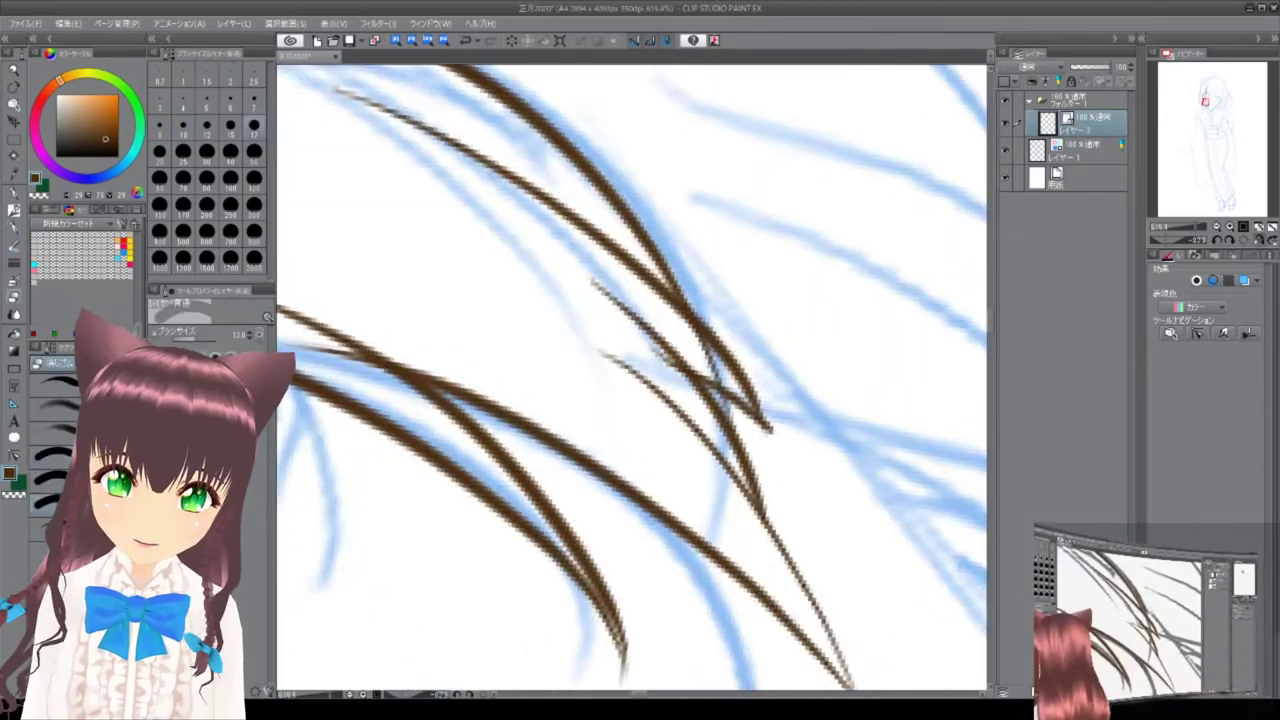
pyautogui.scroll(2, 769, 349)
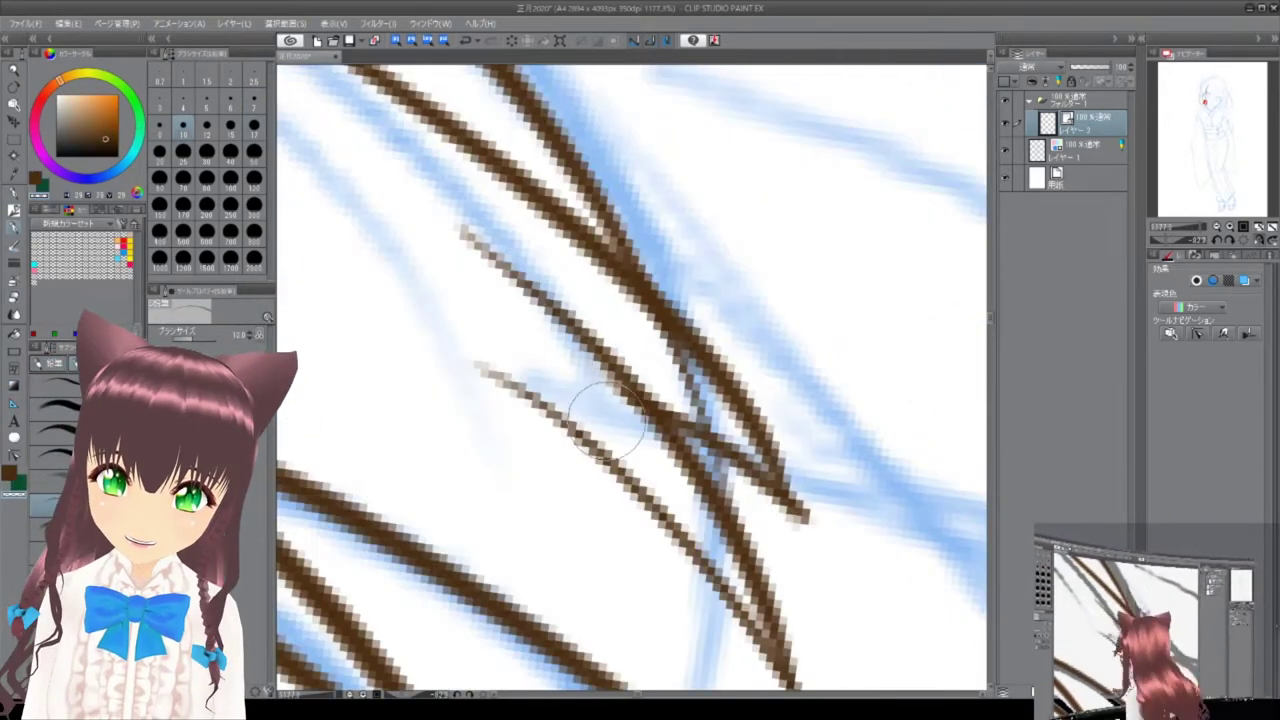
# Outline the upper interlocking segments of the forehead braid in dark brown, following the sketch from its root.
pyautogui.scroll(-6, 528, 335)
pyautogui.scroll(5, 517, 100)
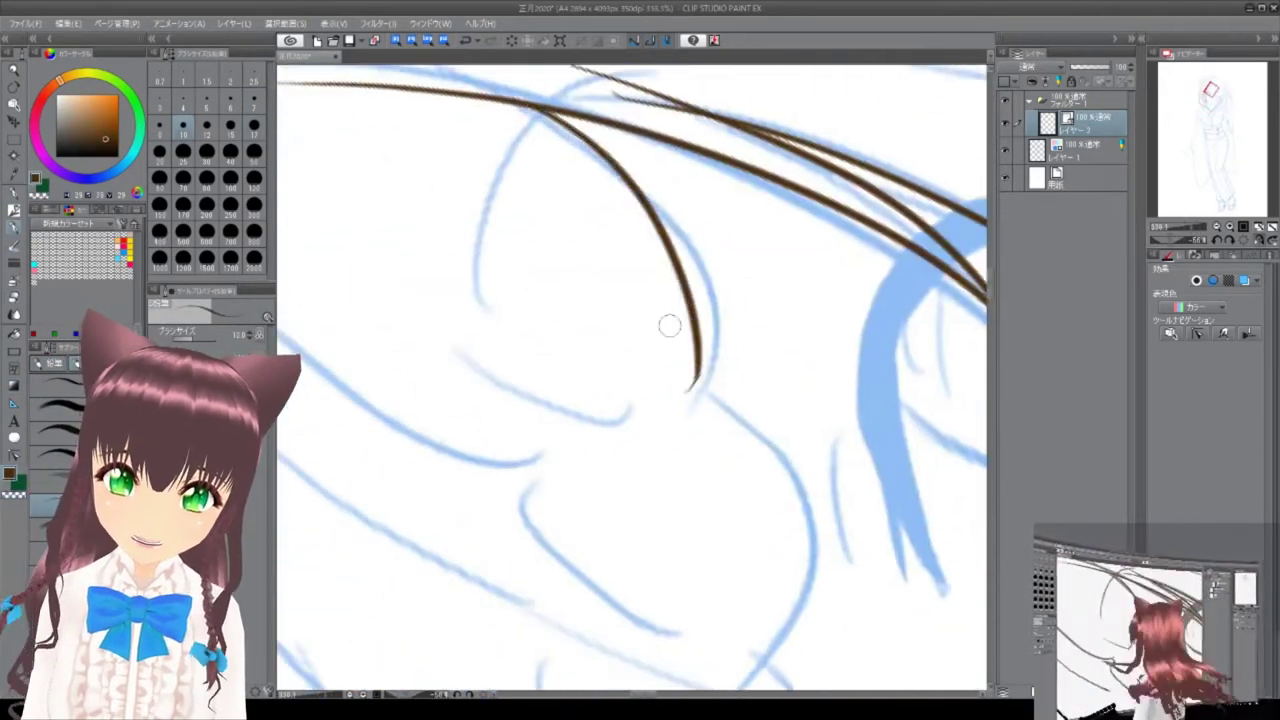
pyautogui.scroll(-2, 600, 150)
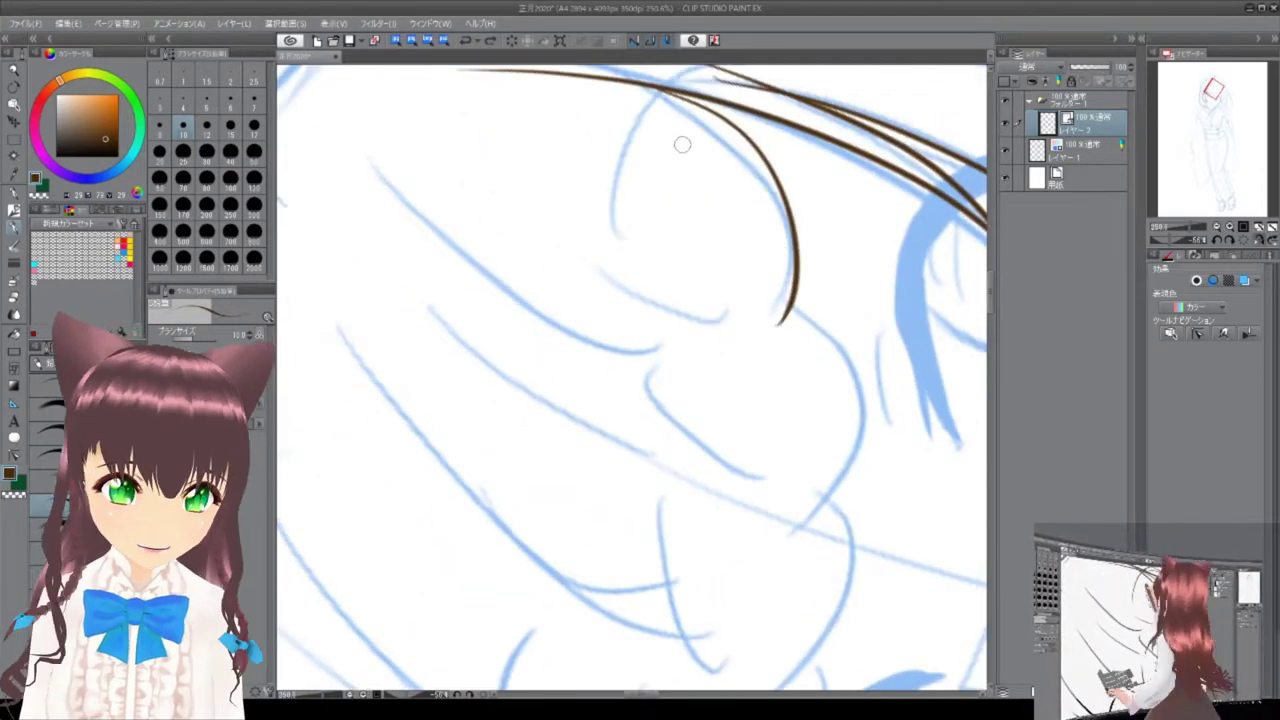
pyautogui.scroll(2, 687, 160)
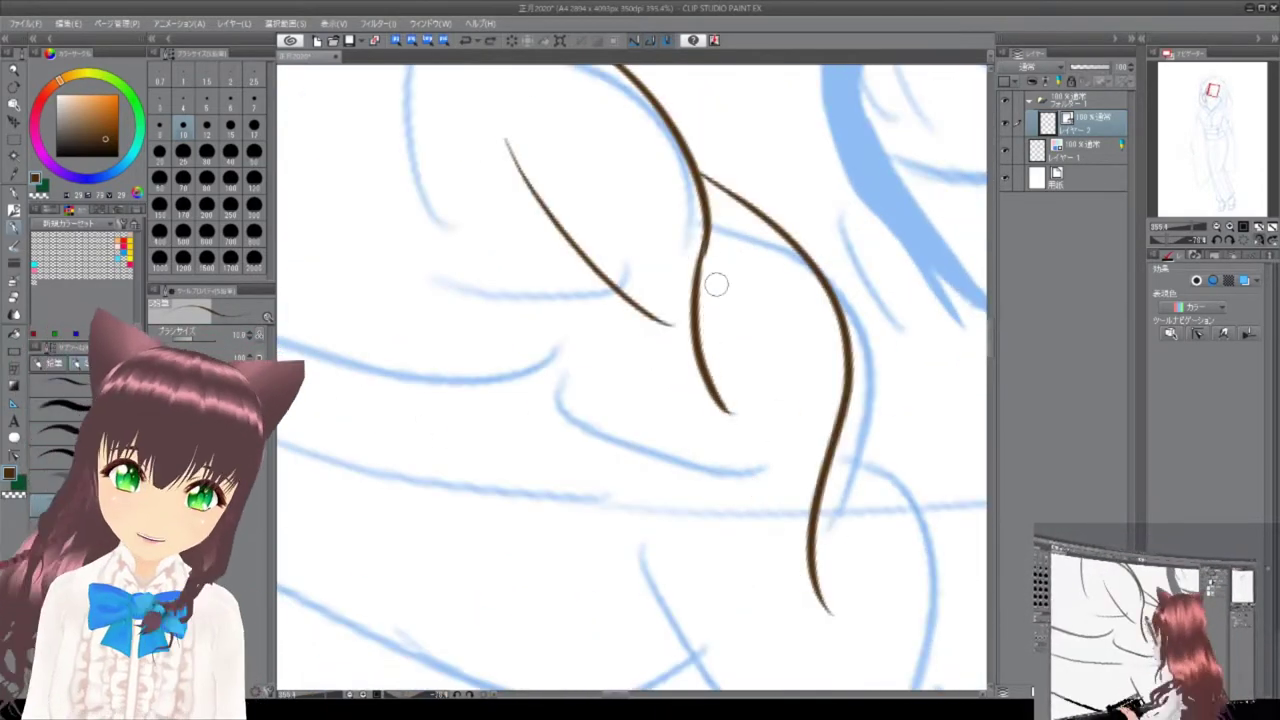
pyautogui.scroll(-2, 705, 294)
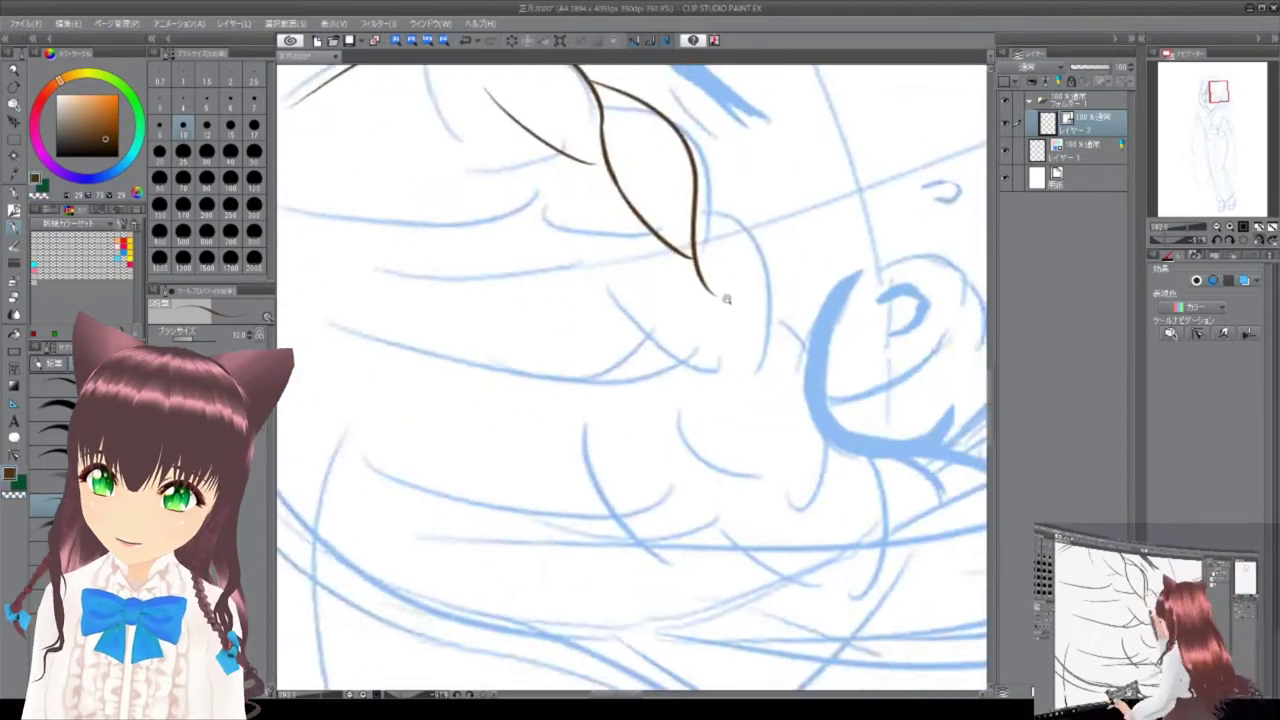
pyautogui.scroll(2, 763, 447)
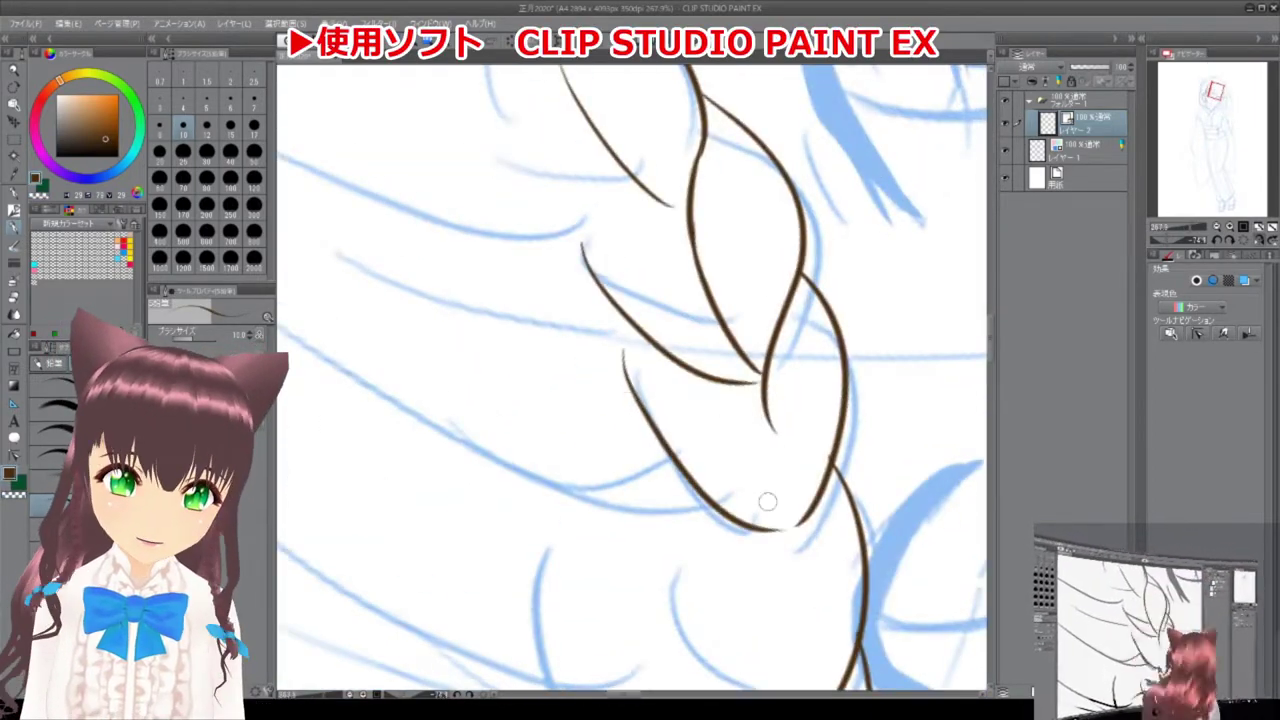
# Continue the braid outline down beside the other eye and add inner strand lines to its lower segments.
pyautogui.scroll(4, 746, 512)
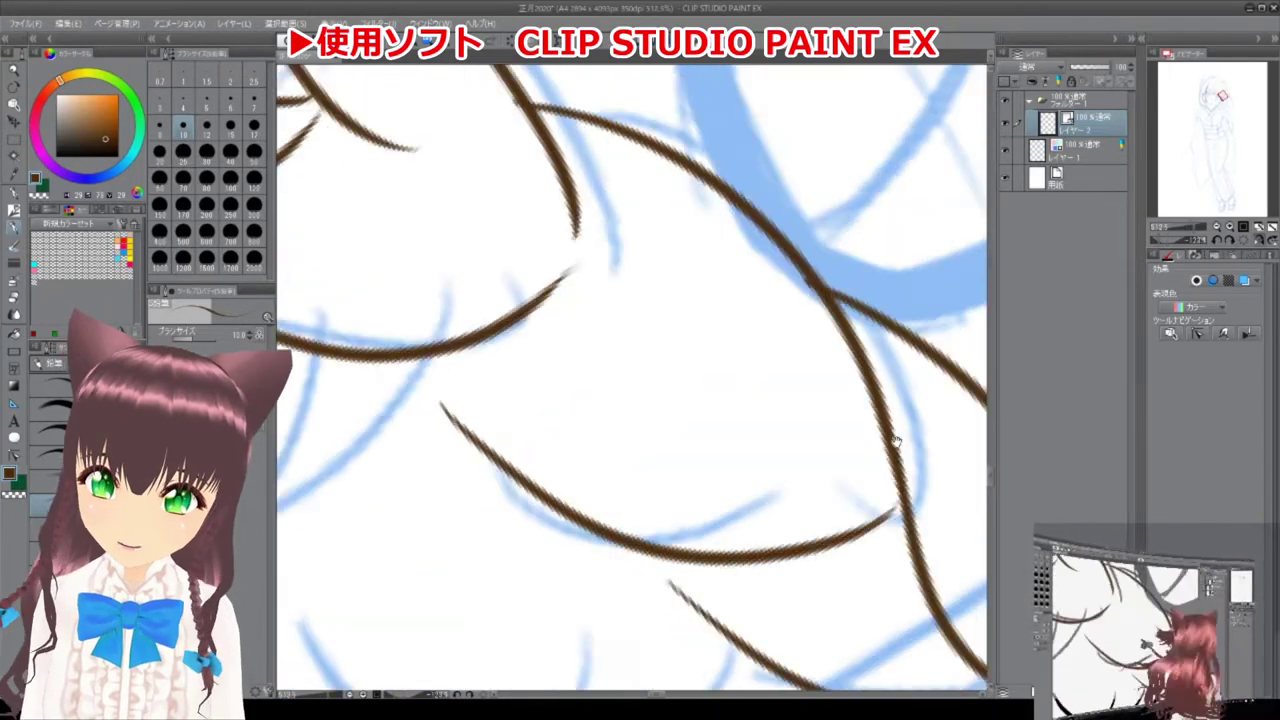
pyautogui.scroll(-3, 790, 480)
pyautogui.scroll(4, 571, 343)
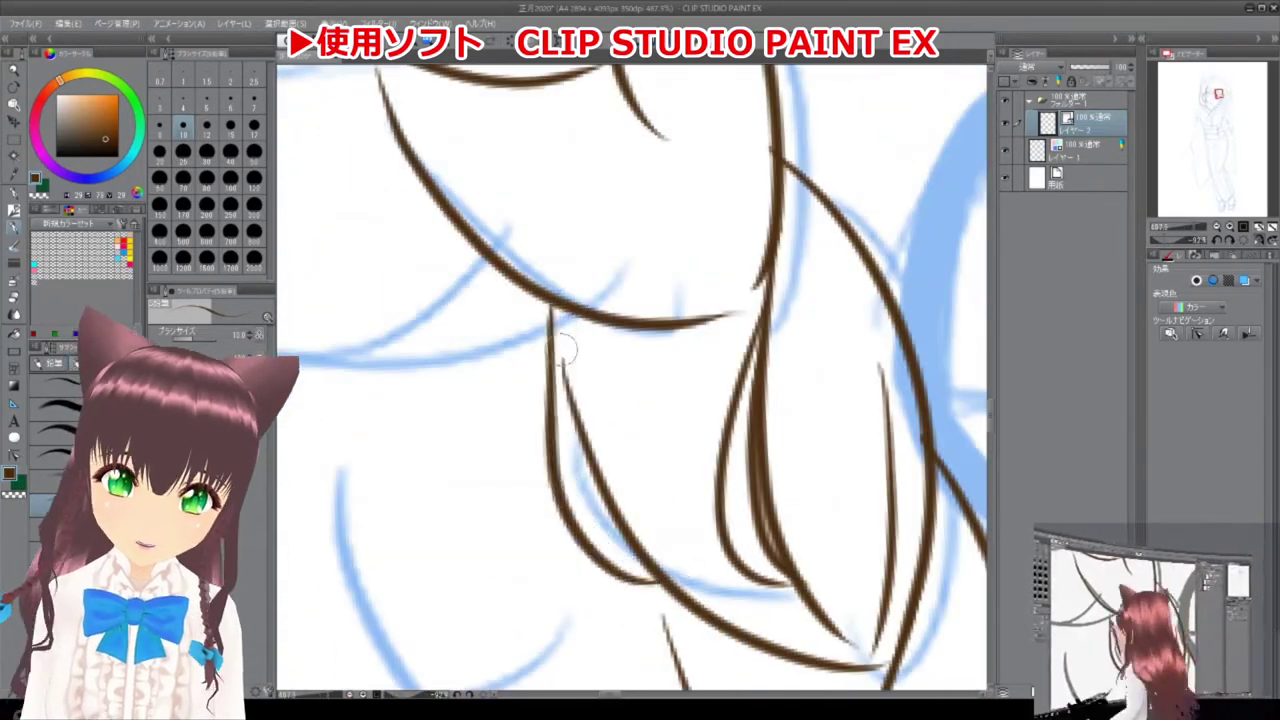
pyautogui.scroll(-3, 659, 181)
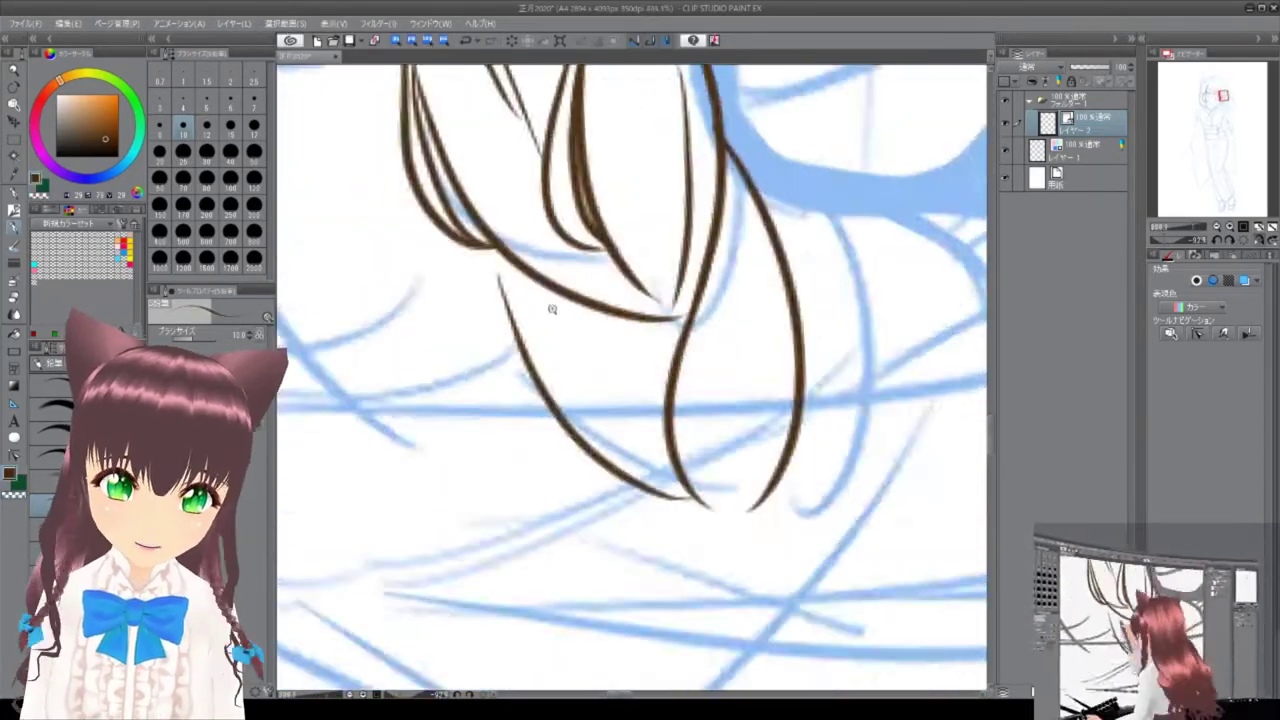
# Ink the last braid segments at the lower end, with outer loops and fine inner strands.
pyautogui.scroll(3, 456, 237)
pyautogui.scroll(-3, 710, 577)
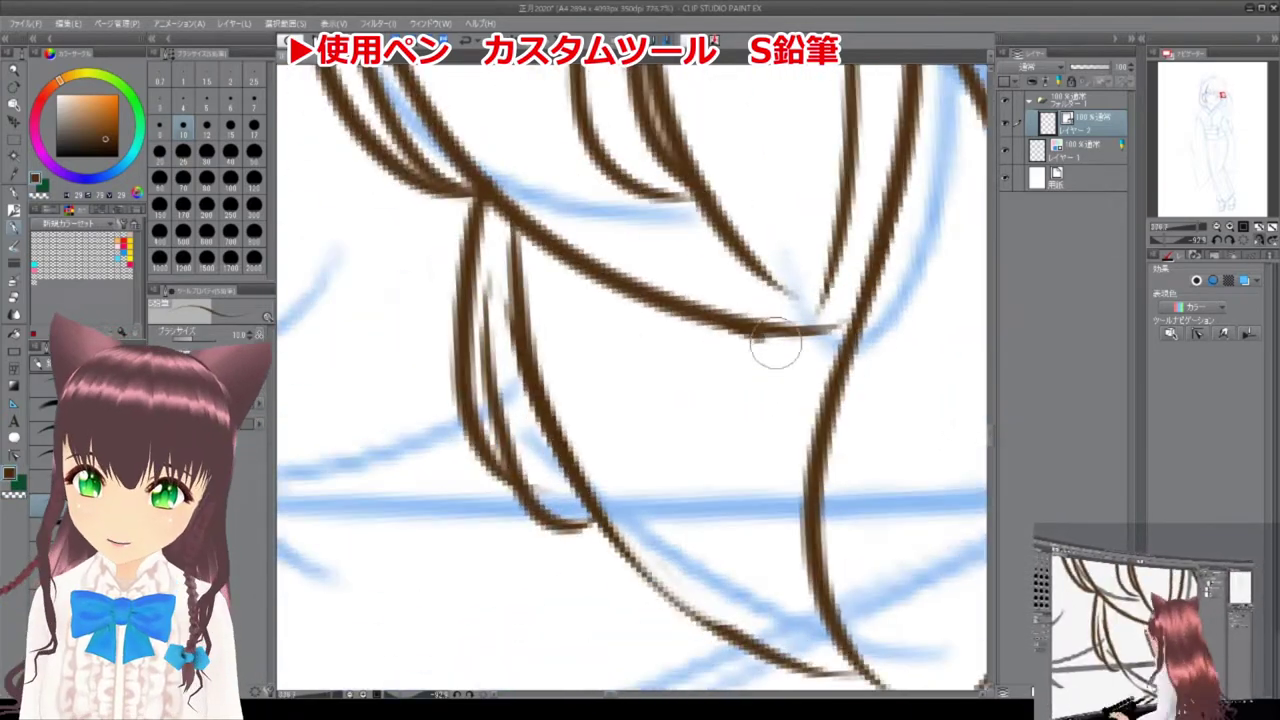
pyautogui.scroll(3, 740, 320)
pyautogui.scroll(-3, 720, 277)
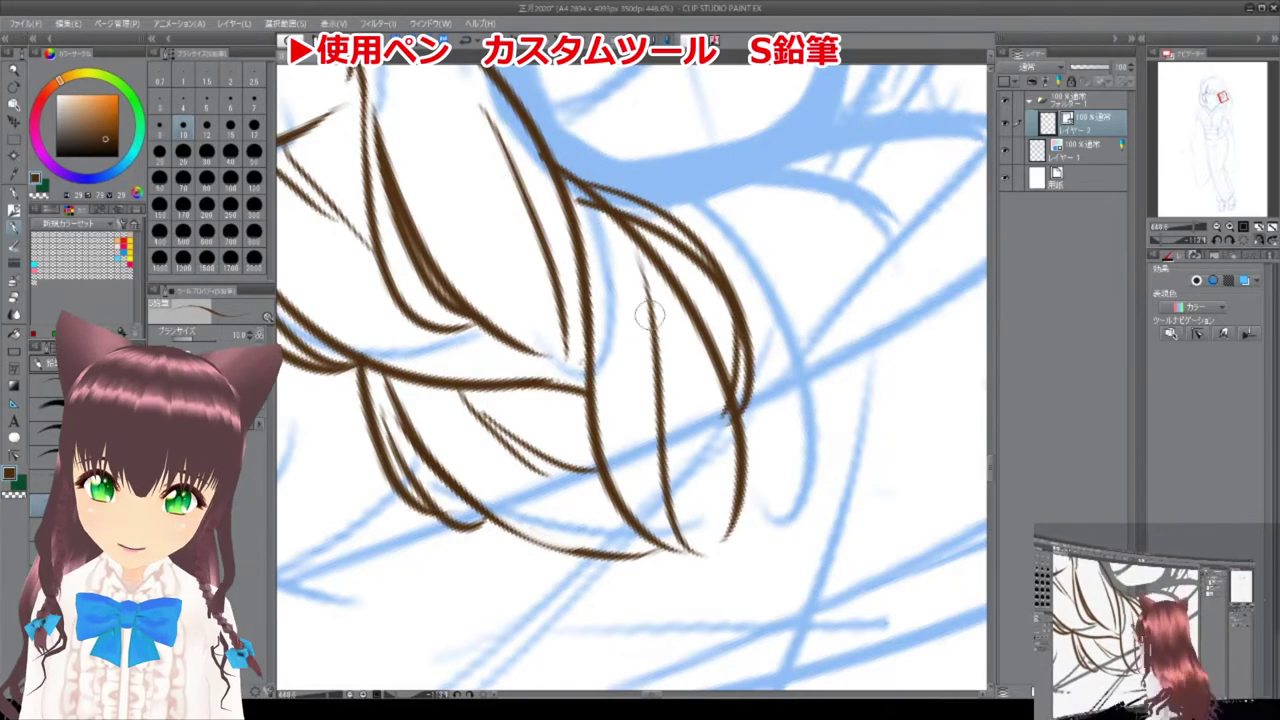
pyautogui.scroll(-3, 648, 316)
pyautogui.scroll(3, 648, 316)
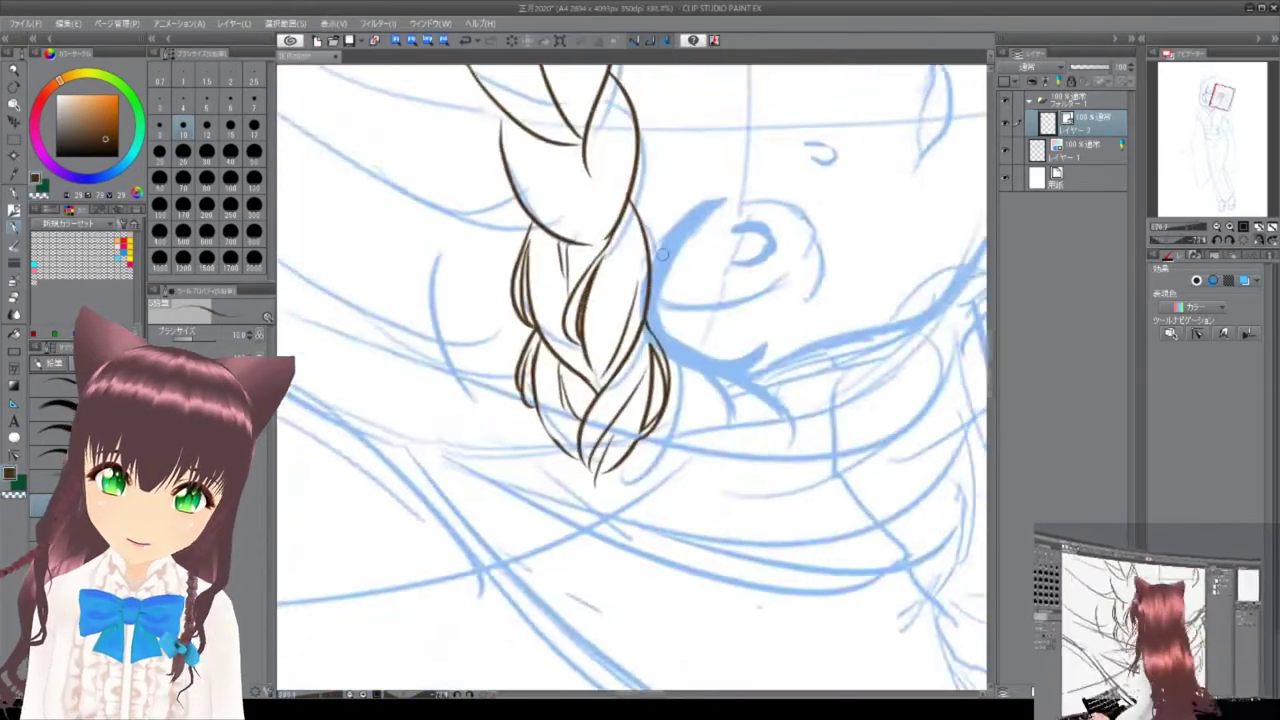
# Add outer loops to the middle braid segments, redraw the inner strands after undoing a stroke, and erase overlaps.
pyautogui.scroll(2, 590, 180)
pyautogui.scroll(3, 554, 186)
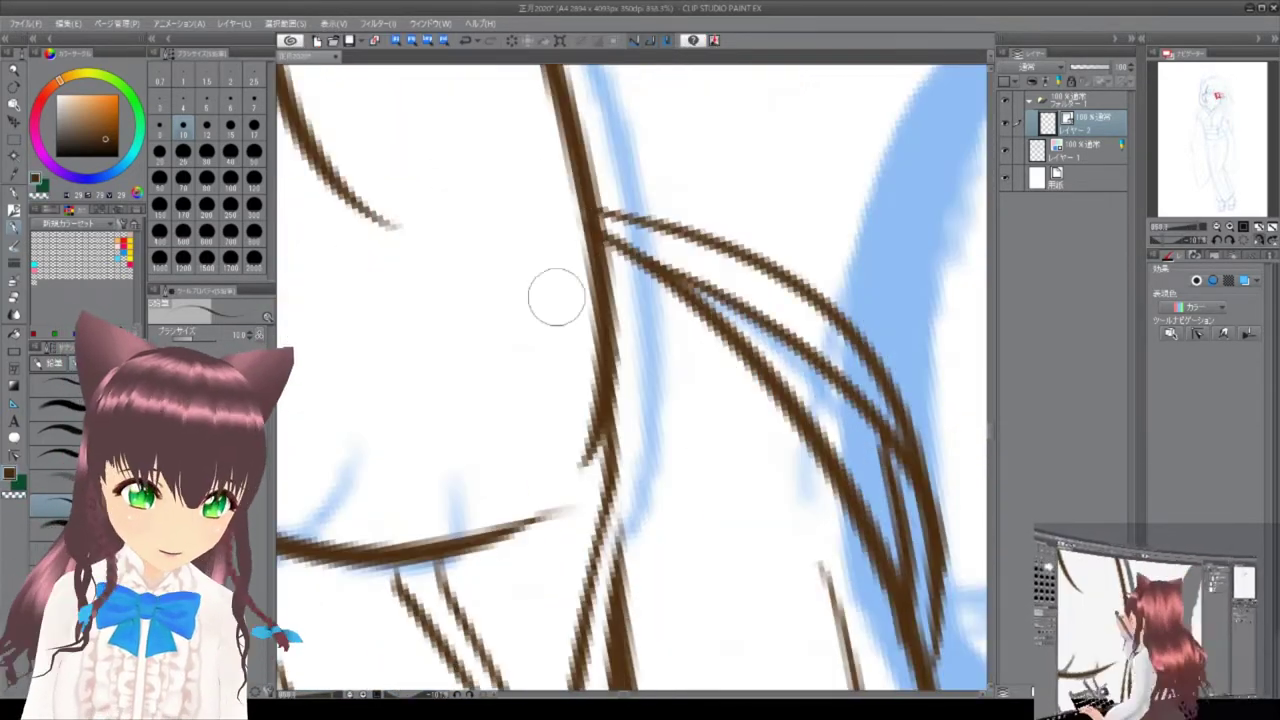
pyautogui.scroll(-1, 590, 203)
pyautogui.scroll(-3, 600, 206)
pyautogui.scroll(3, 567, 193)
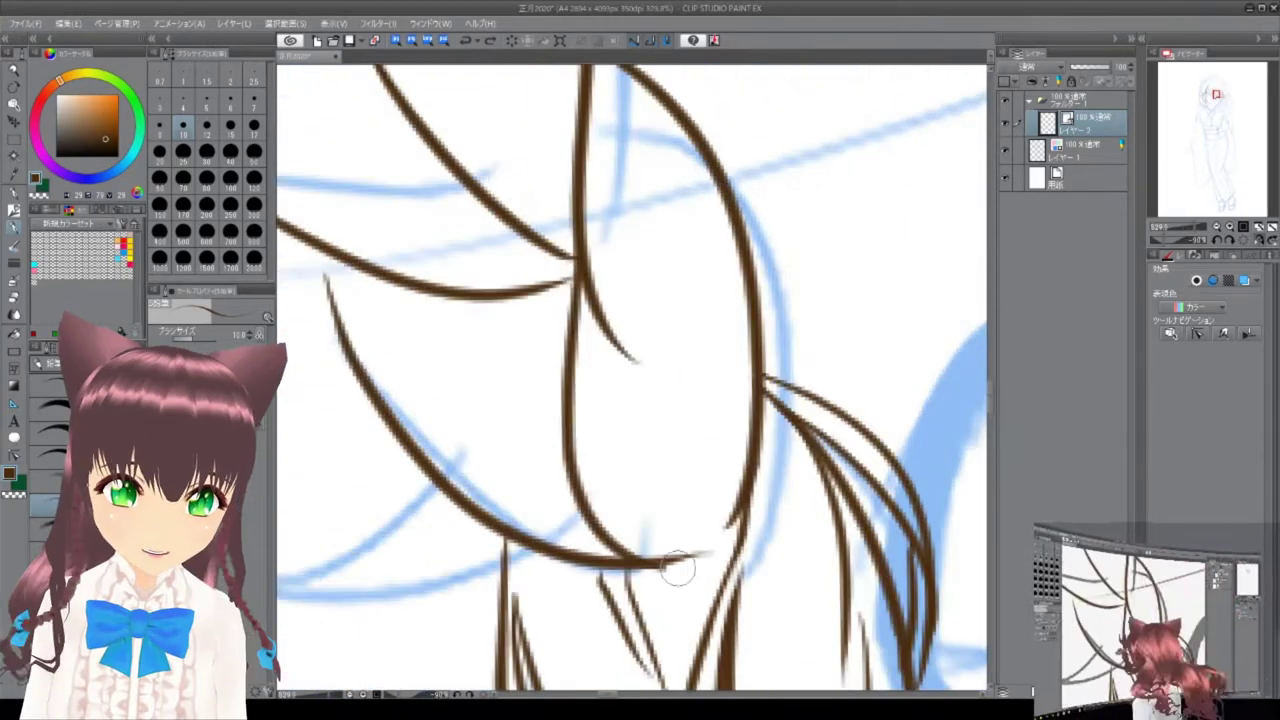
pyautogui.hotkey('ctrl', 'z')
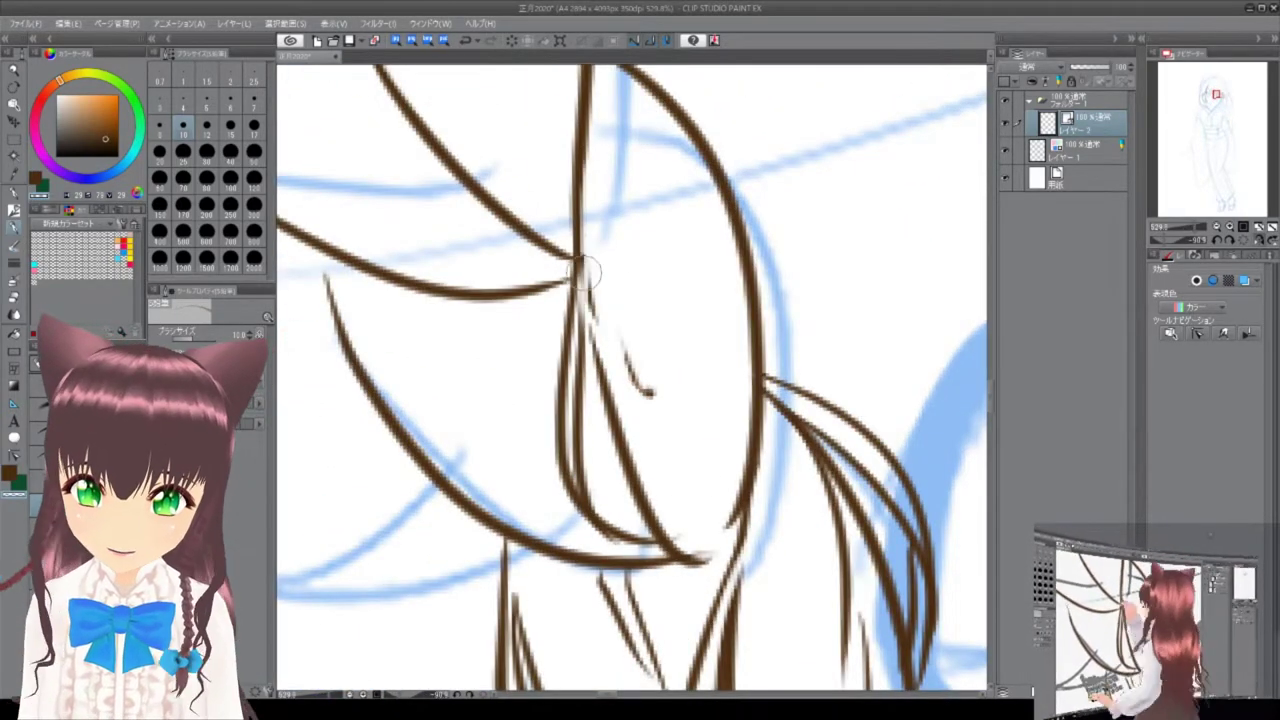
pyautogui.scroll(-1, 590, 263)
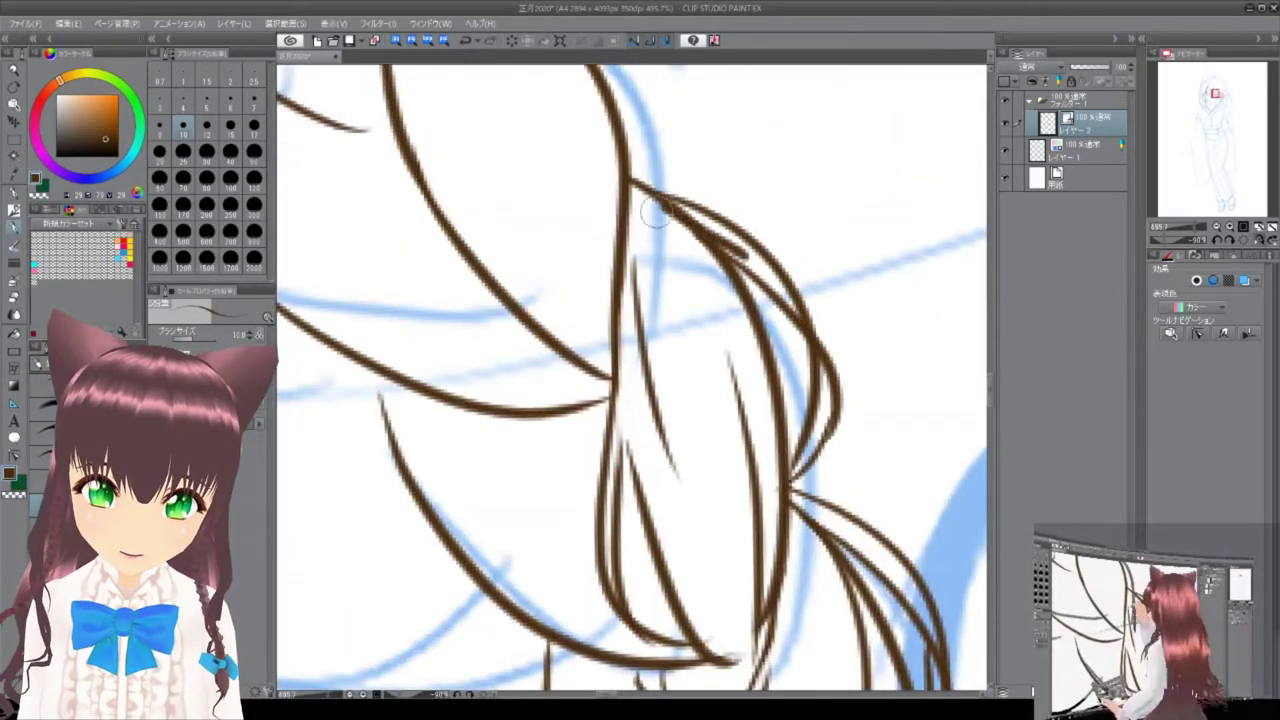
# Detail the outer edge of the middle braid segments with layered loops and short inner hair strands.
pyautogui.scroll(-3, 648, 205)
pyautogui.scroll(3, 655, 298)
pyautogui.scroll(-4, 562, 234)
pyautogui.scroll(2, 620, 250)
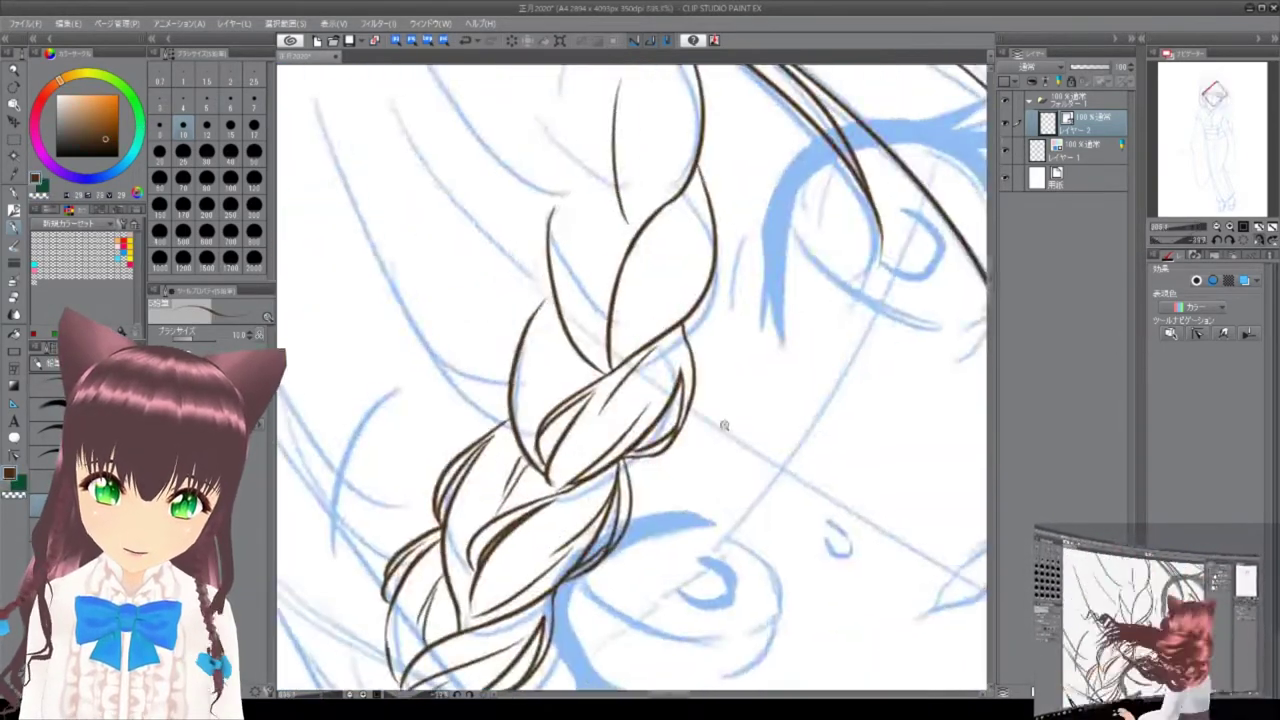
pyautogui.scroll(3, 606, 229)
pyautogui.scroll(1, 620, 407)
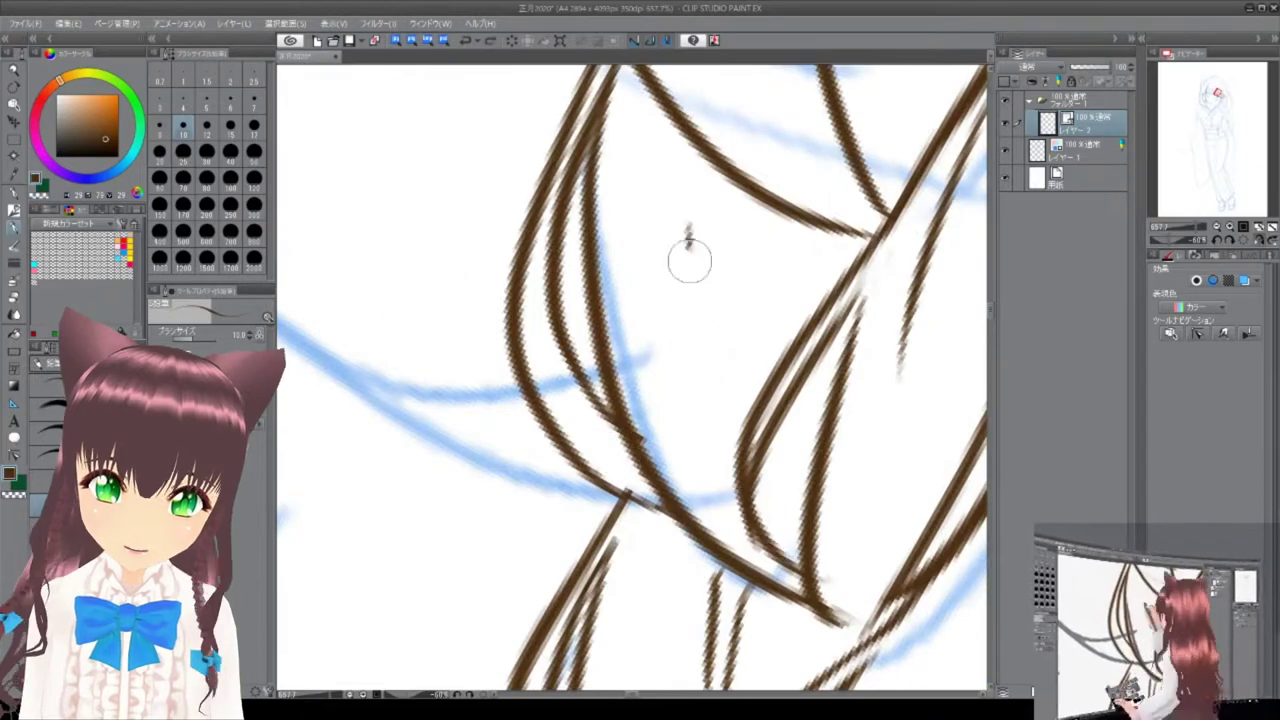
# Add an outer loop and tapered inner strand lines to the upper braid segments near the eye.
pyautogui.scroll(-5, 697, 297)
pyautogui.scroll(3, 627, 195)
pyautogui.scroll(-3, 683, 199)
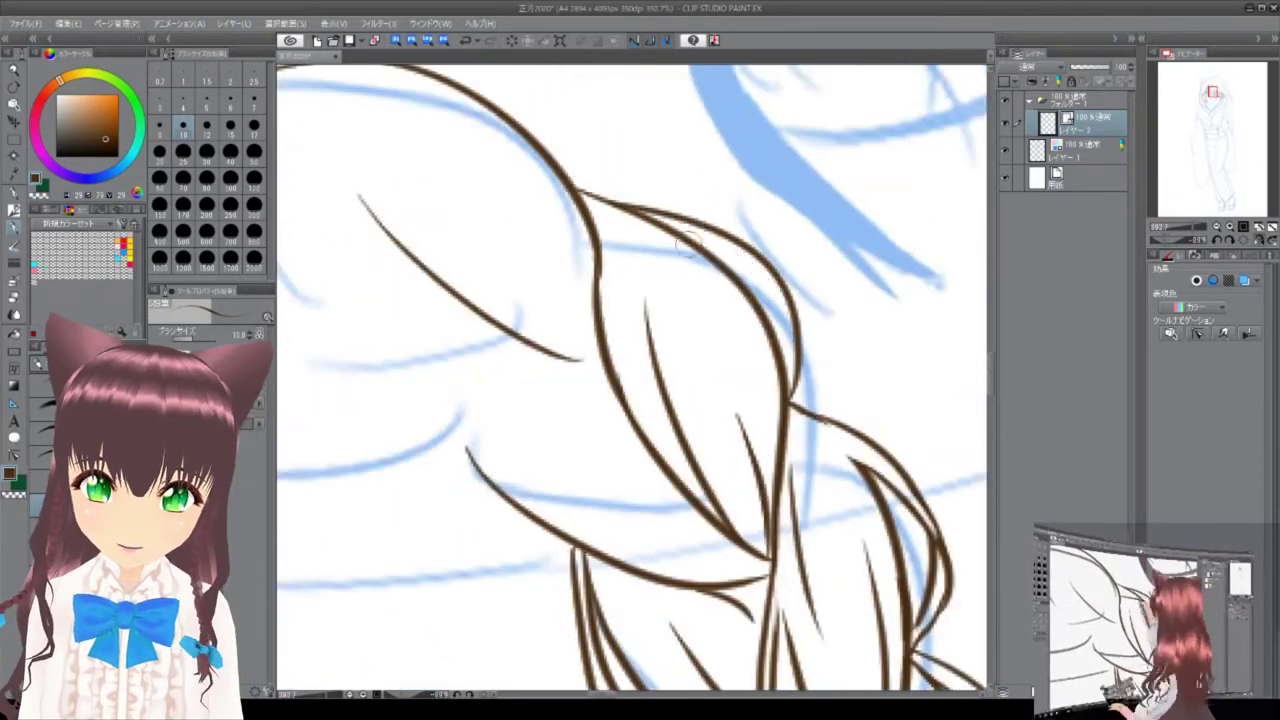
pyautogui.scroll(4, 661, 327)
pyautogui.scroll(-3, 631, 178)
# Ink the hair strands flowing into the root of the braid and add inner contours to its top segment.
pyautogui.moveTo(631, 178); pyautogui.dragTo(695, 510)
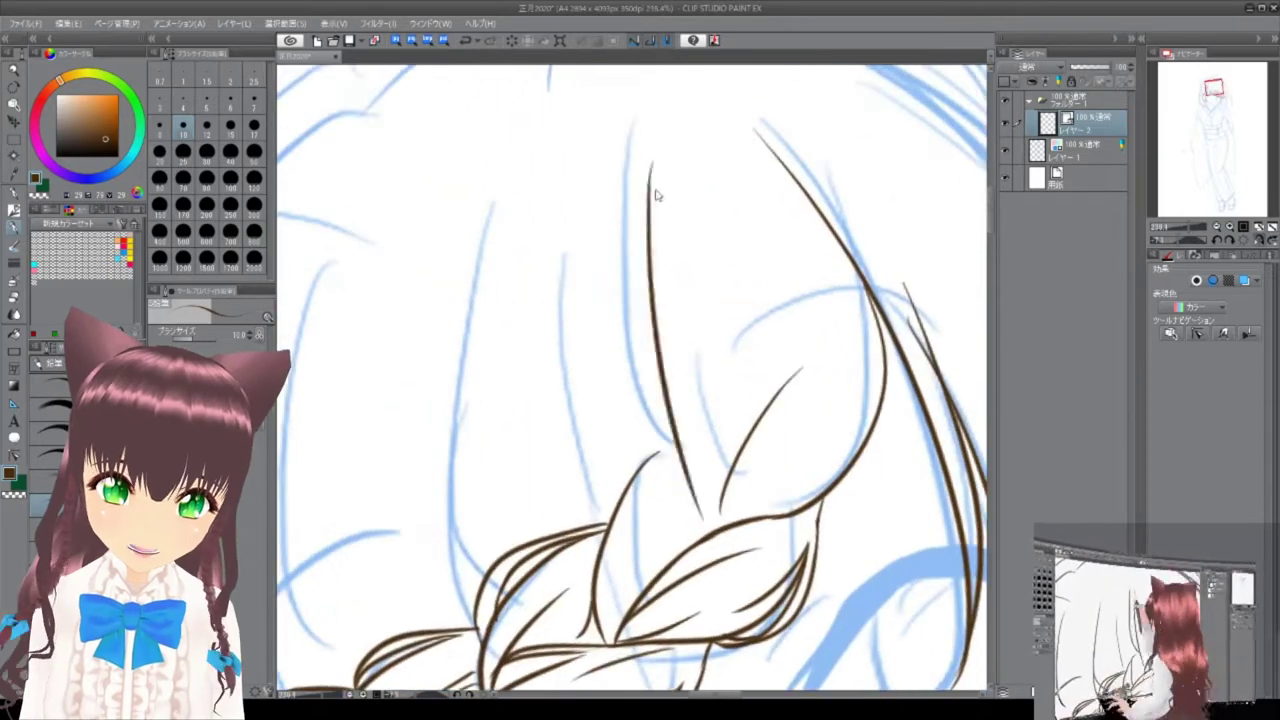
pyautogui.scroll(4, 686, 234)
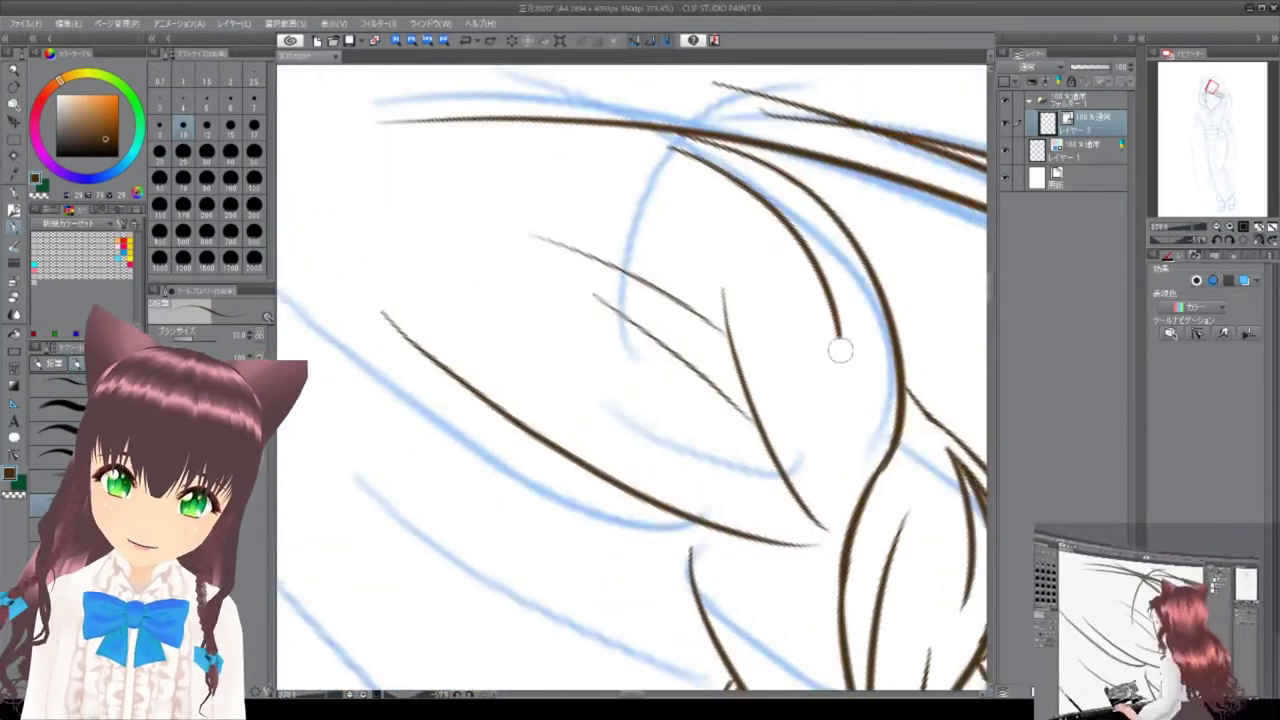
pyautogui.scroll(-3, 843, 510)
pyautogui.scroll(3, 600, 350)
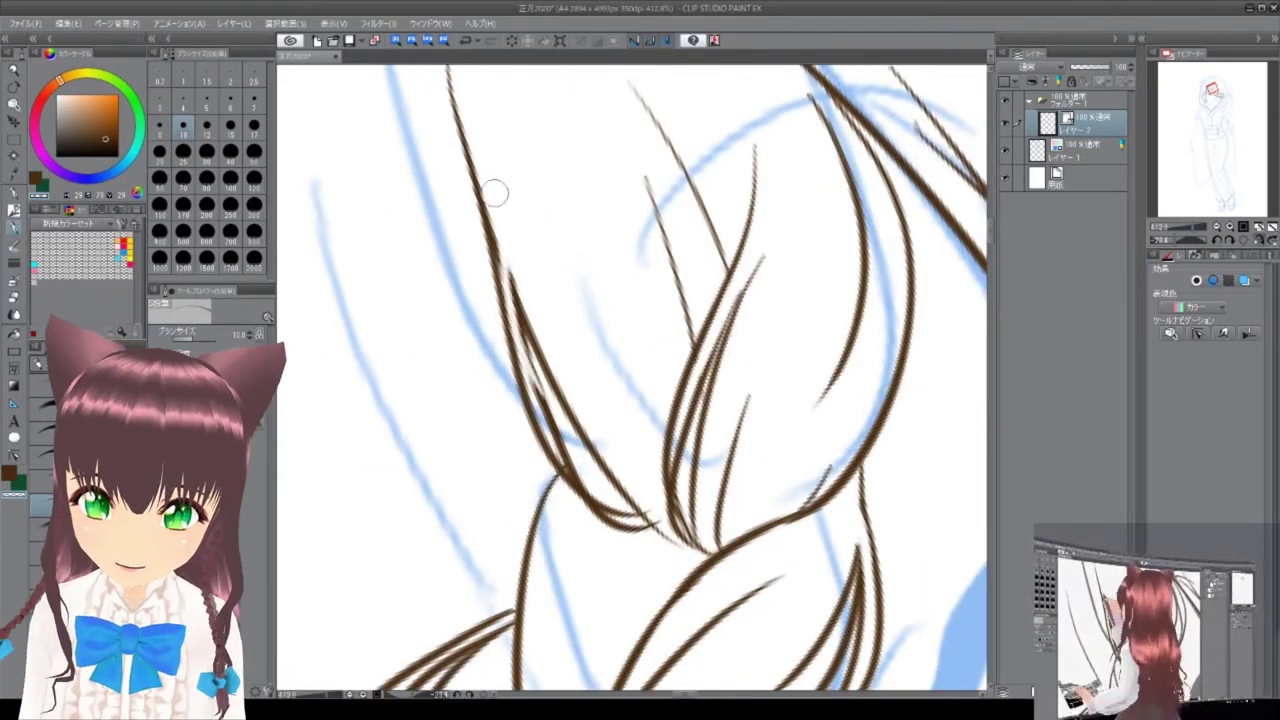
# Erase overlapping lines at the braid root and add fine strands to the segments just below it.
pyautogui.scroll(-3, 648, 517)
pyautogui.scroll(3, 714, 394)
pyautogui.scroll(-3, 700, 380)
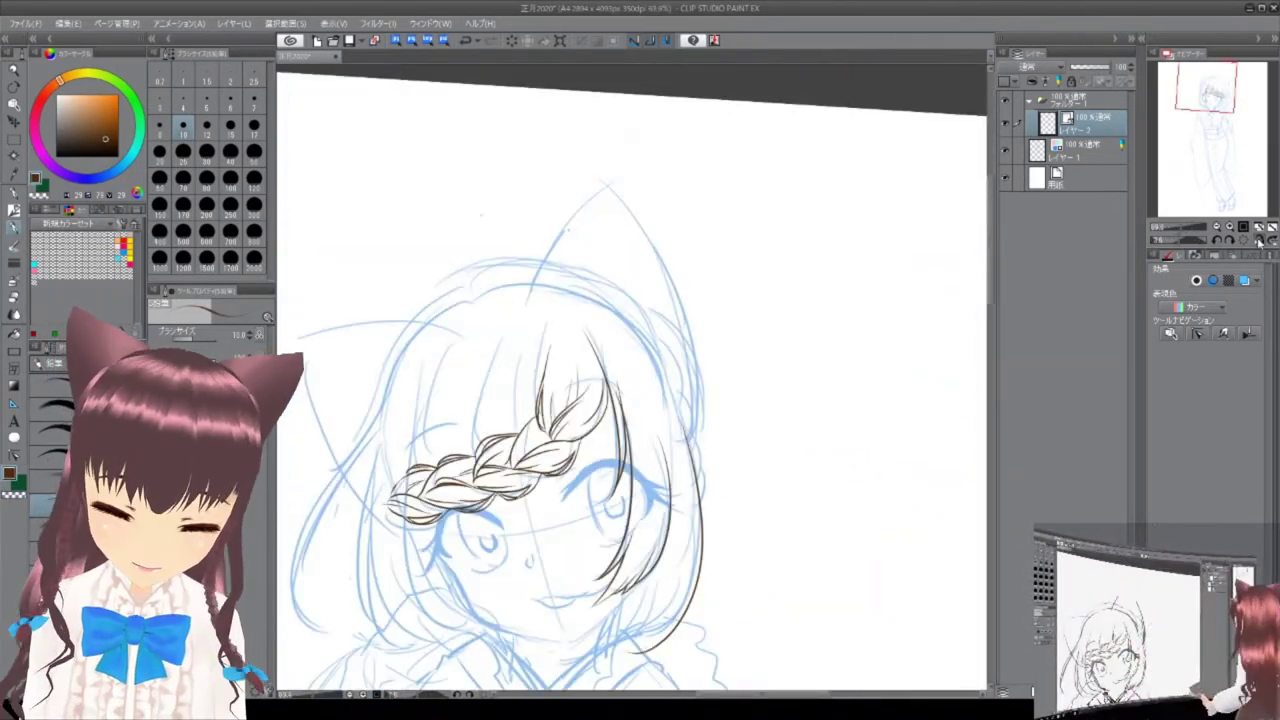
pyautogui.scroll(3, 683, 325)
pyautogui.scroll(1, 683, 325)
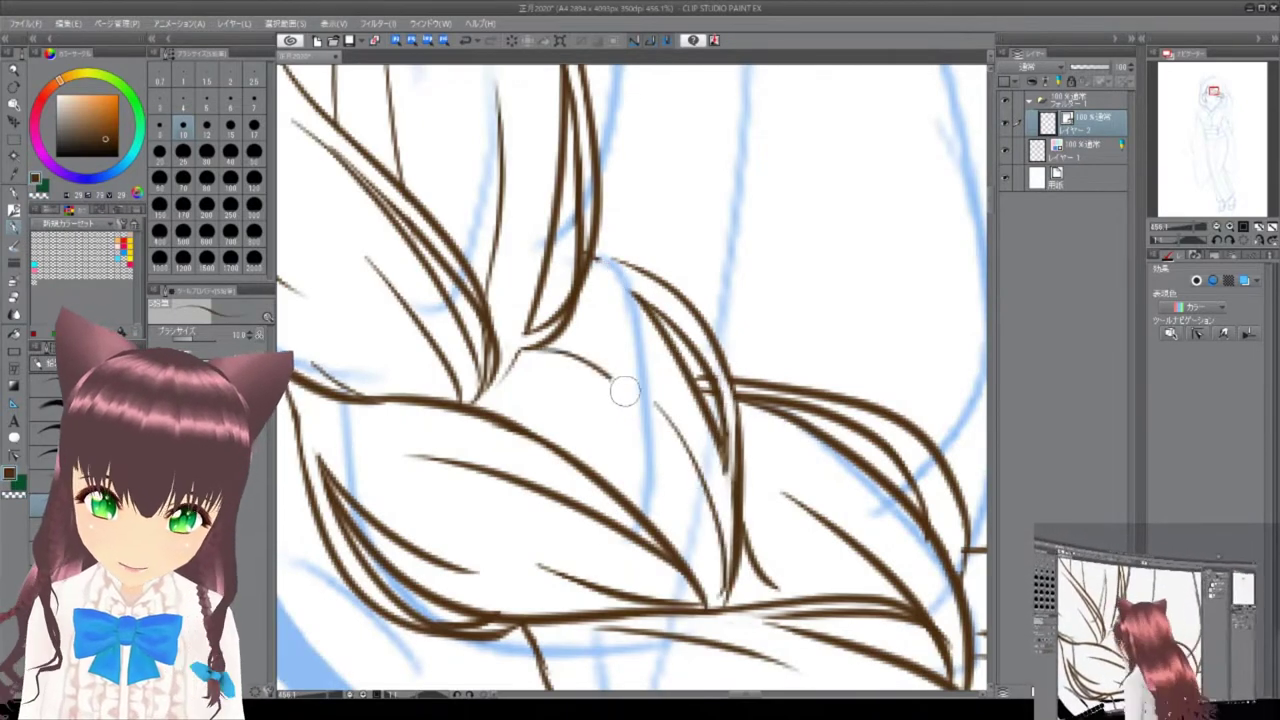
# Ink paired tapering bang strands that feed into the braid beside its root.
pyautogui.scroll(1, 647, 402)
pyautogui.scroll(-3, 647, 402)
pyautogui.scroll(3, 535, 127)
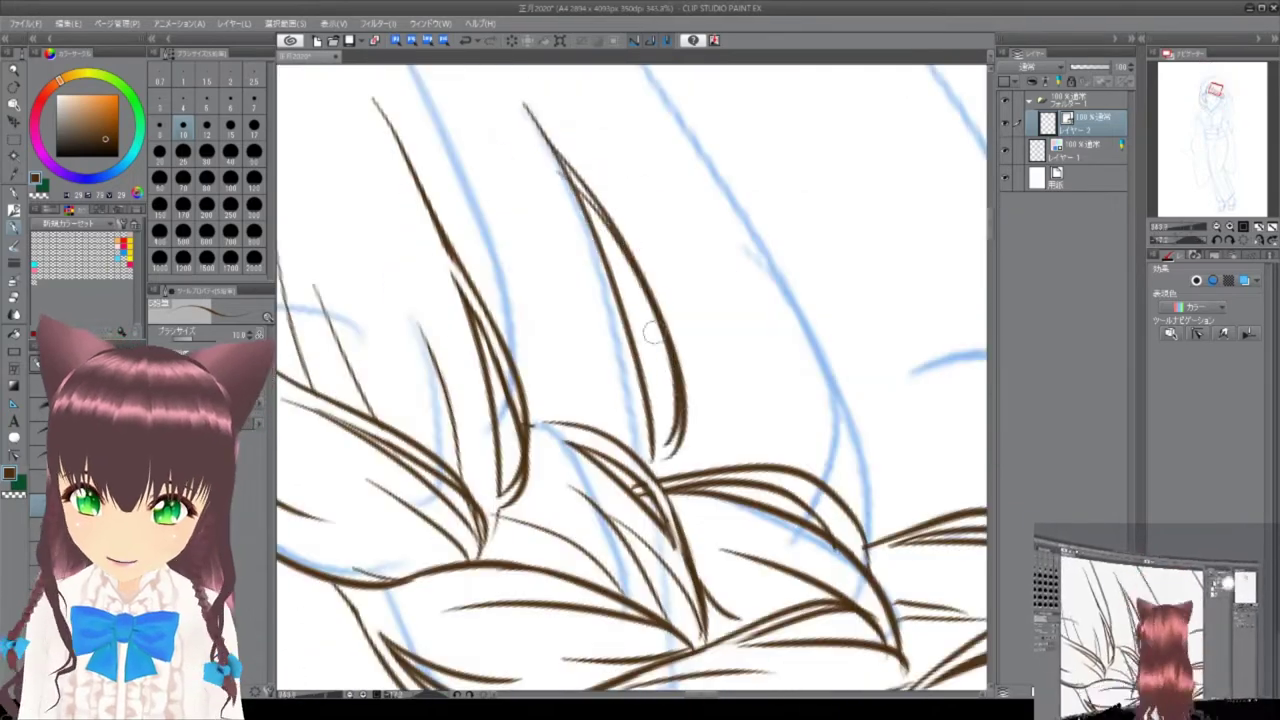
pyautogui.scroll(2, 676, 400)
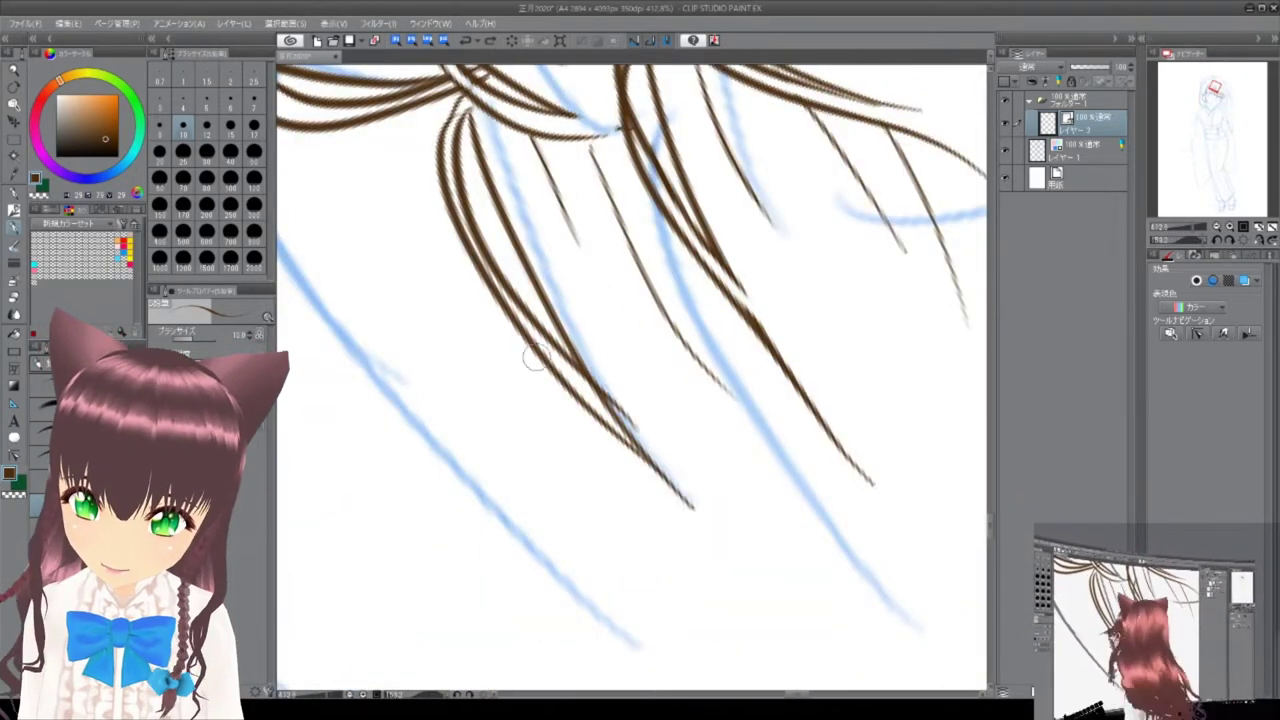
pyautogui.scroll(1, 729, 523)
# Draw the long curved bang strands from the crown down into the middle of the braid.
pyautogui.scroll(-4, 663, 266)
pyautogui.scroll(2, 588, 347)
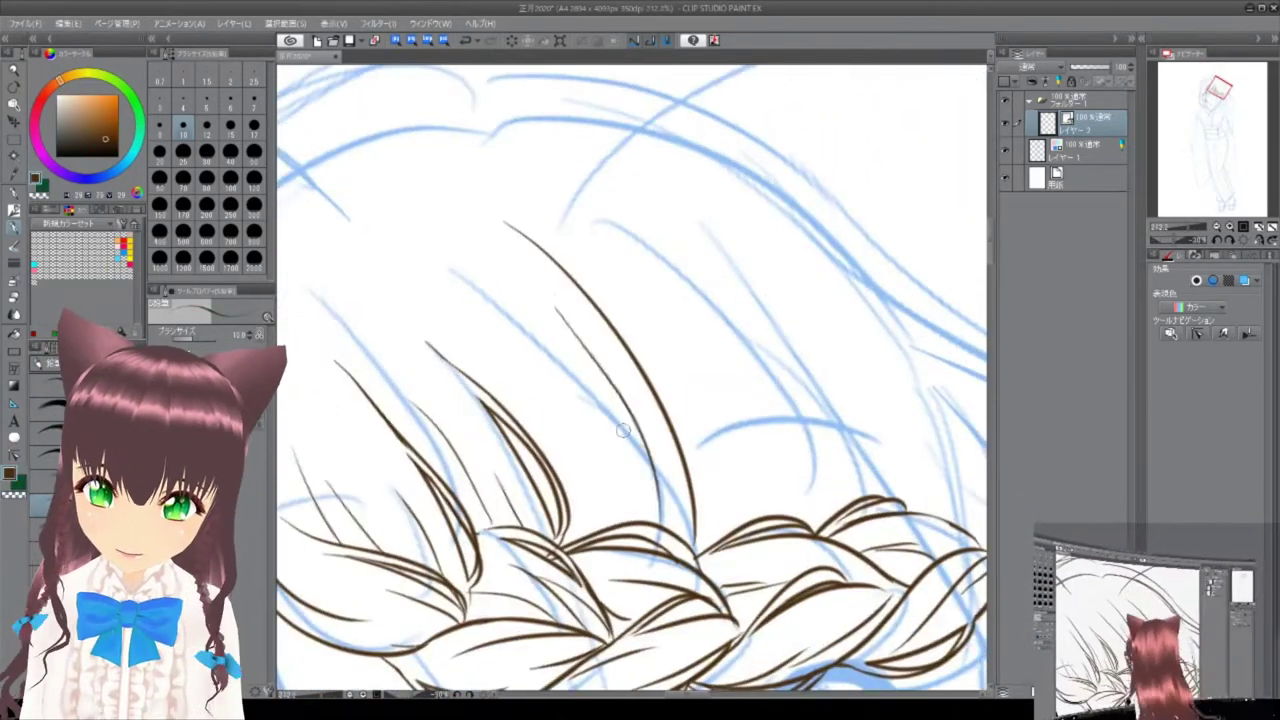
pyautogui.scroll(-3, 624, 401)
pyautogui.scroll(4, 624, 401)
pyautogui.moveTo(605, 160); pyautogui.dragTo(817, 490)
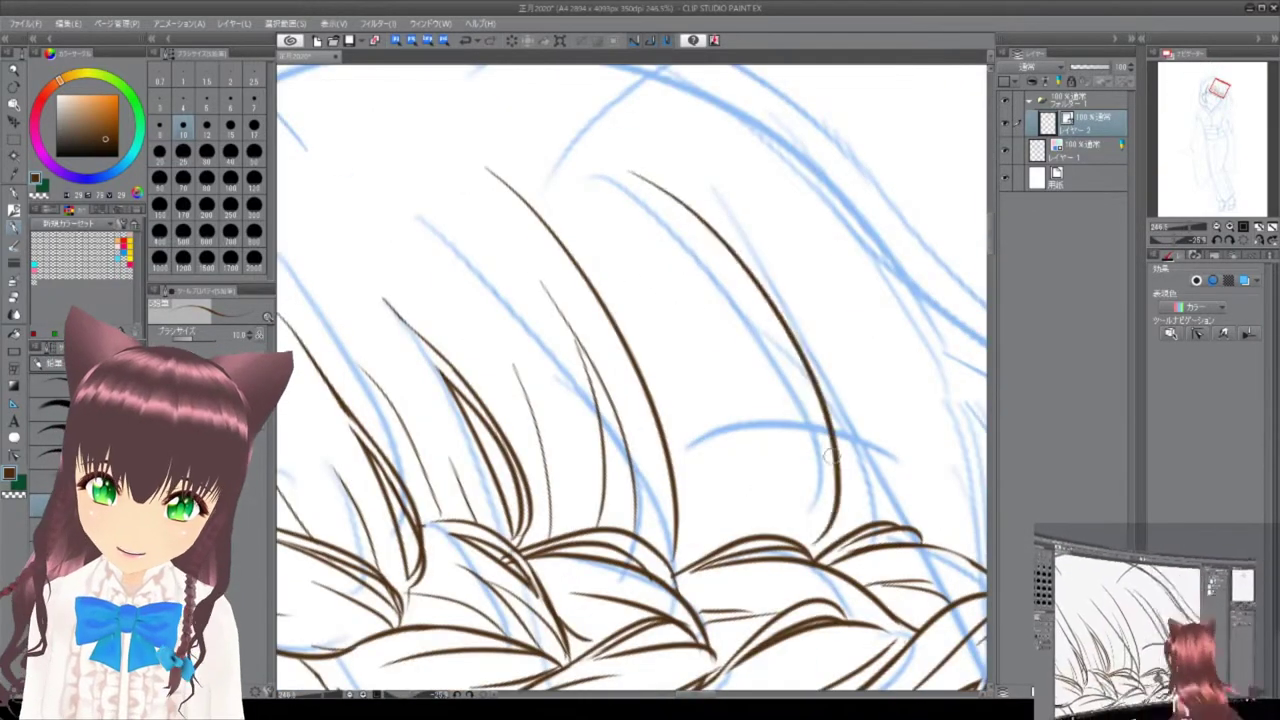
# Thicken and add bang strands where they join the lower braid segments.
pyautogui.scroll(2, 752, 312)
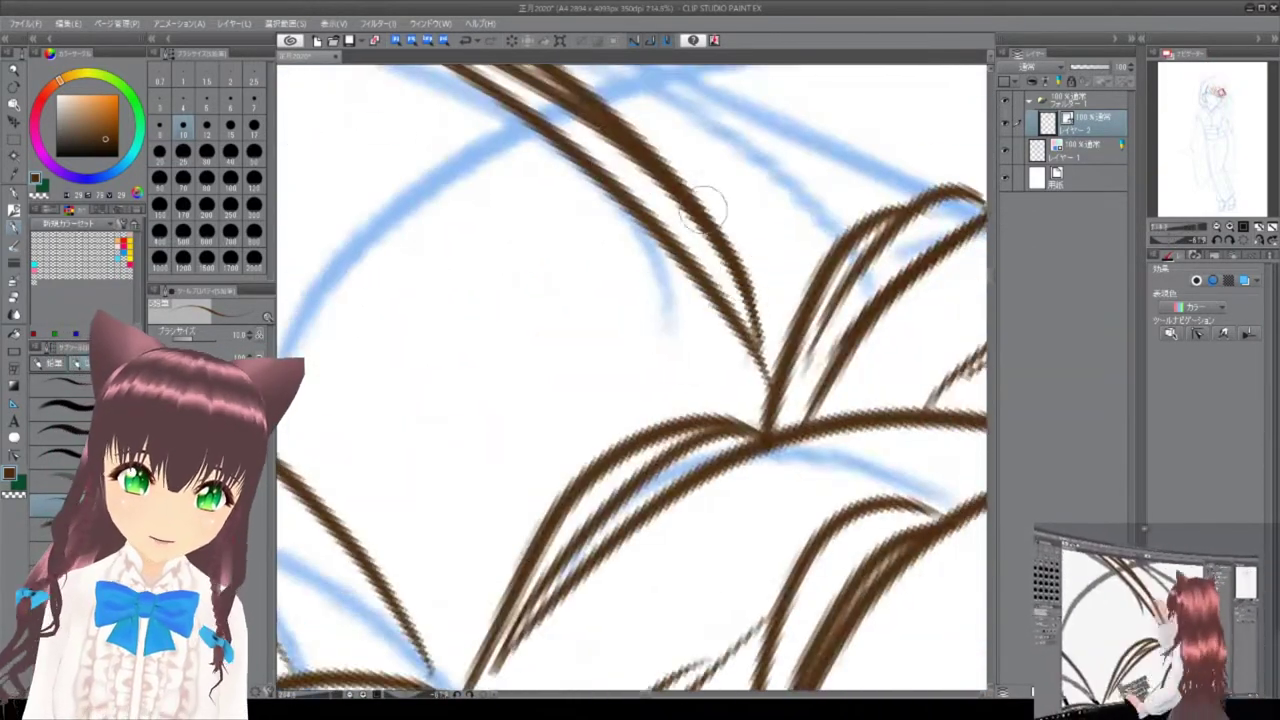
pyautogui.scroll(-3, 730, 260)
pyautogui.scroll(4, 709, 197)
pyautogui.scroll(-4, 706, 197)
pyautogui.scroll(3, 643, 240)
pyautogui.scroll(-3, 640, 262)
pyautogui.scroll(3, 640, 262)
# Ink the long side-hair strands beside the braid's end and face, keeping them on separate layers.
pyautogui.moveTo(640, 262)
pyautogui.mouseDown()
pyautogui.moveTo(752, 566)
pyautogui.moveTo(640, 400)
pyautogui.mouseUp()
pyautogui.scroll(-3, 640, 400)
pyautogui.scroll(3, 640, 400)
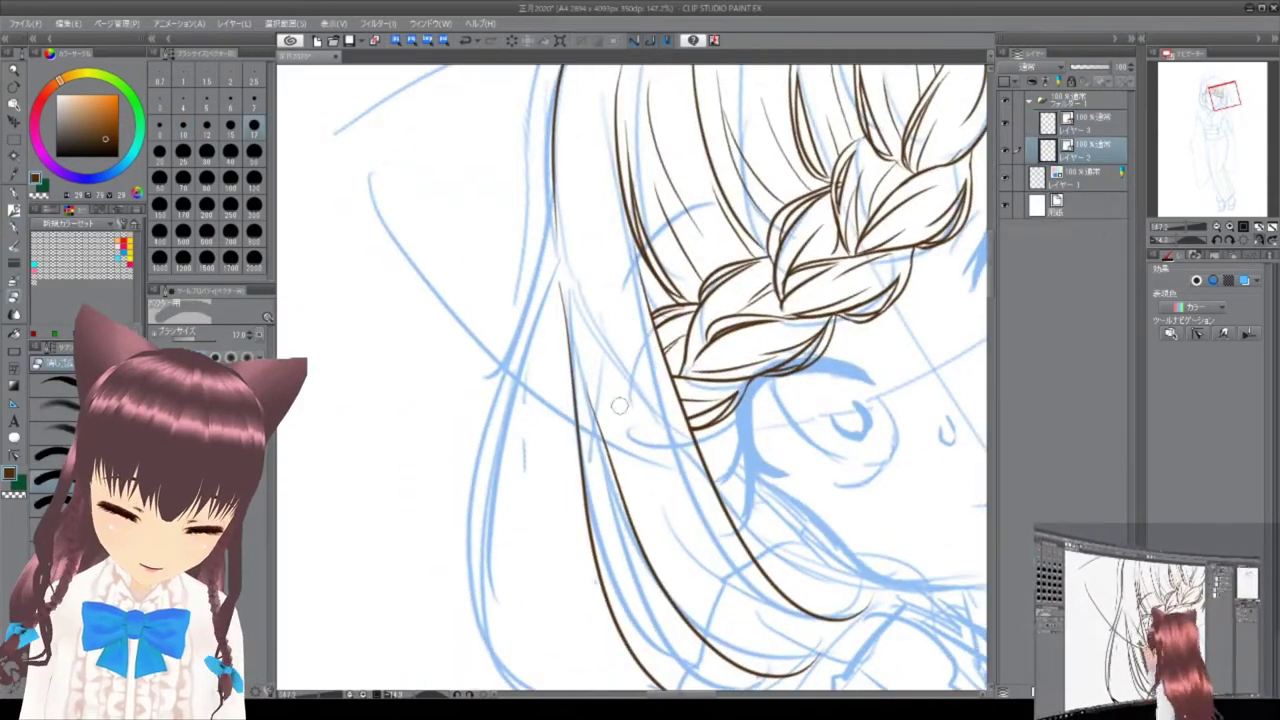
# Switch to Layer 3 and ink the curved, split tips of the side hair near the shoulder.
pyautogui.scroll(-3, 619, 405)
pyautogui.hotkey('alt', ']')
pyautogui.scroll(6, 591, 354)
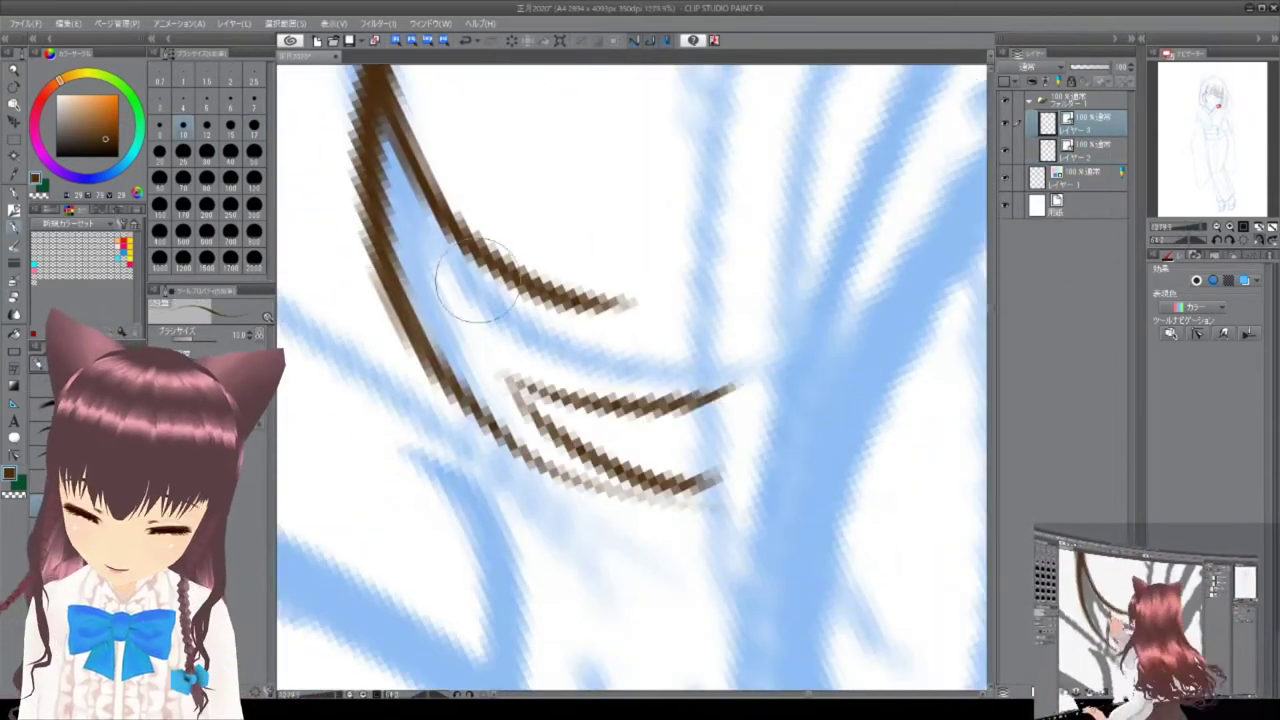
pyautogui.scroll(-4, 697, 313)
pyautogui.scroll(-2, 594, 271)
pyautogui.scroll(2, 600, 330)
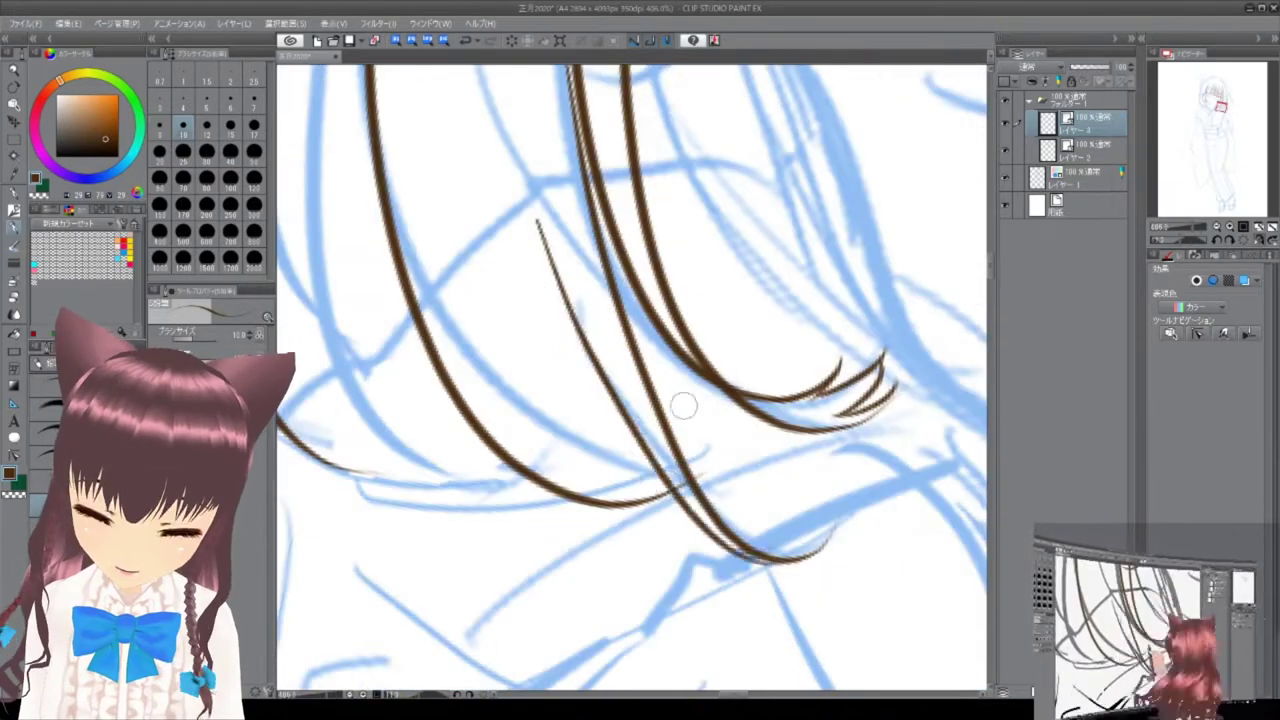
# Ink the remaining curled, split tips of the side hair and merge Layer 3 down into Layer 2.
pyautogui.scroll(4, 600, 365)
pyautogui.scroll(-4, 634, 349)
pyautogui.scroll(3, 700, 380)
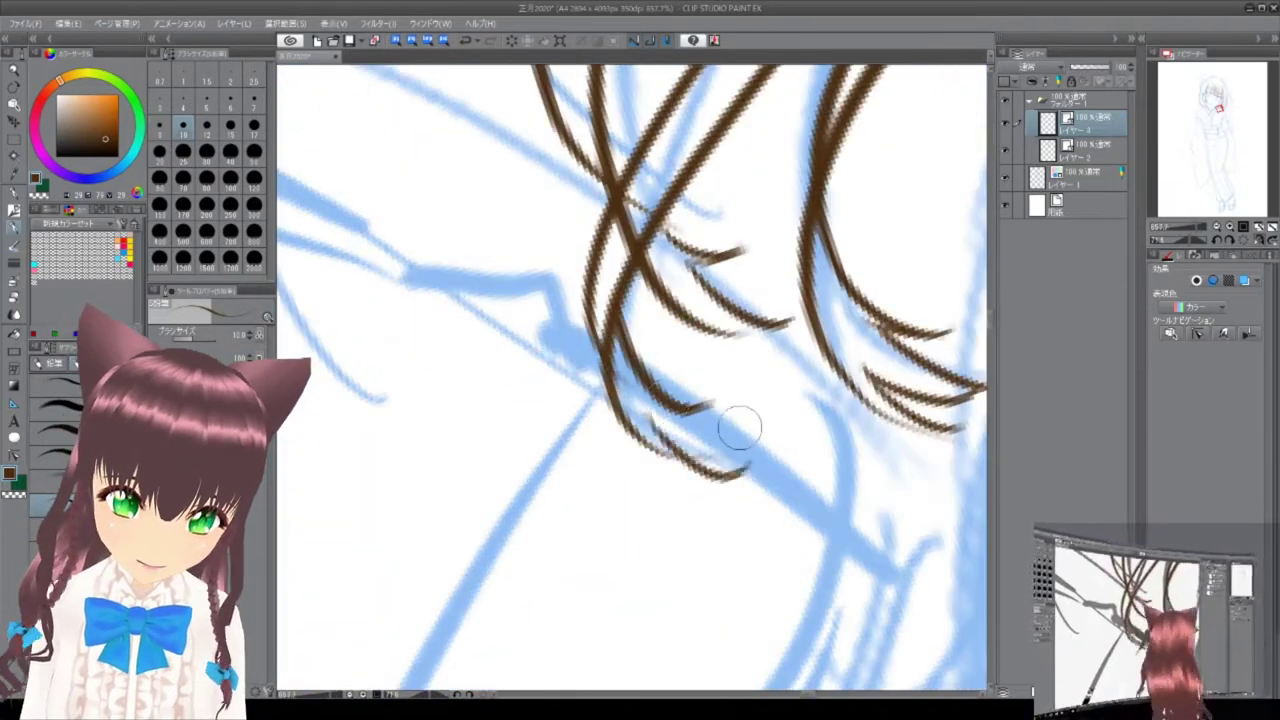
pyautogui.scroll(2, 680, 301)
pyautogui.scroll(-5, 600, 300)
pyautogui.scroll(2, 516, 240)
pyautogui.scroll(2, 516, 238)
pyautogui.scroll(-3, 516, 238)
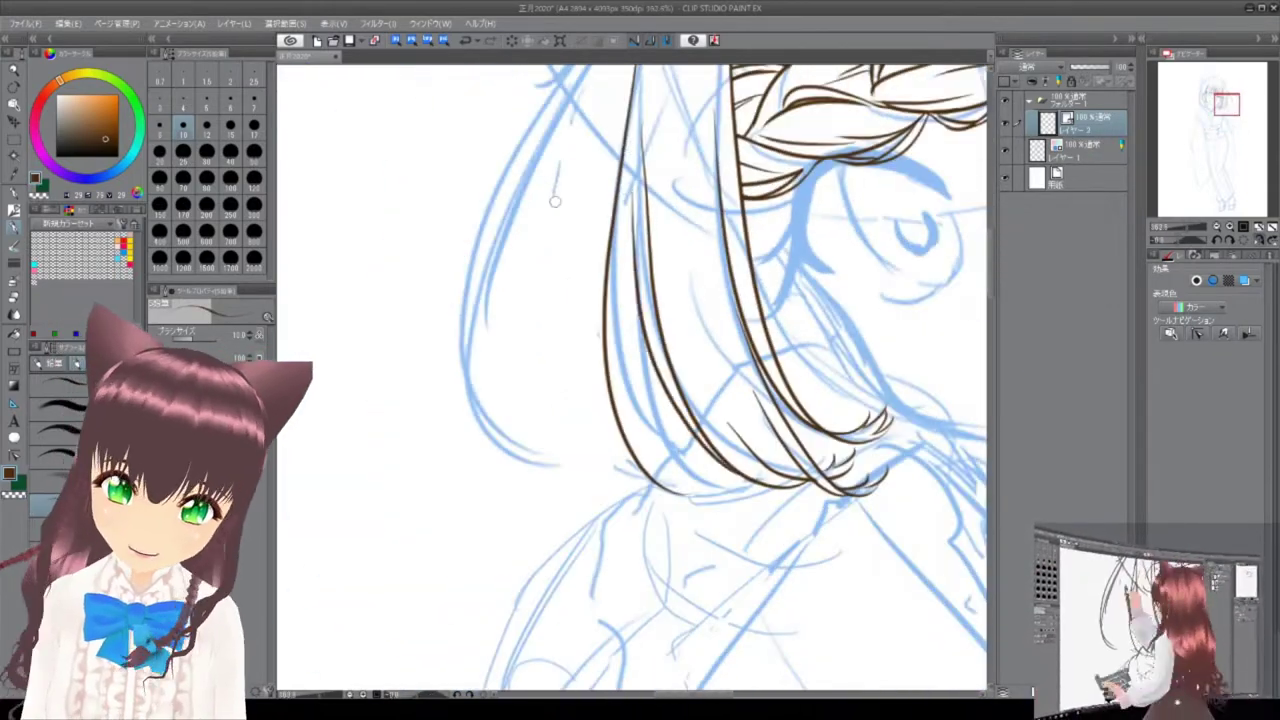
# Add thin, tapered inner strands to the side hair beside the braid's lower end.
pyautogui.scroll(3, 674, 323)
pyautogui.scroll(-5, 620, 289)
pyautogui.scroll(4, 697, 549)
pyautogui.scroll(-4, 697, 549)
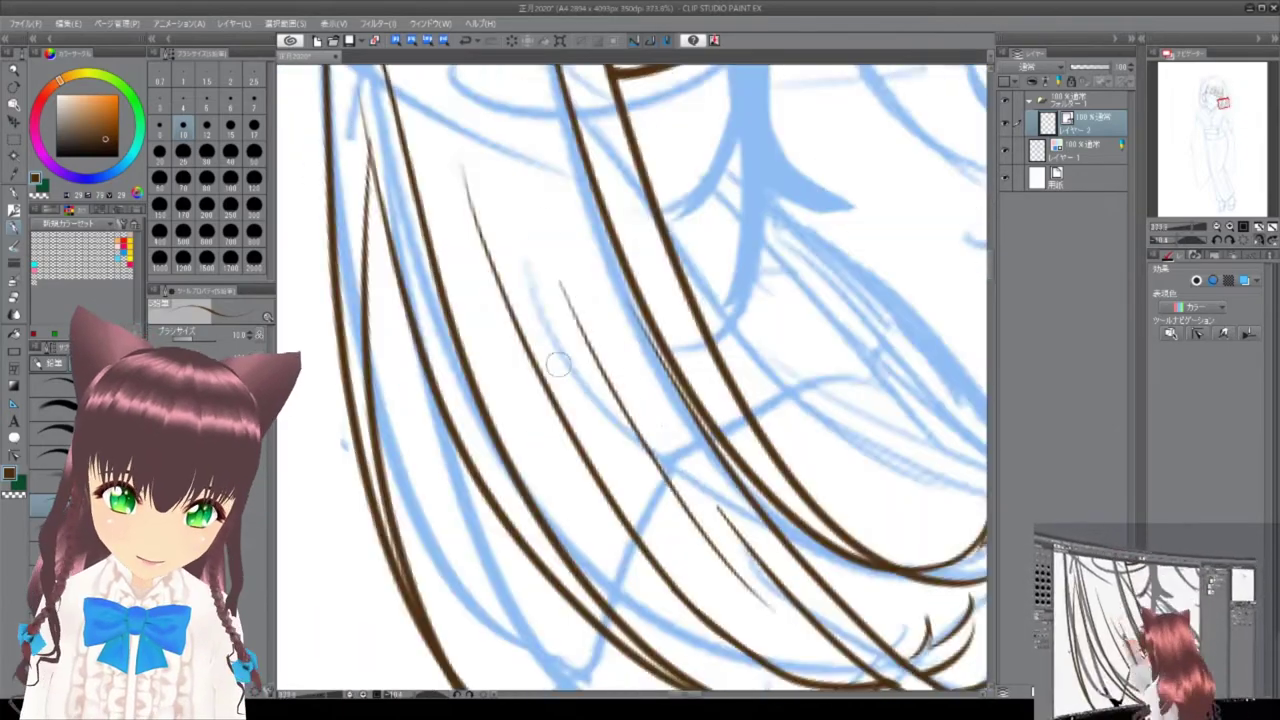
pyautogui.scroll(2, 660, 284)
pyautogui.scroll(-4, 679, 257)
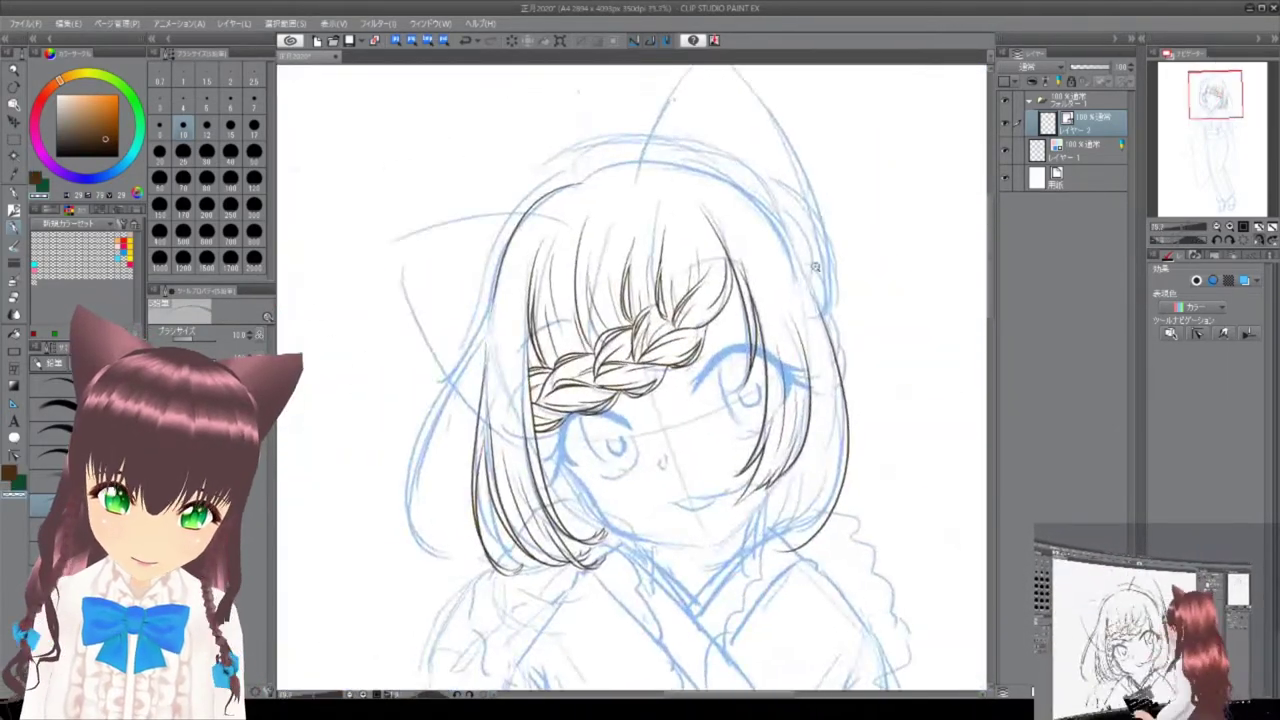
# Ink the long outer lock hanging behind the side hair and give it a curled, split tip.
pyautogui.scroll(5, 697, 370)
pyautogui.moveTo(617, 311); pyautogui.dragTo(654, 478)
pyautogui.scroll(-5, 617, 426)
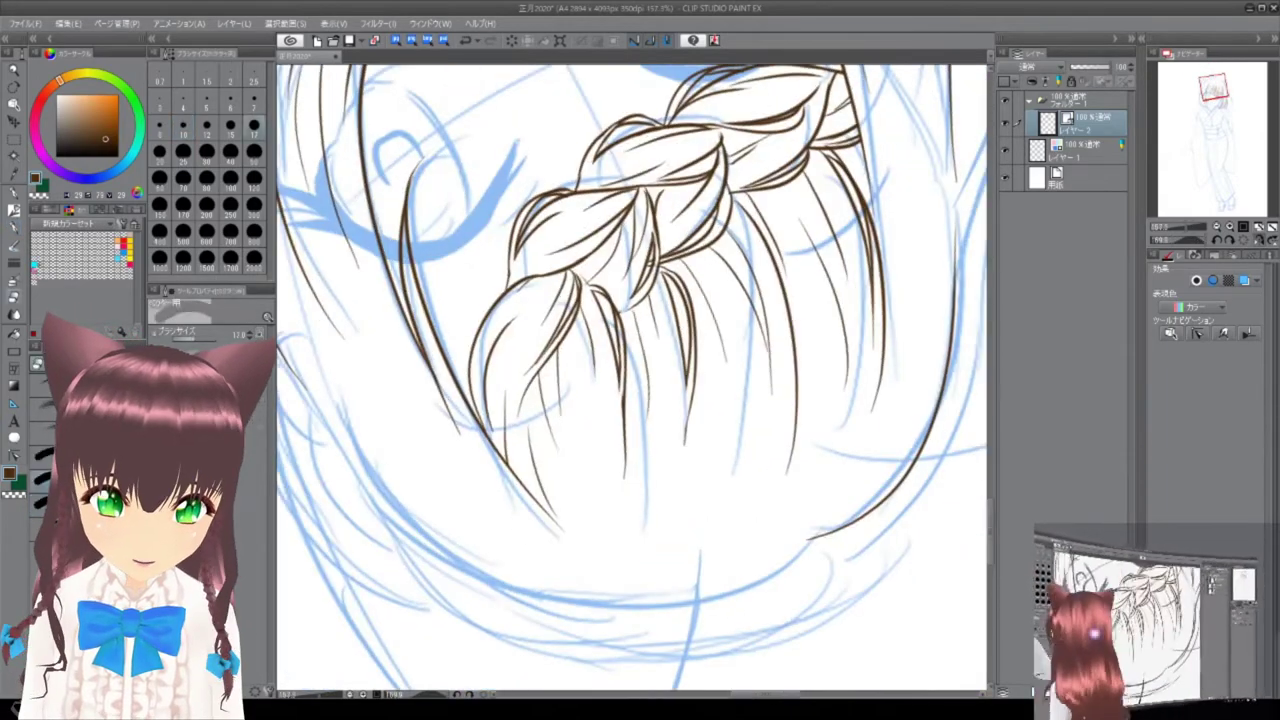
pyautogui.scroll(3, 588, 405)
pyautogui.scroll(5, 549, 229)
pyautogui.moveTo(549, 229); pyautogui.dragTo(657, 220)
pyautogui.scroll(3, 662, 272)
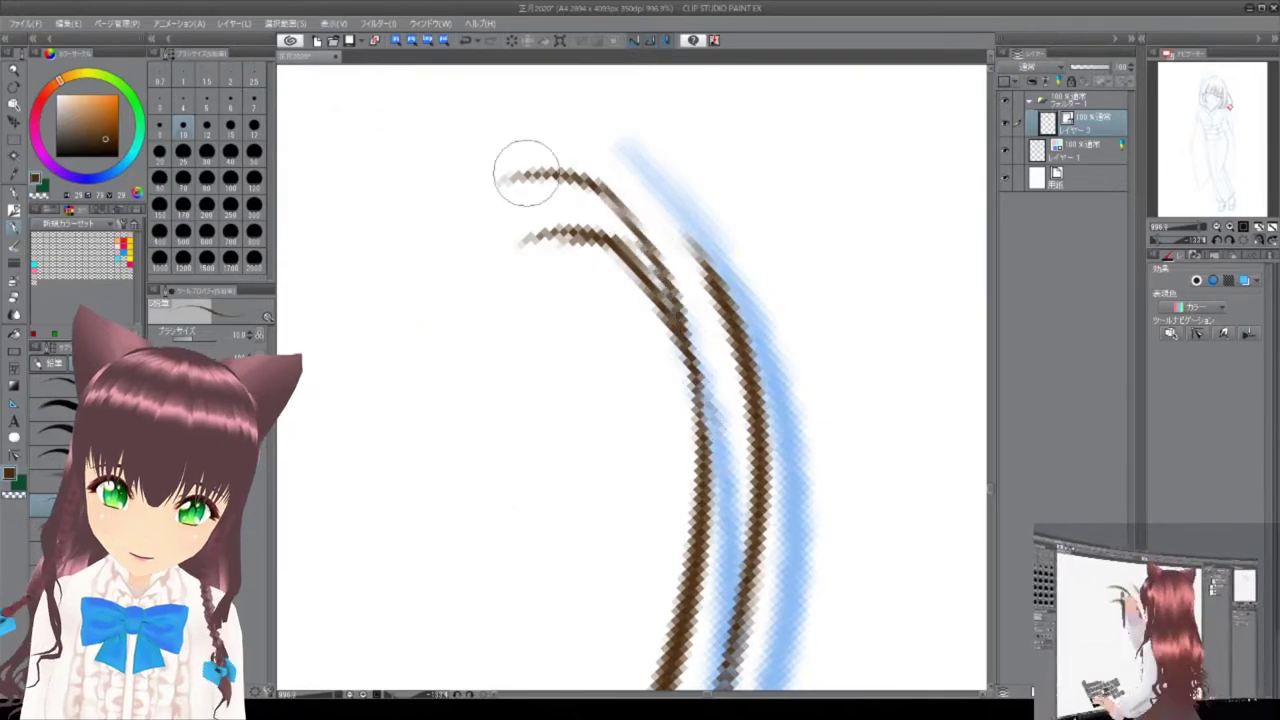
pyautogui.moveTo(446, 151); pyautogui.dragTo(537, 401)
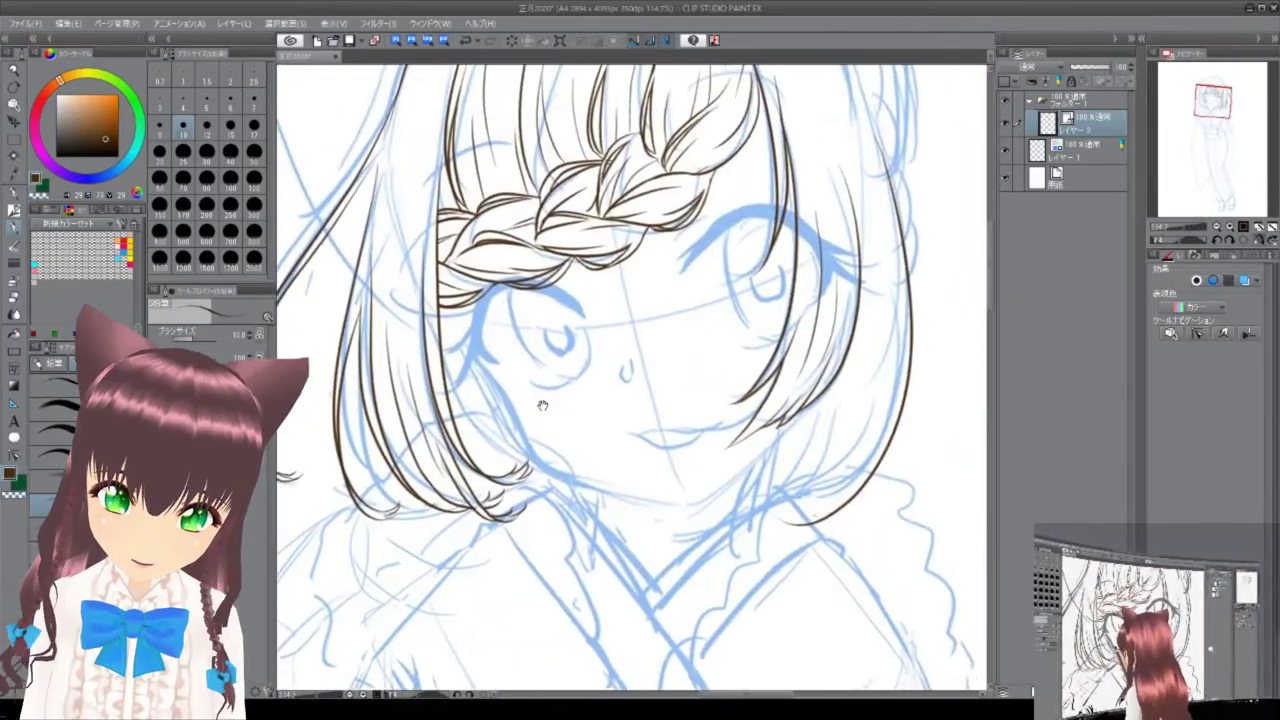
# Ink the cheek line from the braid's lower end past the eye and down along the jaw.
pyautogui.scroll(2, 541, 395)
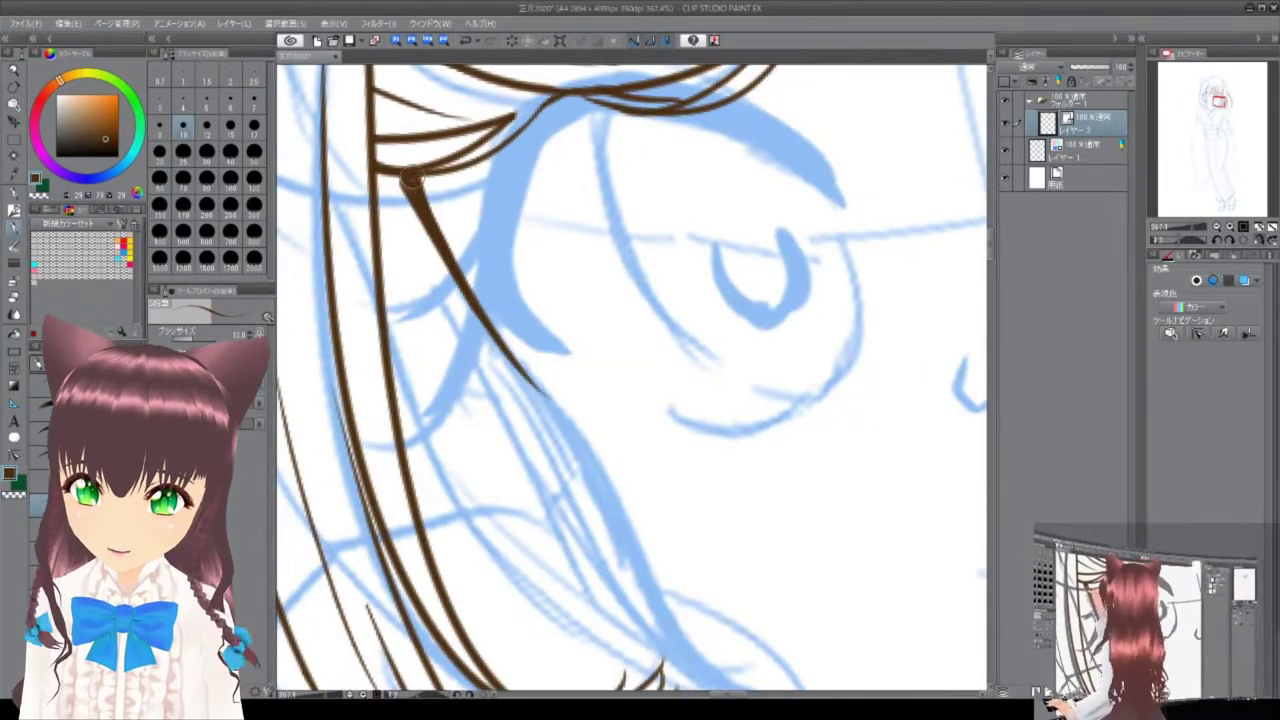
pyautogui.moveTo(505, 330); pyautogui.dragTo(700, 380)
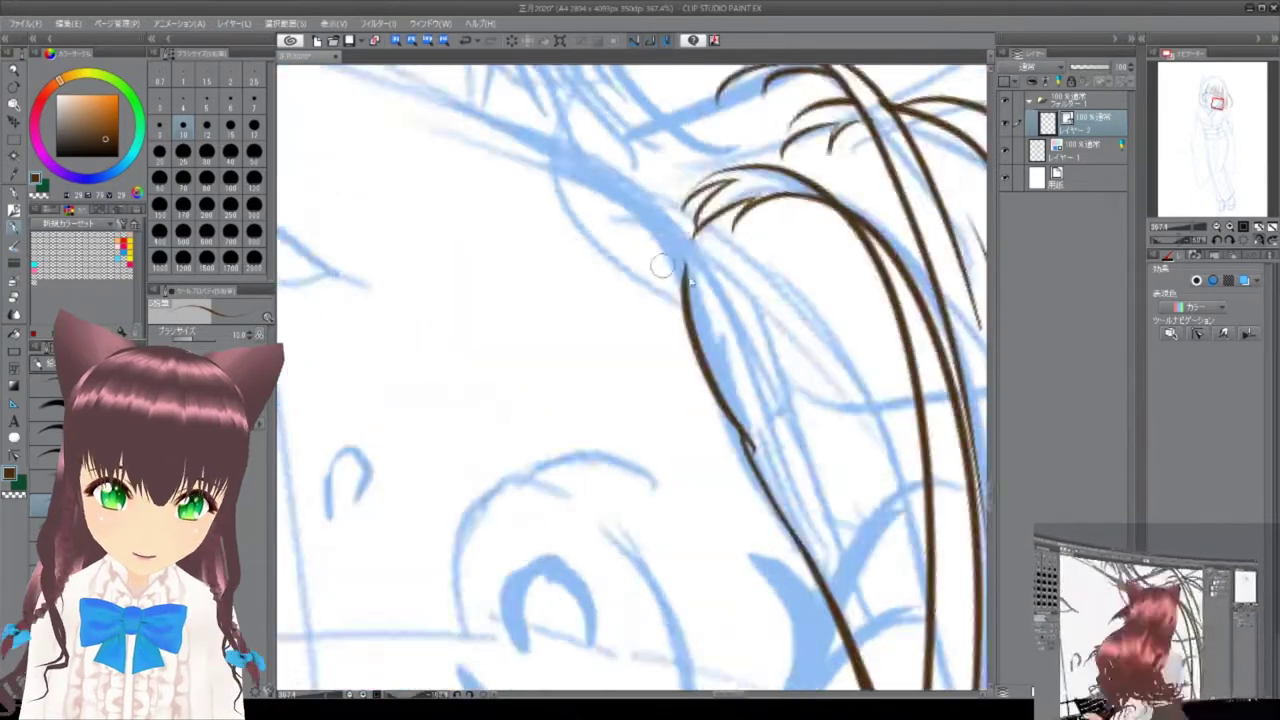
pyautogui.scroll(2, 717, 390)
pyautogui.scroll(-5, 688, 266)
pyautogui.scroll(3, 688, 266)
pyautogui.moveTo(688, 266); pyautogui.dragTo(804, 352)
pyautogui.scroll(4, 504, 190)
pyautogui.moveTo(500, 195)
pyautogui.mouseDown()
pyautogui.moveTo(600, 423)
pyautogui.moveTo(670, 220)
pyautogui.mouseUp()
pyautogui.scroll(-4, 712, 466)
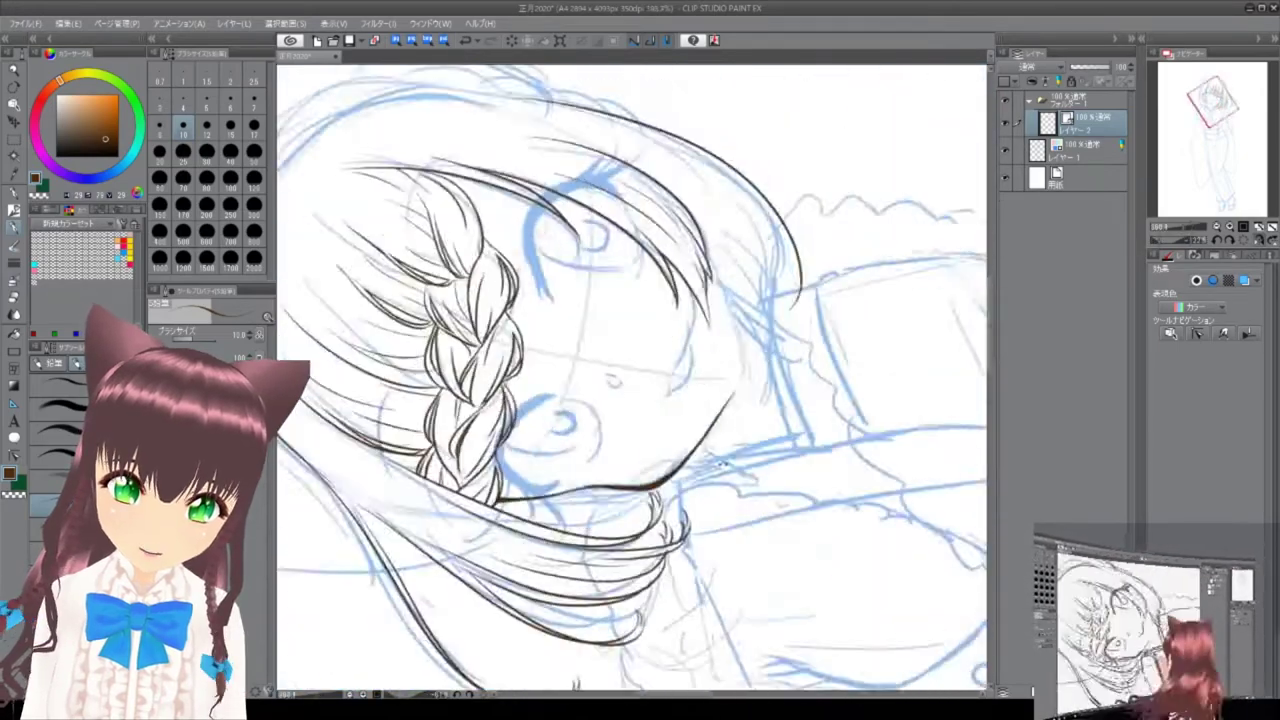
# Ink the jaw through the chin and up the far cheek to the side hair, closing the face outline.
pyautogui.scroll(3, 760, 520)
pyautogui.moveTo(826, 586); pyautogui.dragTo(640, 200)
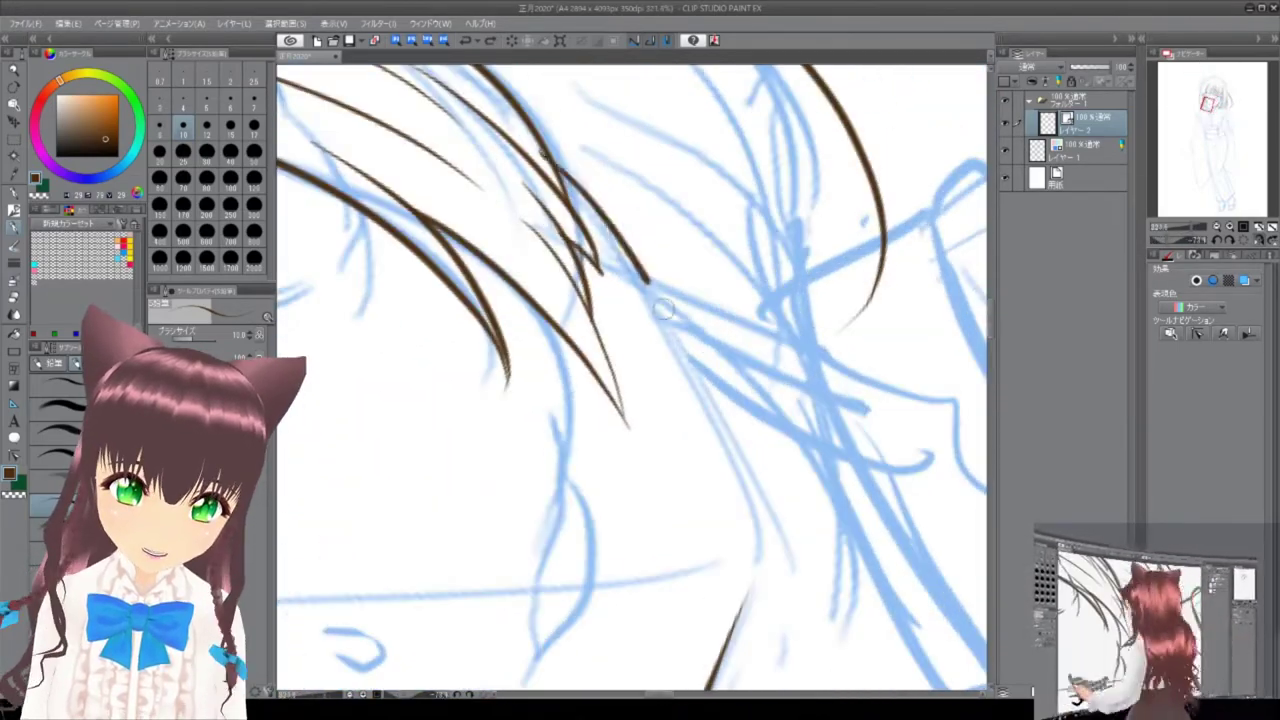
pyautogui.scroll(-3, 640, 300)
pyautogui.scroll(4, 640, 300)
pyautogui.scroll(-5, 640, 300)
pyautogui.moveTo(640, 300); pyautogui.dragTo(709, 306)
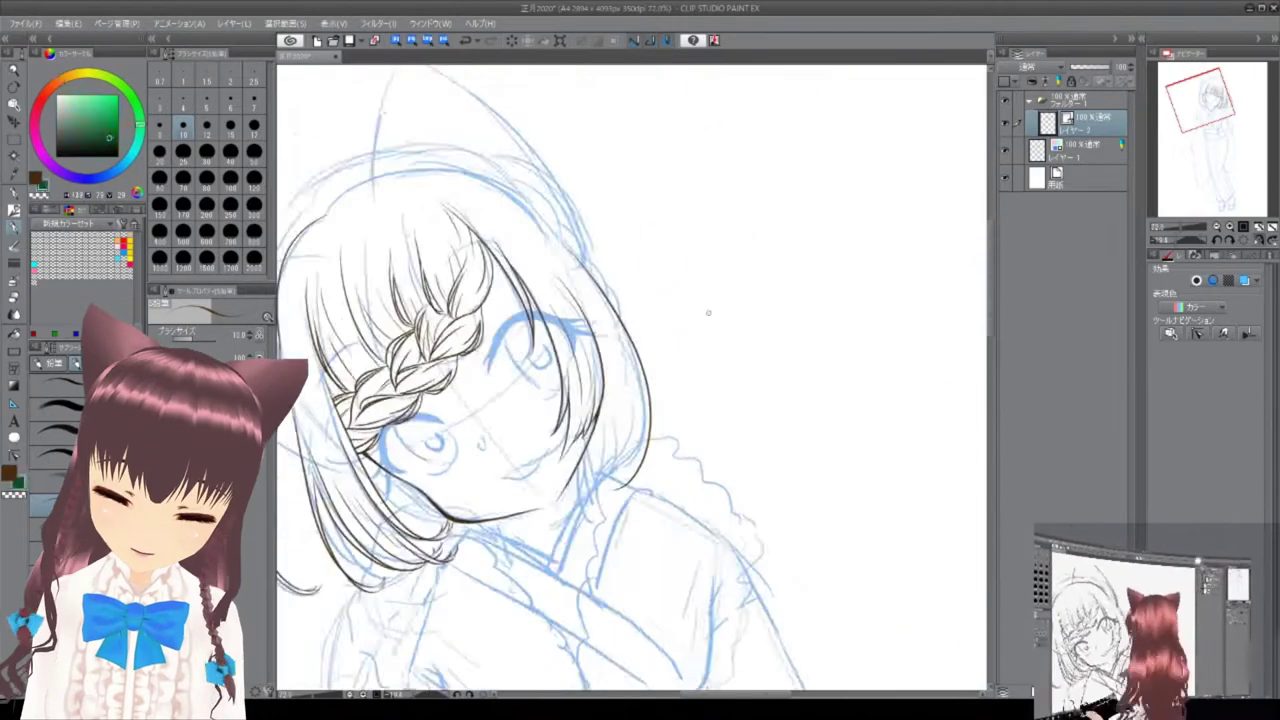
pyautogui.scroll(5, 671, 249)
pyautogui.scroll(-2, 749, 251)
pyautogui.moveTo(749, 251); pyautogui.dragTo(779, 237)
pyautogui.scroll(-3, 779, 237)
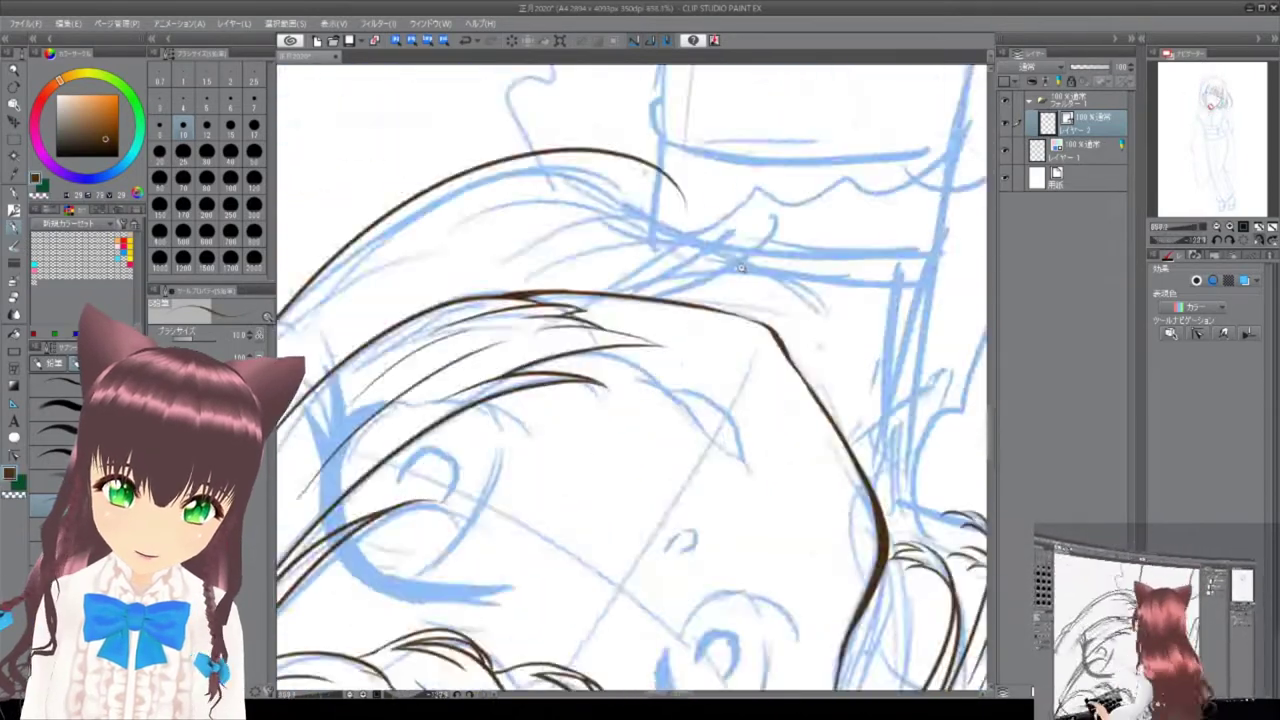
# Refine the thickness of the face outline around the chin corner.
pyautogui.scroll(5, 566, 330)
pyautogui.scroll(-2, 542, 300)
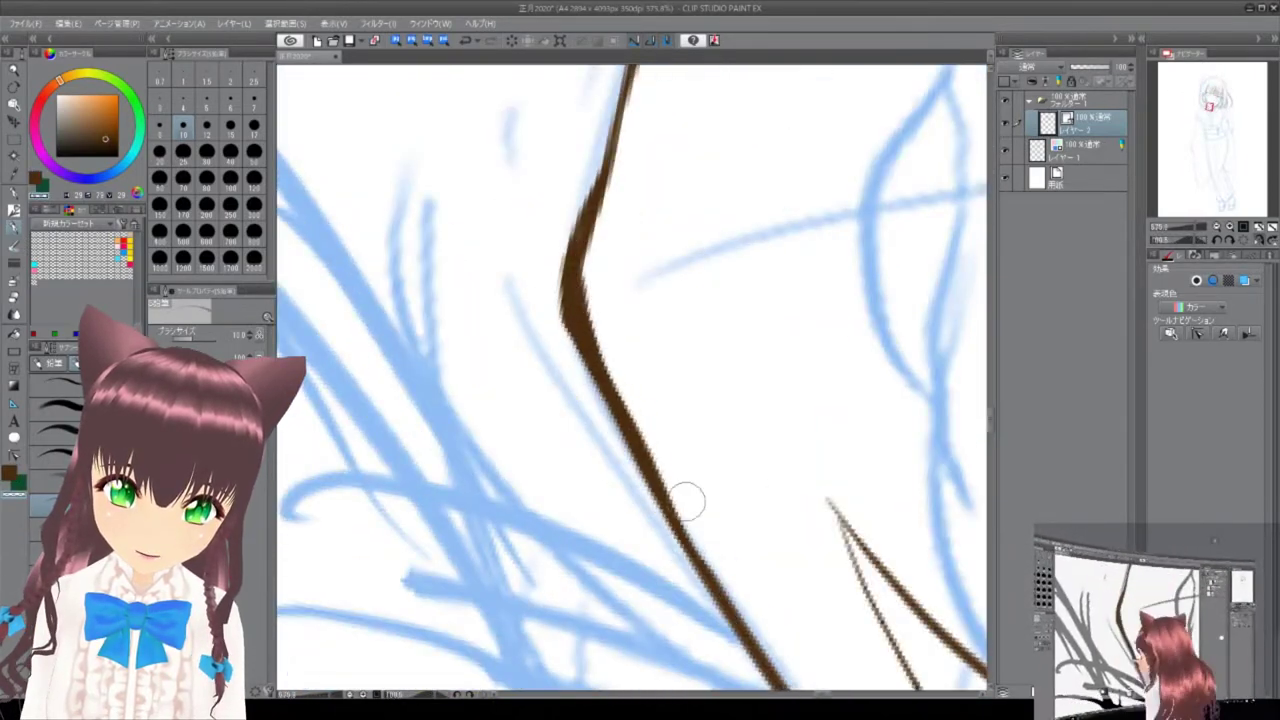
pyautogui.scroll(2, 648, 287)
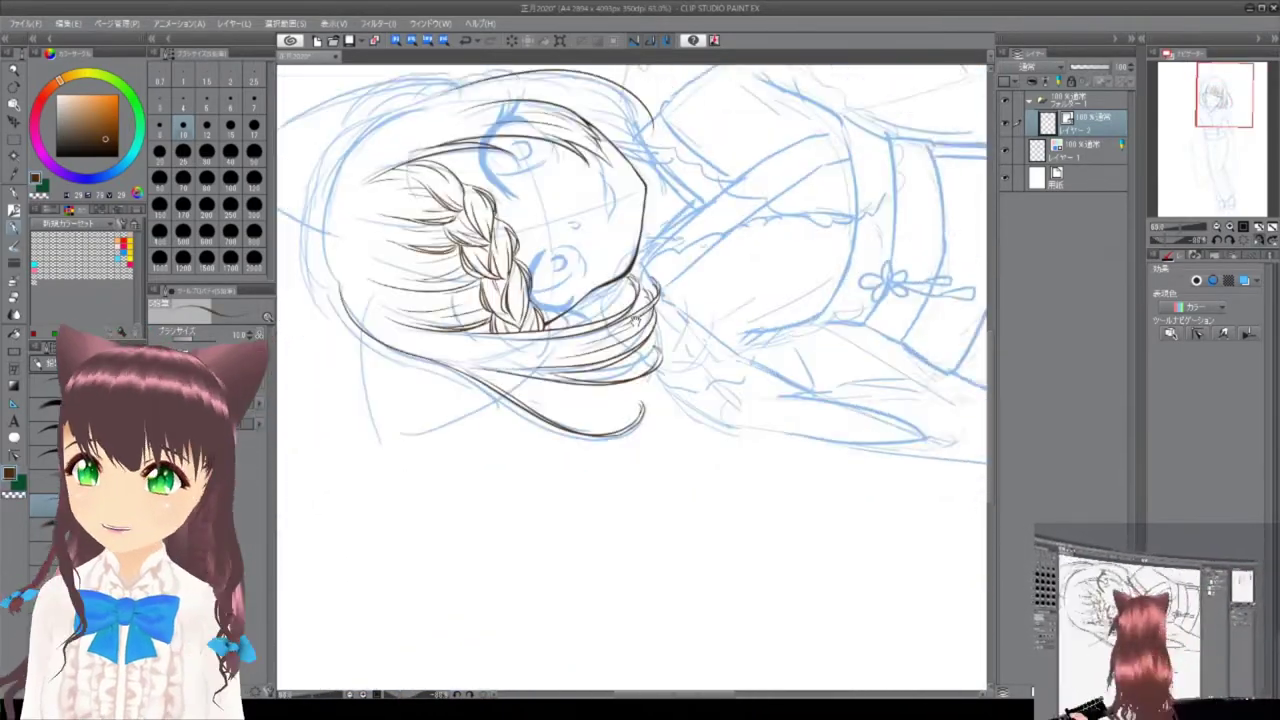
# Create a new layer and ink the outline of the cat ear on the braid's lower side with a tufted tip.
pyautogui.scroll(3, 632, 377)
pyautogui.hotkey('ctrl', 'shift', 'n')
pyautogui.scroll(-6, 632, 377)
pyautogui.scroll(8, 693, 311)
pyautogui.scroll(-5, 698, 590)
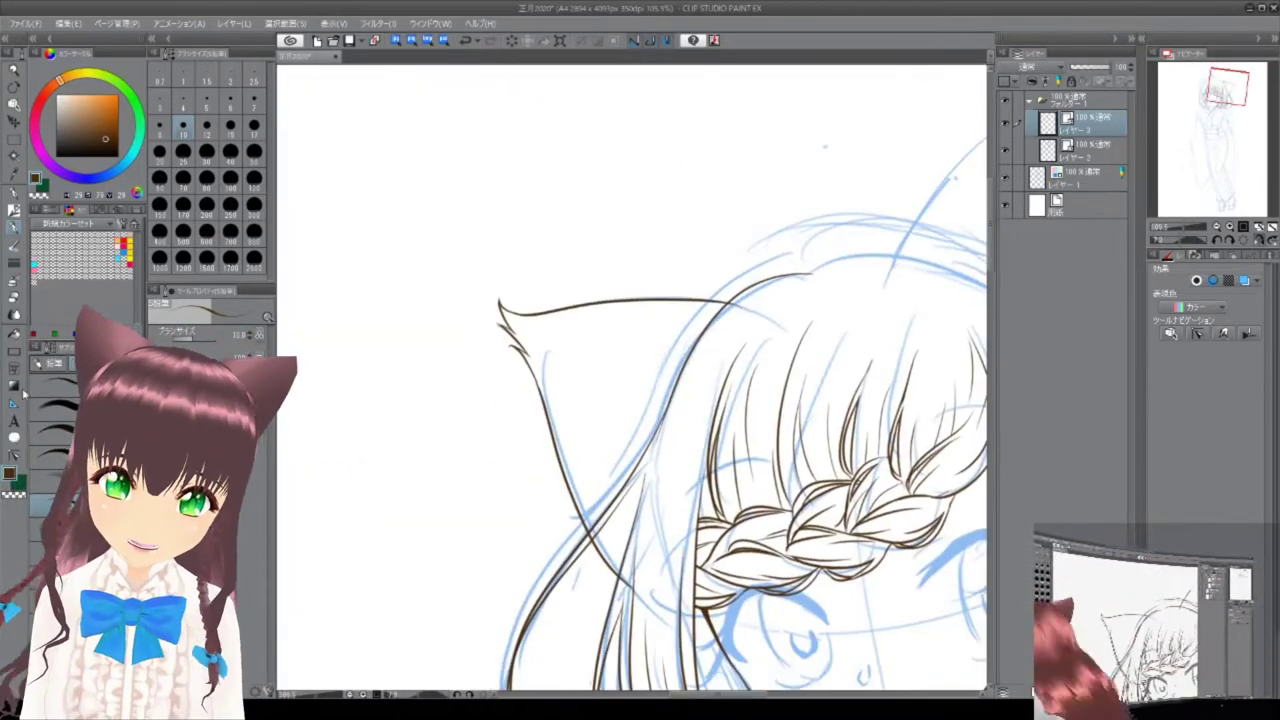
# Ink the curved outline of the second cat ear and add small fur tufts at its tip.
pyautogui.scroll(6, 597, 362)
pyautogui.scroll(-5, 595, 357)
pyautogui.scroll(2, 700, 300)
pyautogui.scroll(2, 622, 129)
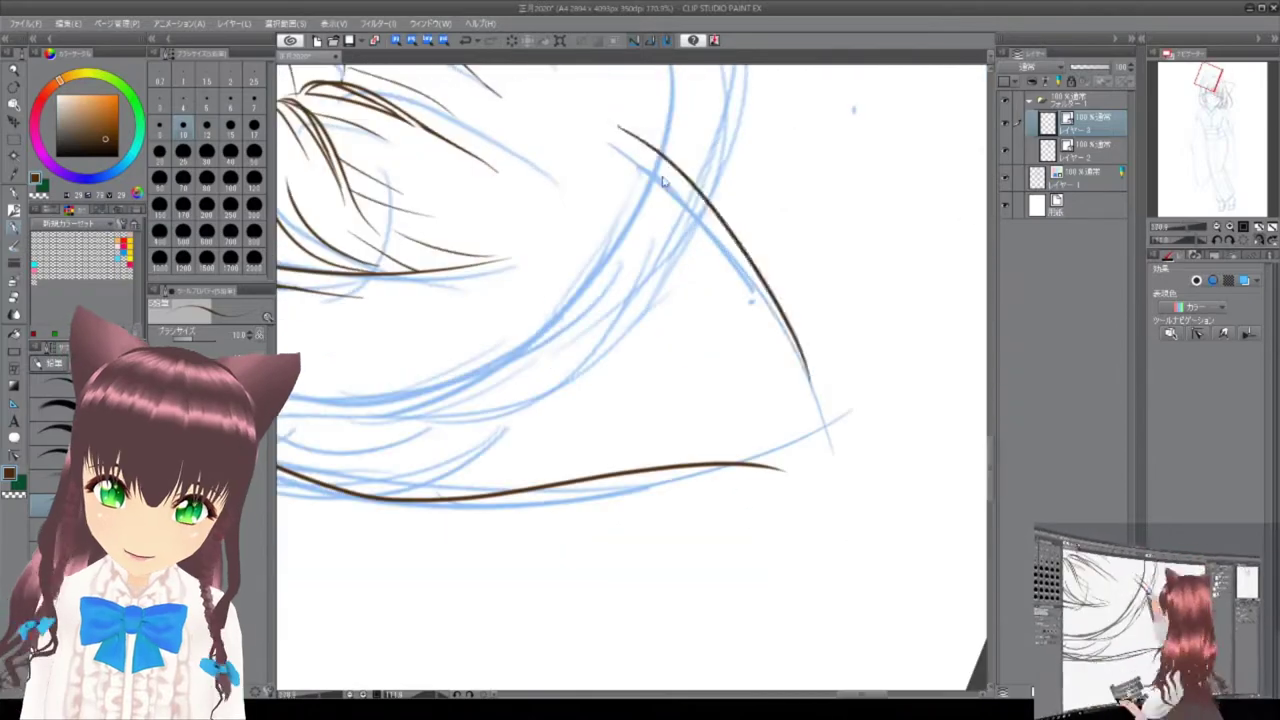
pyautogui.scroll(3, 737, 258)
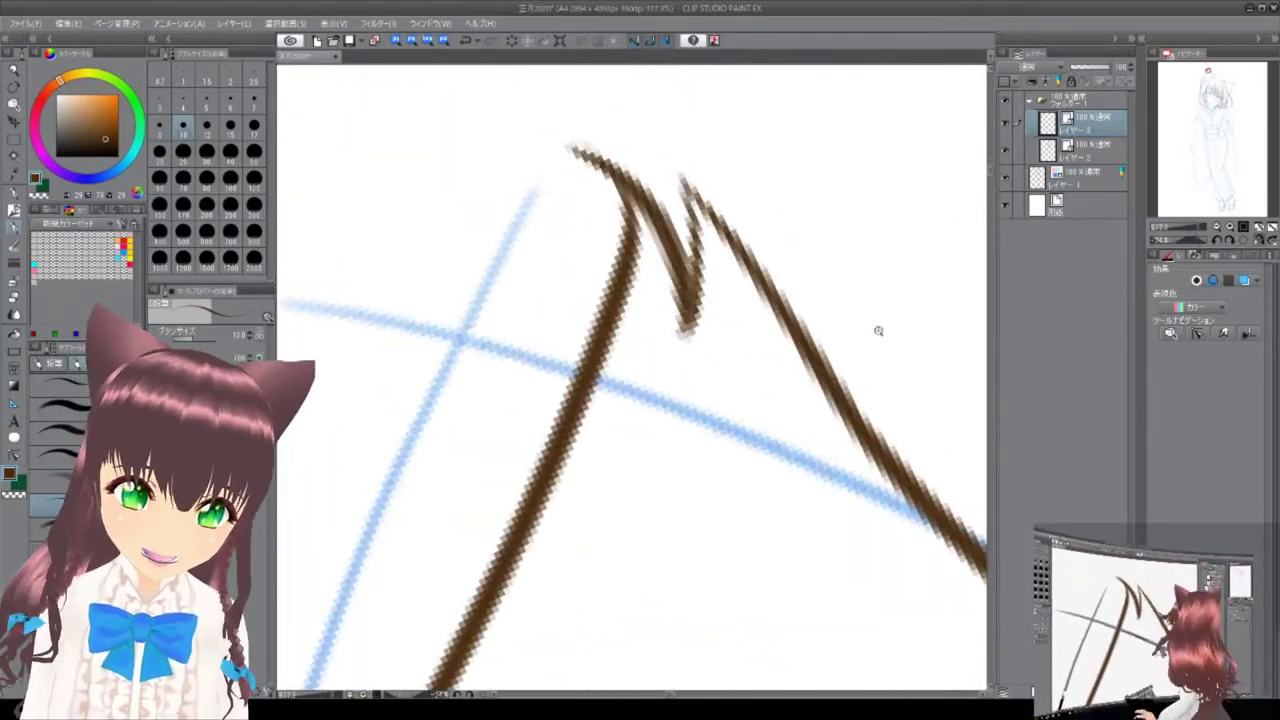
pyautogui.scroll(-5, 751, 257)
pyautogui.scroll(4, 720, 391)
pyautogui.scroll(-1, 720, 391)
pyautogui.scroll(4, 720, 391)
pyautogui.scroll(-4, 716, 311)
# Ink the crown contour between the two ears with overlapping hair tufts.
pyautogui.scroll(5, 685, 400)
pyautogui.moveTo(760, 330); pyautogui.dragTo(721, 214)
pyautogui.moveTo(648, 250)
pyautogui.mouseDown()
pyautogui.moveTo(751, 206)
pyautogui.moveTo(634, 330)
pyautogui.mouseUp()
pyautogui.scroll(1, 634, 330)
pyautogui.scroll(-4, 634, 330)
pyautogui.scroll(4, 789, 457)
pyautogui.moveTo(789, 457)
pyautogui.mouseDown()
pyautogui.moveTo(846, 263)
pyautogui.moveTo(841, 333)
pyautogui.moveTo(586, 123)
pyautogui.moveTo(774, 234)
pyautogui.moveTo(783, 308)
pyautogui.mouseUp()
pyautogui.scroll(5, 841, 333)
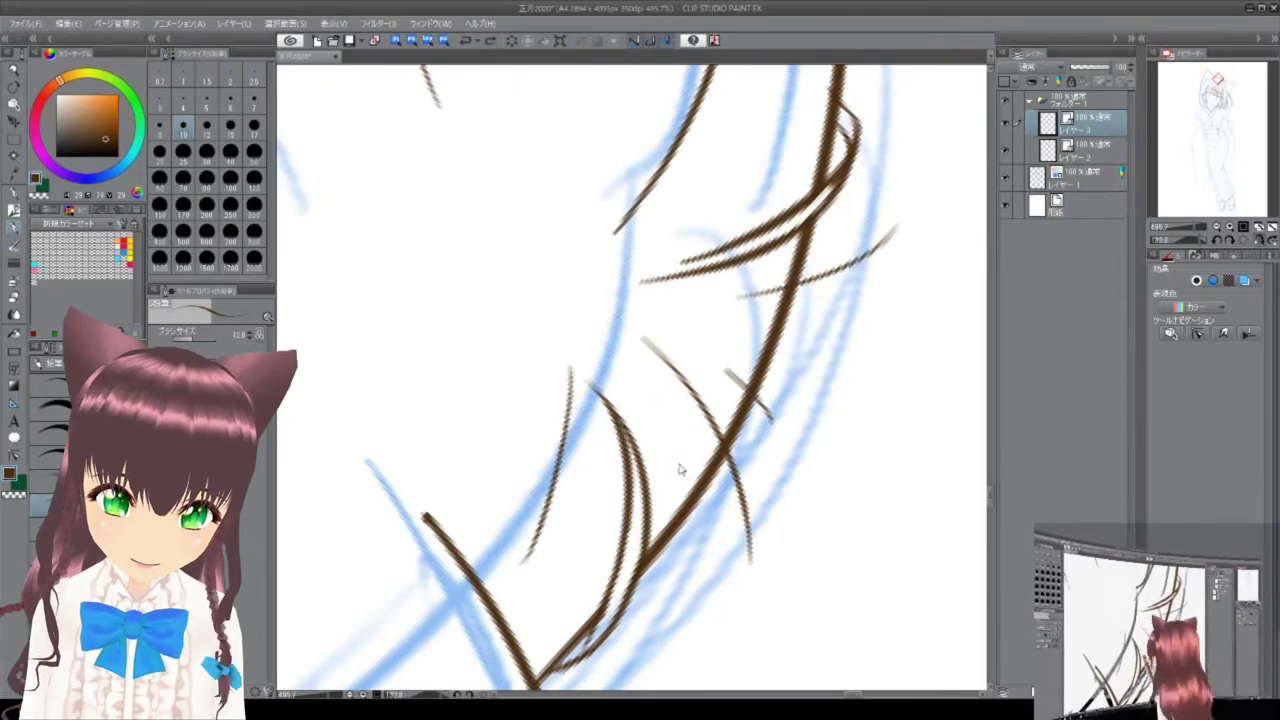
# Add fine strands to the crown hair and finish the curve where it meets the ears.
pyautogui.moveTo(679, 469); pyautogui.dragTo(633, 157)
pyautogui.scroll(-5, 760, 340)
pyautogui.scroll(4, 646, 249)
pyautogui.moveTo(646, 249); pyautogui.dragTo(789, 460)
pyautogui.scroll(-6, 728, 262)
pyautogui.scroll(4, 728, 262)
pyautogui.scroll(-4, 694, 214)
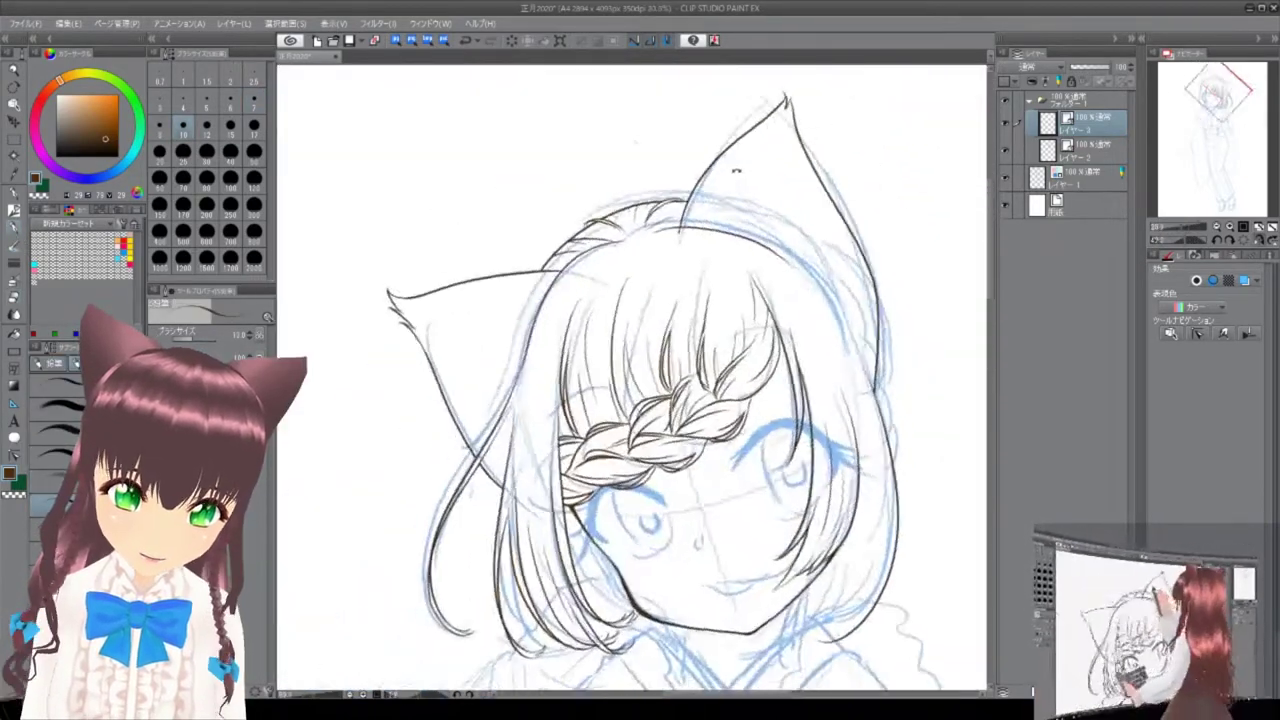
# Refine the long front strands beside the braid's upper end and clean up line overlaps with the vector eraser.
pyautogui.scroll(5, 780, 381)
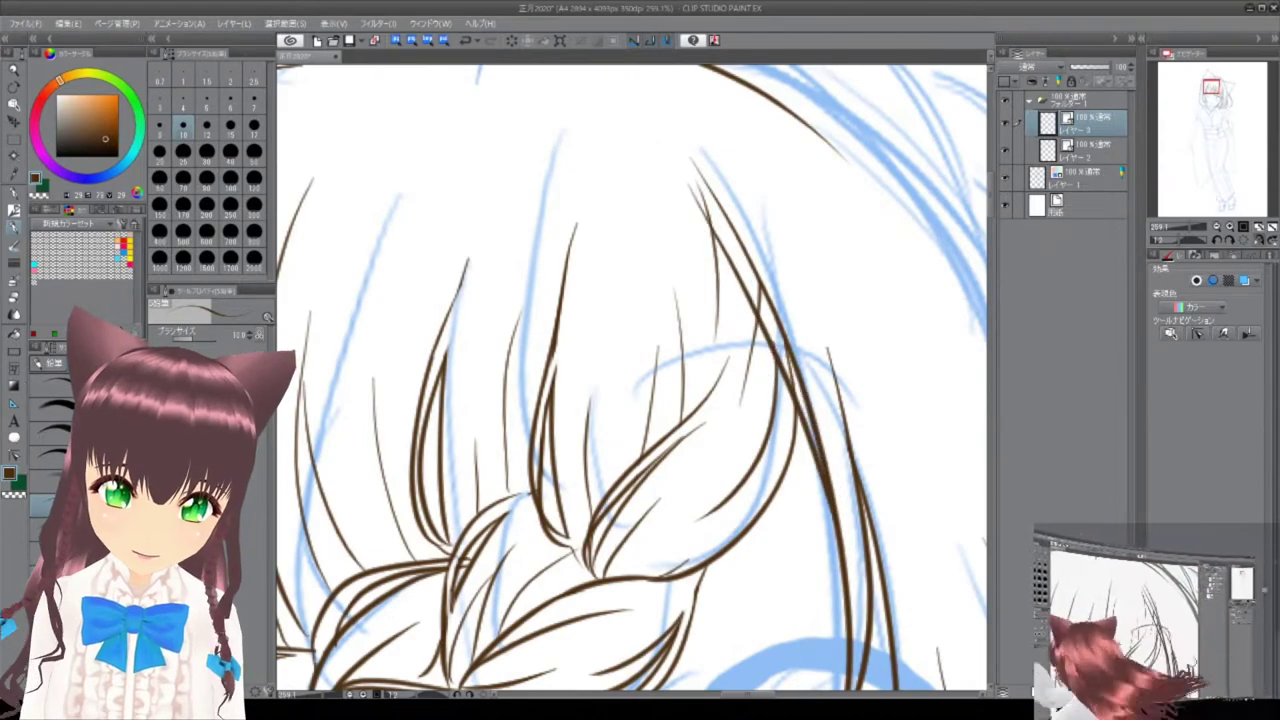
pyautogui.scroll(-4, 806, 251)
pyautogui.scroll(7, 647, 190)
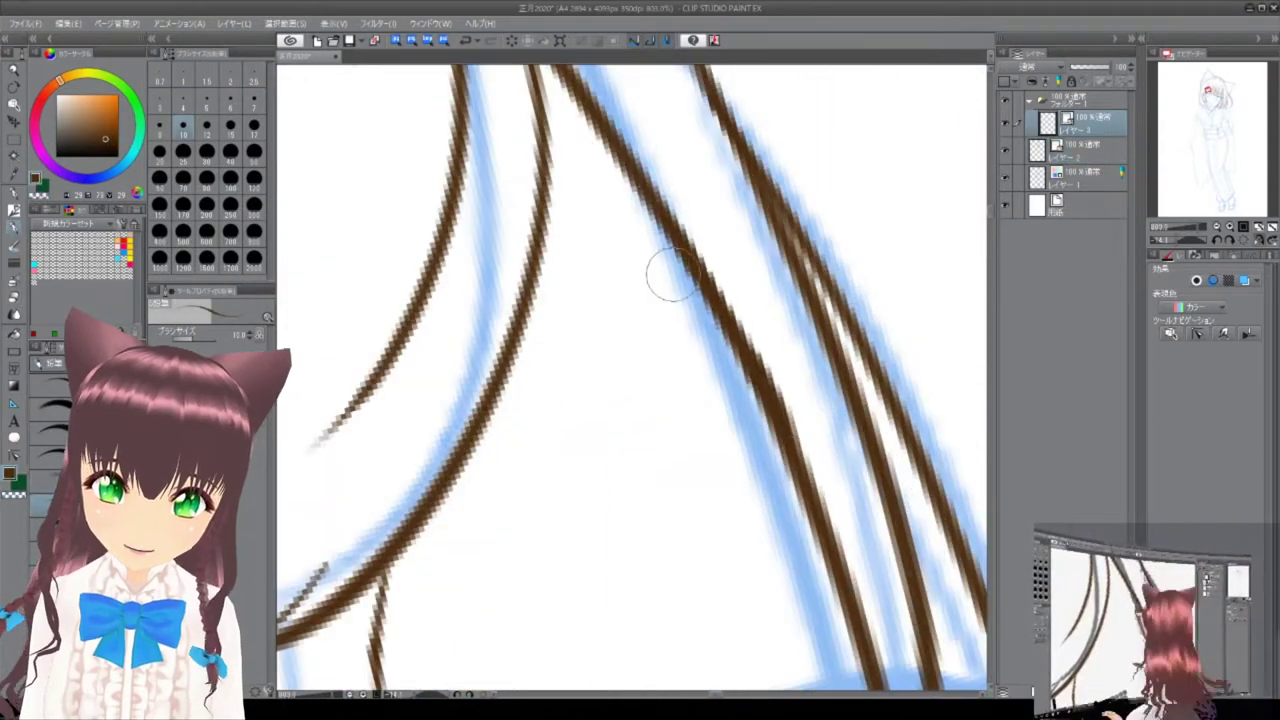
pyautogui.scroll(-2, 647, 190)
pyautogui.scroll(-8, 788, 367)
pyautogui.scroll(3, 600, 330)
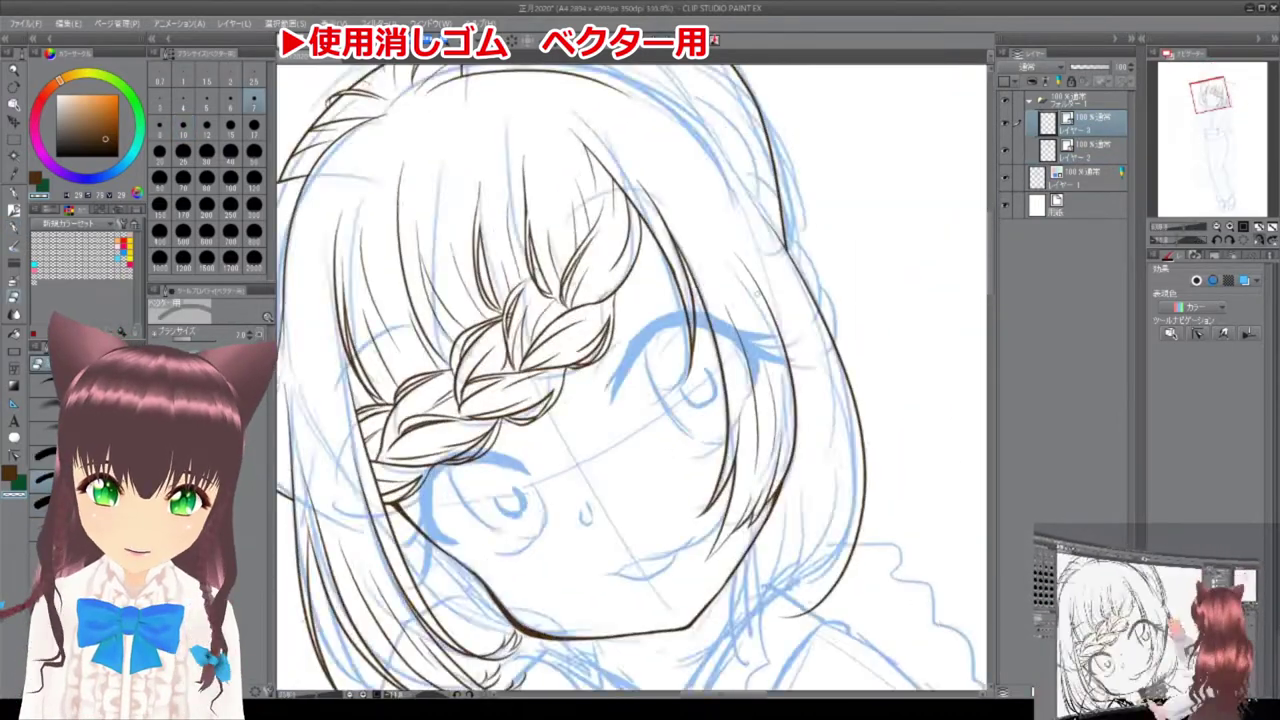
# Ink the curved hair ends sweeping out below the far cheek toward the shoulder.
pyautogui.scroll(-3, 657, 287)
pyautogui.scroll(6, 657, 287)
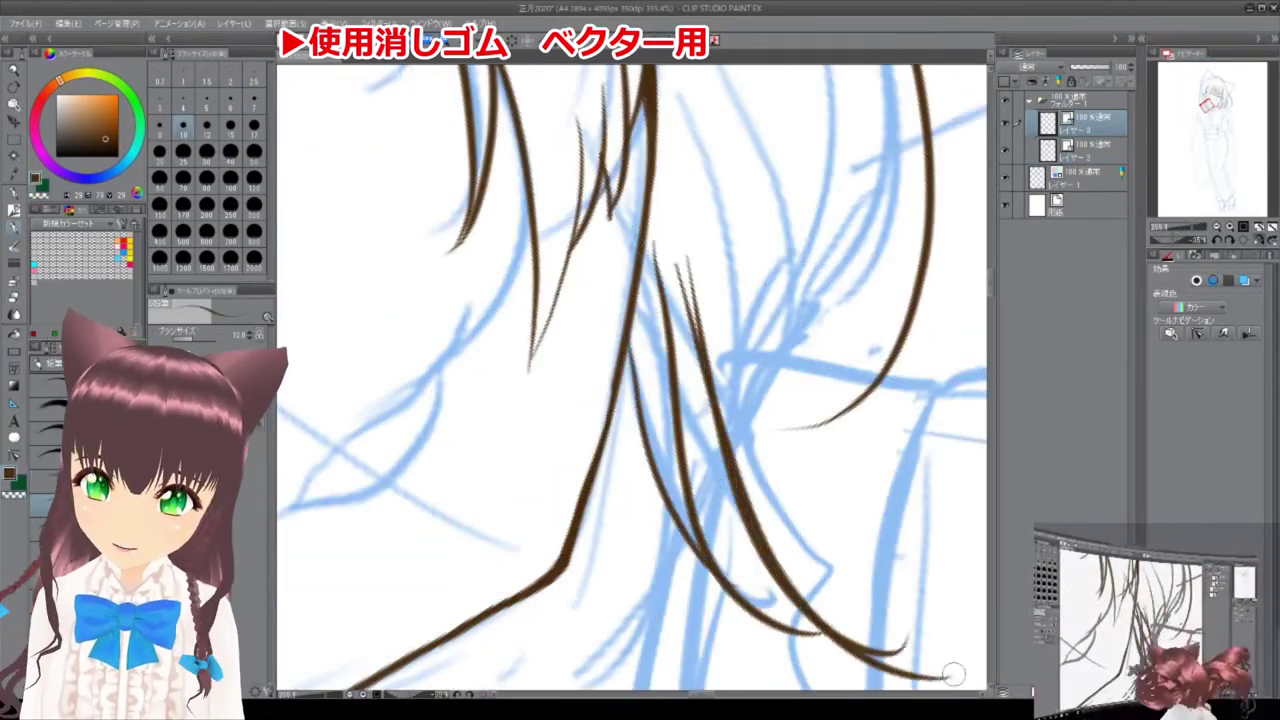
pyautogui.scroll(2, 543, 284)
pyautogui.scroll(-4, 688, 557)
pyautogui.scroll(4, 734, 308)
pyautogui.scroll(-4, 677, 287)
pyautogui.scroll(3, 790, 130)
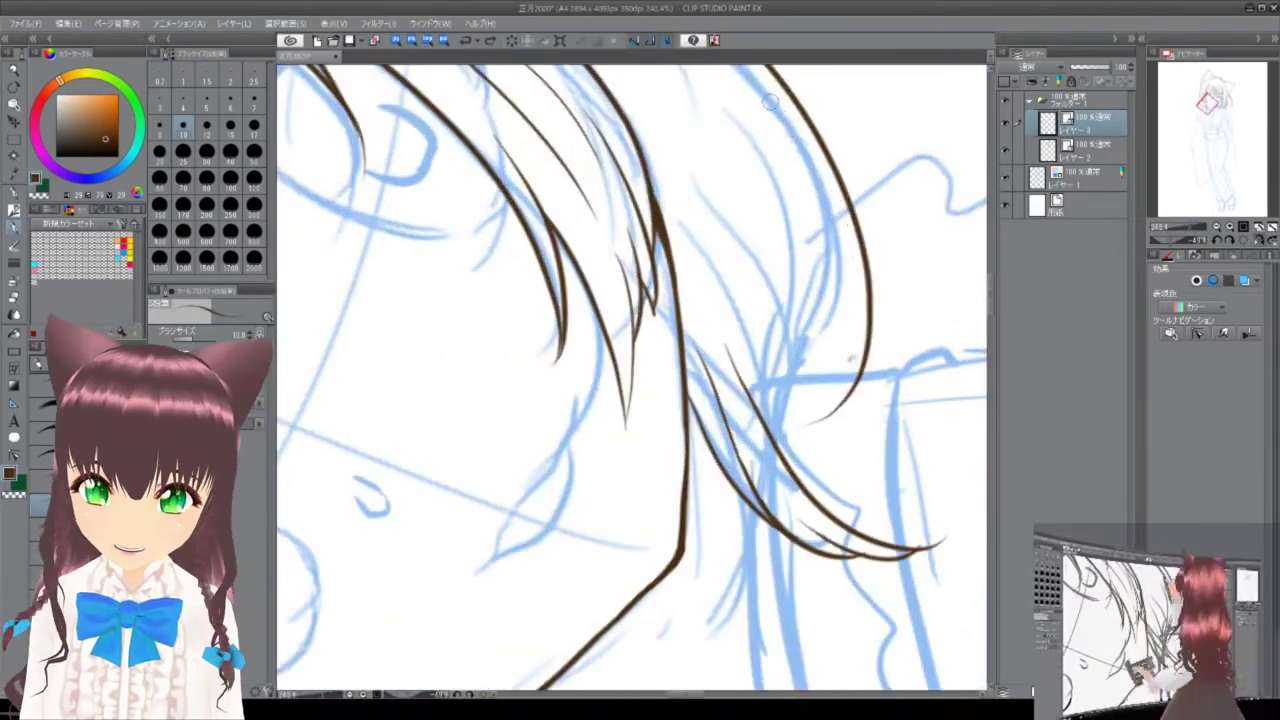
# Ink the inner strands and tapered tips of the side hair along the far cheek.
pyautogui.scroll(3, 879, 259)
pyautogui.scroll(-2, 808, 203)
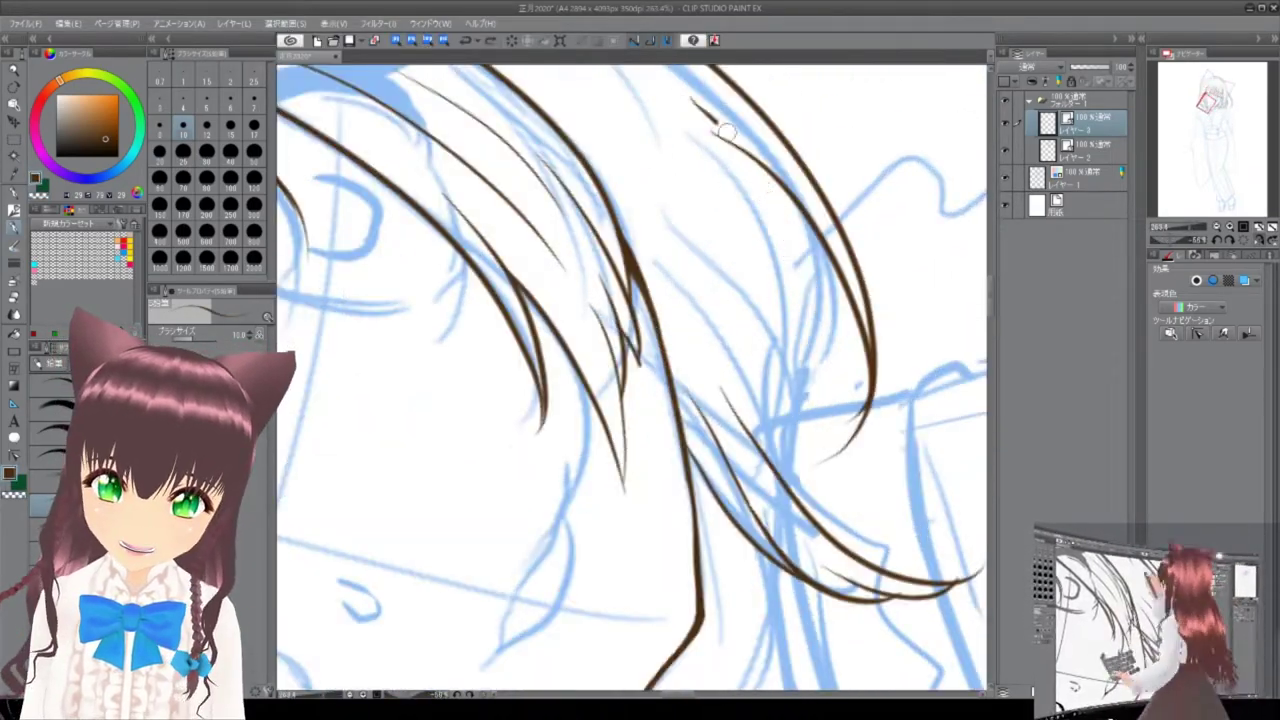
pyautogui.scroll(2, 690, 400)
pyautogui.scroll(-1, 640, 307)
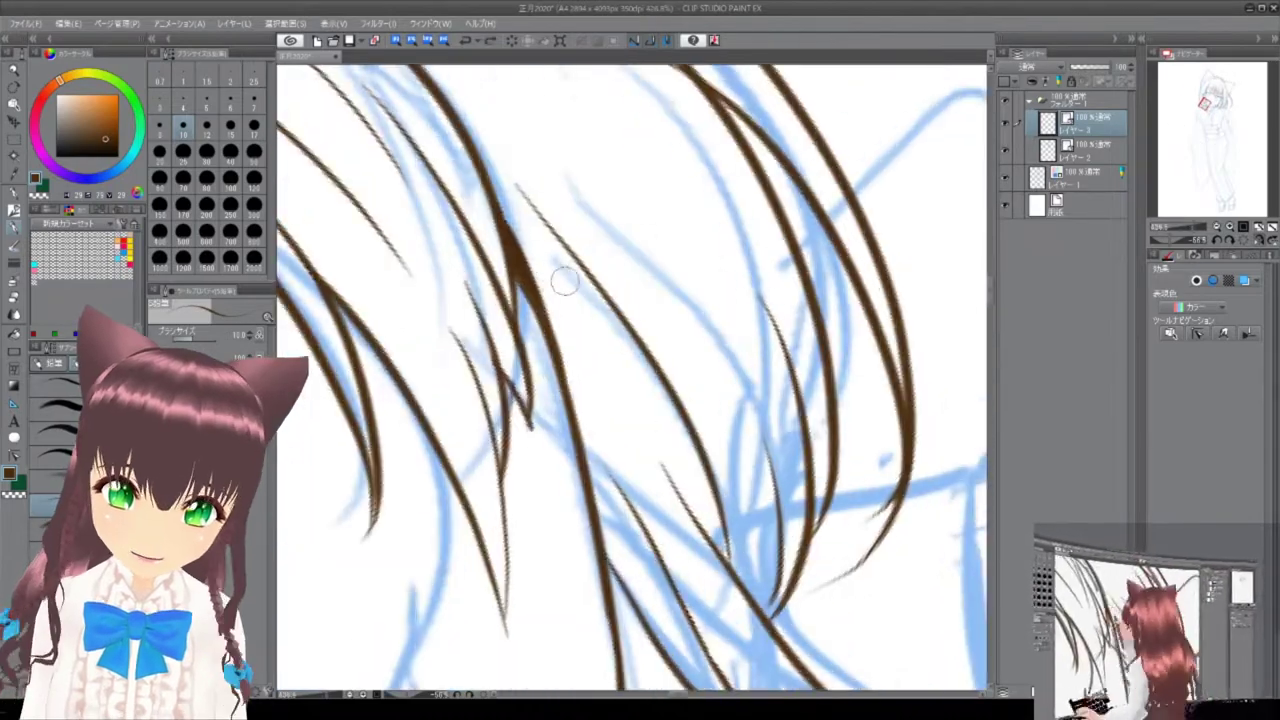
pyautogui.scroll(-4, 666, 423)
pyautogui.scroll(4, 540, 488)
pyautogui.scroll(-2, 540, 488)
pyautogui.scroll(-2, 640, 380)
pyautogui.scroll(5, 740, 326)
pyautogui.scroll(-4, 740, 326)
pyautogui.scroll(1, 740, 326)
pyautogui.scroll(-3, 740, 326)
# Hide the blue sketch on Layer 1 and check the hair, ears and face line art on its own.
pyautogui.click(1008, 180)
pyautogui.scroll(4, 630, 380)
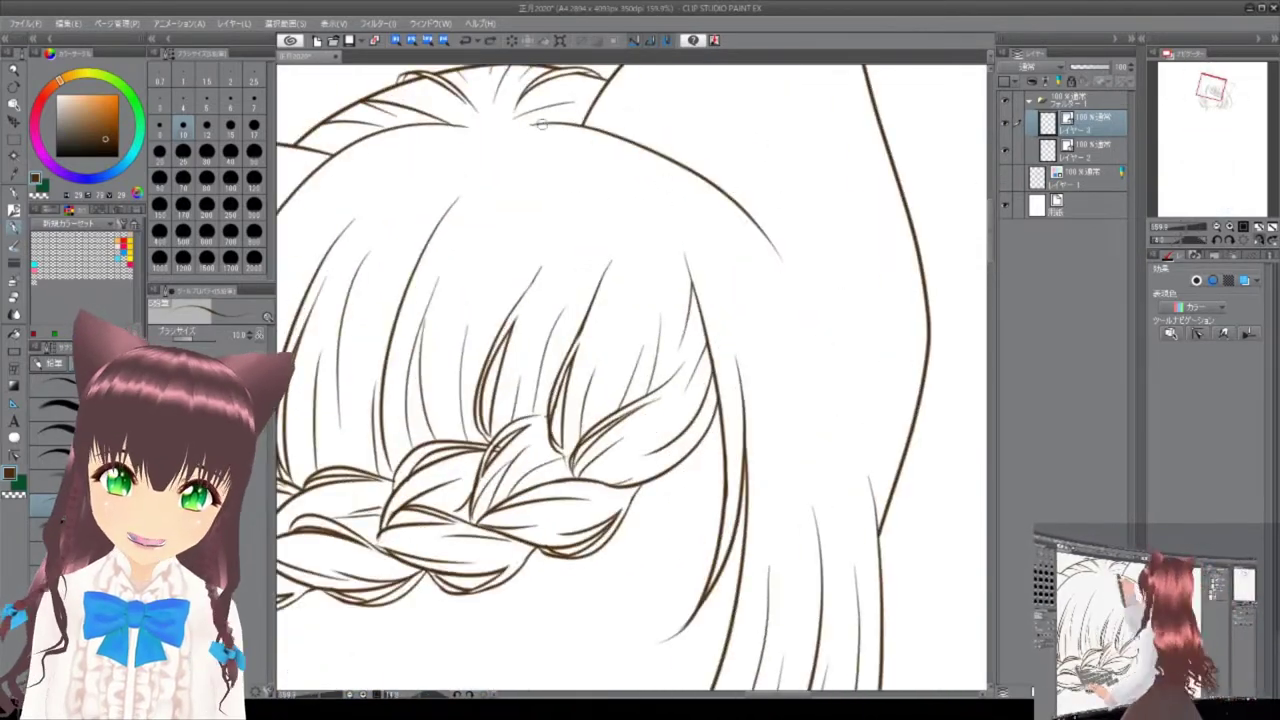
pyautogui.moveTo(630, 380); pyautogui.dragTo(680, 190)
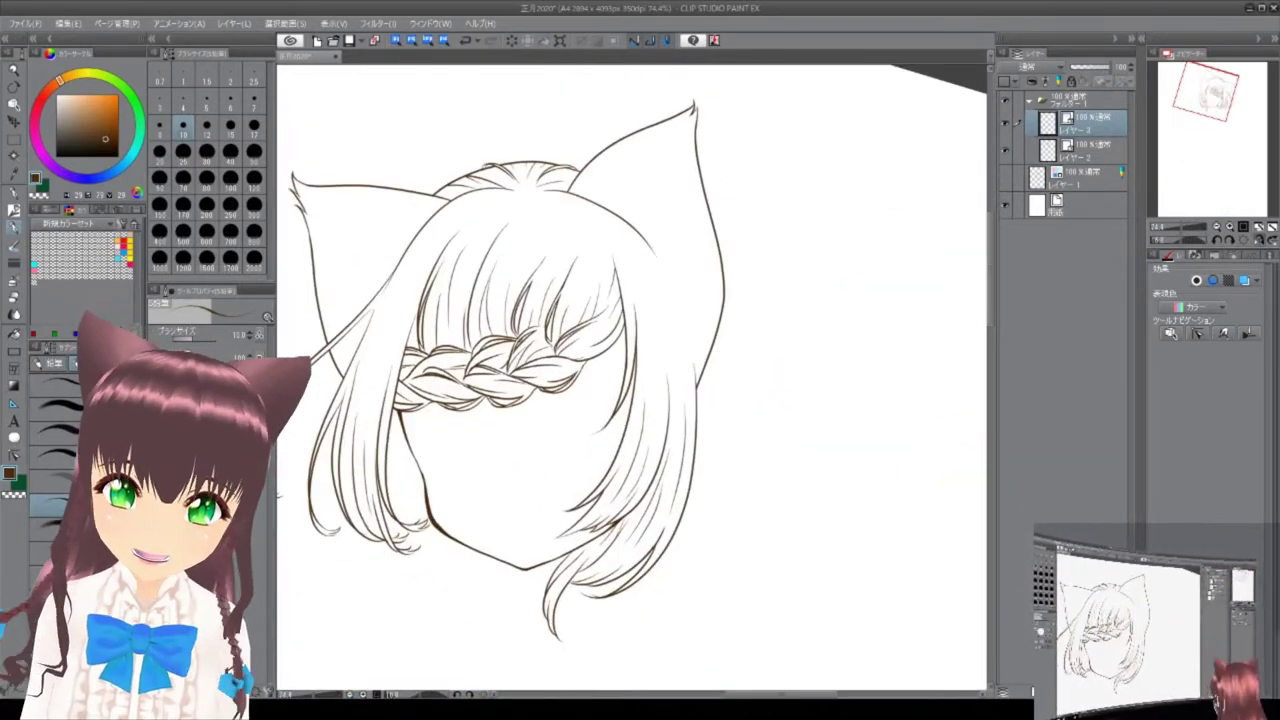
pyautogui.scroll(2, 663, 200)
# Select Layer 2 and duplicate it as Layer 2 2.
pyautogui.click(1008, 150)
pyautogui.press('e')
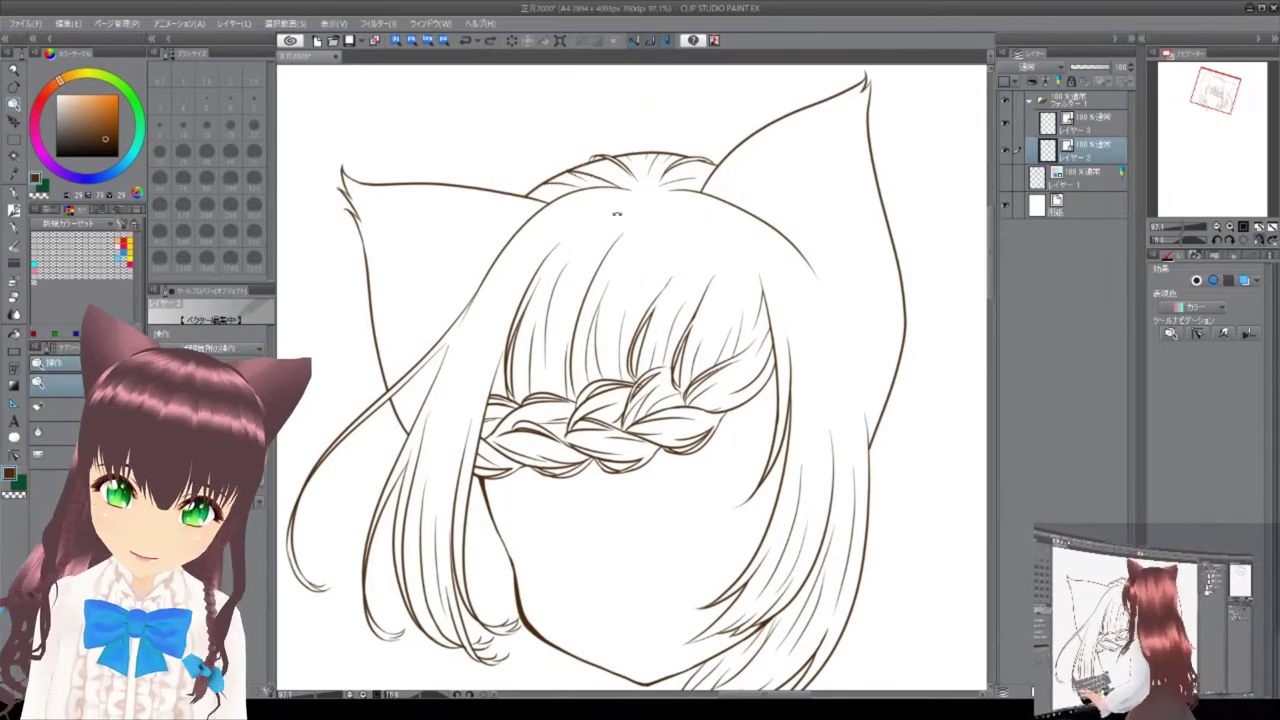
pyautogui.scroll(5, 620, 220)
pyautogui.scroll(-4, 790, 250)
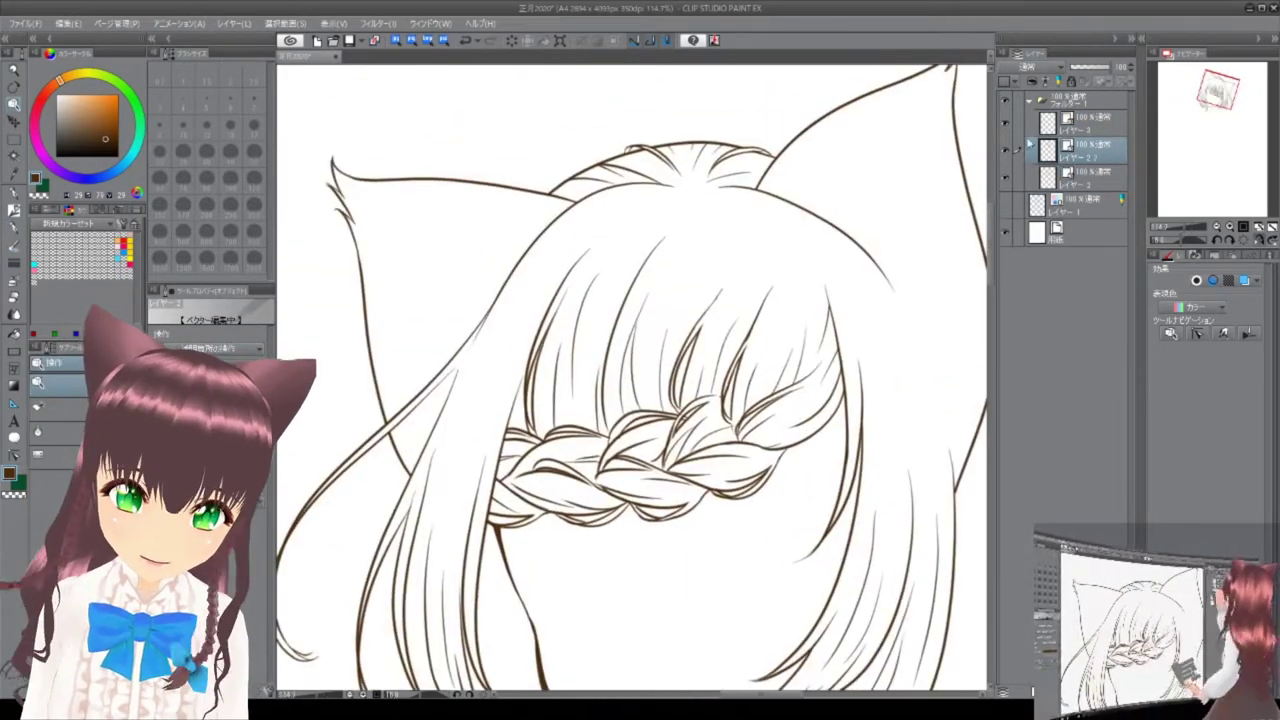
# Hide Layer 2 and erase everything on Layer 2 2 except the crown hair between the ears.
pyautogui.click(1090, 177)
pyautogui.click(1005, 153)
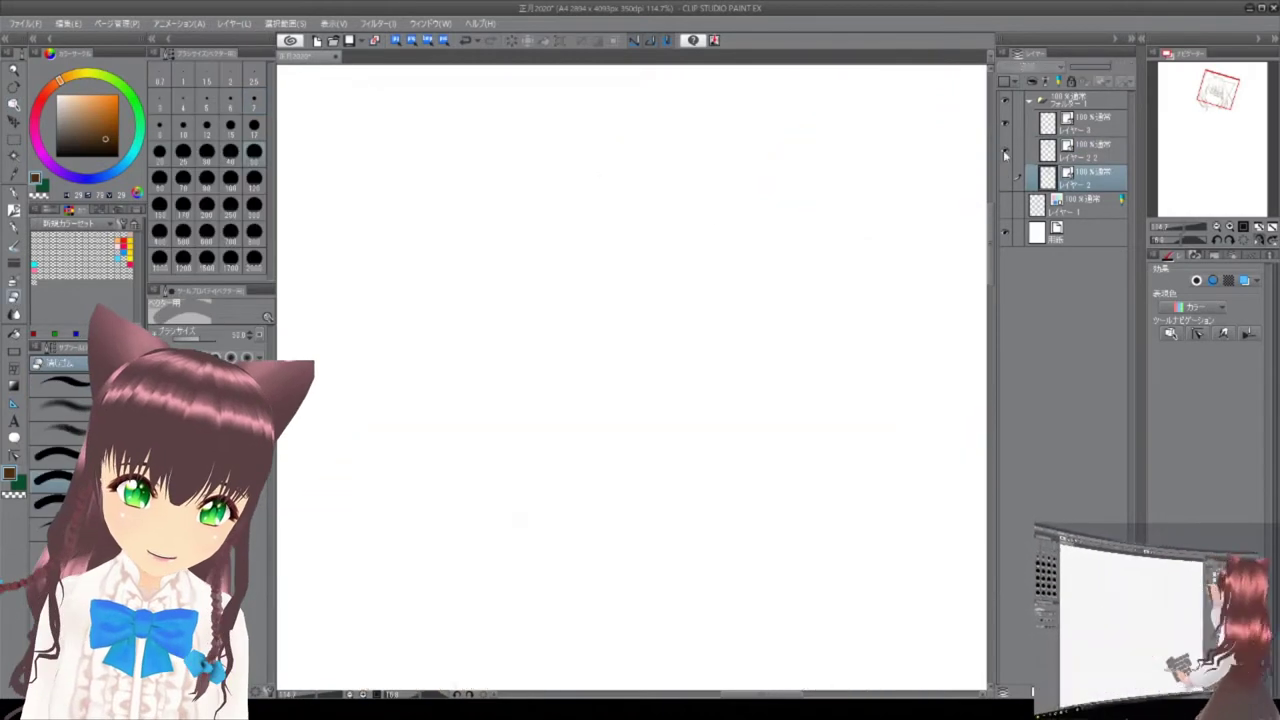
pyautogui.click(1005, 153)
pyautogui.moveTo(716, 590); pyautogui.dragTo(847, 317)
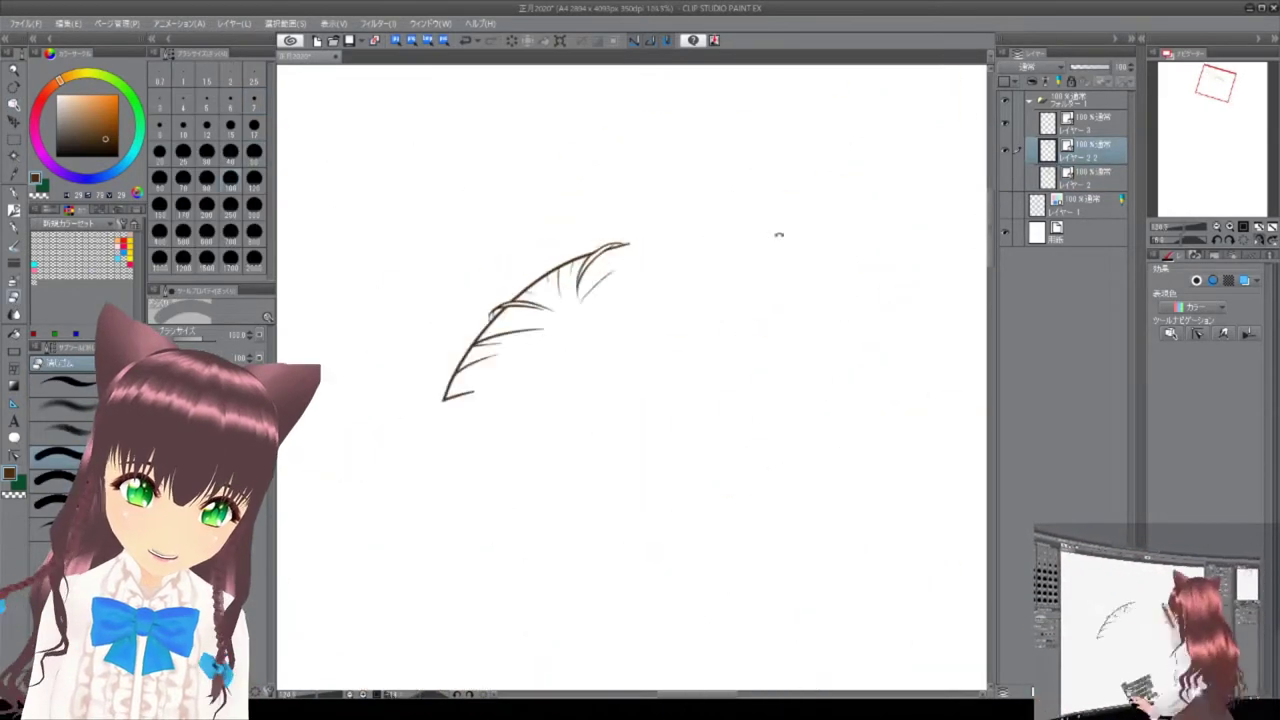
# Show Layer 2 and move and rotate the crown hair copy on Layer 2 2 into place beside the ear.
pyautogui.click(1005, 176)
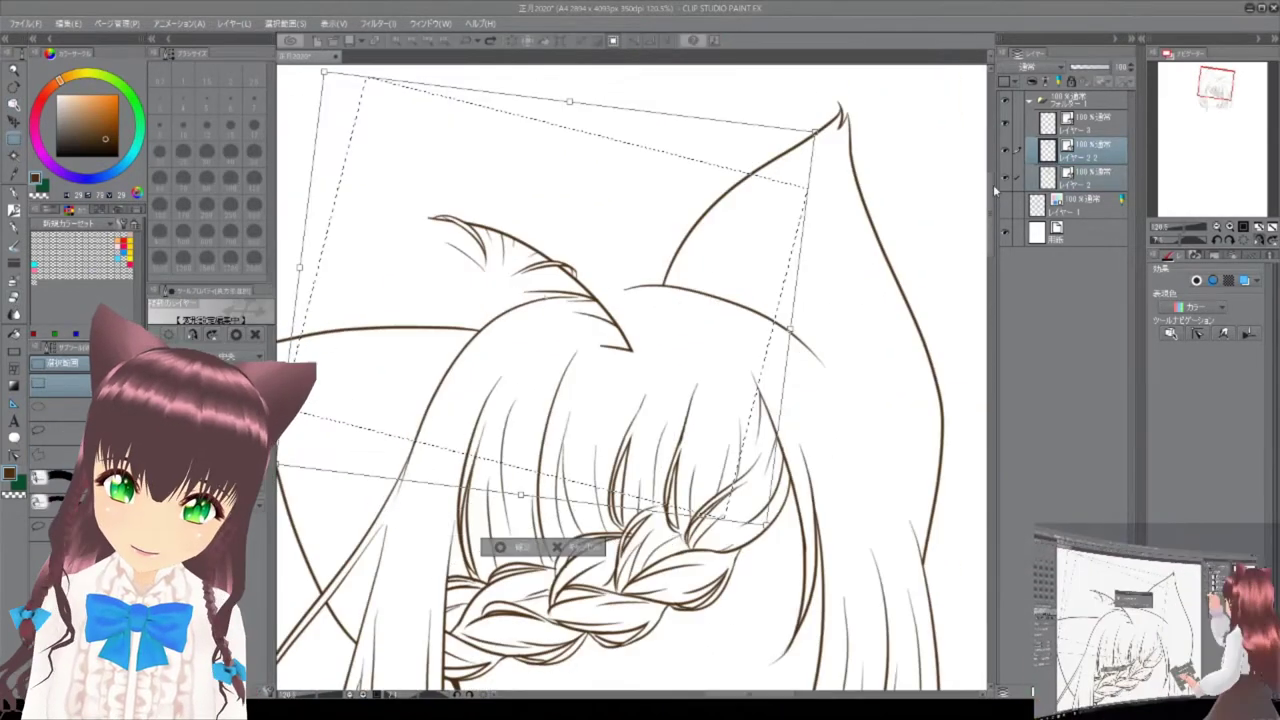
pyautogui.moveTo(585, 265); pyautogui.dragTo(625, 300)
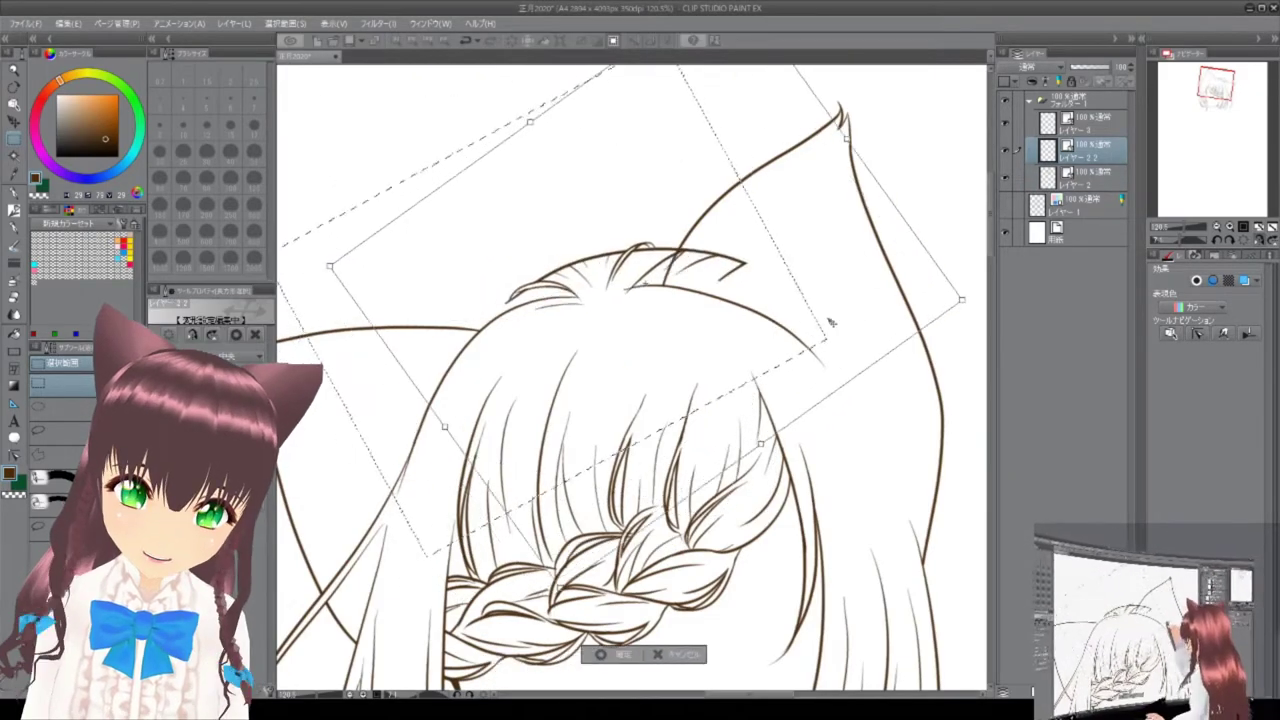
pyautogui.scroll(-2, 843, 188)
pyautogui.scroll(5, 471, 271)
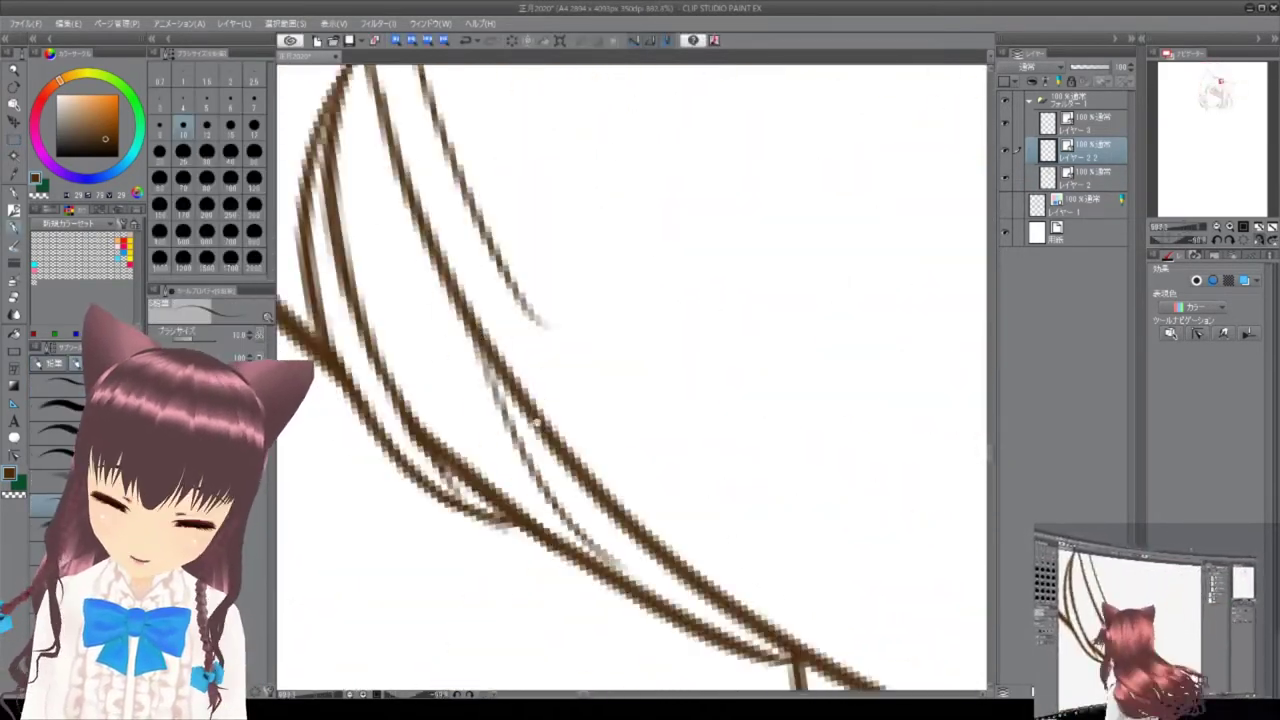
# Merge the line-art layers into one and touch up the side-hair lines.
pyautogui.scroll(-8, 457, 363)
pyautogui.moveTo(635, 427); pyautogui.dragTo(562, 101)
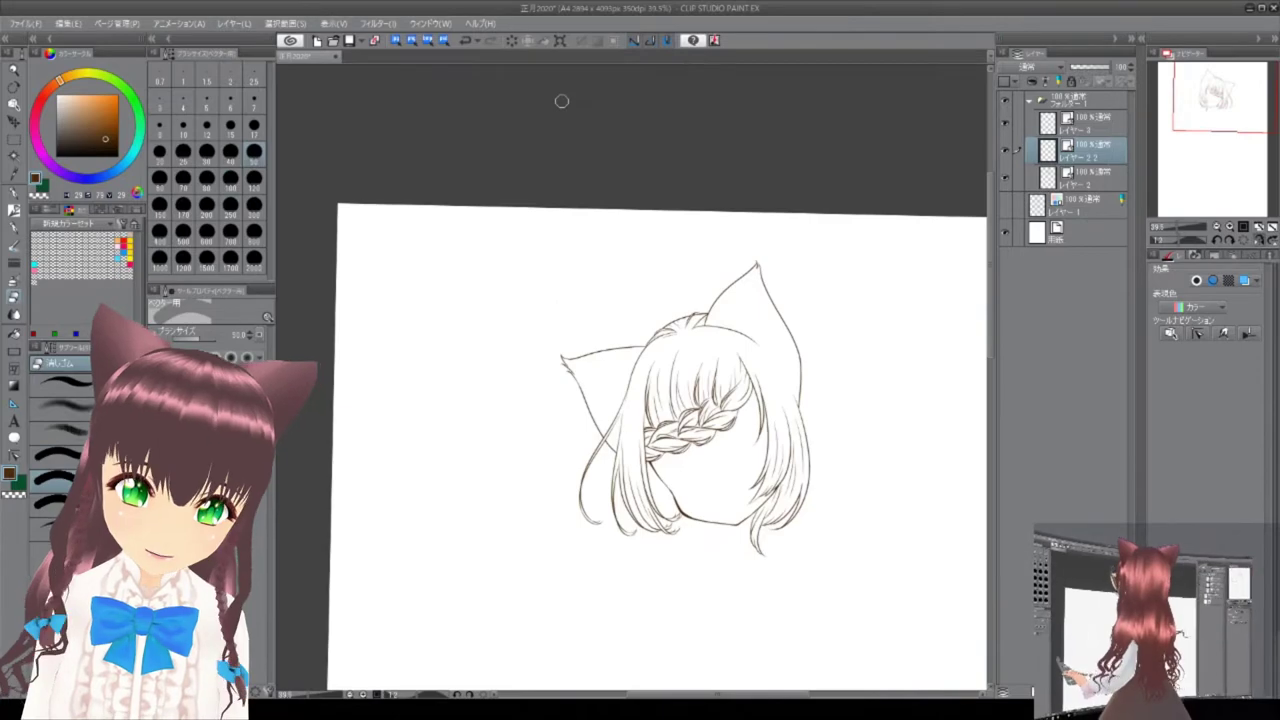
pyautogui.scroll(8, 483, 193)
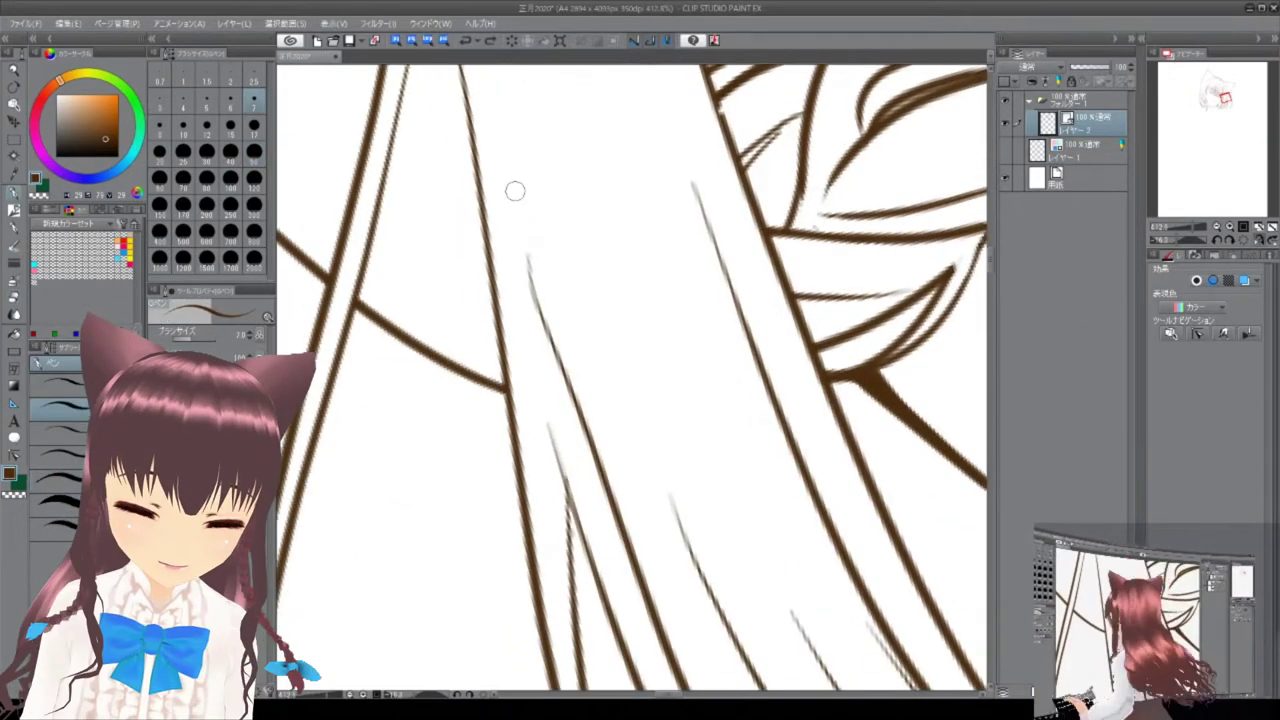
pyautogui.scroll(-3, 607, 484)
pyautogui.scroll(4, 831, 317)
pyautogui.scroll(-2, 629, 271)
# Retouch the small junctions where the braid's end, jaw line and side hair meet.
pyautogui.scroll(3, 703, 229)
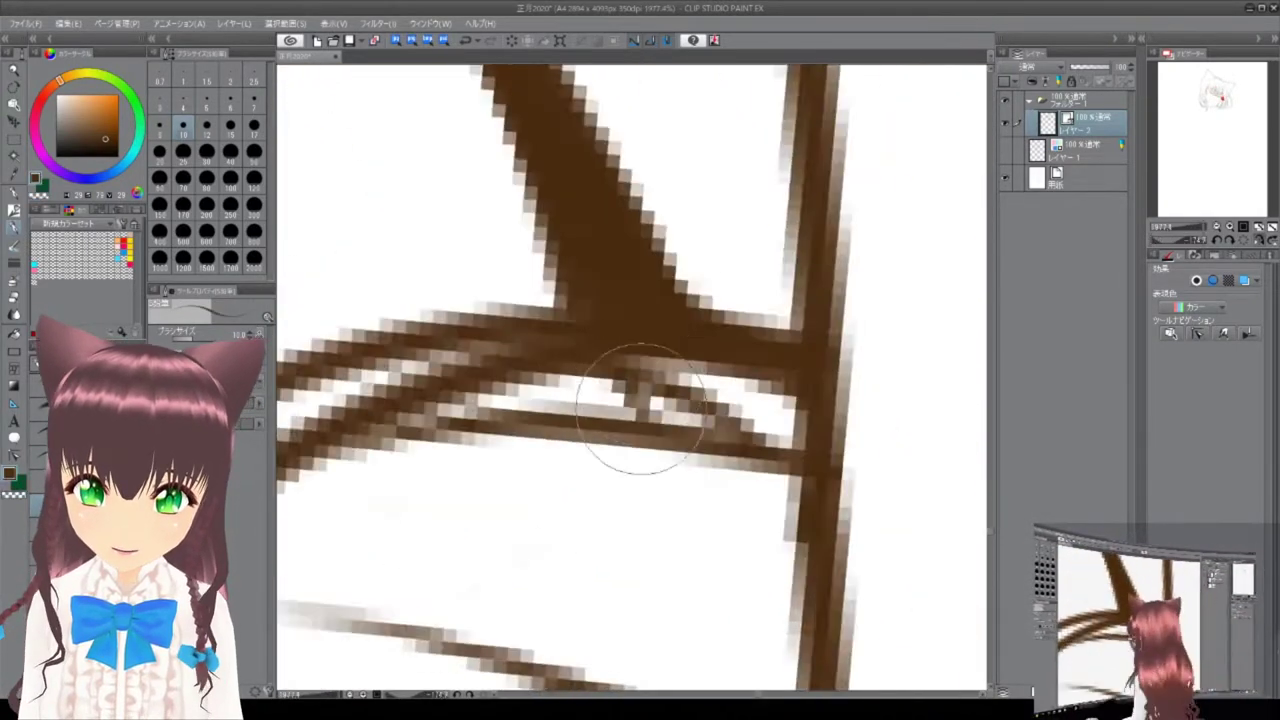
pyautogui.scroll(-5, 571, 371)
pyautogui.scroll(4, 509, 194)
pyautogui.scroll(-5, 879, 330)
pyautogui.scroll(-1, 591, 338)
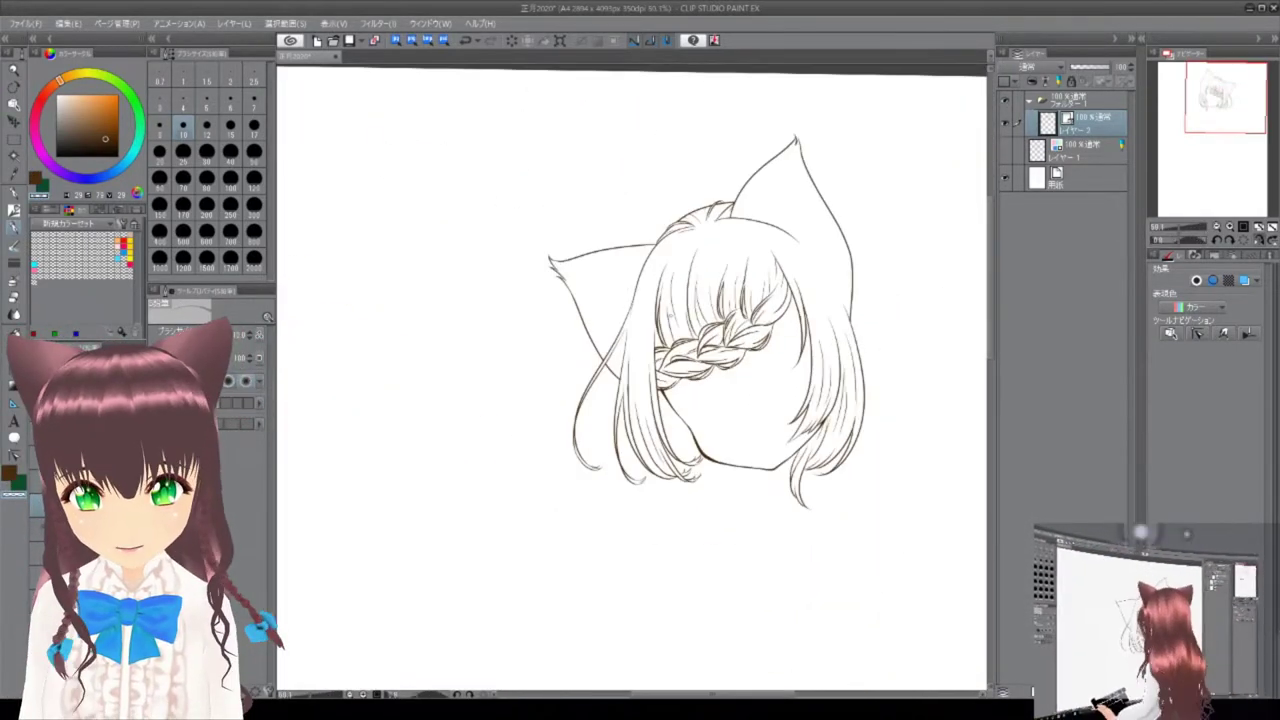
# Show the blue sketch on Layer 1 and ink the first small braid loops beside the head on a new Layer 3.
pyautogui.click(1006, 142)
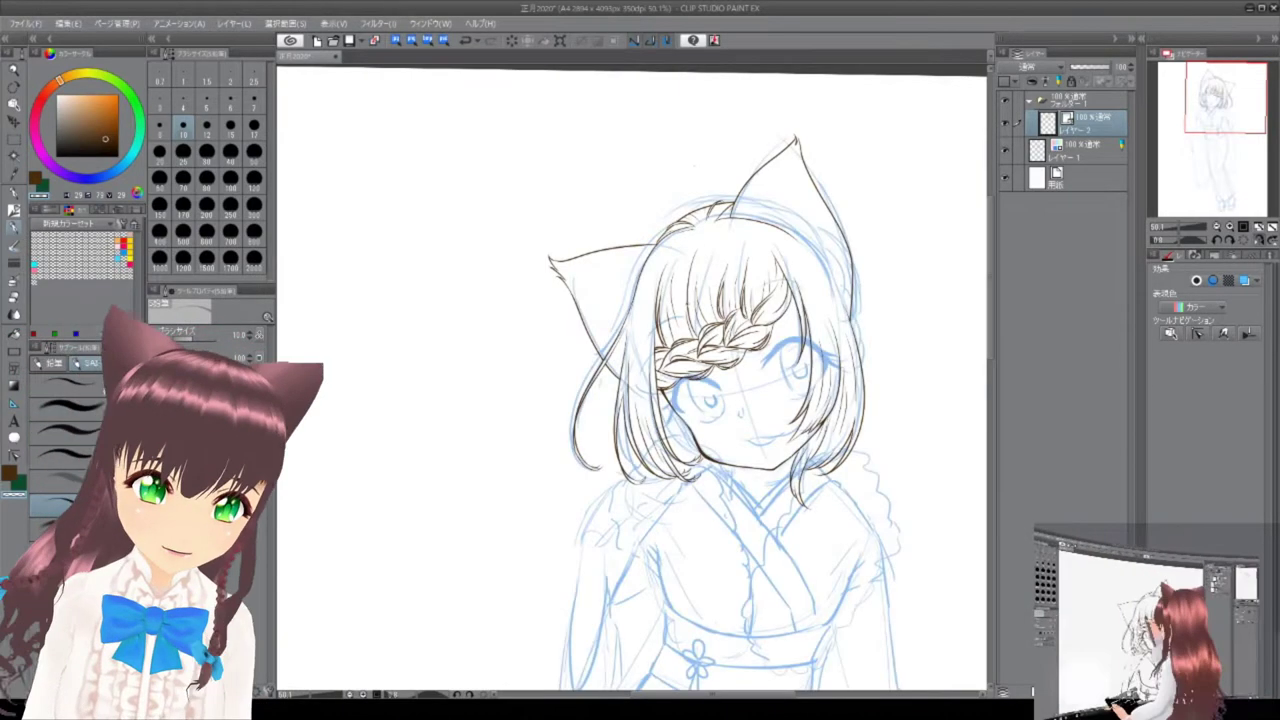
pyautogui.scroll(8, 675, 405)
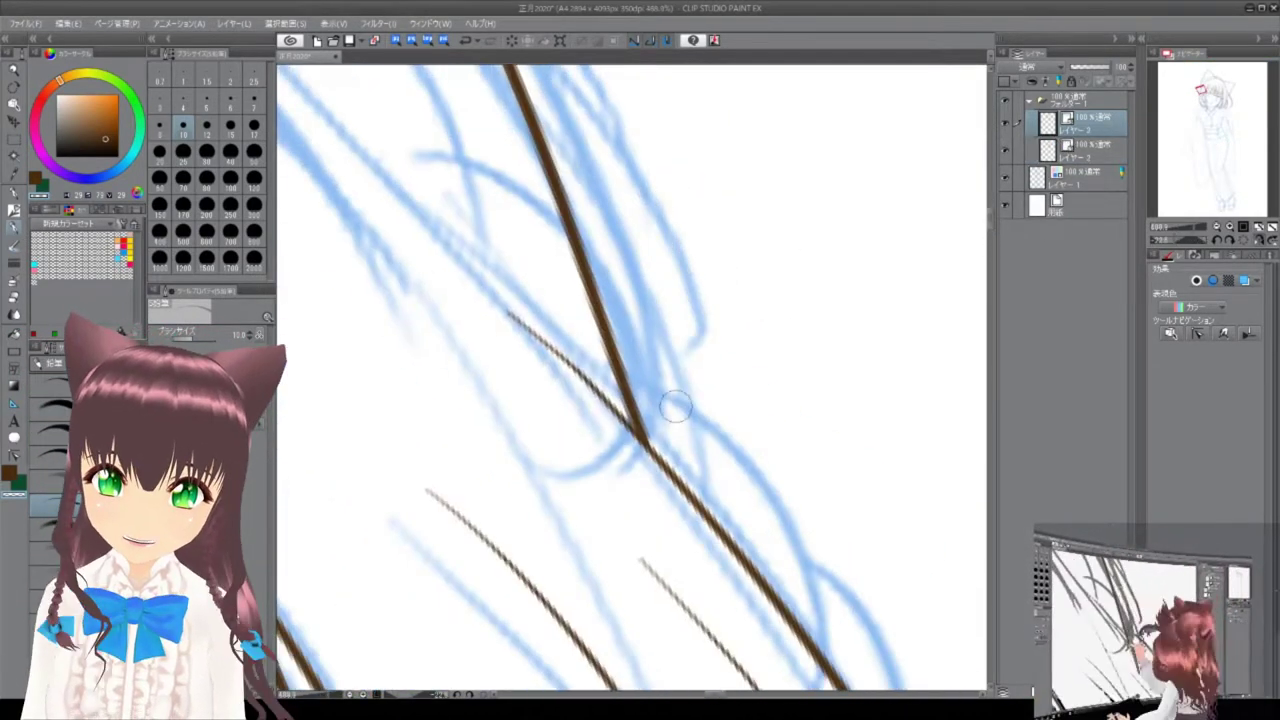
pyautogui.scroll(-3, 690, 218)
pyautogui.moveTo(507, 140)
pyautogui.mouseDown()
pyautogui.moveTo(695, 330)
pyautogui.moveTo(750, 345)
pyautogui.moveTo(720, 405)
pyautogui.moveTo(814, 340)
pyautogui.mouseUp()
pyautogui.scroll(3, 720, 405)
pyautogui.scroll(2, 814, 340)
pyautogui.scroll(-2, 749, 443)
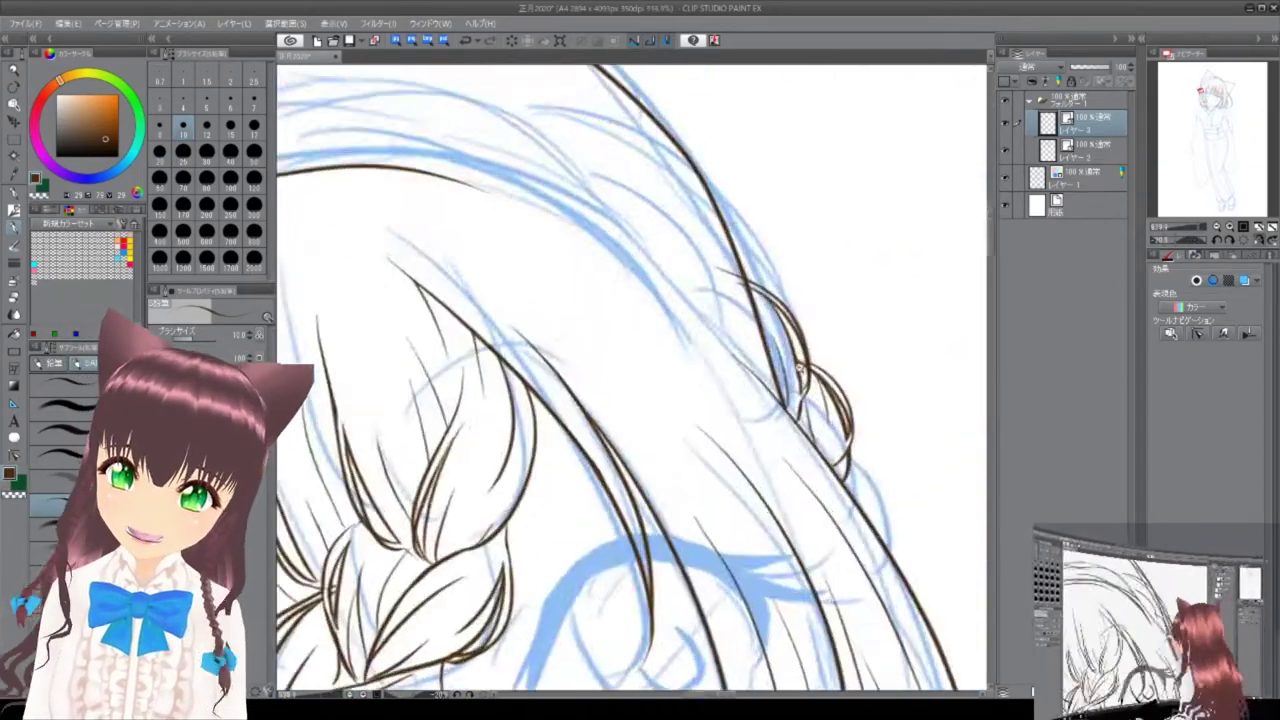
# Ink the inner strands and remaining small loops of the braid along the outer edge of the hair.
pyautogui.scroll(2, 768, 455)
pyautogui.scroll(2, 768, 455)
pyautogui.moveTo(757, 590); pyautogui.dragTo(714, 189)
pyautogui.scroll(-4, 714, 189)
pyautogui.moveTo(297, 274); pyautogui.dragTo(727, 270)
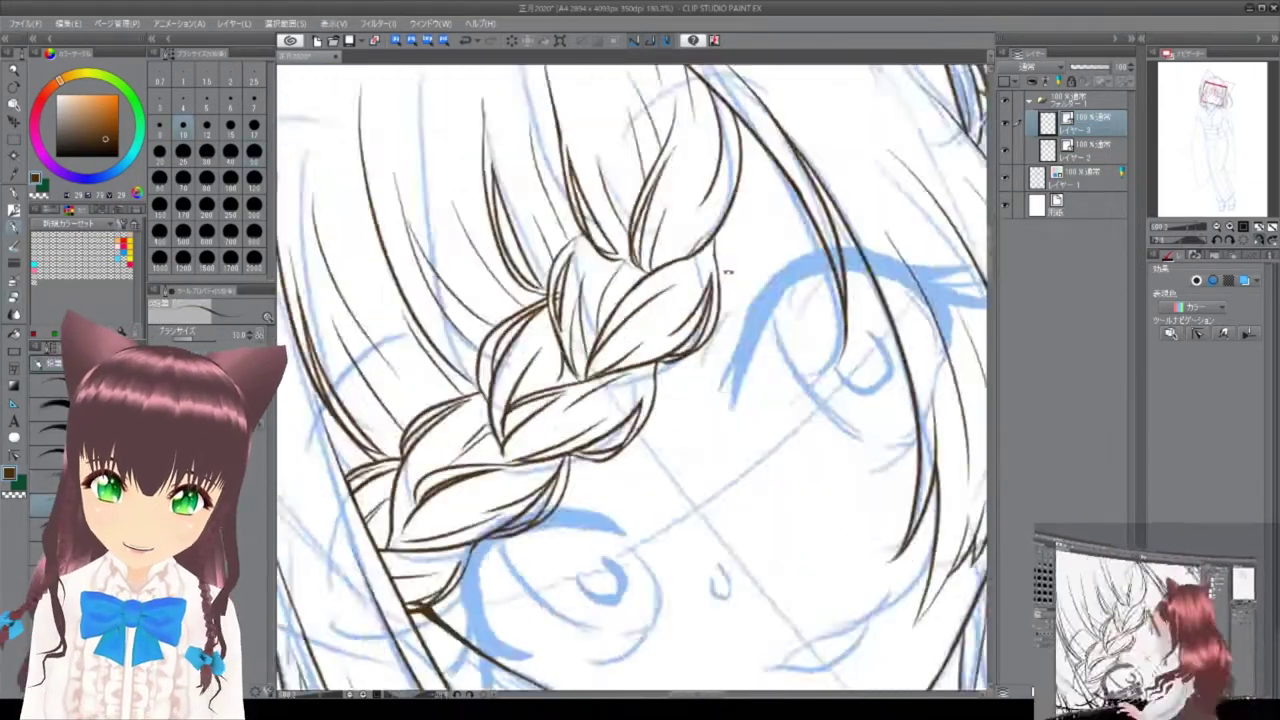
# Ink the curved, tapered lock of hair falling below the jaw from the side hair.
pyautogui.scroll(5, 614, 323)
pyautogui.moveTo(590, 288)
pyautogui.mouseDown()
pyautogui.moveTo(537, 303)
pyautogui.moveTo(791, 400)
pyautogui.moveTo(588, 356)
pyautogui.mouseUp()
pyautogui.moveTo(960, 260)
pyautogui.mouseDown()
pyautogui.moveTo(865, 391)
pyautogui.moveTo(711, 358)
pyautogui.mouseUp()
pyautogui.moveTo(752, 461)
pyautogui.mouseDown()
pyautogui.moveTo(677, 260)
pyautogui.moveTo(640, 330)
pyautogui.moveTo(660, 350)
pyautogui.moveTo(1097, 127)
pyautogui.mouseUp()
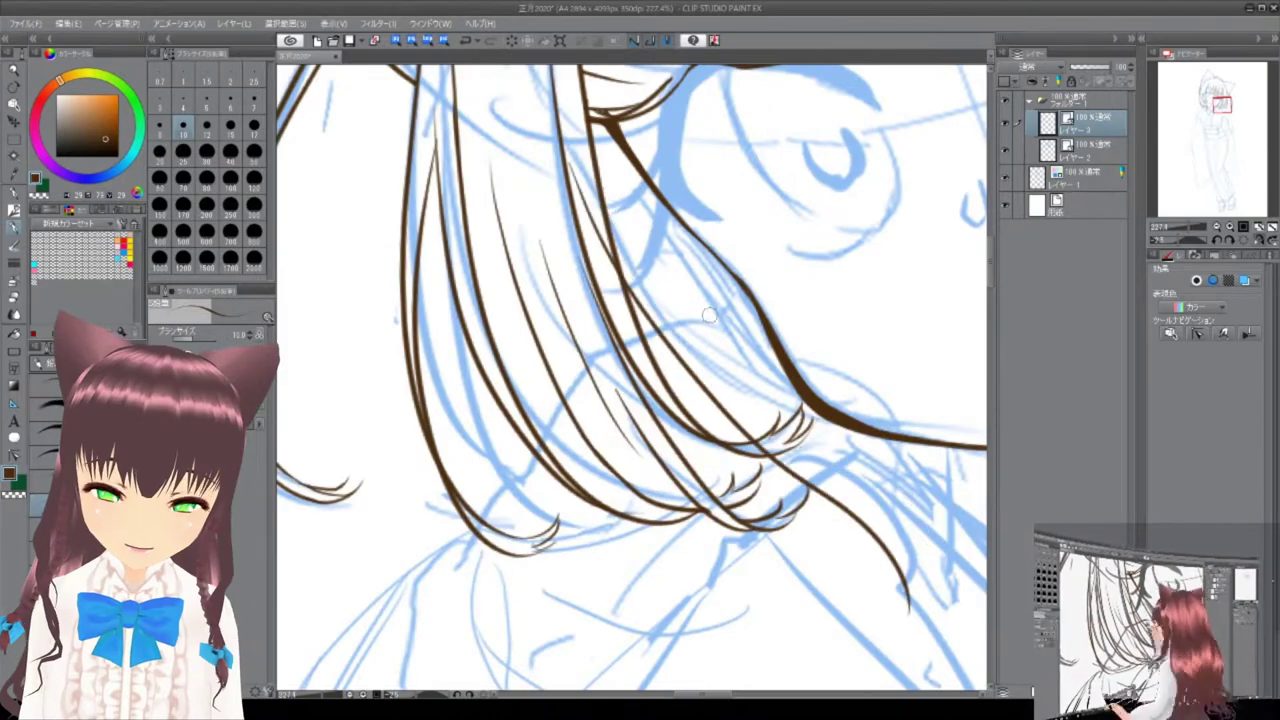
# Ink the long upper loop of the side braid and clean up where it meets the head's outline.
pyautogui.moveTo(698, 291)
pyautogui.mouseDown()
pyautogui.moveTo(674, 443)
pyautogui.moveTo(680, 400)
pyautogui.moveTo(686, 586)
pyautogui.moveTo(676, 362)
pyautogui.moveTo(837, 414)
pyautogui.moveTo(800, 460)
pyautogui.moveTo(903, 503)
pyautogui.moveTo(700, 380)
pyautogui.moveTo(680, 400)
pyautogui.moveTo(660, 360)
pyautogui.moveTo(620, 400)
pyautogui.mouseUp()
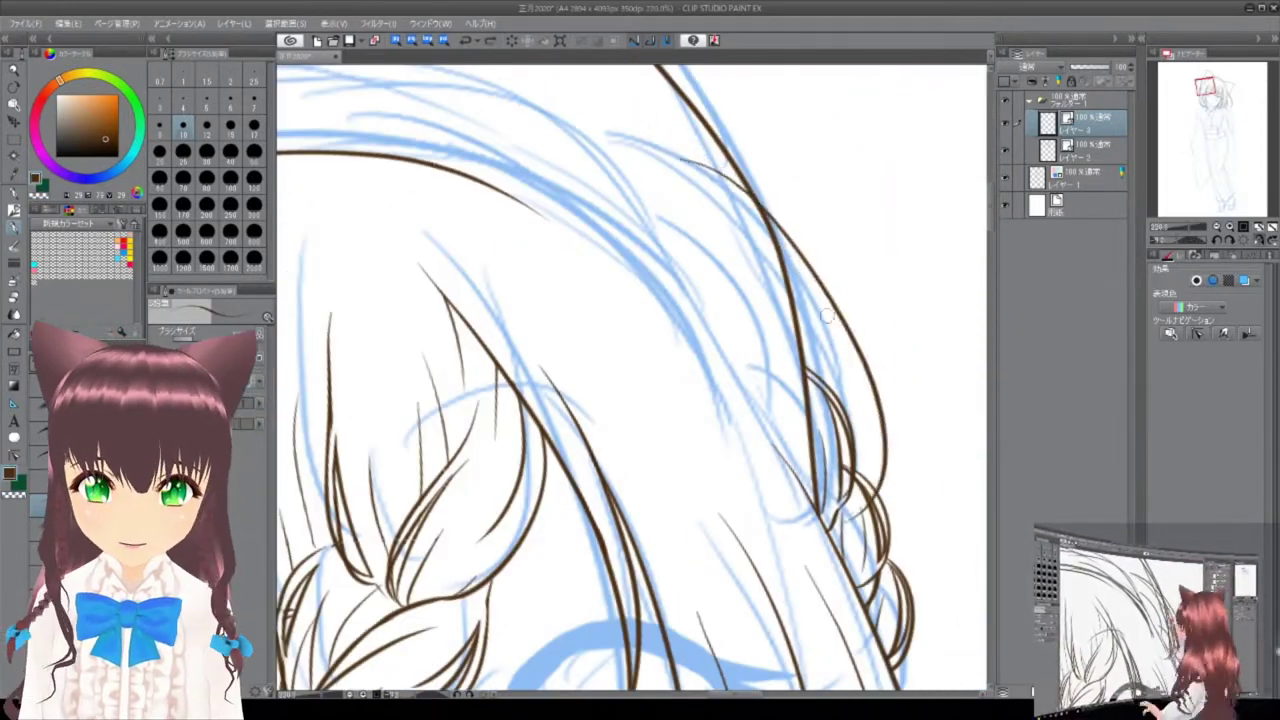
pyautogui.moveTo(788, 306); pyautogui.dragTo(676, 286)
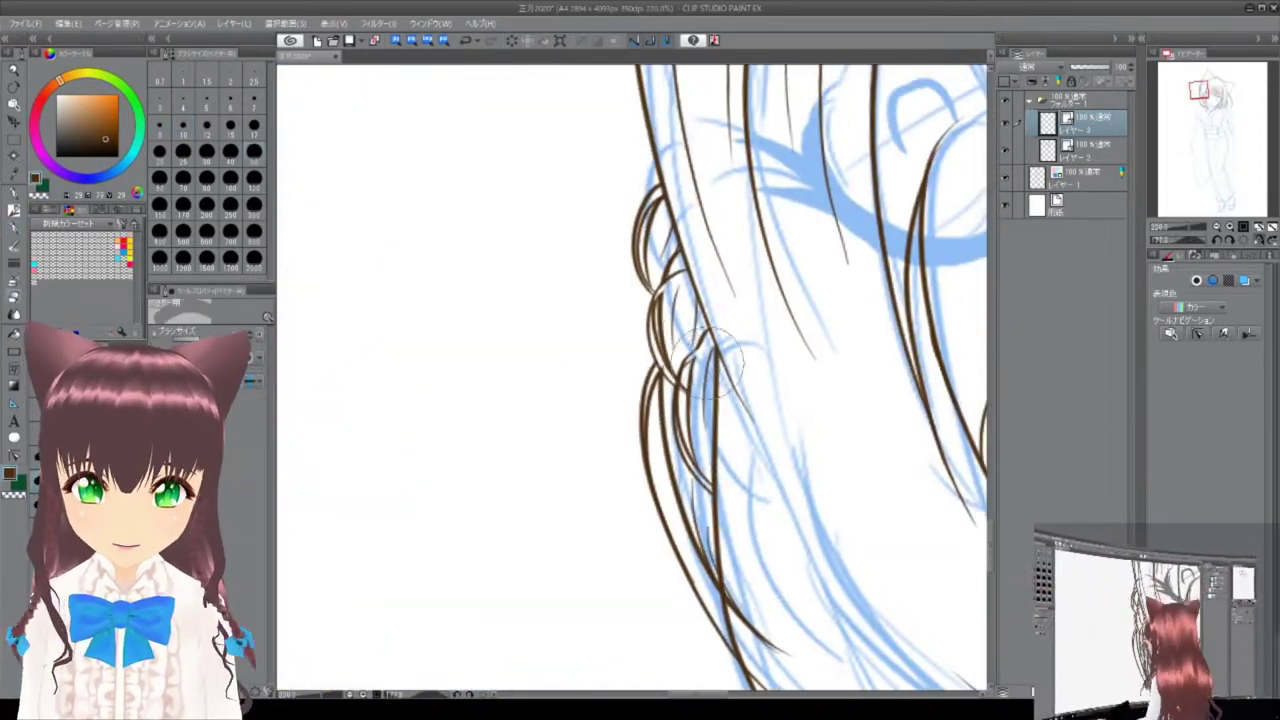
pyautogui.scroll(-5, 849, 423)
# Ink the crossed collar edges of the kimono from the neck down over the chest.
pyautogui.moveTo(640, 400); pyautogui.dragTo(740, 180)
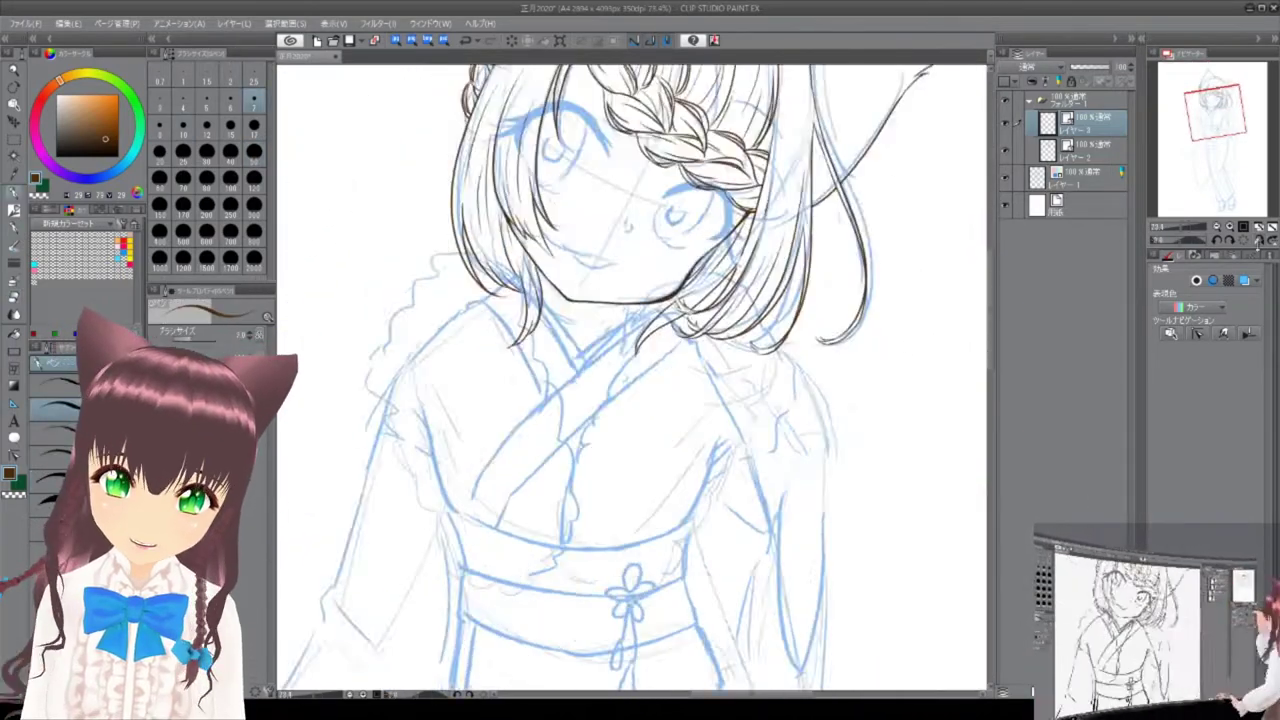
pyautogui.scroll(3, 640, 380)
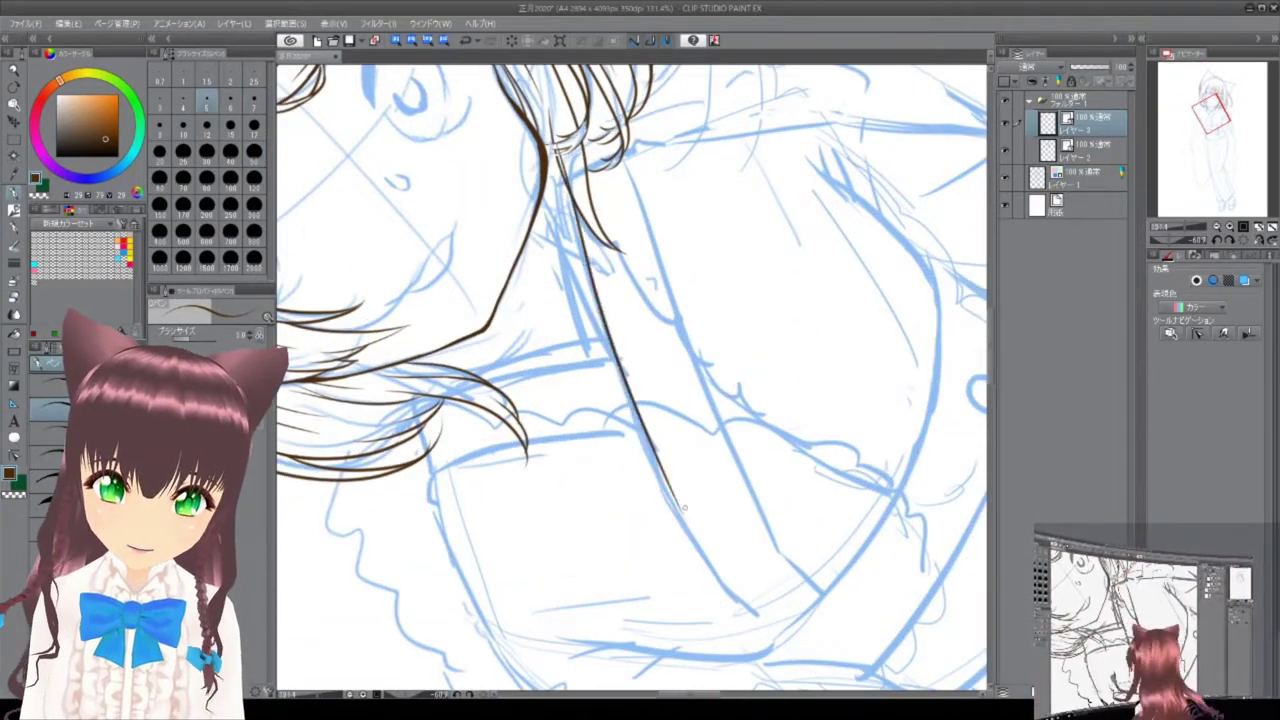
pyautogui.moveTo(661, 275); pyautogui.dragTo(620, 400)
pyautogui.scroll(3, 600, 450)
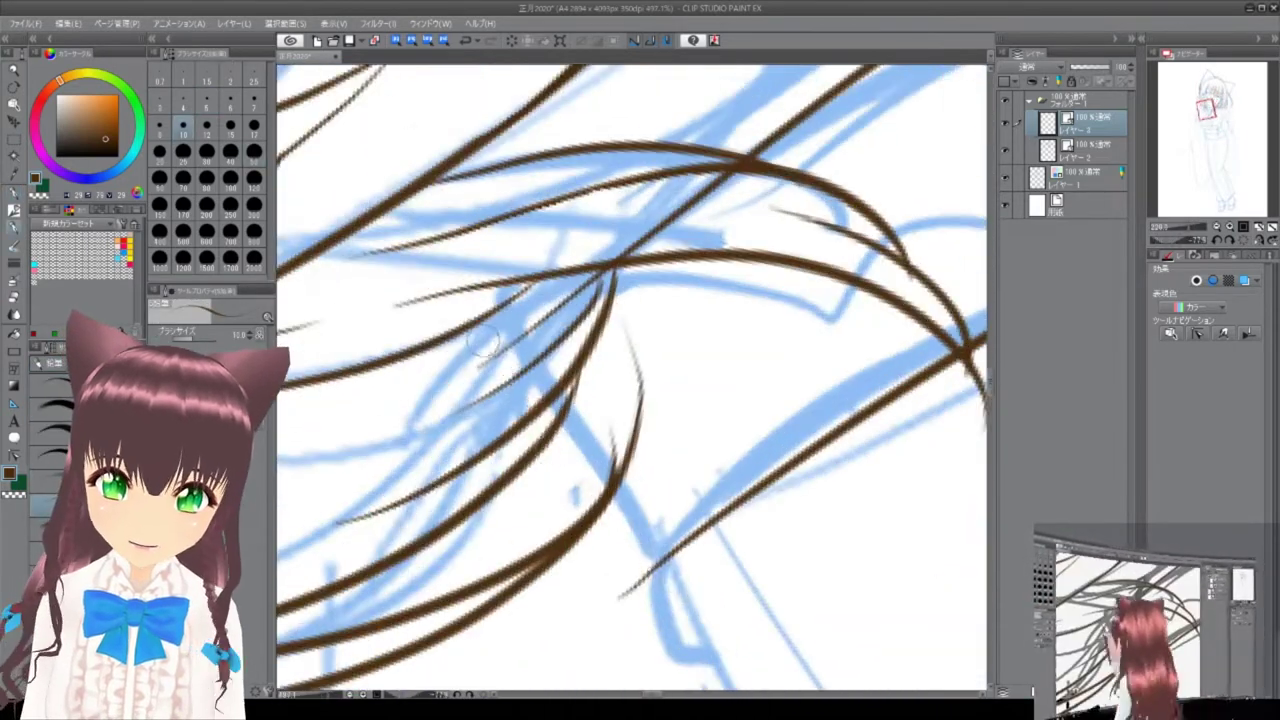
pyautogui.scroll(-5, 593, 651)
pyautogui.moveTo(600, 509); pyautogui.dragTo(700, 300)
pyautogui.scroll(3, 743, 172)
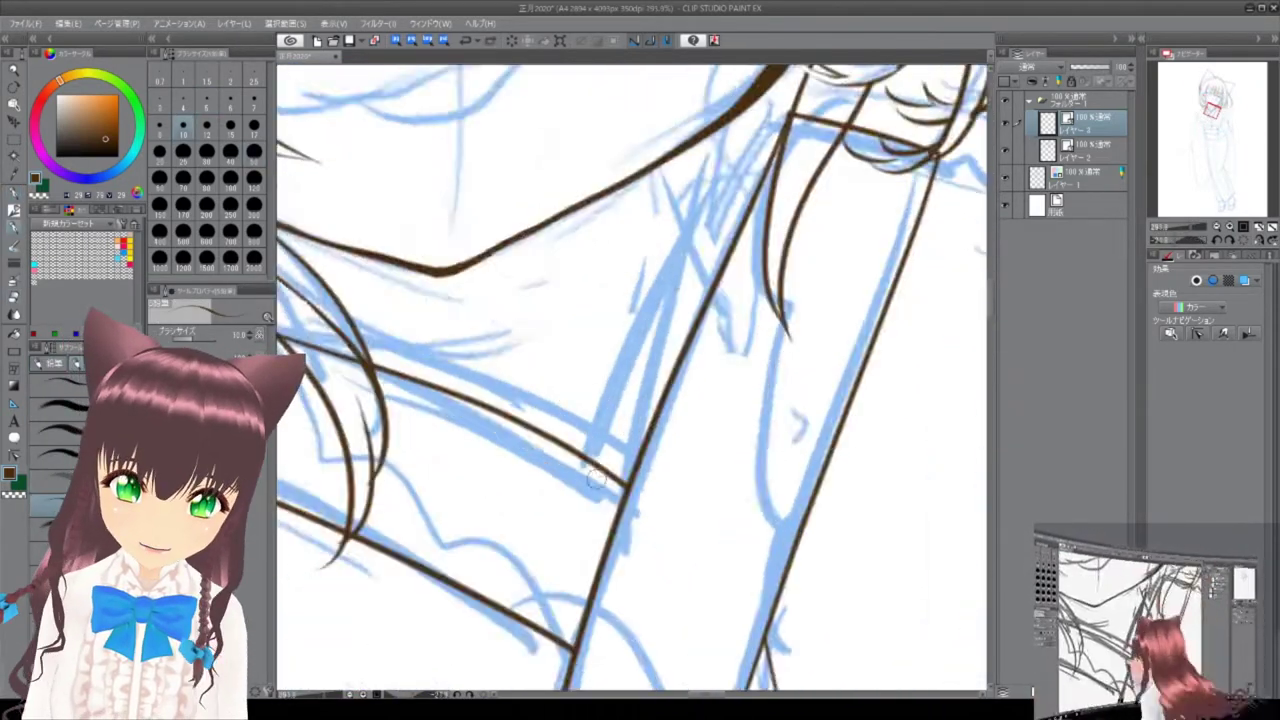
# Extend the kimono's front overlap lines down to the obi and tidy the collar crossings under the hair.
pyautogui.scroll(2, 600, 400)
pyautogui.moveTo(600, 400); pyautogui.dragTo(737, 371)
pyautogui.scroll(-2, 786, 471)
pyautogui.moveTo(786, 471)
pyautogui.mouseDown()
pyautogui.moveTo(765, 308)
pyautogui.moveTo(620, 340)
pyautogui.moveTo(553, 274)
pyautogui.mouseUp()
pyautogui.scroll(5, 765, 308)
pyautogui.moveTo(831, 431); pyautogui.dragTo(785, 256)
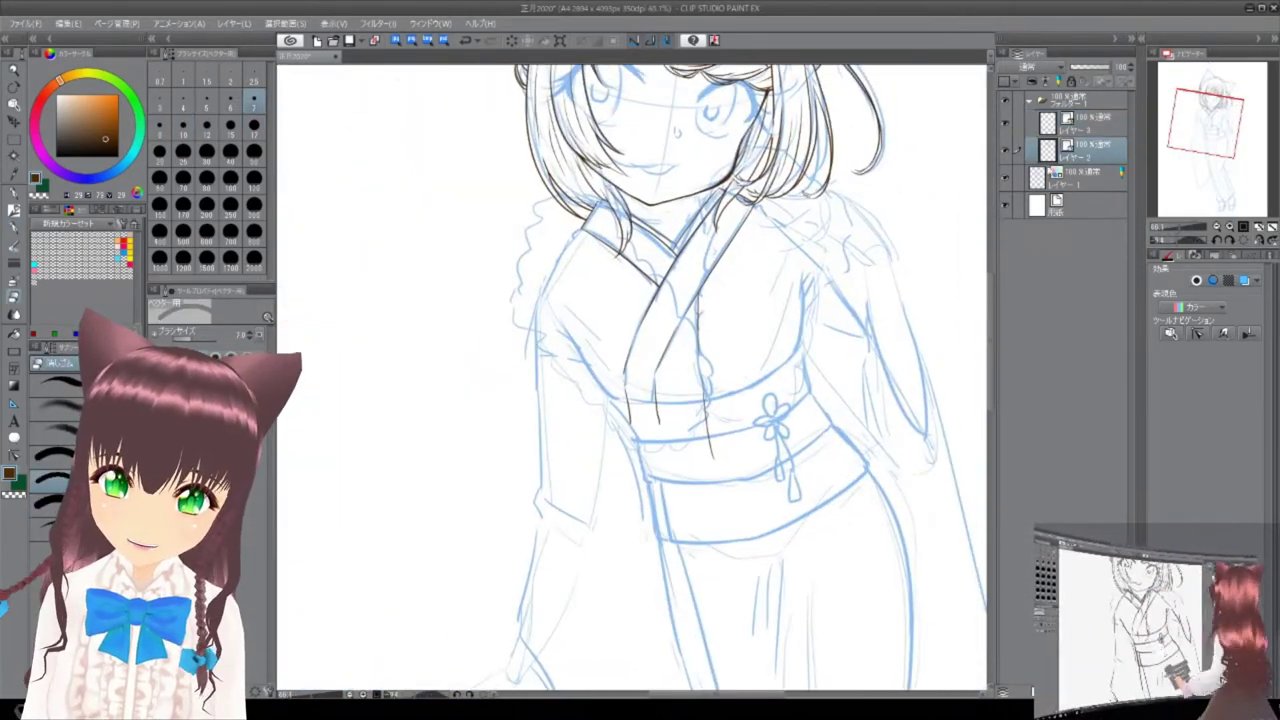
# Ink the first lines of the kimono bodice's lower edge above the obi on a new Layer 4.
pyautogui.scroll(6, 716, 434)
pyautogui.moveTo(716, 434); pyautogui.dragTo(647, 165)
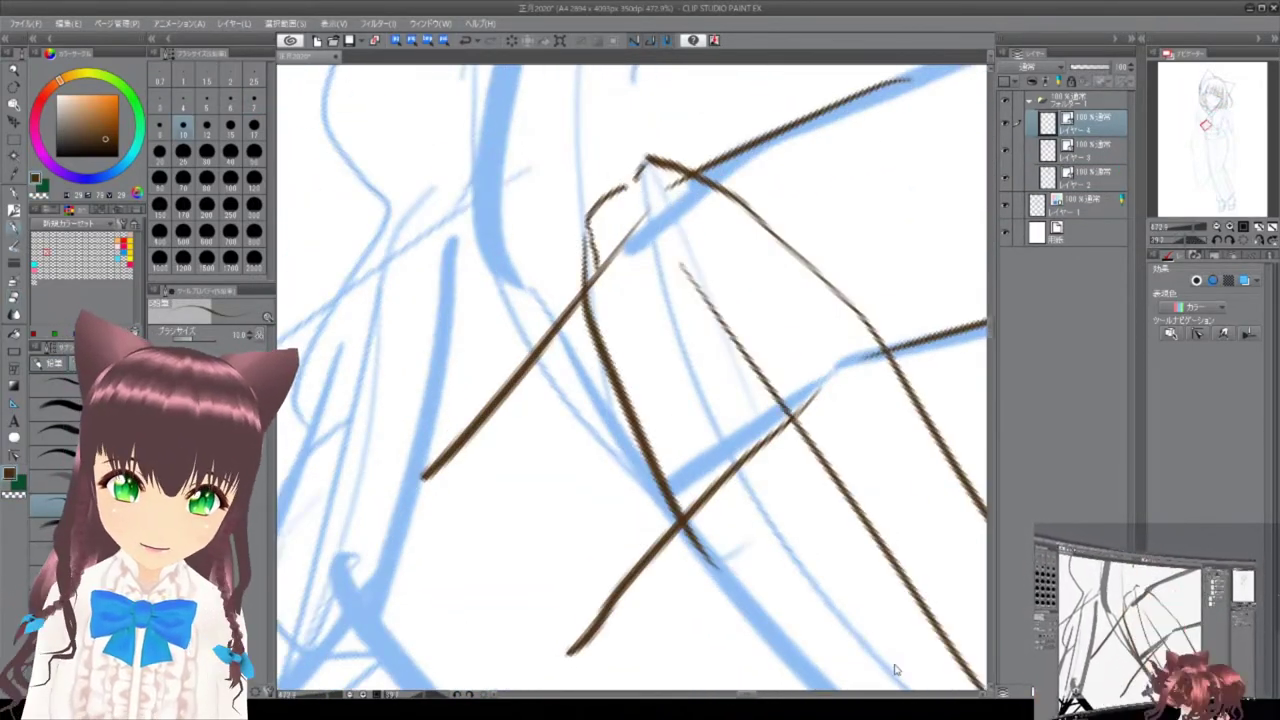
pyautogui.scroll(-2, 655, 230)
pyautogui.moveTo(632, 270); pyautogui.dragTo(472, 278)
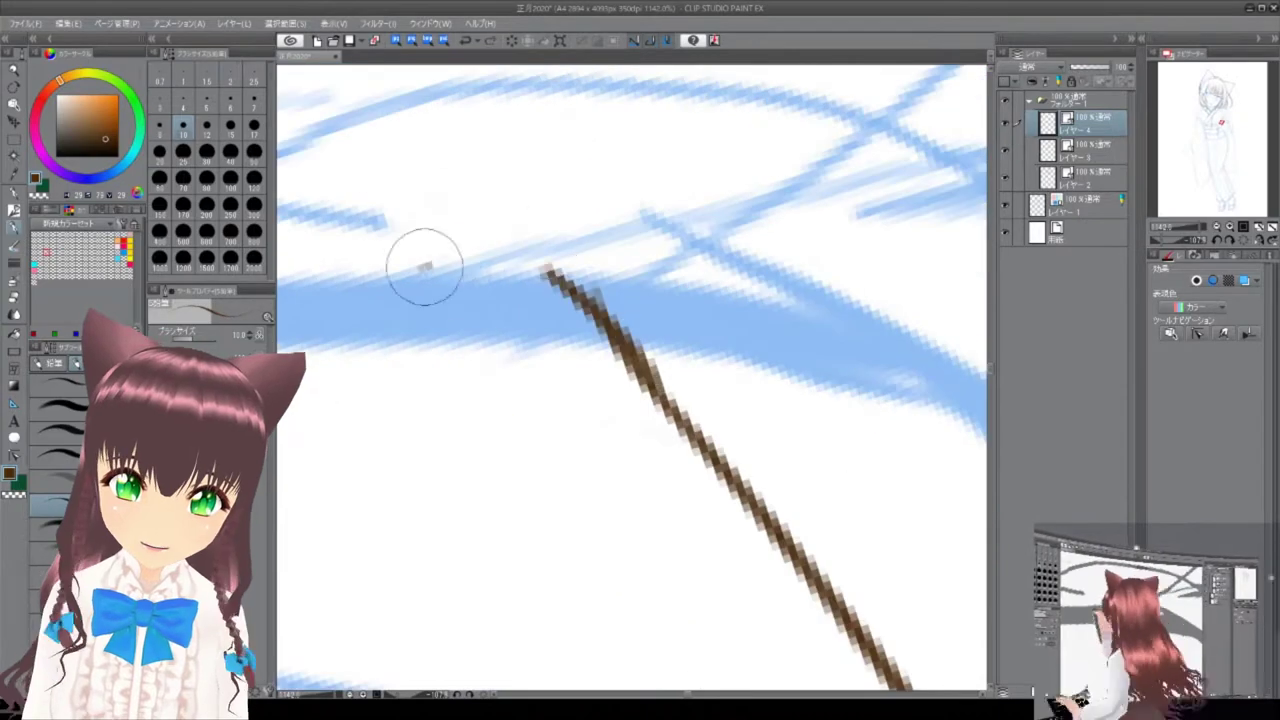
pyautogui.scroll(-6, 913, 510)
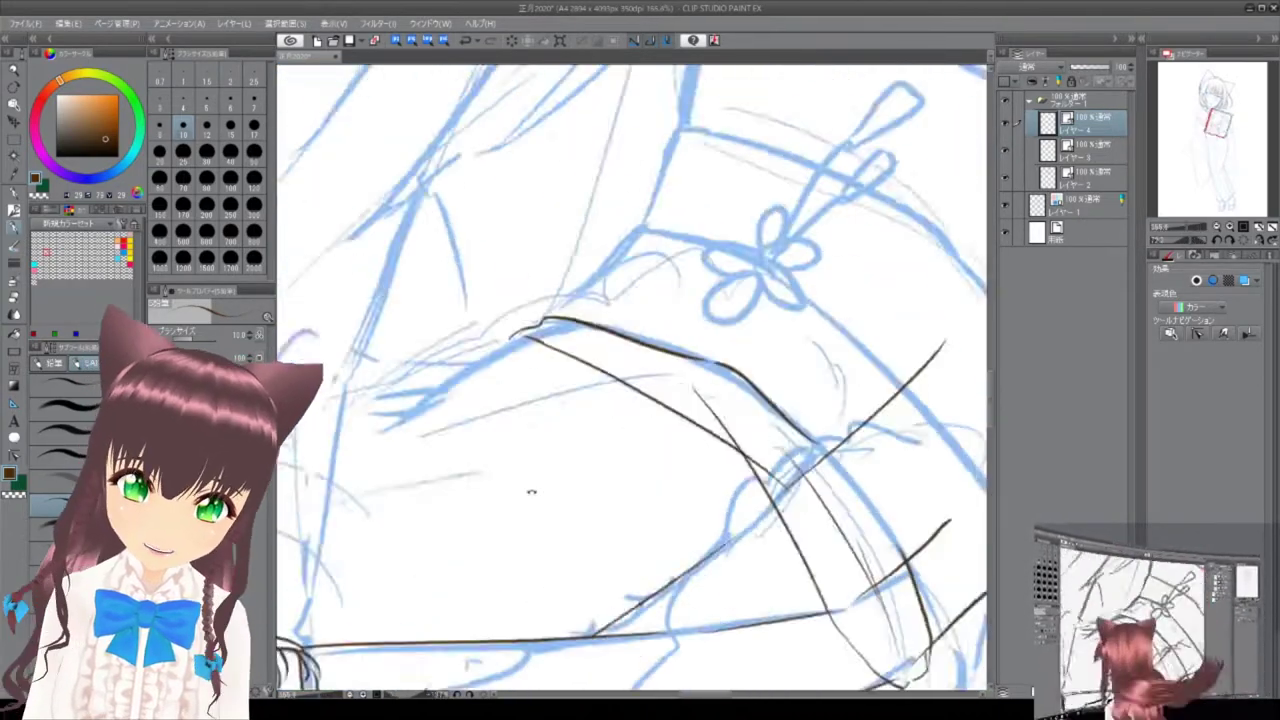
# Ink the bodice's lower contour and the fold lines at its far side where the fabric meets the obi.
pyautogui.scroll(3, 630, 380)
pyautogui.moveTo(729, 386)
pyautogui.mouseDown()
pyautogui.moveTo(591, 320)
pyautogui.moveTo(591, 300)
pyautogui.moveTo(595, 310)
pyautogui.mouseUp()
pyautogui.scroll(3, 595, 310)
pyautogui.scroll(-4, 595, 310)
pyautogui.scroll(3, 558, 478)
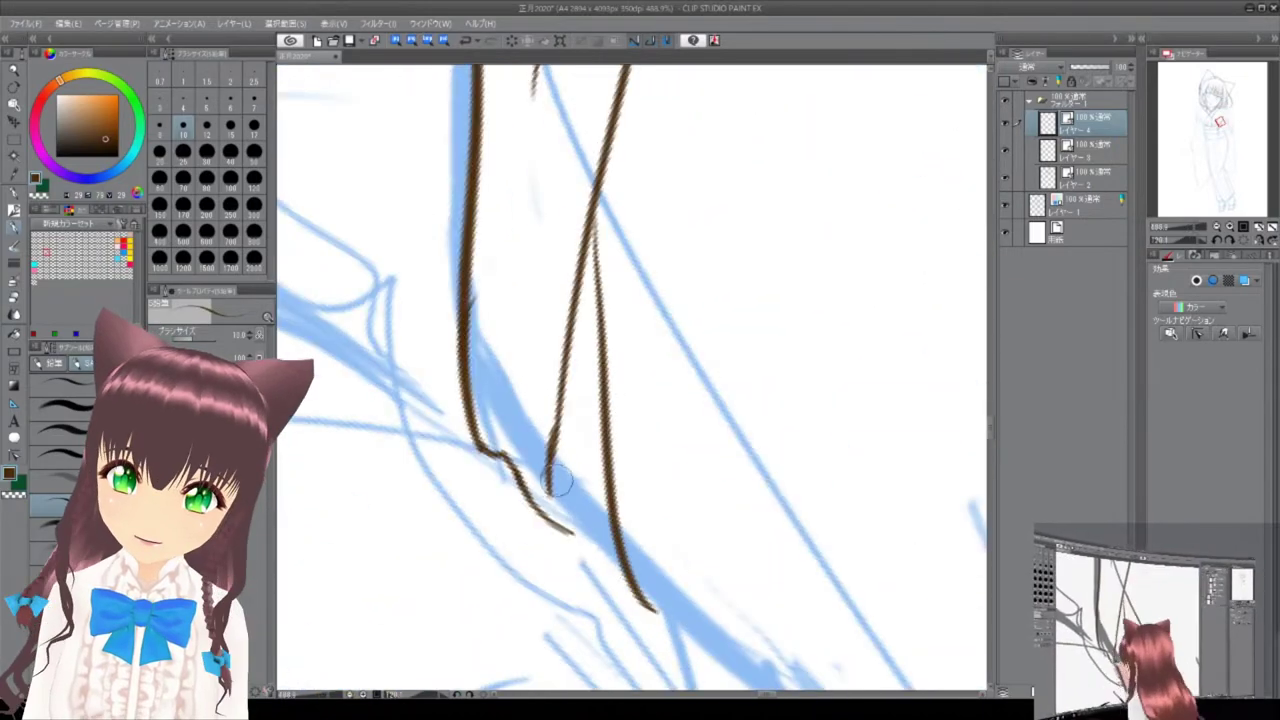
pyautogui.scroll(-5, 578, 545)
# Ink the overlapping folds at the near end of the bodice and erase the stray line ends there.
pyautogui.scroll(5, 473, 314)
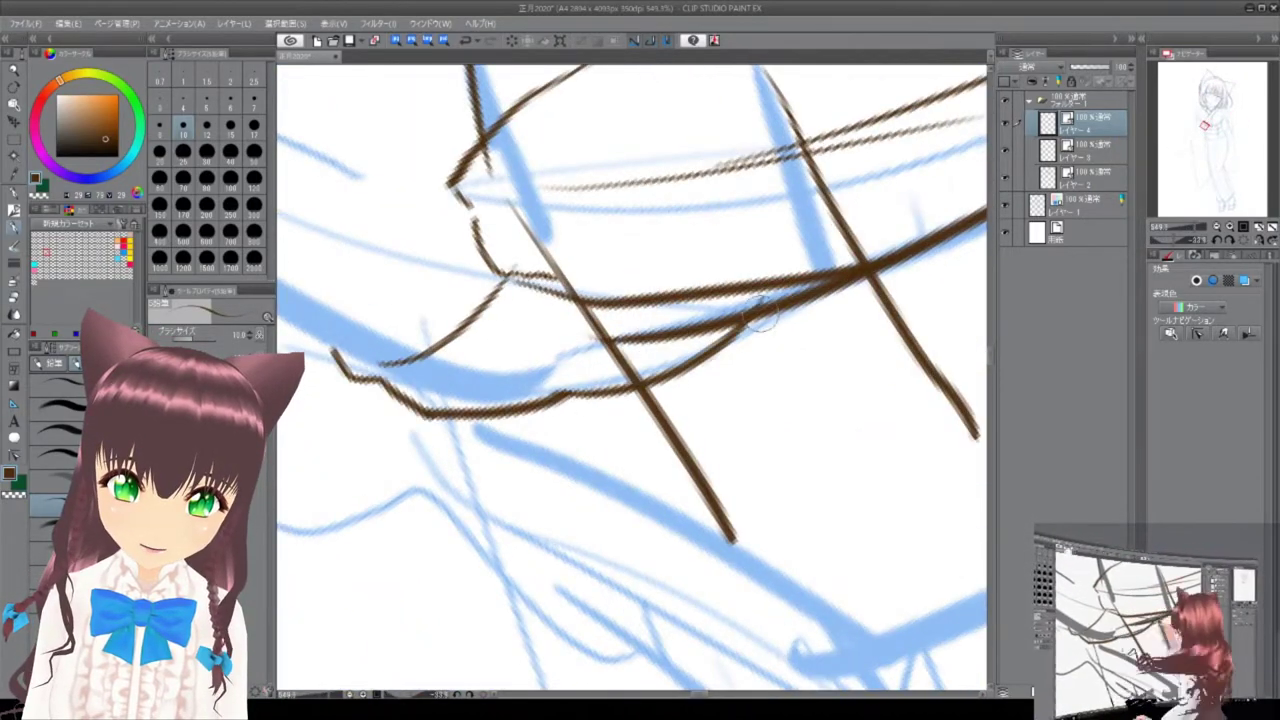
pyautogui.scroll(2, 775, 309)
pyautogui.press('e')
pyautogui.scroll(-10, 594, 228)
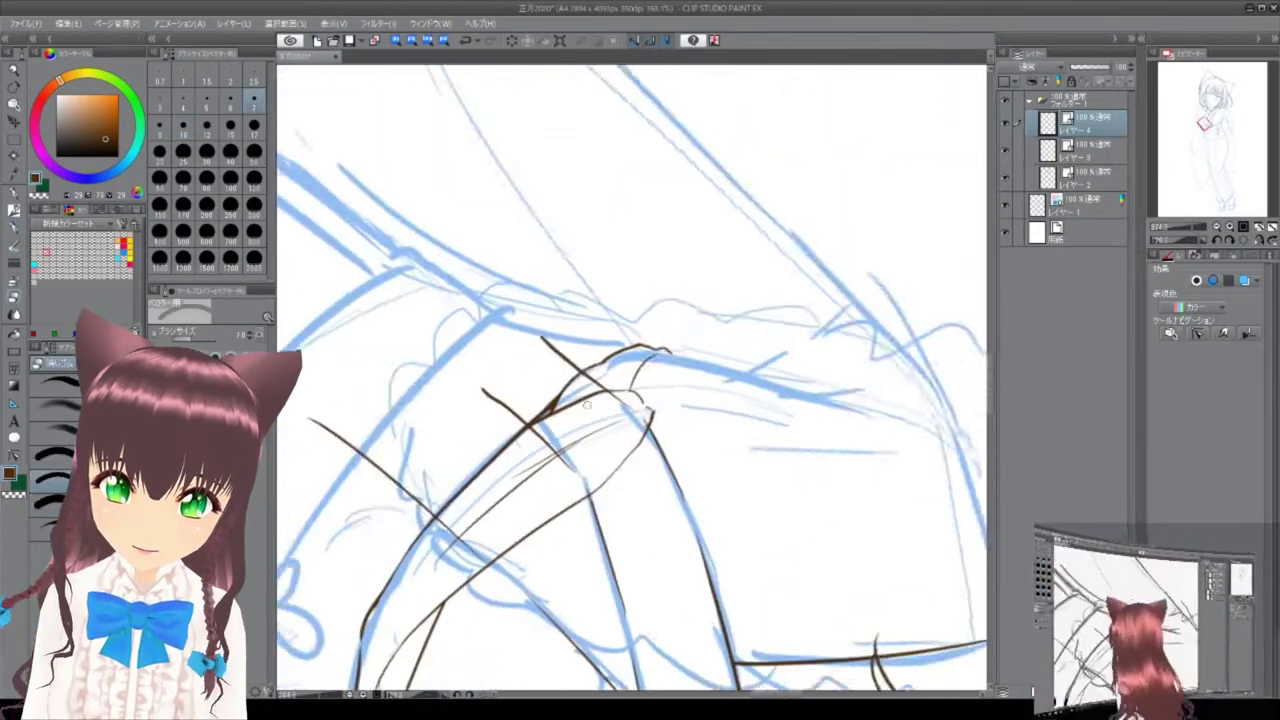
pyautogui.scroll(-5, 679, 292)
# Select Layer 3 and ink the armpit fold and the outer edge of the near arm's upper sleeve.
pyautogui.scroll(8, 640, 260)
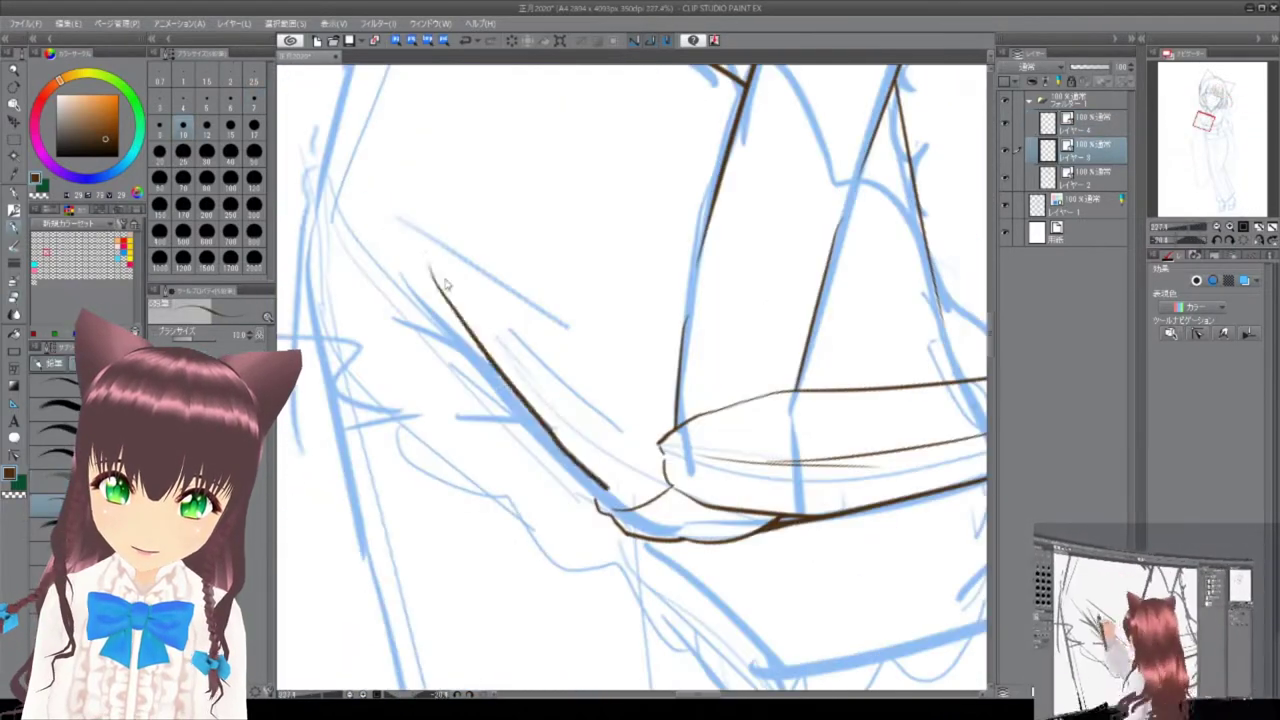
pyautogui.scroll(-3, 600, 232)
pyautogui.scroll(5, 601, 228)
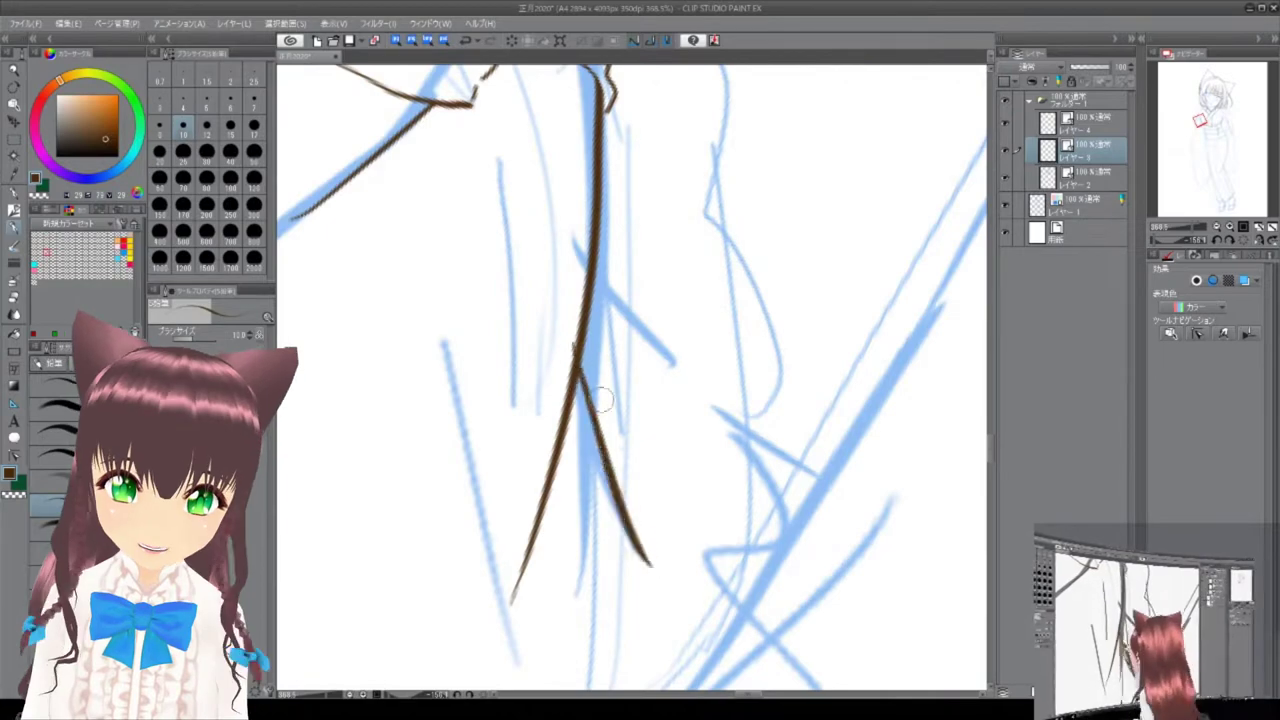
pyautogui.scroll(-3, 601, 400)
pyautogui.scroll(3, 580, 340)
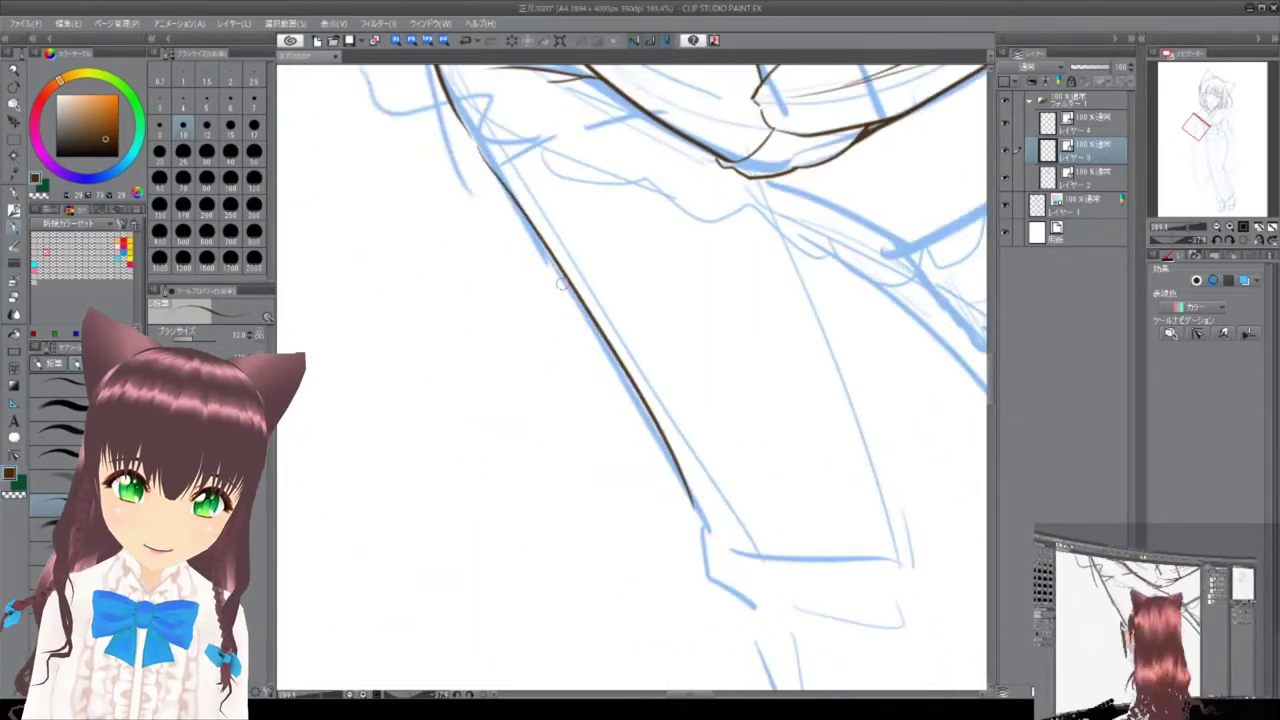
# Ink the bend at the near arm's elbow and the long outer line below it.
pyautogui.moveTo(633, 395); pyautogui.dragTo(481, 102)
pyautogui.moveTo(530, 195); pyautogui.dragTo(598, 345)
pyautogui.scroll(1, 590, 177)
pyautogui.moveTo(552, 140); pyautogui.dragTo(712, 612)
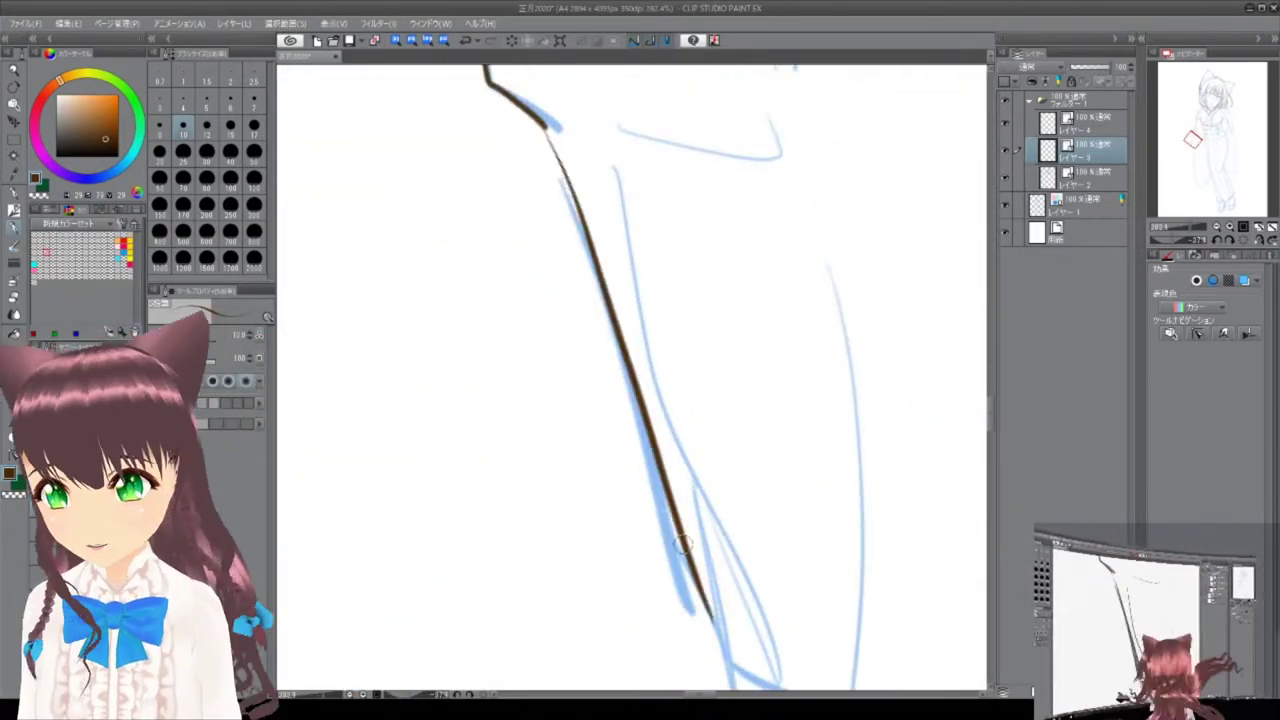
# Ink the armpit and shoulder fold lines on the far side of the bodice.
pyautogui.scroll(-3, 378, 237)
pyautogui.scroll(-2, 736, 252)
pyautogui.scroll(5, 736, 252)
pyautogui.scroll(-5, 736, 252)
pyautogui.moveTo(736, 252)
pyautogui.mouseDown()
pyautogui.moveTo(646, 143)
pyautogui.moveTo(490, 435)
pyautogui.moveTo(683, 197)
pyautogui.mouseUp()
pyautogui.scroll(5, 490, 435)
pyautogui.scroll(10, 683, 197)
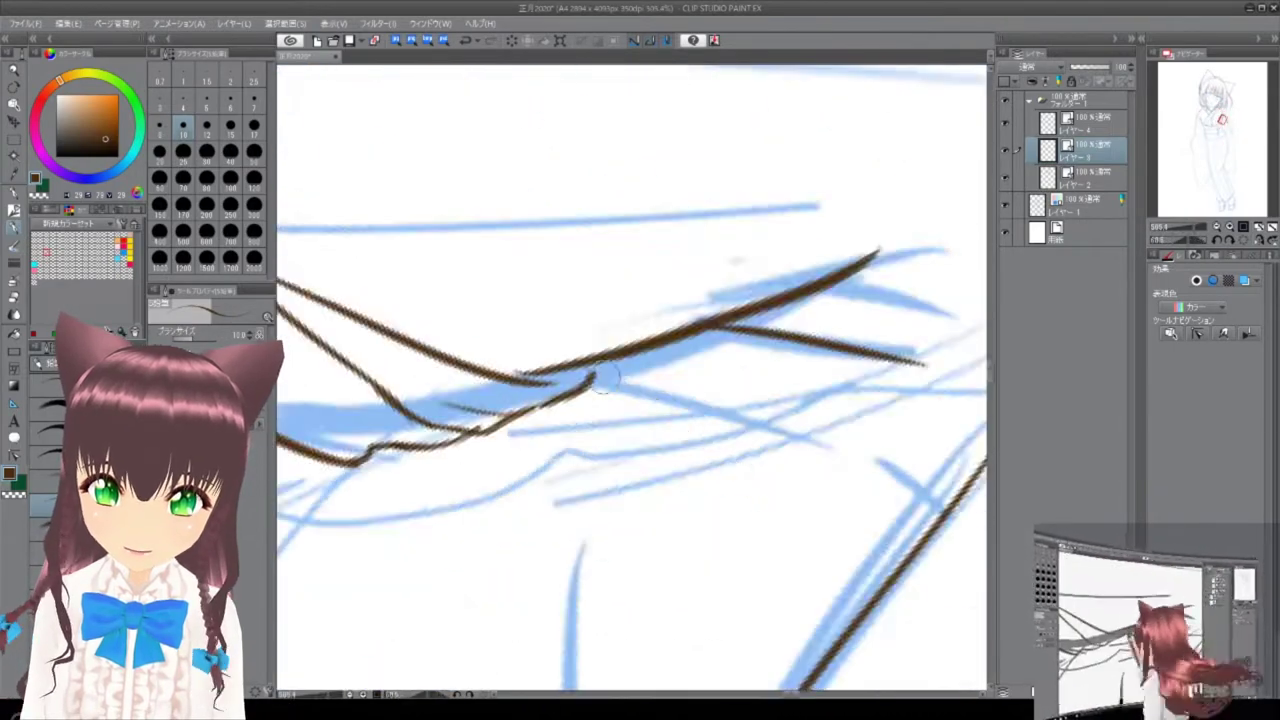
# Ink the far sleeve's inner edges converging to a point beside the obi.
pyautogui.scroll(-8, 625, 475)
pyautogui.scroll(2, 694, 360)
pyautogui.scroll(-2, 694, 360)
pyautogui.scroll(2, 628, 123)
pyautogui.scroll(4, 628, 124)
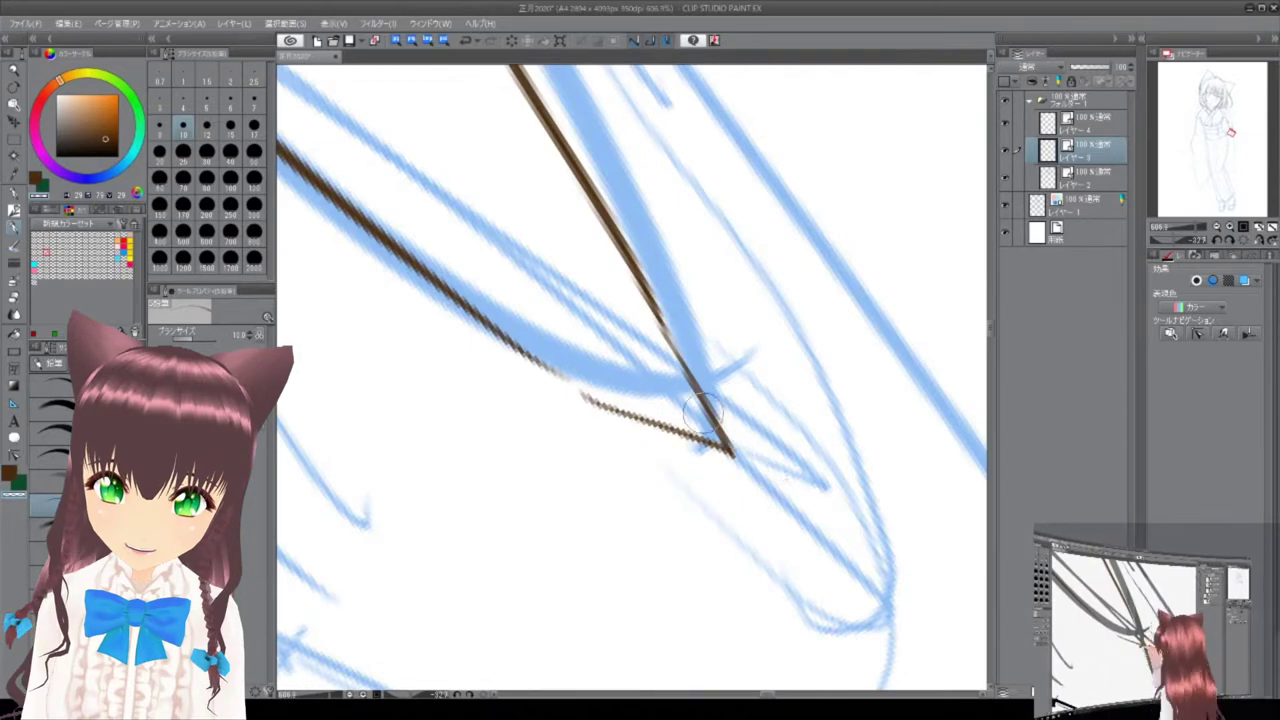
# Ink the narrow fold and doubled edge lines of the far arm's sleeve.
pyautogui.scroll(-5, 797, 518)
pyautogui.scroll(5, 421, 209)
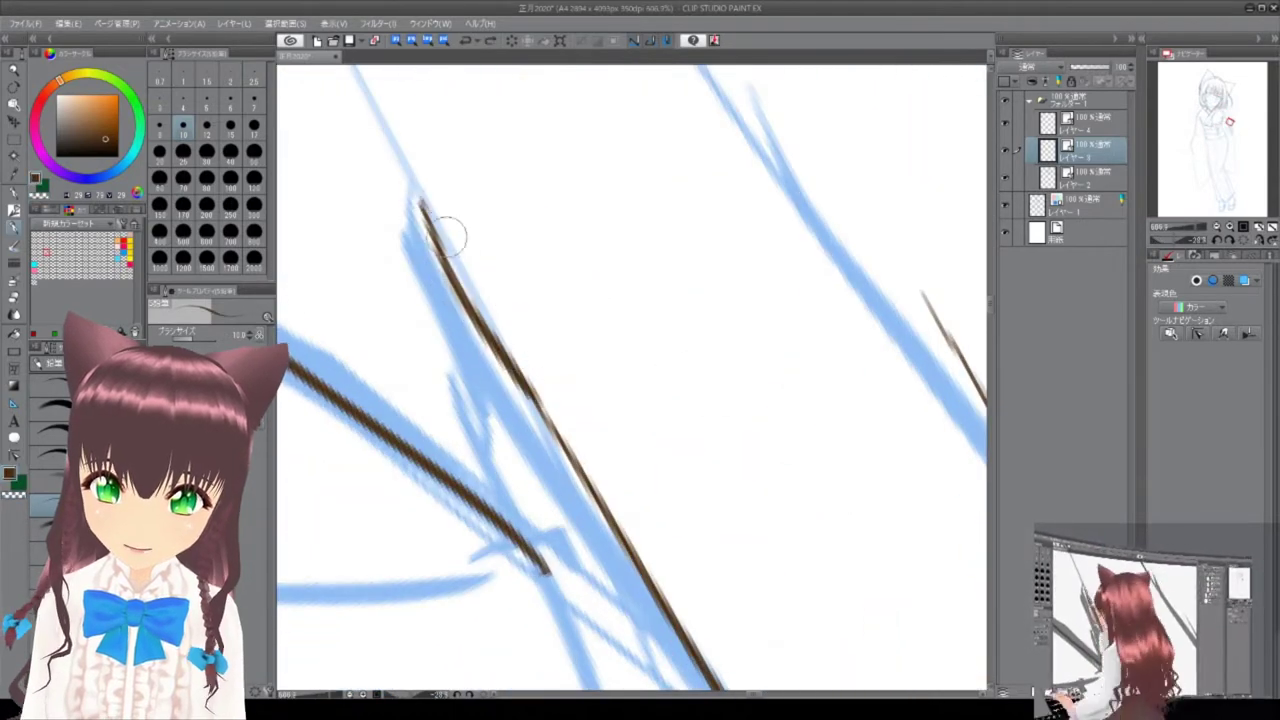
pyautogui.scroll(-2, 496, 287)
pyautogui.scroll(4, 646, 381)
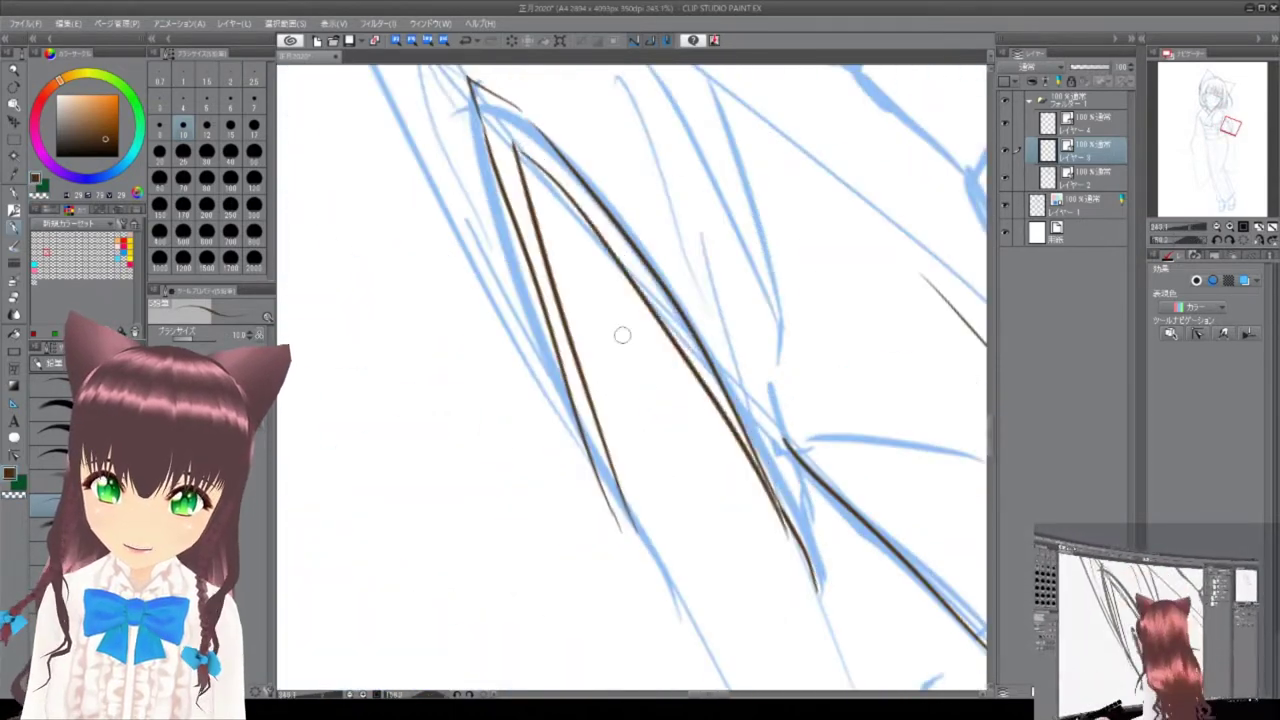
# Ink the long outer edge of the far hanging sleeve down past the hip.
pyautogui.scroll(-5, 634, 194)
pyautogui.scroll(1, 485, 468)
pyautogui.scroll(3, 485, 468)
pyautogui.scroll(-5, 611, 366)
pyautogui.scroll(4, 611, 300)
pyautogui.scroll(-4, 613, 197)
pyautogui.scroll(4, 443, 366)
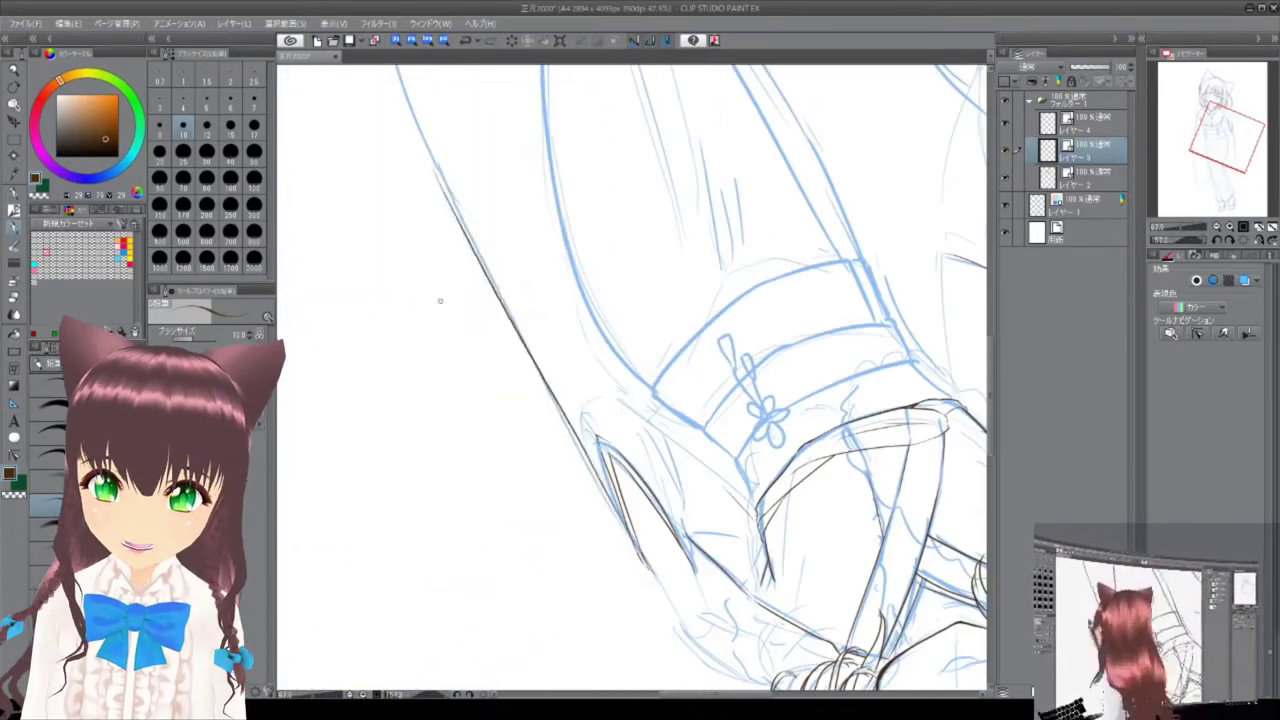
# Ink the far hanging sleeve's rounded bottom corner and its lower edge up to the skirt.
pyautogui.scroll(-2, 632, 489)
pyautogui.scroll(5, 632, 489)
pyautogui.scroll(8, 632, 489)
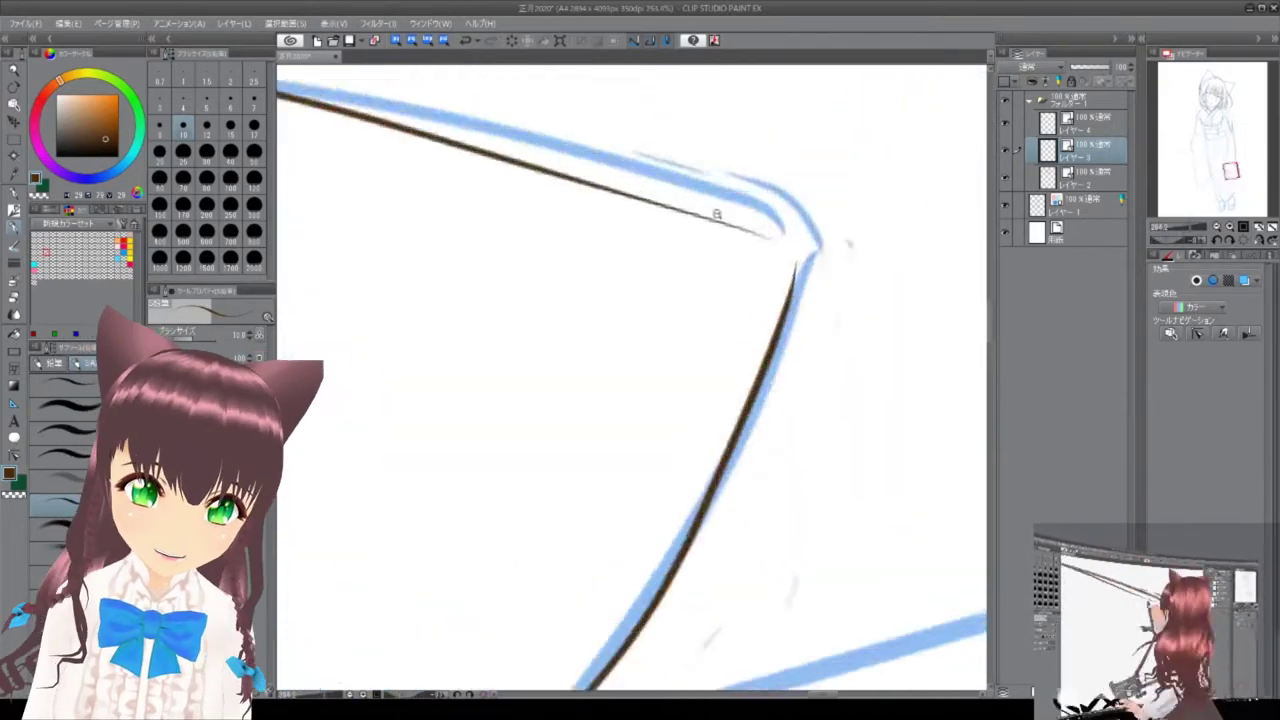
pyautogui.scroll(-6, 864, 367)
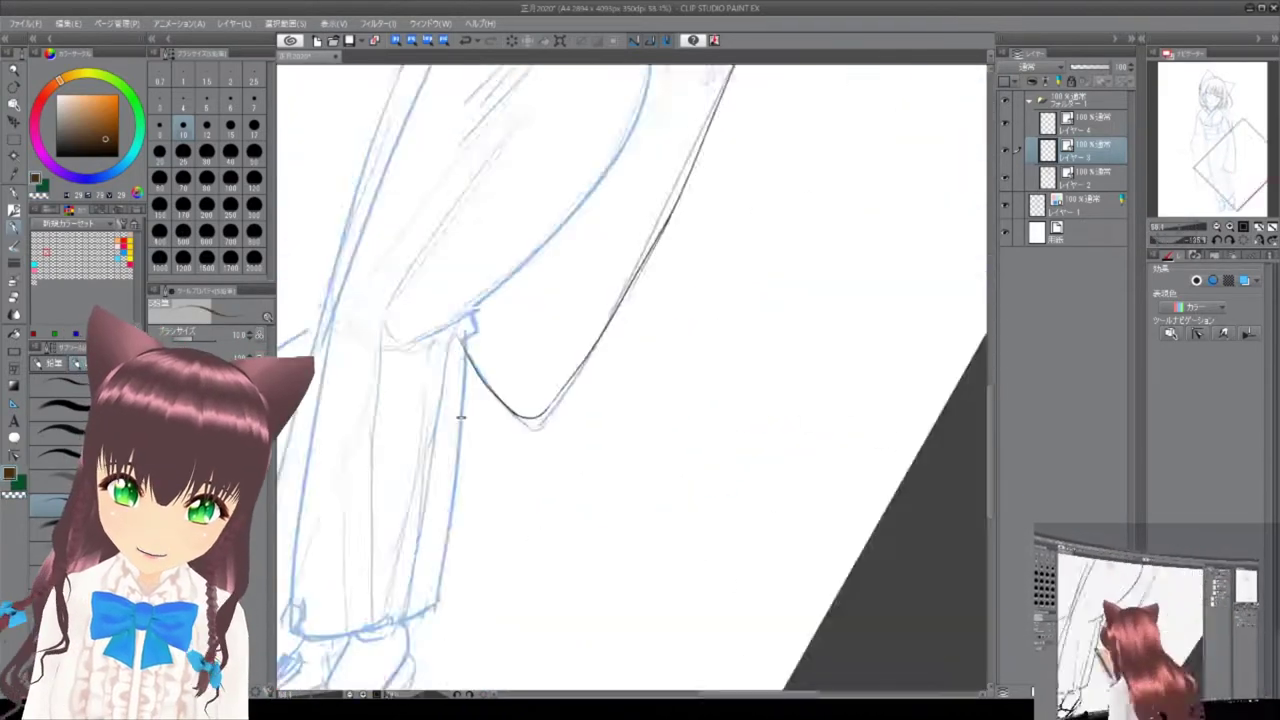
# Redraw the middle of the far sleeve's long outer edge and remove the doubled stroke beside it.
pyautogui.scroll(4, 397, 206)
pyautogui.scroll(-5, 646, 397)
pyautogui.scroll(5, 731, 297)
pyautogui.scroll(-1, 614, 345)
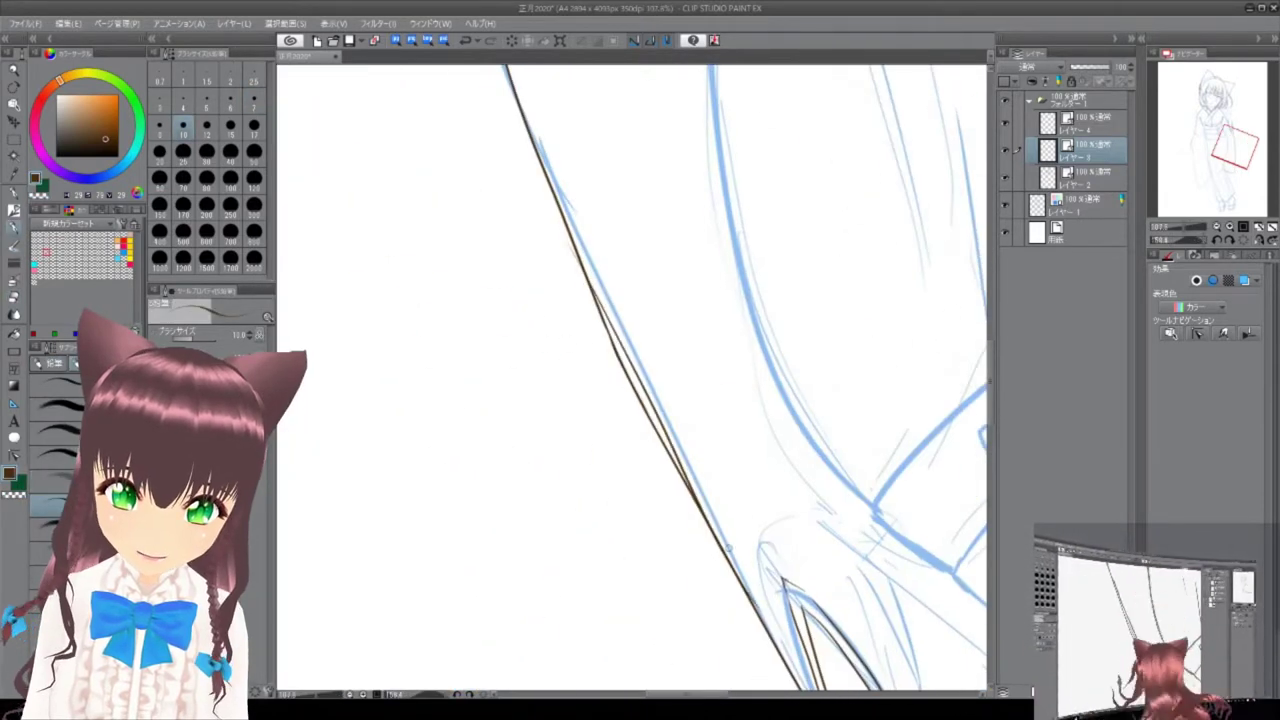
pyautogui.scroll(4, 335, 293)
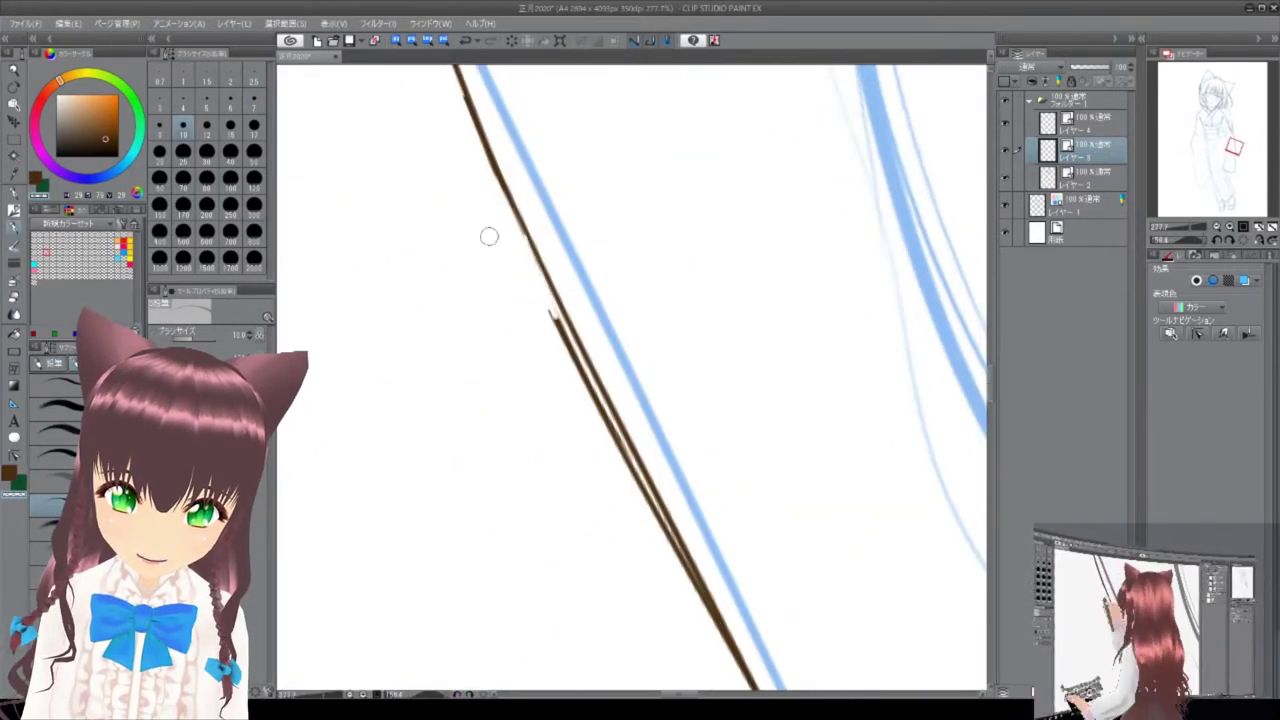
pyautogui.hotkey('ctrl', 'z')
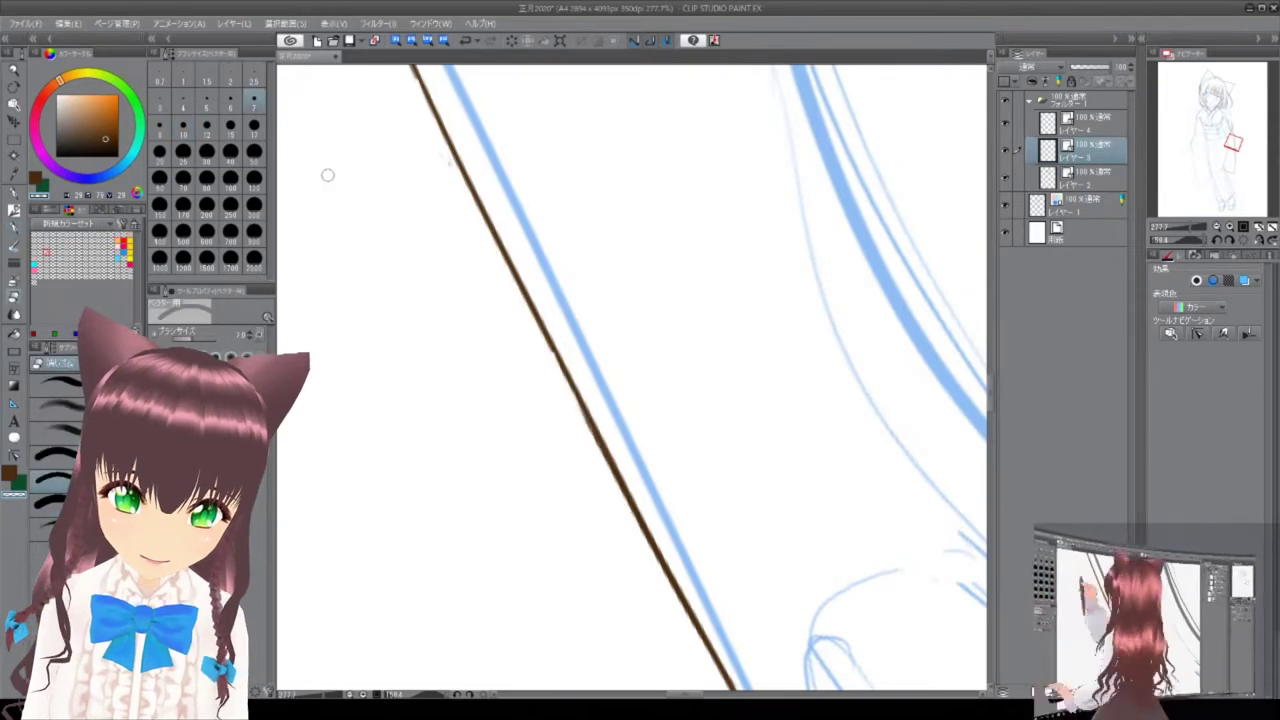
# Ink the opposite sleeve's long edge from the wrist corner down along the sketch.
pyautogui.moveTo(556, 463)
pyautogui.mouseDown()
pyautogui.moveTo(514, 354)
pyautogui.moveTo(529, 140)
pyautogui.mouseUp()
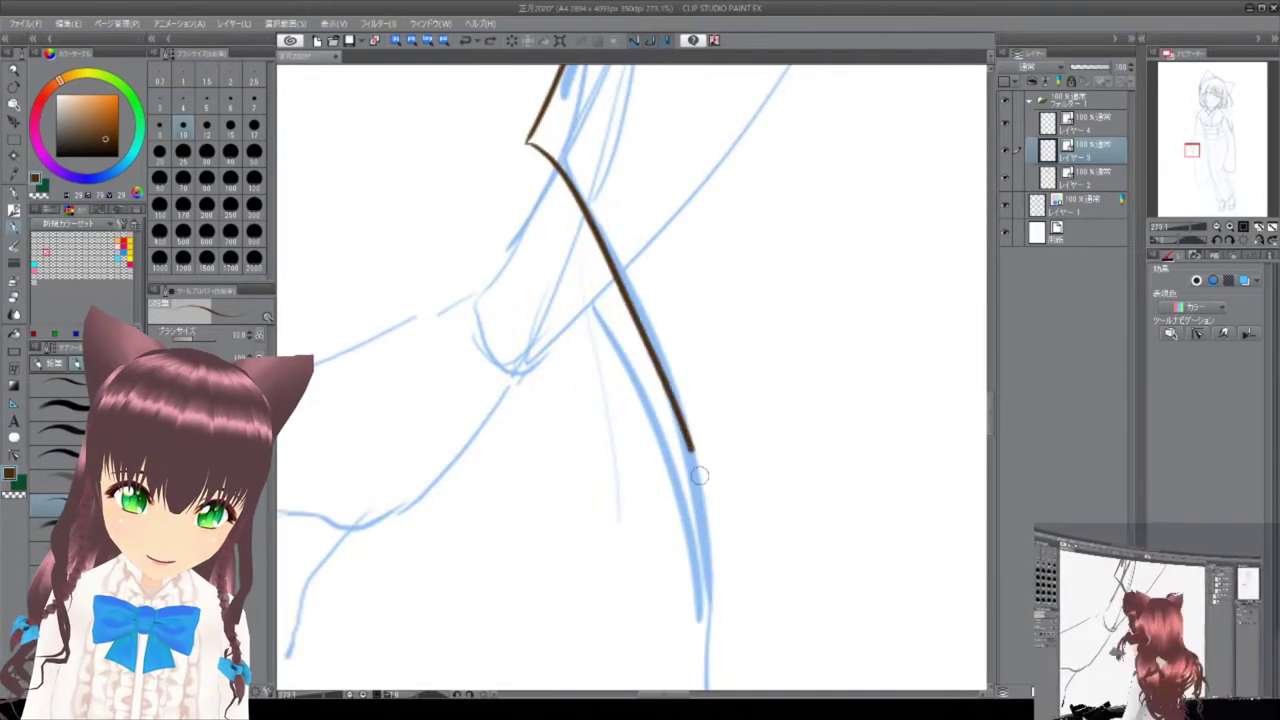
pyautogui.scroll(-6, 537, 127)
pyautogui.moveTo(560, 200); pyautogui.dragTo(754, 251)
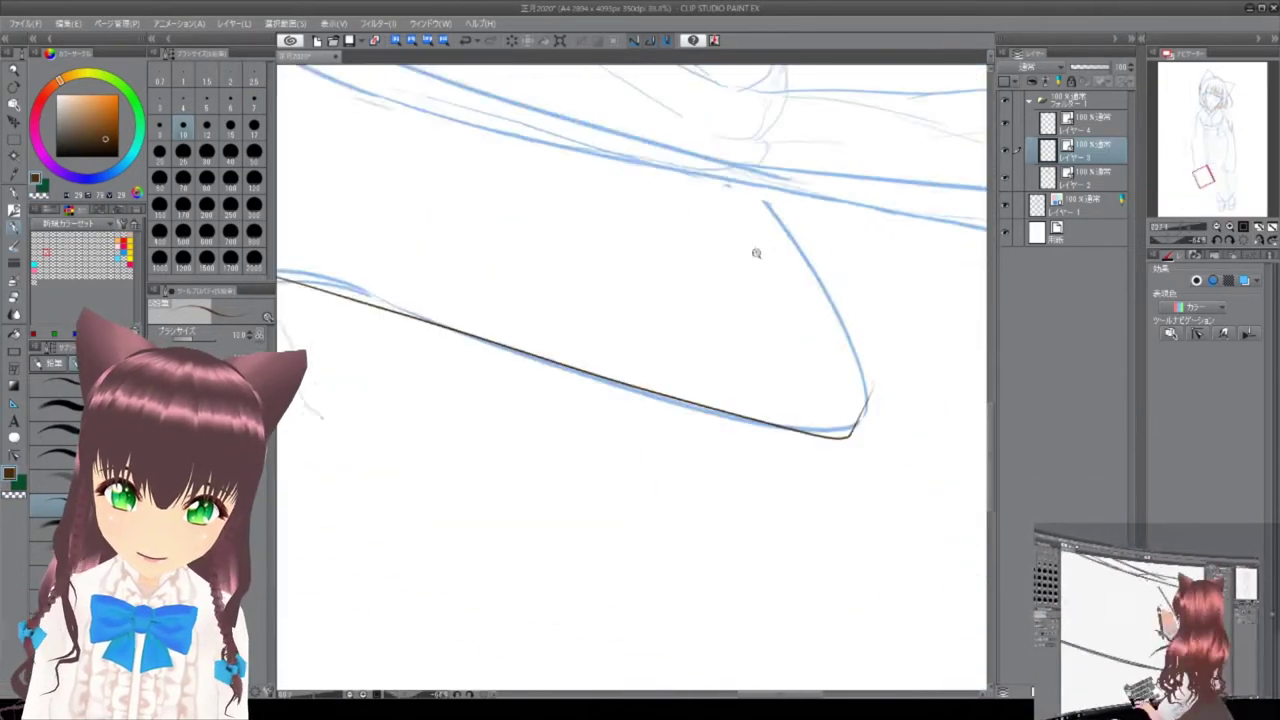
# Round off that sleeve's lower corner with a single curve and erase the stray crossing strokes.
pyautogui.moveTo(705, 140); pyautogui.dragTo(858, 405)
pyautogui.scroll(10, 860, 417)
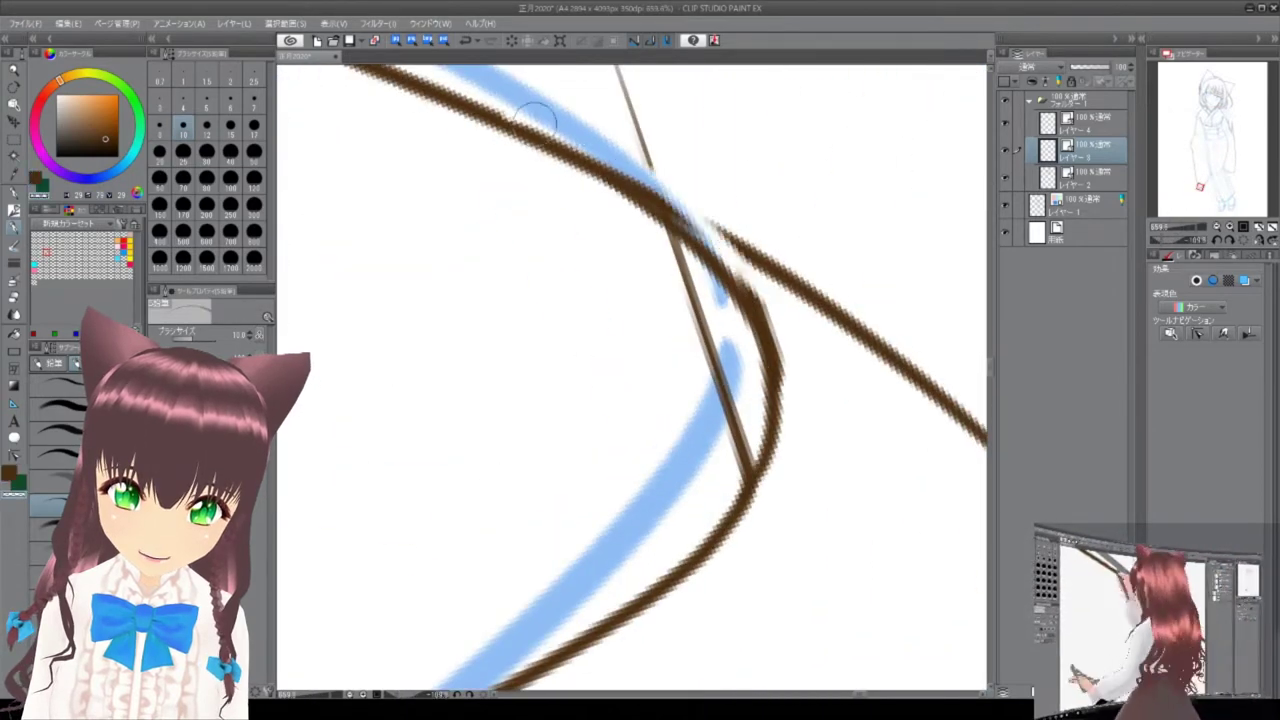
pyautogui.moveTo(645, 234); pyautogui.dragTo(733, 322)
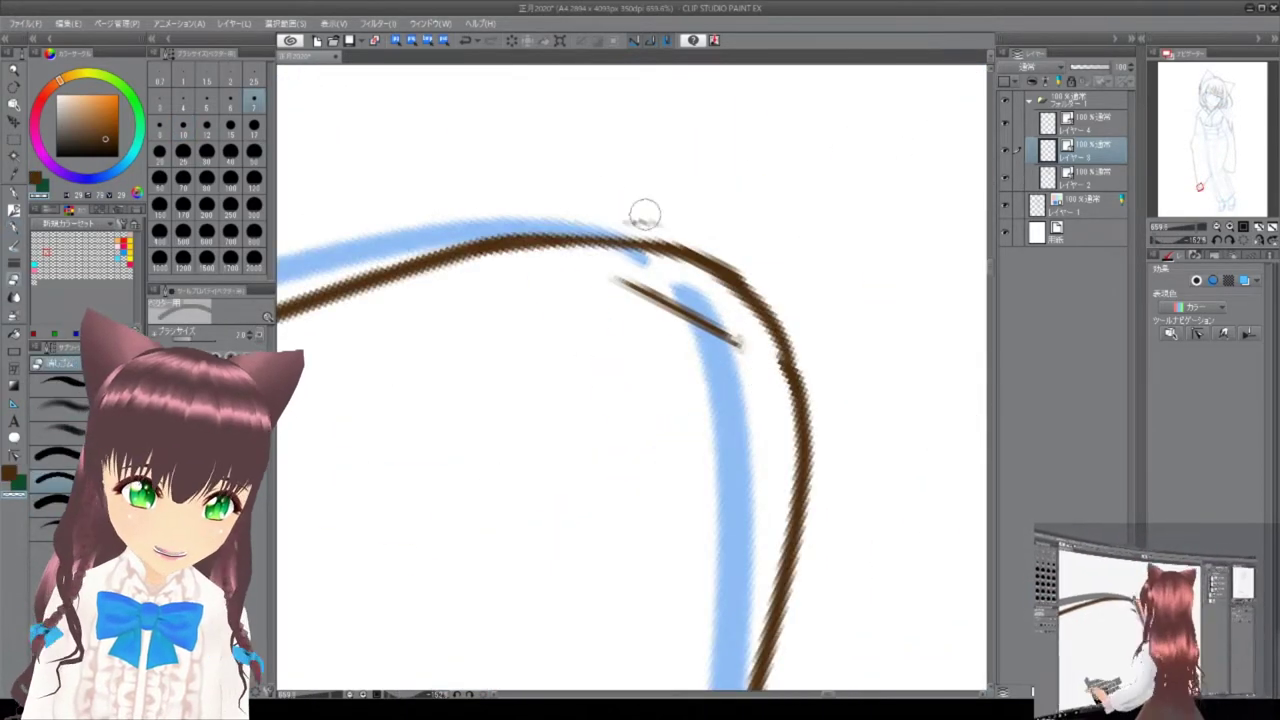
# Redraw the sleeve edge below the wrist so it meets the cuff corner cleanly.
pyautogui.scroll(-6, 659, 219)
pyautogui.scroll(4, 723, 323)
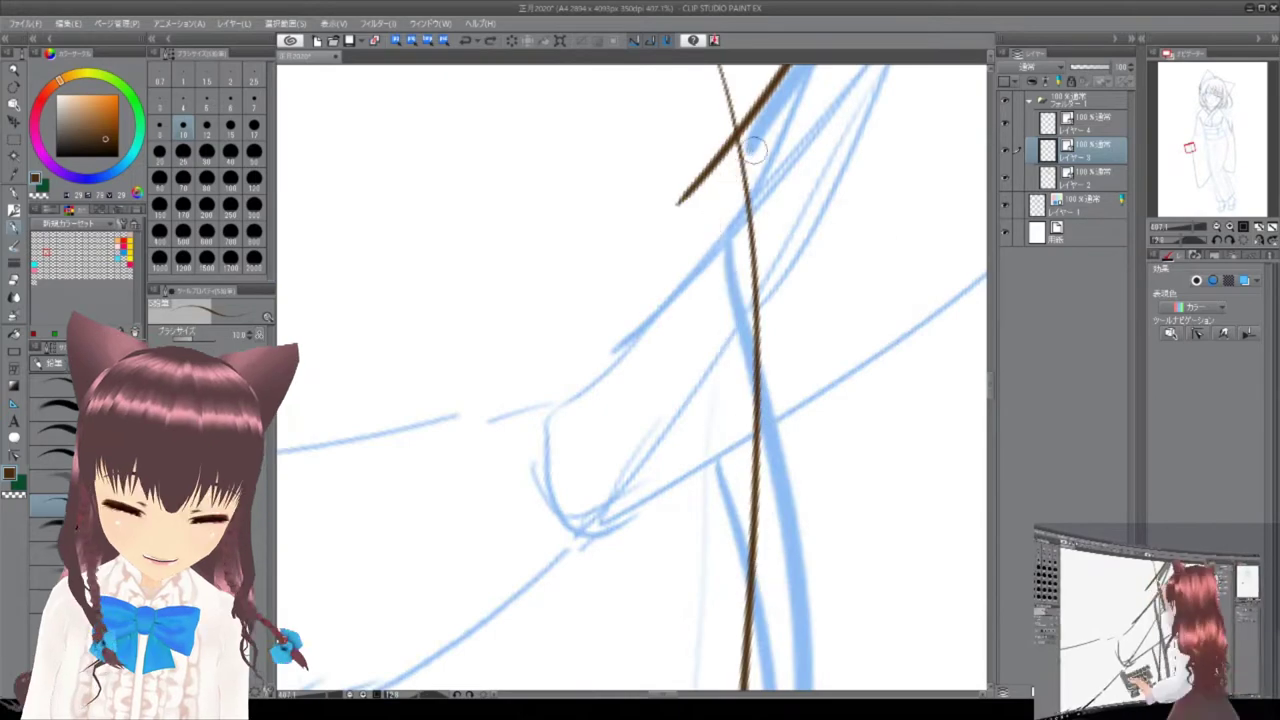
pyautogui.scroll(-10, 770, 160)
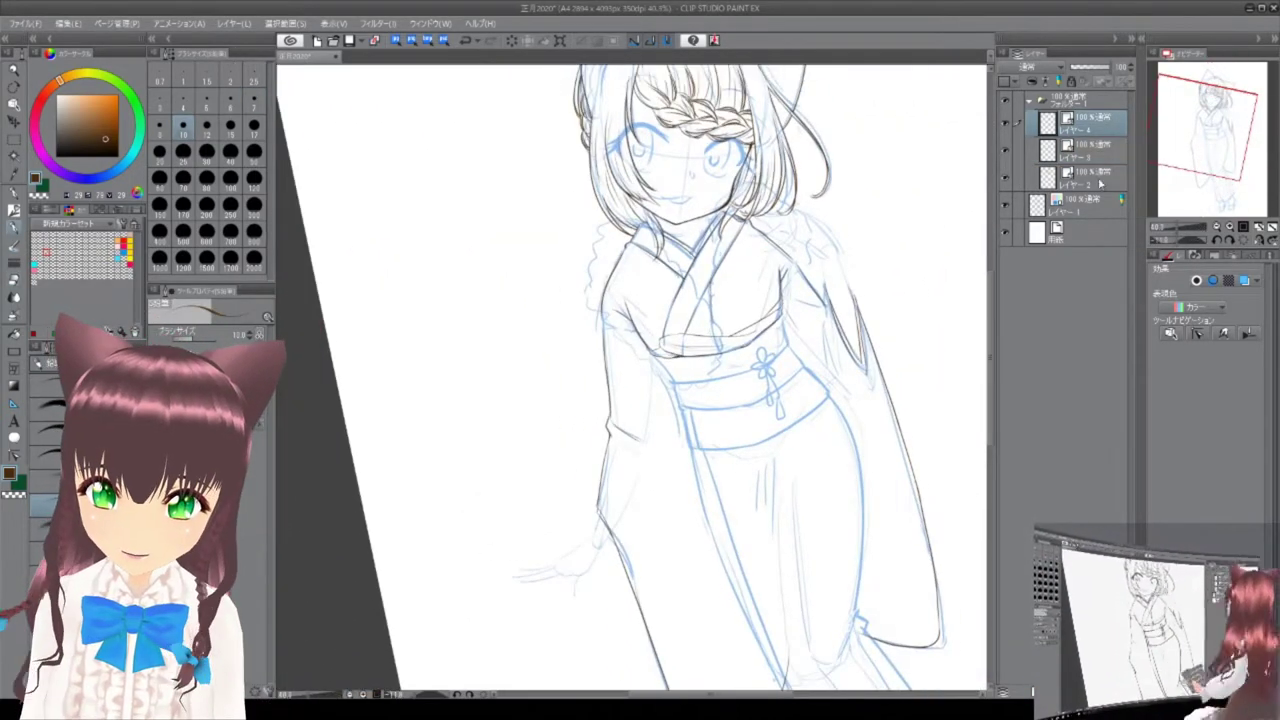
# Ink the curved middle line across the obi, following the blue sketch.
pyautogui.scroll(10, 760, 370)
pyautogui.moveTo(490, 130); pyautogui.dragTo(645, 588)
pyautogui.scroll(-4, 575, 388)
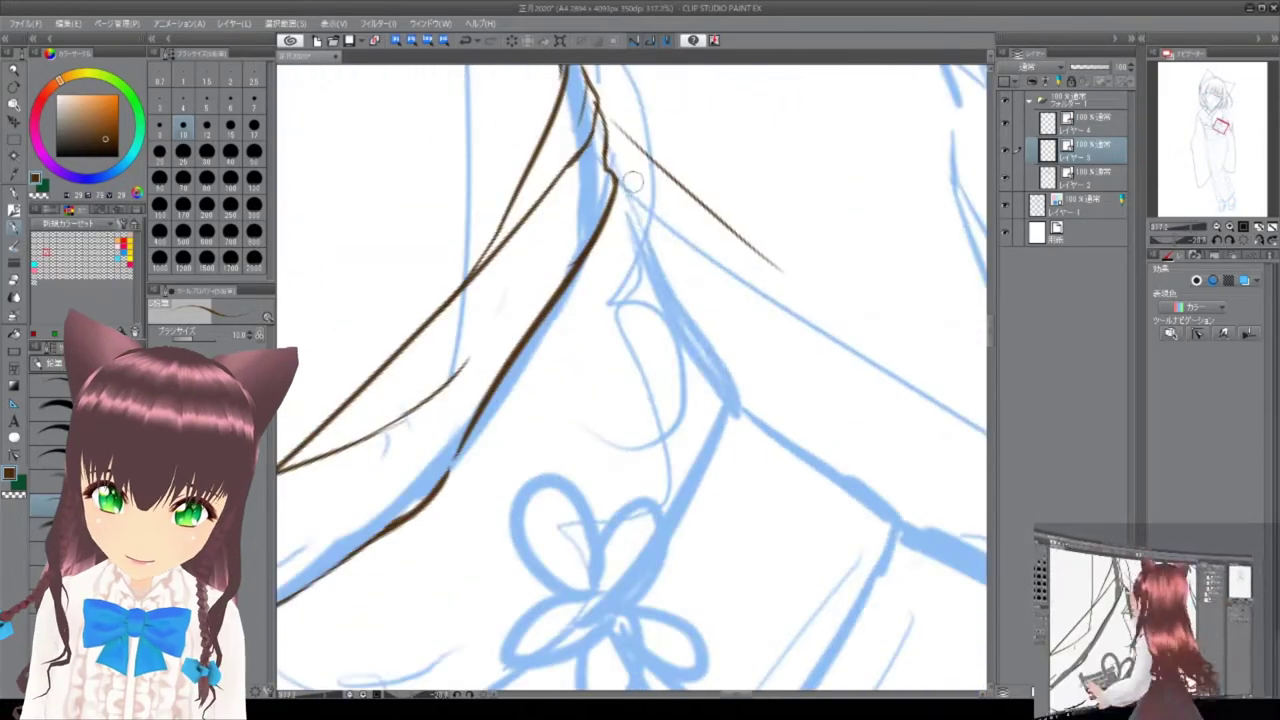
pyautogui.moveTo(600, 330)
pyautogui.mouseDown()
pyautogui.moveTo(649, 265)
pyautogui.moveTo(703, 266)
pyautogui.moveTo(697, 294)
pyautogui.mouseUp()
pyautogui.scroll(5, 589, 209)
pyautogui.scroll(-5, 589, 209)
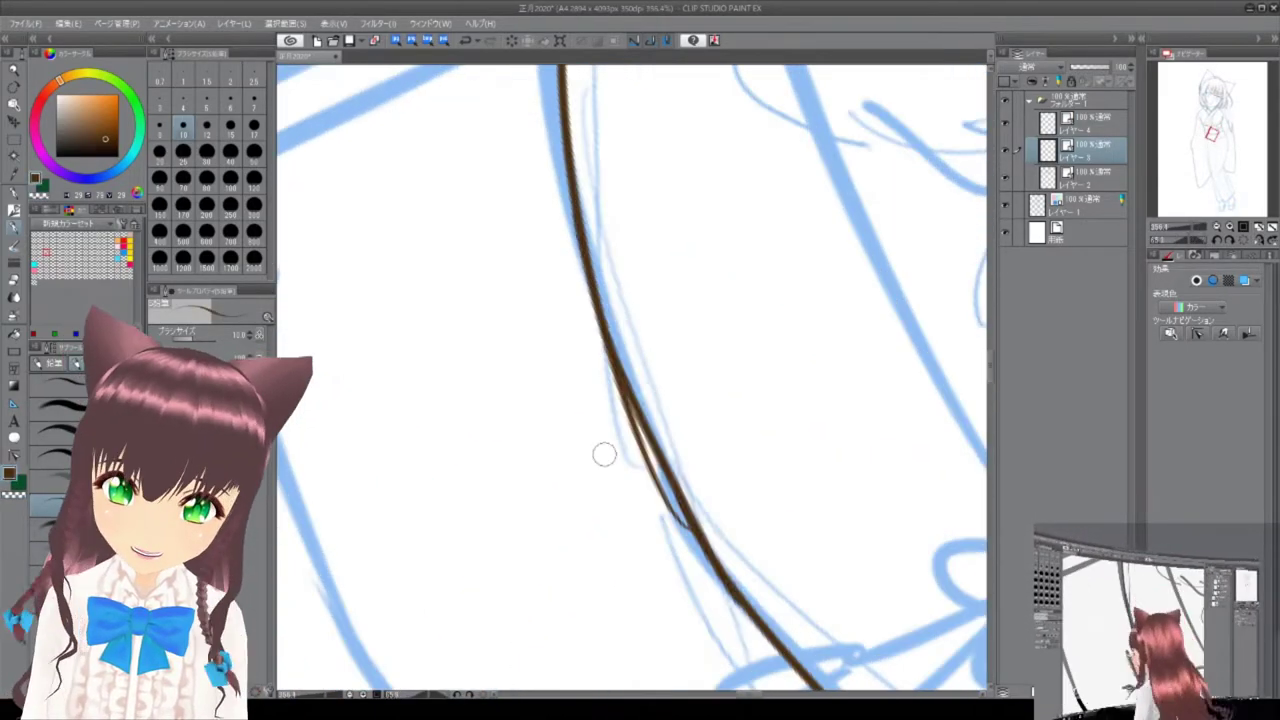
# Clean up the doubled stroke on the obi's middle line and ink the side edge down to it.
pyautogui.moveTo(589, 334)
pyautogui.mouseDown()
pyautogui.moveTo(697, 540)
pyautogui.moveTo(652, 309)
pyautogui.mouseUp()
pyautogui.scroll(2, 652, 309)
pyautogui.scroll(-4, 689, 323)
pyautogui.scroll(3, 575, 503)
pyautogui.scroll(2, 575, 503)
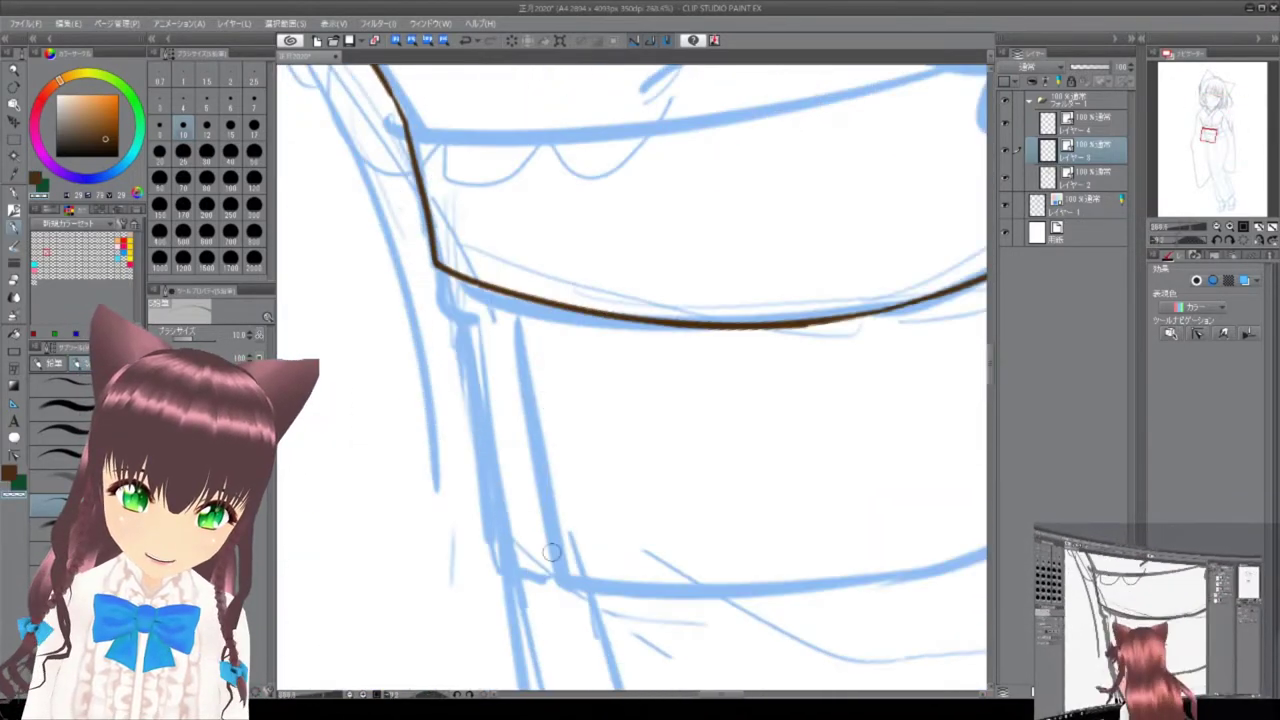
# Ink the obi's curved bottom line and the side edge joining it to the middle line.
pyautogui.hotkey('ctrl', 'z')
pyautogui.moveTo(535, 565)
pyautogui.mouseDown()
pyautogui.moveTo(723, 249)
pyautogui.moveTo(694, 371)
pyautogui.moveTo(652, 197)
pyautogui.mouseUp()
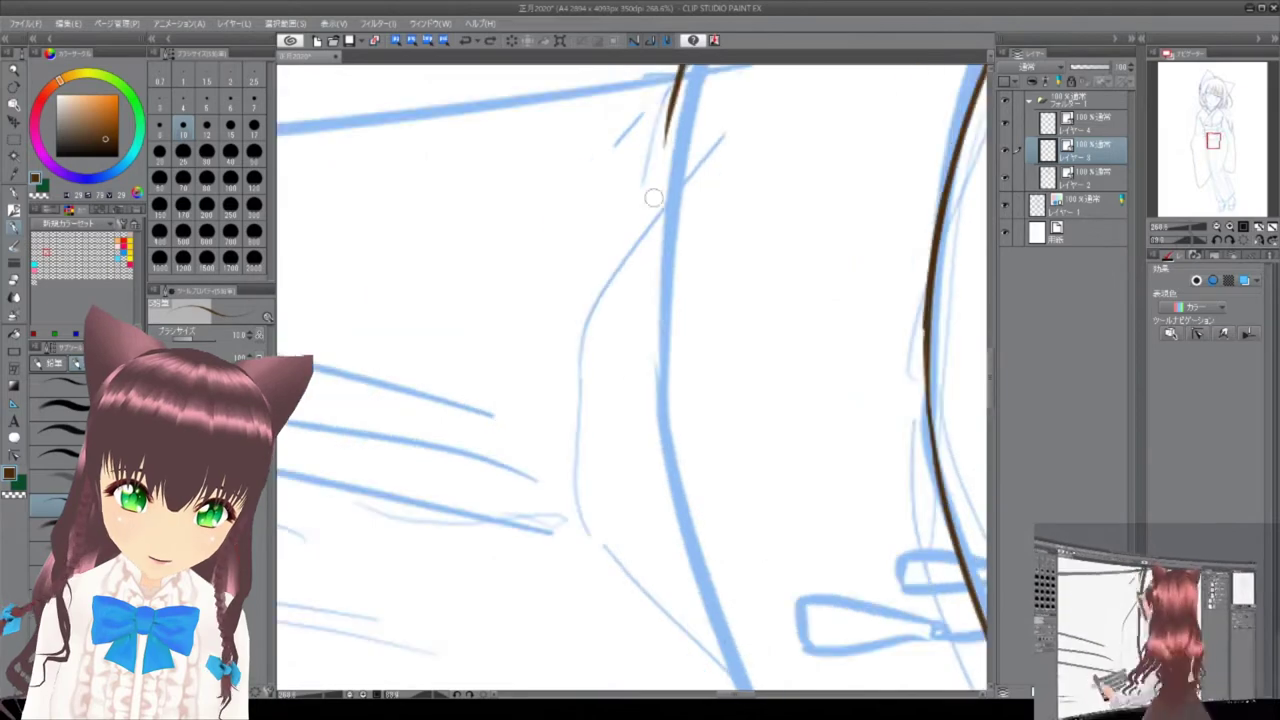
pyautogui.moveTo(685, 478); pyautogui.dragTo(594, 183)
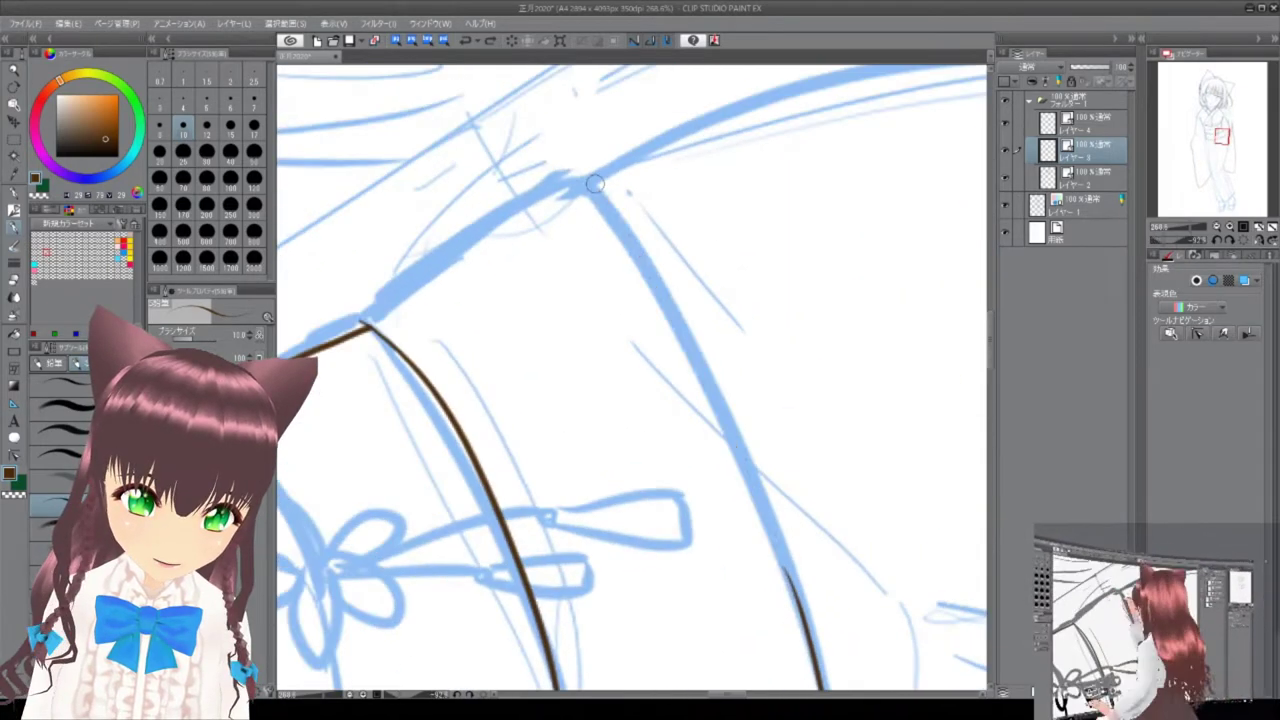
pyautogui.moveTo(695, 597); pyautogui.dragTo(670, 233)
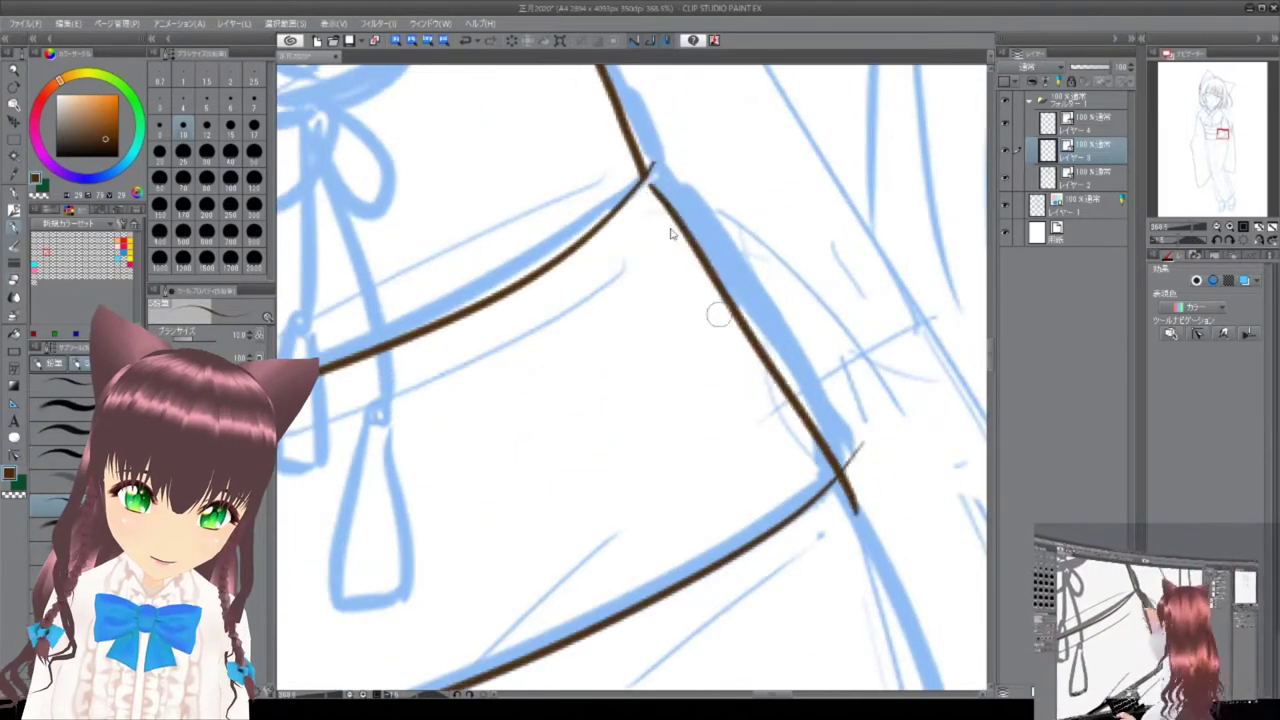
pyautogui.moveTo(642, 178)
pyautogui.mouseDown()
pyautogui.moveTo(563, 137)
pyautogui.moveTo(560, 414)
pyautogui.moveTo(543, 329)
pyautogui.moveTo(694, 351)
pyautogui.moveTo(625, 299)
pyautogui.moveTo(649, 223)
pyautogui.moveTo(625, 310)
pyautogui.mouseUp()
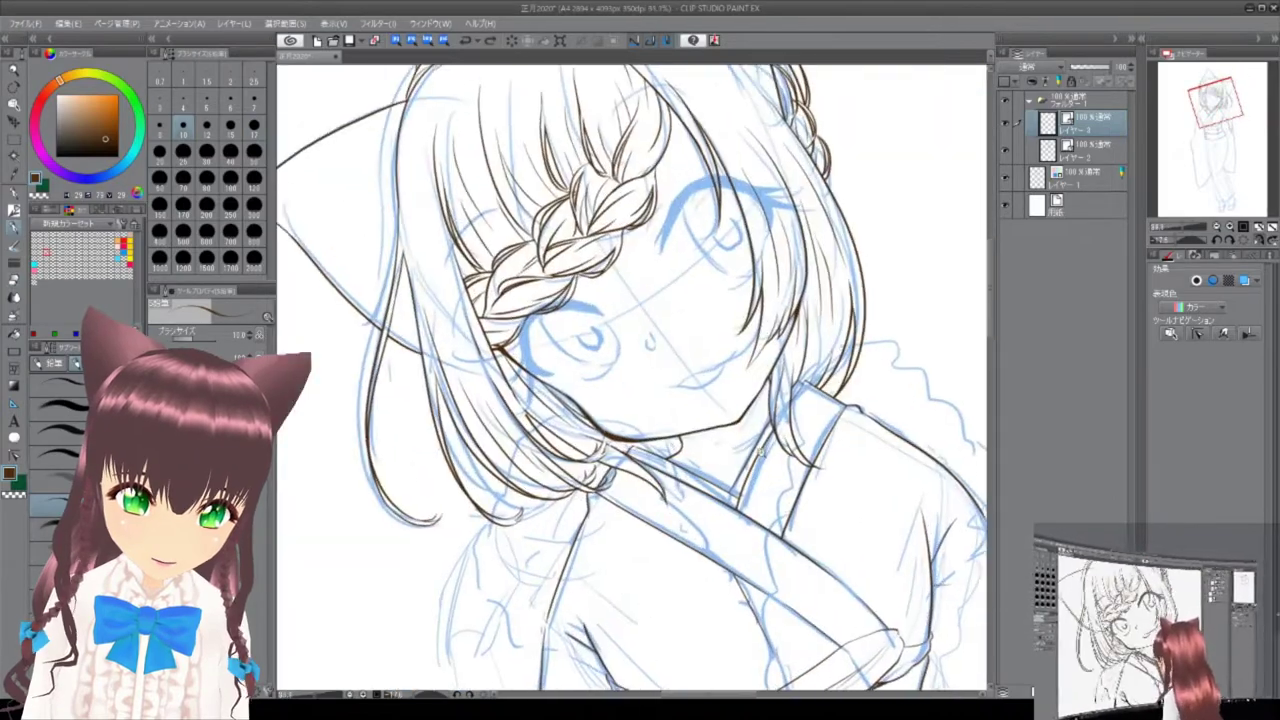
# Erase overlapping hair lines on layer 3 2 with the rough eraser and tidy the collar and bodice line ends.
pyautogui.moveTo(708, 292); pyautogui.dragTo(726, 384)
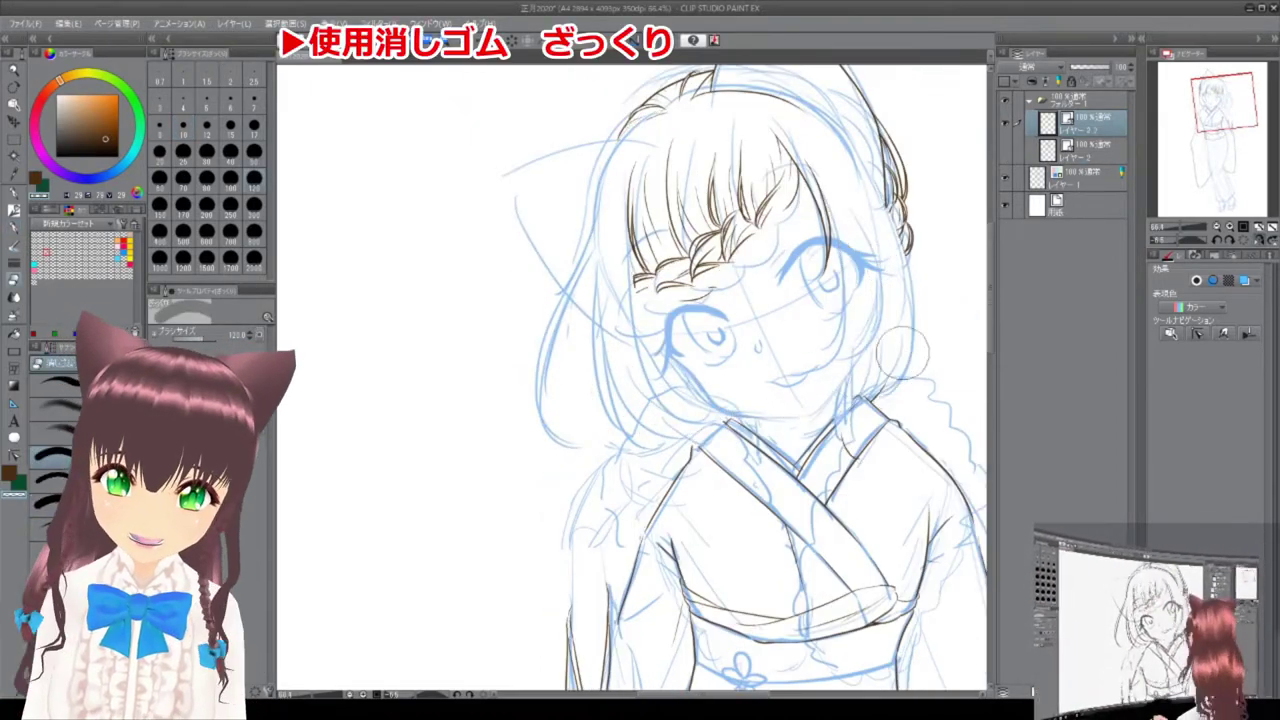
pyautogui.scroll(8, 710, 310)
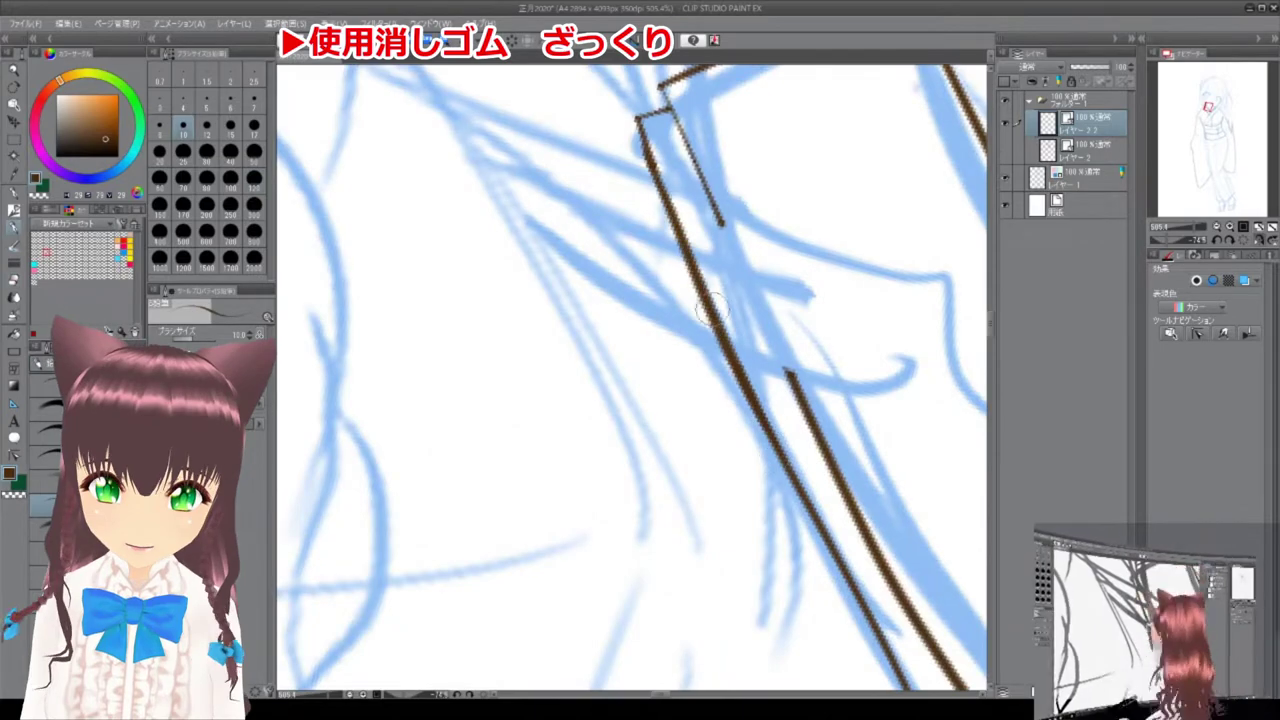
pyautogui.scroll(-5, 705, 315)
pyautogui.scroll(10, 643, 348)
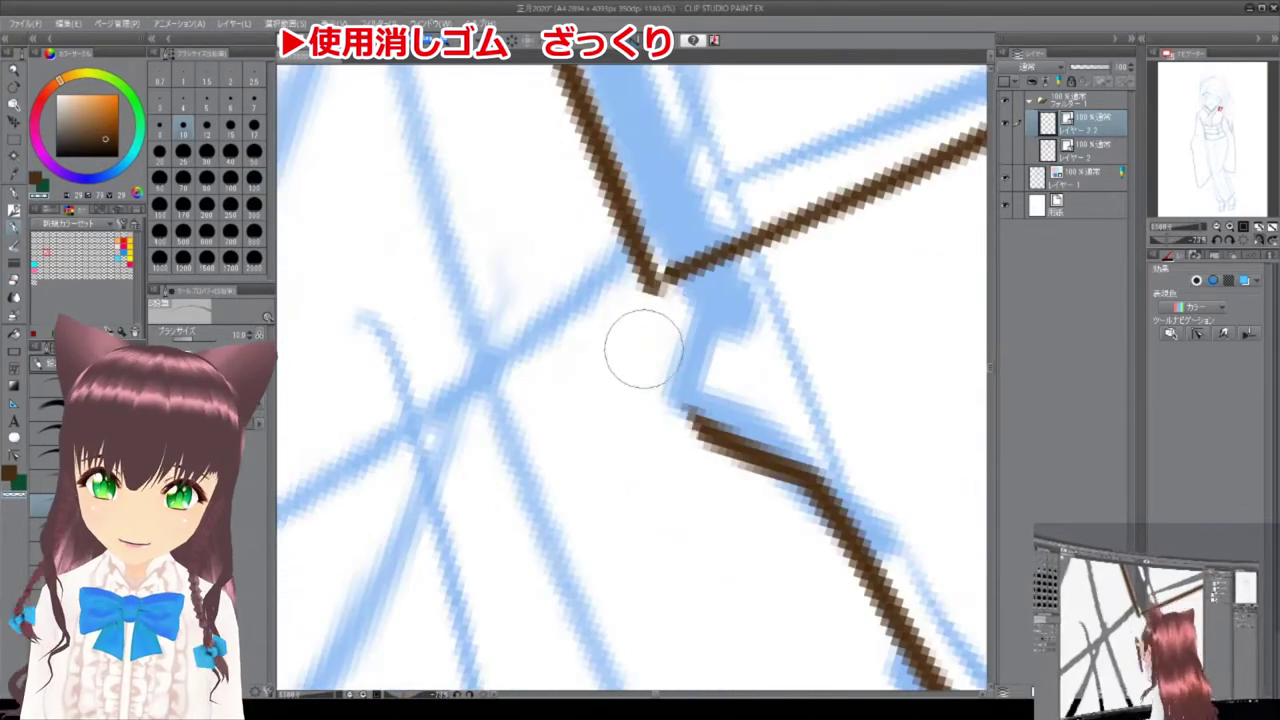
pyautogui.scroll(-12, 643, 348)
# On layer 2, erase the excess line ends where the side hair overlaps the collar and shoulder.
pyautogui.hotkey('alt', '[')
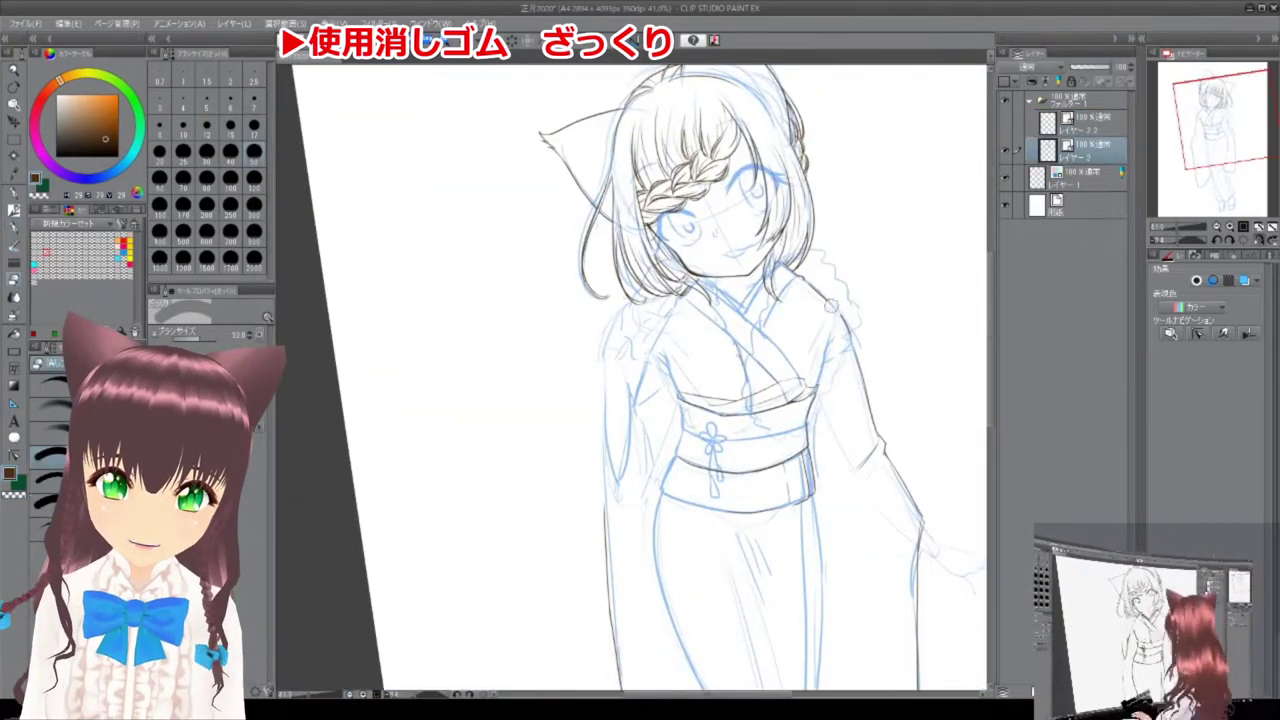
pyautogui.scroll(-5, 700, 540)
pyautogui.scroll(10, 857, 543)
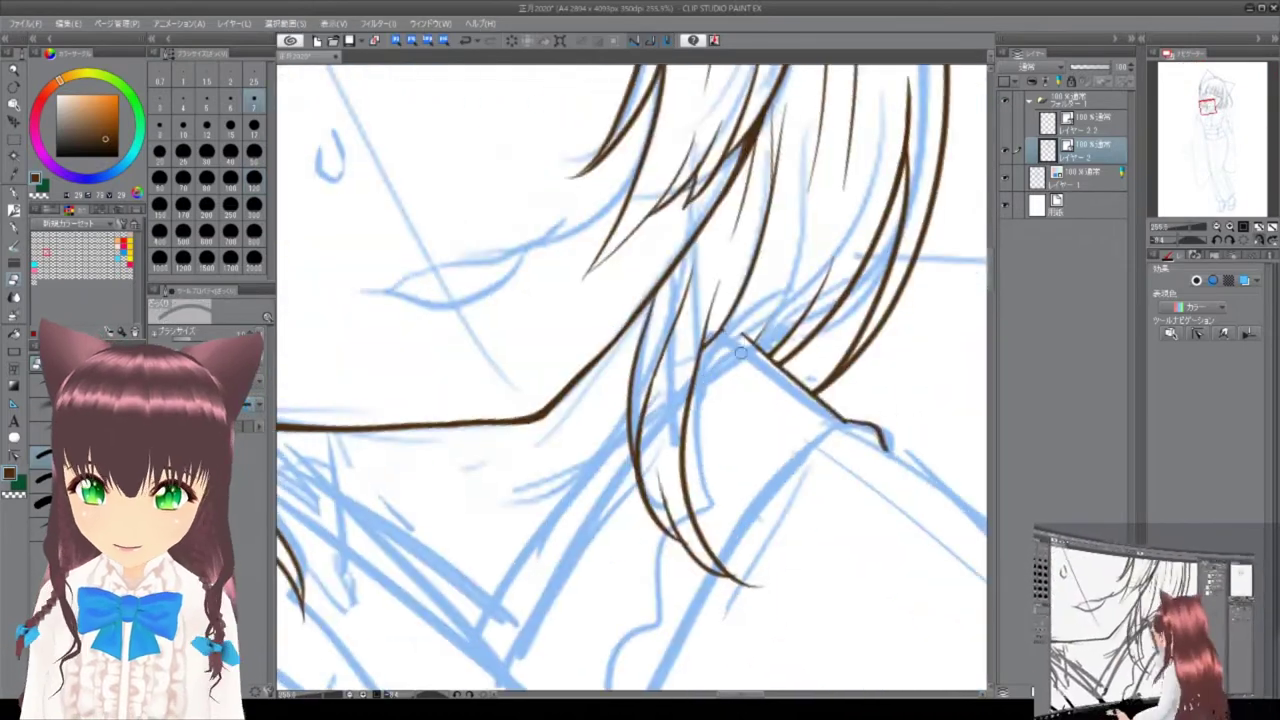
pyautogui.scroll(-6, 839, 467)
pyautogui.hotkey('ctrl', '-')
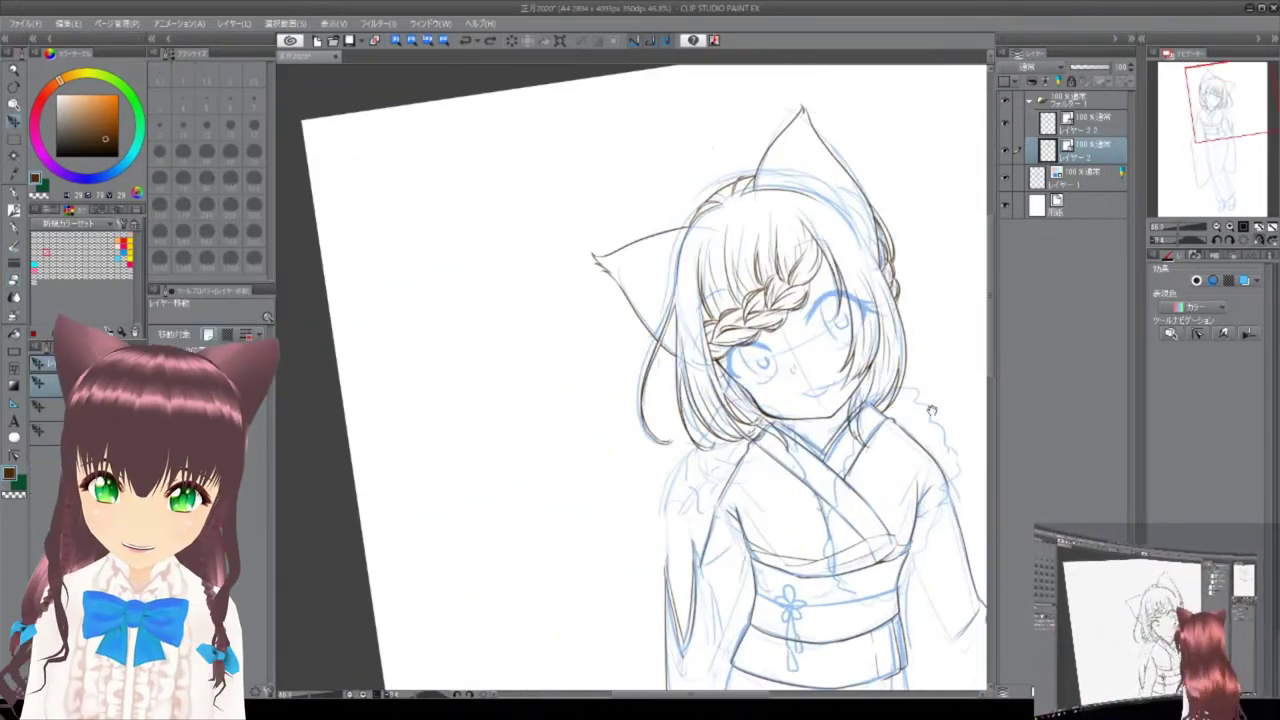
# Set up a face folder with a face layer above the line art and fade the existing line-art folder.
pyautogui.moveTo(931, 410); pyautogui.dragTo(869, 350)
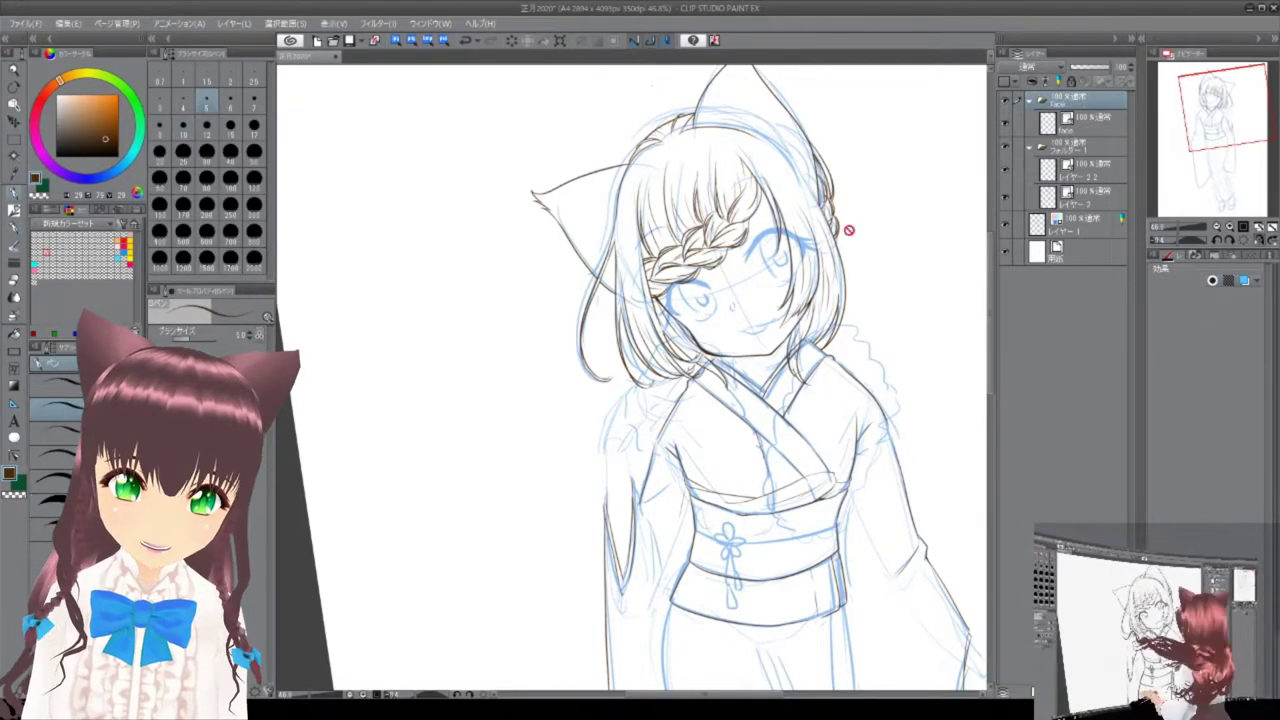
pyautogui.scroll(10, 848, 230)
# Ink a thin upper lash line on the eye beside the braid, undoing unsatisfactory strokes.
pyautogui.moveTo(608, 158); pyautogui.dragTo(600, 520)
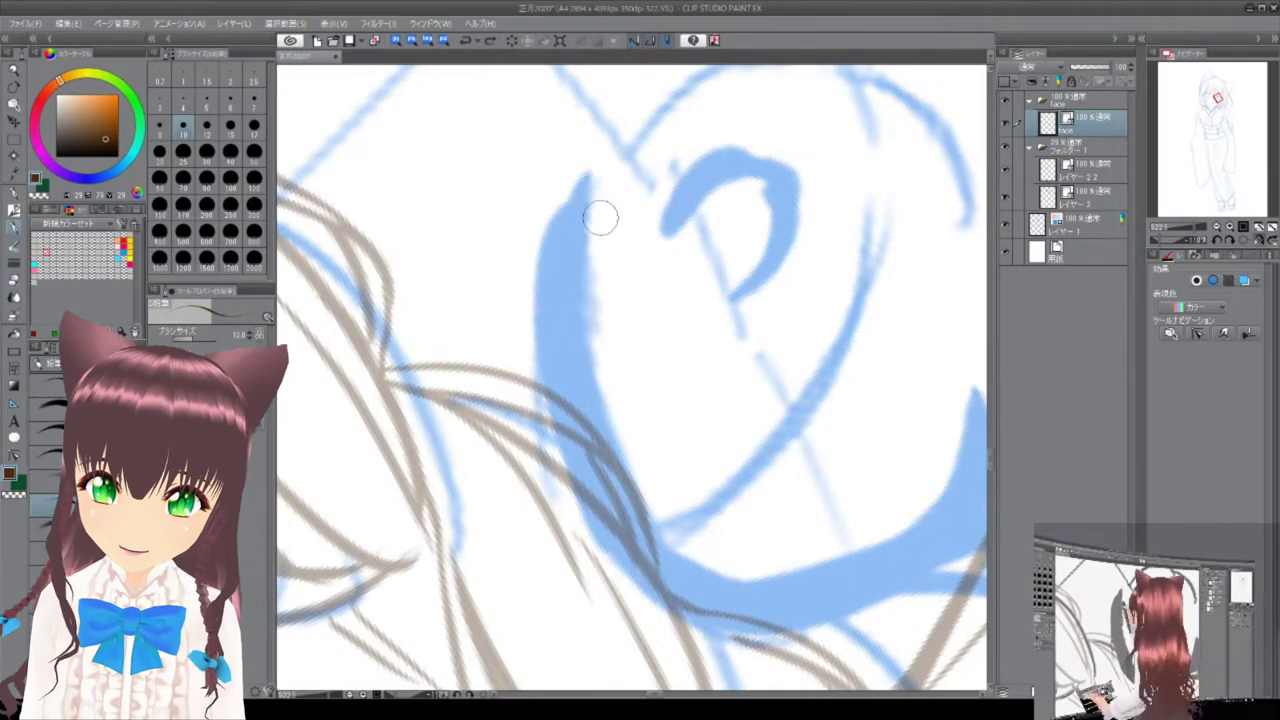
pyautogui.hotkey('ctrl', 'z')
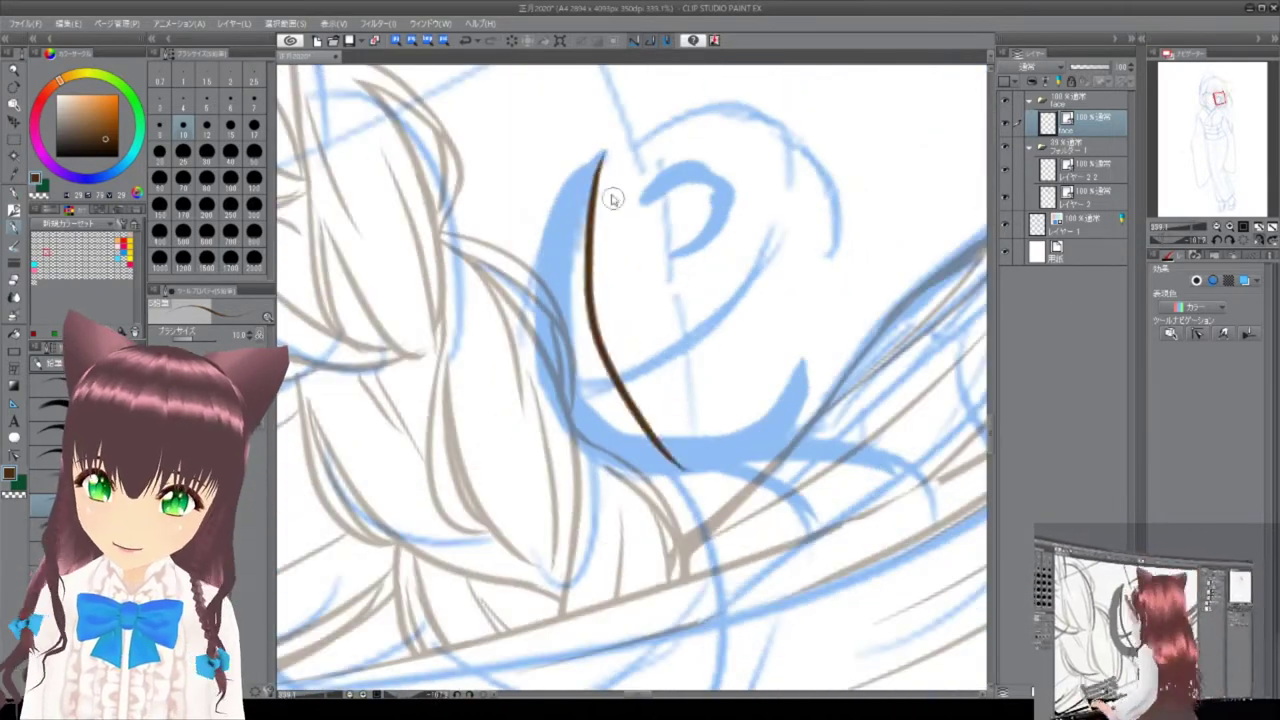
pyautogui.hotkey('ctrl', 'z')
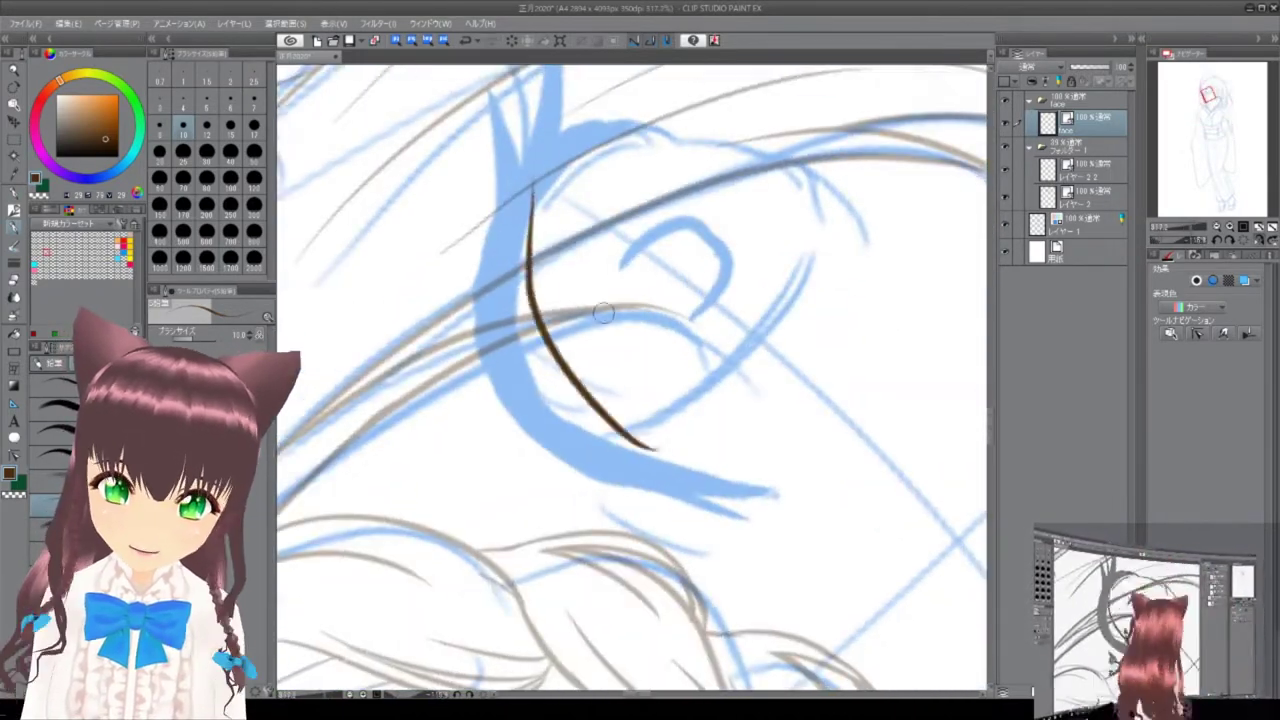
# Ink and fill the thick upper lash of the eye crossed by the bangs, with pointed lashes at both ends.
pyautogui.scroll(5, 543, 168)
pyautogui.moveTo(585, 185); pyautogui.dragTo(765, 690)
pyautogui.scroll(5, 585, 73)
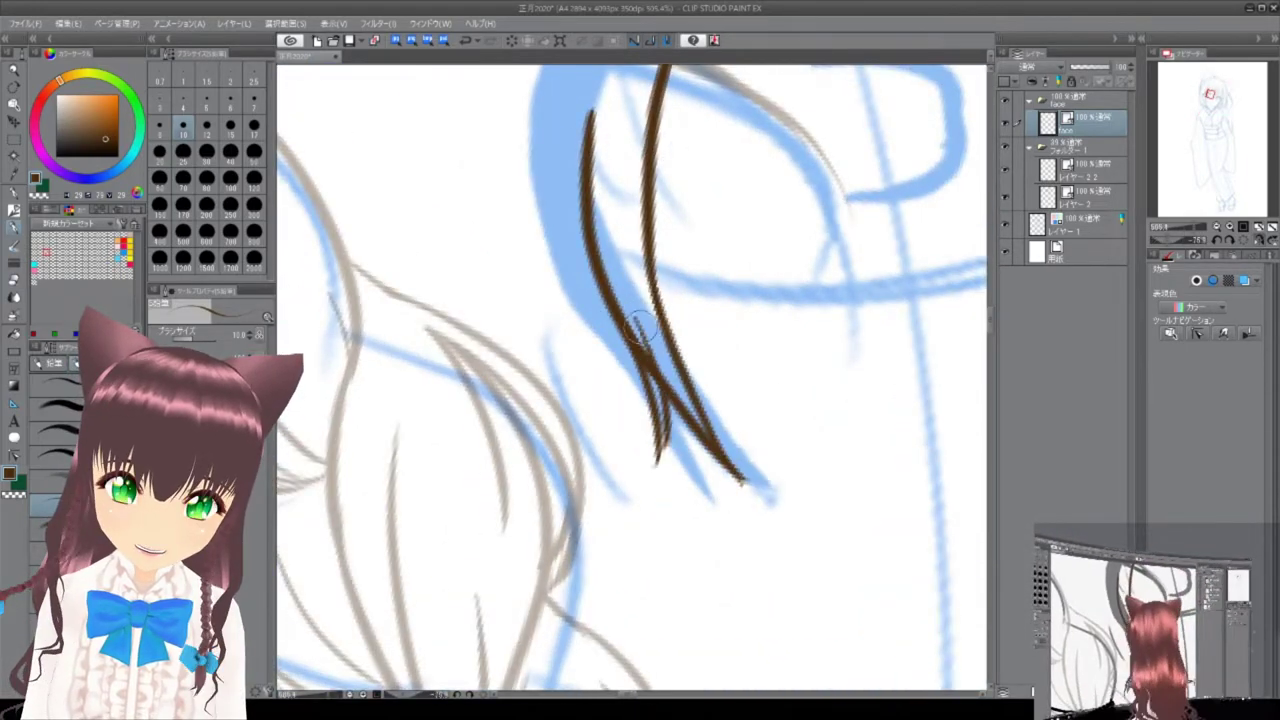
pyautogui.scroll(5, 531, 181)
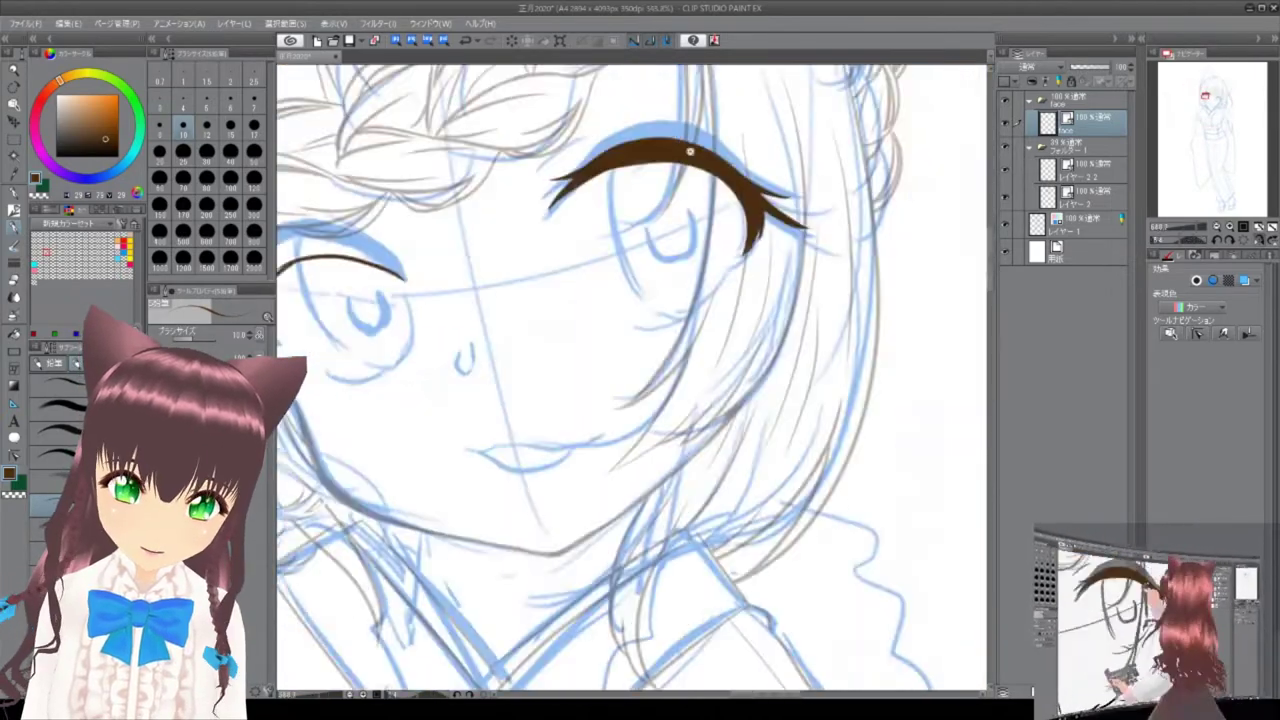
# Refine the lash tips and smooth the filled edge of the bangs-side eye's upper lash.
pyautogui.scroll(5, 690, 151)
pyautogui.scroll(-6, 706, 369)
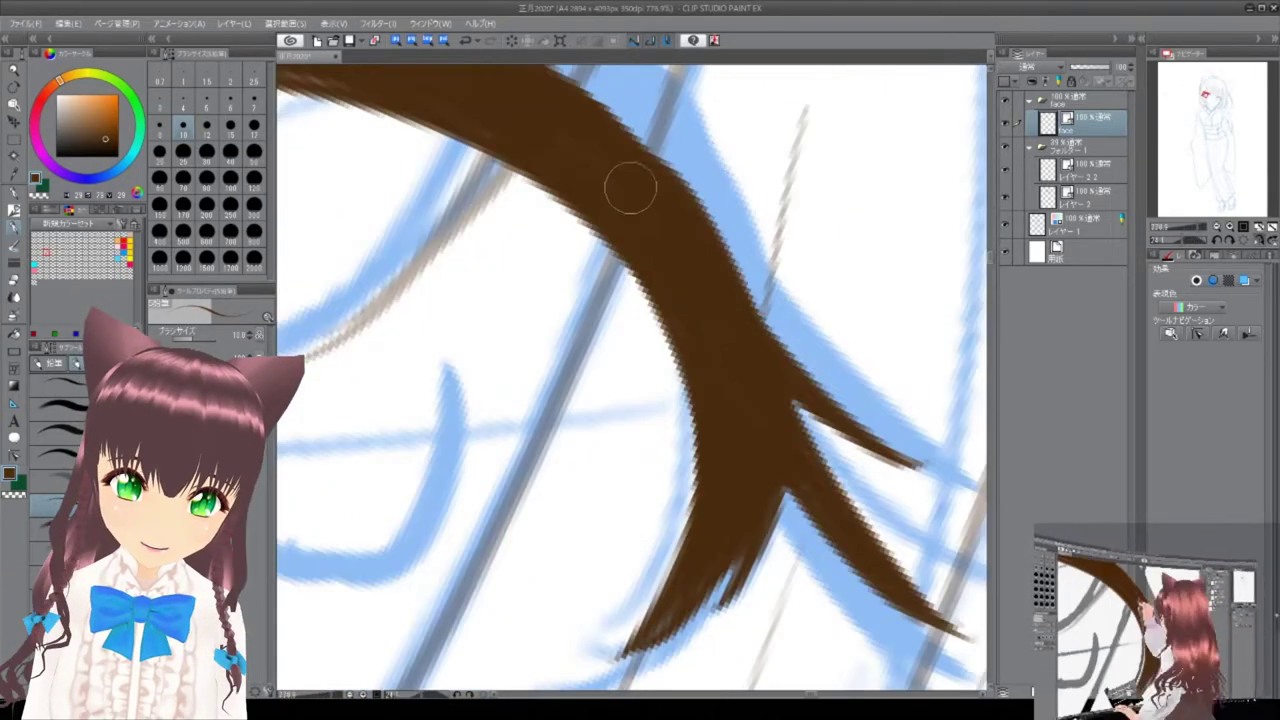
pyautogui.scroll(5, 592, 194)
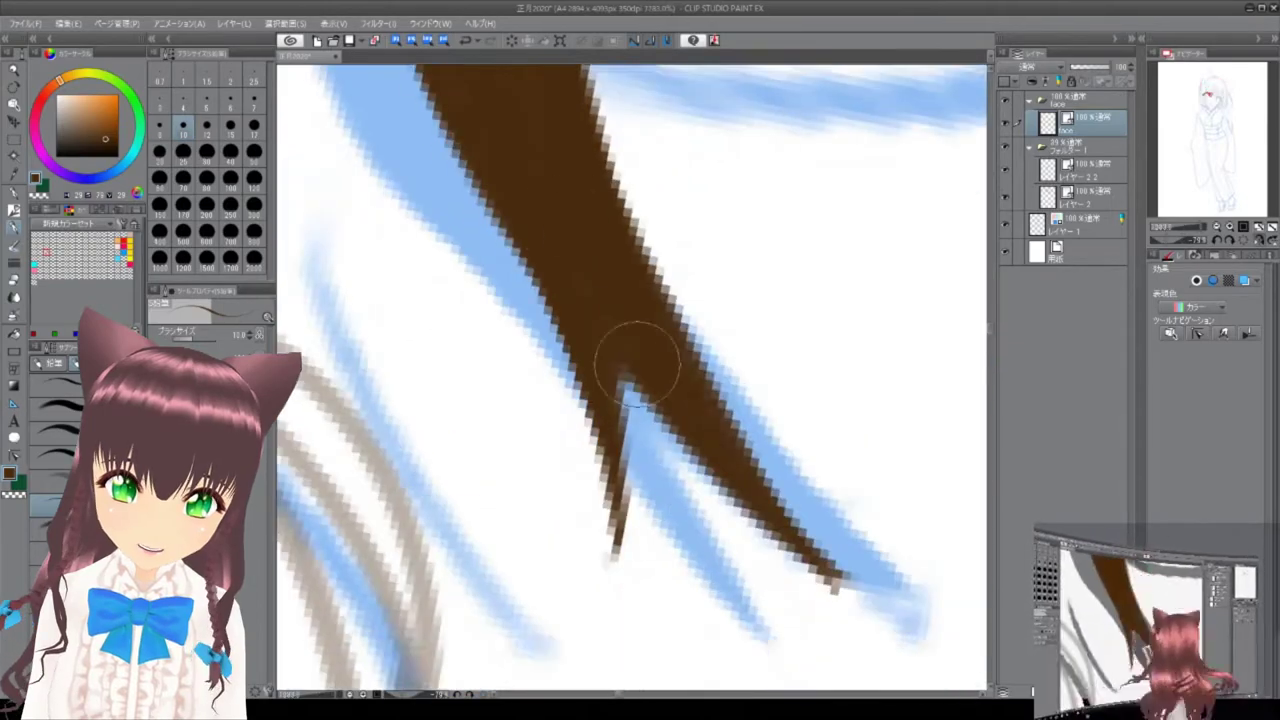
# Ink and fill the thick upper lash of the eye beside the braid, with pointed lashes at its outer end.
pyautogui.scroll(-4, 470, 190)
pyautogui.scroll(3, 383, 419)
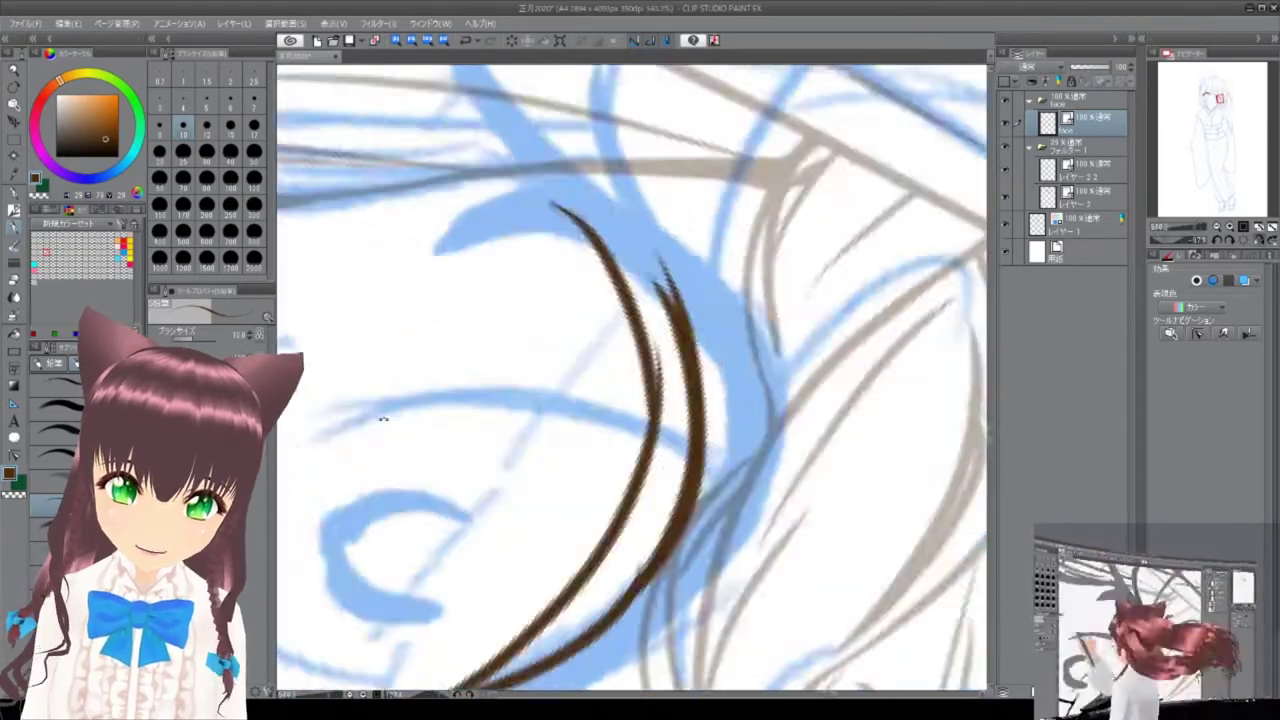
pyautogui.moveTo(727, 402); pyautogui.dragTo(637, 228)
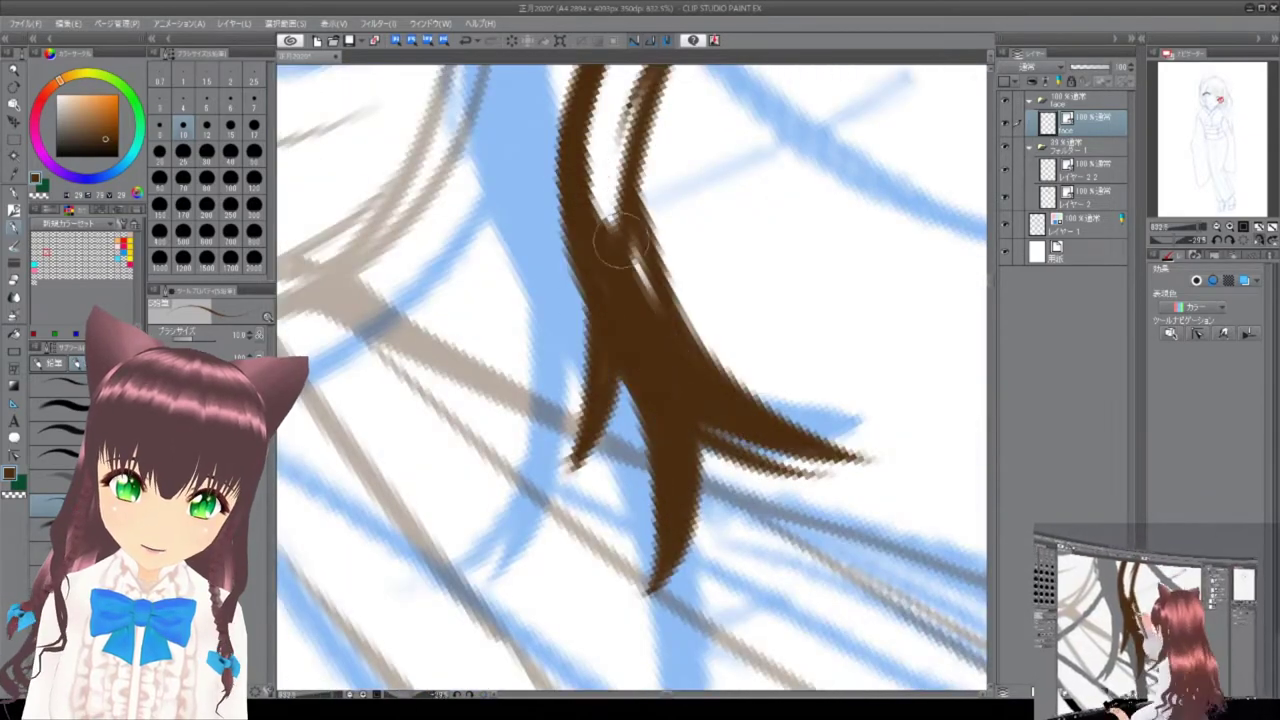
pyautogui.scroll(4, 442, 220)
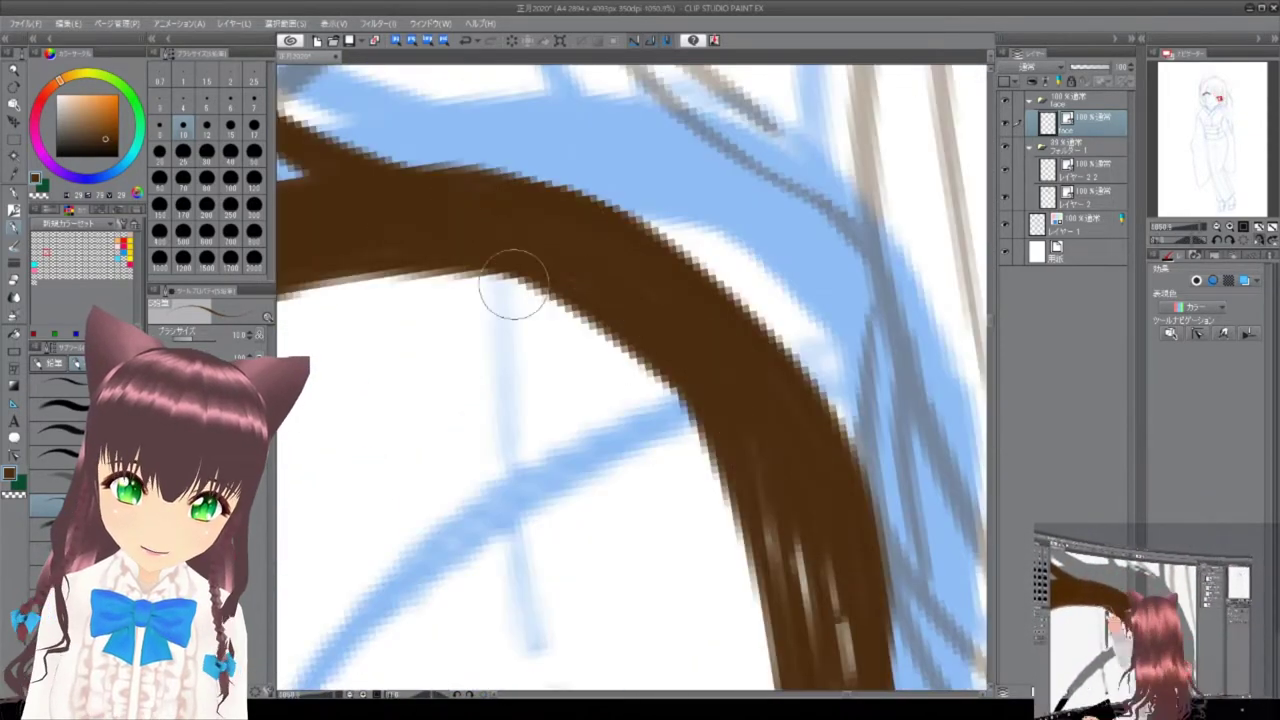
pyautogui.scroll(5, 600, 232)
# Ink short, thin lower lash lines beneath both eyes.
pyautogui.scroll(-6, 634, 409)
pyautogui.scroll(3, 654, 186)
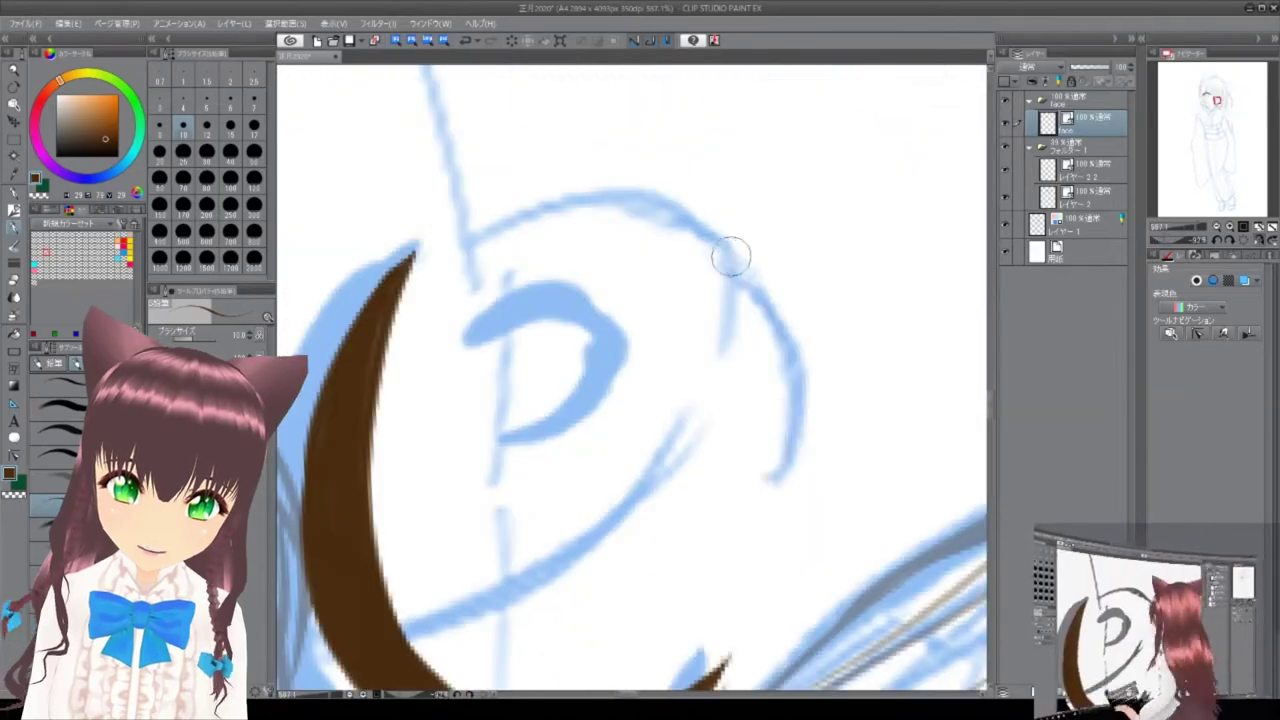
pyautogui.scroll(2, 717, 349)
pyautogui.scroll(-6, 677, 208)
pyautogui.scroll(4, 669, 153)
pyautogui.scroll(-7, 677, 186)
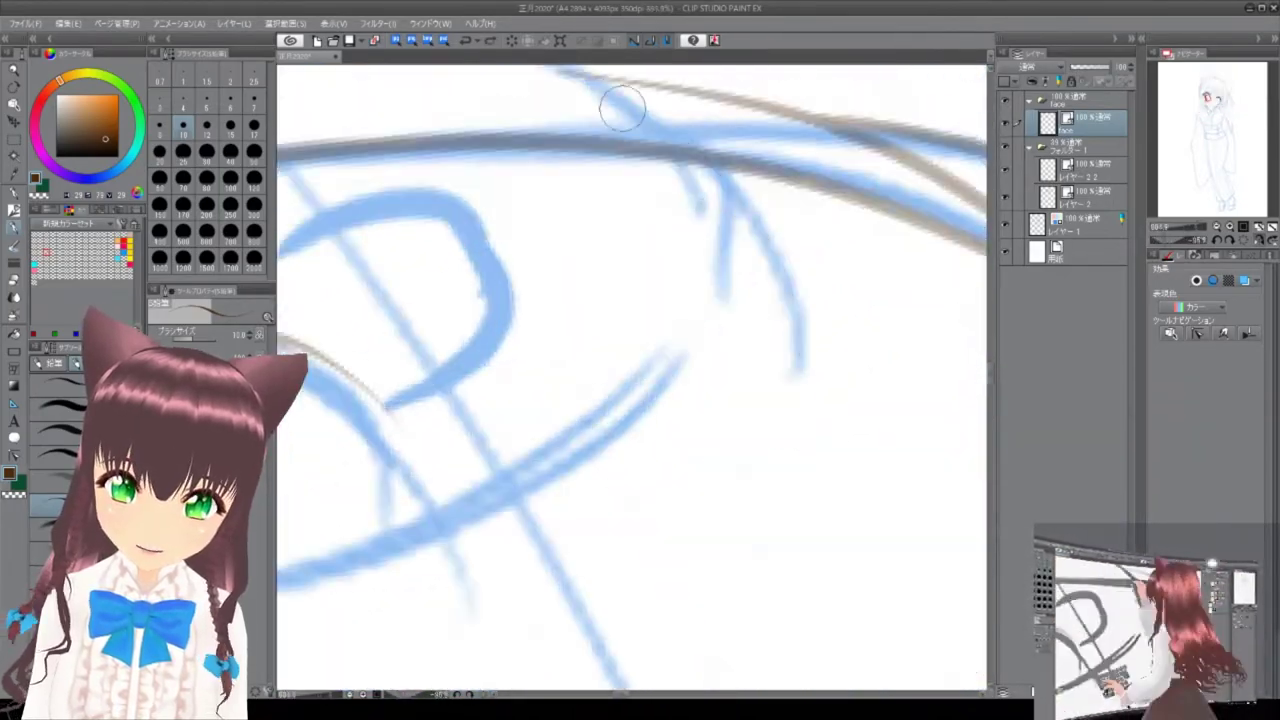
pyautogui.scroll(9, 765, 287)
pyautogui.scroll(-8, 765, 287)
pyautogui.scroll(7, 765, 287)
pyautogui.scroll(-2, 790, 380)
pyautogui.scroll(3, 811, 462)
pyautogui.scroll(-7, 811, 462)
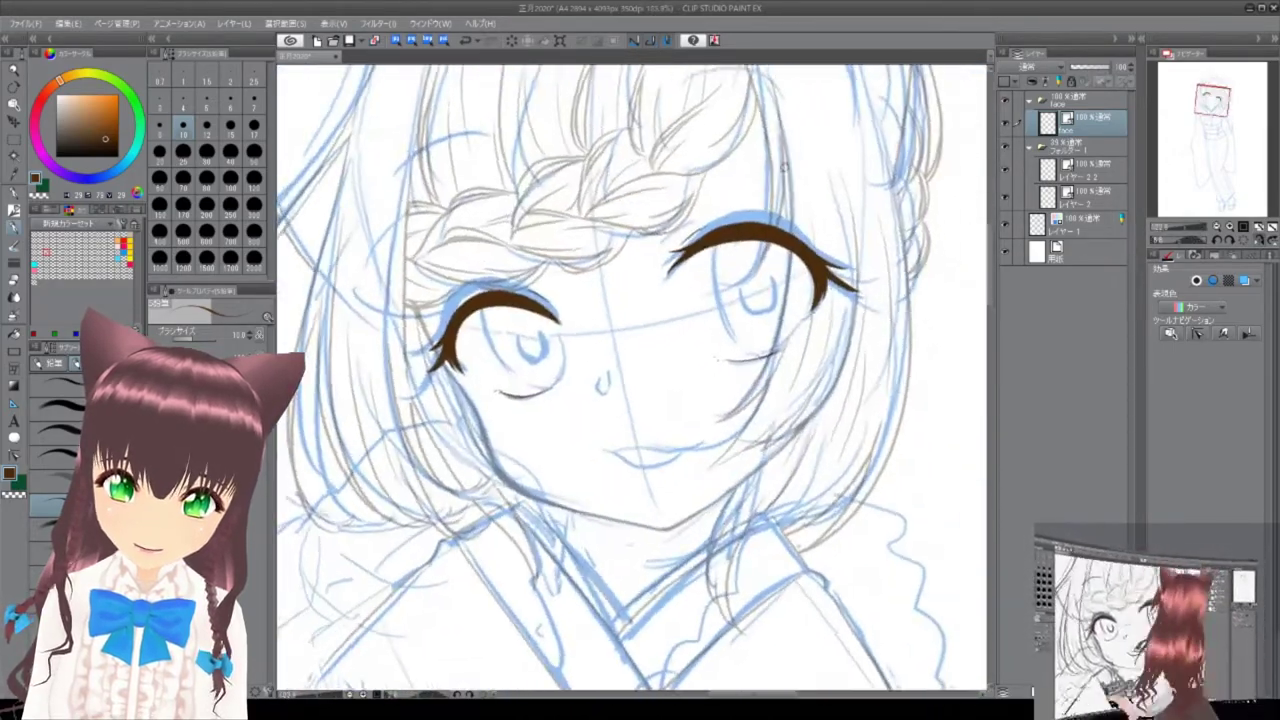
# Lasso the inked lashes of the eye beside the braid and slightly readjust them with a free transform.
pyautogui.press('m')
pyautogui.moveTo(400, 205); pyautogui.dragTo(470, 370)
pyautogui.hotkey('ctrl', 't')
pyautogui.scroll(2, 503, 330)
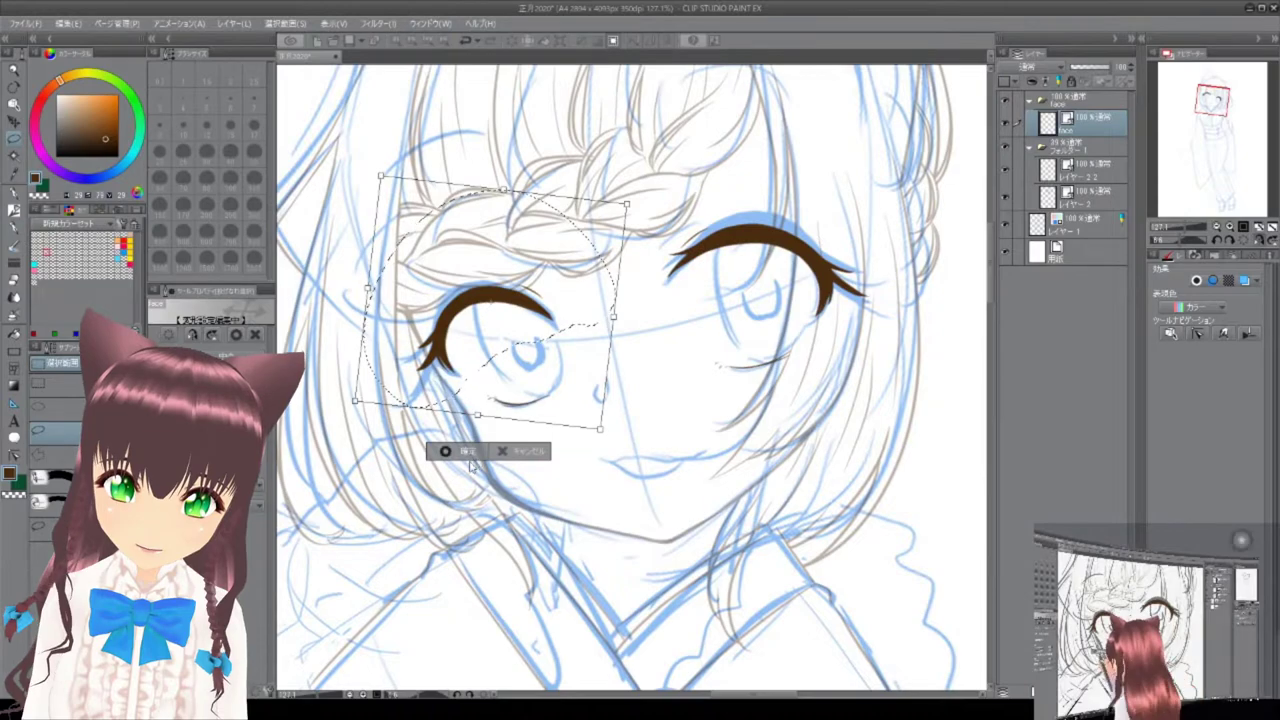
pyautogui.click(464, 452)
# Ink the oval iris outline of the eye beside the braid, joining the upper lash to the lower lash line.
pyautogui.press('p')
pyautogui.scroll(6, 517, 449)
pyautogui.scroll(-4, 632, 229)
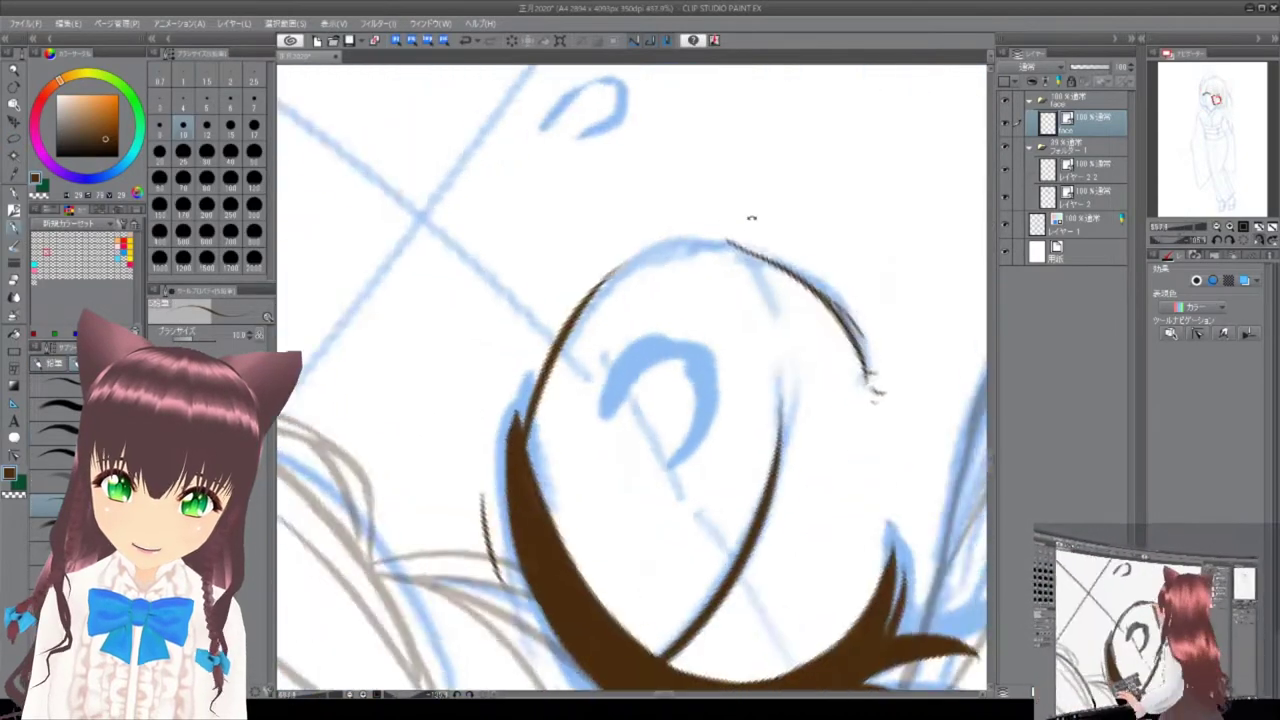
pyautogui.scroll(6, 704, 252)
pyautogui.scroll(-5, 820, 360)
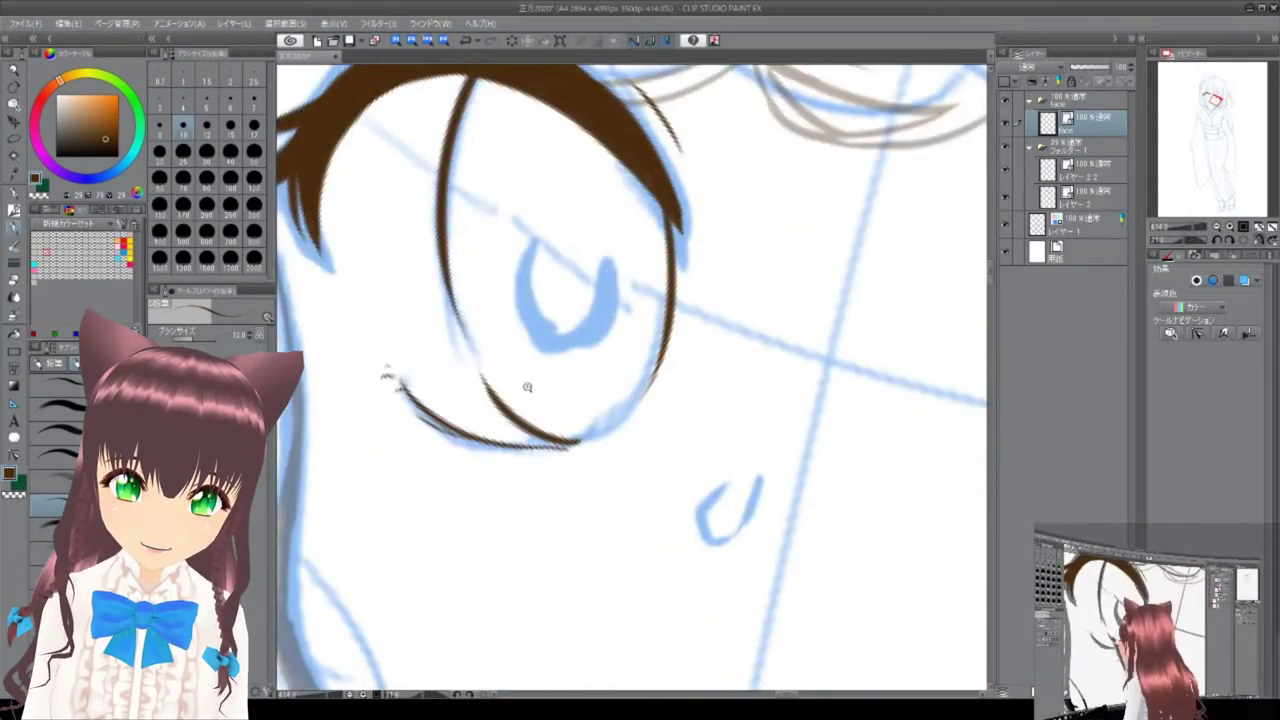
pyautogui.scroll(3, 696, 294)
pyautogui.scroll(-4, 740, 402)
# Ink the iris outline of the eye crossed by the bangs and check its outer lashes with the blue sketch hidden.
pyautogui.scroll(5, 567, 318)
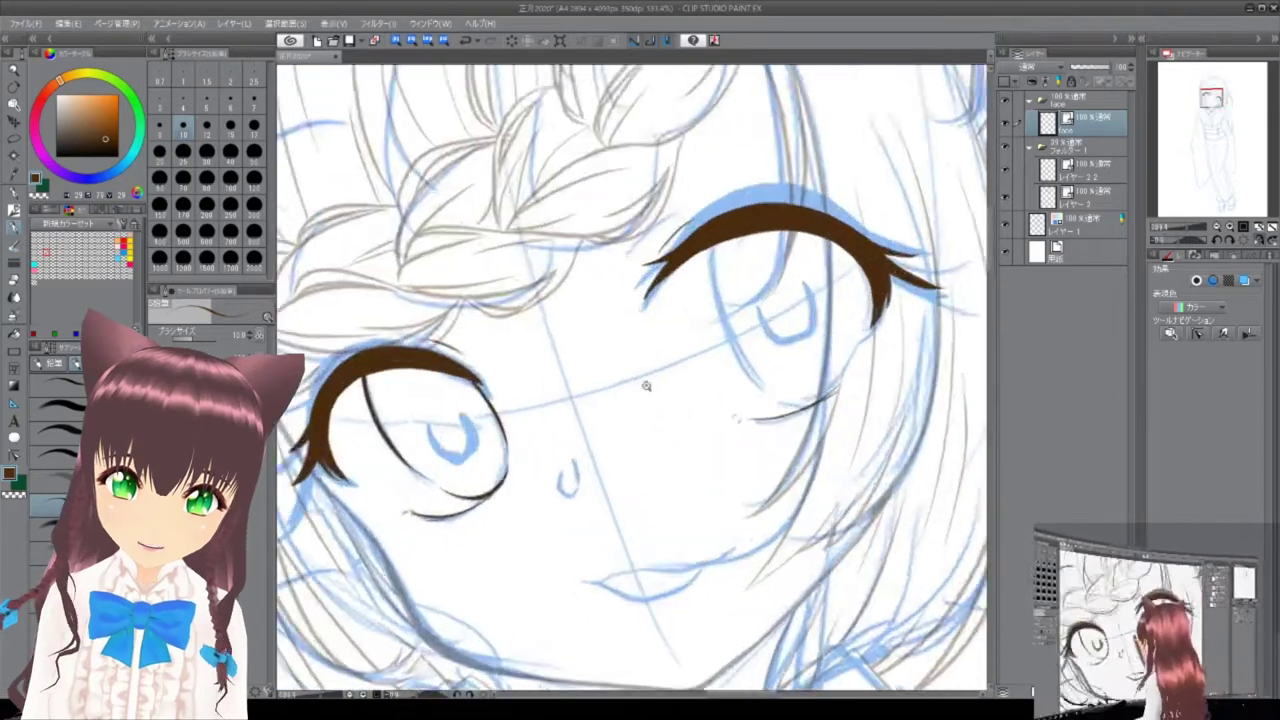
pyautogui.scroll(-8, 700, 485)
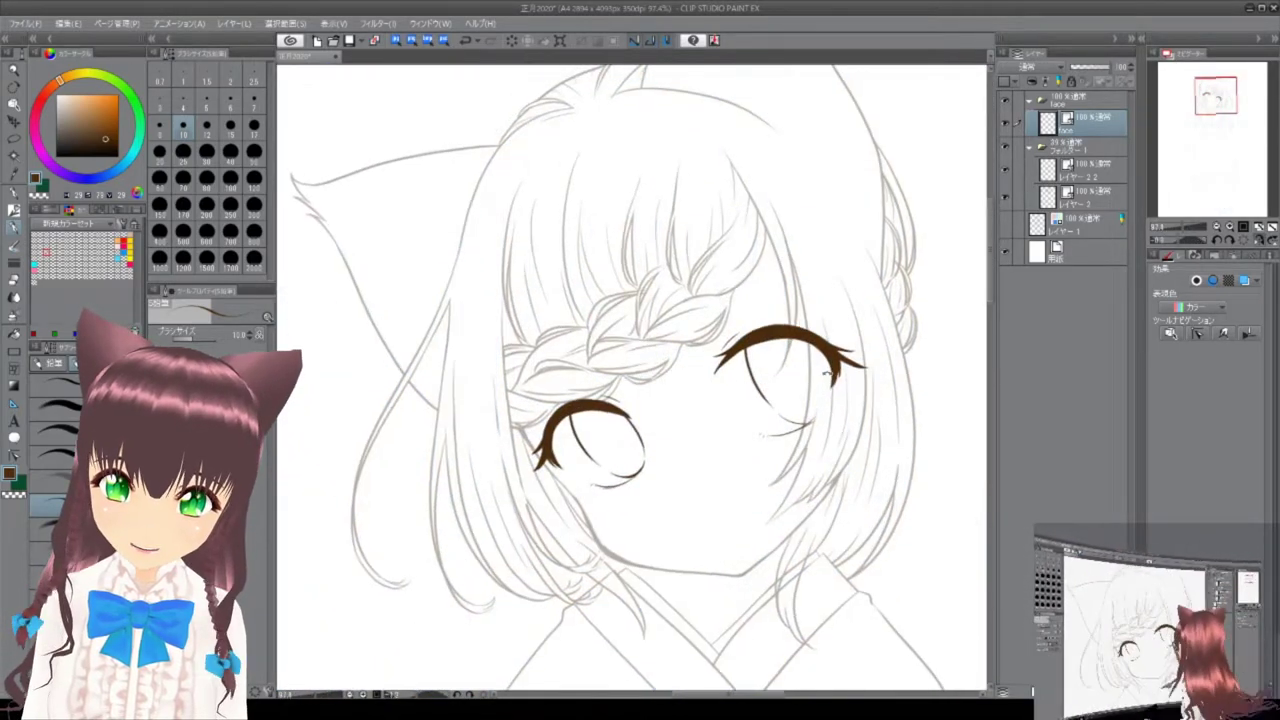
pyautogui.scroll(8, 826, 373)
pyautogui.scroll(3, 793, 318)
pyautogui.scroll(-10, 743, 270)
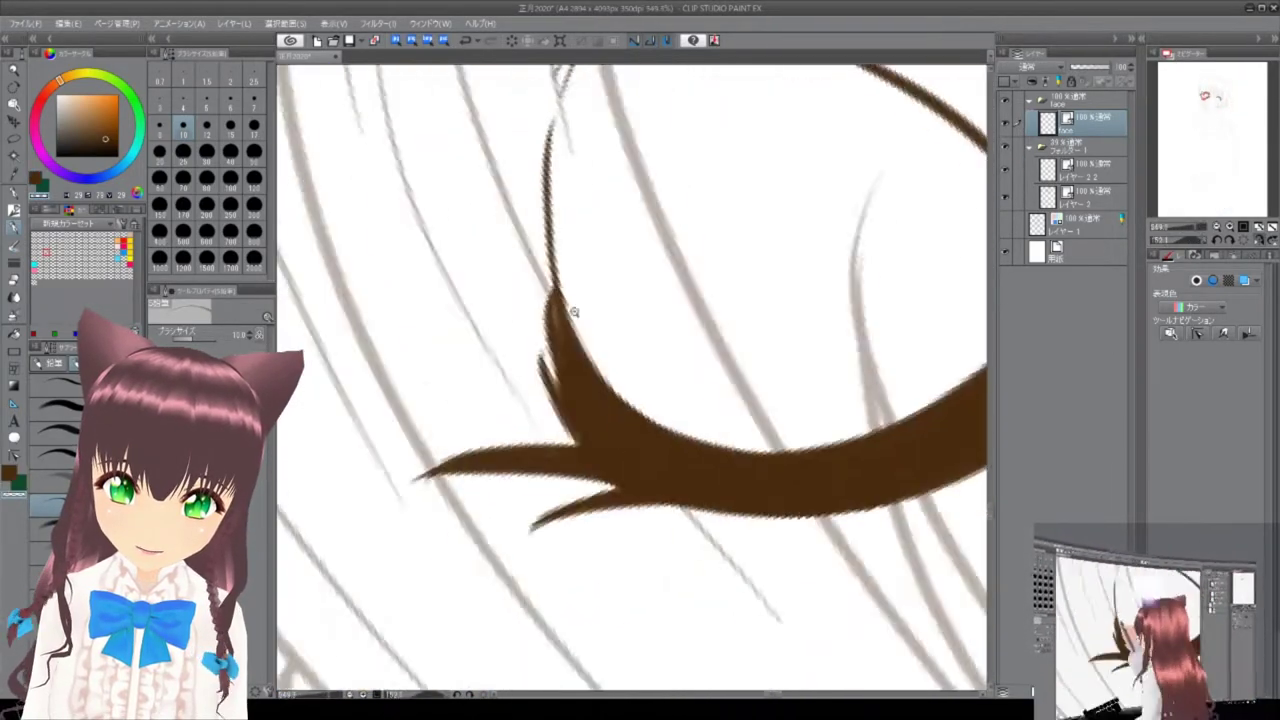
# Ink the wavy smiling mouth line and the small nose over the sketch.
pyautogui.scroll(8, 633, 430)
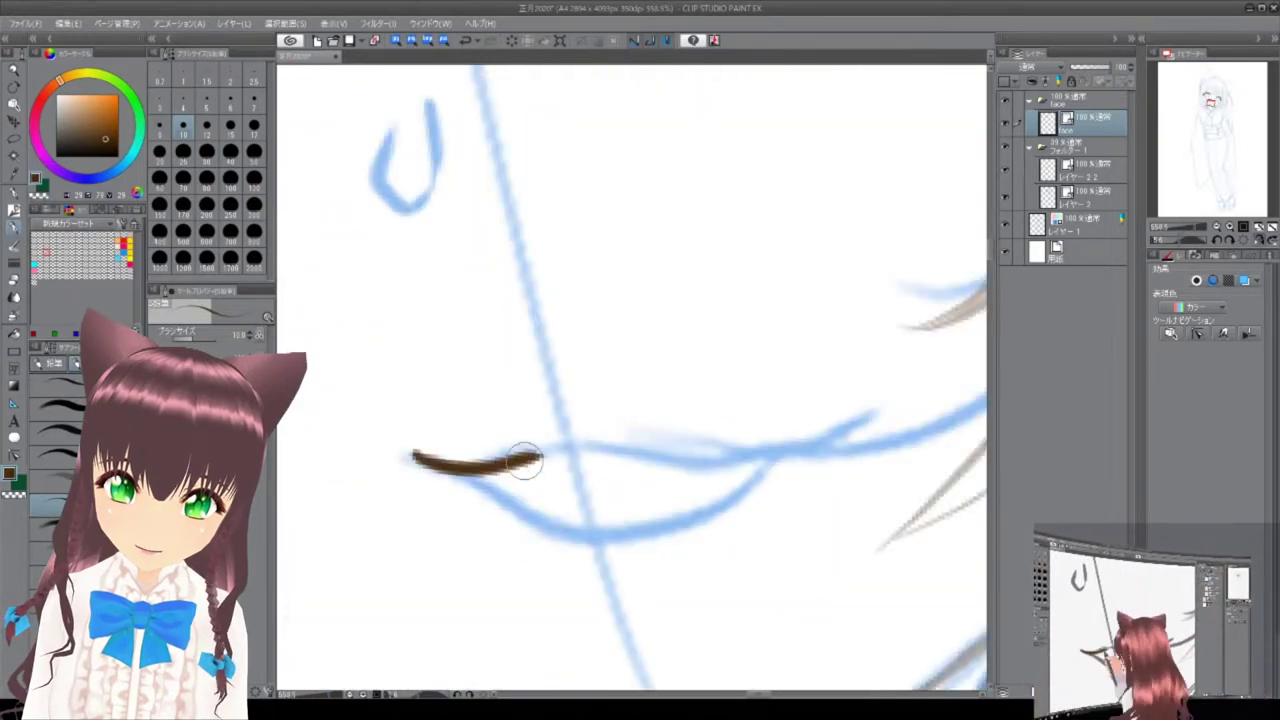
pyautogui.scroll(3, 525, 460)
pyautogui.scroll(-5, 570, 222)
pyautogui.scroll(8, 631, 189)
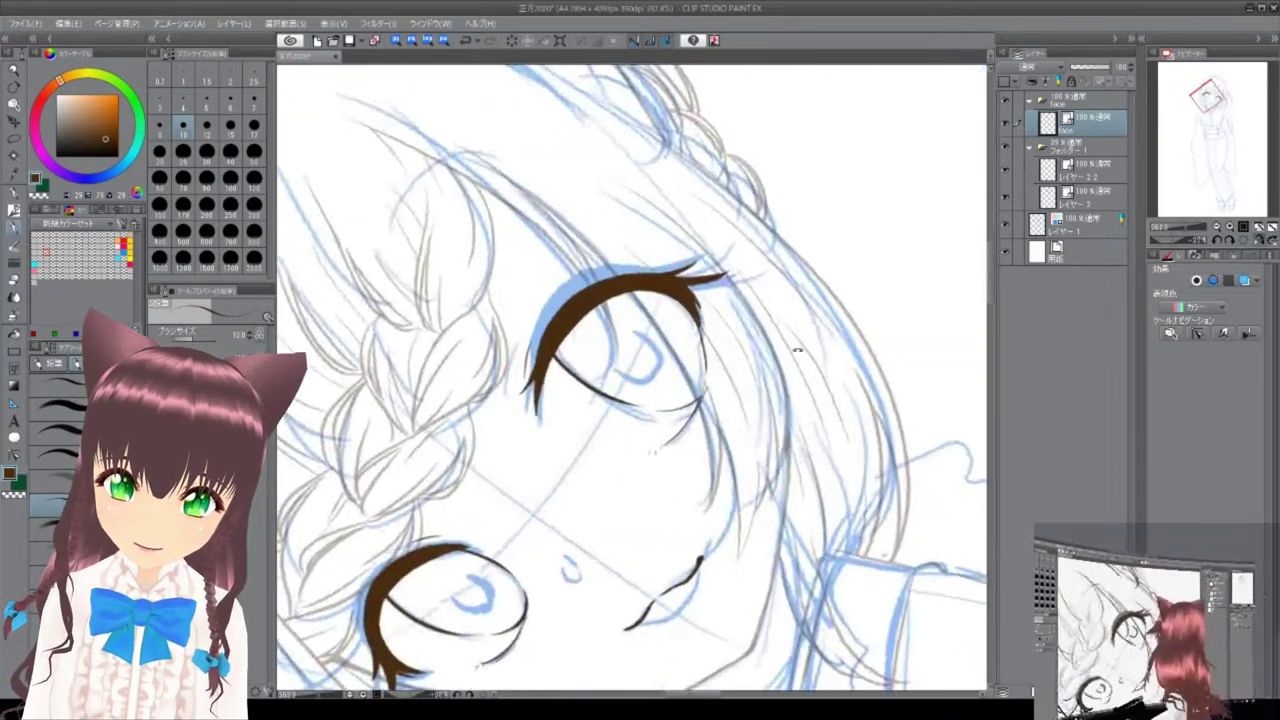
pyautogui.scroll(-10, 557, 323)
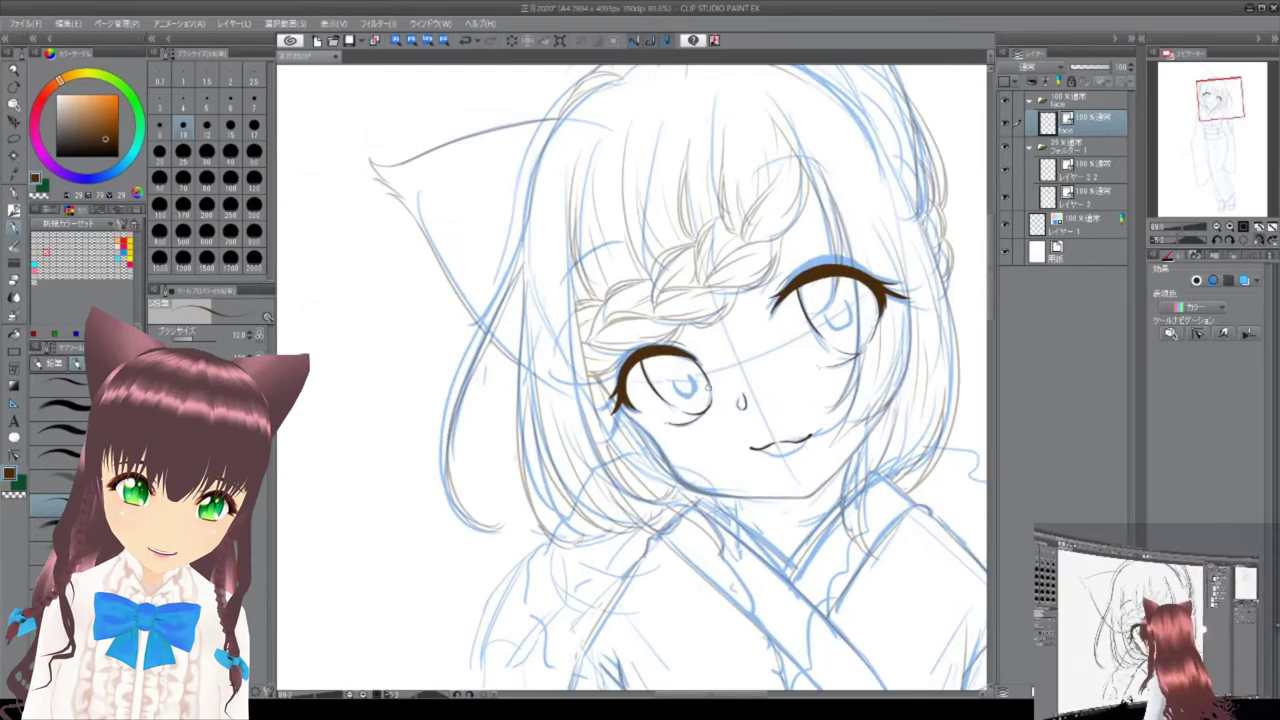
pyautogui.press('m')
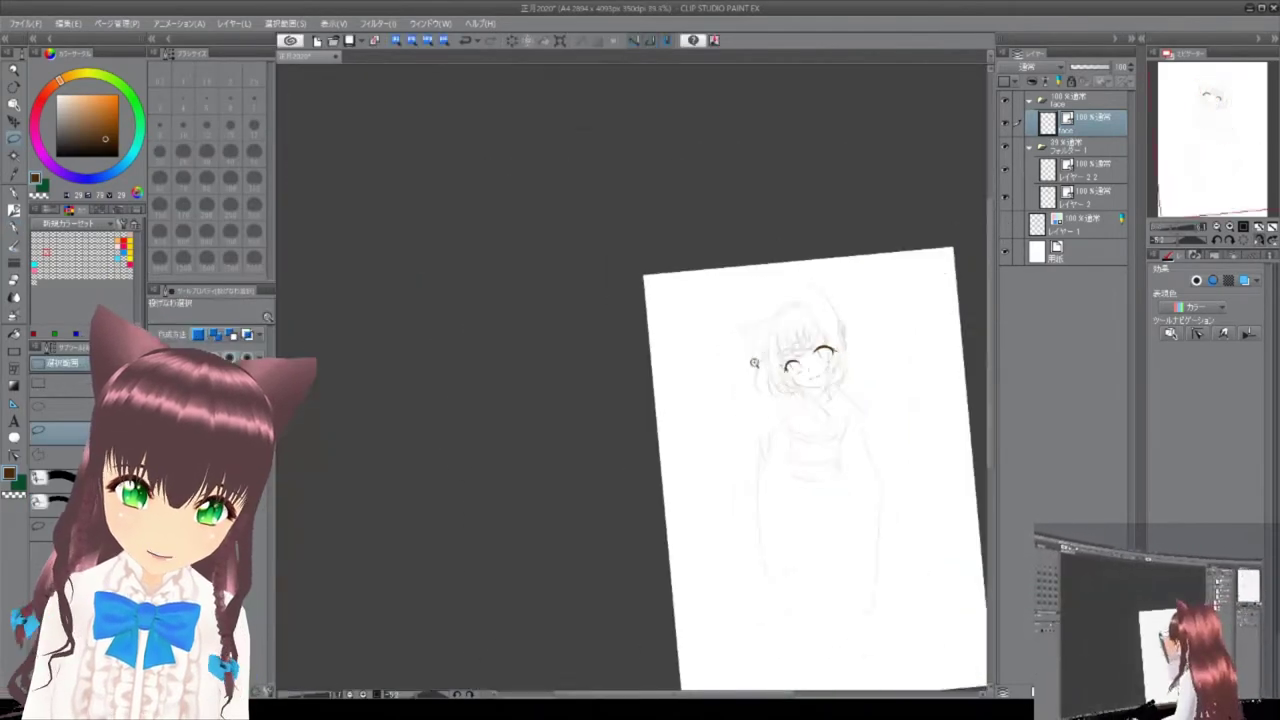
# Ink the curved, tapered eyebrow above the eye crossed by the bangs, reworking the stroke along the sketch.
pyautogui.scroll(8, 630, 380)
pyautogui.scroll(3, 527, 271)
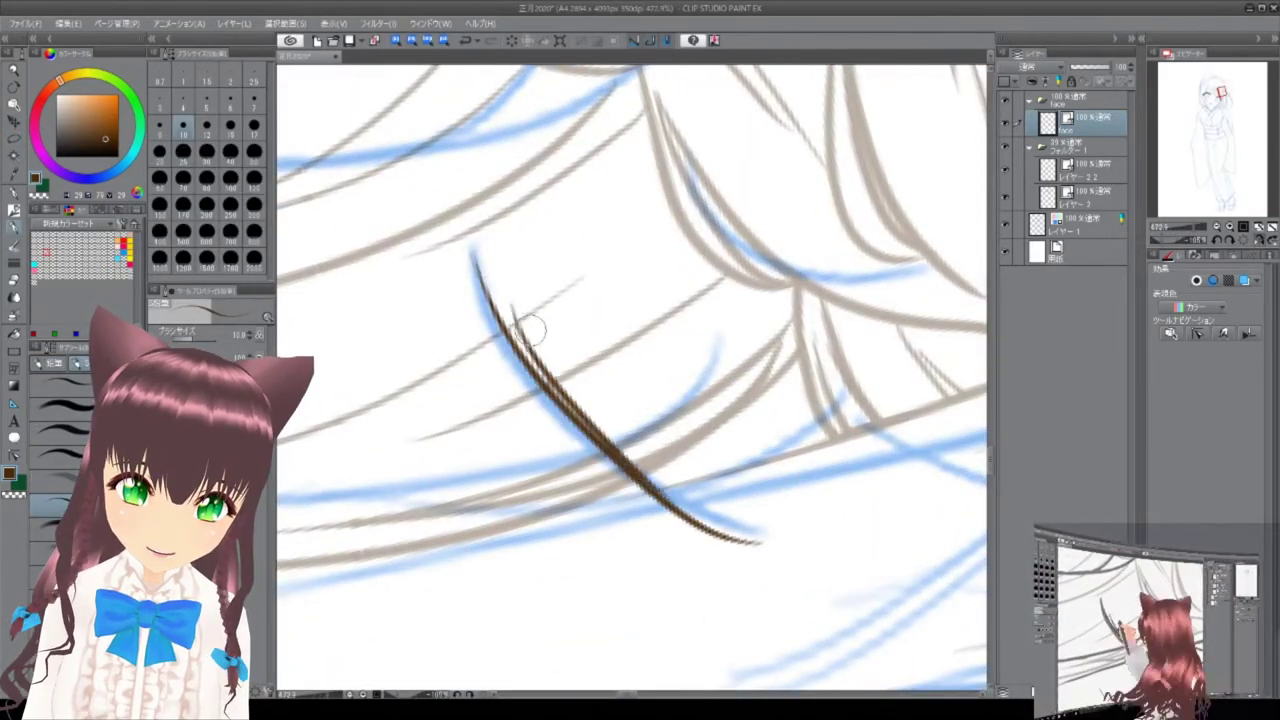
pyautogui.scroll(-6, 743, 308)
pyautogui.scroll(4, 679, 182)
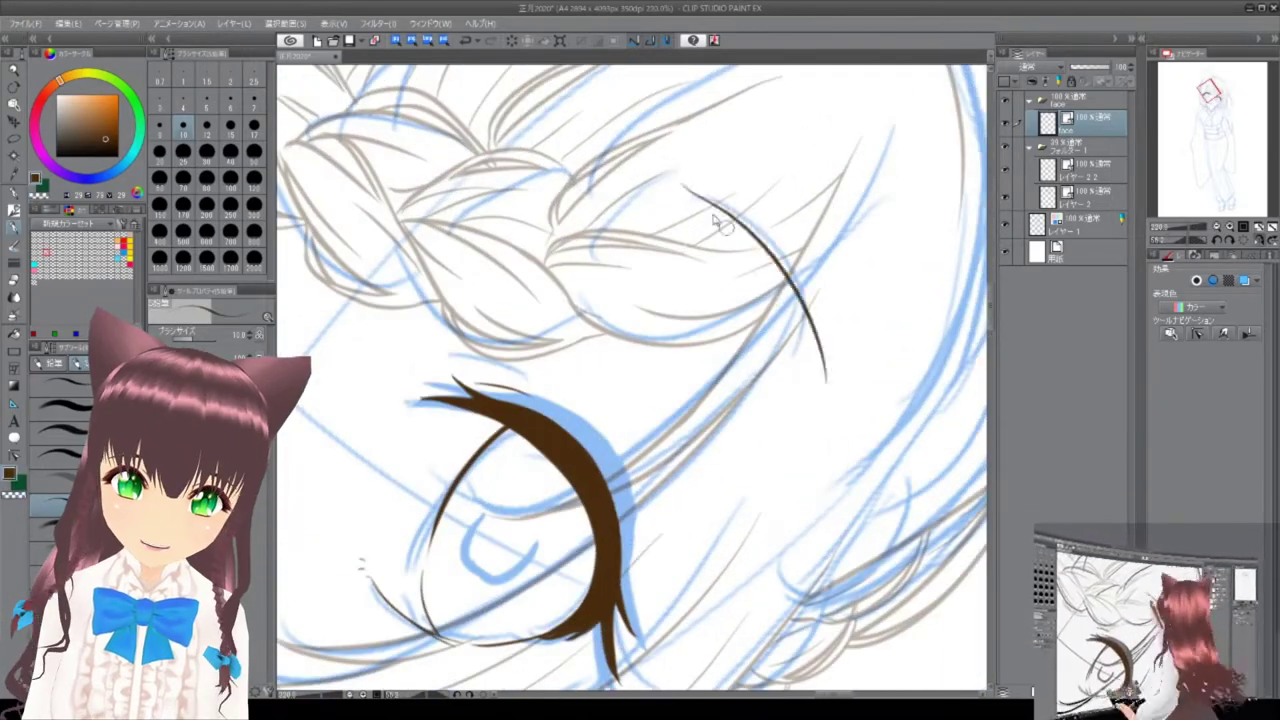
pyautogui.scroll(-4, 706, 202)
pyautogui.moveTo(695, 220); pyautogui.dragTo(779, 367)
pyautogui.scroll(3, 737, 277)
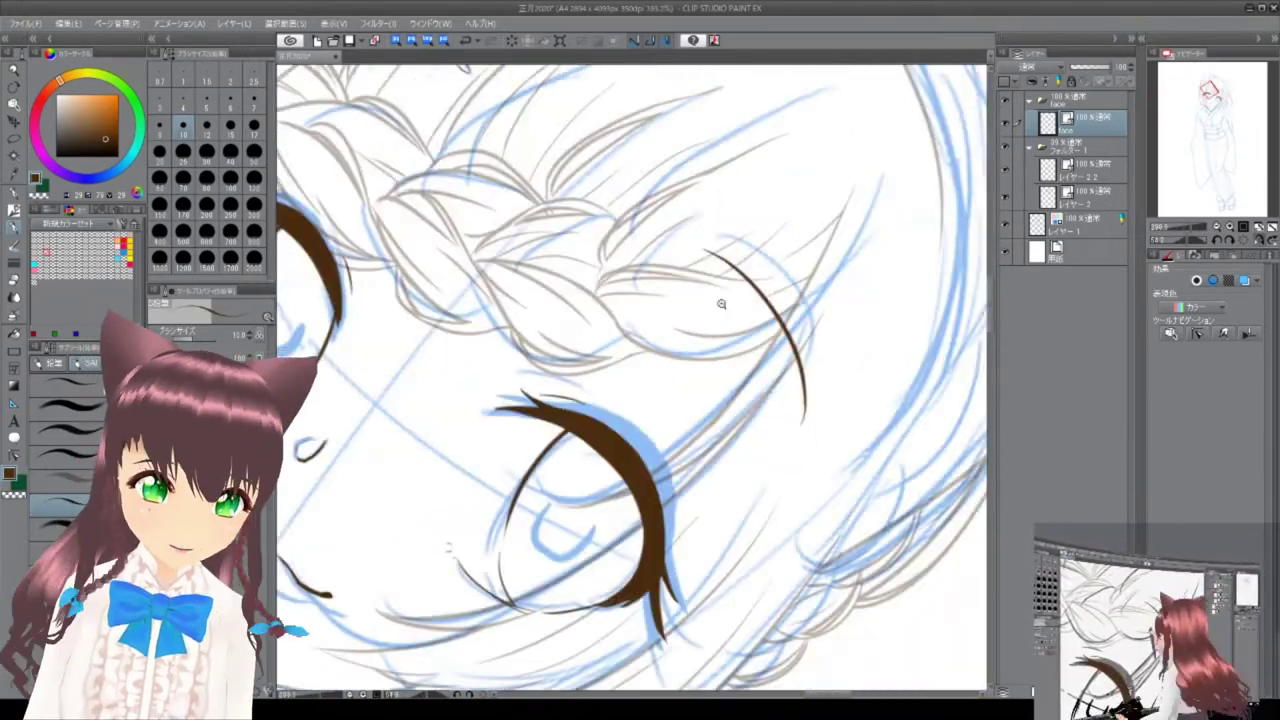
pyautogui.scroll(-3, 793, 419)
pyautogui.moveTo(793, 419); pyautogui.dragTo(600, 320)
pyautogui.scroll(2, 575, 300)
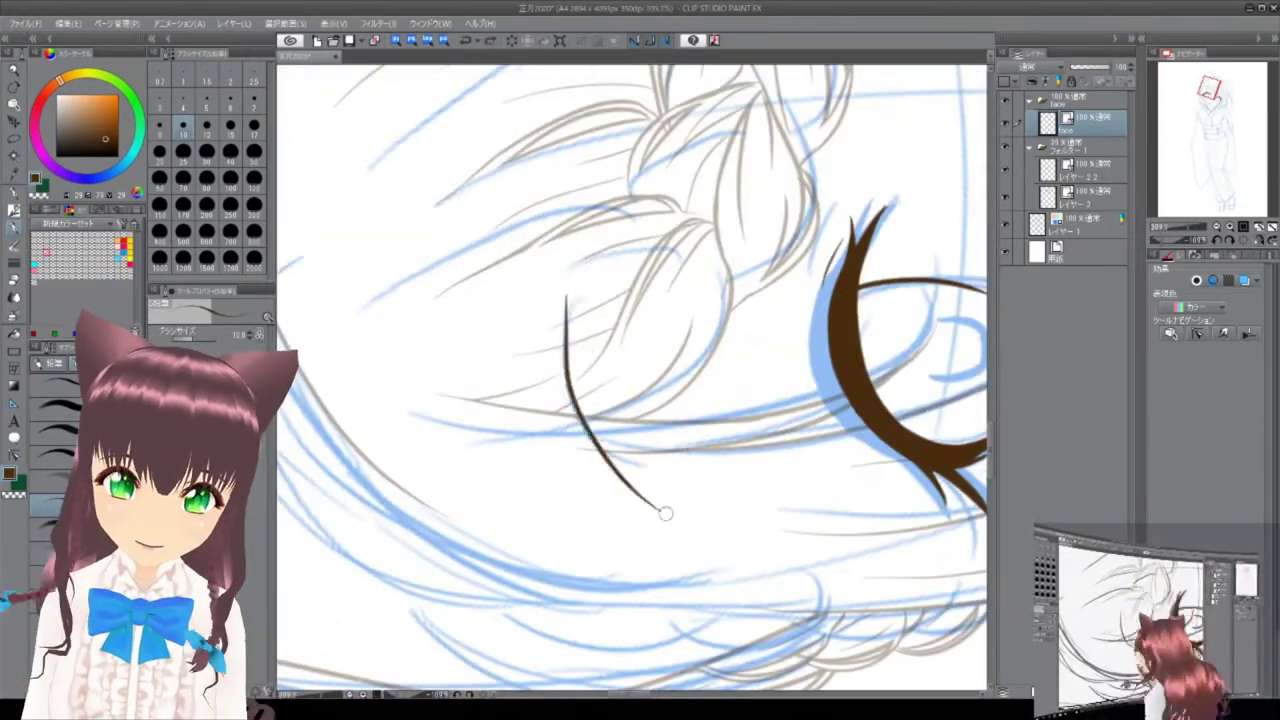
# Ink the matching thin eyebrow above the eye beside the braid.
pyautogui.scroll(2, 597, 313)
pyautogui.scroll(-3, 620, 260)
pyautogui.scroll(3, 657, 214)
pyautogui.scroll(-4, 657, 214)
# Lasso the eyebrows and reposition them with a free transform on the forehead, then clear the selection.
pyautogui.moveTo(770, 330); pyautogui.dragTo(860, 345)
pyautogui.hotkey('ctrl', 't')
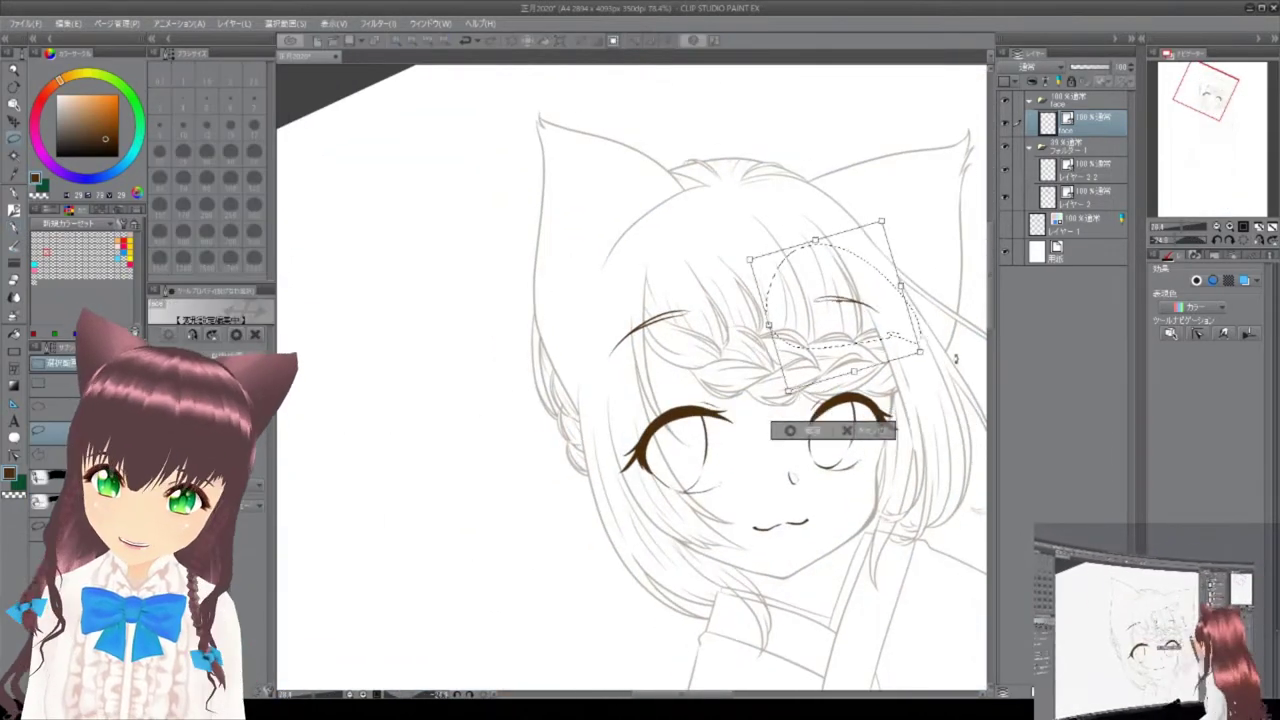
pyautogui.moveTo(830, 440); pyautogui.dragTo(736, 293)
pyautogui.press('Return')
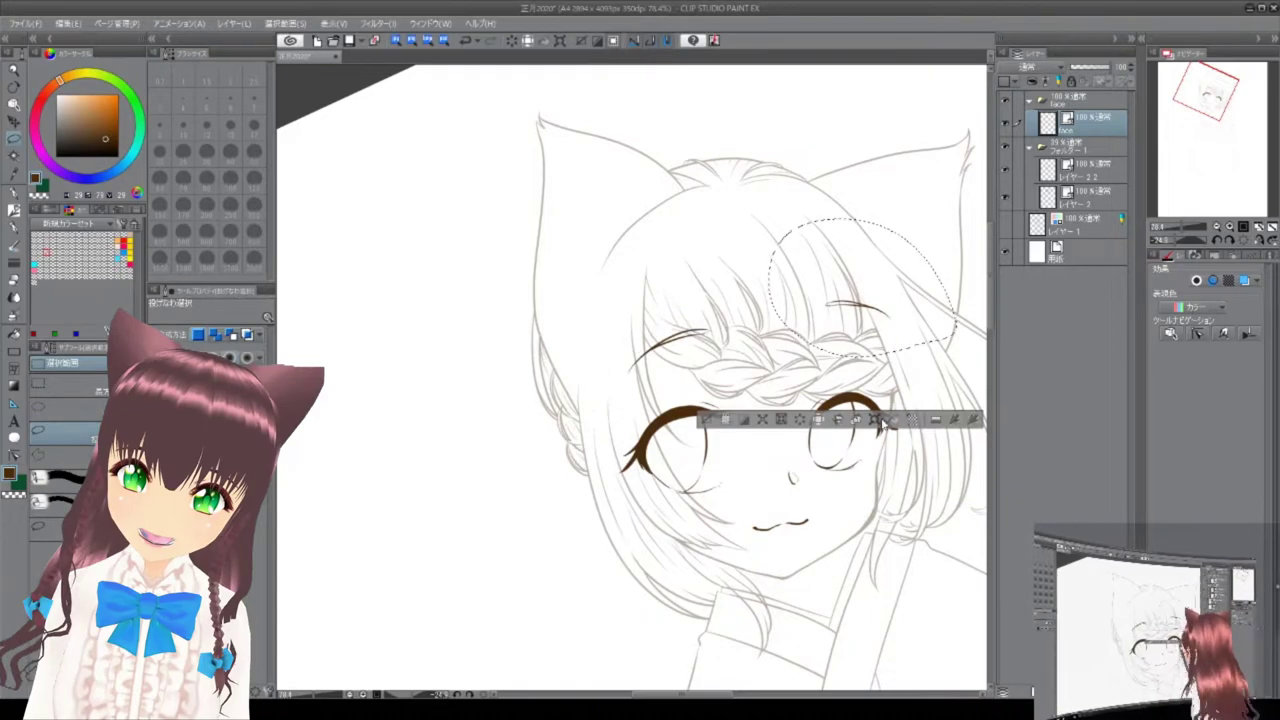
pyautogui.scroll(-4, 720, 400)
pyautogui.hotkey('ctrl', 'd')
# Add a new layer at the top of the line-art folder and restore the folder's opacity to 100%.
pyautogui.moveTo(1010, 172); pyautogui.dragTo(735, 312)
pyautogui.hotkey('ctrl', 'shift', 'n')
pyautogui.press('p')
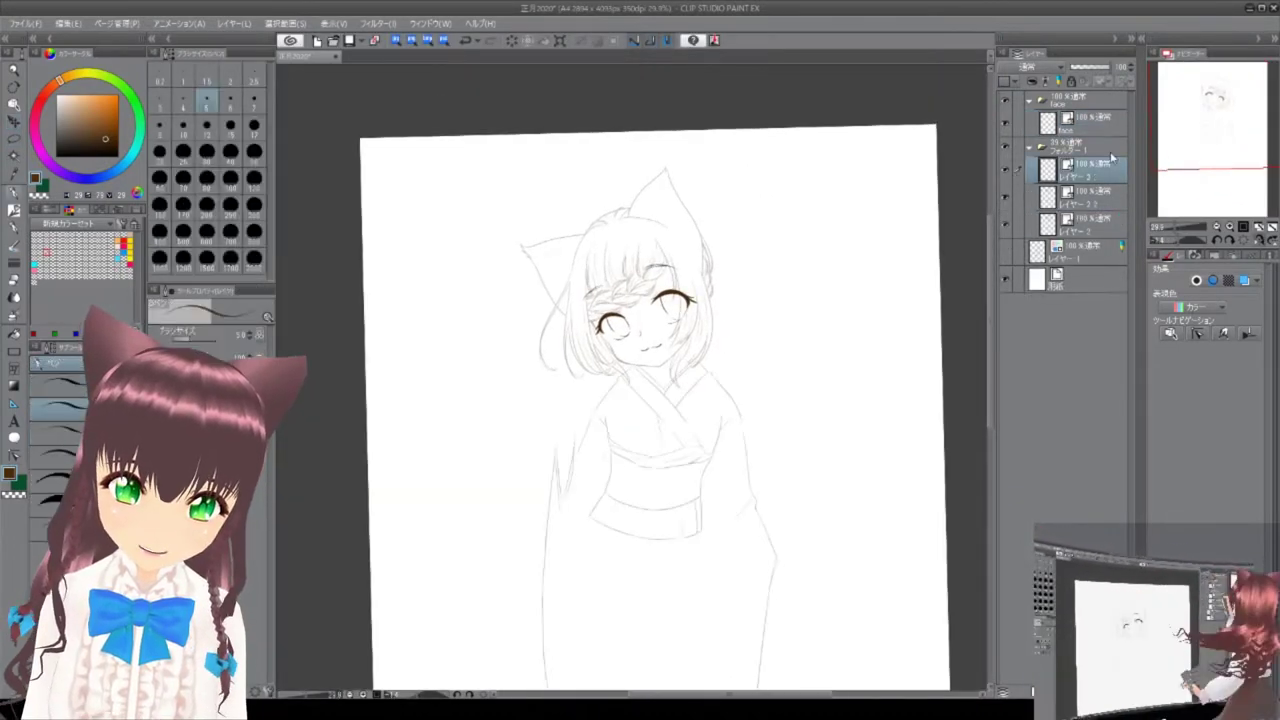
pyautogui.scroll(5, 687, 244)
pyautogui.scroll(-5, 687, 244)
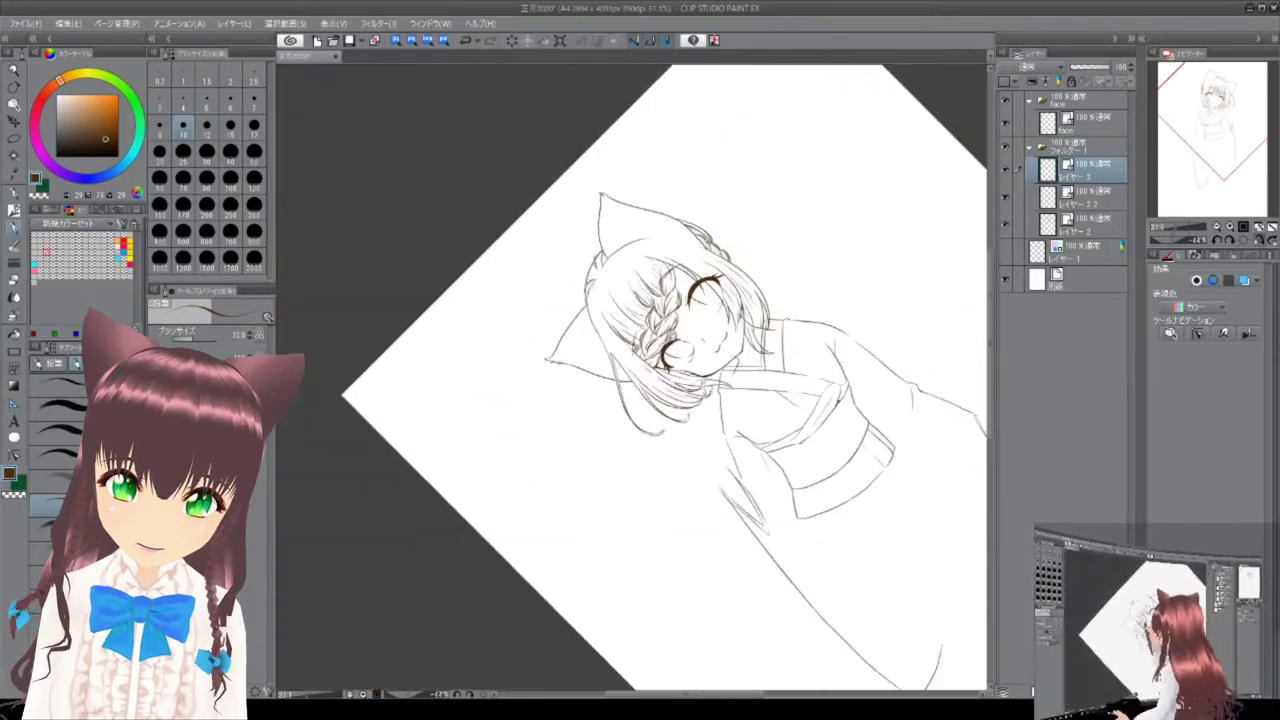
# Erase the overlapping line ends around the hair and kimono collar, hiding the hair and sketch layers as needed.
pyautogui.click(1265, 241)
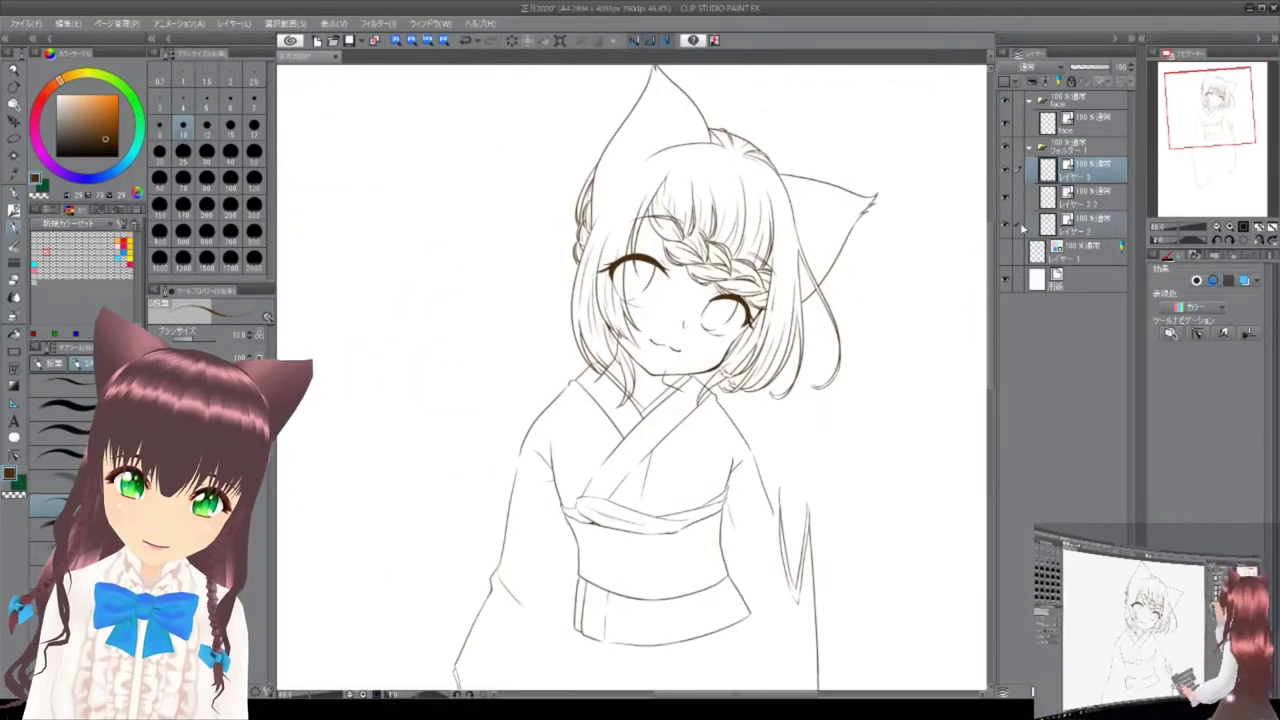
pyautogui.scroll(5, 675, 287)
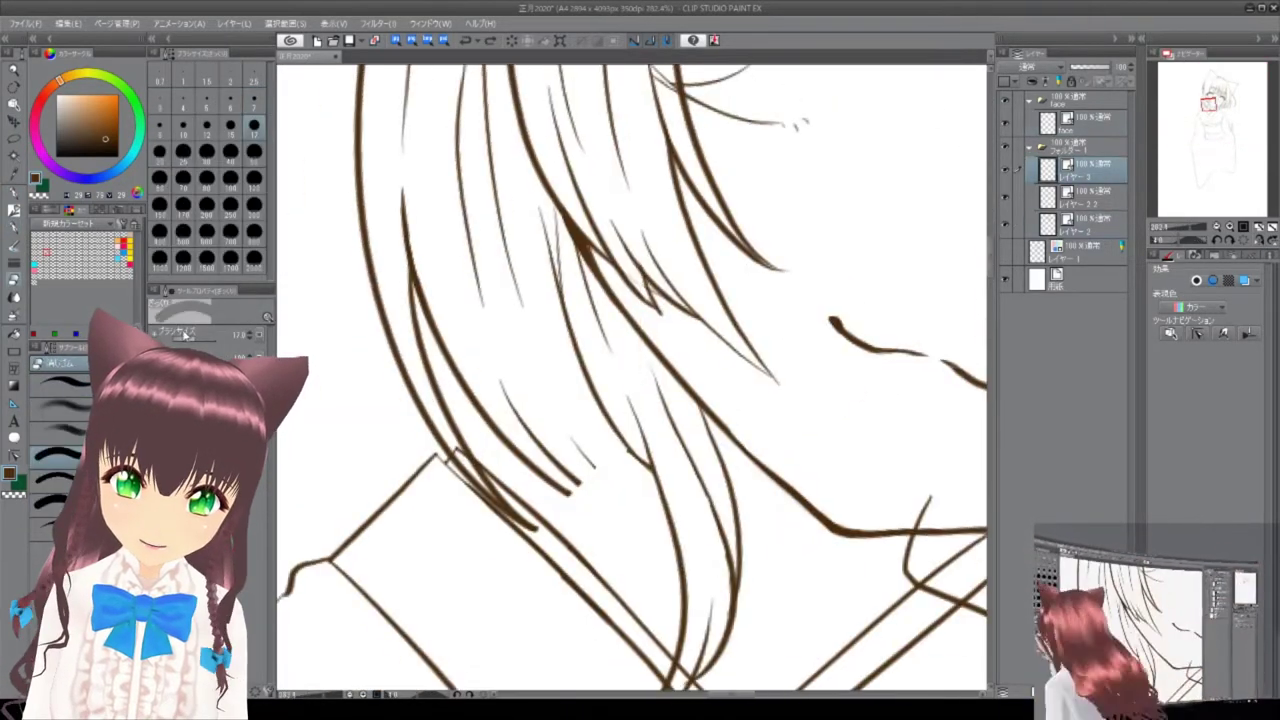
pyautogui.scroll(4, 811, 370)
pyautogui.scroll(-5, 811, 370)
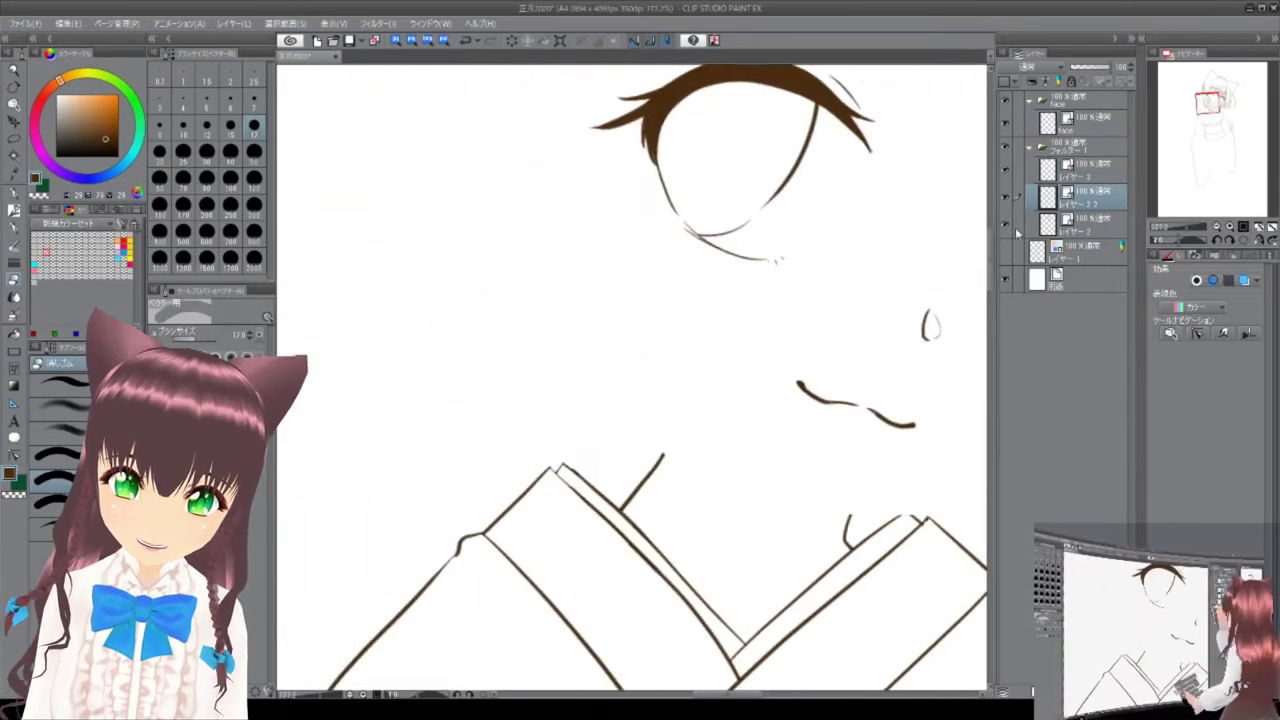
pyautogui.scroll(-6, 644, 408)
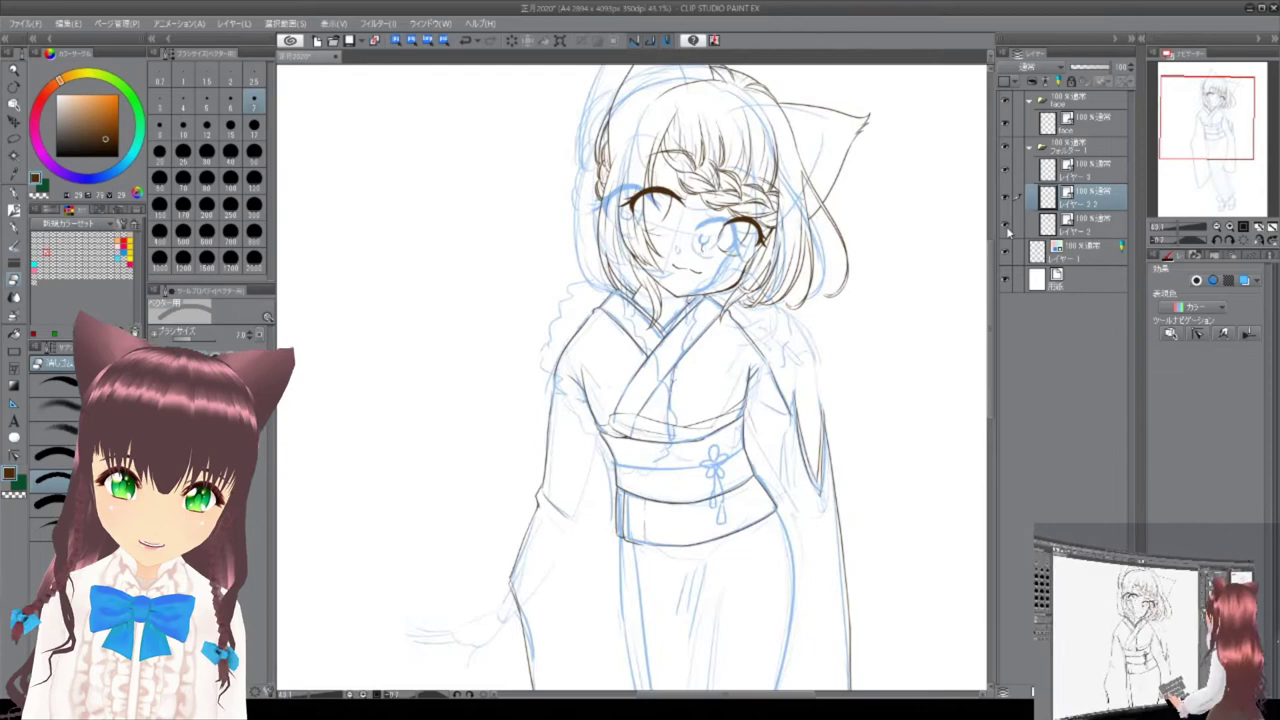
# Lock the hair line layer and ink the long kimono skirt edge running from the obi behind the long sleeve.
pyautogui.scroll(-3, 377, 360)
pyautogui.scroll(5, 377, 360)
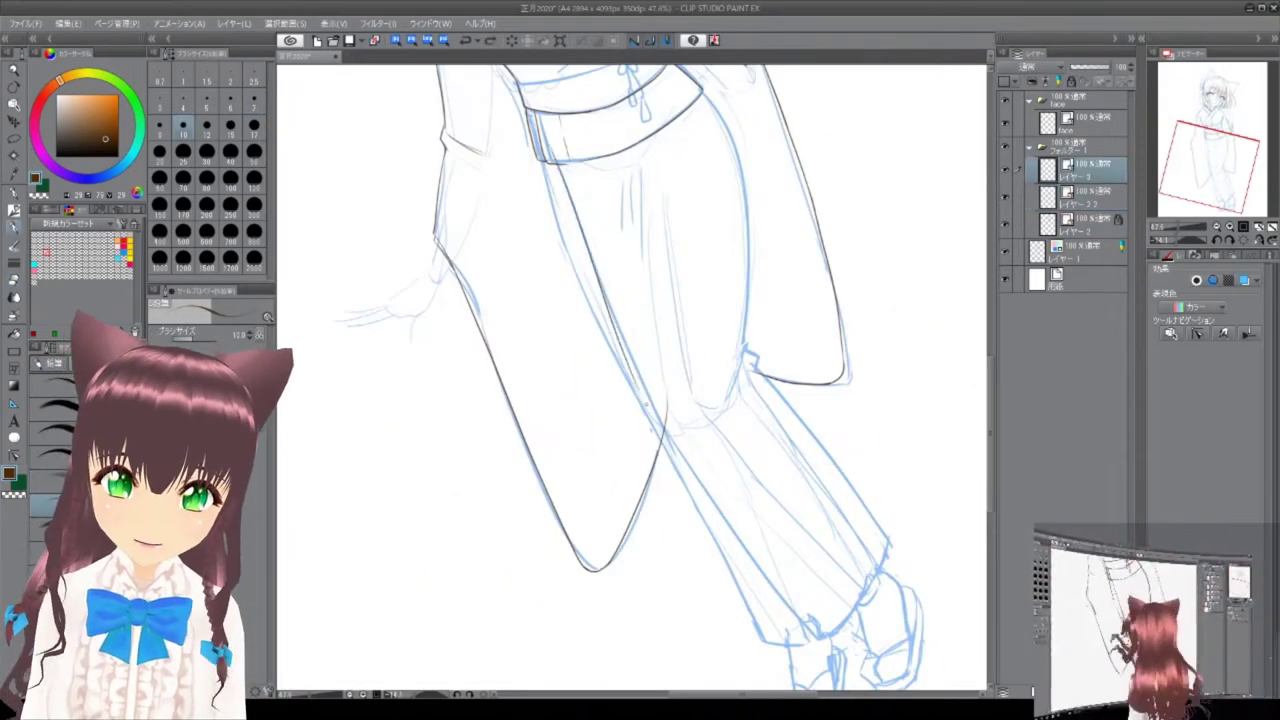
# Ink the curved hip line from the obi to the small stepped fold beside the sleeve, undoing an unsatisfactory stroke.
pyautogui.scroll(2, 663, 307)
pyautogui.scroll(2, 656, 296)
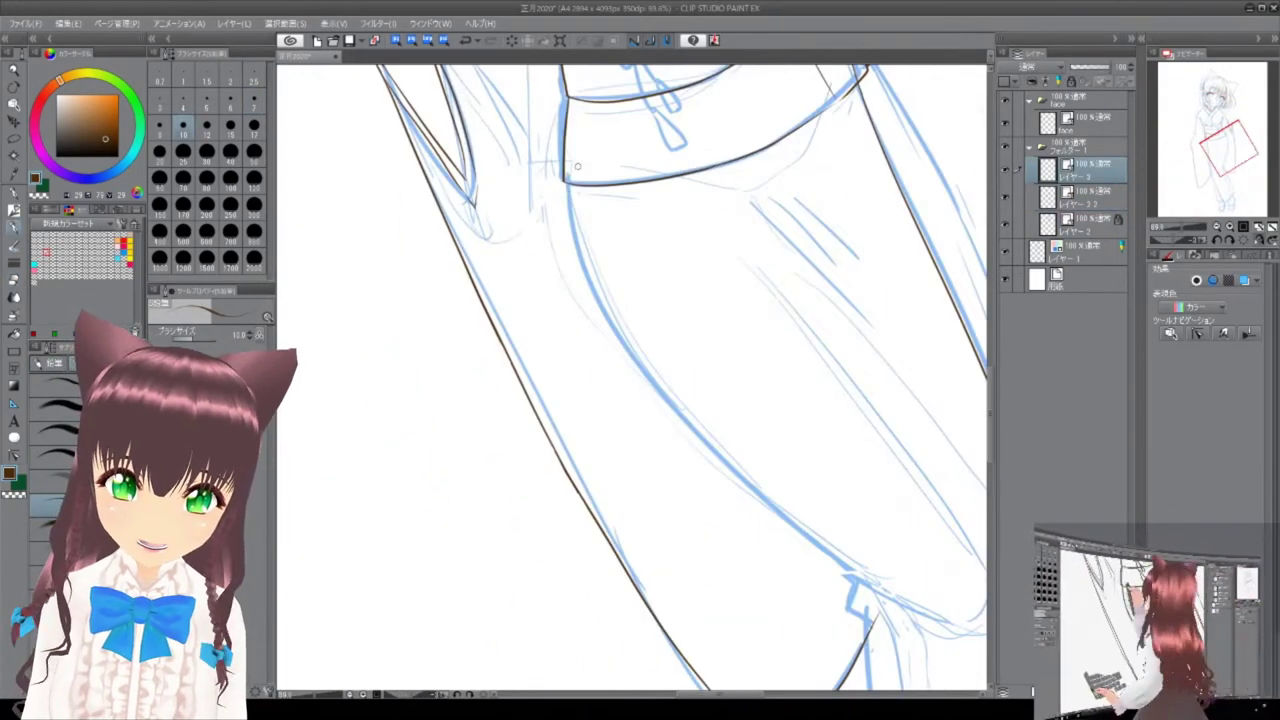
pyautogui.moveTo(571, 161); pyautogui.dragTo(592, 285)
pyautogui.scroll(3, 592, 285)
pyautogui.hotkey('ctrl', 'z')
pyautogui.scroll(-1, 880, 334)
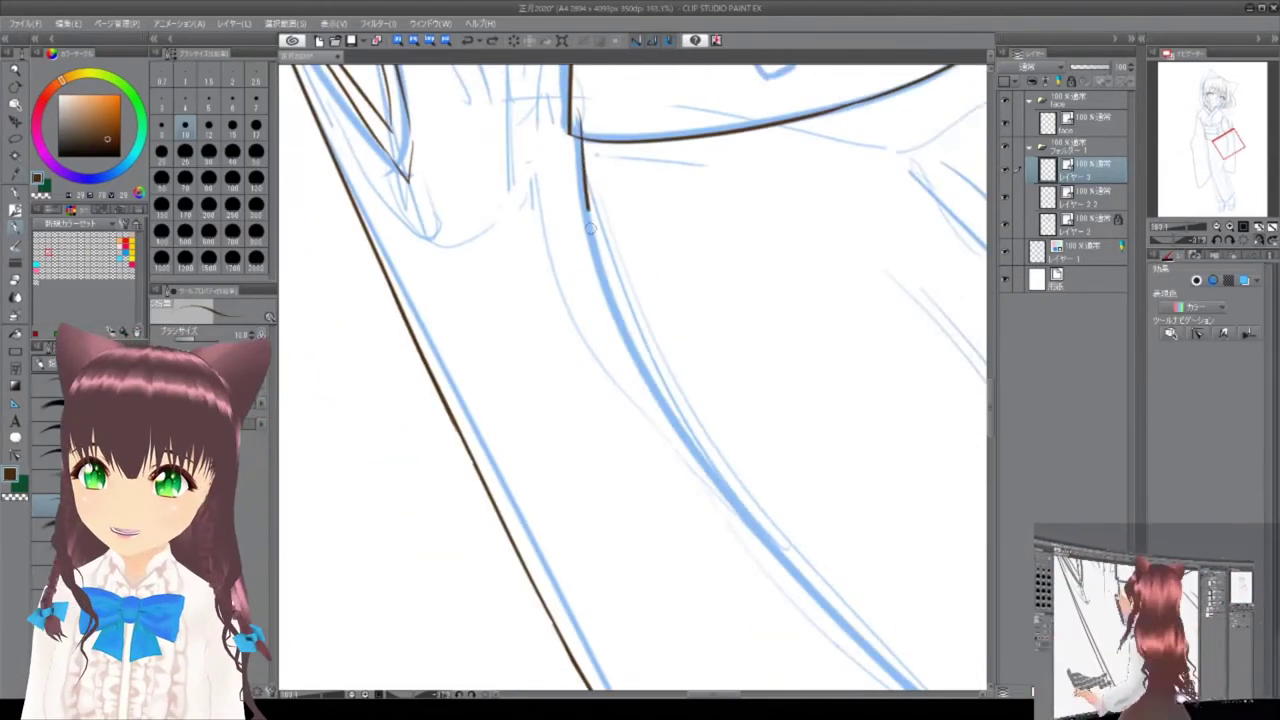
pyautogui.scroll(-3, 745, 516)
pyautogui.scroll(2, 745, 516)
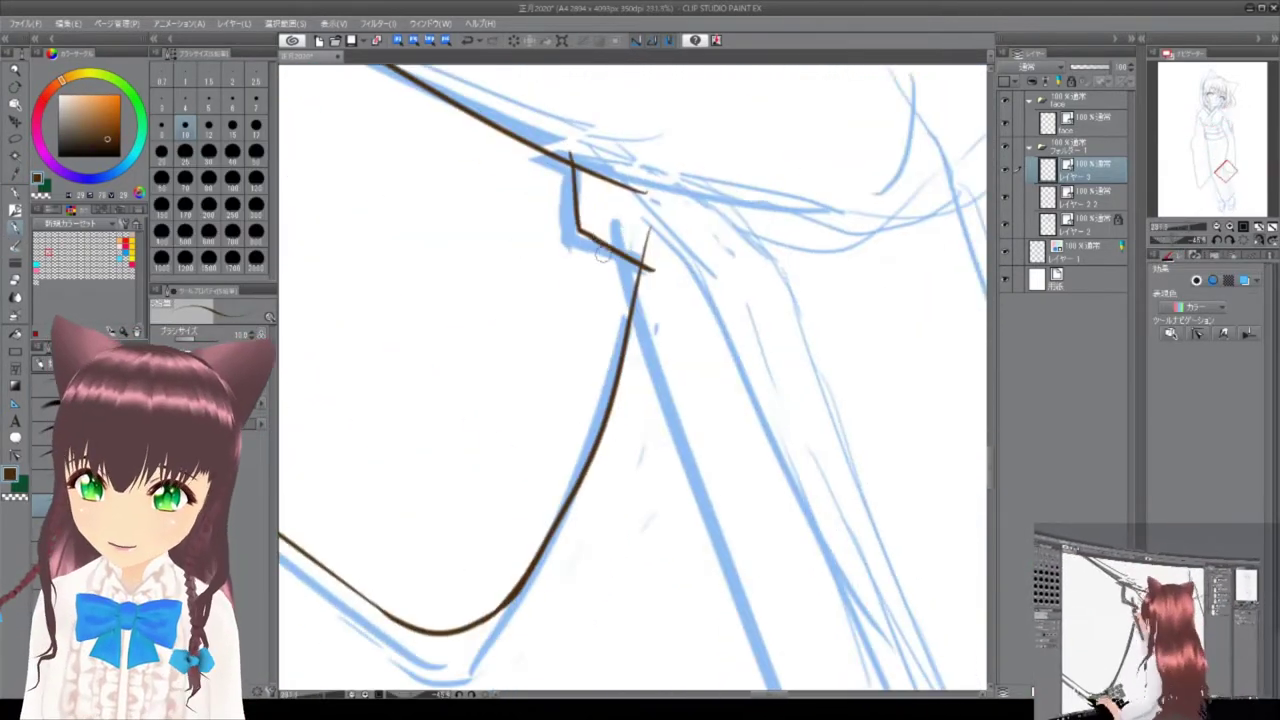
# Ink the long lower edges of the kimono skirt from the stepped fold toward the hem and feet.
pyautogui.scroll(-3, 501, 201)
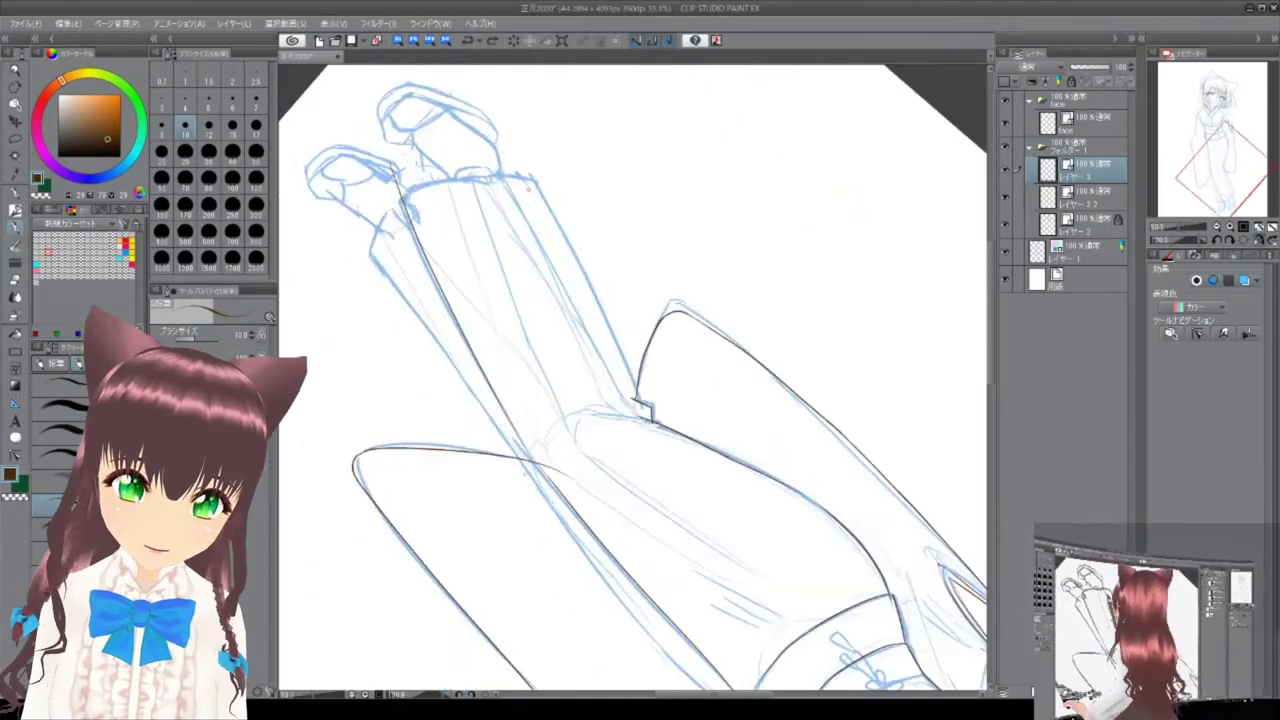
pyautogui.scroll(5, 645, 410)
pyautogui.hotkey('alt', ']')
pyautogui.scroll(6, 655, 425)
pyautogui.scroll(-15, 651, 425)
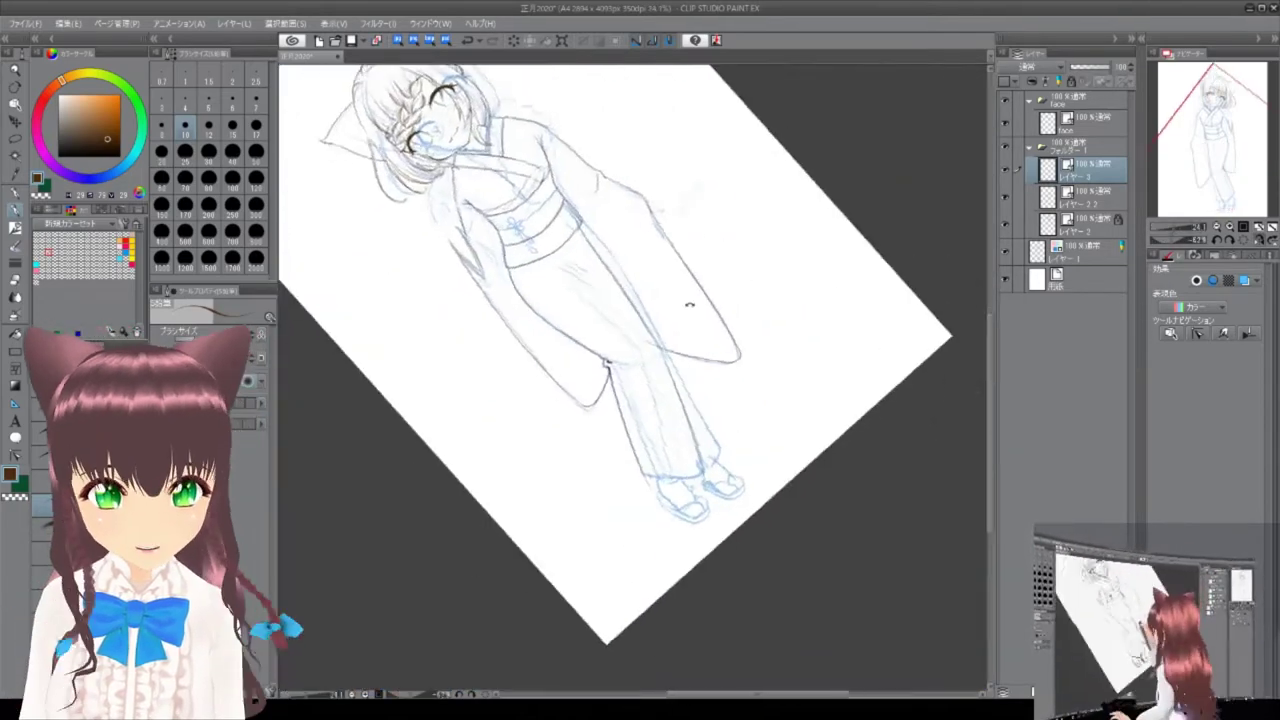
pyautogui.scroll(5, 686, 317)
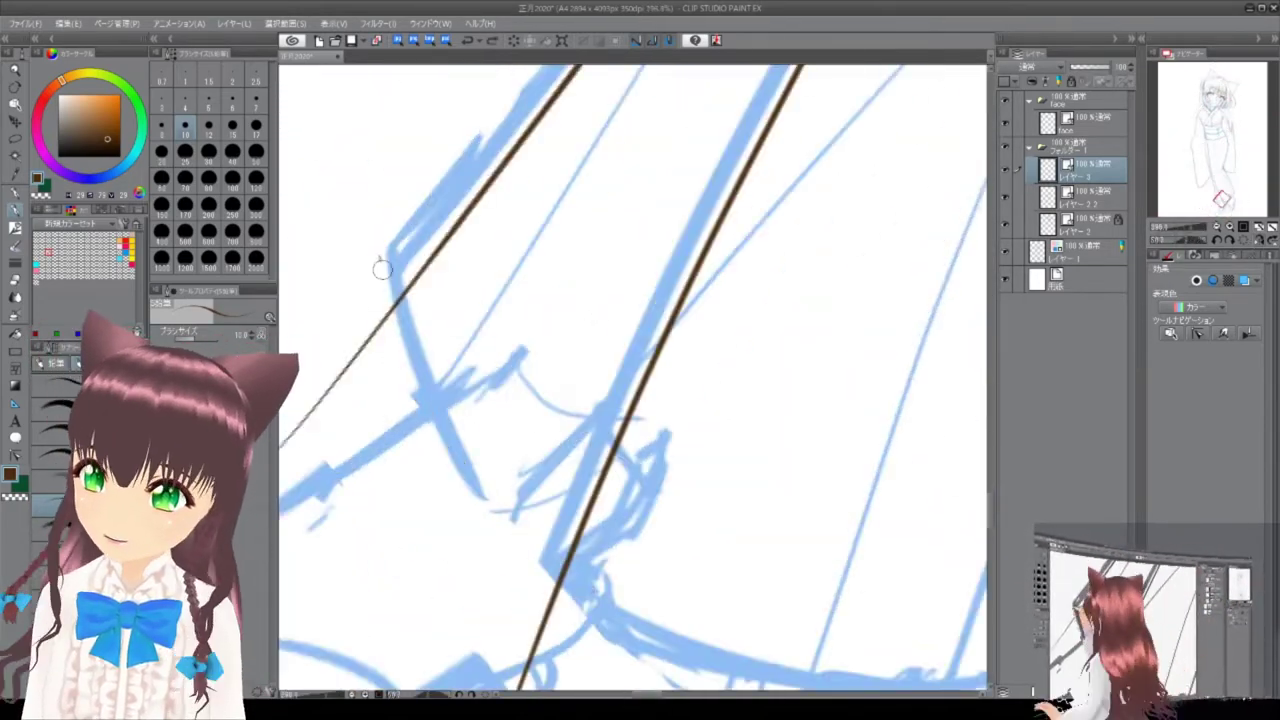
# Ink the curved hem line across the bottom of the kimono skirt above the feet.
pyautogui.scroll(-3, 418, 374)
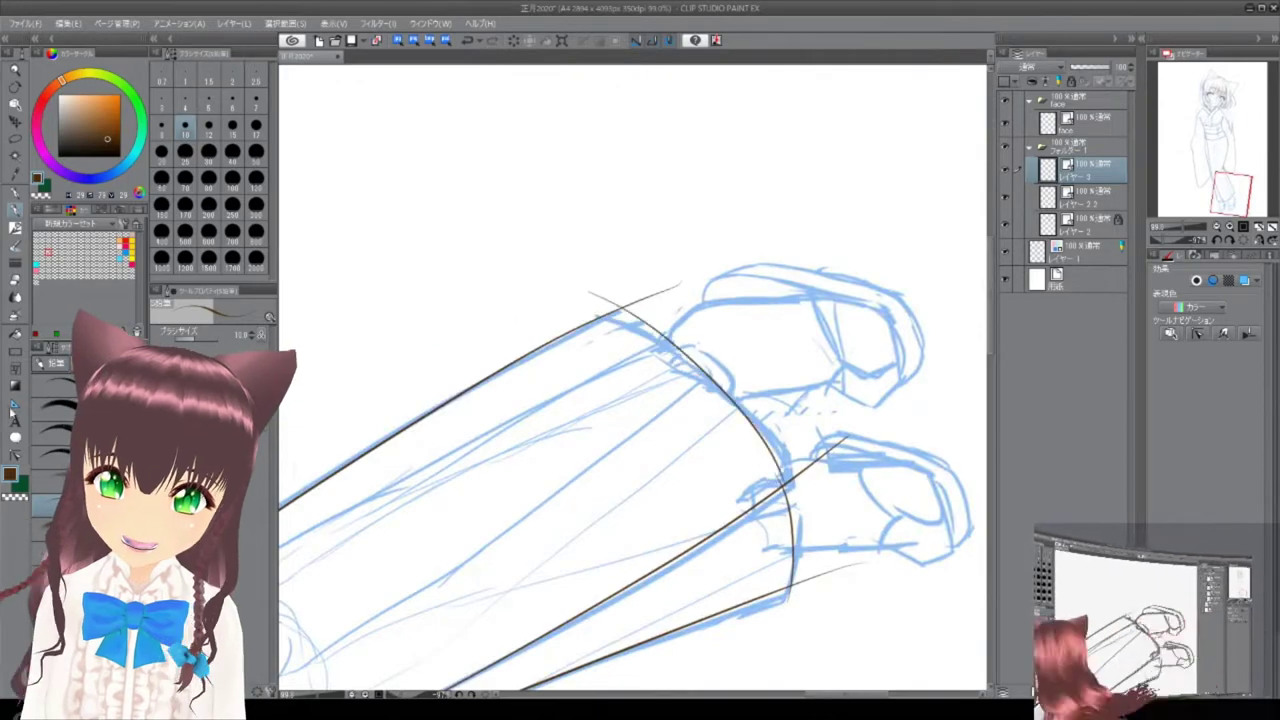
pyautogui.press('[')
pyautogui.press('[')
pyautogui.scroll(-2, 739, 356)
pyautogui.press('^')
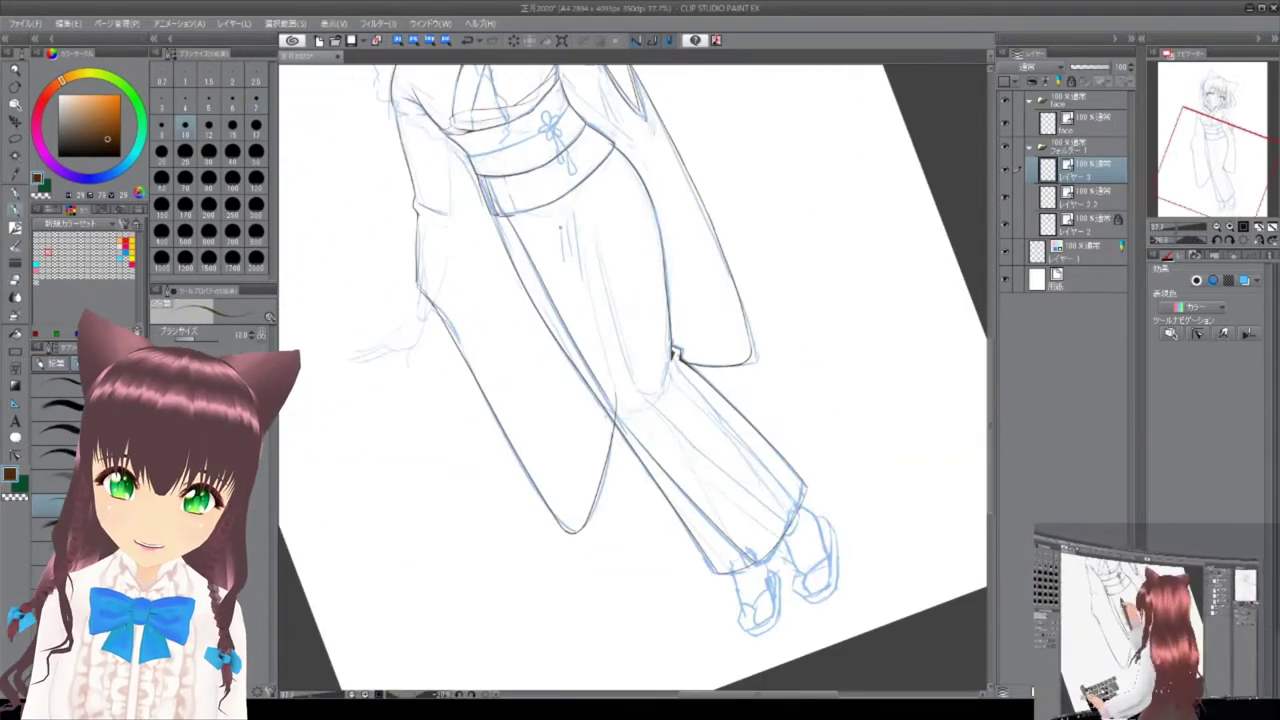
# Ink the V-shaped sandal strap and the toe outlines of the foot under the skirt's outer hem corner.
pyautogui.scroll(5, 686, 434)
pyautogui.moveTo(580, 380)
pyautogui.mouseDown()
pyautogui.moveTo(563, 523)
pyautogui.moveTo(871, 171)
pyautogui.mouseUp()
pyautogui.moveTo(590, 220)
pyautogui.mouseDown()
pyautogui.moveTo(589, 275)
pyautogui.moveTo(746, 477)
pyautogui.mouseUp()
pyautogui.scroll(2, 746, 477)
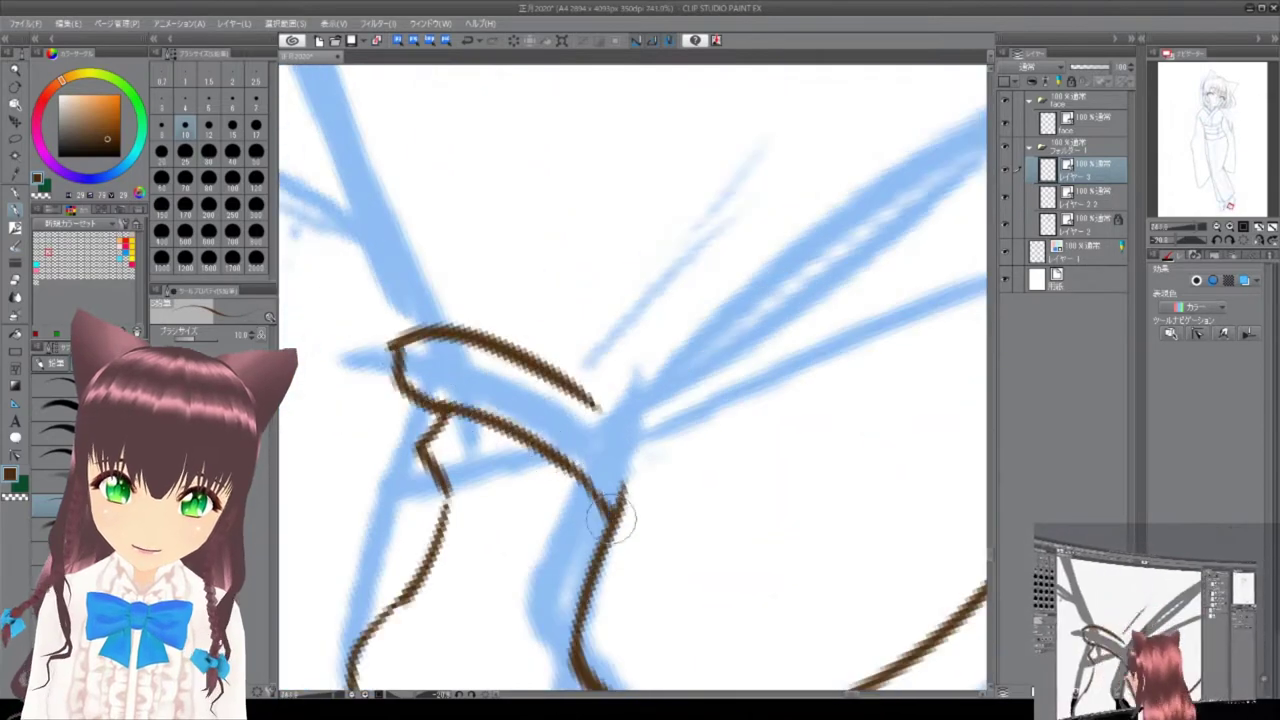
pyautogui.moveTo(410, 140); pyautogui.dragTo(785, 485)
pyautogui.scroll(-2, 503, 181)
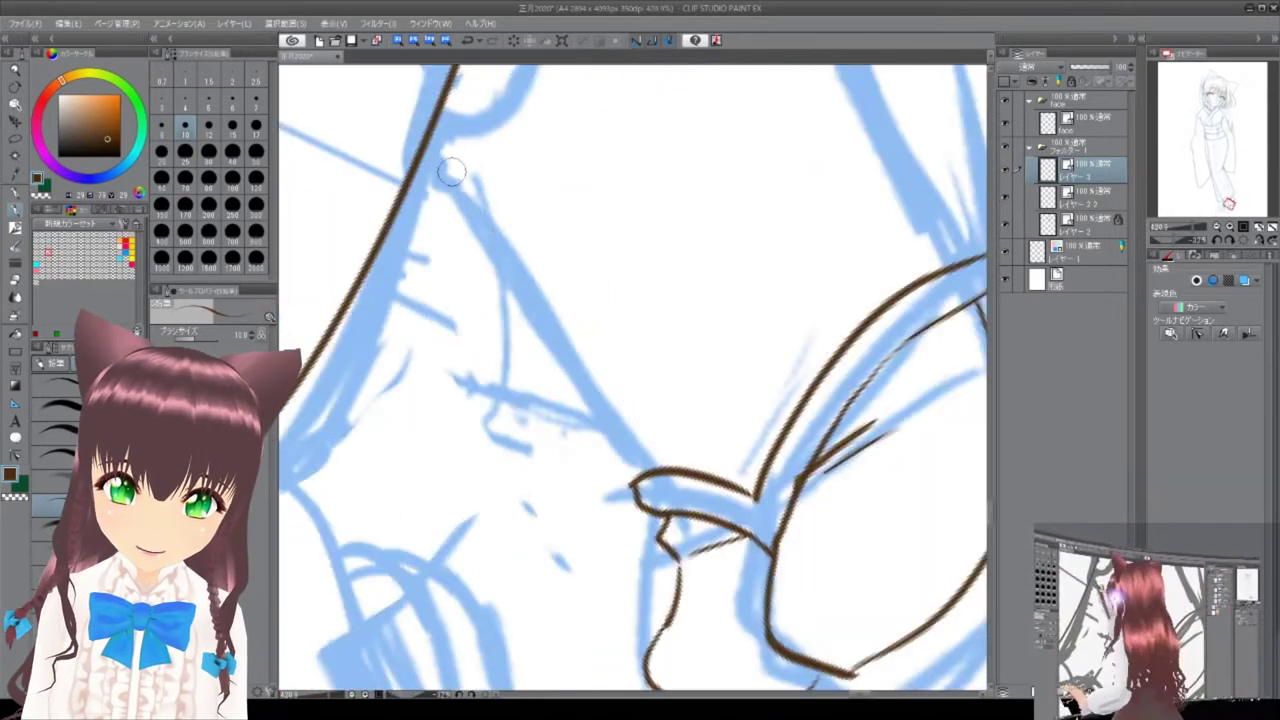
# Erase overlapping line ends around the strapped toes and adjust a selected part of the foot lines with Transform.
pyautogui.scroll(3, 470, 425)
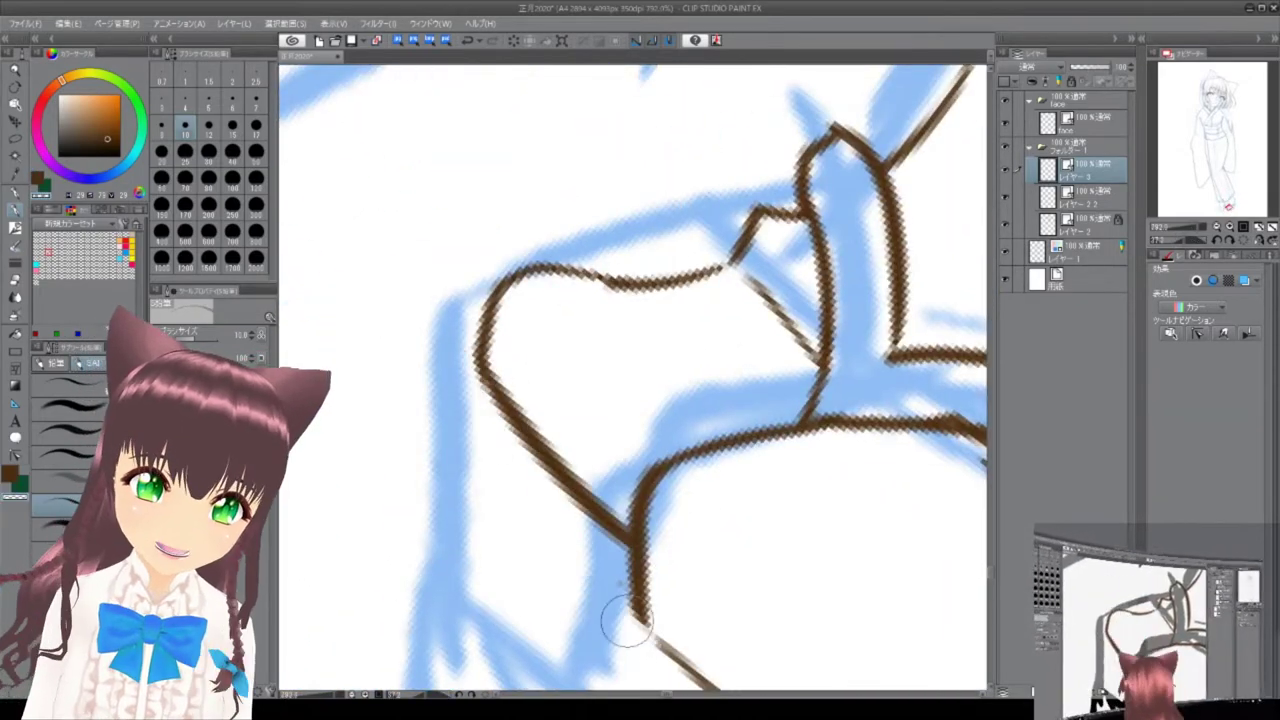
pyautogui.scroll(-3, 627, 622)
pyautogui.scroll(3, 627, 622)
pyautogui.press('m')
pyautogui.moveTo(578, 318)
pyautogui.mouseDown()
pyautogui.moveTo(735, 400)
pyautogui.moveTo(650, 345)
pyautogui.mouseUp()
pyautogui.hotkey('ctrl', 't')
pyautogui.click(618, 557)
pyautogui.scroll(-3, 632, 380)
# Ink the ankle and both sides of the foot between the kimono hem and the sandal strap.
pyautogui.press('p')
pyautogui.scroll(4, 632, 380)
pyautogui.moveTo(697, 118); pyautogui.dragTo(838, 207)
pyautogui.scroll(-3, 803, 309)
pyautogui.moveTo(666, 143); pyautogui.dragTo(909, 528)
pyautogui.scroll(2, 803, 309)
pyautogui.moveTo(740, 260); pyautogui.dragTo(702, 264)
pyautogui.scroll(-4, 640, 360)
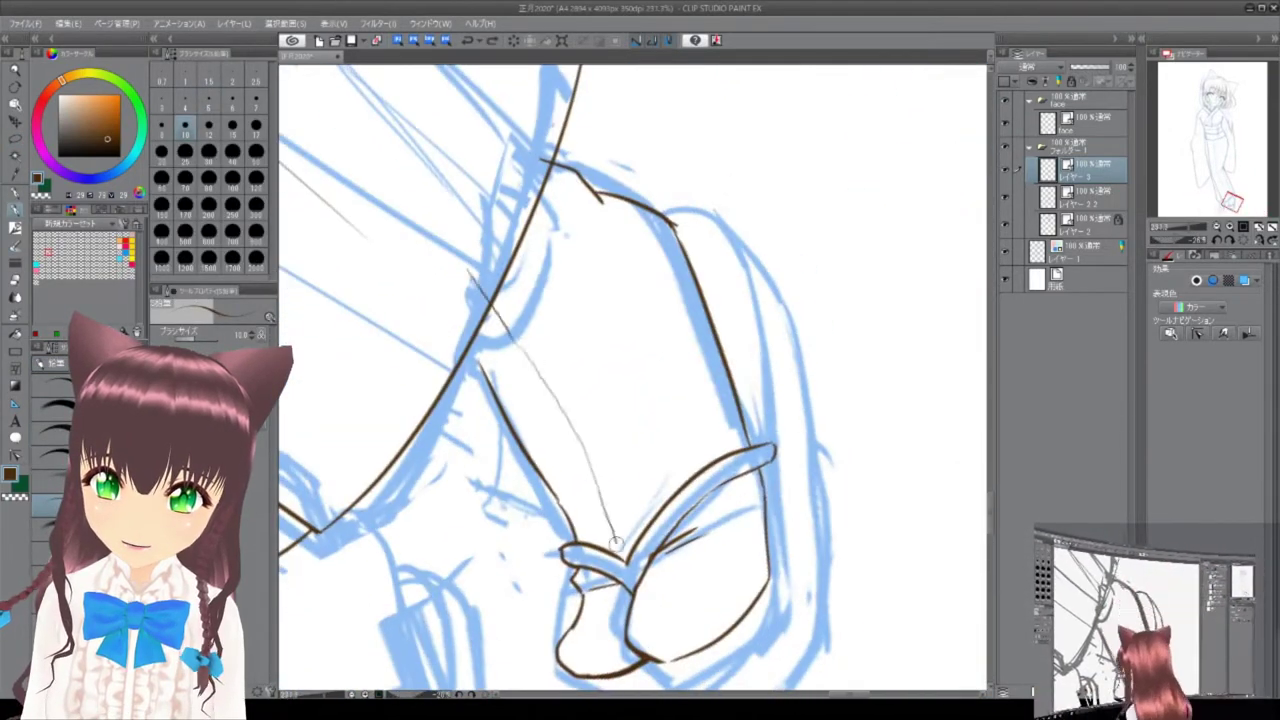
# Erase the line ends overshooting around the toes and where the ankle meets the kimono hem.
pyautogui.scroll(6, 486, 171)
pyautogui.scroll(-1, 565, 385)
pyautogui.moveTo(580, 320); pyautogui.dragTo(565, 385)
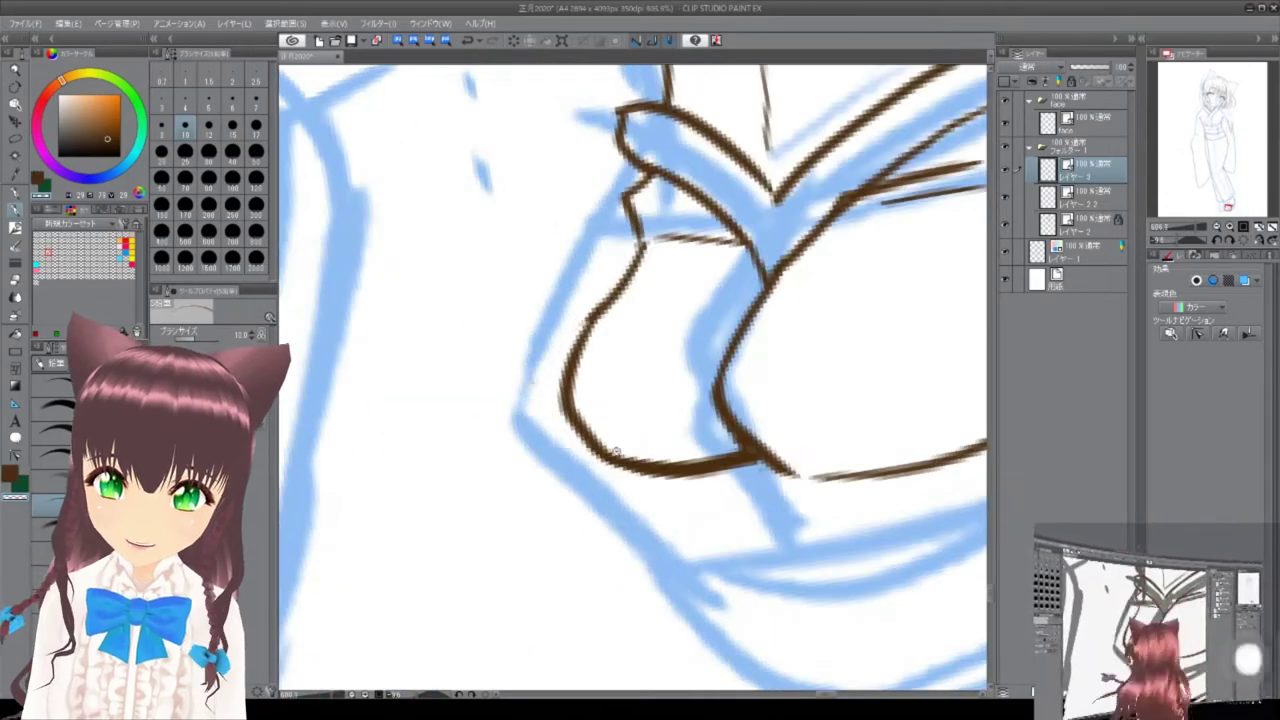
pyautogui.scroll(-3, 472, 348)
pyautogui.scroll(6, 514, 257)
pyautogui.scroll(1, 740, 240)
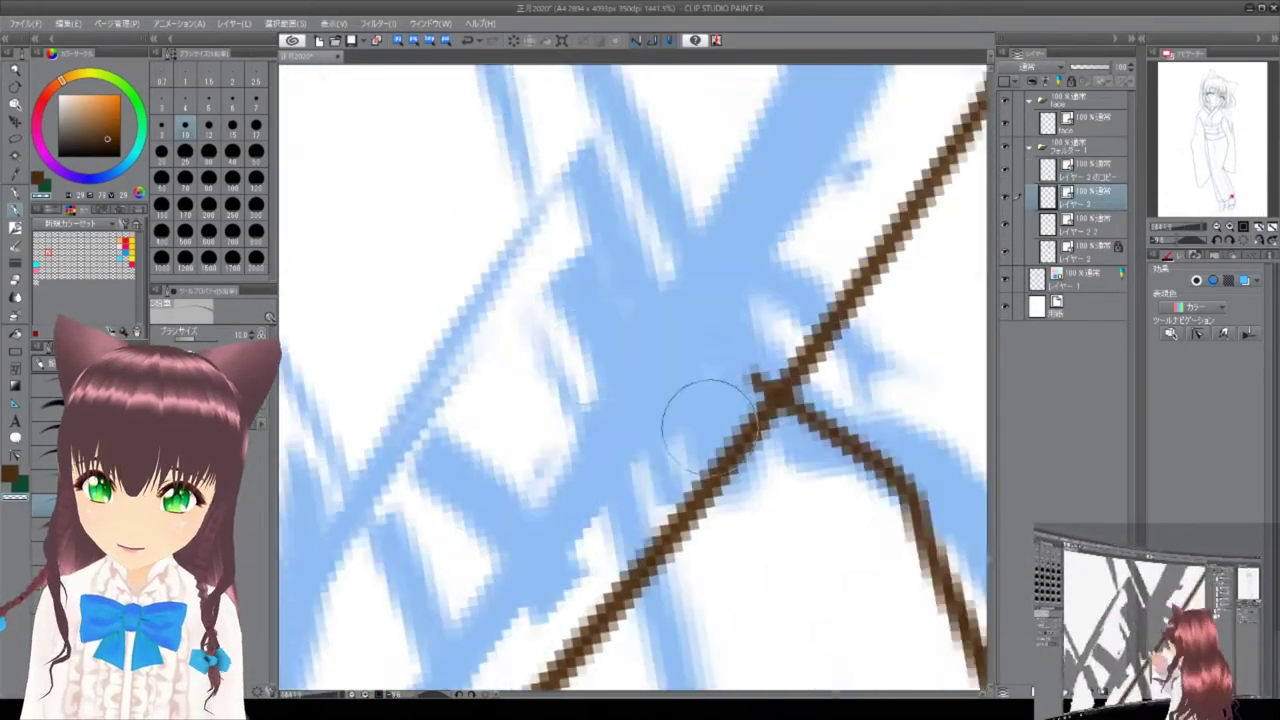
# Try to ink the big-toe outline of the other foot over its sketch.
pyautogui.scroll(-5, 740, 240)
pyautogui.scroll(3, 588, 470)
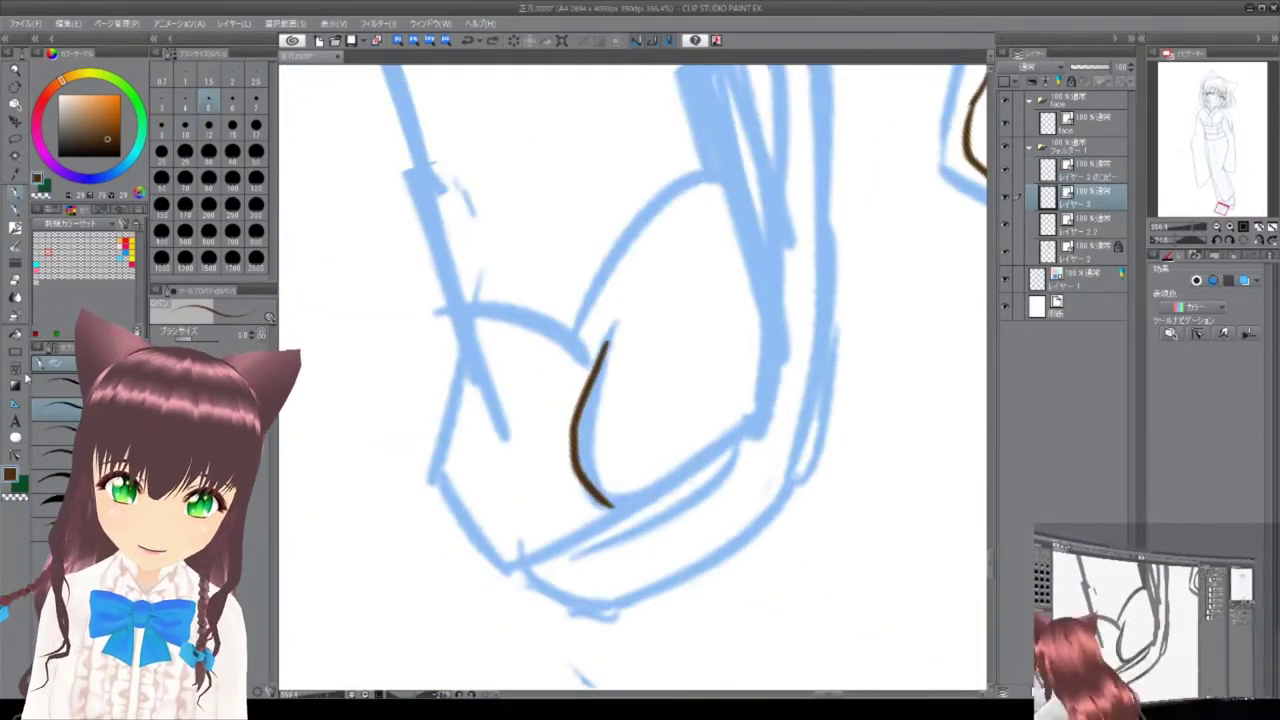
pyautogui.moveTo(597, 487); pyautogui.dragTo(757, 315)
pyautogui.moveTo(632, 305); pyautogui.dragTo(648, 408)
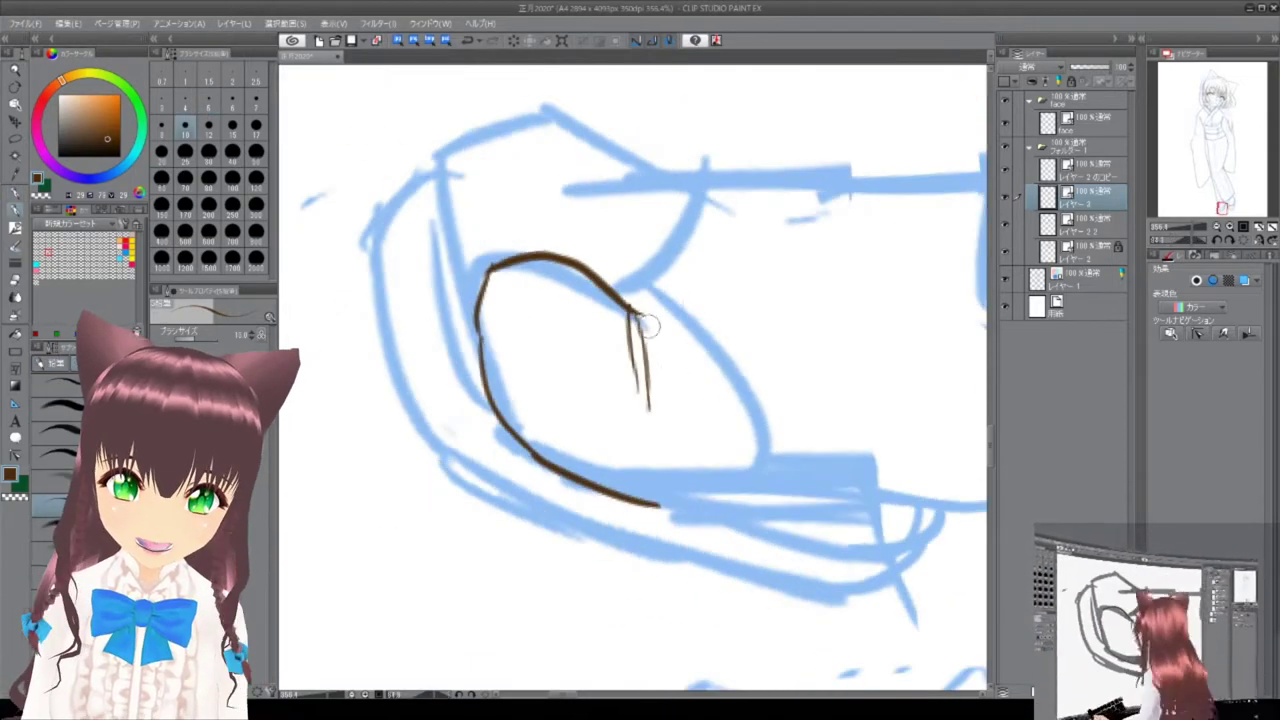
pyautogui.scroll(2, 740, 530)
pyautogui.scroll(-4, 700, 300)
pyautogui.scroll(4, 689, 180)
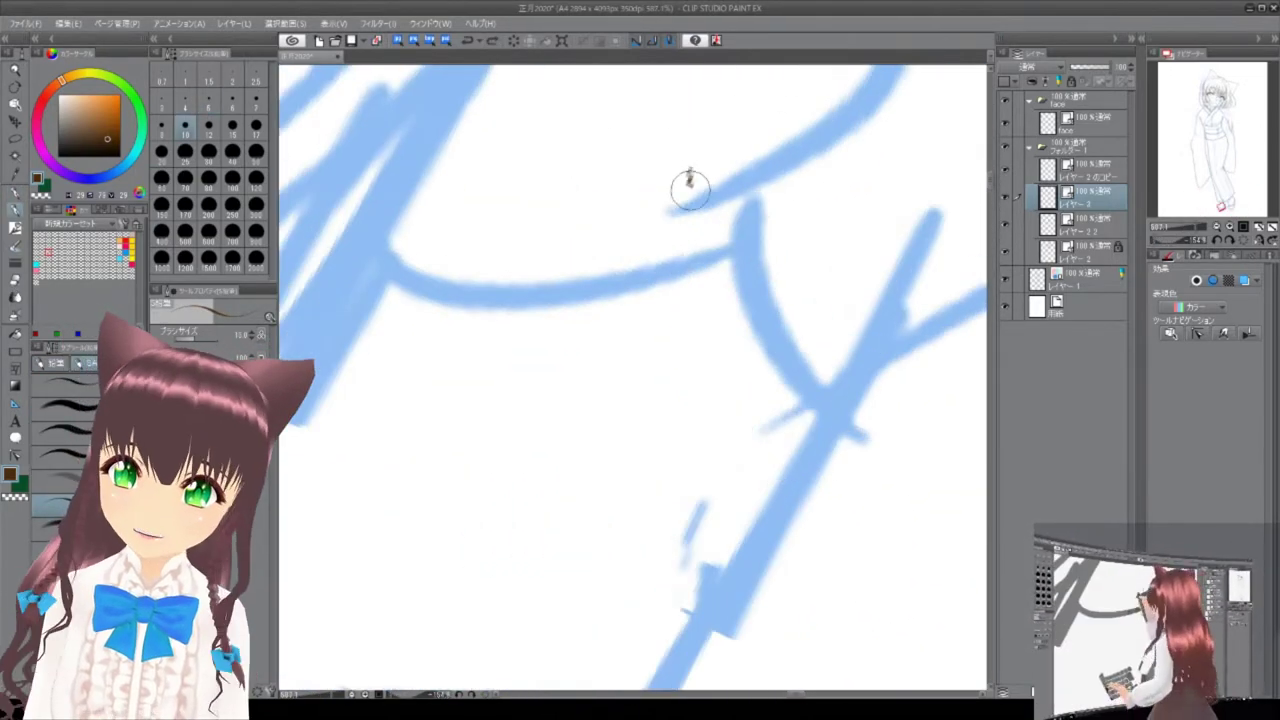
# Ink the other foot's double-lined sandal strap, both toe sections and their small crease lines.
pyautogui.scroll(-2, 757, 405)
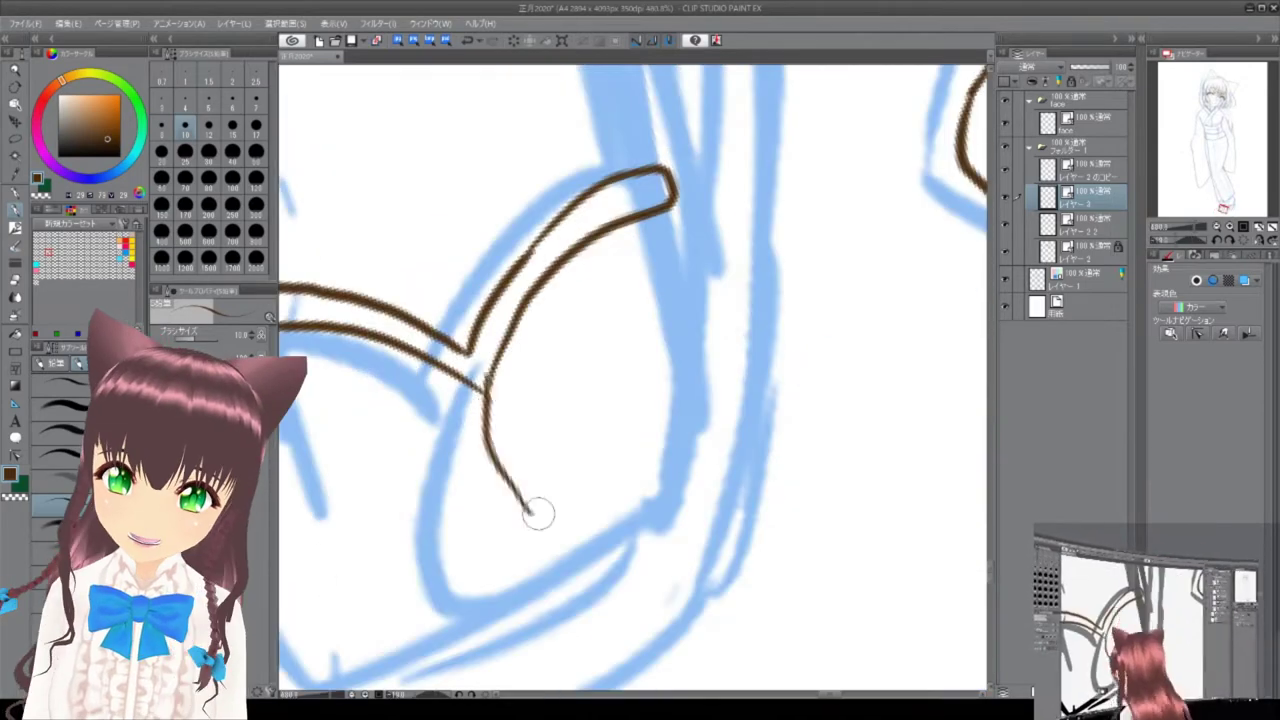
pyautogui.scroll(3, 505, 338)
pyautogui.scroll(-3, 505, 338)
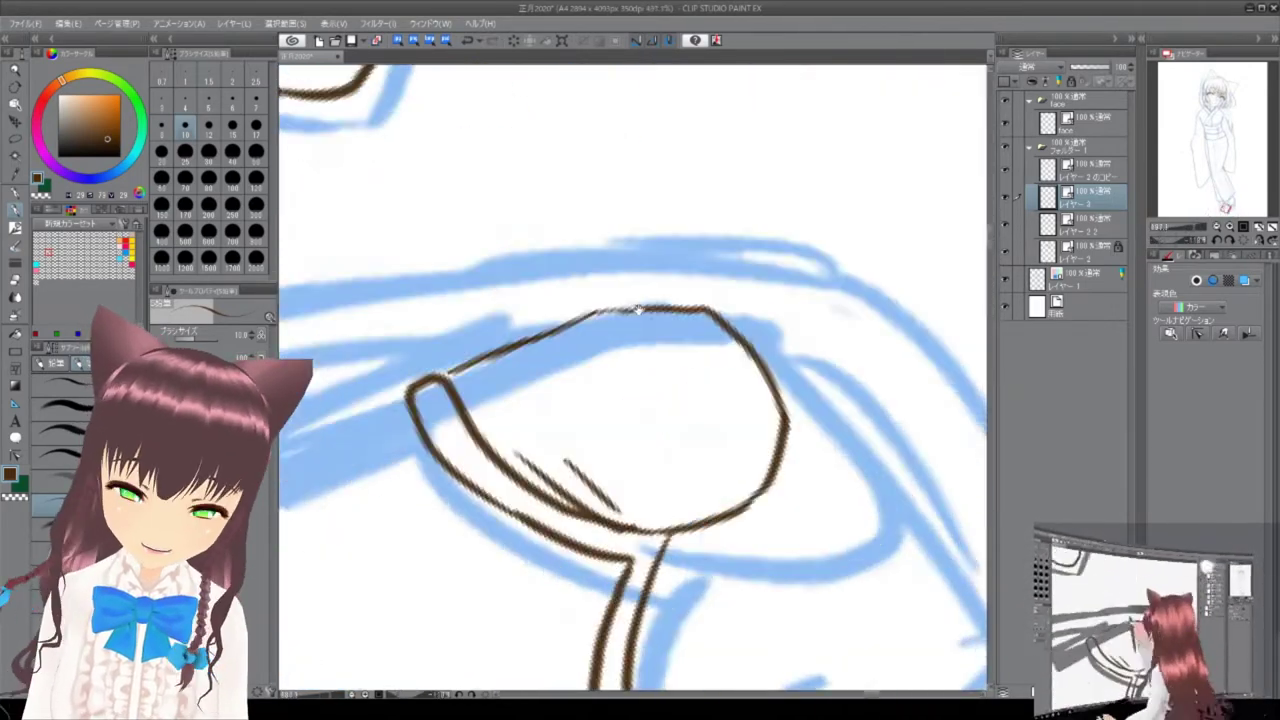
pyautogui.scroll(2, 528, 388)
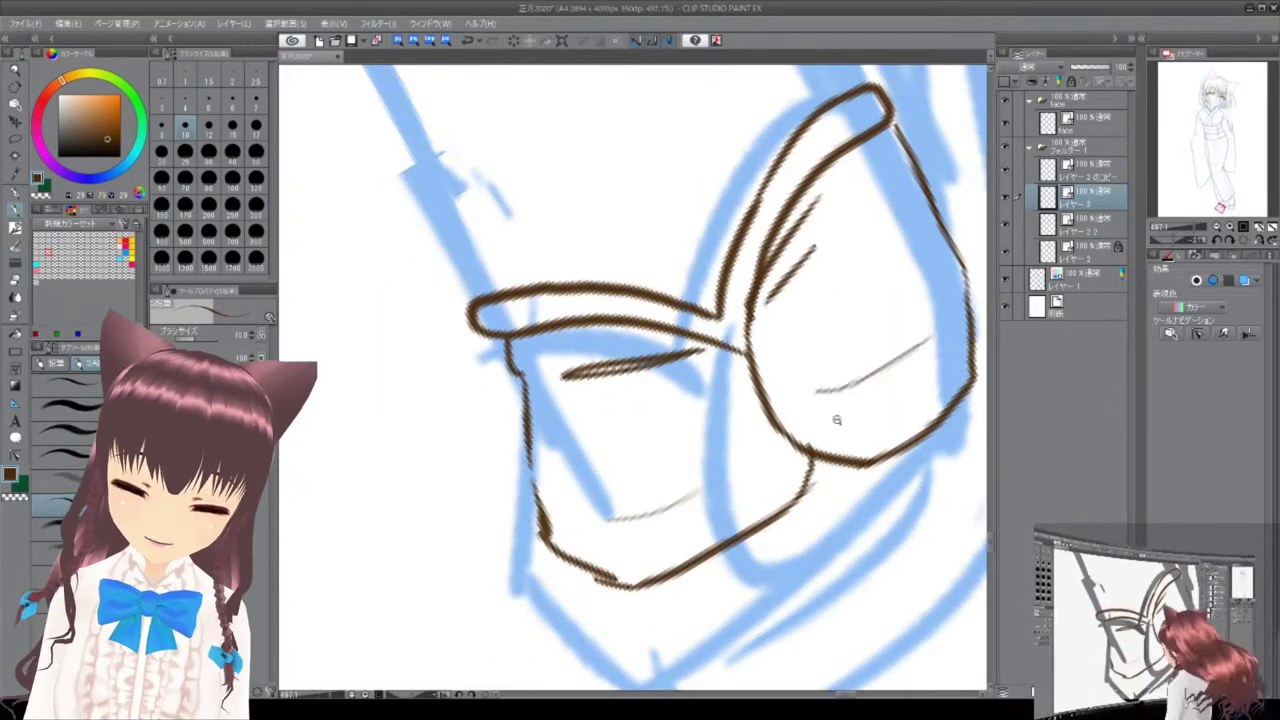
pyautogui.scroll(-2, 837, 420)
pyautogui.scroll(2, 661, 201)
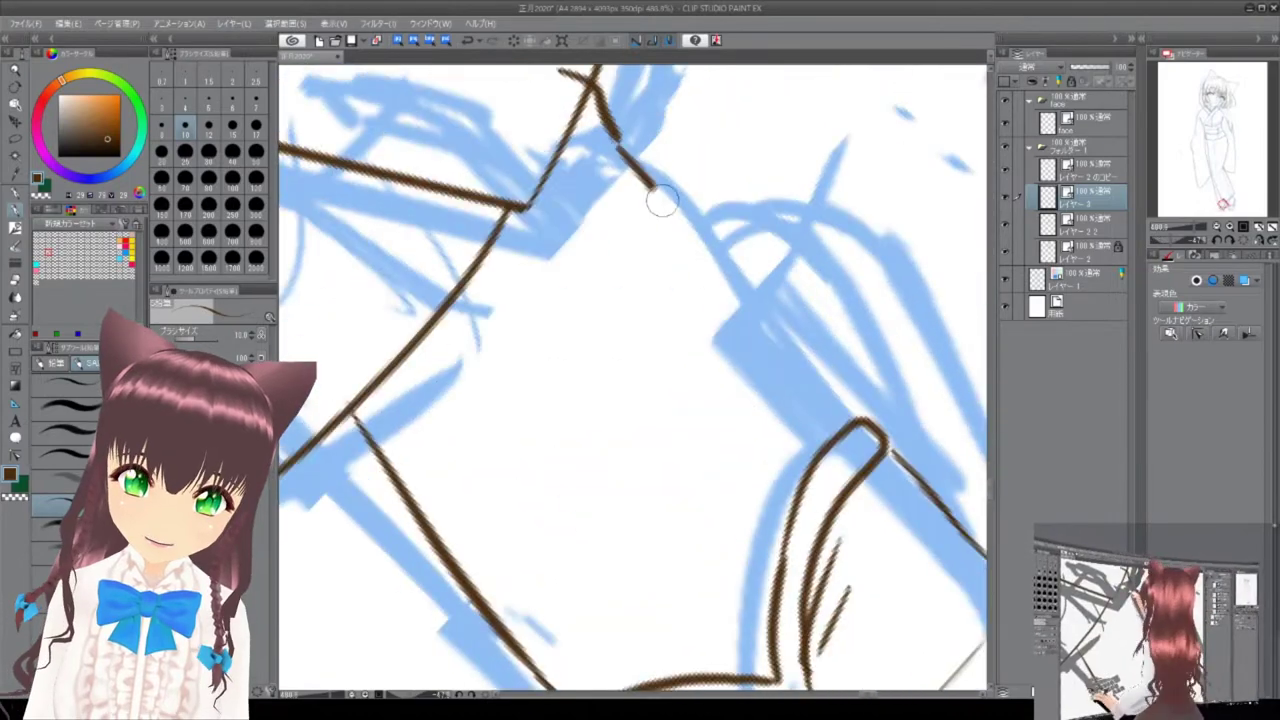
# Ink the other foot's ankle sides up to the kimono hem and erase the ends crossing the hem line.
pyautogui.scroll(2, 648, 170)
pyautogui.scroll(-3, 714, 157)
pyautogui.scroll(3, 609, 271)
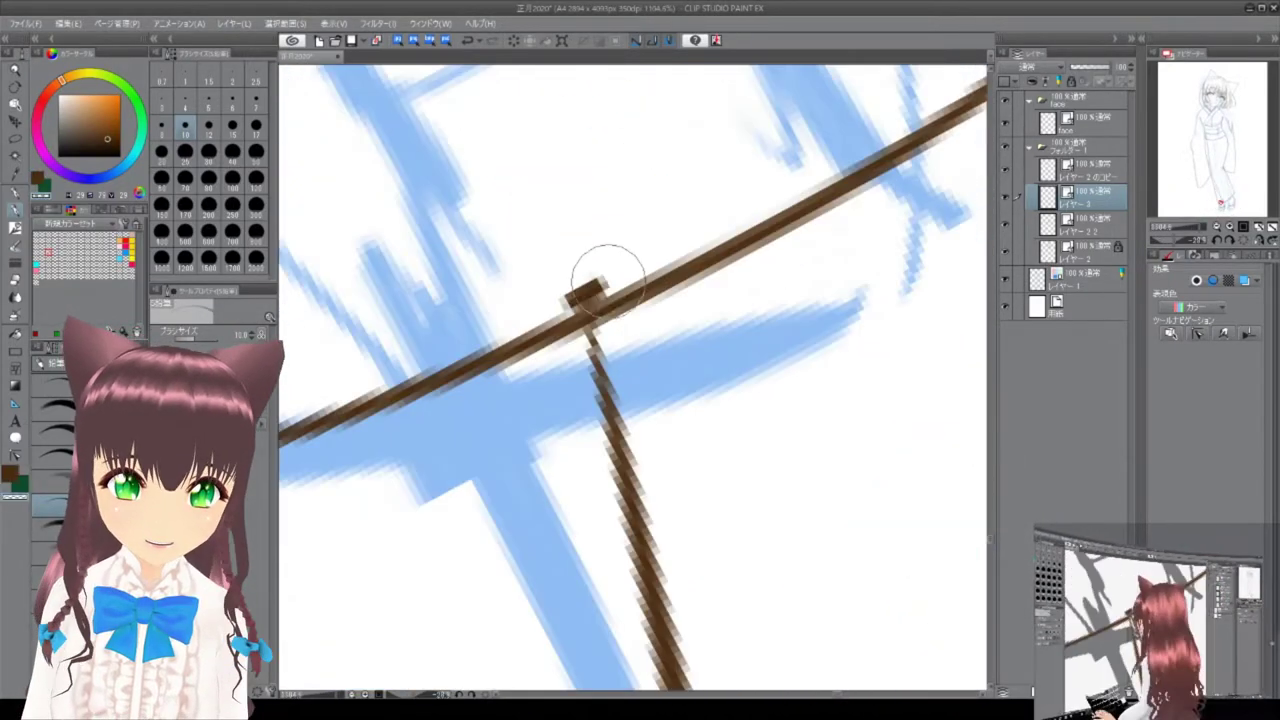
pyautogui.scroll(-3, 609, 271)
pyautogui.scroll(3, 594, 465)
# Ink the two curved edges of the sandal sole beneath the toes.
pyautogui.moveTo(590, 490); pyautogui.dragTo(934, 331)
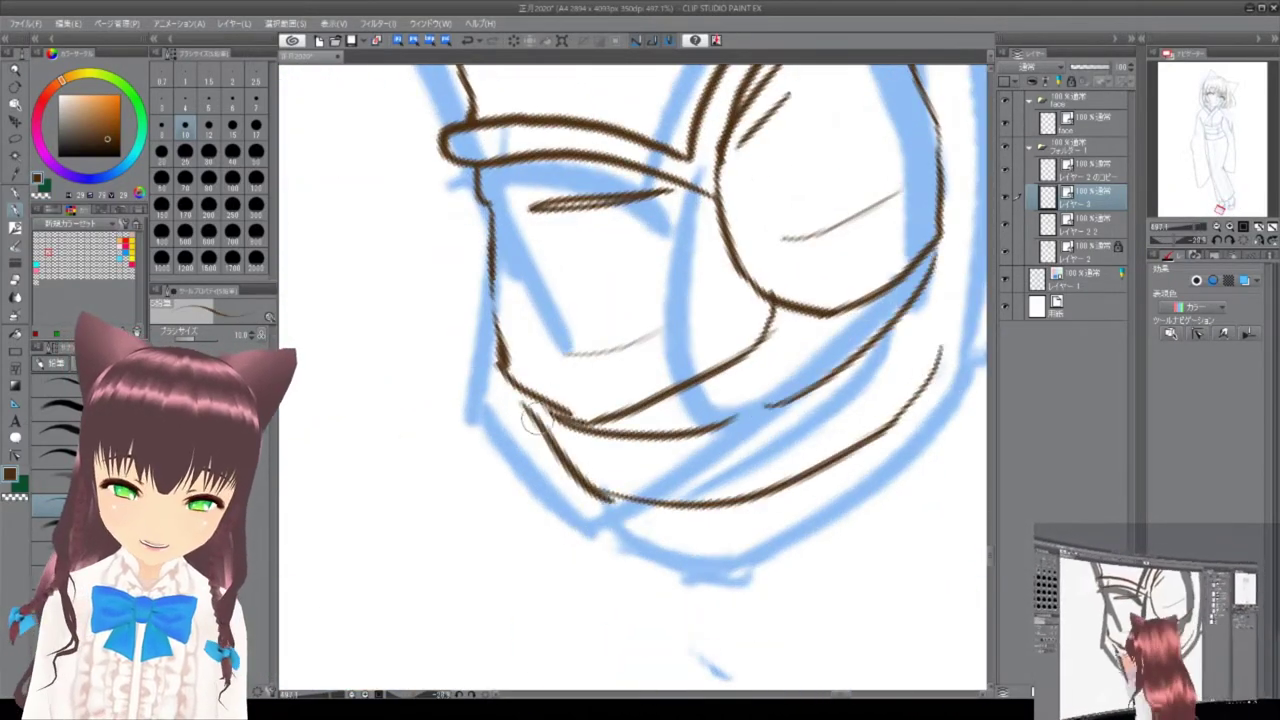
pyautogui.scroll(3, 532, 420)
pyautogui.scroll(-6, 760, 385)
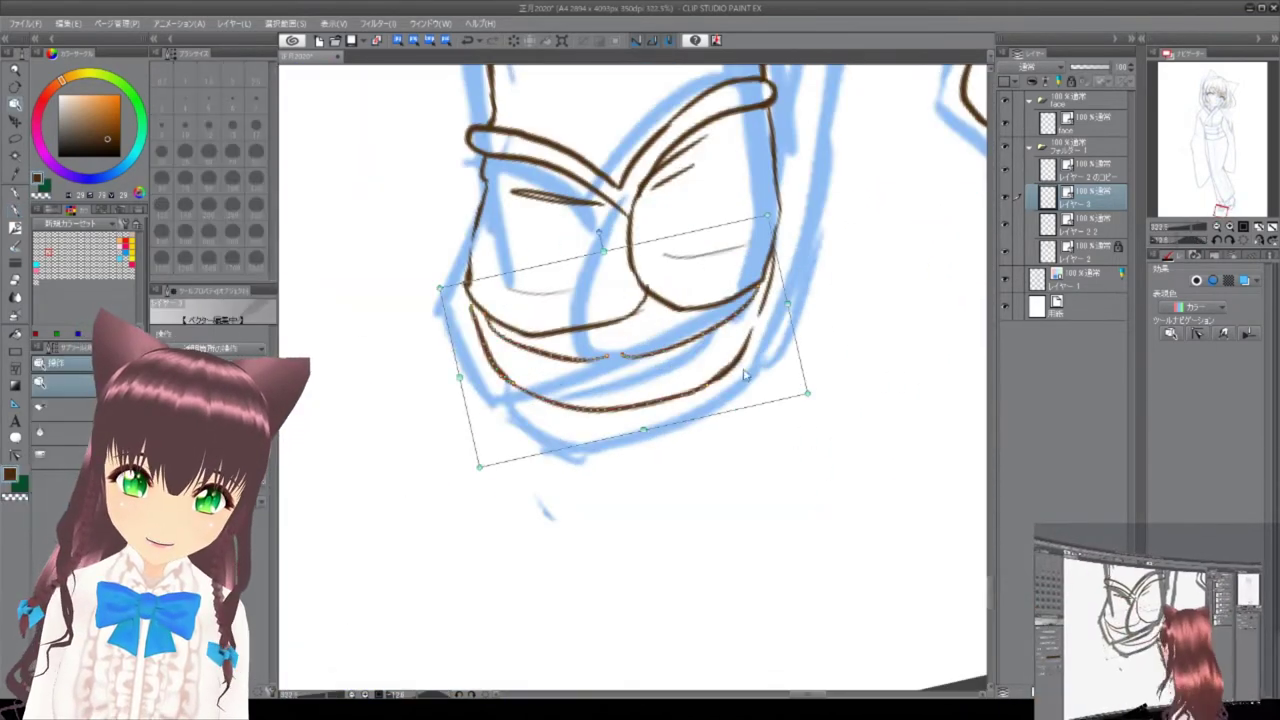
# Reshape the sandal's vector sole curves closer to the toes and ink the sole's side edge.
pyautogui.moveTo(843, 370)
pyautogui.mouseDown()
pyautogui.moveTo(343, 314)
pyautogui.moveTo(584, 360)
pyautogui.mouseUp()
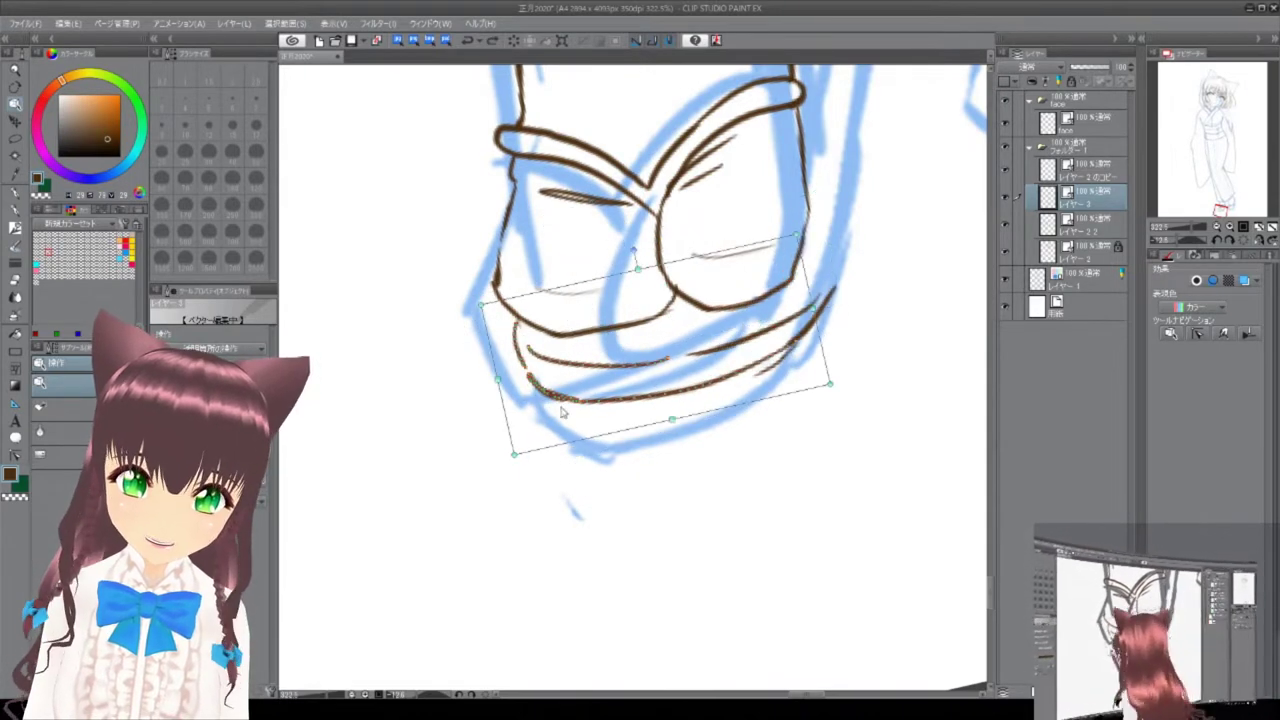
pyautogui.press('p')
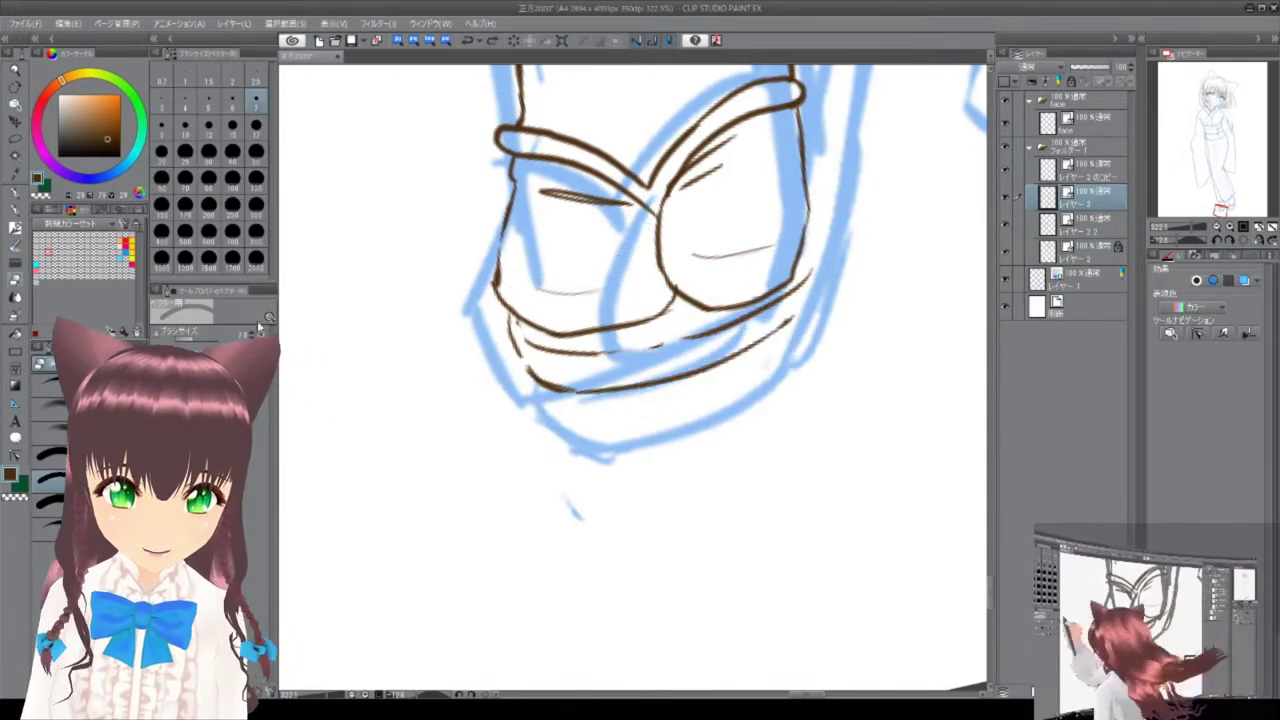
pyautogui.scroll(5, 414, 343)
pyautogui.scroll(-5, 566, 316)
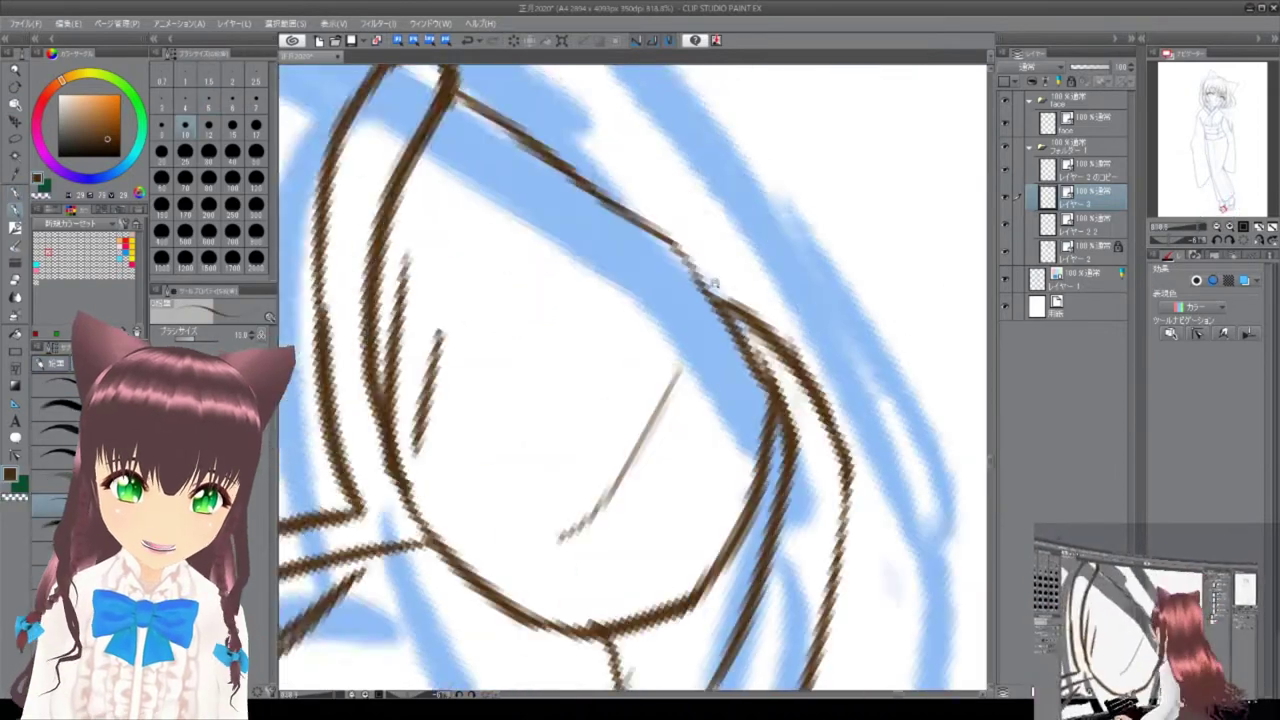
# Separate the newly inked foot onto a duplicate line layer and move it up to the kimono hem.
pyautogui.click(1225, 200)
pyautogui.press('m')
pyautogui.moveTo(650, 270); pyautogui.dragTo(648, 300)
pyautogui.press('Delete')
pyautogui.hotkey('ctrl', 'd')
pyautogui.press('e')
pyautogui.hotkey('alt', ']')
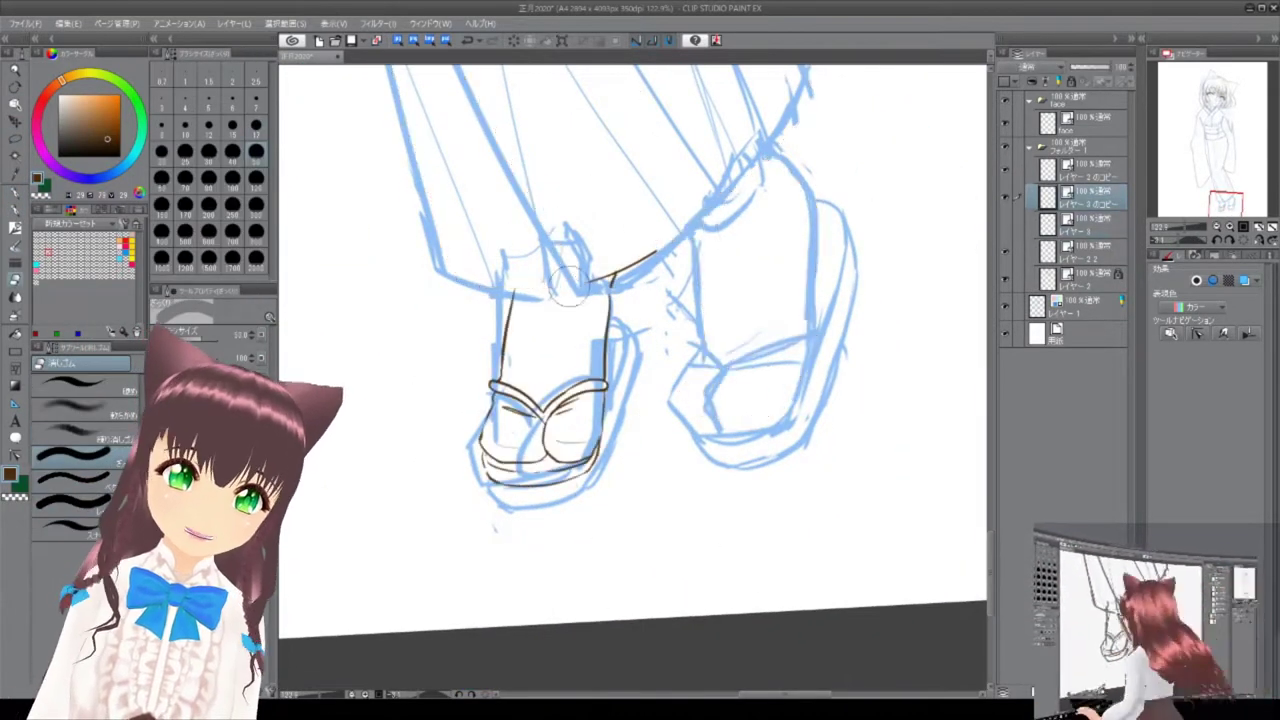
pyautogui.press('k')
pyautogui.moveTo(510, 285); pyautogui.dragTo(506, 228)
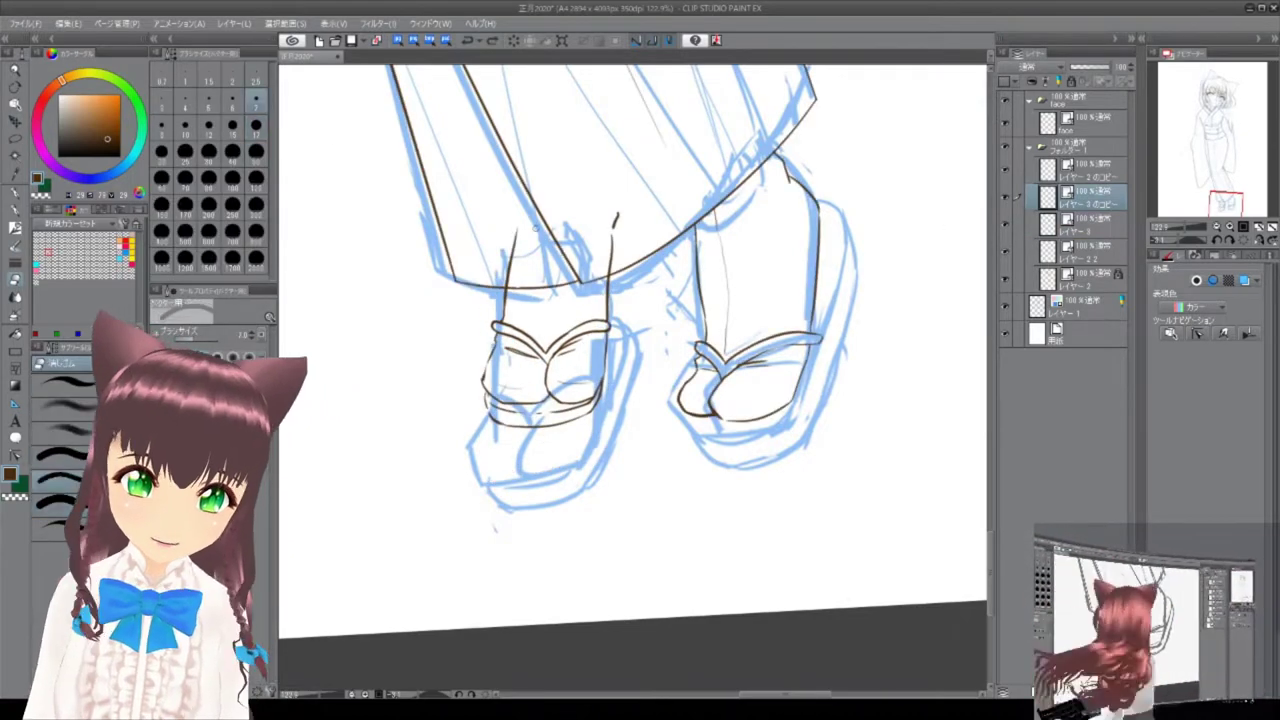
# Ink the sandal sole edges around the foot under the outer hem corner and clean up their joins.
pyautogui.scroll(4, 740, 330)
pyautogui.moveTo(838, 213); pyautogui.dragTo(800, 210)
pyautogui.scroll(2, 680, 206)
pyautogui.scroll(2, 721, 205)
pyautogui.scroll(-3, 680, 260)
pyautogui.scroll(3, 605, 340)
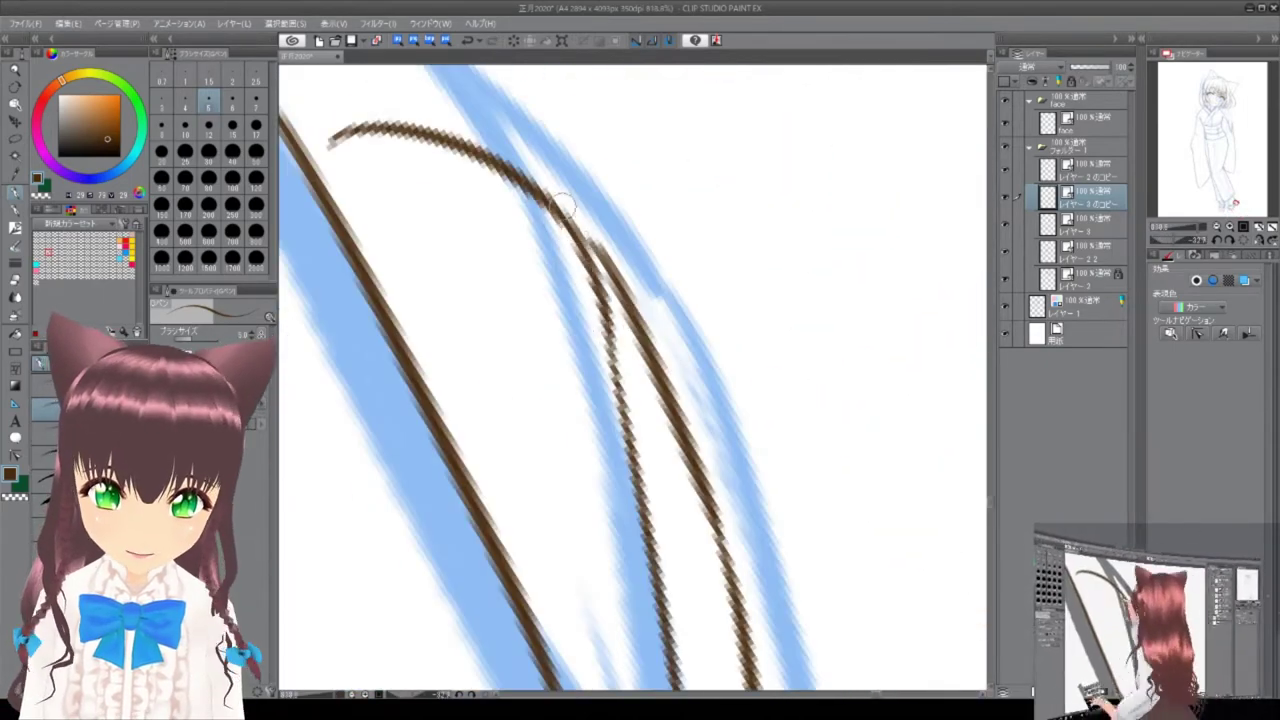
pyautogui.scroll(-2, 570, 320)
pyautogui.scroll(-10, 586, 480)
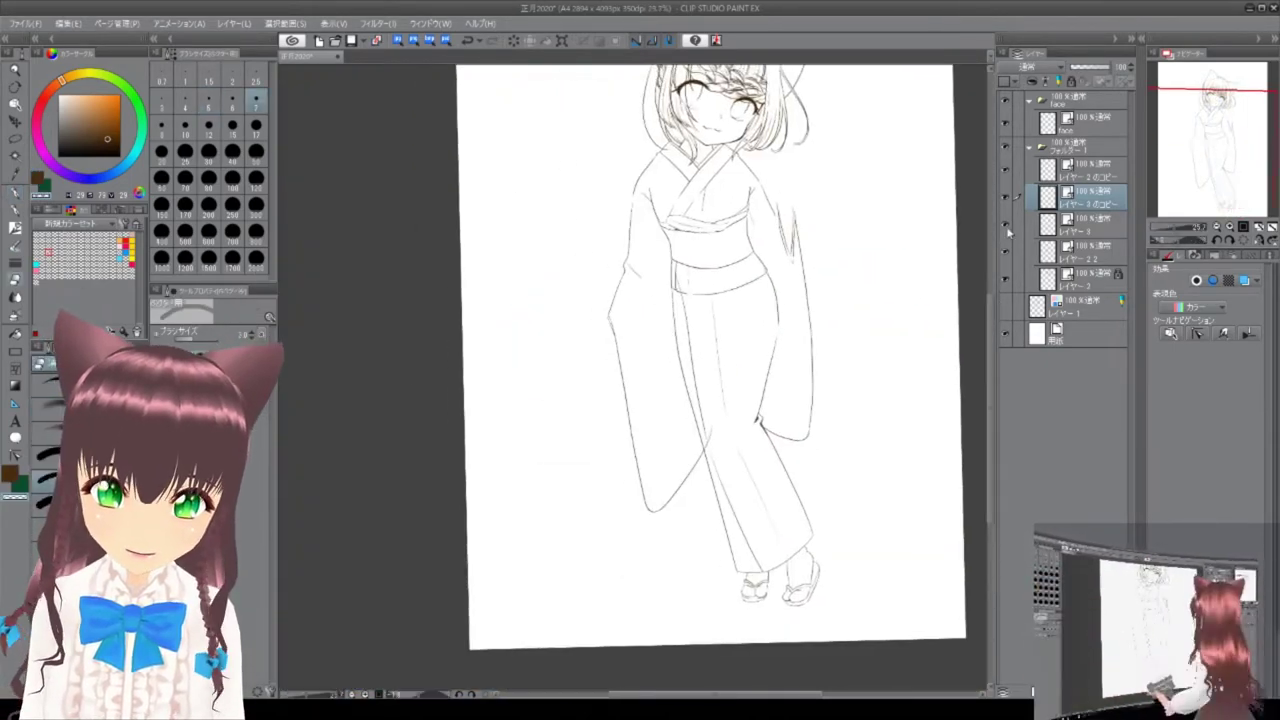
# Toggle the original line layer's visibility and ink the upper-arm and sleeve lines beside the obi.
pyautogui.click(1008, 231)
pyautogui.scroll(3, 890, 525)
pyautogui.moveTo(700, 400); pyautogui.dragTo(762, 196)
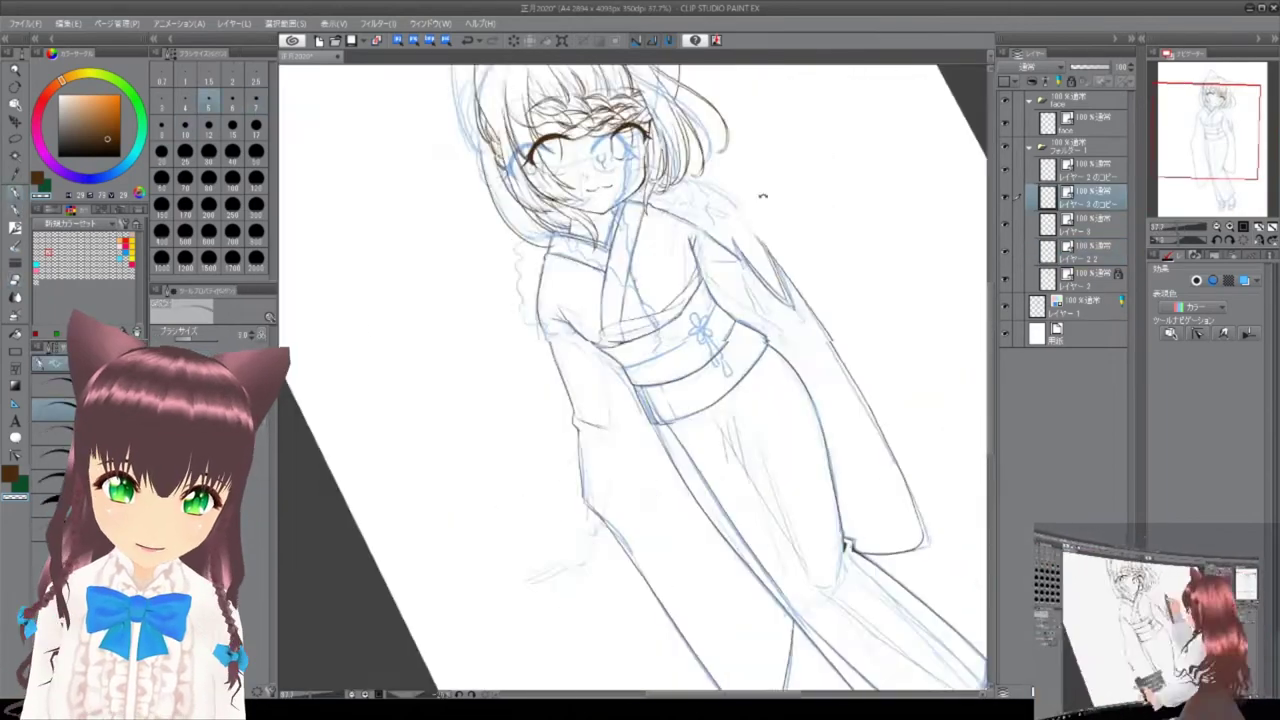
pyautogui.scroll(8, 565, 207)
pyautogui.scroll(-4, 586, 240)
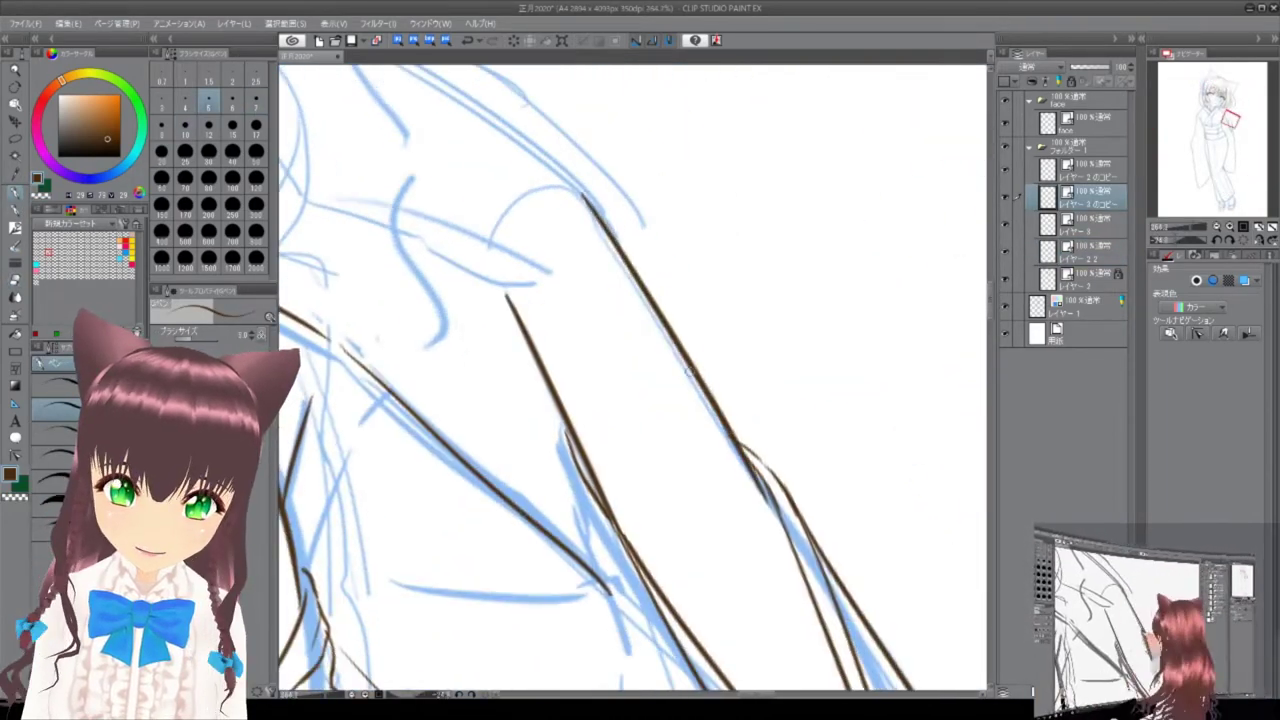
pyautogui.scroll(6, 714, 371)
pyautogui.scroll(-6, 506, 434)
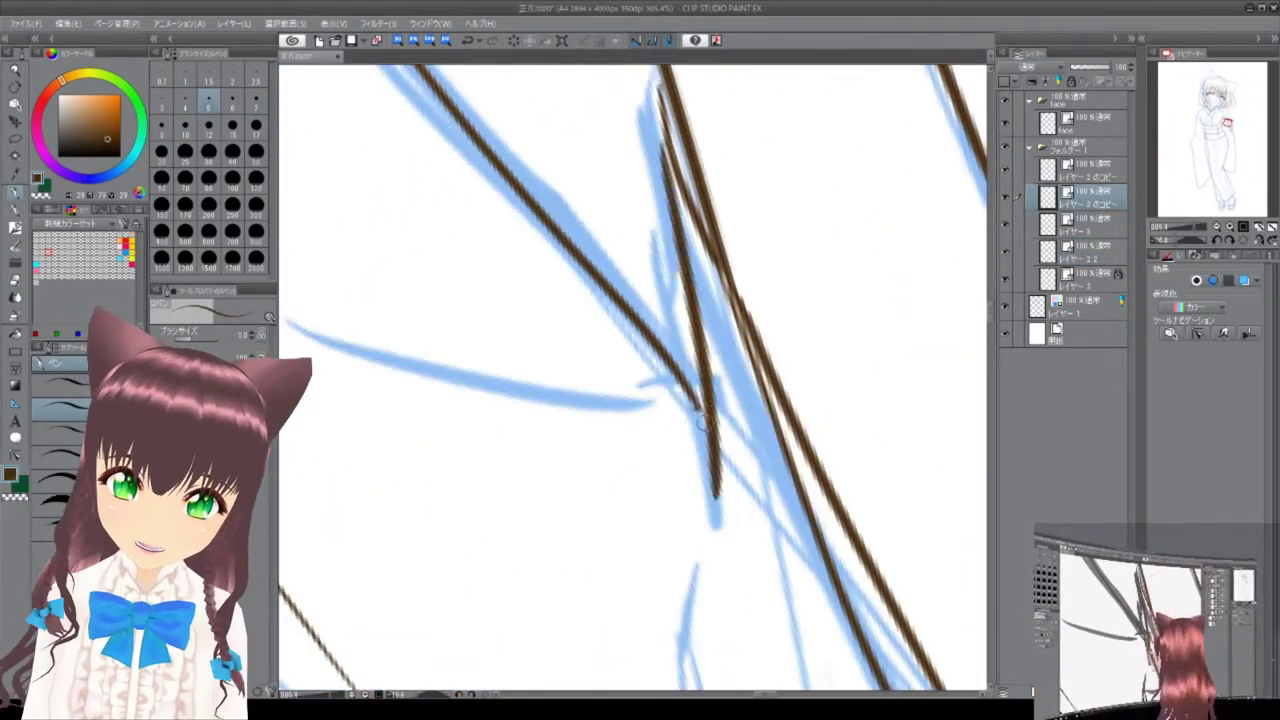
# Ink the elbow fold on the opposite sleeve and erase the overlapping ends of the sleeve lines.
pyautogui.scroll(-5, 582, 364)
pyautogui.scroll(5, 651, 480)
pyautogui.scroll(-2, 791, 286)
pyautogui.scroll(2, 628, 210)
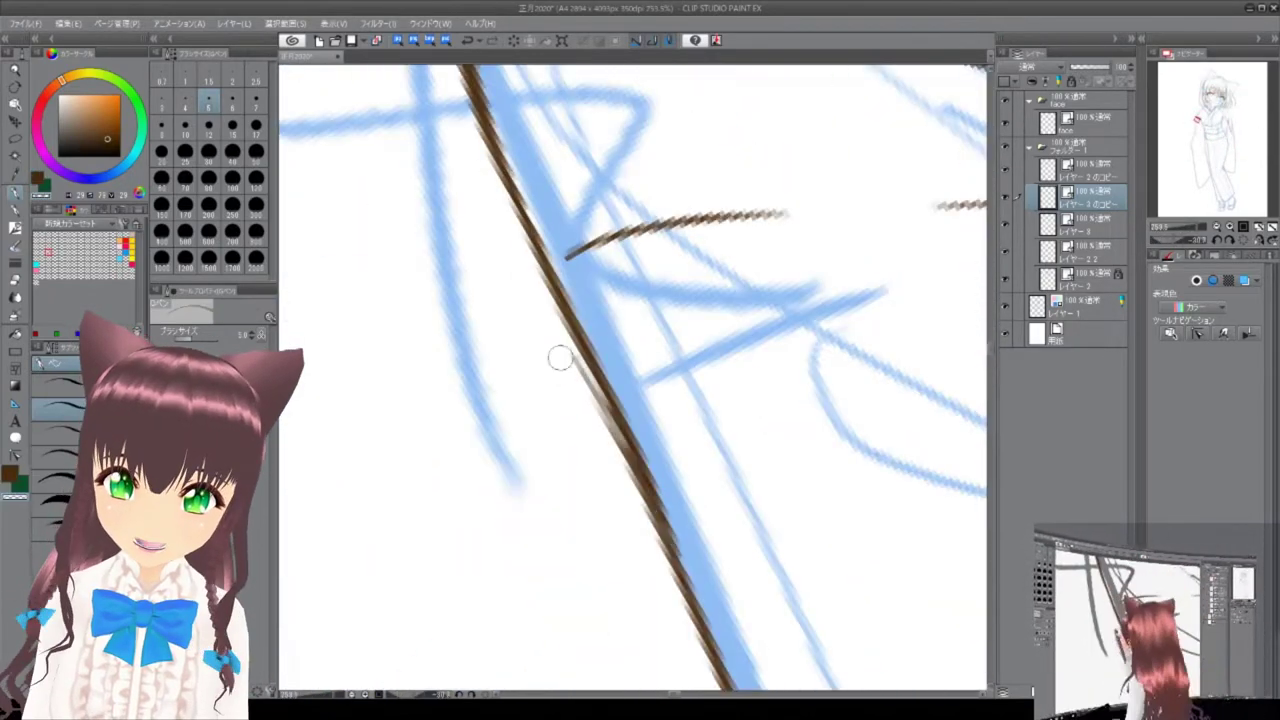
# Reduce the two copied line layers to a single one while keeping the inked sleeve lines.
pyautogui.scroll(-6, 560, 357)
pyautogui.click(1104, 205)
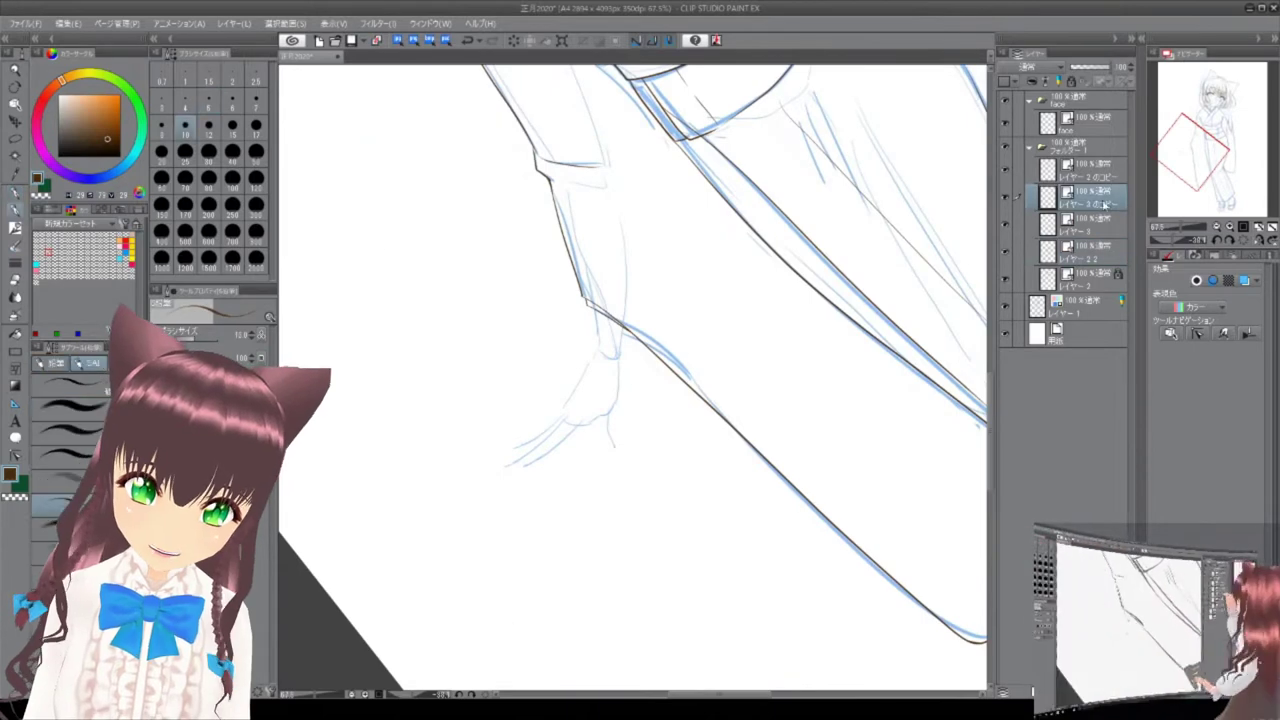
pyautogui.scroll(-4, 837, 241)
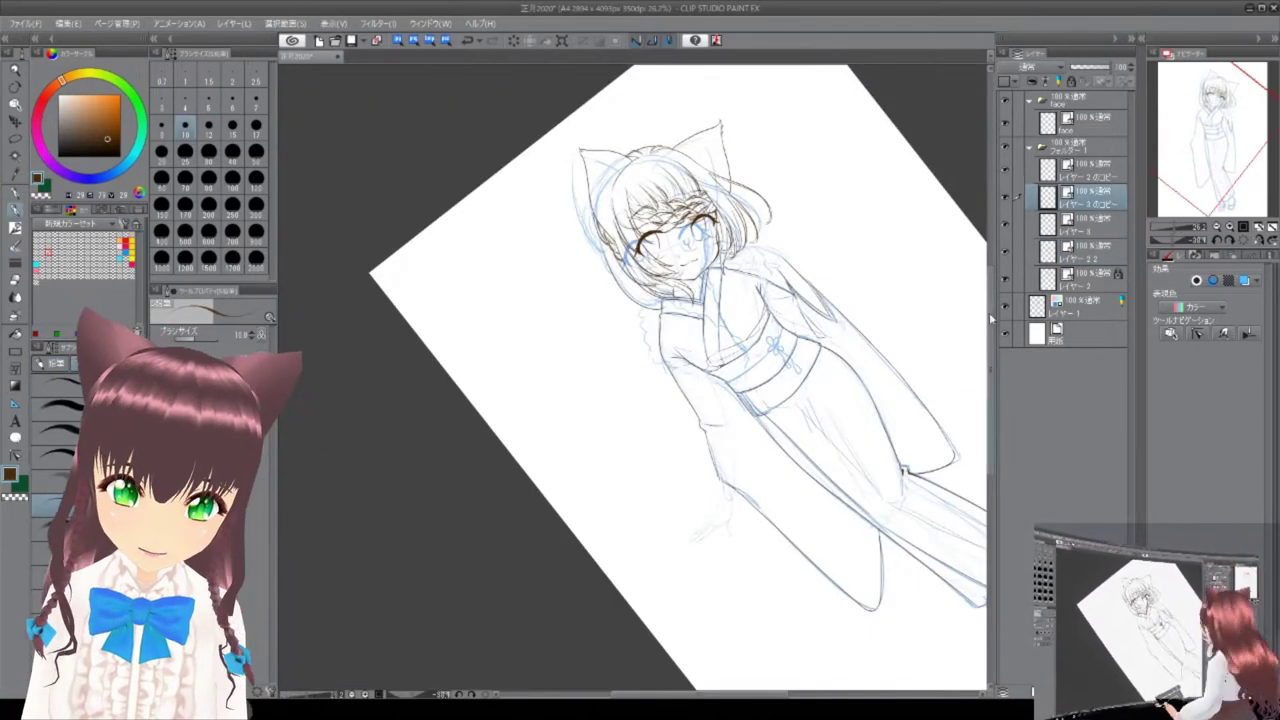
pyautogui.press('Delete')
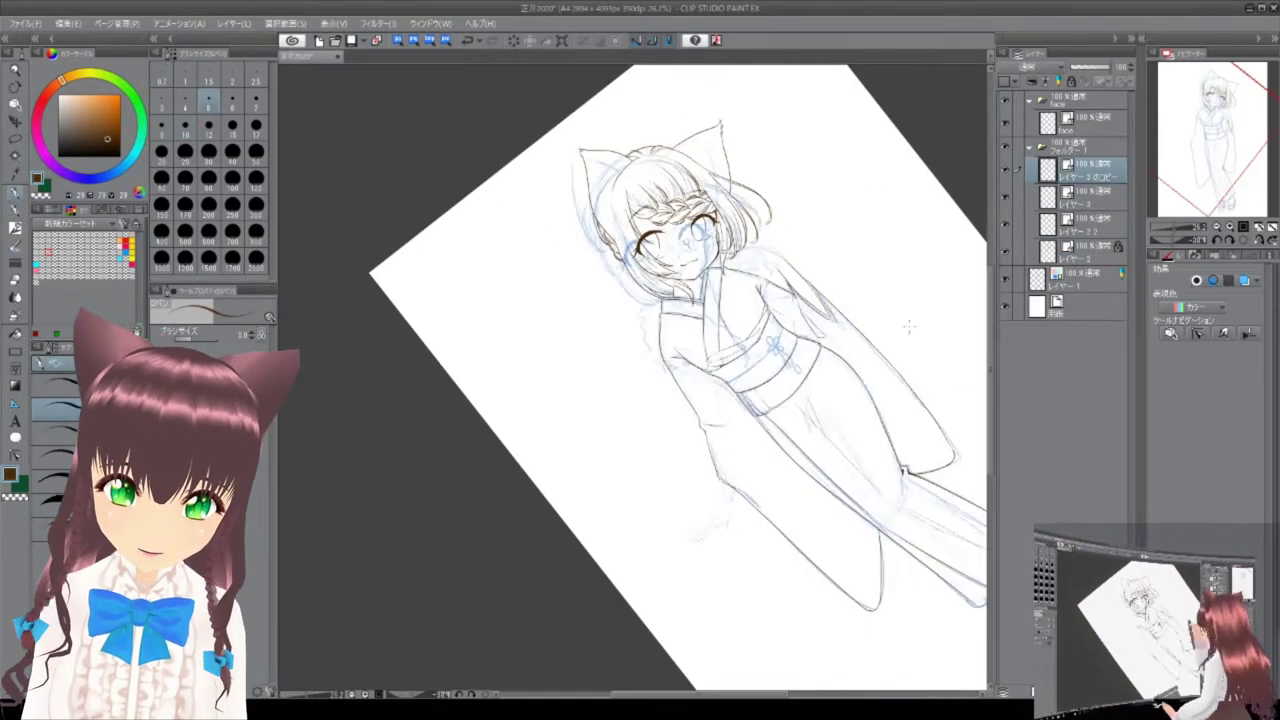
# Ink the first finger outlines of the lowered hand over the blue sketch, including one rounded fingertip.
pyautogui.hotkey('ctrl', '+')
pyautogui.moveTo(612, 172)
pyautogui.mouseDown()
pyautogui.moveTo(641, 230)
pyautogui.moveTo(705, 500)
pyautogui.mouseUp()
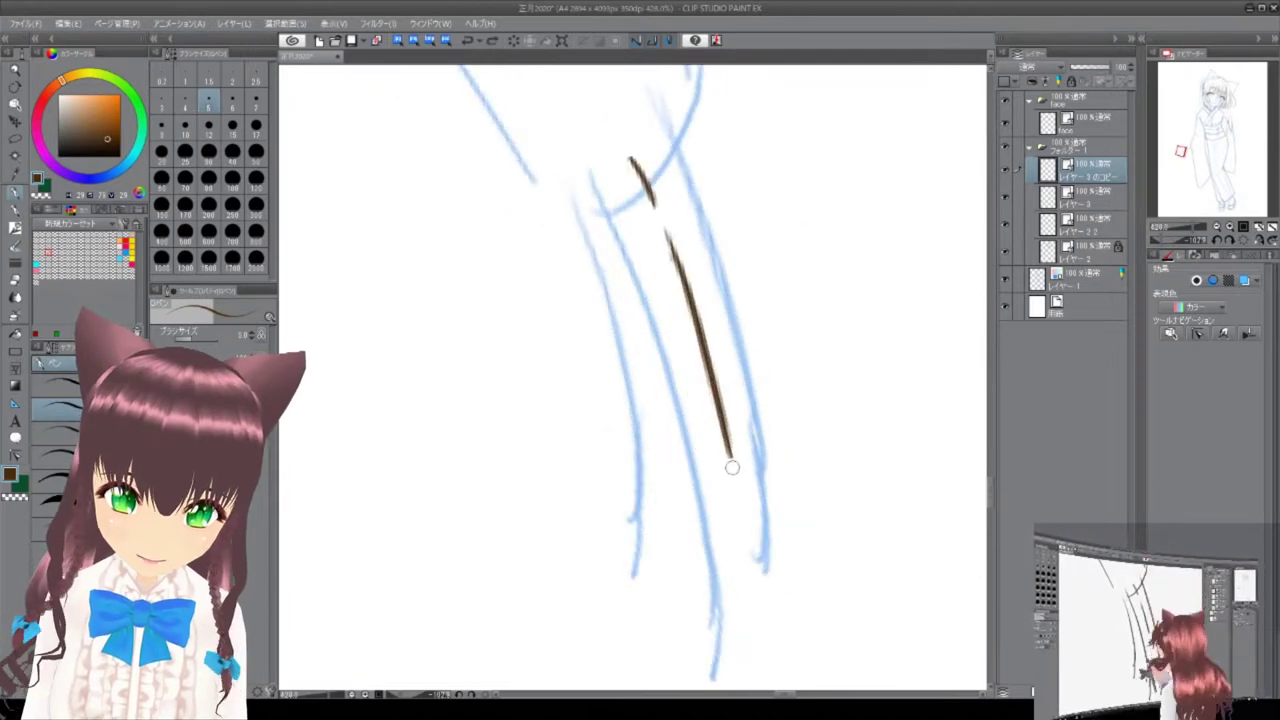
pyautogui.scroll(1, 766, 240)
pyautogui.moveTo(702, 88)
pyautogui.mouseDown()
pyautogui.moveTo(729, 277)
pyautogui.moveTo(492, 345)
pyautogui.mouseUp()
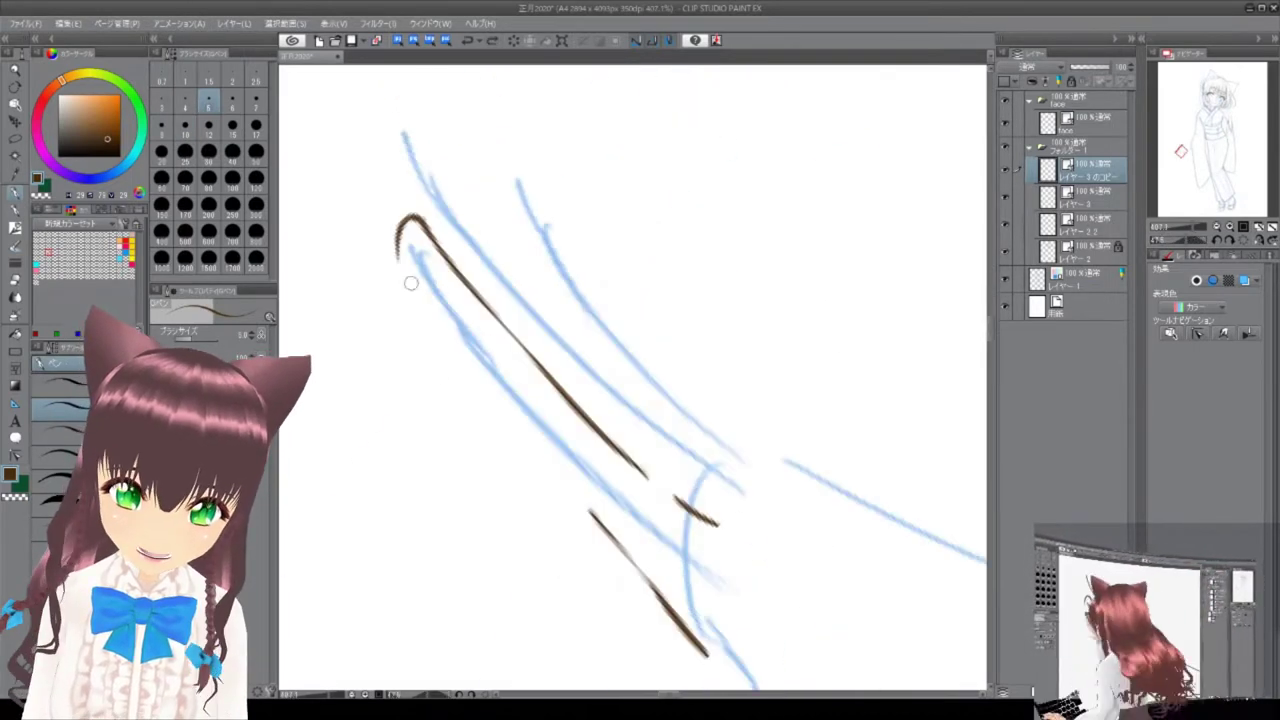
pyautogui.moveTo(417, 296)
pyautogui.mouseDown()
pyautogui.moveTo(686, 409)
pyautogui.moveTo(665, 432)
pyautogui.mouseUp()
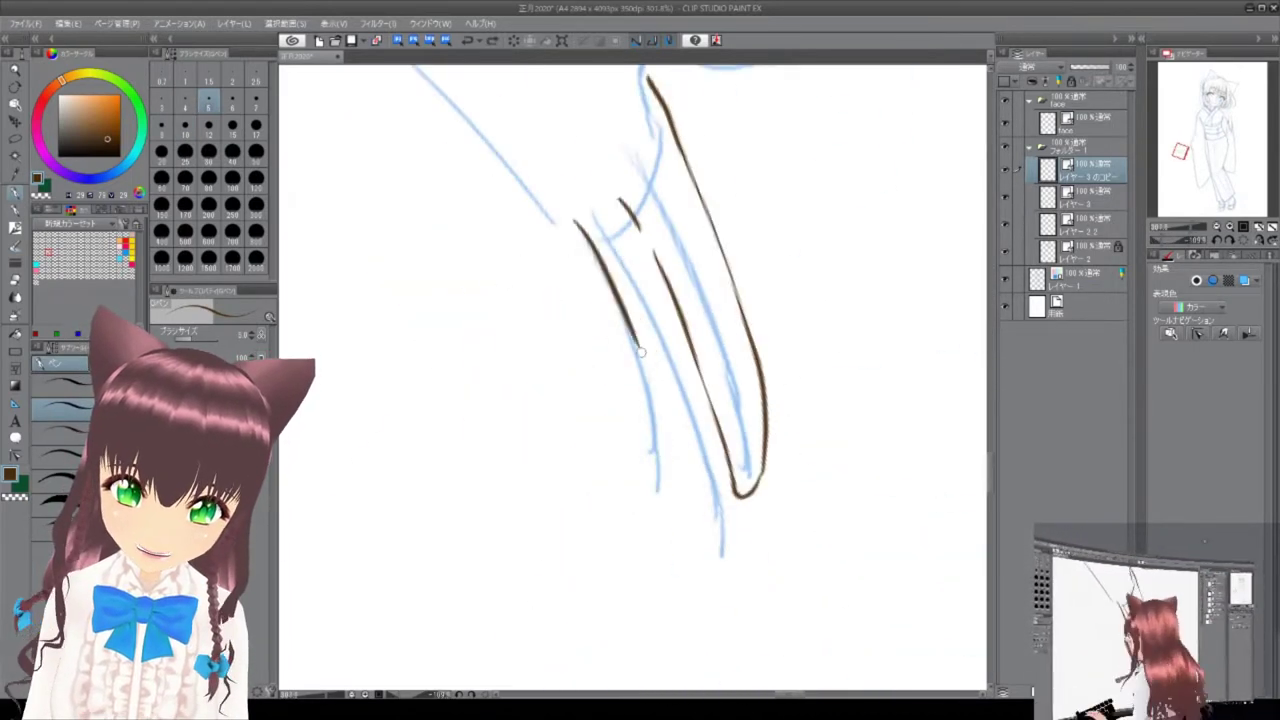
pyautogui.moveTo(578, 224); pyautogui.dragTo(757, 366)
# Ink the remaining finger outlines of the lowered hand and the ends of its fingers.
pyautogui.scroll(3, 400, 329)
pyautogui.moveTo(400, 329); pyautogui.dragTo(434, 357)
pyautogui.scroll(-4, 525, 506)
pyautogui.scroll(-5, 525, 506)
pyautogui.moveTo(677, 240); pyautogui.dragTo(594, 354)
pyautogui.scroll(5, 594, 354)
pyautogui.scroll(-4, 594, 354)
pyautogui.scroll(5, 575, 366)
pyautogui.scroll(-2, 575, 366)
pyautogui.scroll(-5, 574, 367)
pyautogui.scroll(4, 660, 289)
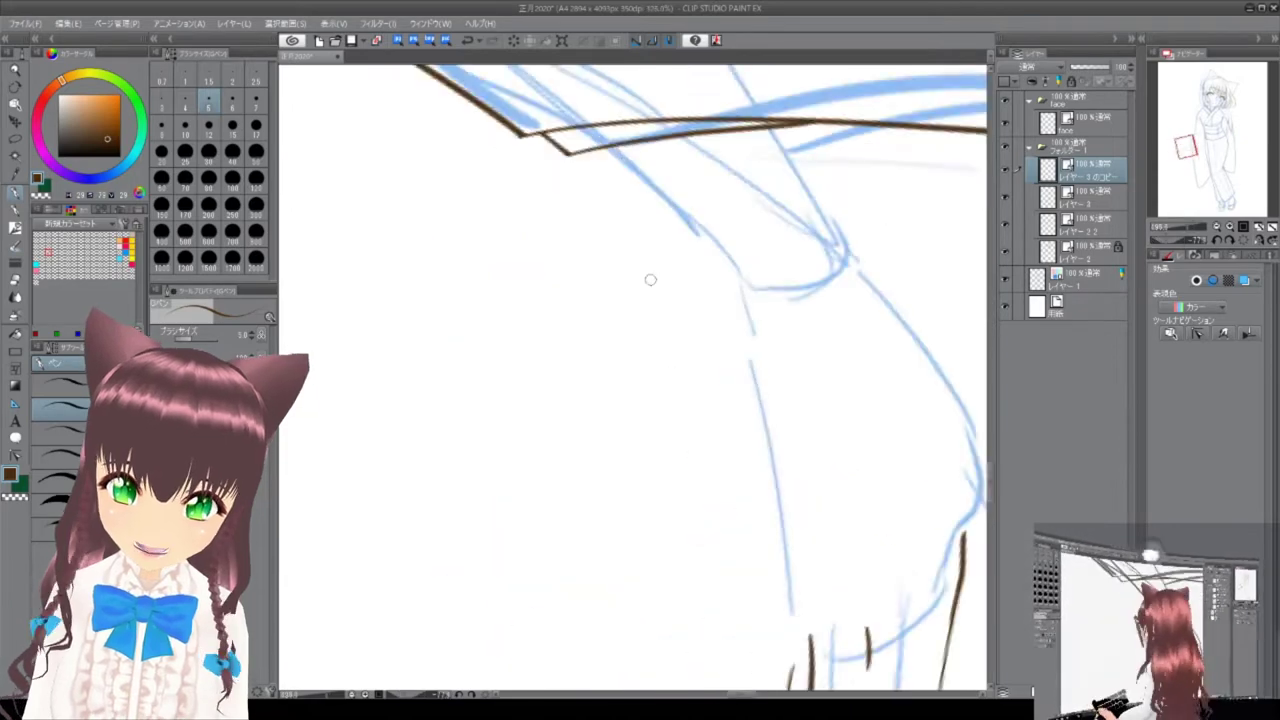
# Ink the lowered hand's outer edge from the sleeve opening over the wrist bone down to the fingers.
pyautogui.moveTo(748, 346); pyautogui.dragTo(689, 255)
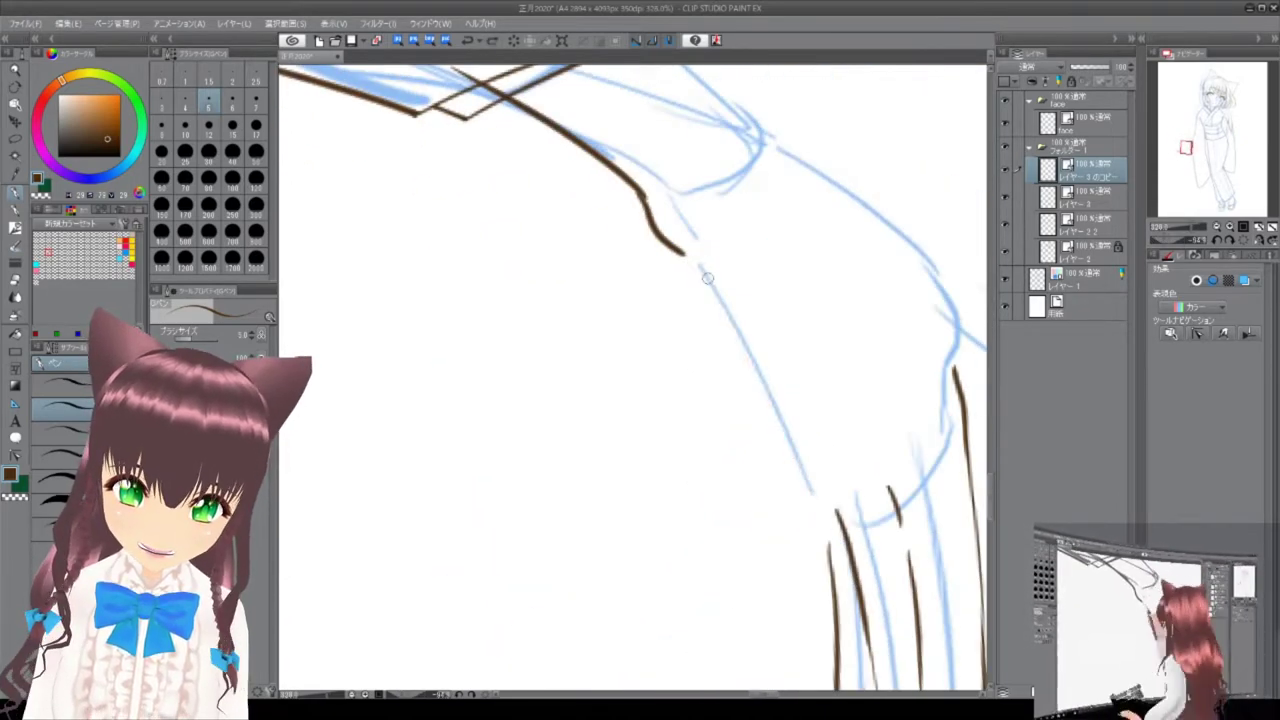
pyautogui.scroll(3, 752, 368)
pyautogui.scroll(-4, 743, 594)
pyautogui.moveTo(743, 594); pyautogui.dragTo(680, 285)
pyautogui.scroll(2, 680, 285)
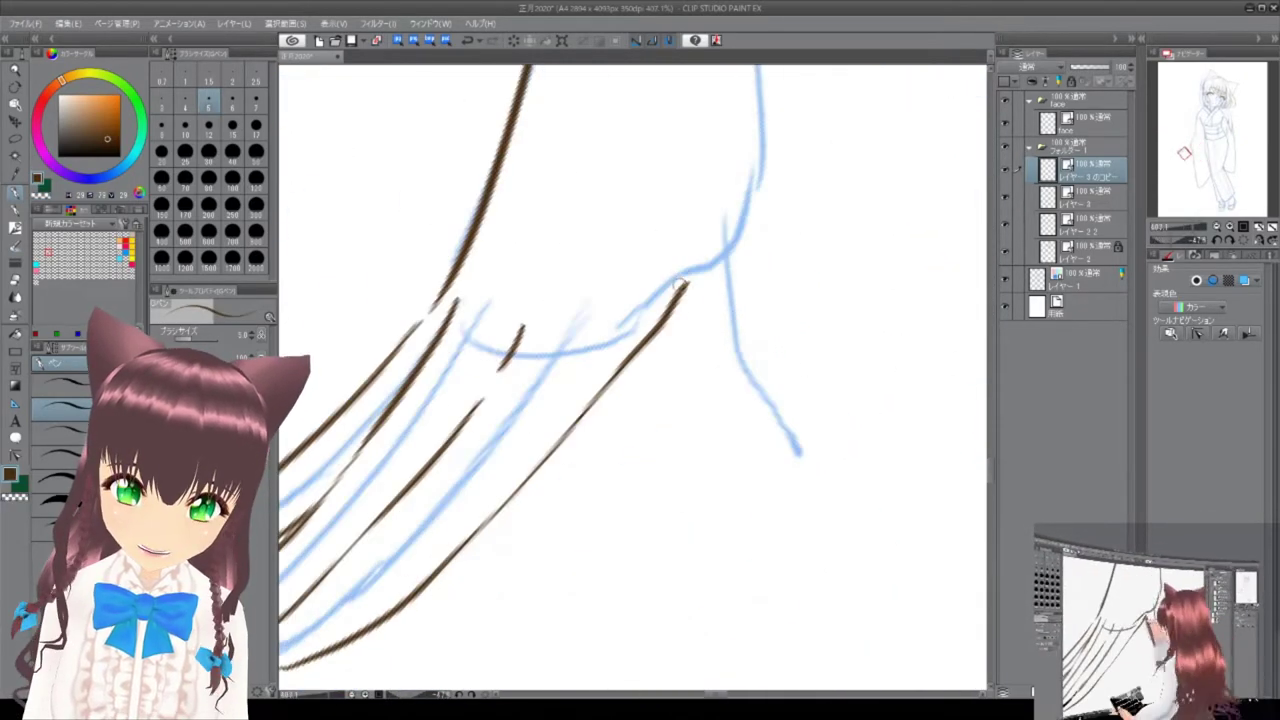
# Ink the thumb outline of the lowered hand and continue its edge up the wrist to the sleeve opening.
pyautogui.scroll(-3, 732, 416)
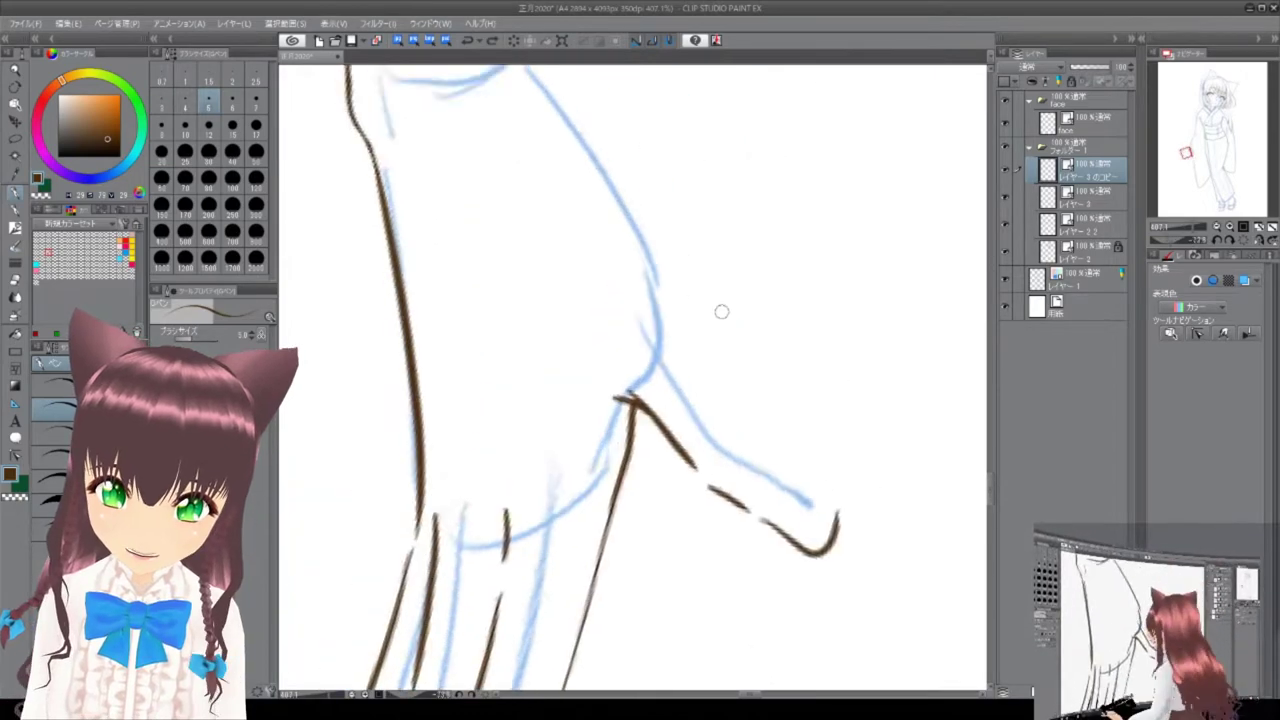
pyautogui.scroll(4, 720, 309)
pyautogui.scroll(5, 770, 480)
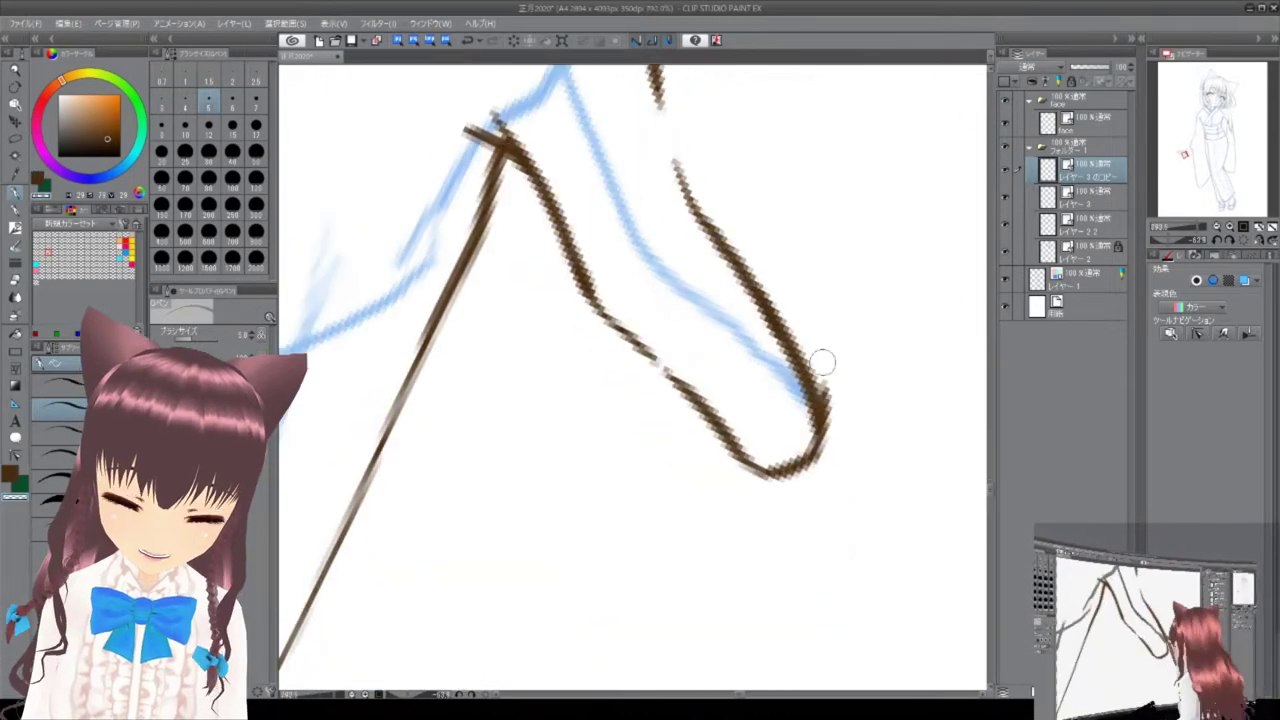
pyautogui.scroll(-4, 748, 363)
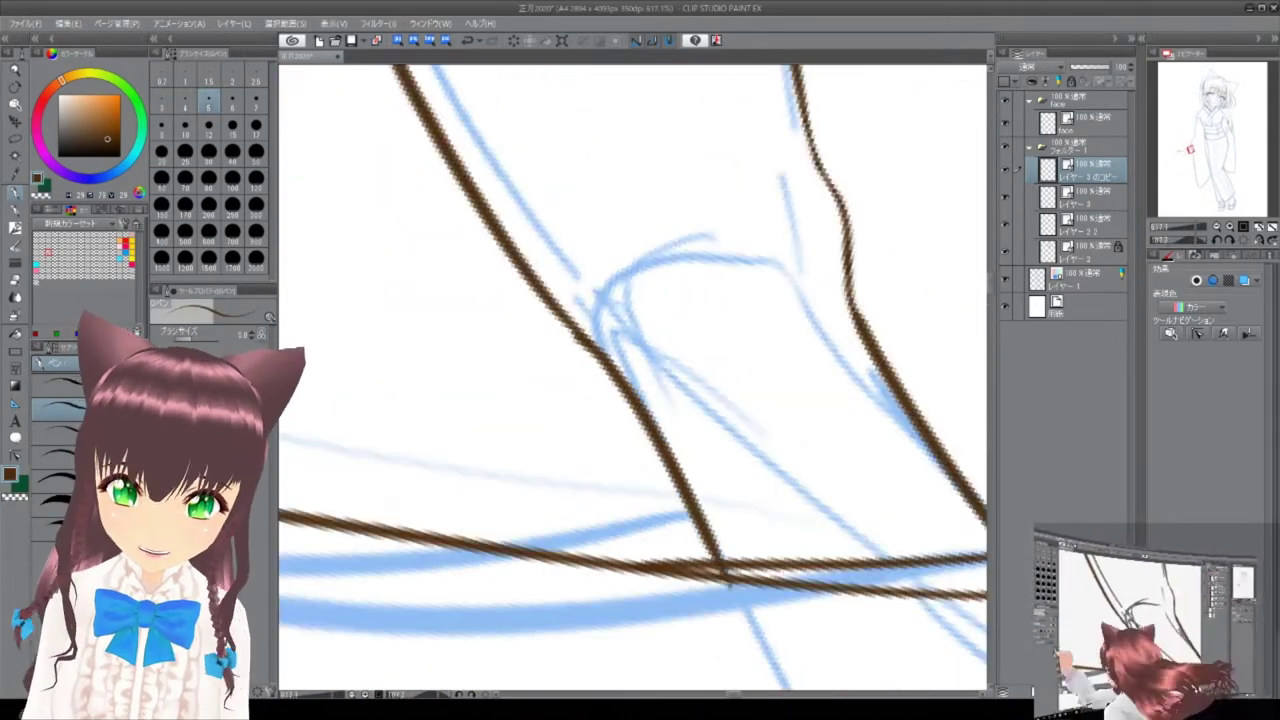
pyautogui.moveTo(748, 363); pyautogui.dragTo(759, 172)
# Clean up the fingertips of the lowered hand and draw small fingernails with a size 10 brush.
pyautogui.scroll(5, 759, 172)
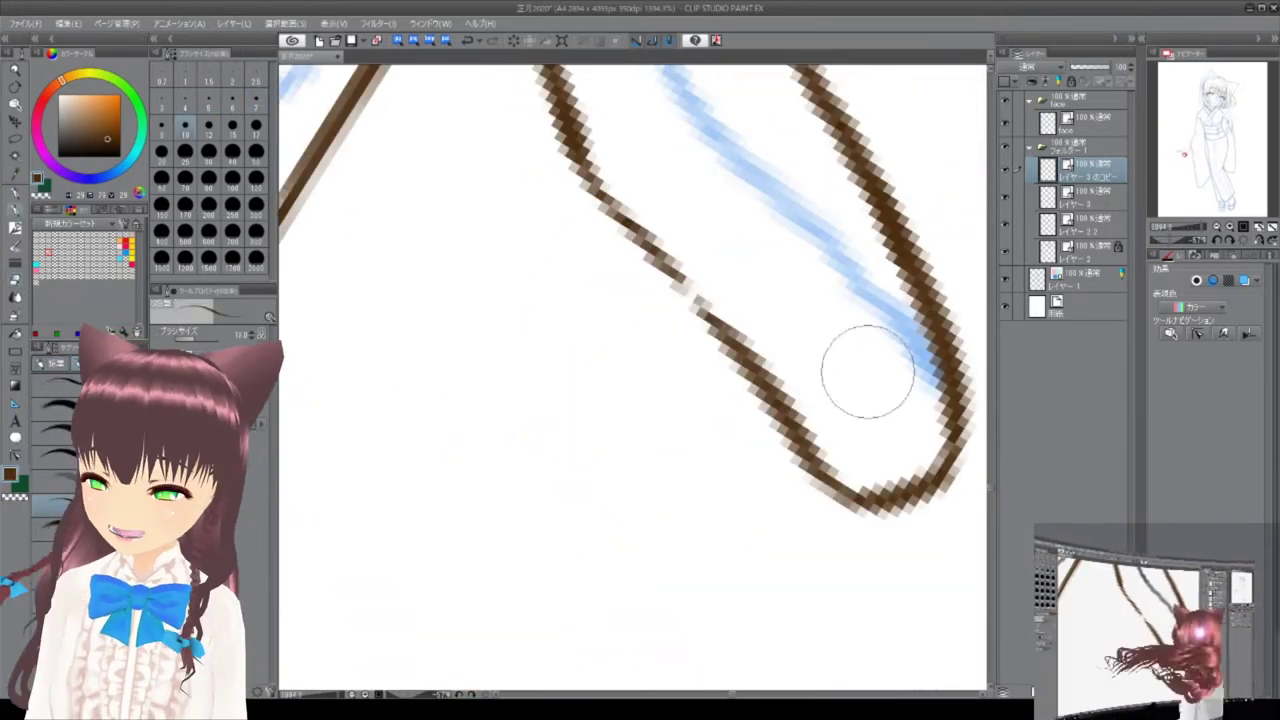
pyautogui.scroll(-1, 786, 350)
pyautogui.scroll(-3, 788, 355)
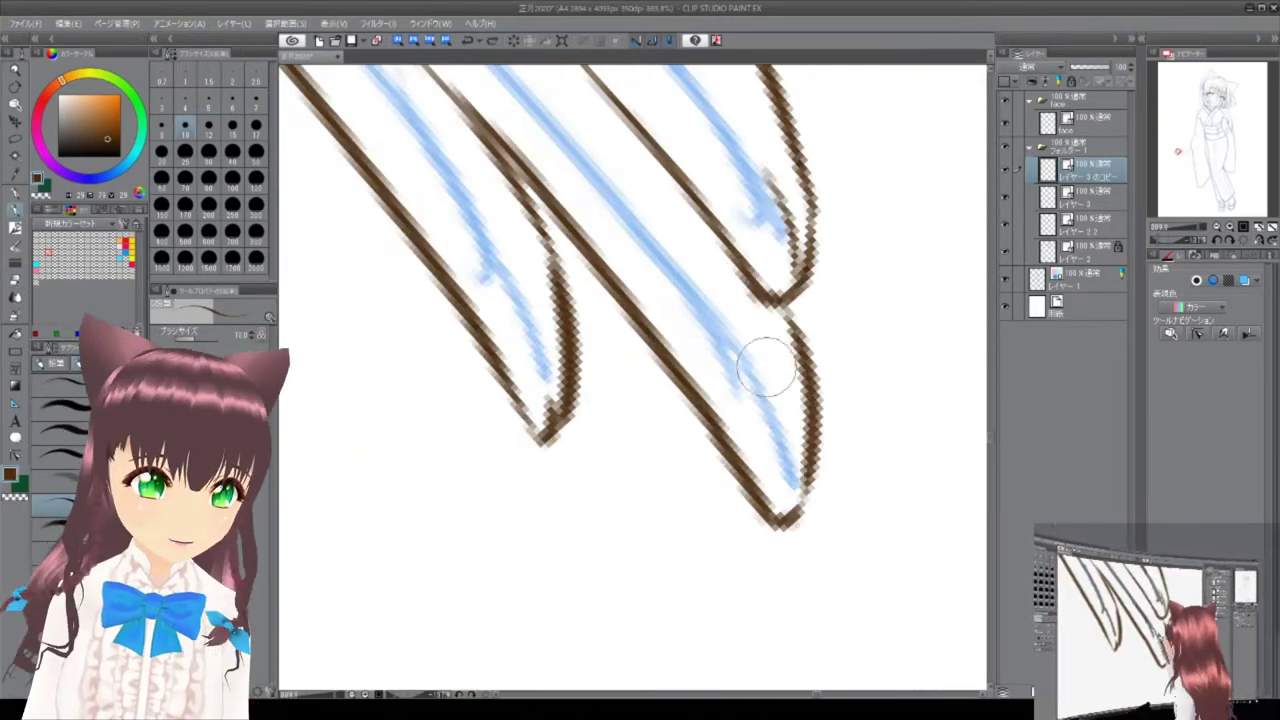
pyautogui.scroll(-10, 686, 348)
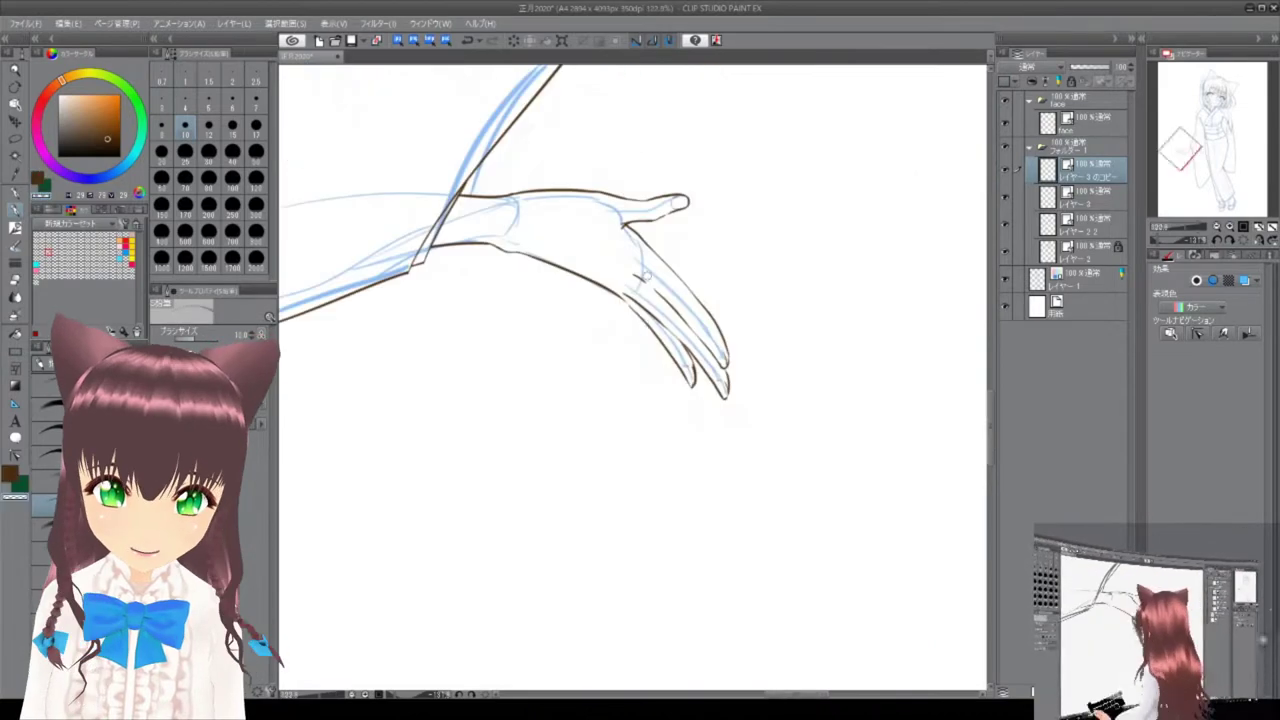
# Hide the blue sketch and adjust the vector line at the base of the thumb.
pyautogui.scroll(8, 560, 400)
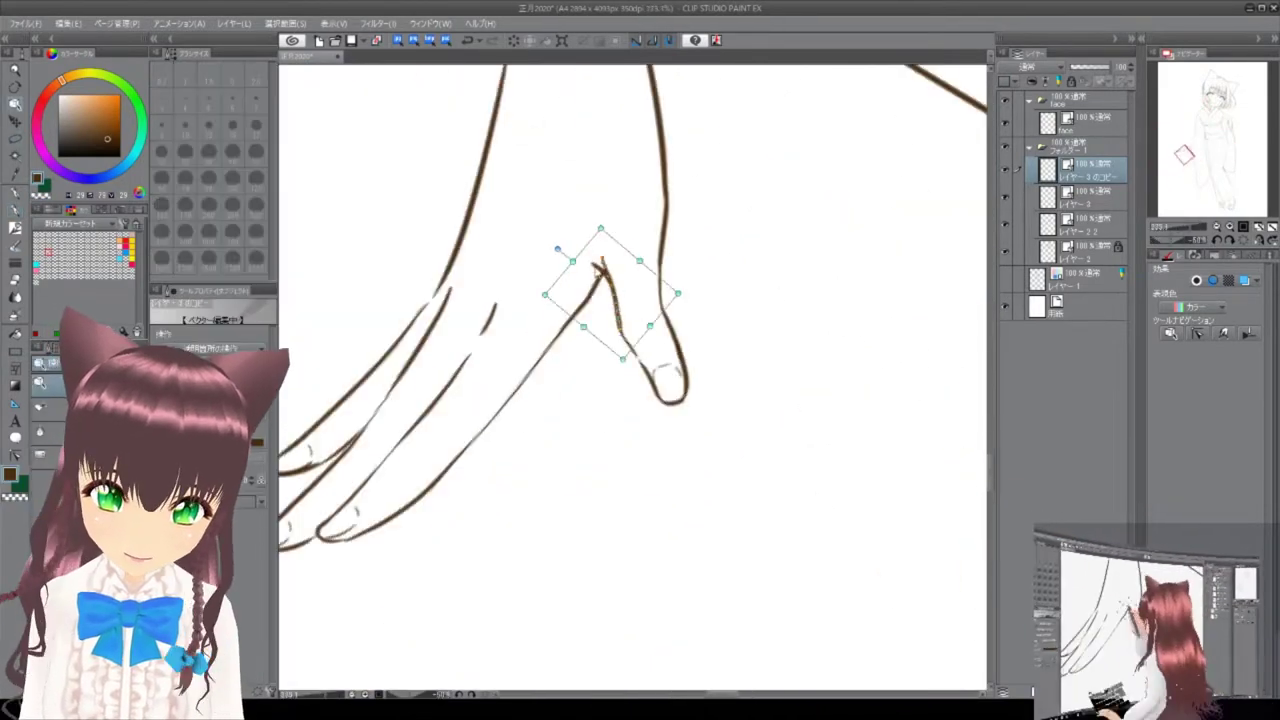
pyautogui.moveTo(662, 496); pyautogui.dragTo(642, 478)
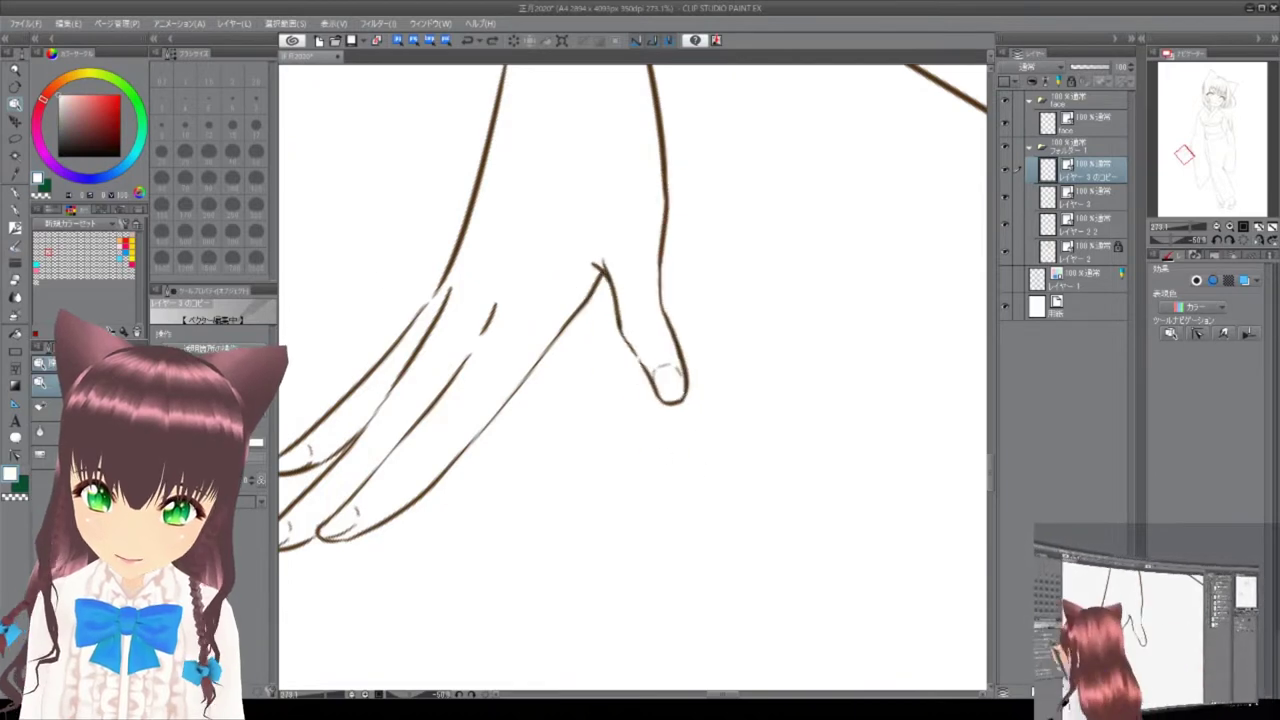
pyautogui.press('p')
# On レイヤー 3, erase the skirt line that overlaps the folded end of the obi.
pyautogui.scroll(3, 608, 263)
pyautogui.scroll(-5, 608, 263)
pyautogui.scroll(3, 537, 286)
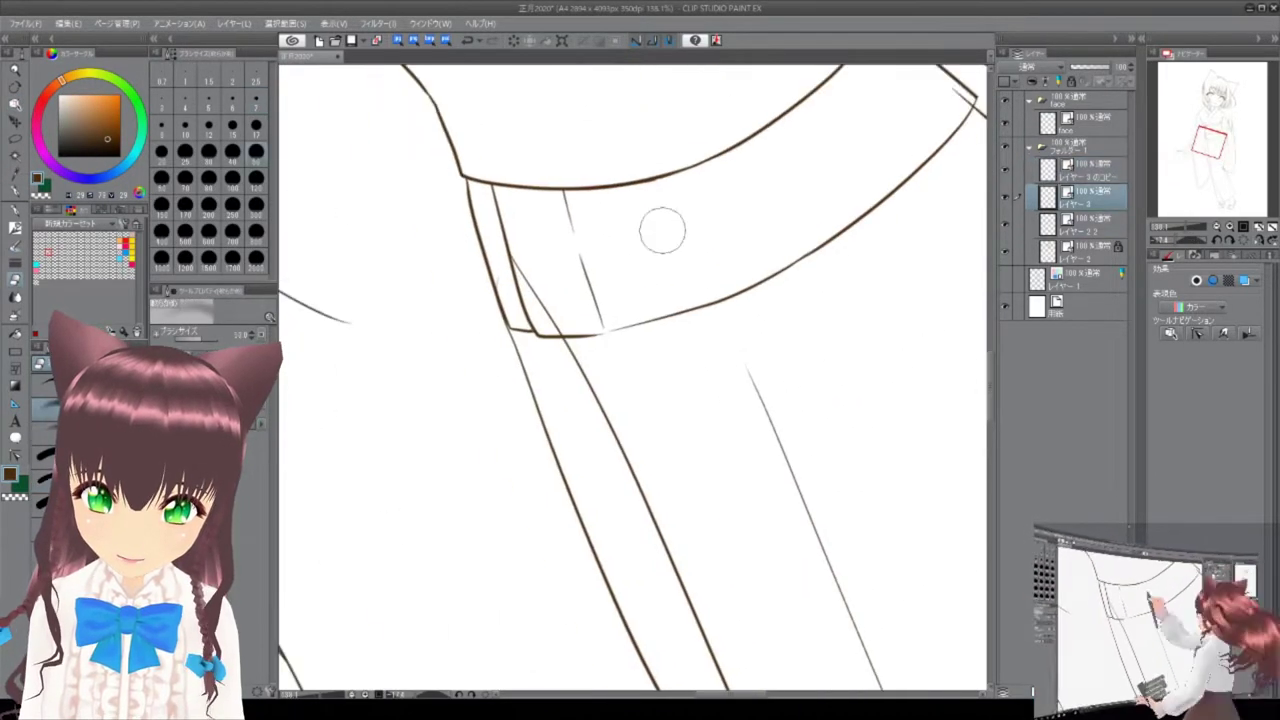
pyautogui.scroll(-8, 668, 276)
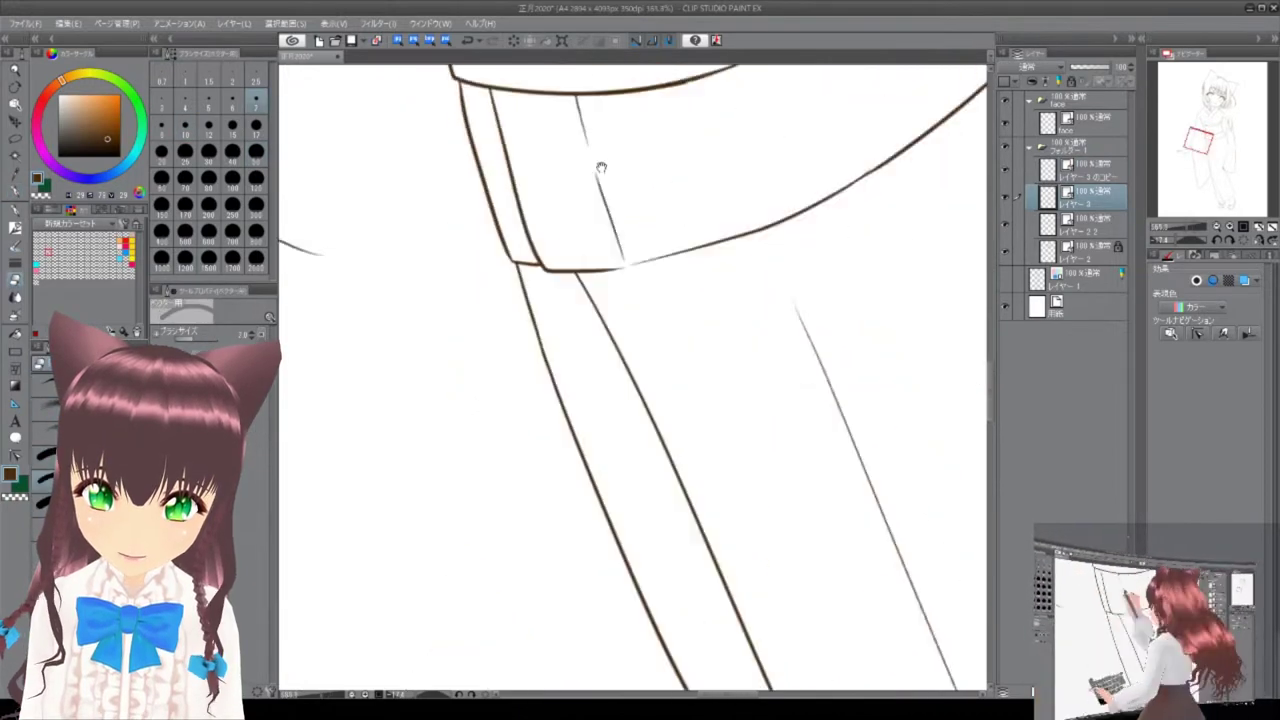
pyautogui.scroll(12, 694, 300)
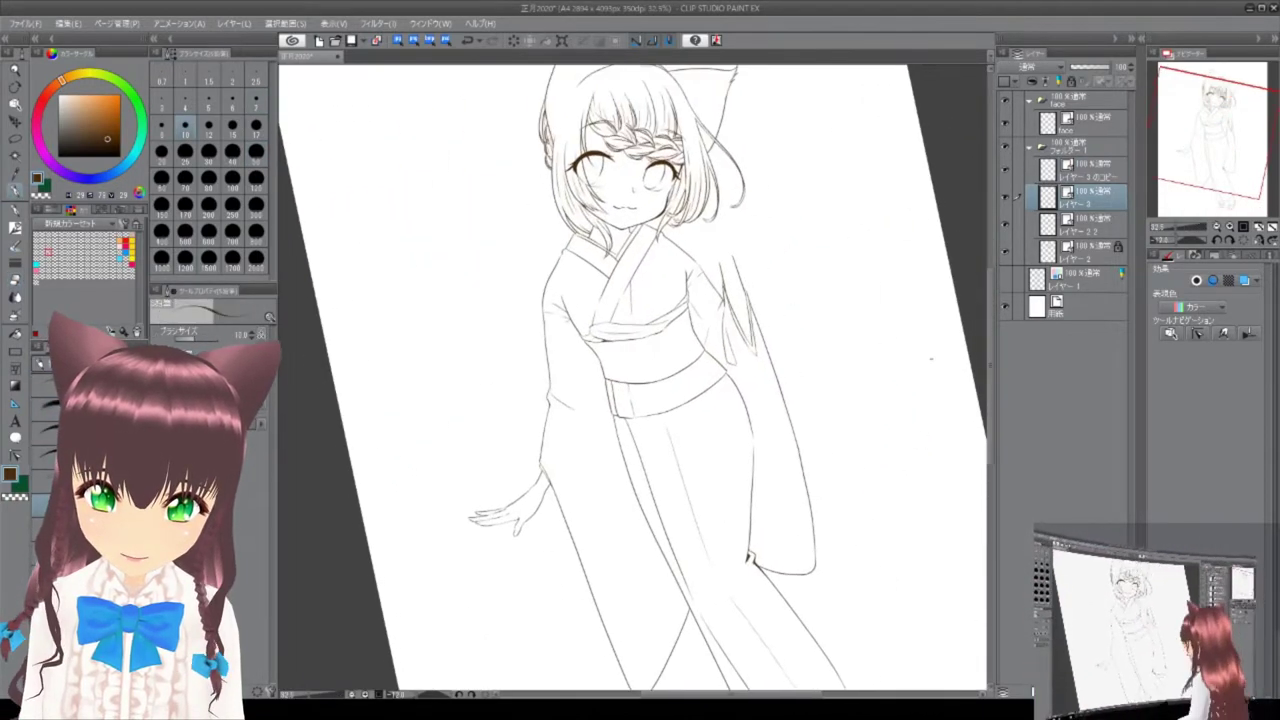
# Merge the line layers in フォルダー 1 above the base line layer into a single layer.
pyautogui.scroll(-7, 607, 313)
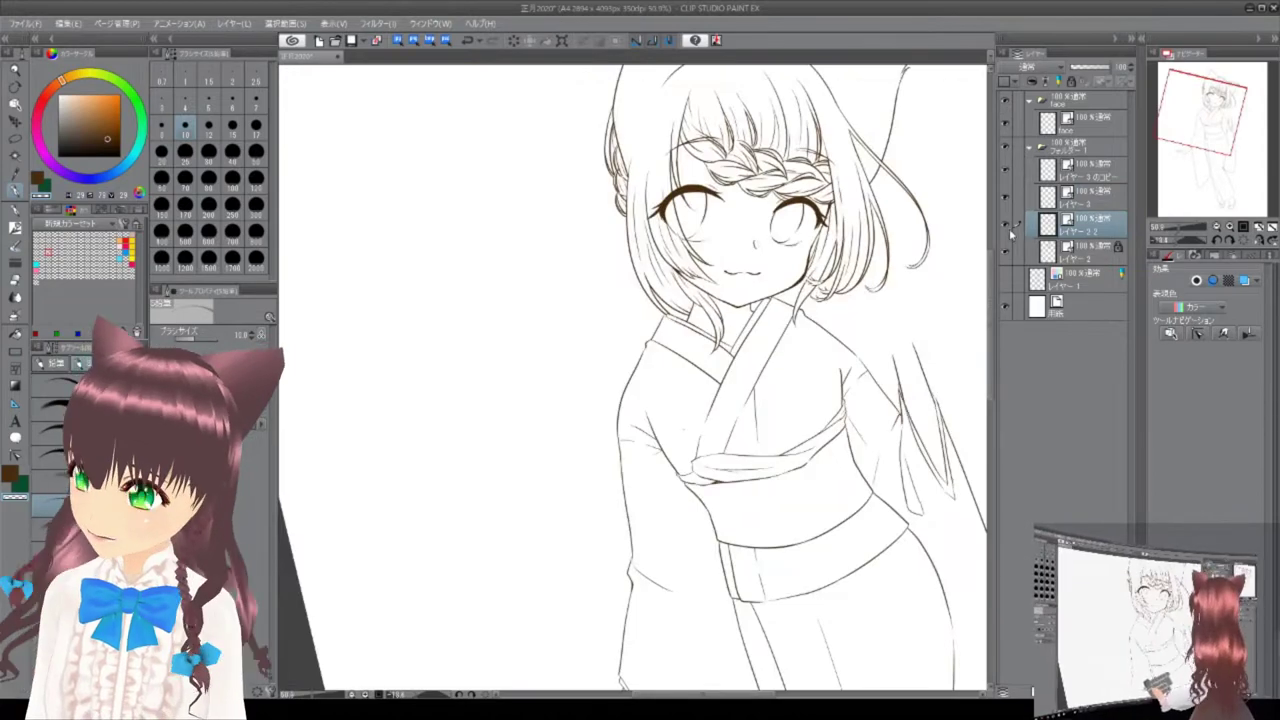
pyautogui.hotkey('alt', ']')
pyautogui.hotkey('alt', ']')
pyautogui.hotkey('ctrl', '-')
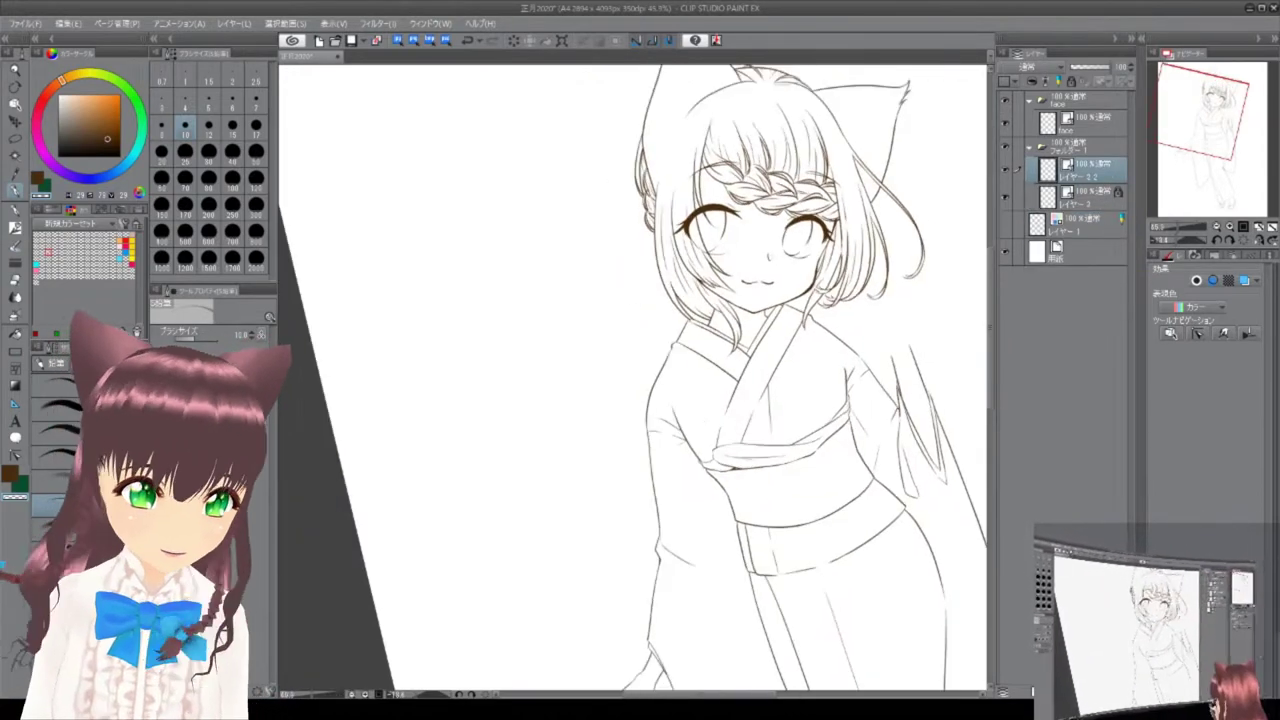
# Switch to the lower line layer in フォルダー 1 and clean up the overlapping hair strands beside the face.
pyautogui.scroll(6, 704, 321)
pyautogui.scroll(-6, 811, 306)
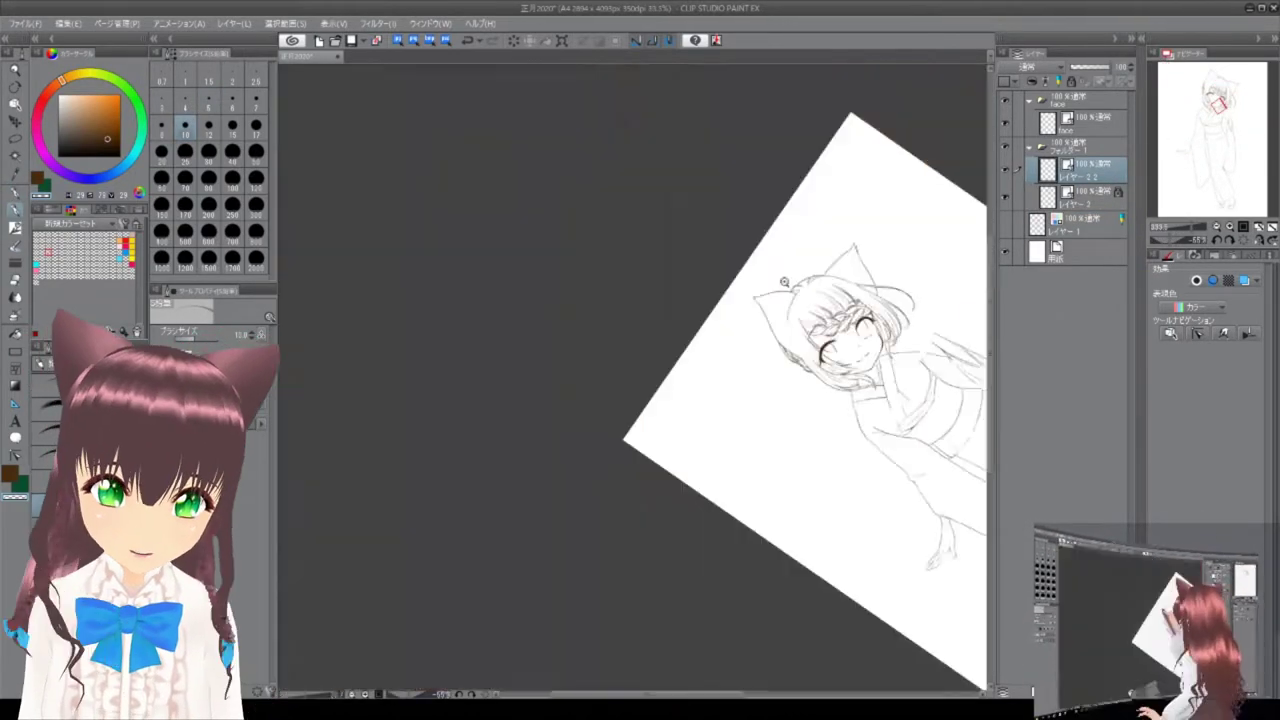
pyautogui.scroll(8, 811, 306)
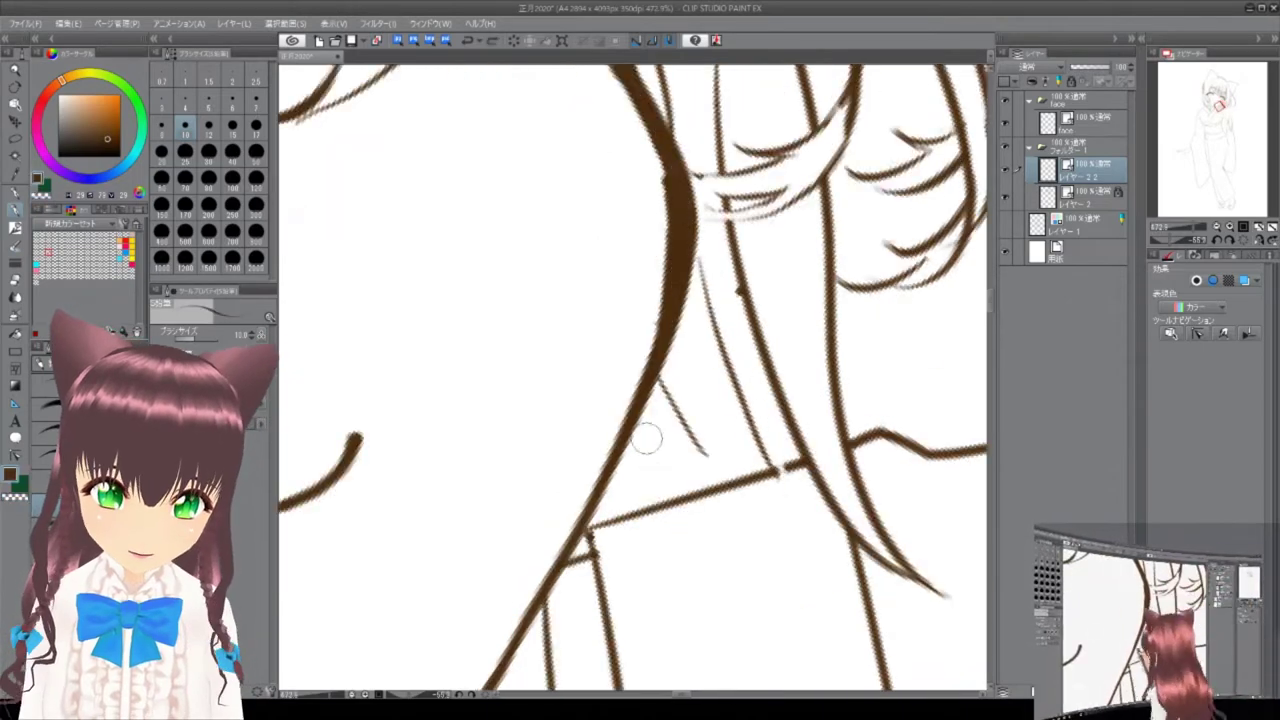
pyautogui.hotkey('alt', '[')
pyautogui.scroll(3, 887, 457)
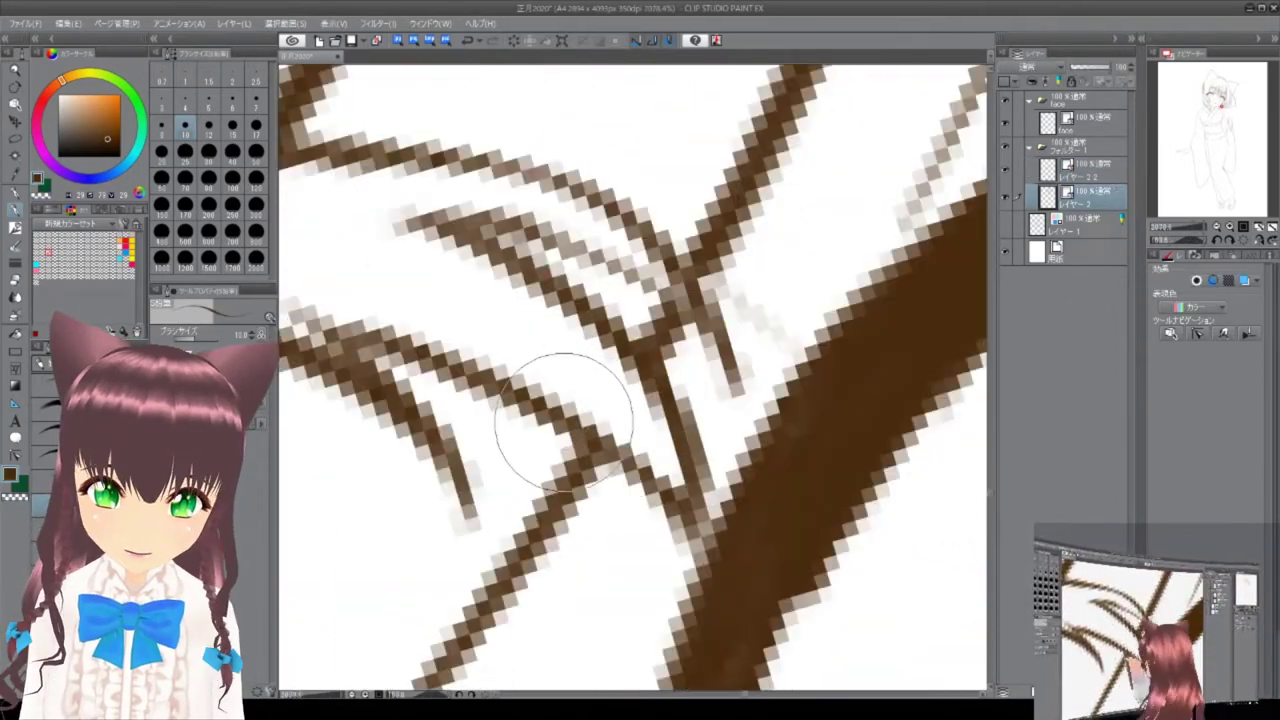
pyautogui.scroll(-10, 733, 290)
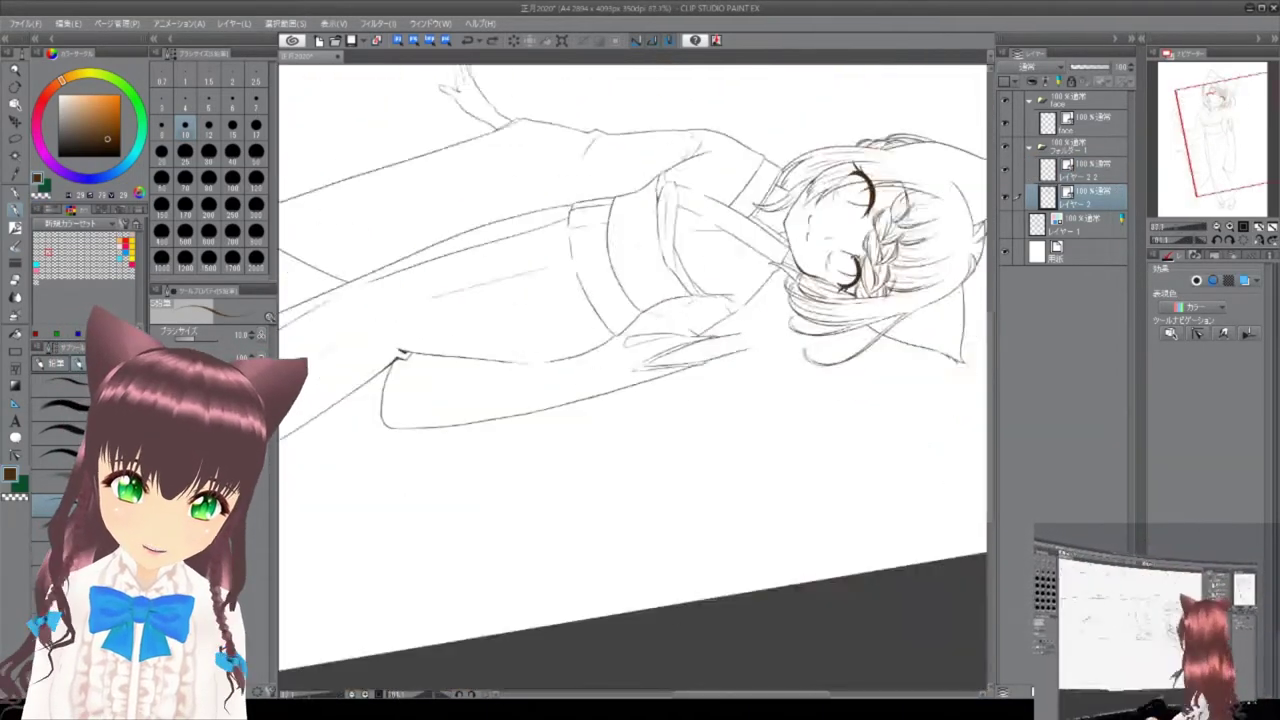
# Create a ハンド folder with a new vector layer above the face folder and show the blue sketch again.
pyautogui.hotkey('ctrl', 'g')
pyautogui.hotkey('ctrl', 'v')
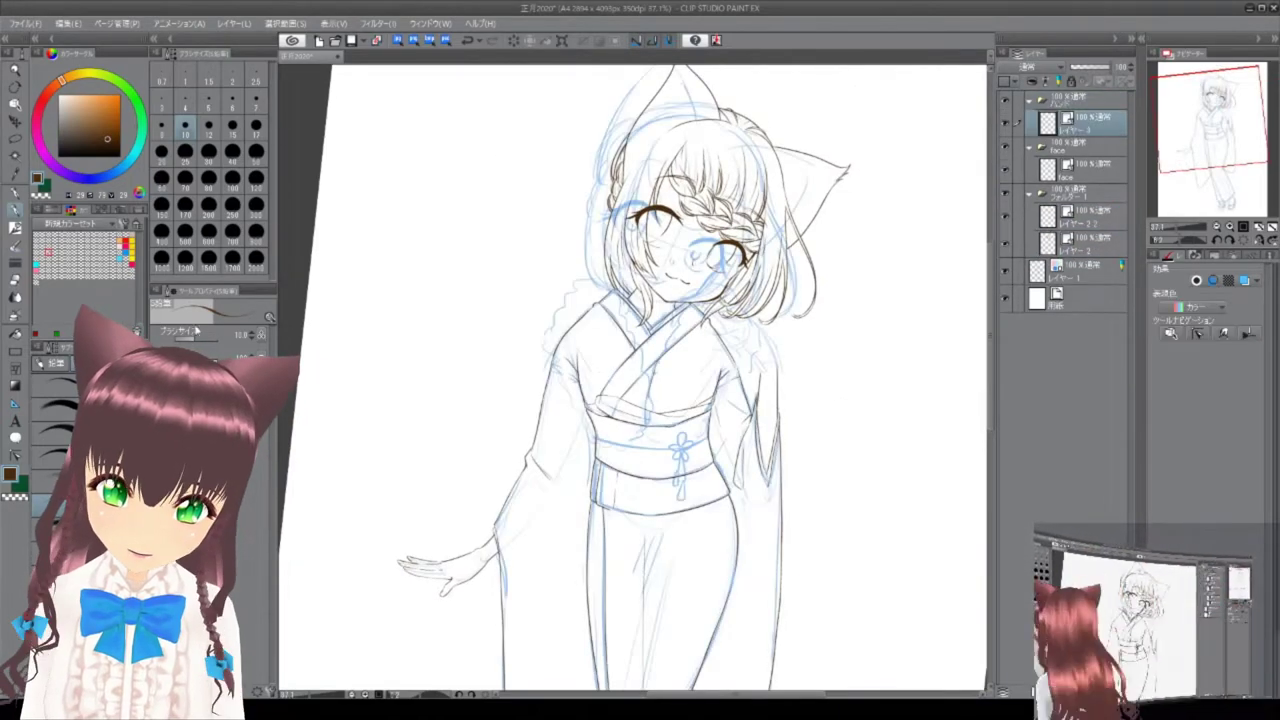
pyautogui.scroll(10, 640, 380)
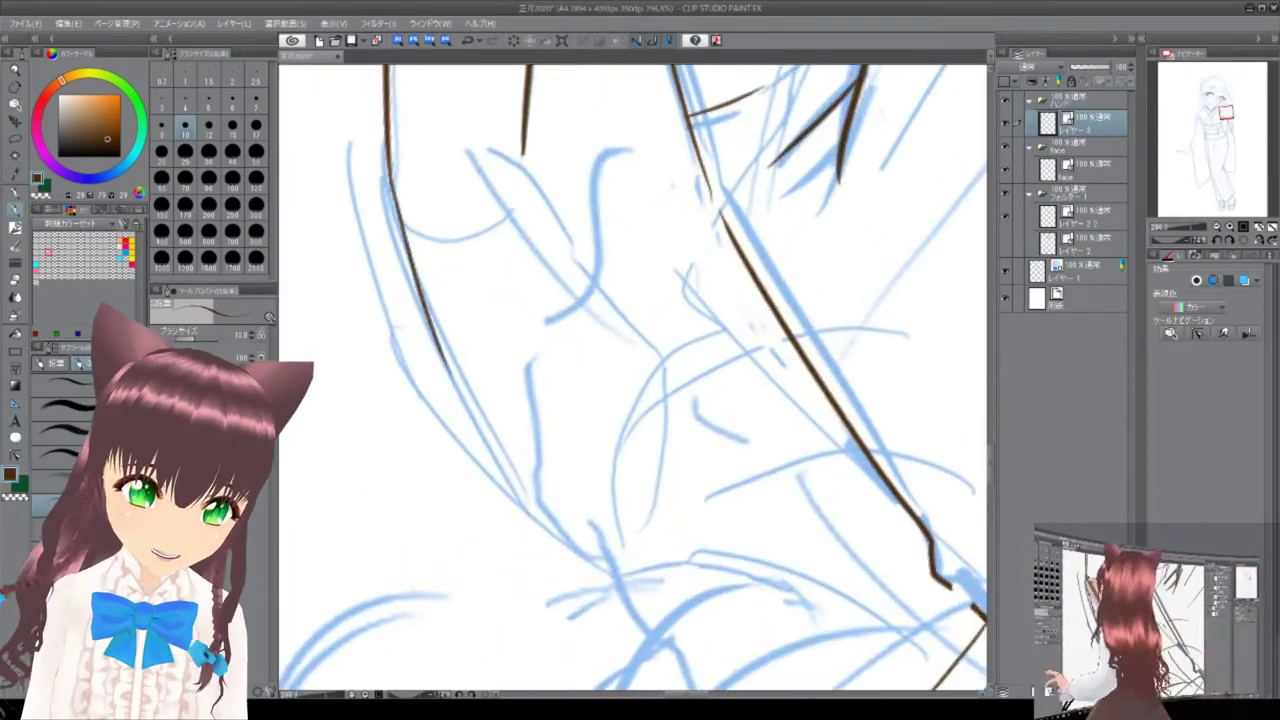
# Ink the raised hand's outer edge and the outline of its little finger across the sleeve line.
pyautogui.scroll(-5, 490, 394)
pyautogui.moveTo(529, 366); pyautogui.dragTo(690, 545)
pyautogui.scroll(-3, 690, 545)
pyautogui.moveTo(605, 375); pyautogui.dragTo(794, 391)
pyautogui.scroll(2, 795, 393)
pyautogui.moveTo(567, 200); pyautogui.dragTo(728, 500)
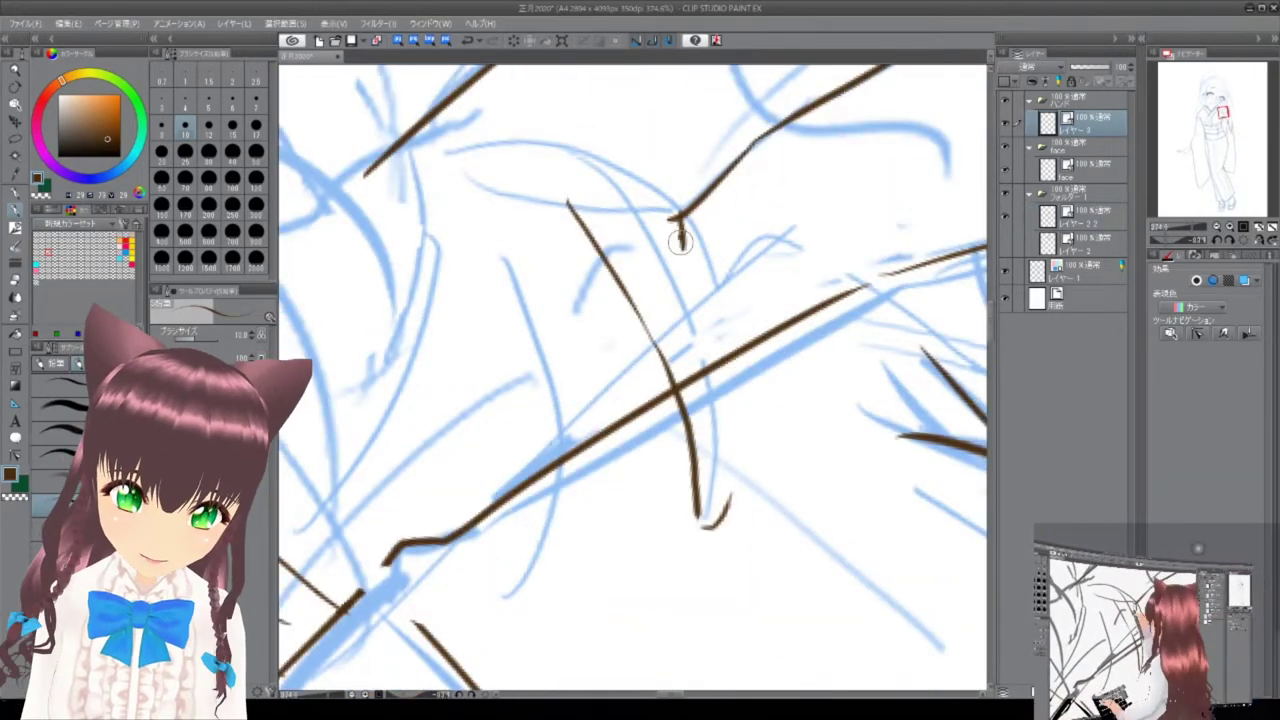
# Ink the ring finger of the raised hand and start the outline of the middle finger.
pyautogui.scroll(5, 680, 240)
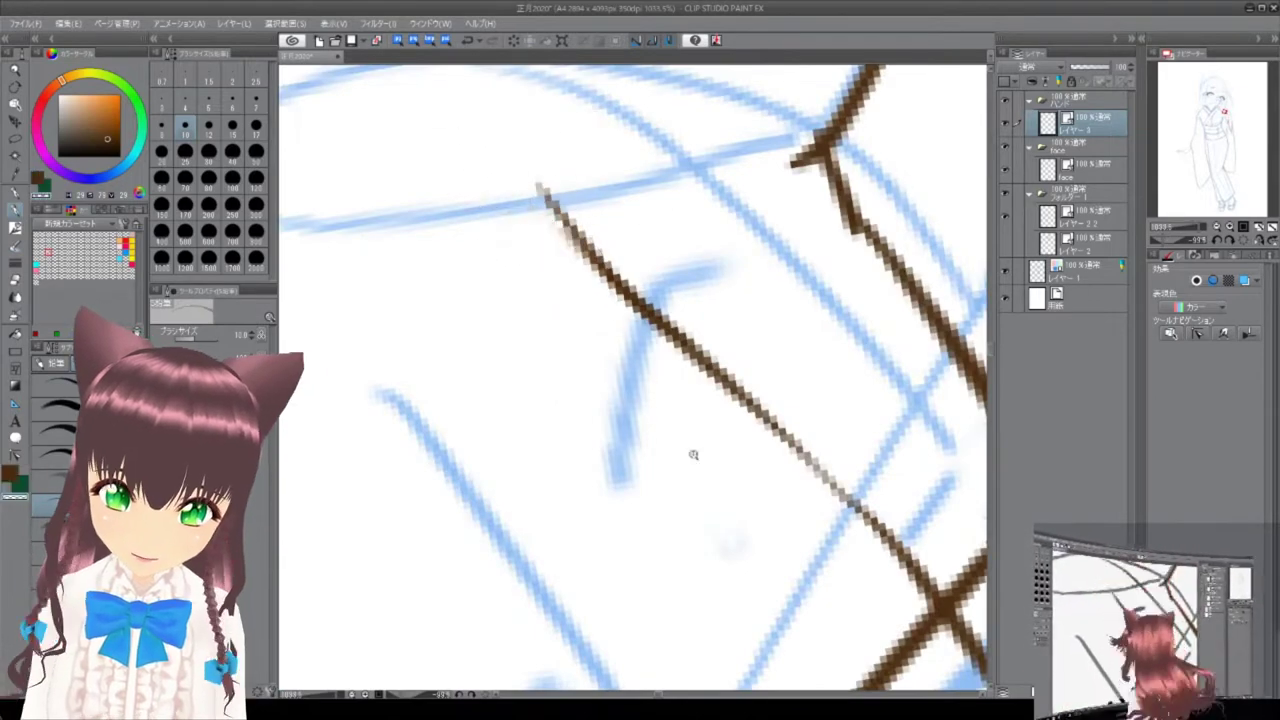
pyautogui.scroll(-4, 603, 322)
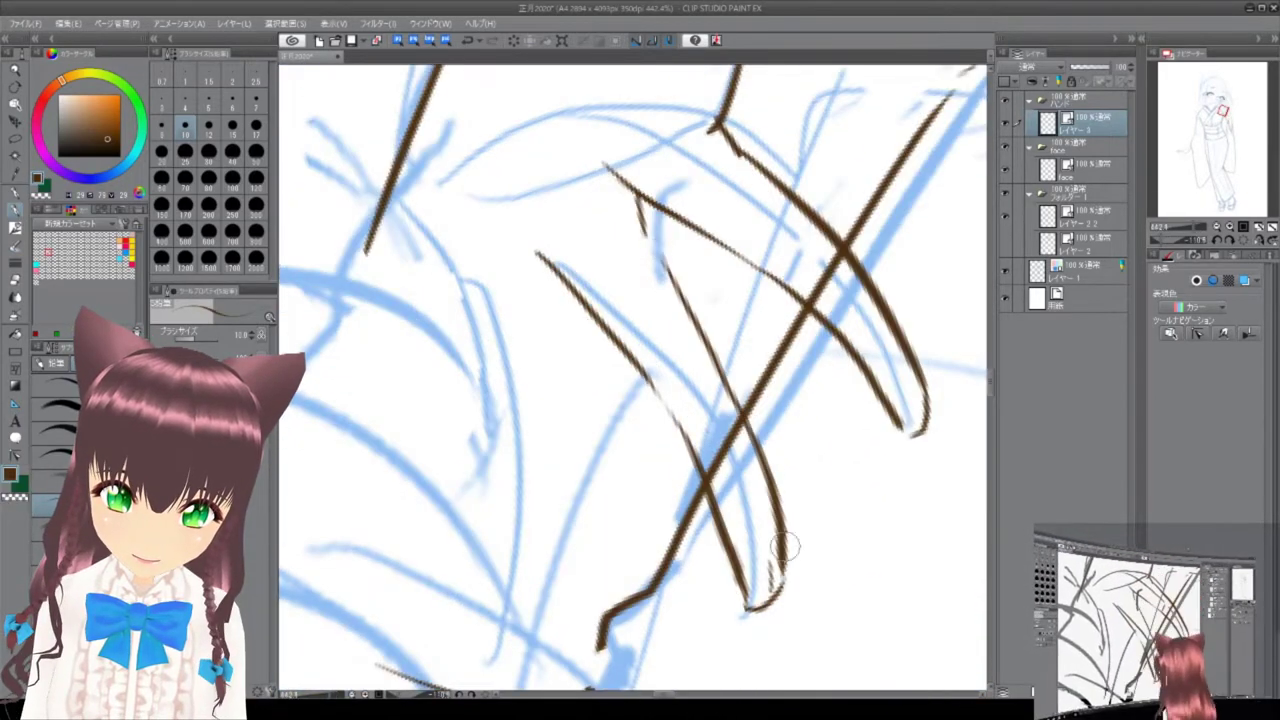
pyautogui.scroll(-3, 781, 563)
pyautogui.scroll(4, 716, 175)
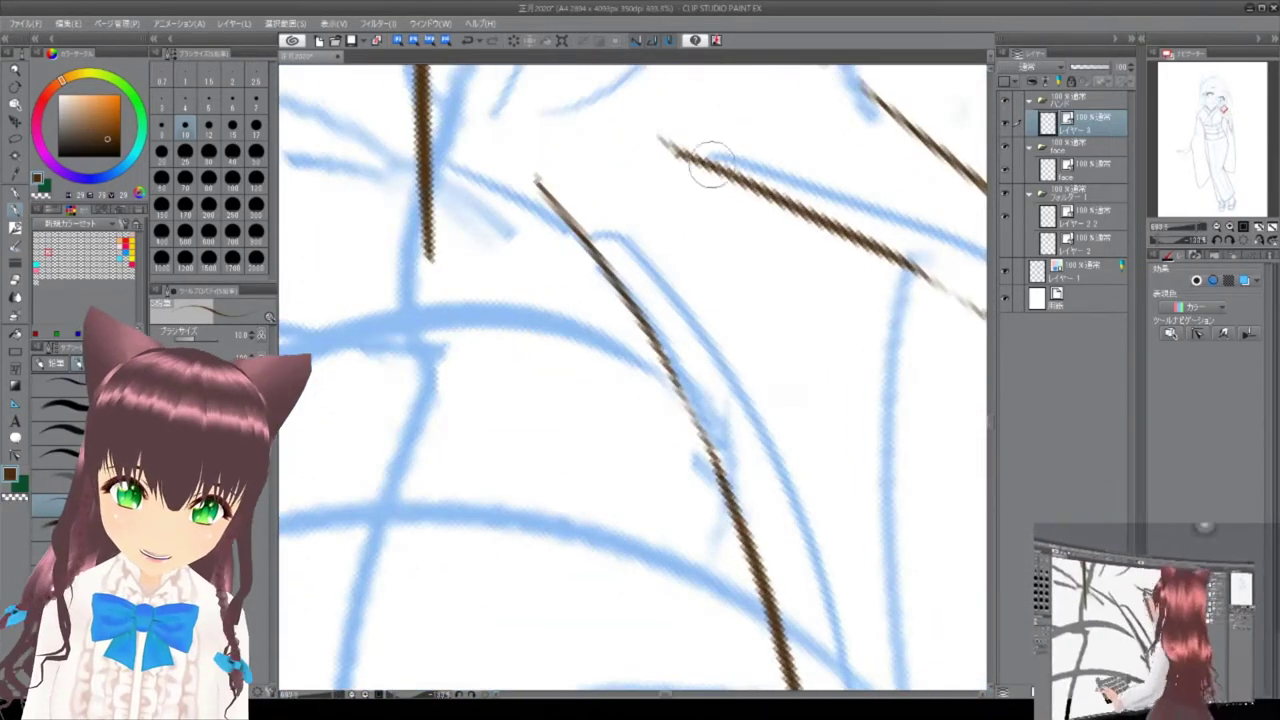
# Ink the raised hand's index finger along both sides and close its rounded tip.
pyautogui.scroll(-2, 716, 175)
pyautogui.scroll(-3, 808, 347)
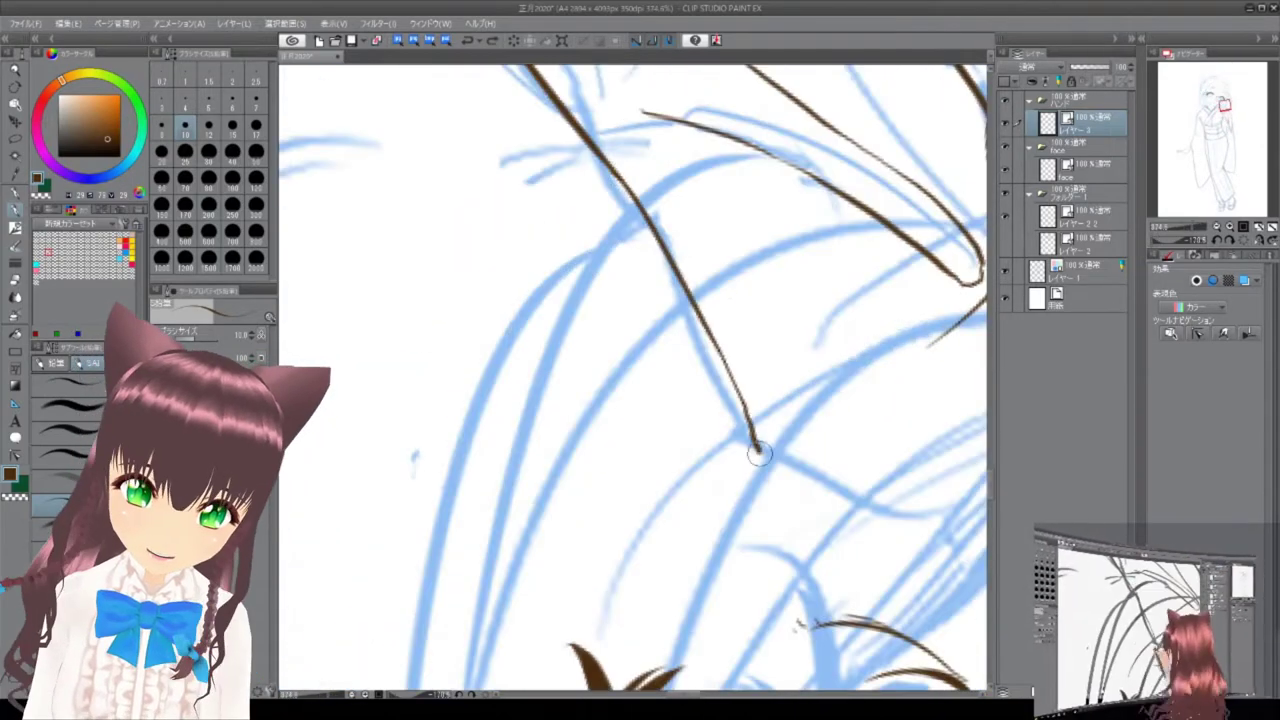
pyautogui.scroll(5, 762, 346)
pyautogui.scroll(-2, 884, 289)
pyautogui.scroll(-1, 805, 312)
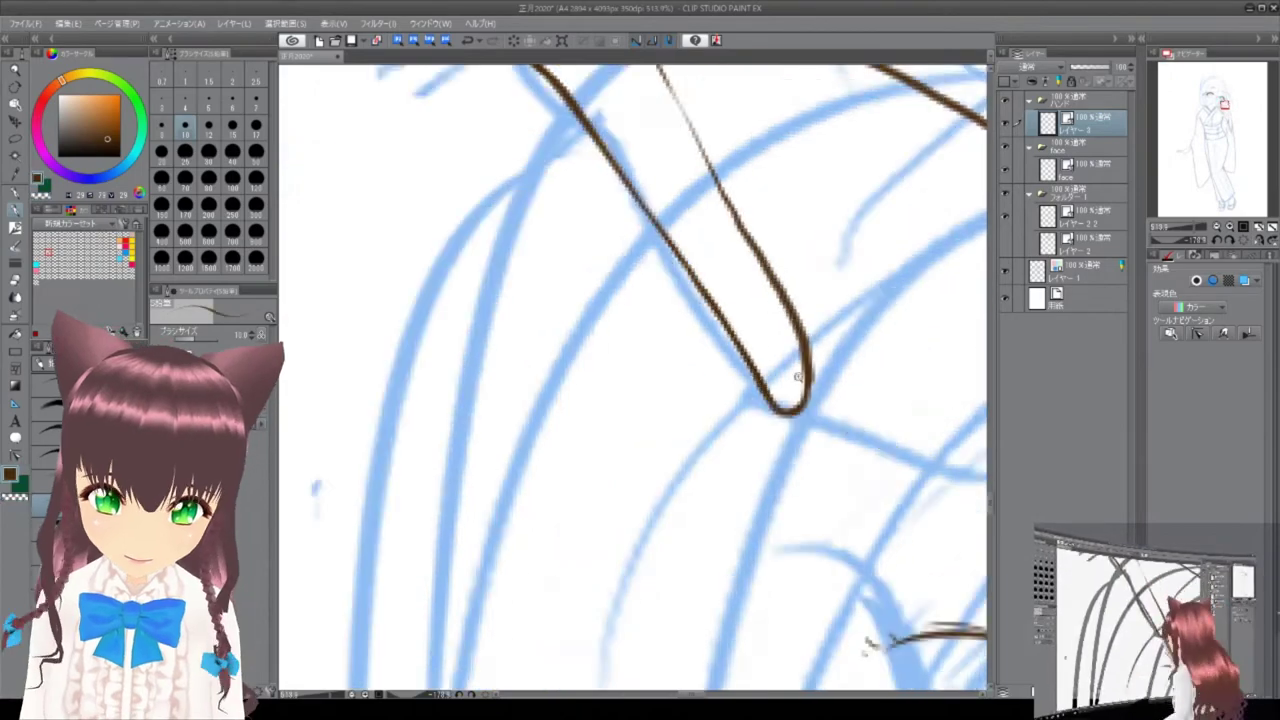
# Draw the fingernails on the raised hand, undo a stray stroke, and hide the blue sketch.
pyautogui.scroll(3, 771, 414)
pyautogui.scroll(-3, 771, 414)
pyautogui.scroll(2, 797, 490)
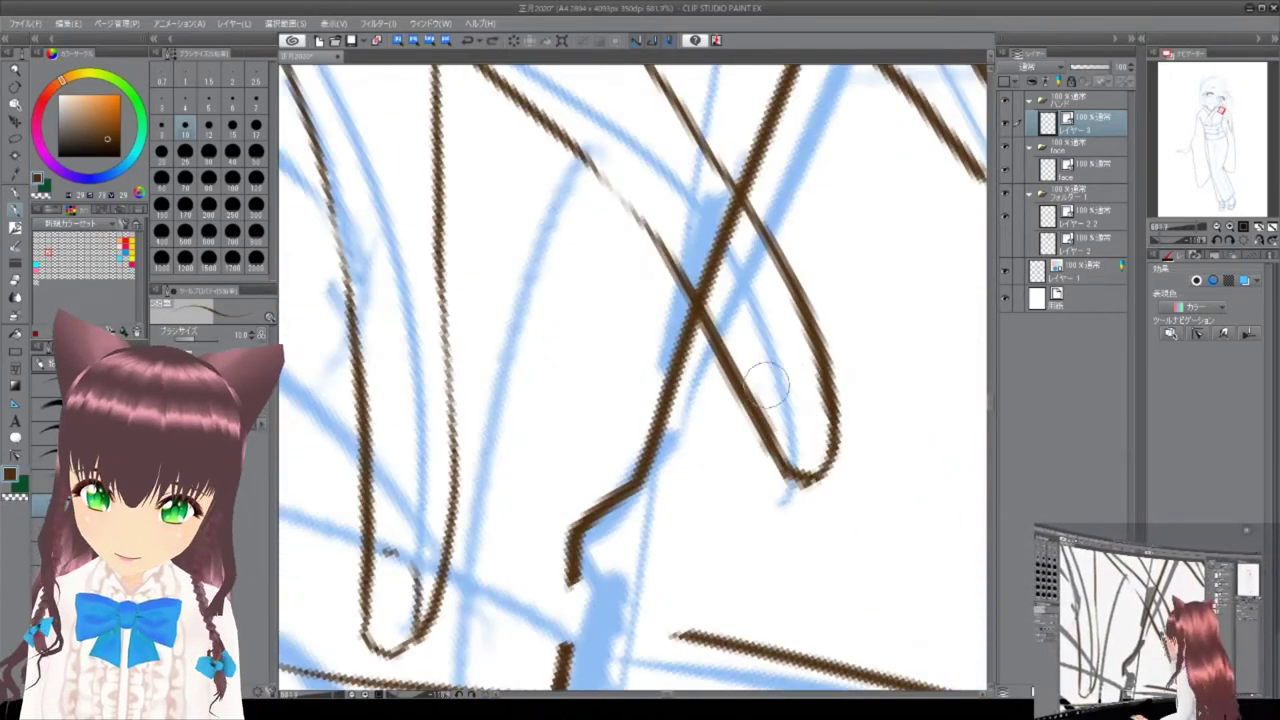
pyautogui.hotkey('ctrl', 'z')
pyautogui.scroll(-1, 733, 340)
pyautogui.scroll(1, 783, 343)
pyautogui.scroll(-8, 795, 375)
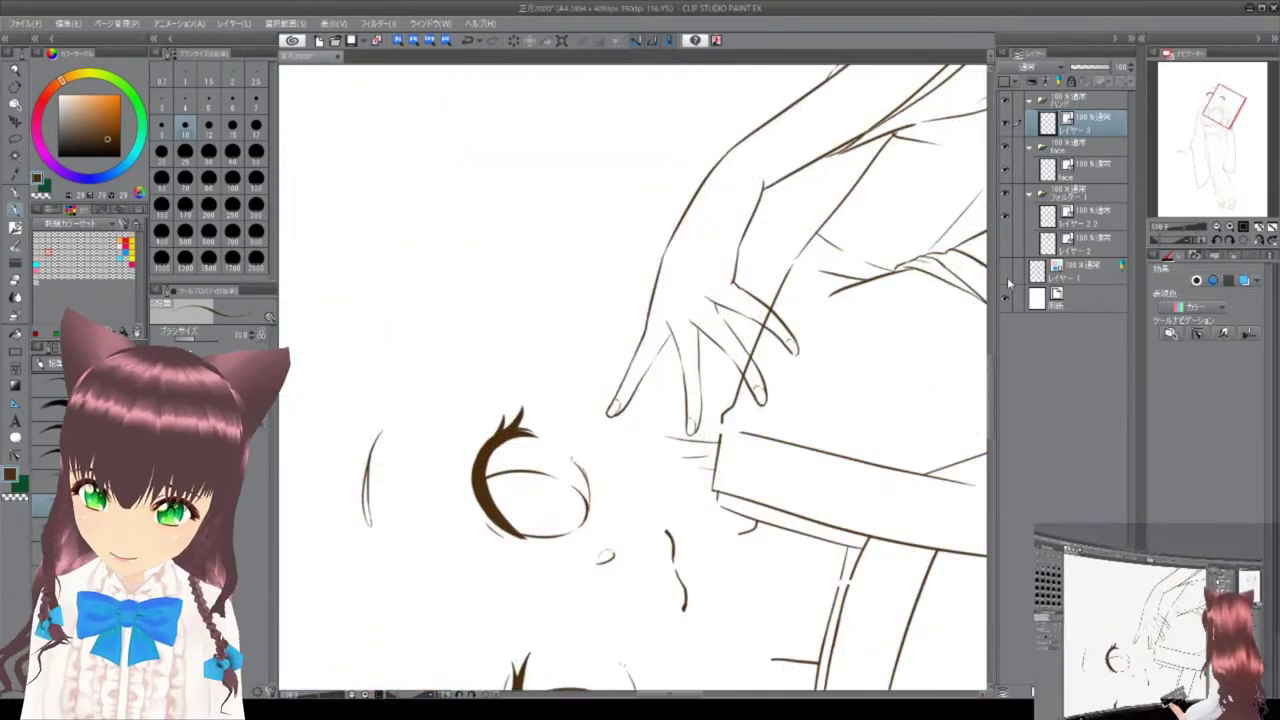
# Thicken the line junctions along the kimono sleeve and obi edges in dark brown on a new layer.
pyautogui.scroll(5, 809, 407)
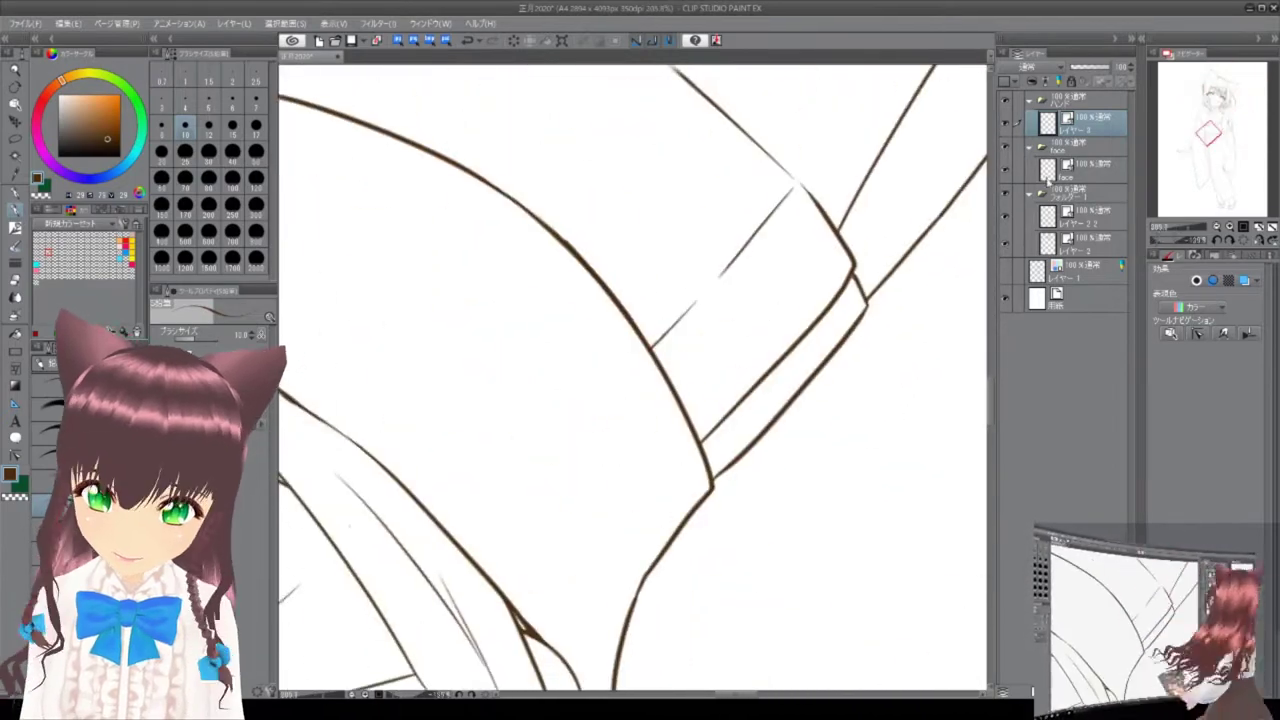
pyautogui.scroll(3, 521, 201)
pyautogui.scroll(-4, 600, 350)
pyautogui.scroll(4, 663, 503)
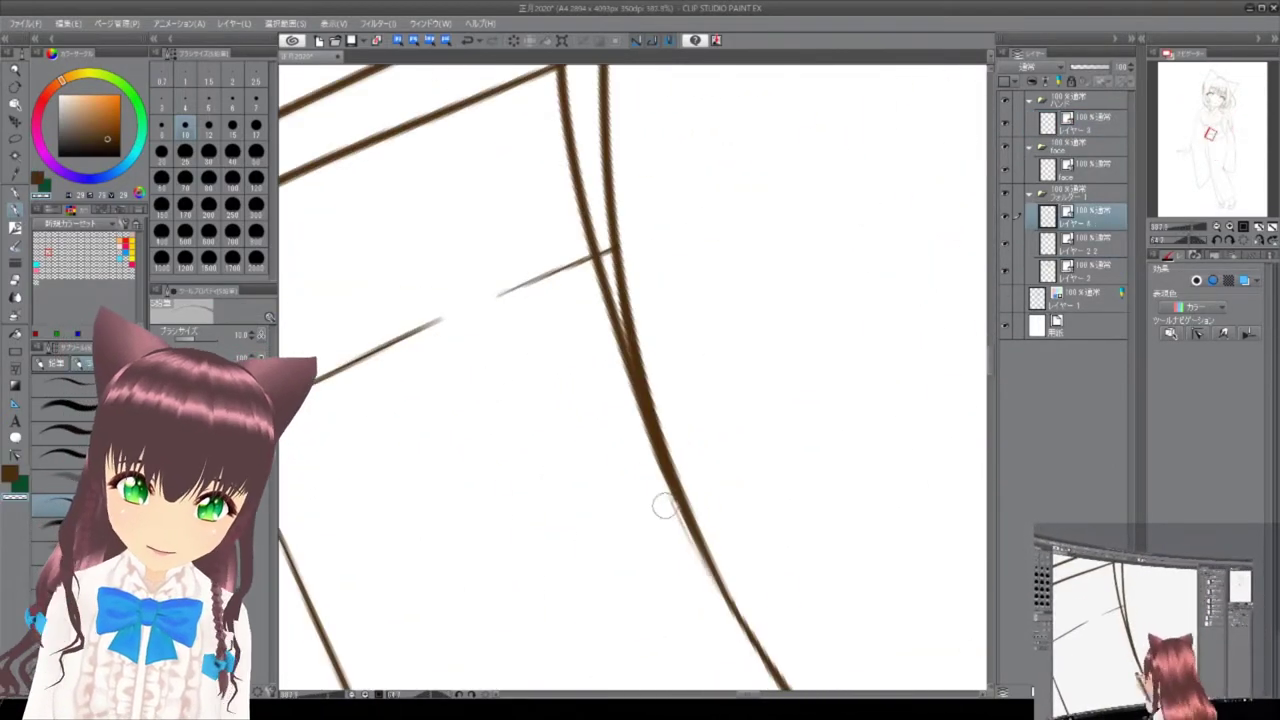
pyautogui.scroll(-5, 660, 241)
pyautogui.scroll(3, 660, 300)
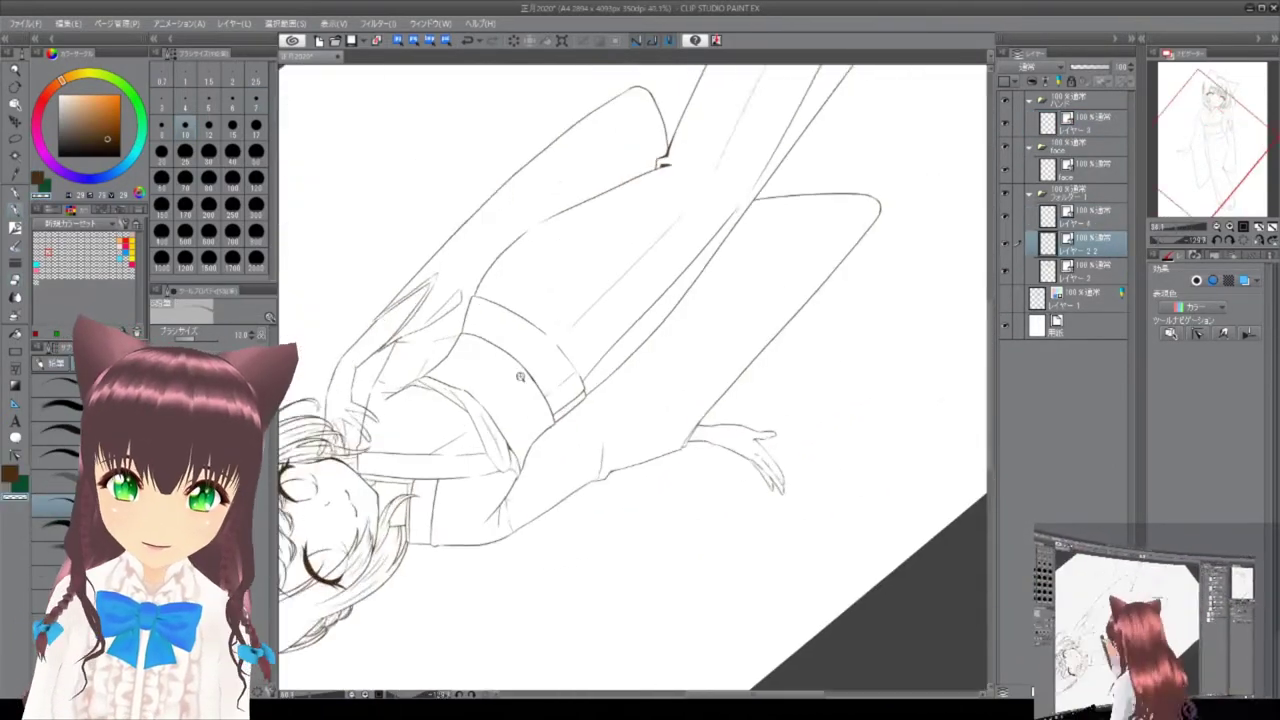
# Merge the layer with the thickened junctions down into the kimono line-art layer.
pyautogui.scroll(3, 697, 297)
pyautogui.scroll(-5, 697, 297)
pyautogui.click(1088, 213)
pyautogui.hotkey('ctrl', 'e')
pyautogui.scroll(-3, 852, 258)
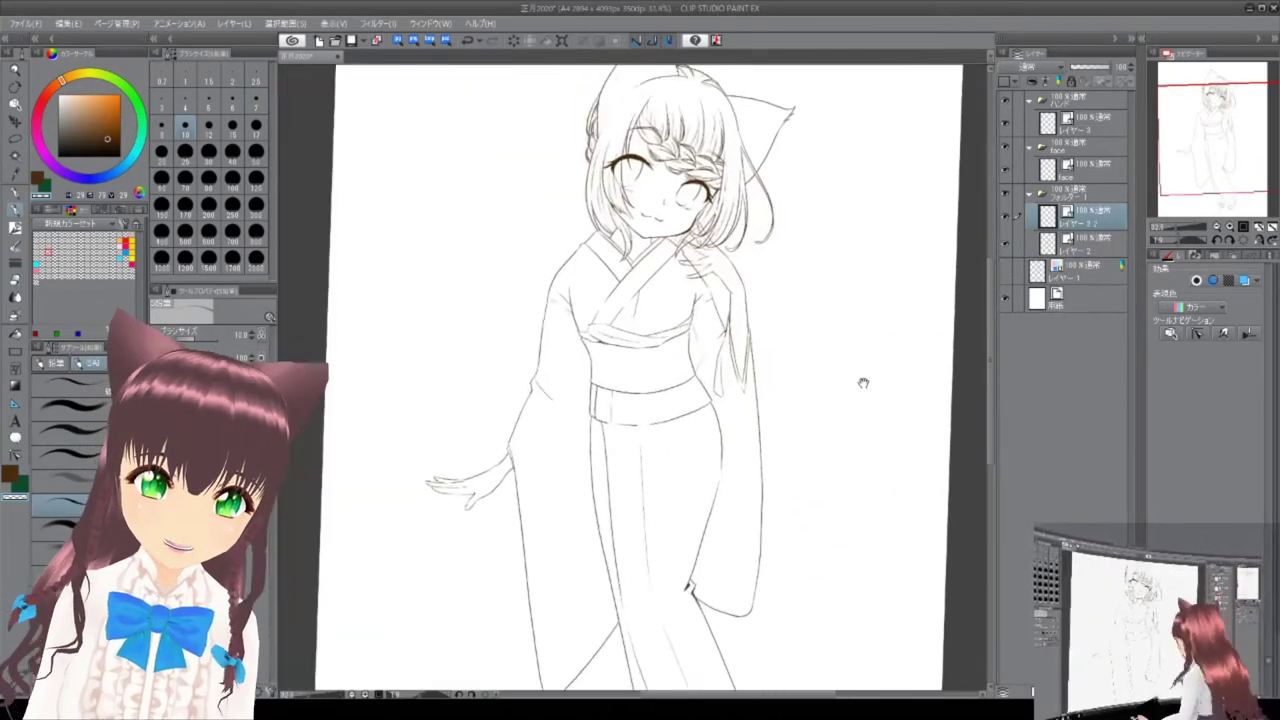
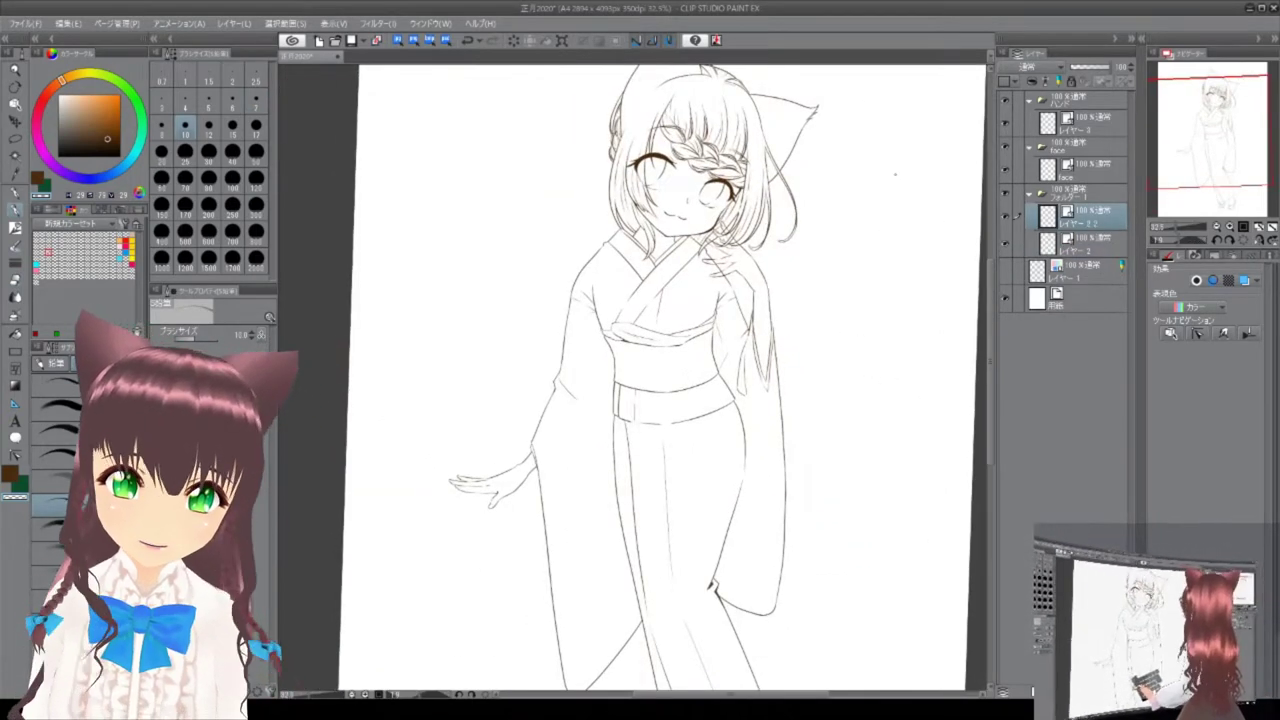
# Create a folder with a new layer beneath the line art and add a green solid fill layer.
pyautogui.scroll(-3, 1210, 147)
pyautogui.scroll(2, 1210, 147)
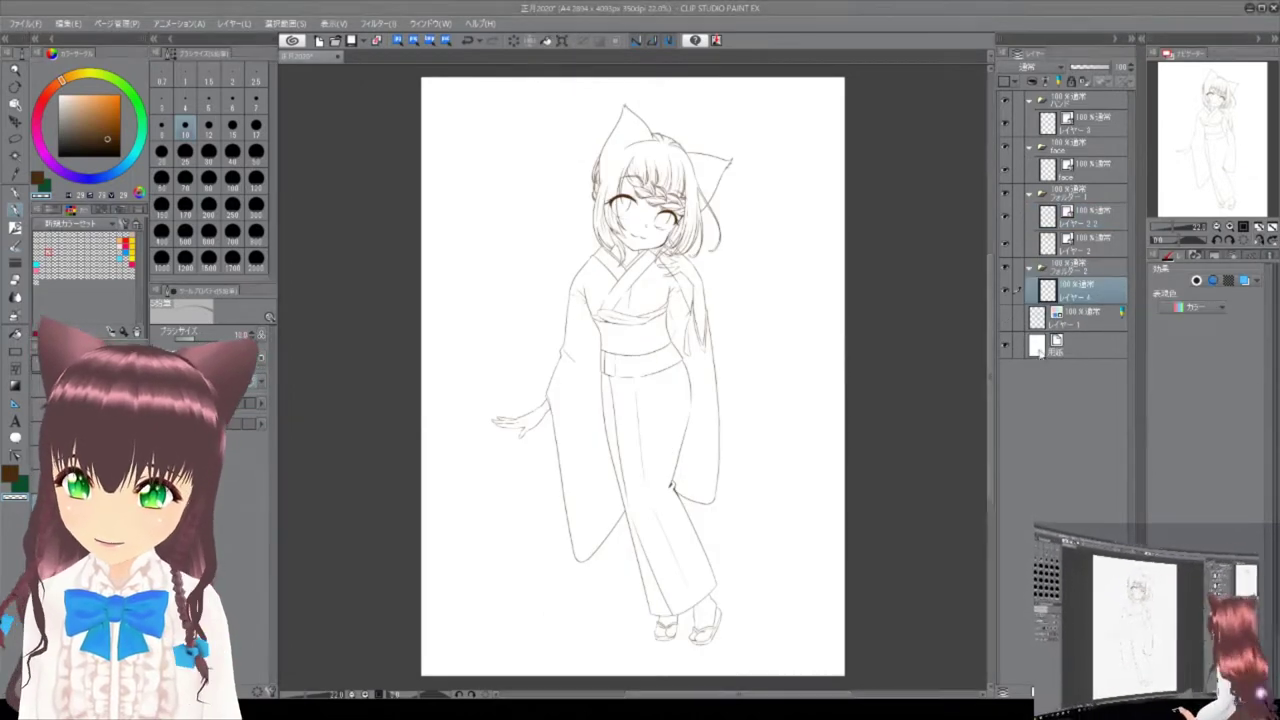
pyautogui.hotkey('ctrl', 'shift', 'f')
pyautogui.click(22, 103)
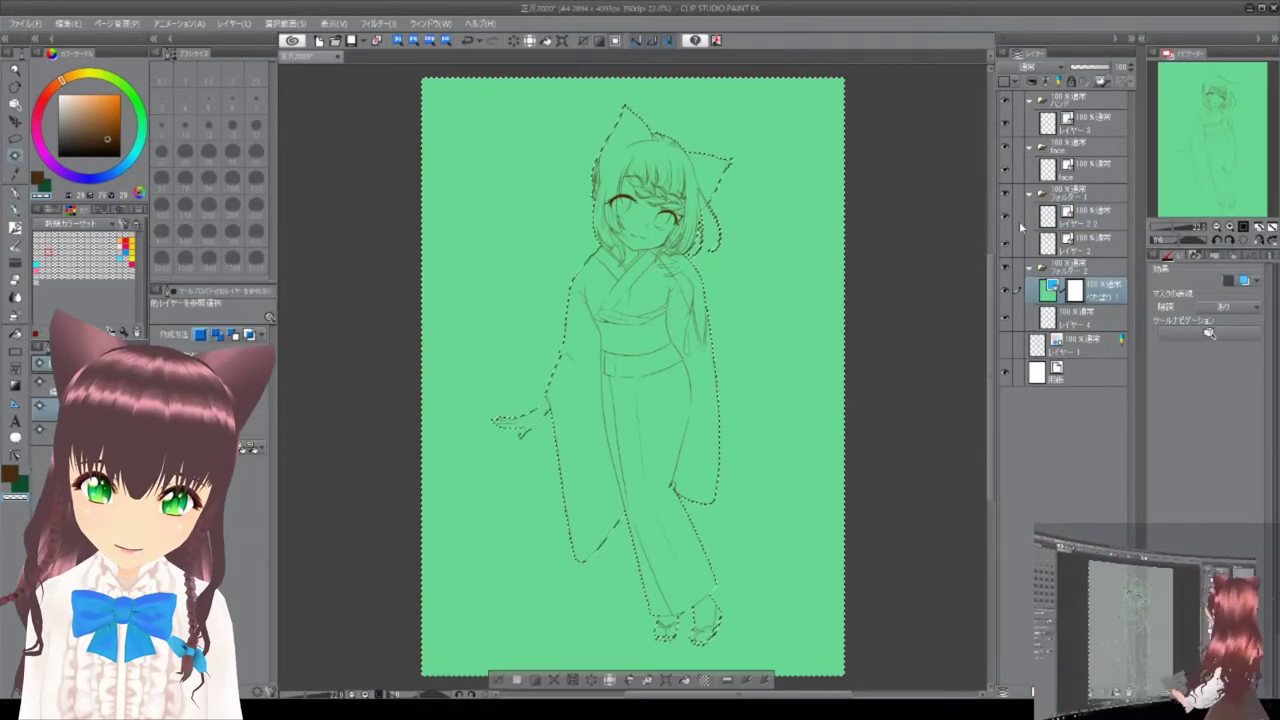
# Select the background outside the figure and clear it from the green fill's mask.
pyautogui.click(551, 611)
pyautogui.press('Delete')
pyautogui.scroll(5, 650, 250)
# Clear the green fill from the open gaps between the raised hand's upper fingers and the hair.
pyautogui.click(703, 250)
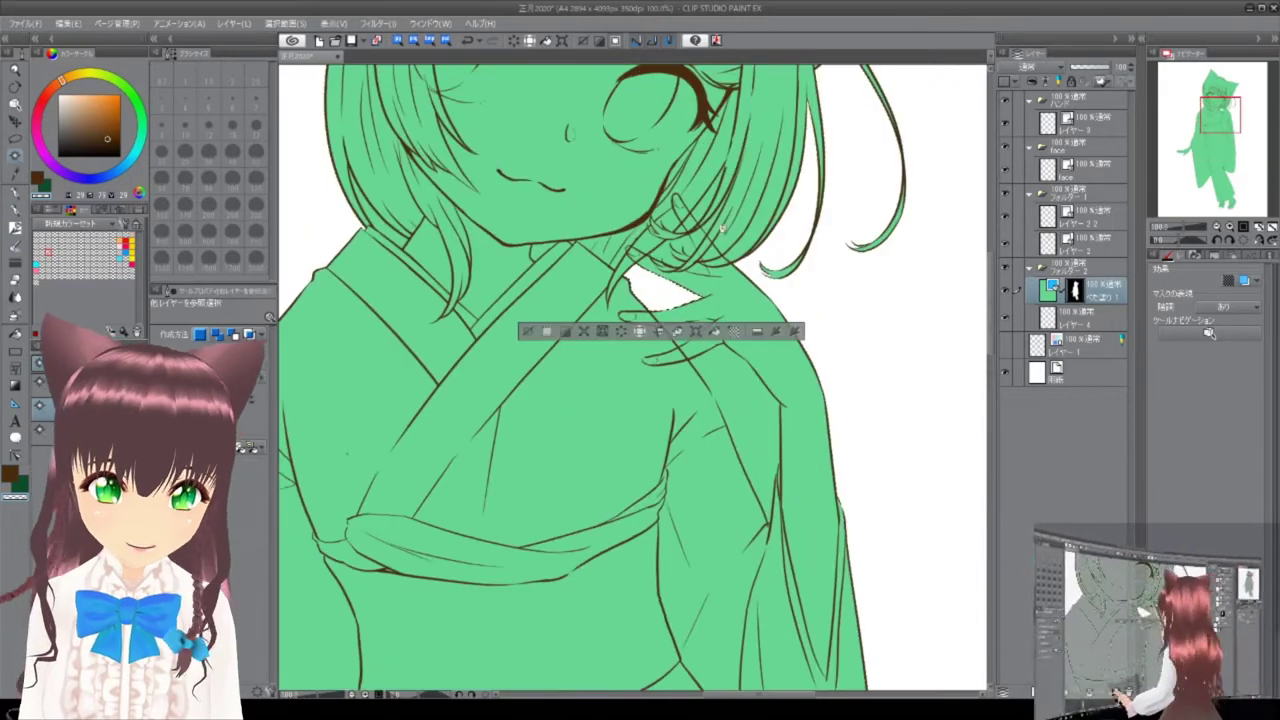
pyautogui.scroll(5, 655, 290)
pyautogui.scroll(-6, 838, 430)
pyautogui.scroll(4, 760, 390)
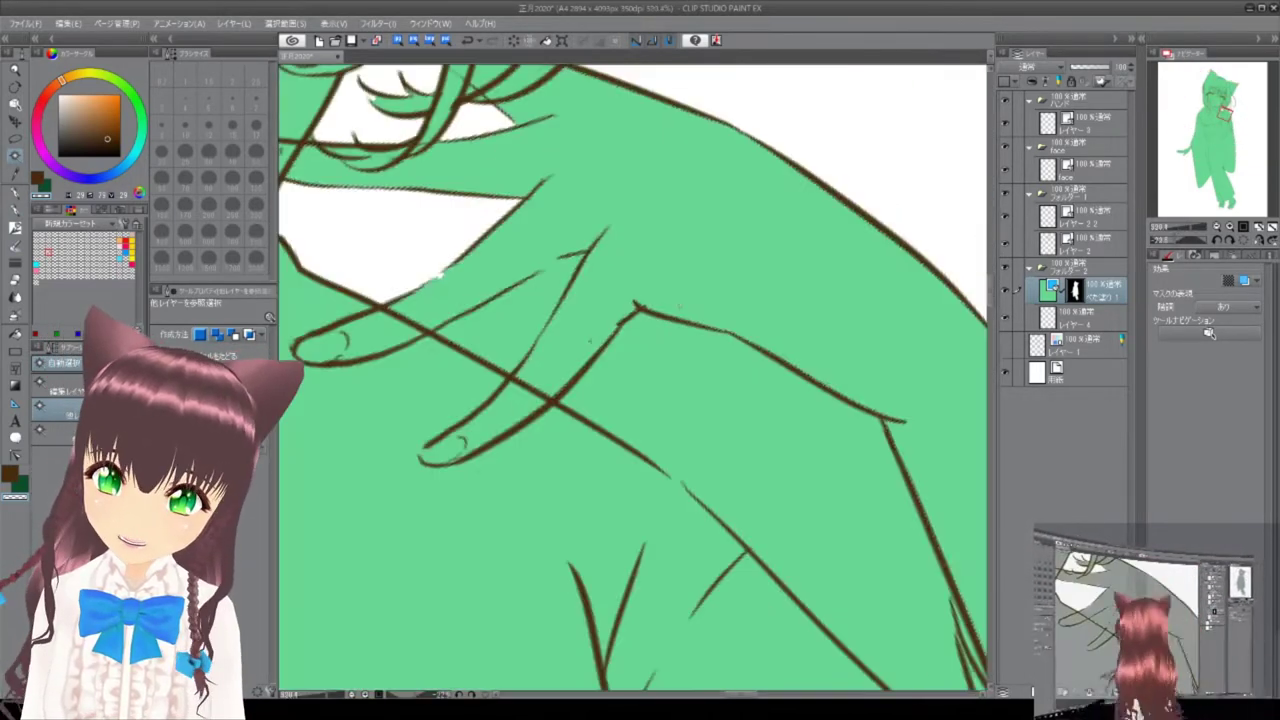
pyautogui.moveTo(500, 450); pyautogui.dragTo(620, 298)
pyautogui.press('p')
# Clear the green fill between the raised hand's lower fingers and between the forearm and the shoulder.
pyautogui.scroll(-2, 633, 378)
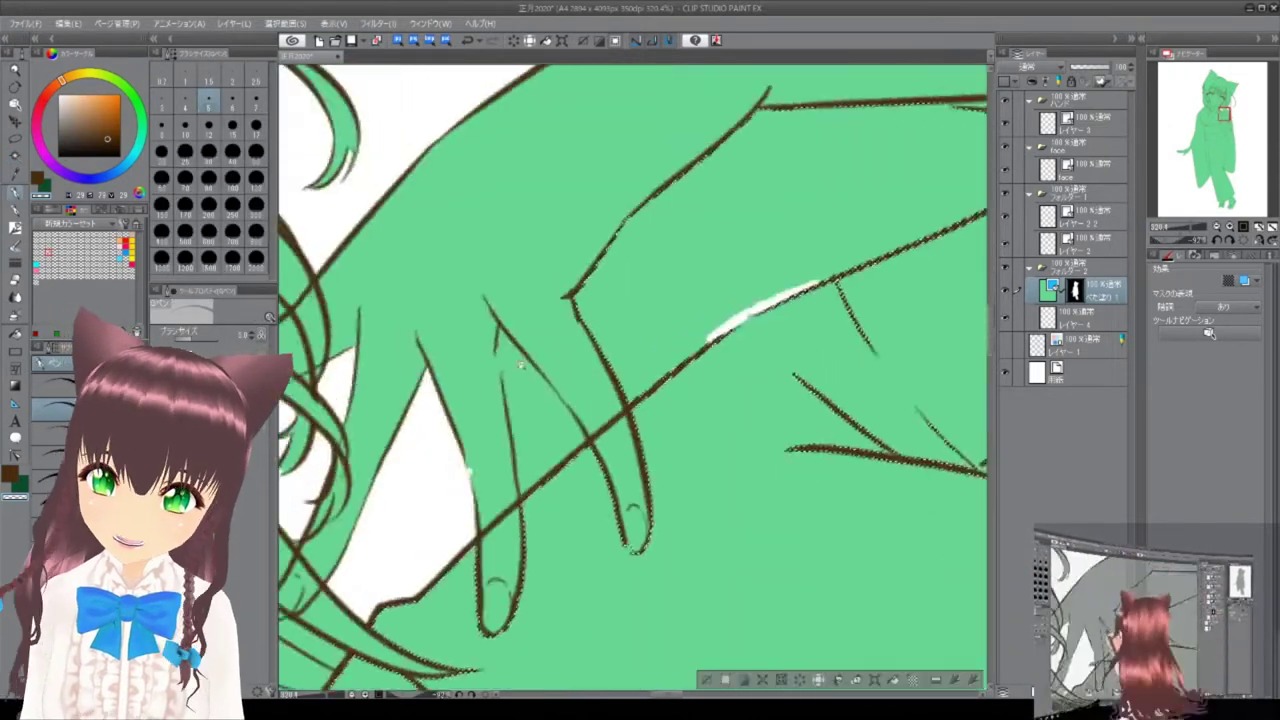
pyautogui.scroll(5, 633, 378)
pyautogui.scroll(-2, 633, 378)
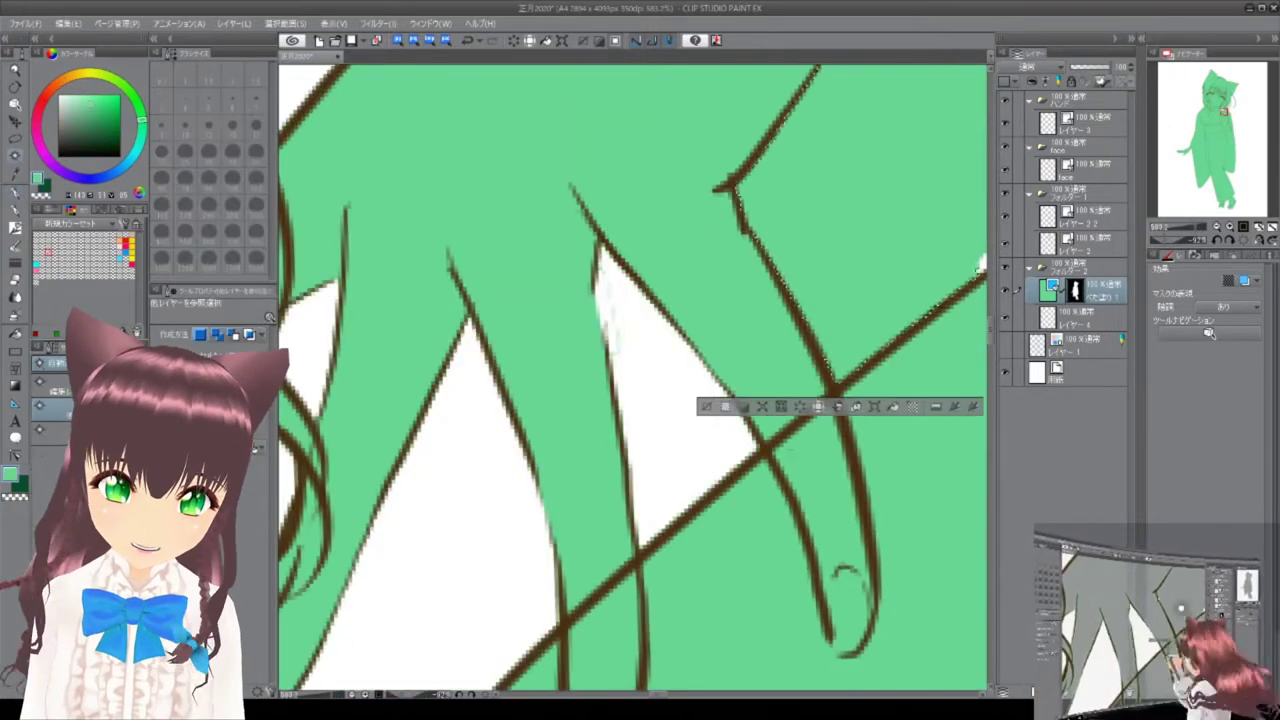
pyautogui.press('Delete')
pyautogui.scroll(-5, 578, 420)
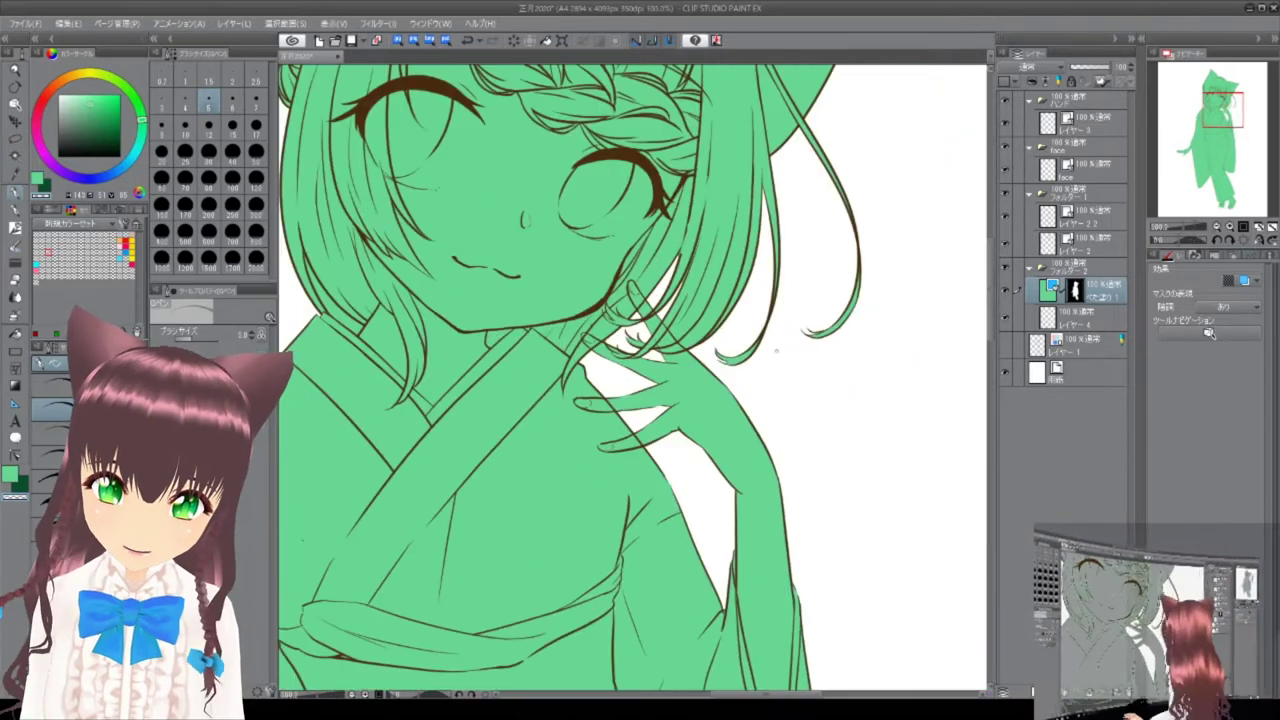
# Touch up the hair line art beside the cheek, next to the raised hand.
pyautogui.scroll(3, 700, 200)
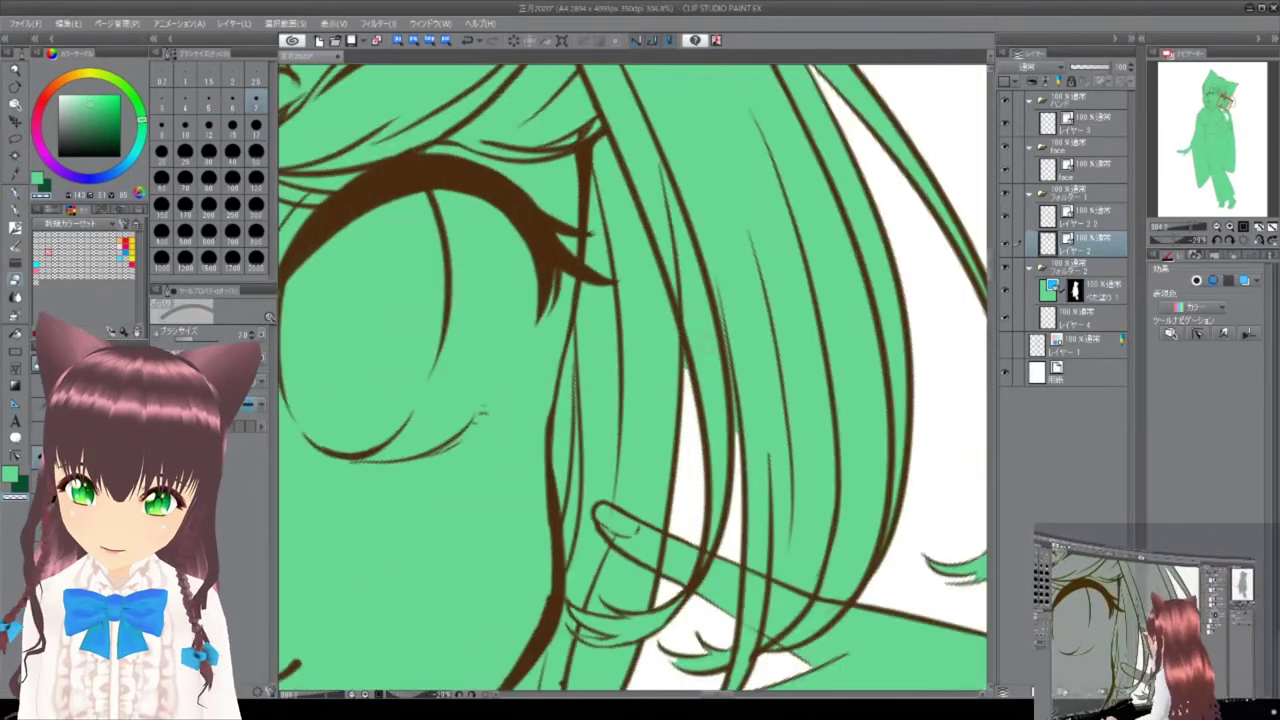
pyautogui.scroll(-1, 632, 378)
pyautogui.scroll(-2, 632, 378)
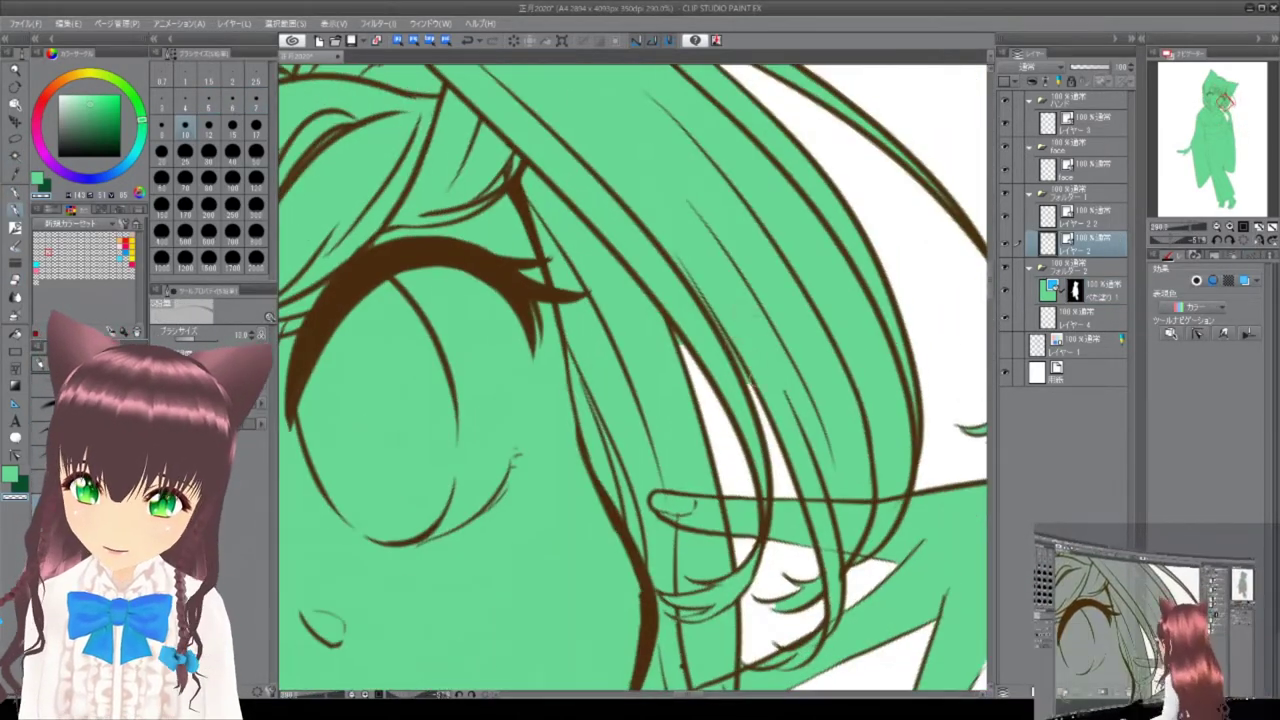
pyautogui.scroll(4, 632, 378)
# Clean the green fill's mask around the thin hair tips and between the strands near the fingers.
pyautogui.click(1090, 290)
pyautogui.scroll(-7, 632, 378)
pyautogui.scroll(12, 894, 377)
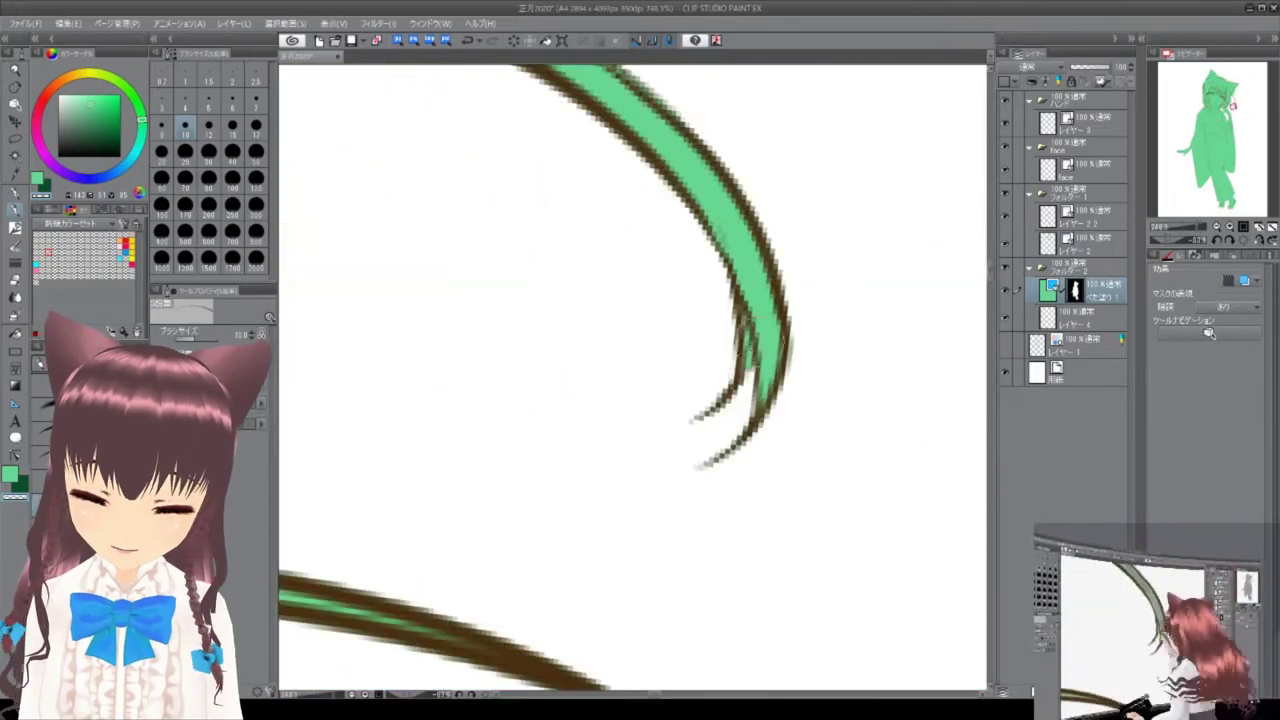
pyautogui.scroll(-4, 632, 378)
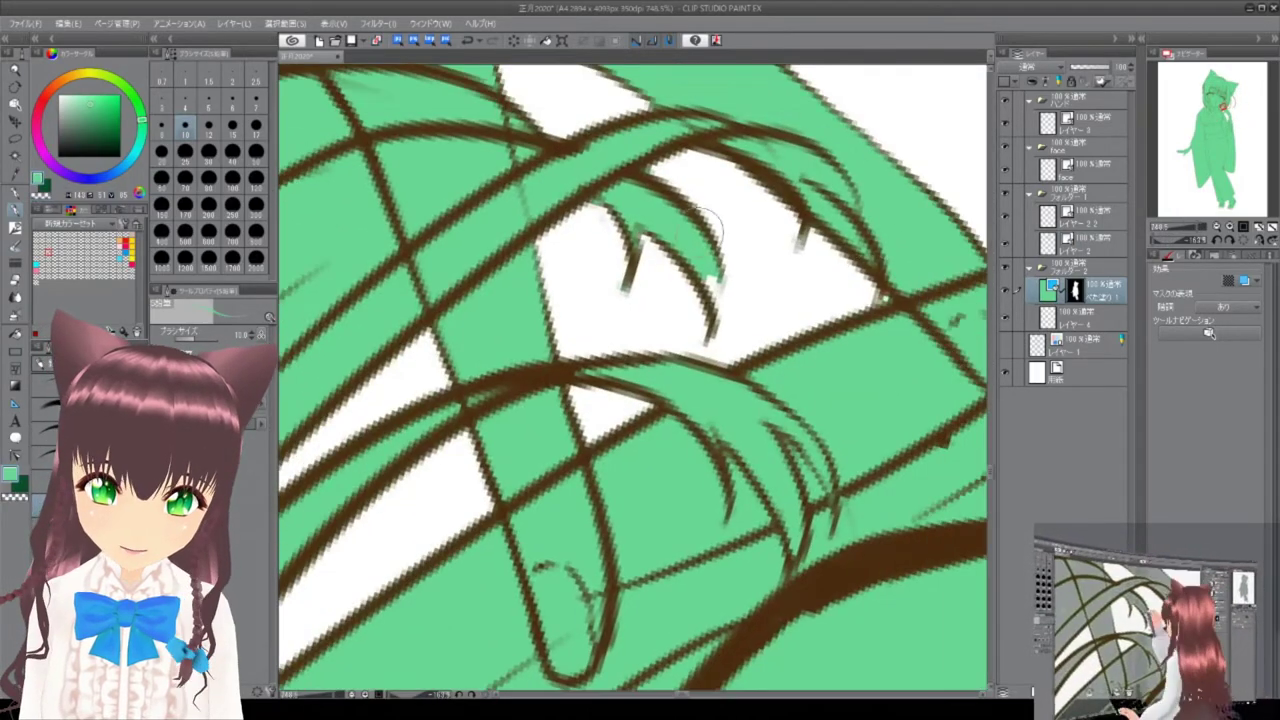
pyautogui.scroll(4, 632, 378)
pyautogui.scroll(-6, 632, 378)
# Combine the hand line art with the body line-art folder and erase overlapping lines where fingers and hair cross.
pyautogui.scroll(-1, 1097, 112)
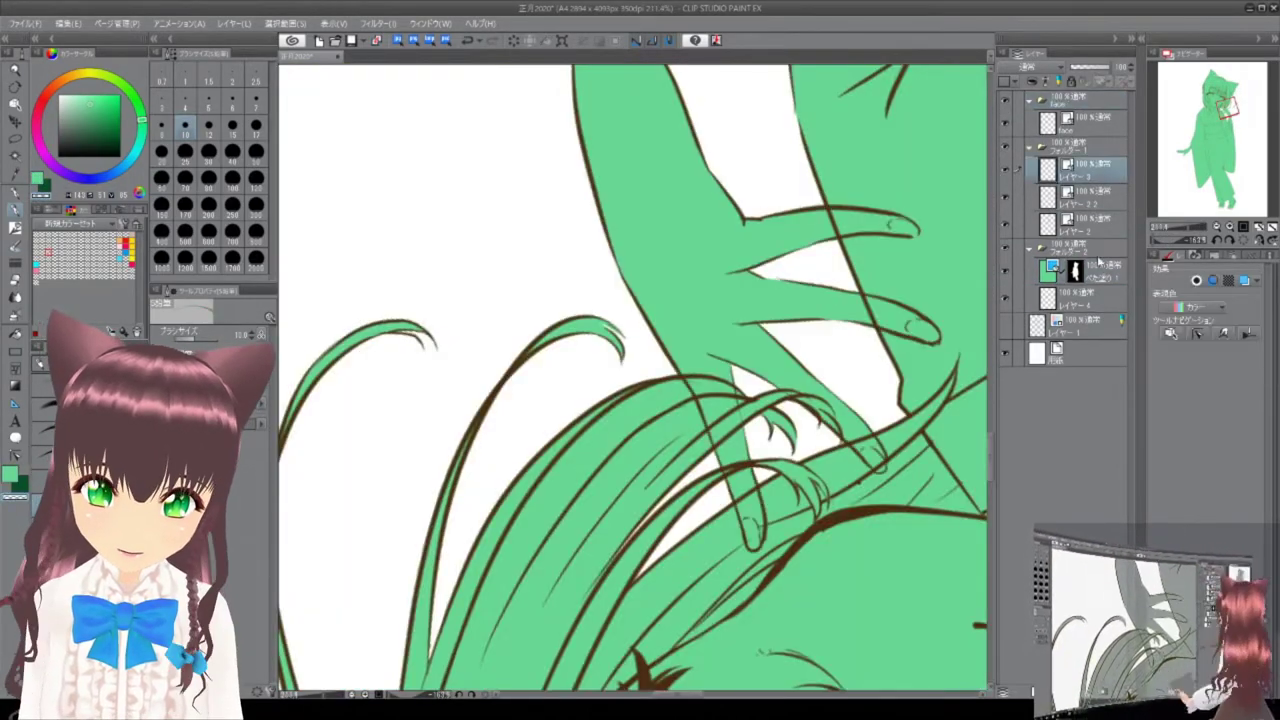
pyautogui.scroll(5, 490, 365)
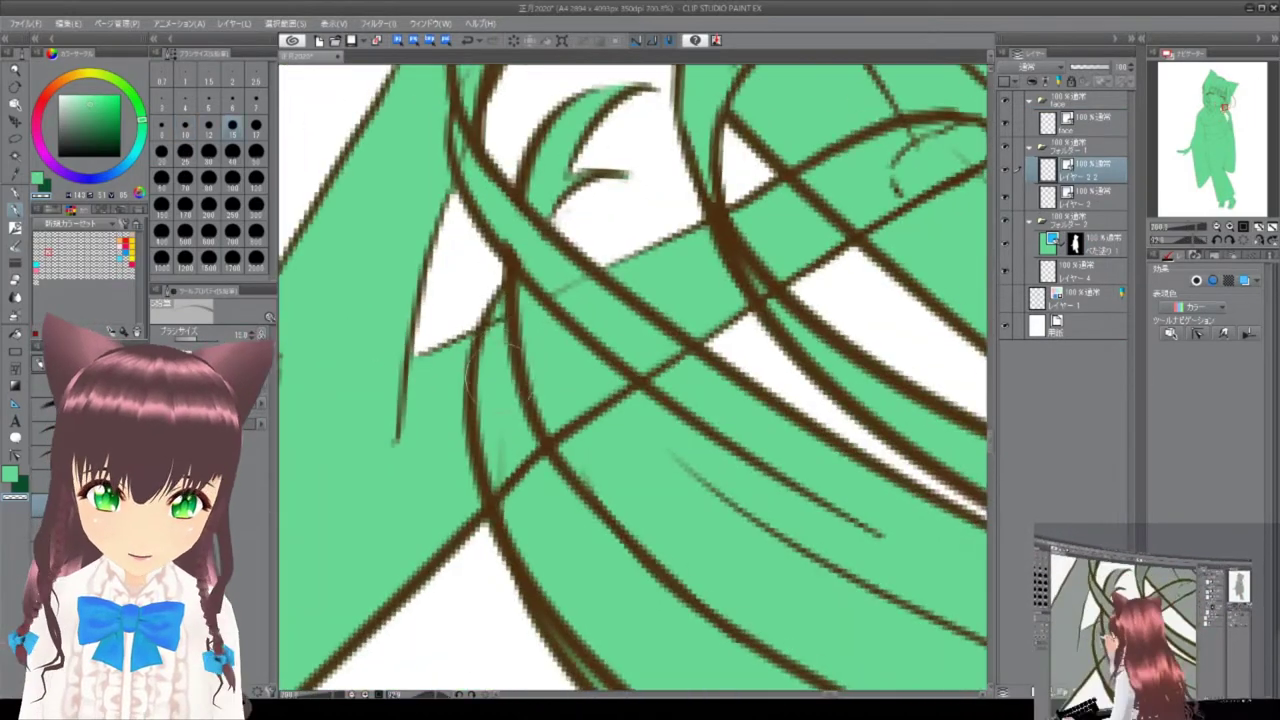
pyautogui.scroll(-6, 840, 440)
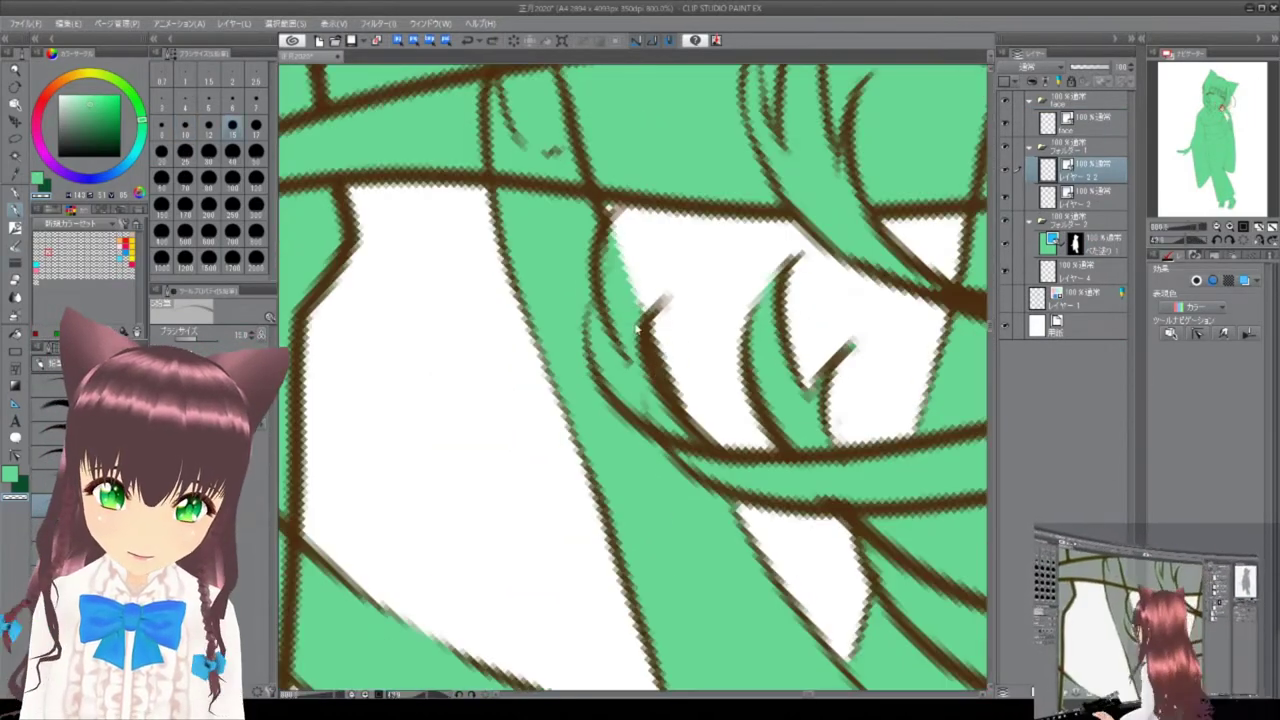
pyautogui.scroll(6, 724, 421)
pyautogui.scroll(-4, 680, 380)
pyautogui.scroll(6, 627, 336)
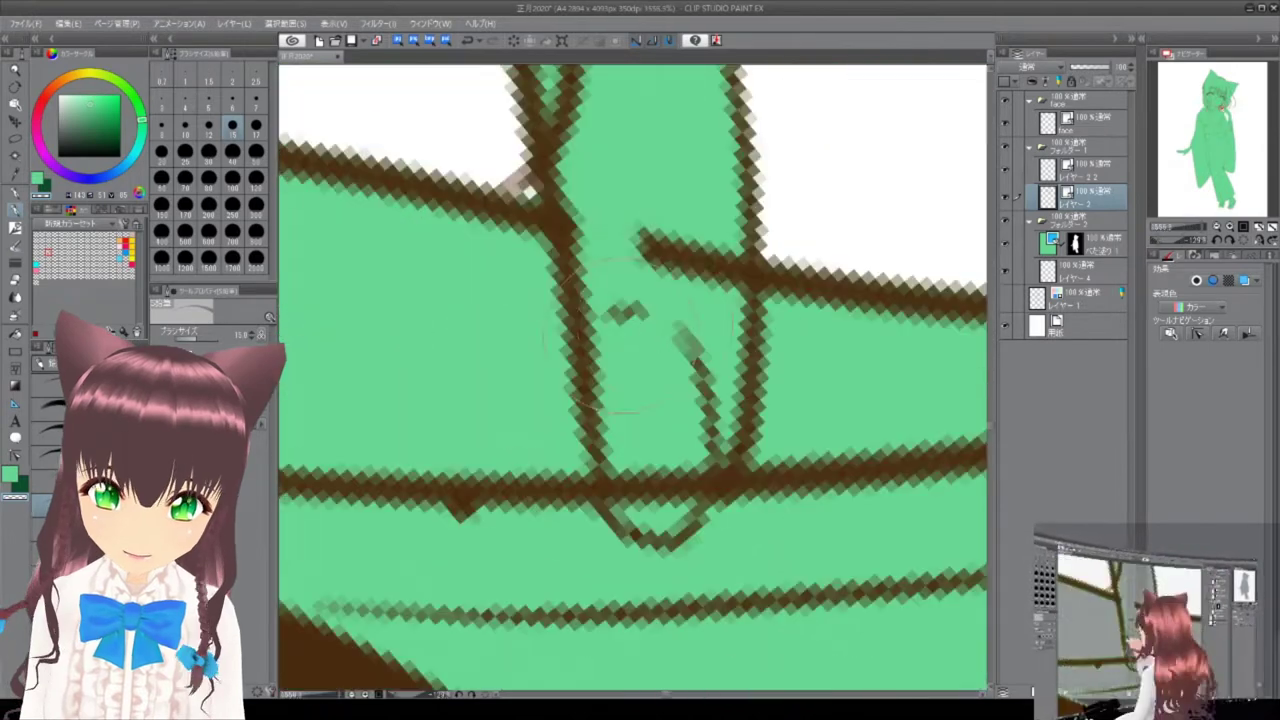
# Replace the green fill with a silhouette-masked colour folder and paint pale skin over the face, neck and raised hand.
pyautogui.scroll(-10, 635, 380)
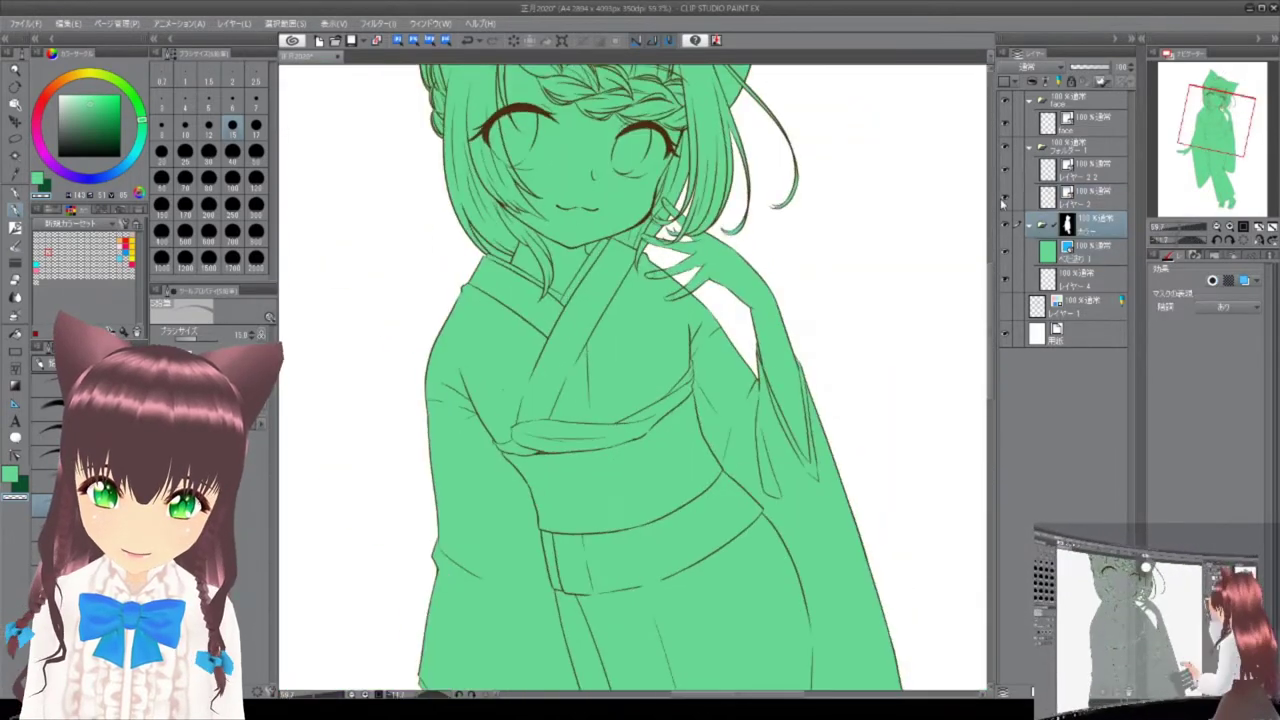
pyautogui.press('Delete')
pyautogui.moveTo(630, 215)
pyautogui.mouseDown()
pyautogui.moveTo(560, 250)
pyautogui.moveTo(770, 350)
pyautogui.moveTo(744, 112)
pyautogui.mouseUp()
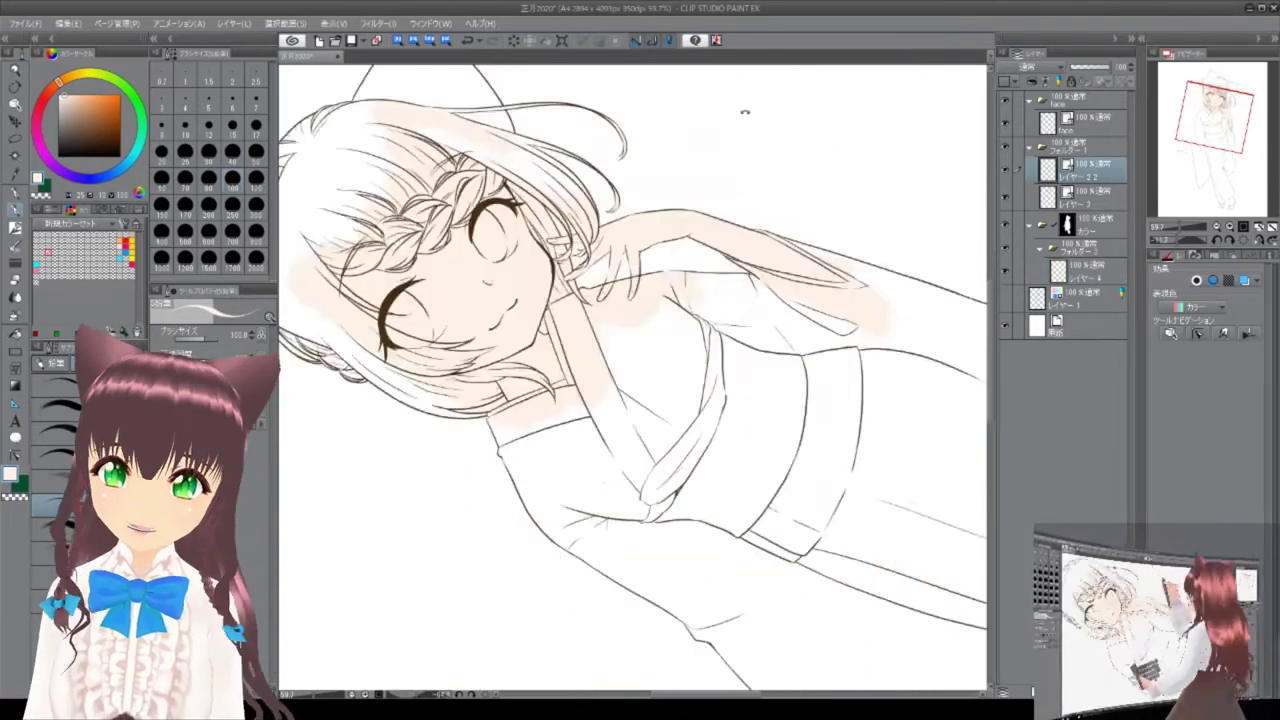
# Erase the garment line where it crosses the fingers of the raised hand.
pyautogui.press('-')
pyautogui.scroll(10, 586, 529)
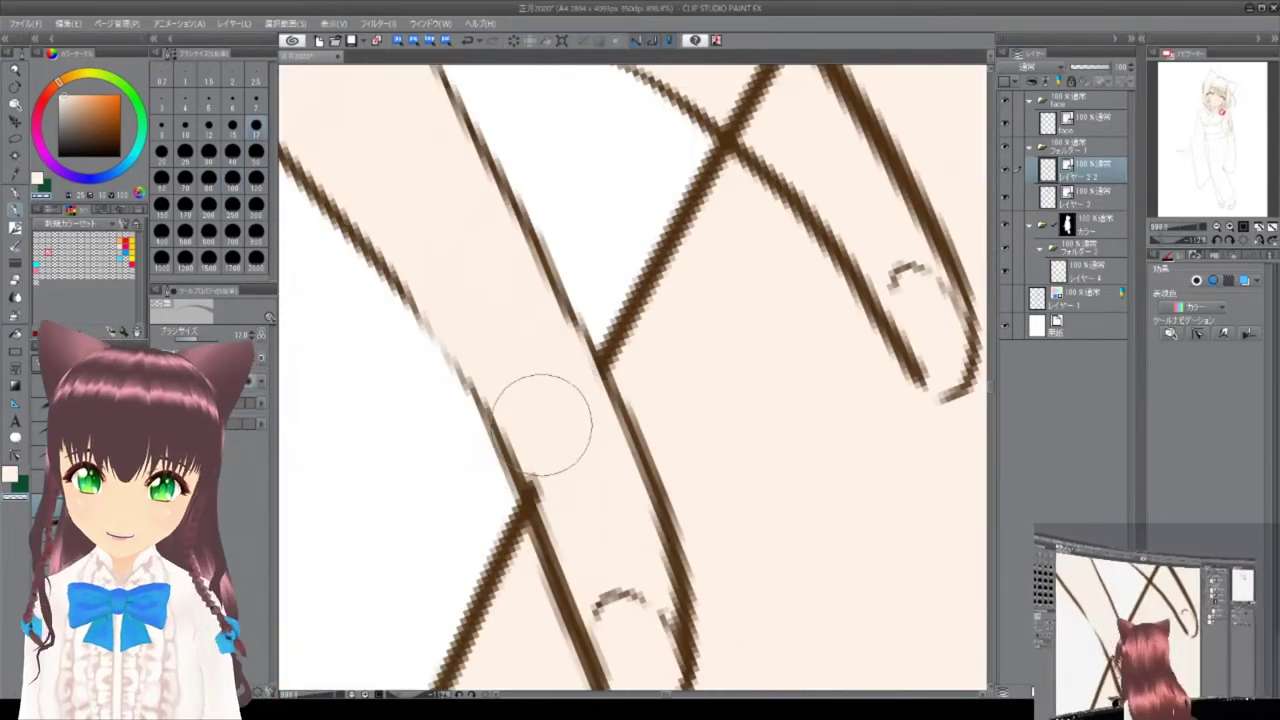
pyautogui.scroll(-8, 586, 529)
# Paint the lowered hand and wrist in the pale skin colour.
pyautogui.moveTo(560, 300); pyautogui.dragTo(653, 423)
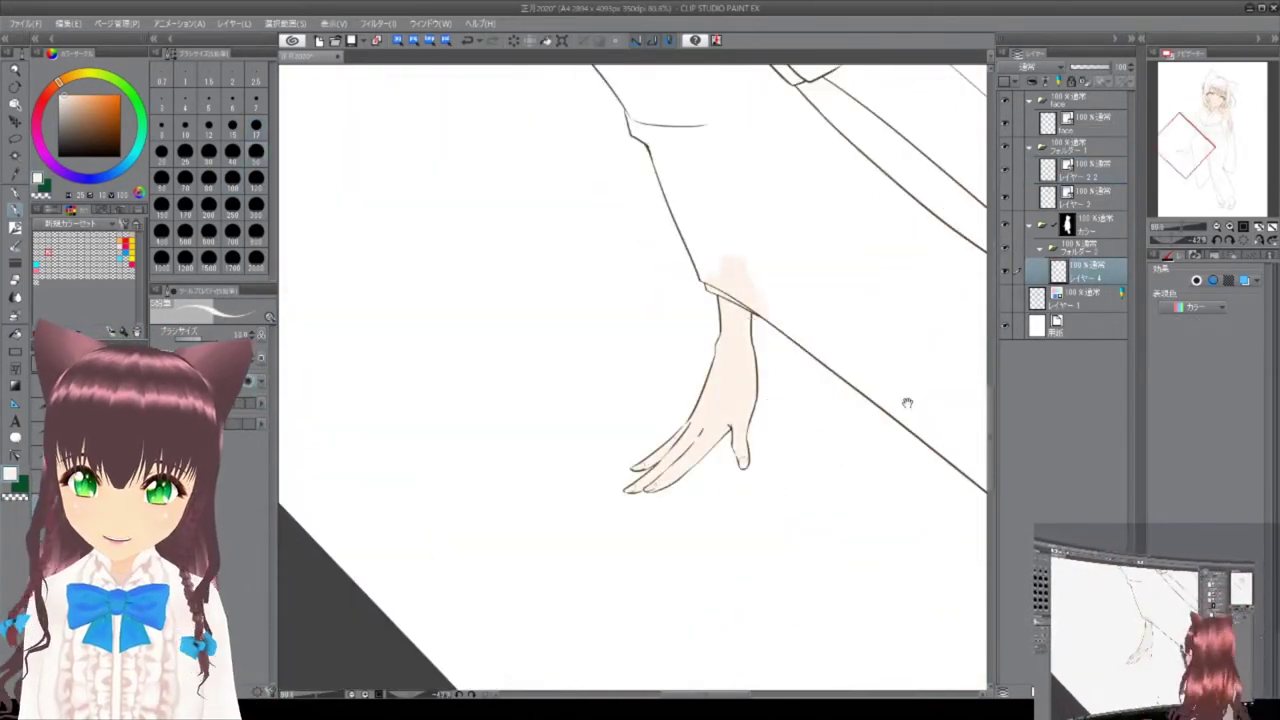
pyautogui.hotkey('ctrl', '0')
# Add a hair folder and layer above the skin folder and paint the lock over the collar in dusty mauve.
pyautogui.click(1098, 248)
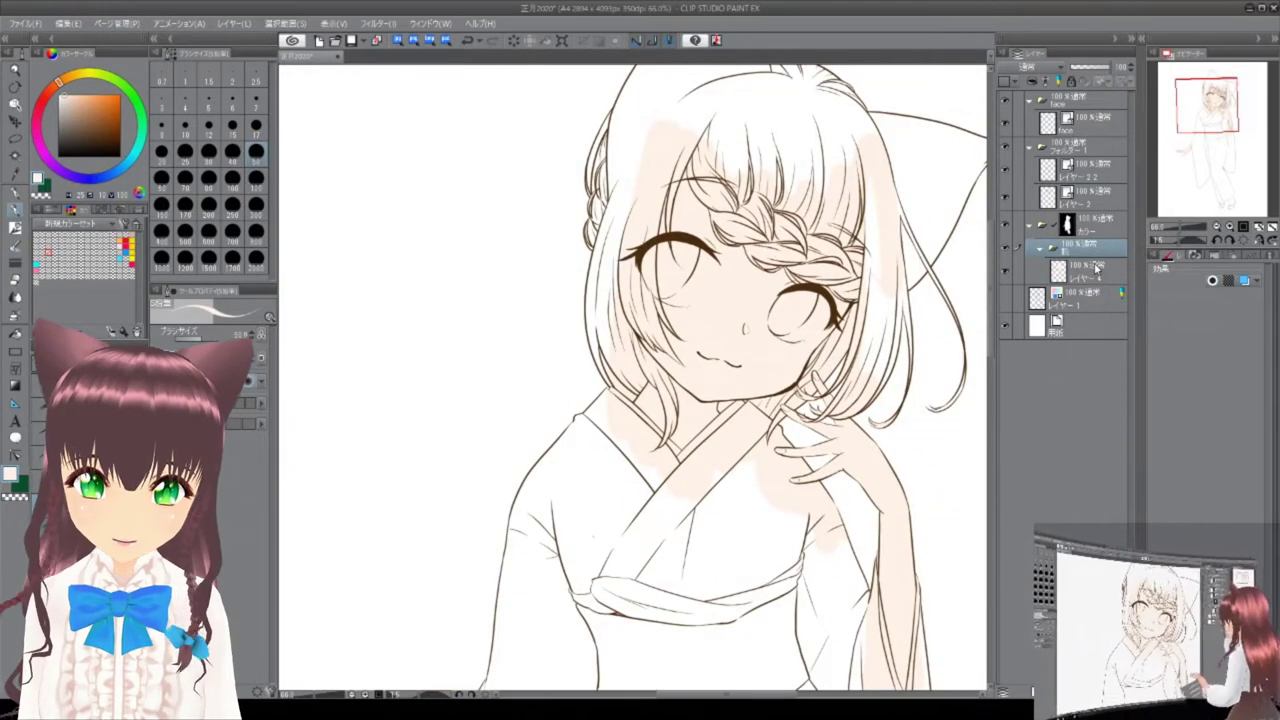
pyautogui.click(72, 124)
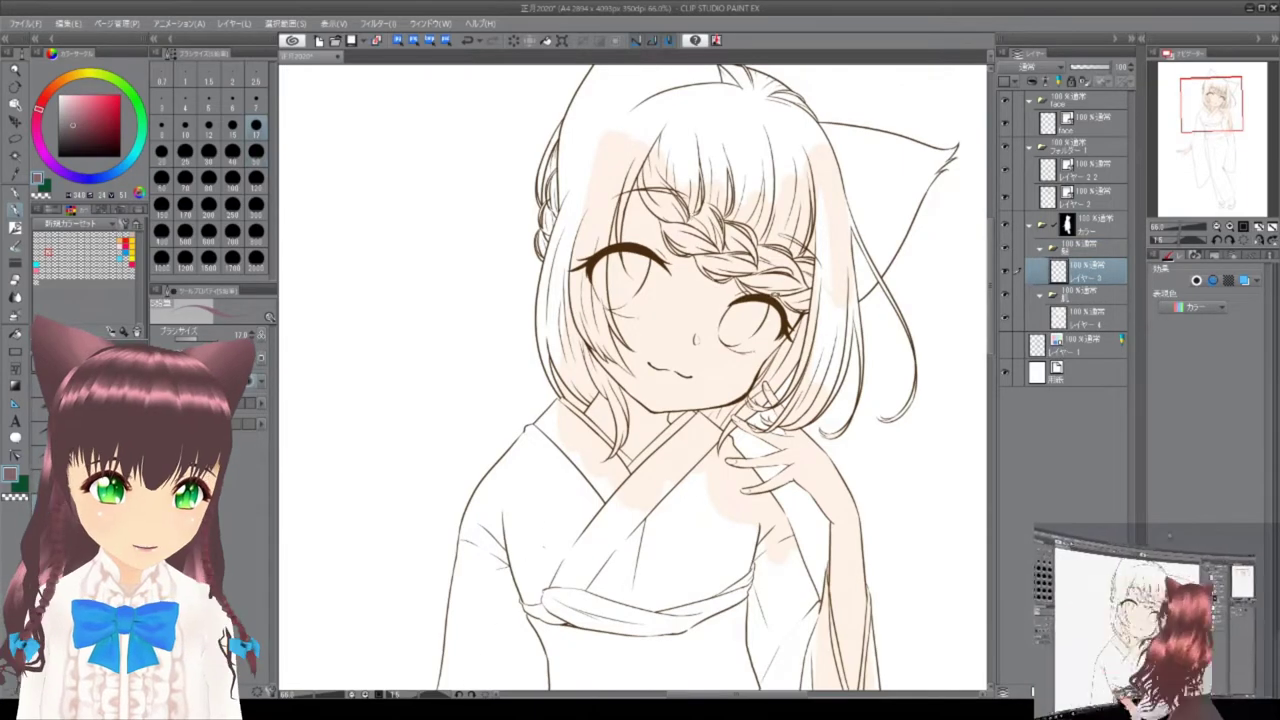
pyautogui.scroll(10, 586, 414)
pyautogui.moveTo(586, 414); pyautogui.dragTo(523, 349)
pyautogui.scroll(-5, 452, 216)
pyautogui.scroll(5, 452, 216)
pyautogui.moveTo(560, 200); pyautogui.dragTo(648, 380)
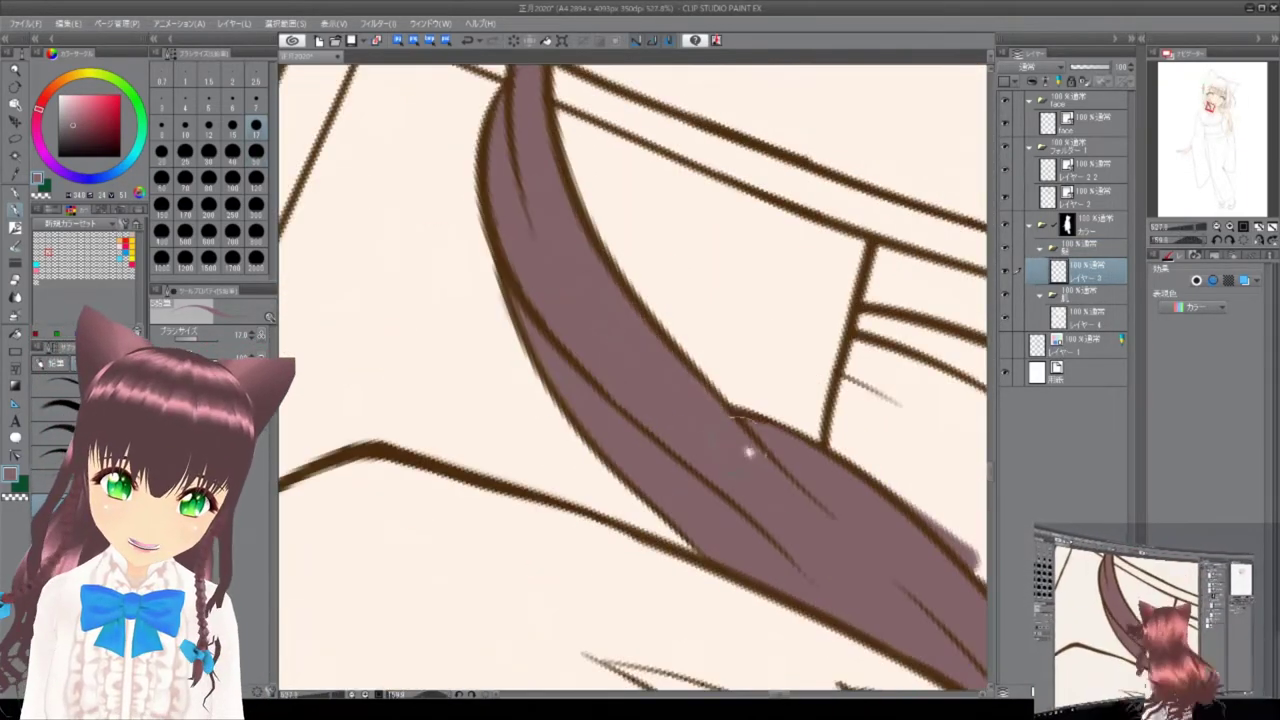
# Select the gap between the side hair strands above the collar and clear it from the colour folder's mask.
pyautogui.scroll(-5, 632, 378)
pyautogui.scroll(5, 632, 378)
pyautogui.click(1066, 222)
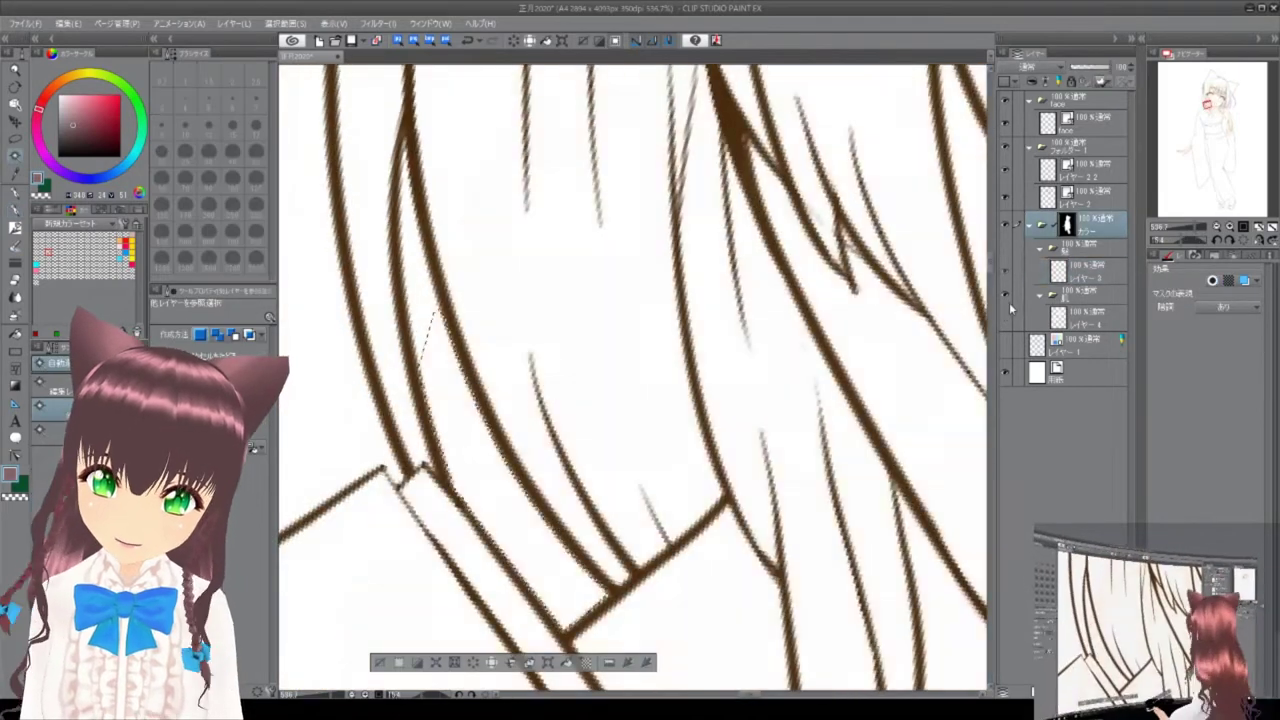
# Paint the side hair behind the neck and the pointed strand tips over the cheek in dusty mauve.
pyautogui.click(1085, 270)
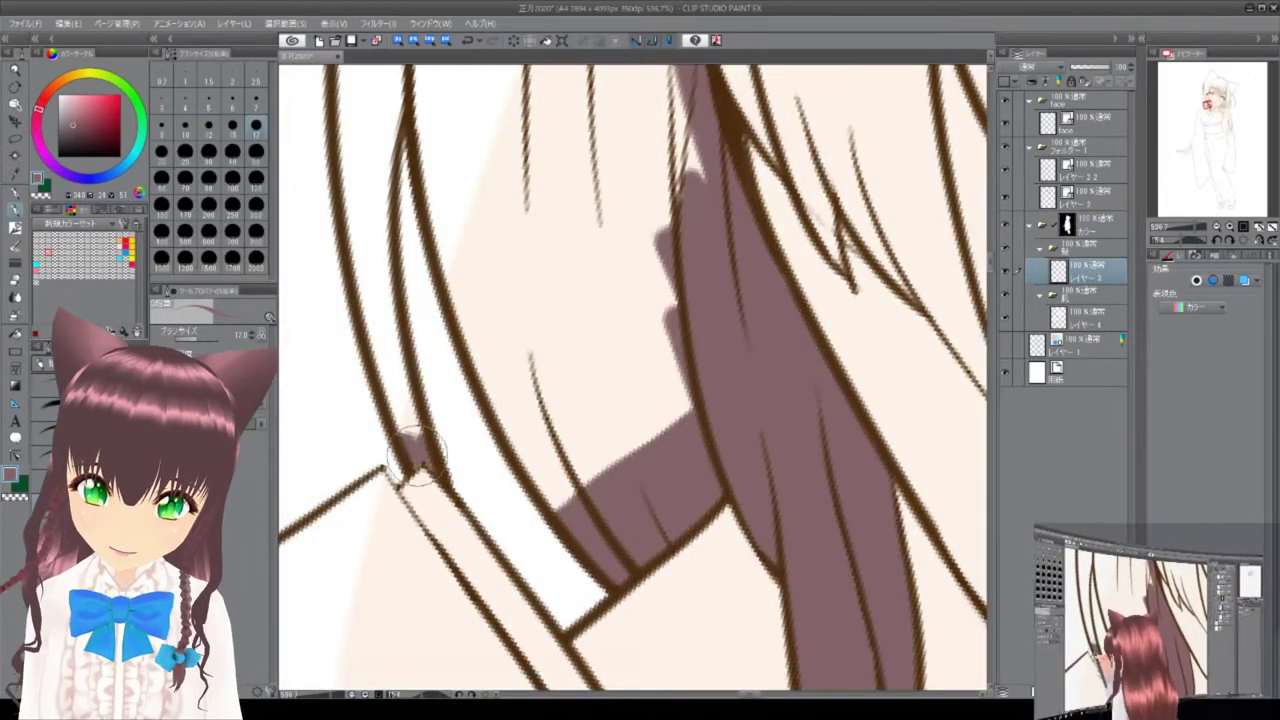
pyautogui.scroll(2, 618, 225)
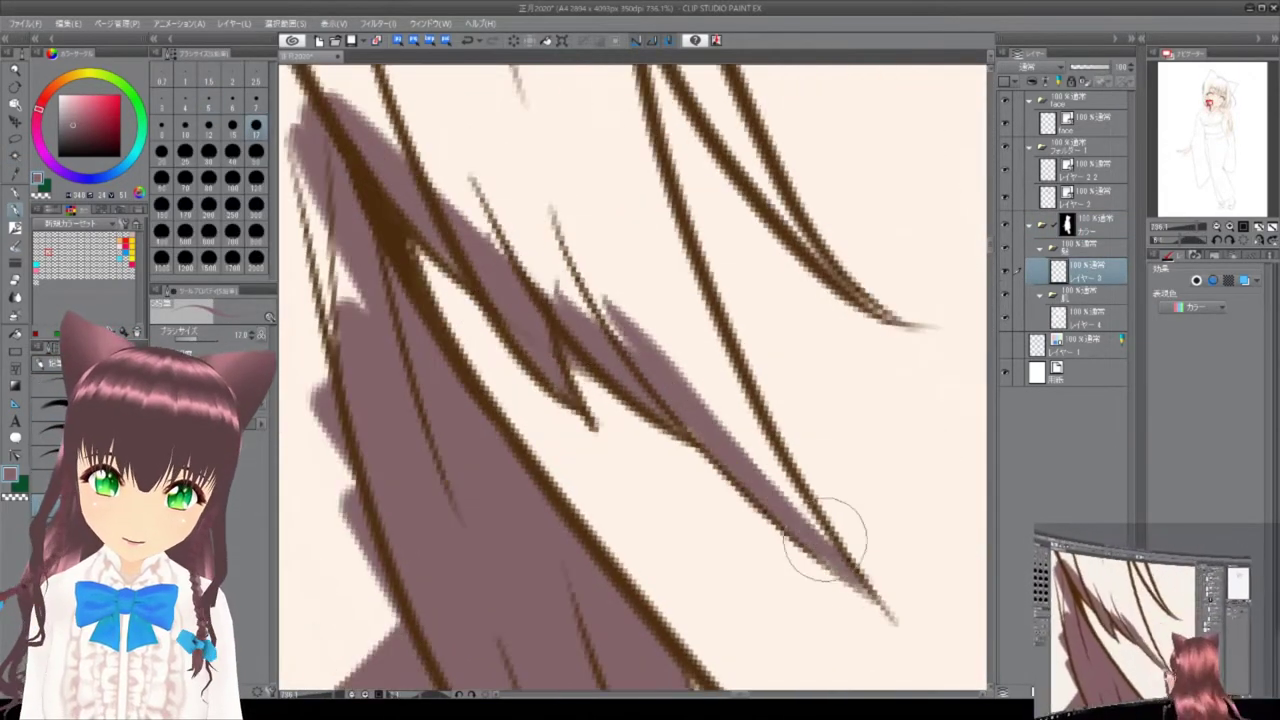
pyautogui.scroll(2, 687, 365)
pyautogui.moveTo(577, 263); pyautogui.dragTo(545, 115)
pyautogui.scroll(-2, 600, 300)
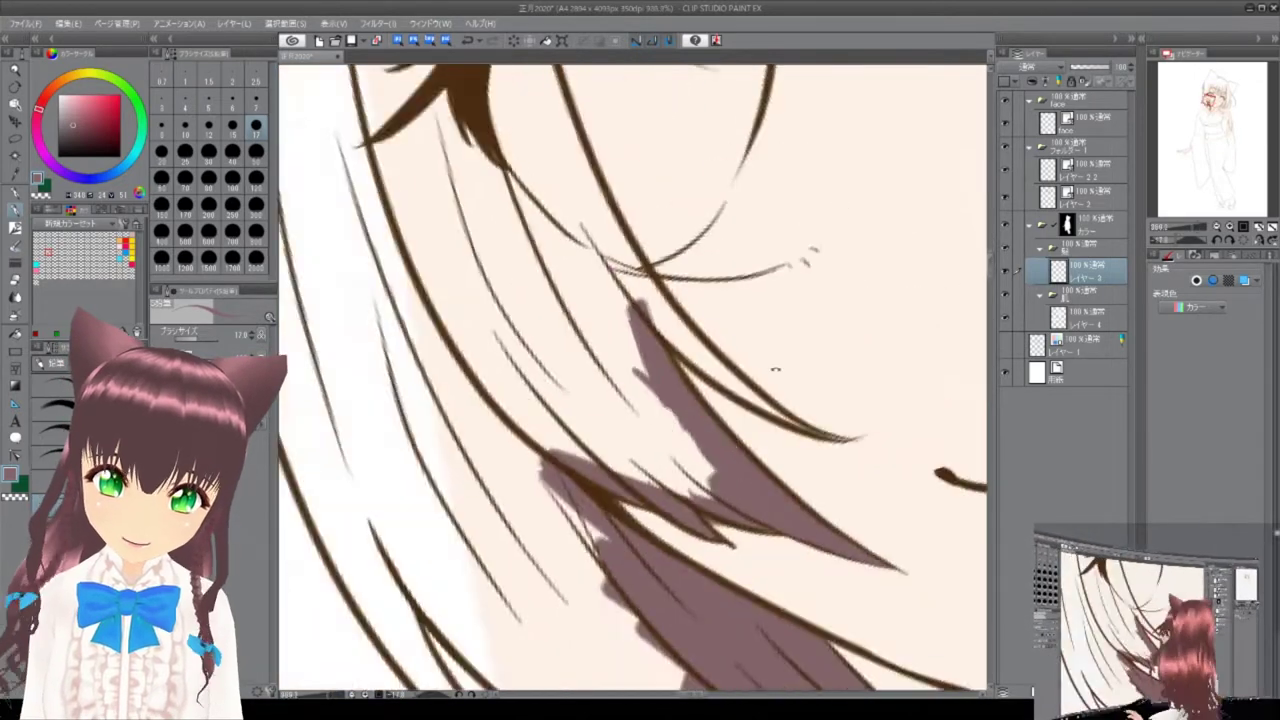
# Paint dusty mauve along the face-framing strands beside the eye, continuing up to the start of the braid.
pyautogui.scroll(2, 625, 335)
pyautogui.scroll(-4, 626, 335)
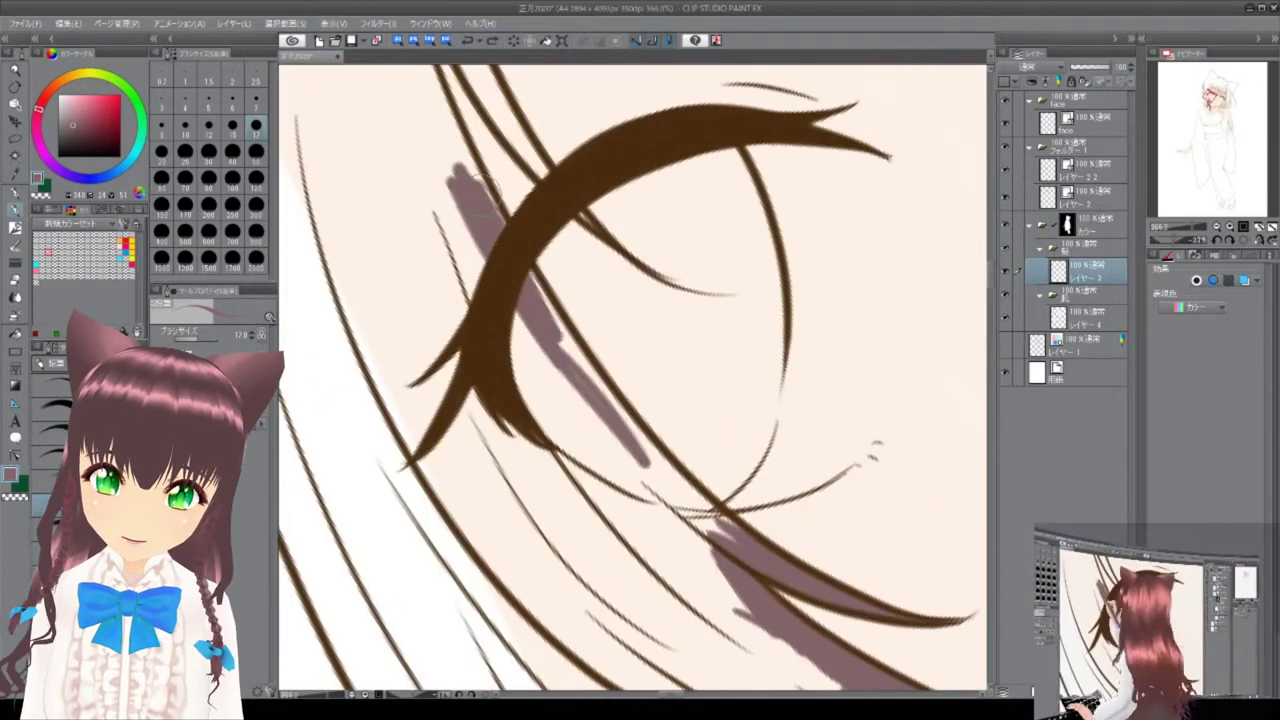
pyautogui.moveTo(700, 300); pyautogui.dragTo(621, 344)
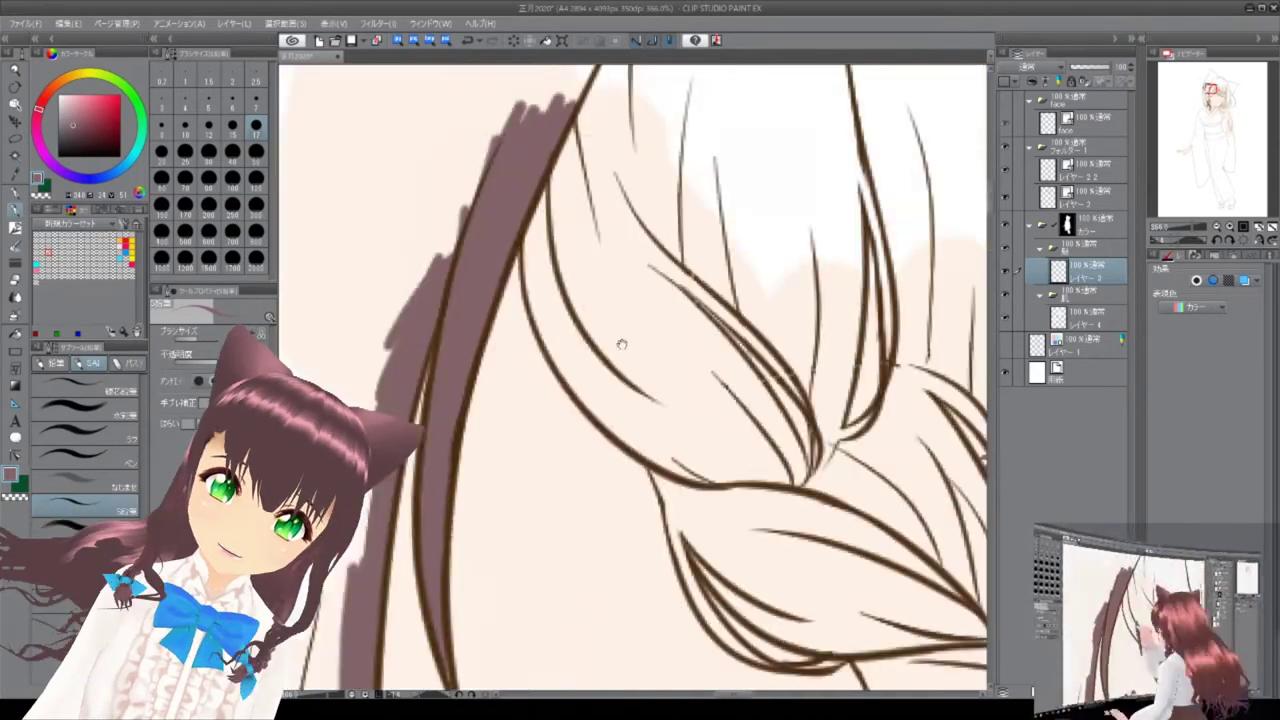
# Paint dusty mauve along the outer edges of the braid segments, following the overlapping strands down the plait.
pyautogui.moveTo(621, 344); pyautogui.dragTo(467, 218)
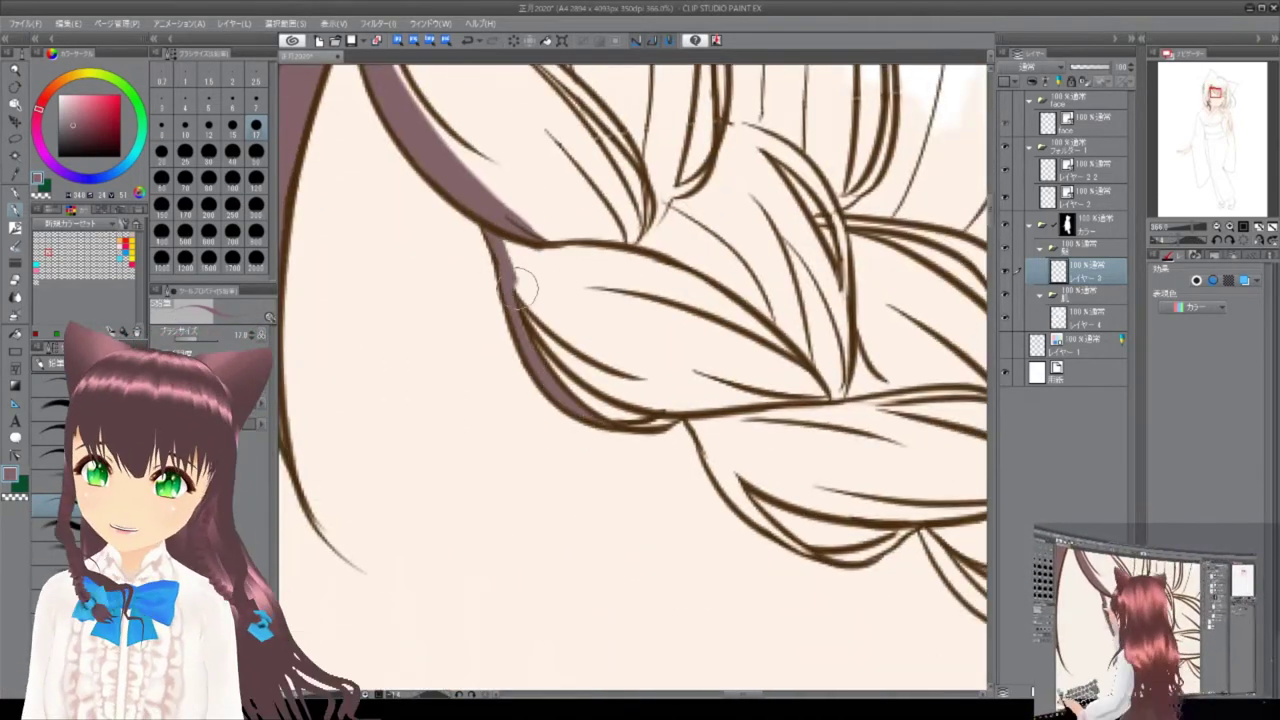
pyautogui.scroll(3, 586, 372)
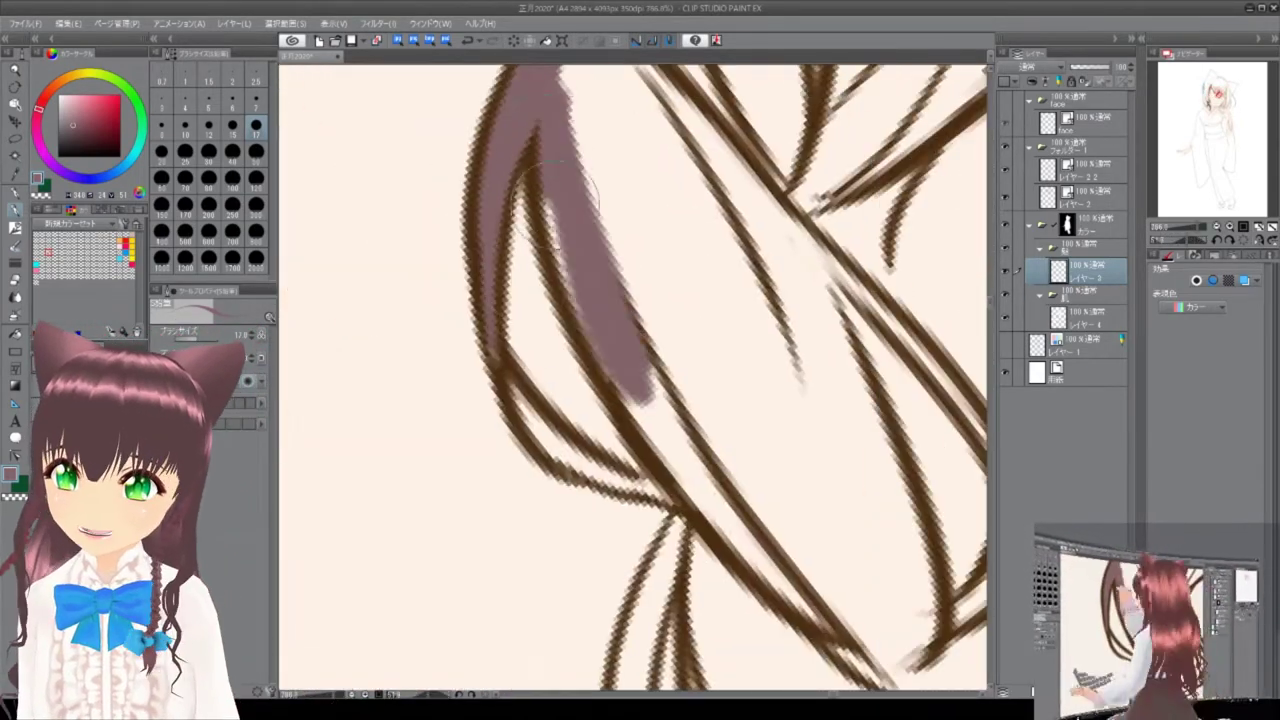
pyautogui.moveTo(545, 440); pyautogui.dragTo(630, 135)
pyautogui.scroll(-2, 645, 193)
# Paint dusty mauve on the hair around the raised hand's fingertips, including the pointed strand beside the jaw.
pyautogui.moveTo(700, 186)
pyautogui.mouseDown()
pyautogui.moveTo(686, 257)
pyautogui.moveTo(623, 374)
pyautogui.mouseUp()
pyautogui.scroll(2, 623, 374)
pyautogui.moveTo(633, 283)
pyautogui.mouseDown()
pyautogui.moveTo(728, 414)
pyautogui.moveTo(677, 266)
pyautogui.moveTo(729, 480)
pyautogui.moveTo(543, 418)
pyautogui.mouseUp()
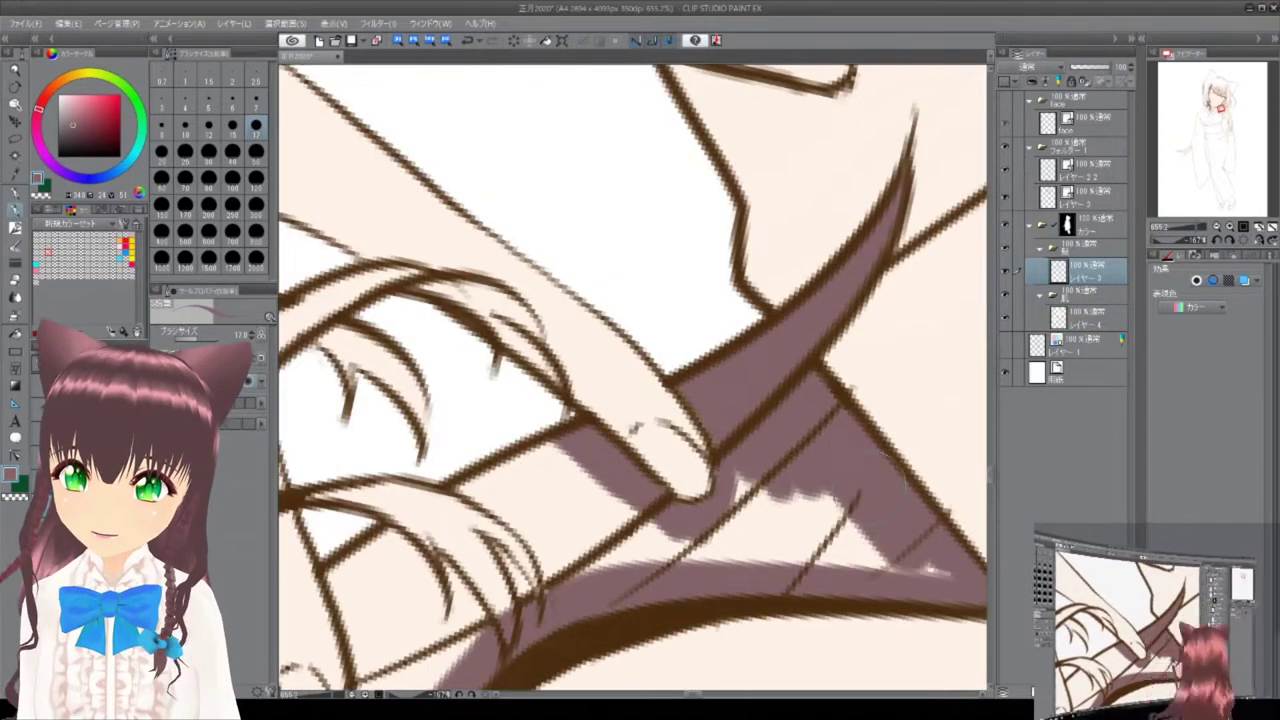
pyautogui.moveTo(632, 487)
pyautogui.mouseDown()
pyautogui.moveTo(663, 366)
pyautogui.moveTo(627, 268)
pyautogui.mouseUp()
pyautogui.moveTo(576, 181); pyautogui.dragTo(565, 374)
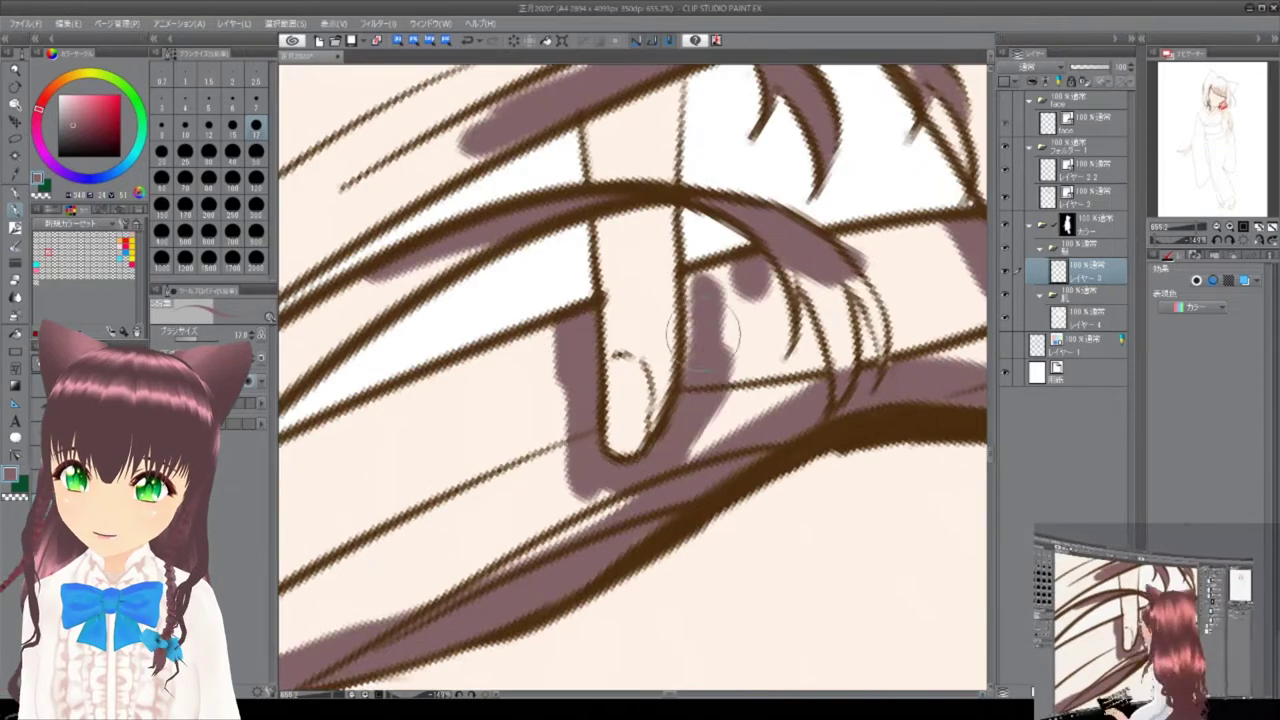
# Fill the remaining head and side hair in dusty mauve using larger brushes, including a size 50 brush near the fingers.
pyautogui.scroll(-10, 621, 355)
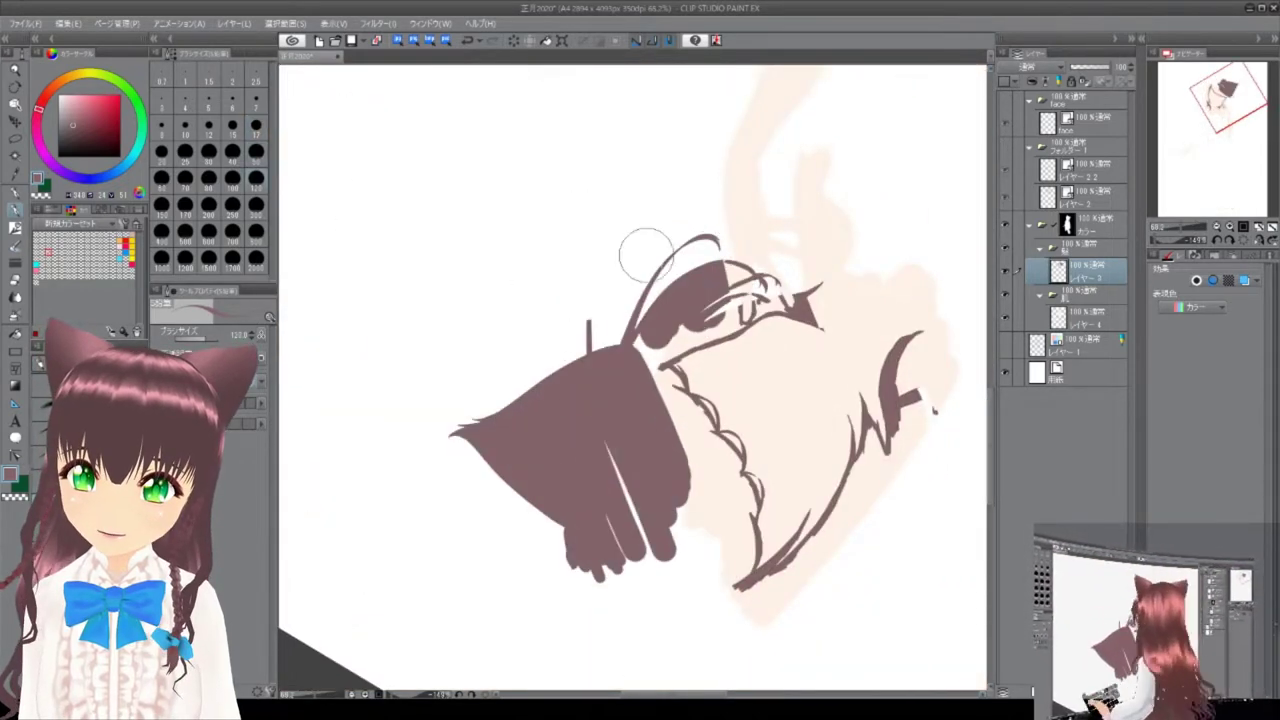
pyautogui.scroll(-2, 600, 430)
pyautogui.scroll(6, 890, 290)
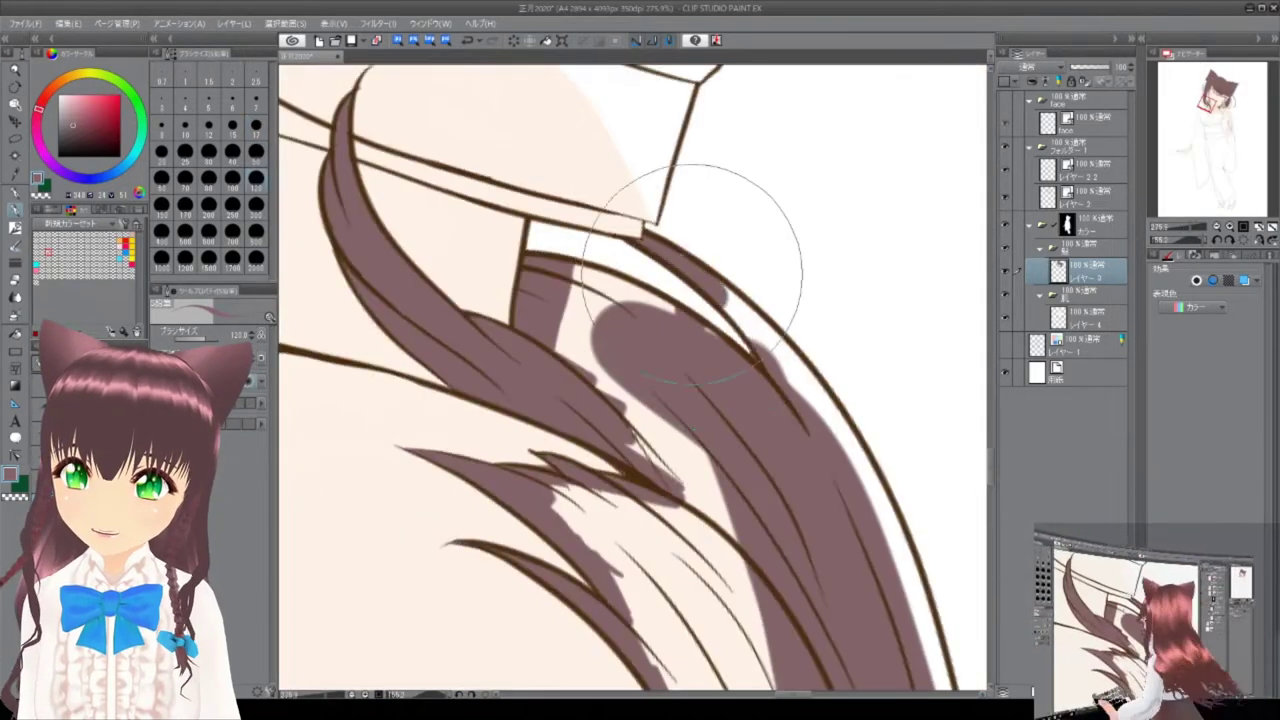
pyautogui.click(256, 152)
pyautogui.moveTo(640, 420)
pyautogui.mouseDown()
pyautogui.moveTo(700, 380)
pyautogui.moveTo(770, 440)
pyautogui.moveTo(850, 480)
pyautogui.moveTo(870, 680)
pyautogui.mouseUp()
pyautogui.moveTo(632, 345); pyautogui.dragTo(672, 560)
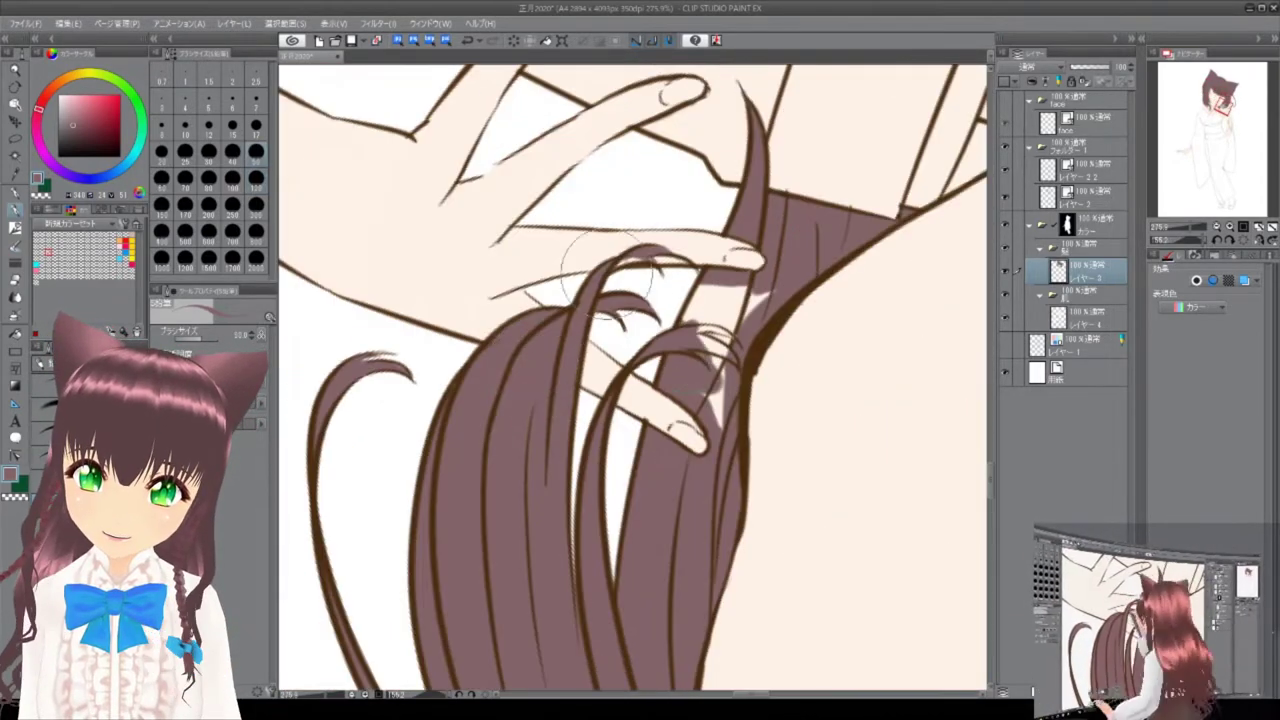
# Clean up the colour folder's mask along the outer edge of the side braid, selecting the outermost loop.
pyautogui.scroll(-2, 809, 423)
pyautogui.scroll(8, 590, 175)
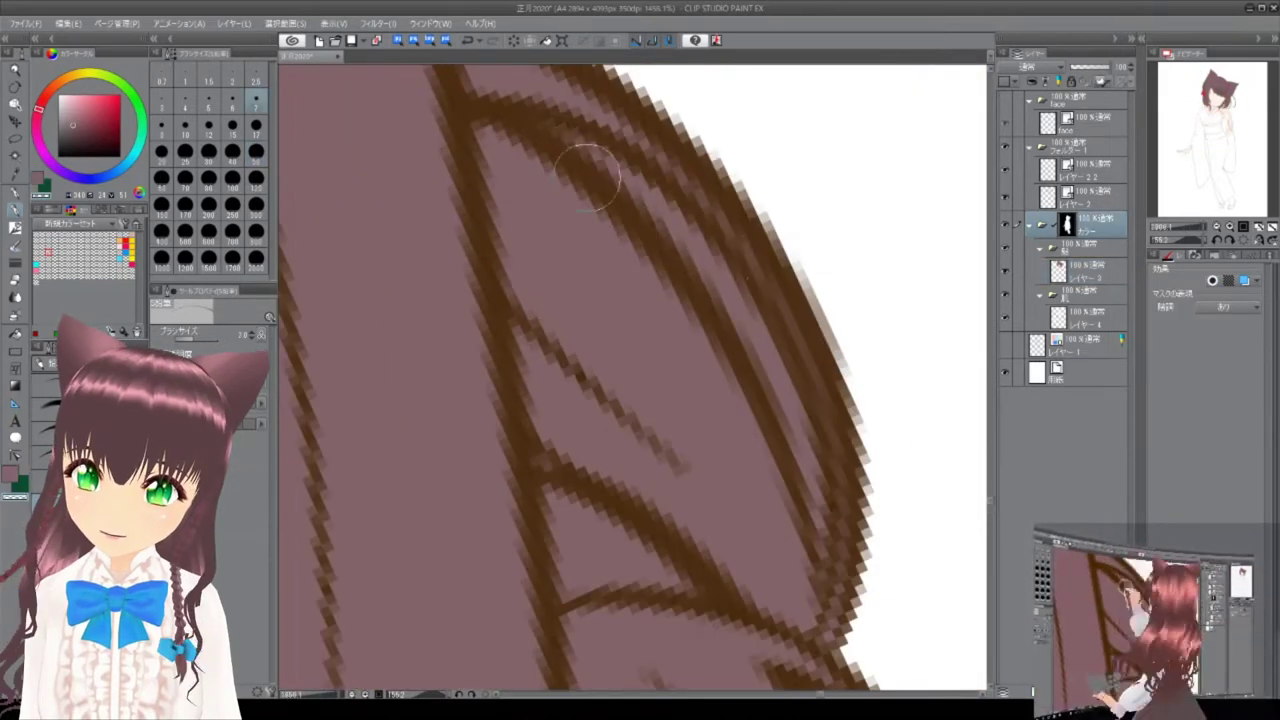
pyautogui.scroll(-10, 800, 445)
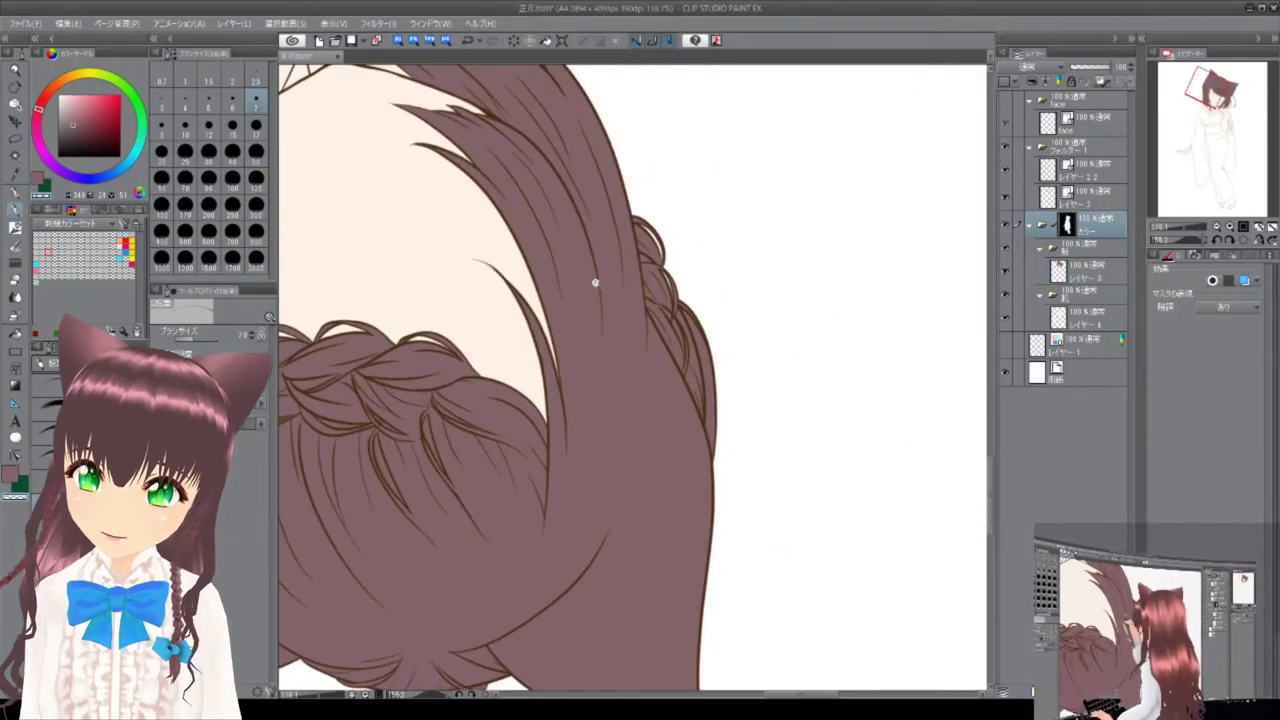
pyautogui.scroll(-8, 595, 283)
pyautogui.scroll(9, 737, 423)
pyautogui.press('m')
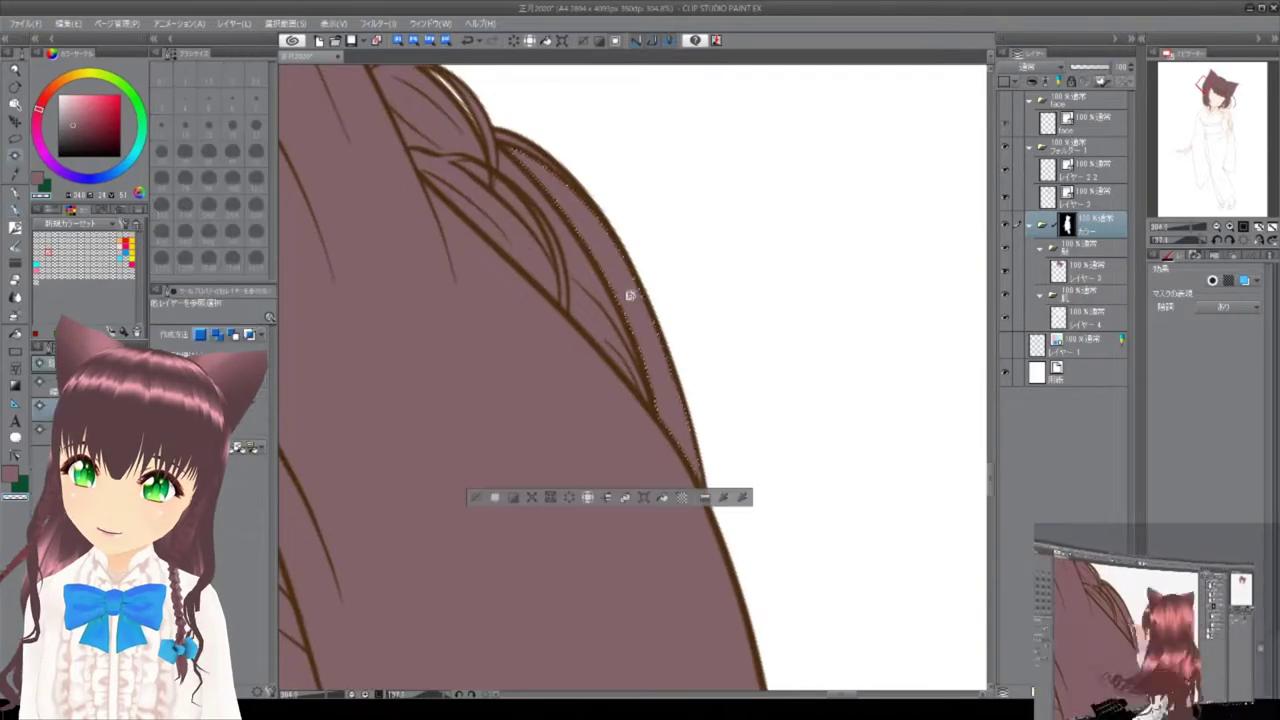
pyautogui.press('p')
# Add a kimono folder containing an under-kimono layer inside the colour folder and enable red layer colour on that layer.
pyautogui.scroll(-8, 807, 398)
pyautogui.scroll(2, 807, 398)
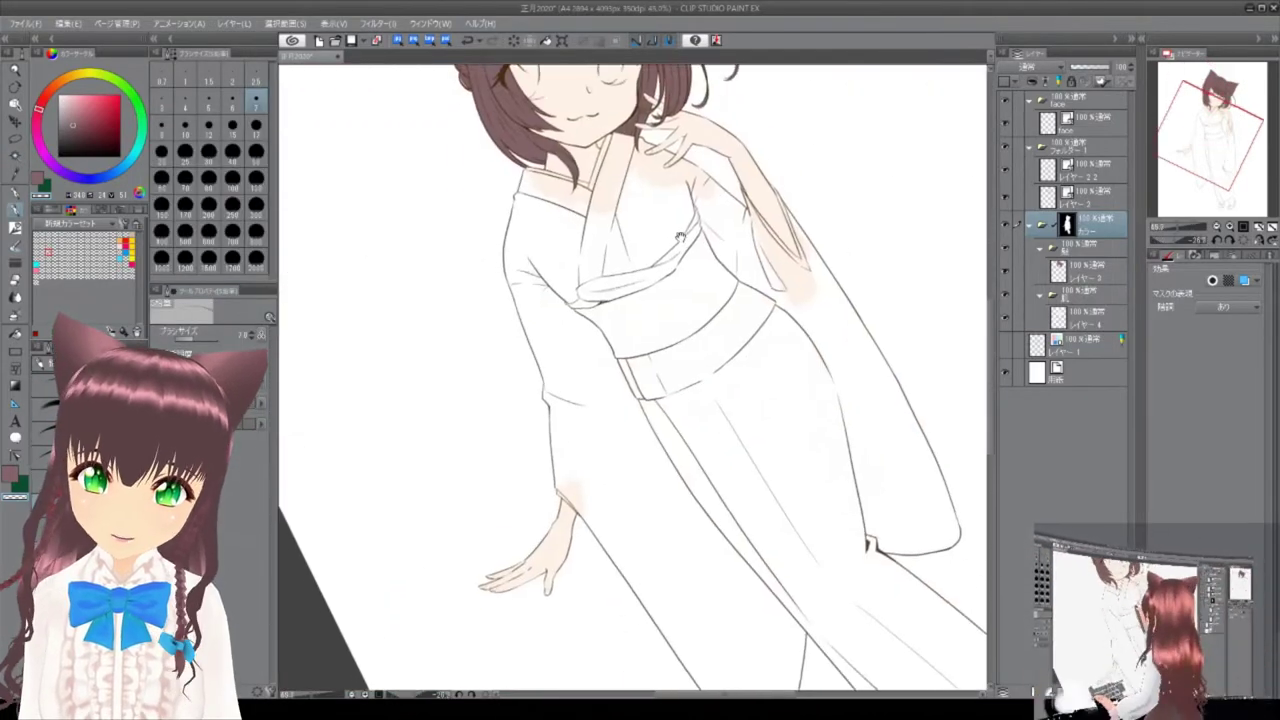
pyautogui.scroll(-2, 807, 398)
pyautogui.scroll(3, 807, 398)
pyautogui.click(1090, 263)
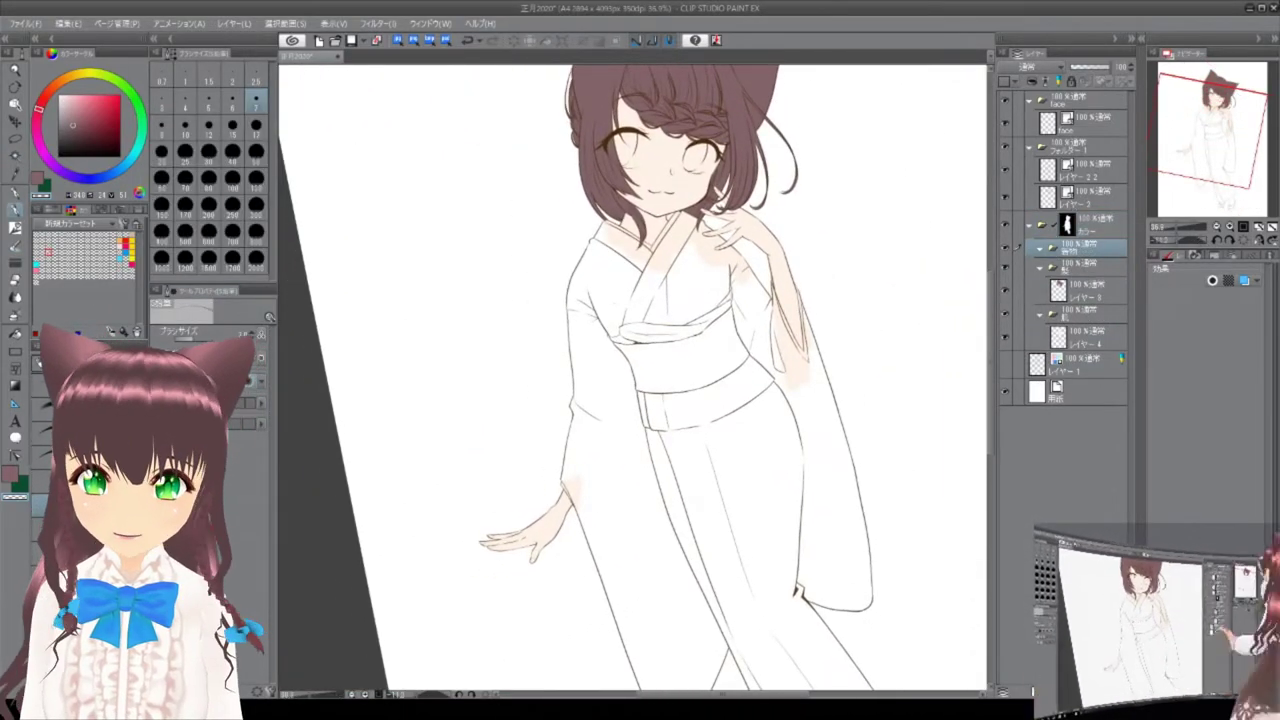
pyautogui.hotkey('ctrl', 'shift', 'n')
pyautogui.click(1213, 281)
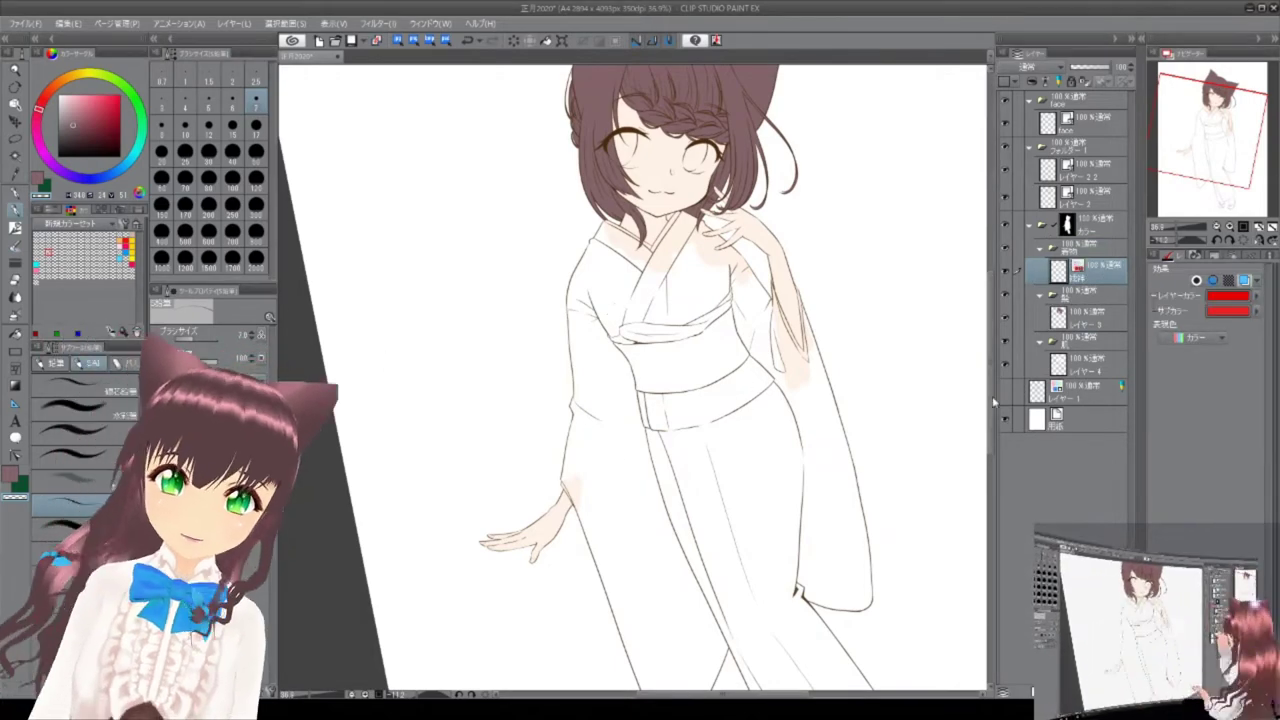
# Paint the under-kimono trim along the sleeve opening on both sides of the raised forearm.
pyautogui.scroll(8, 600, 350)
pyautogui.moveTo(420, 90); pyautogui.dragTo(690, 500)
pyautogui.scroll(-3, 546, 316)
pyautogui.moveTo(500, 120)
pyautogui.mouseDown()
pyautogui.moveTo(650, 560)
pyautogui.moveTo(710, 600)
pyautogui.mouseUp()
pyautogui.scroll(-10, 594, 497)
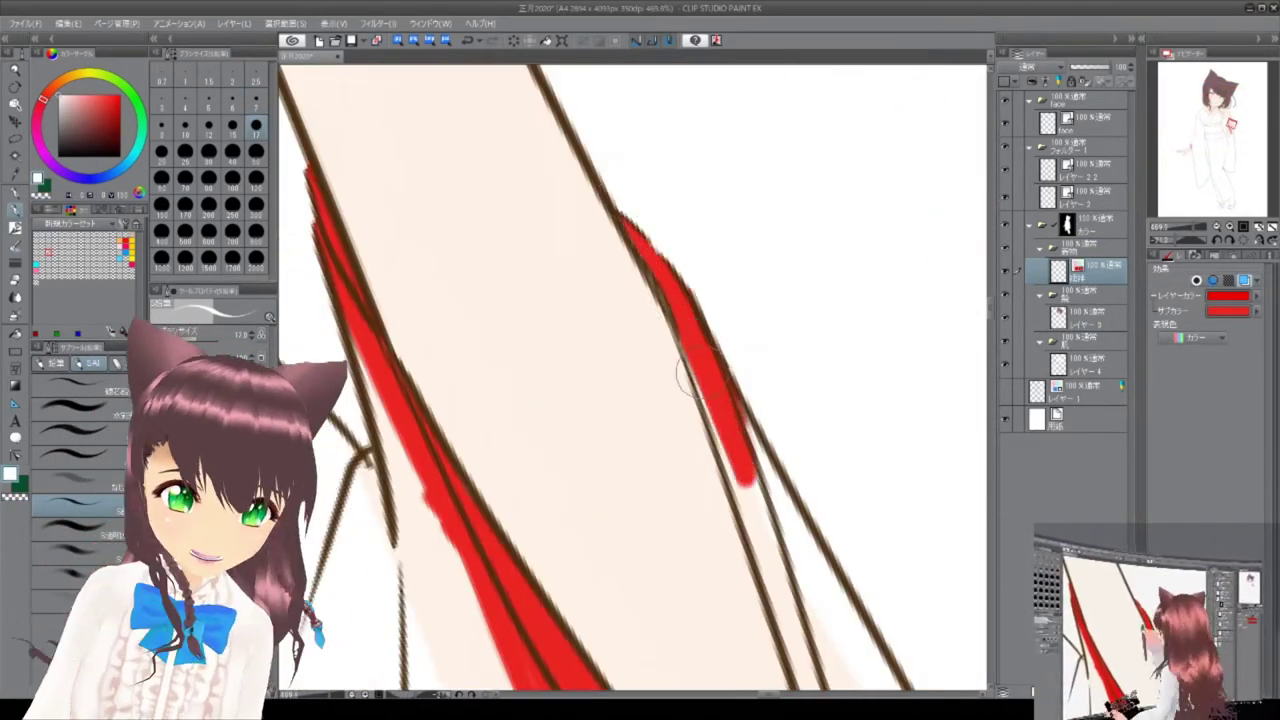
# Place the hair folder above the kimono folder and paint the small hair patch between jaw and collar dusty mauve.
pyautogui.scroll(8, 590, 238)
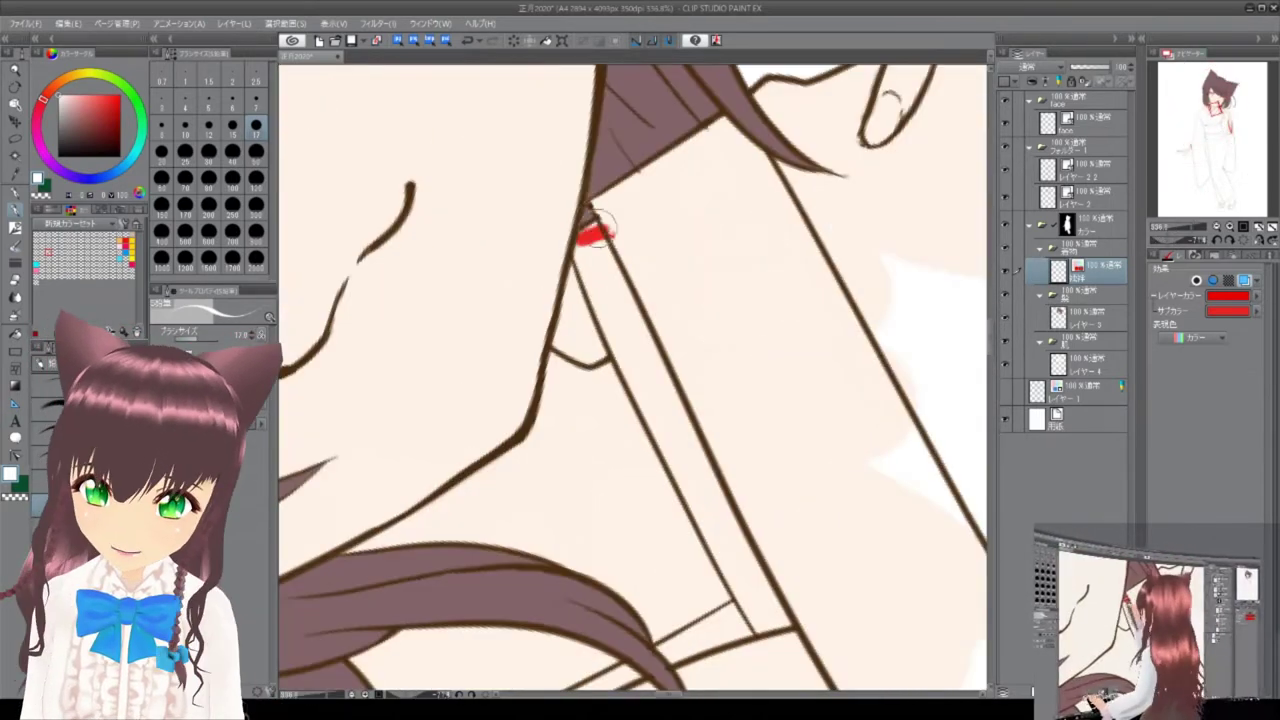
pyautogui.scroll(2, 592, 292)
pyautogui.moveTo(571, 371); pyautogui.dragTo(540, 400)
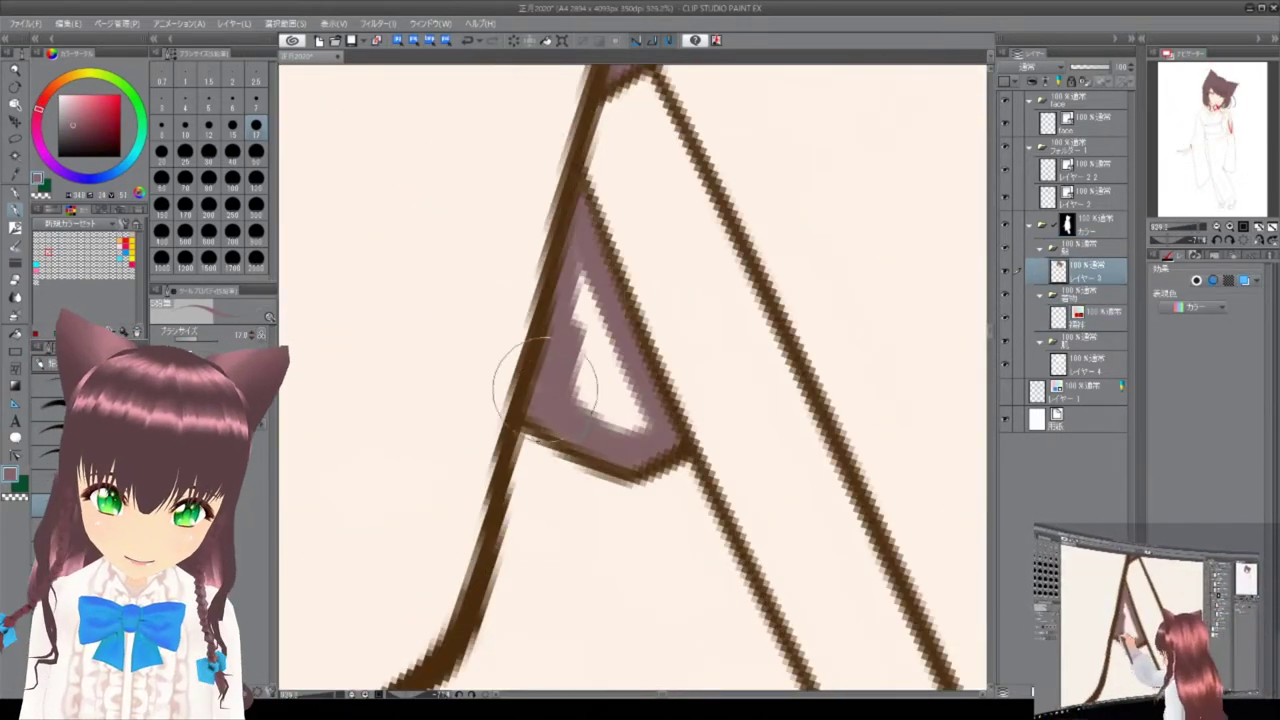
# Paint the under-kimono collar band down both sides of the neckline on the under-kimono layer.
pyautogui.moveTo(600, 155); pyautogui.dragTo(745, 440)
pyautogui.scroll(-2, 651, 250)
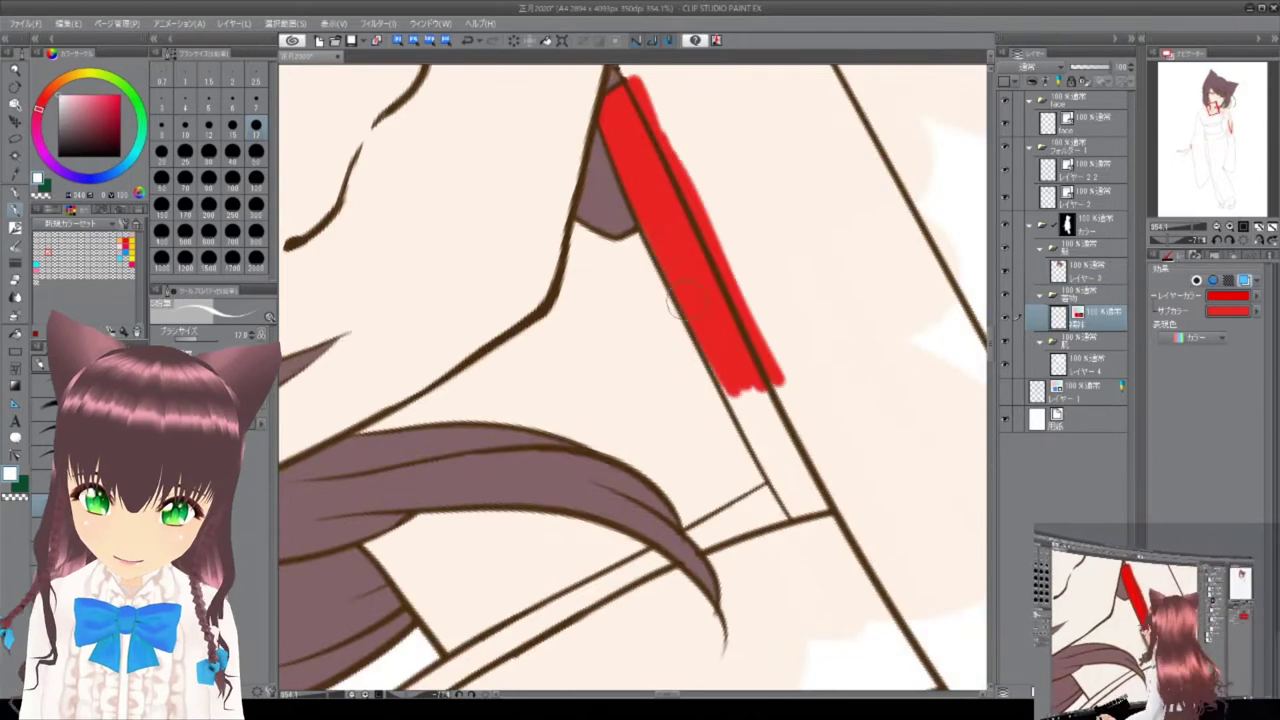
pyautogui.moveTo(904, 533); pyautogui.dragTo(617, 217)
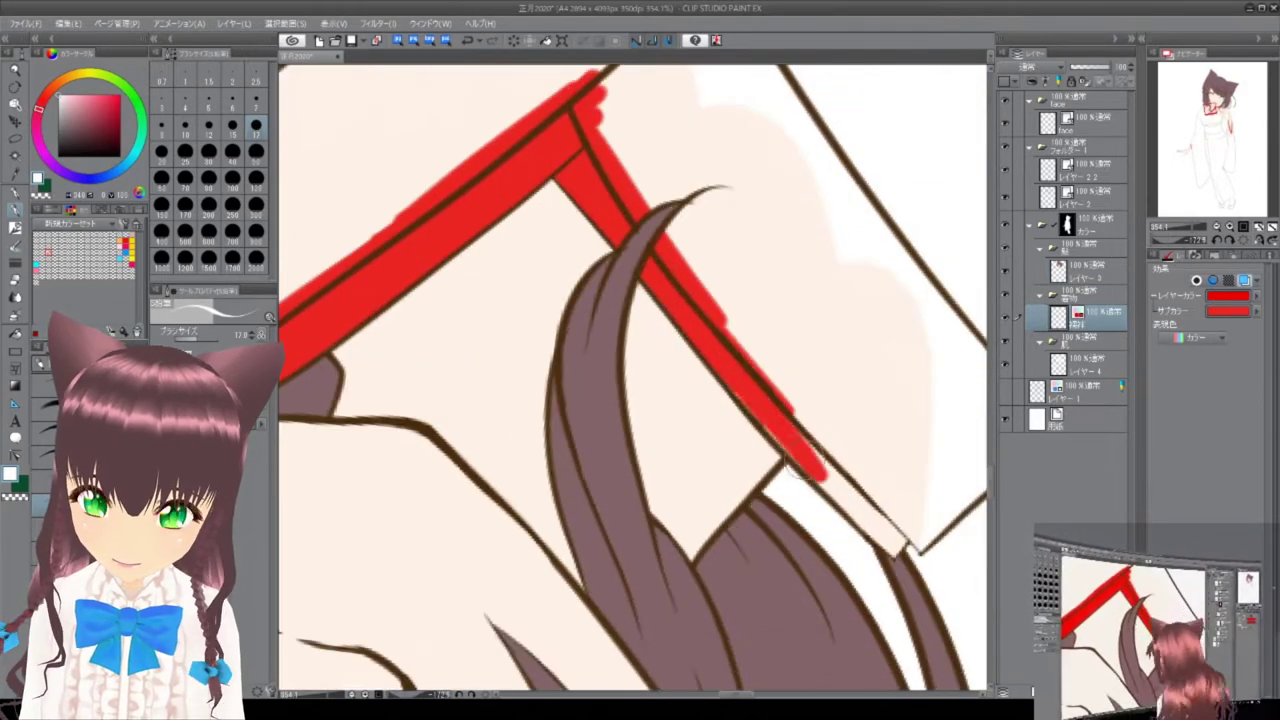
# Turn off the under-kimono's layer colour, add a kimono body folder with a new layer, and pick light periwinkle blue.
pyautogui.scroll(-6, 633, 377)
pyautogui.moveTo(800, 500); pyautogui.dragTo(1103, 356)
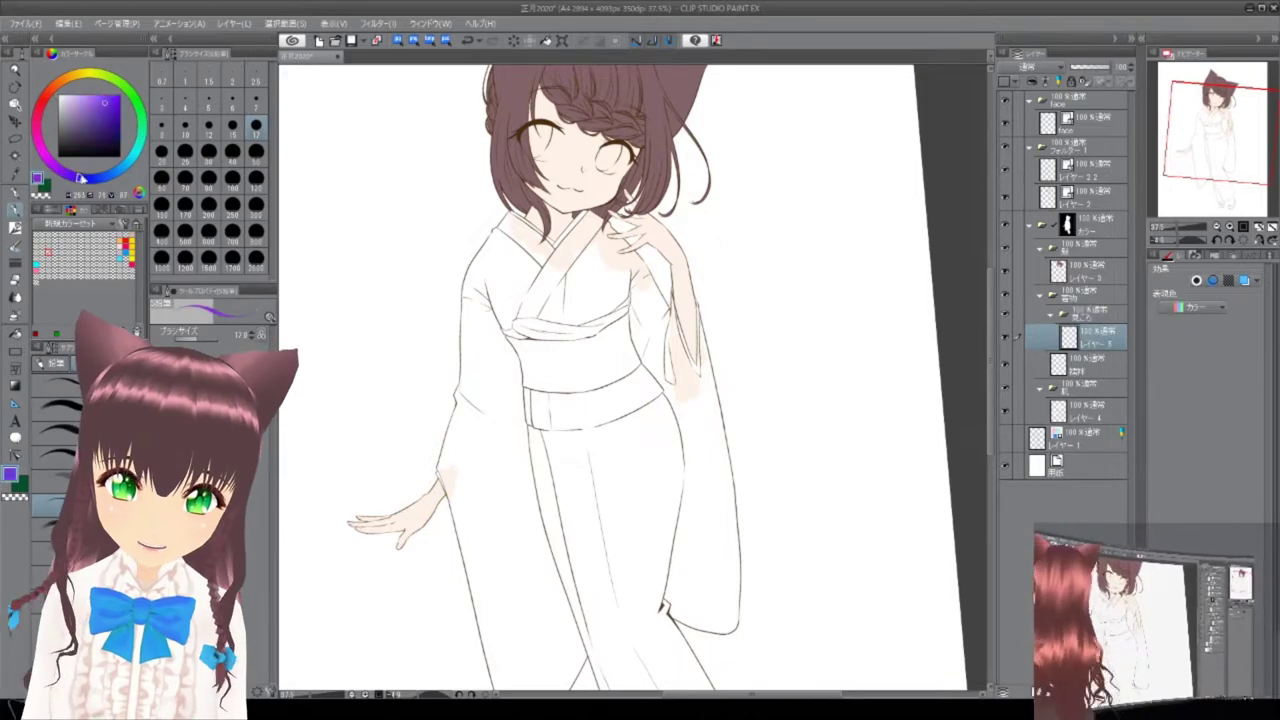
pyautogui.scroll(8, 543, 339)
pyautogui.moveTo(515, 170); pyautogui.dragTo(543, 305)
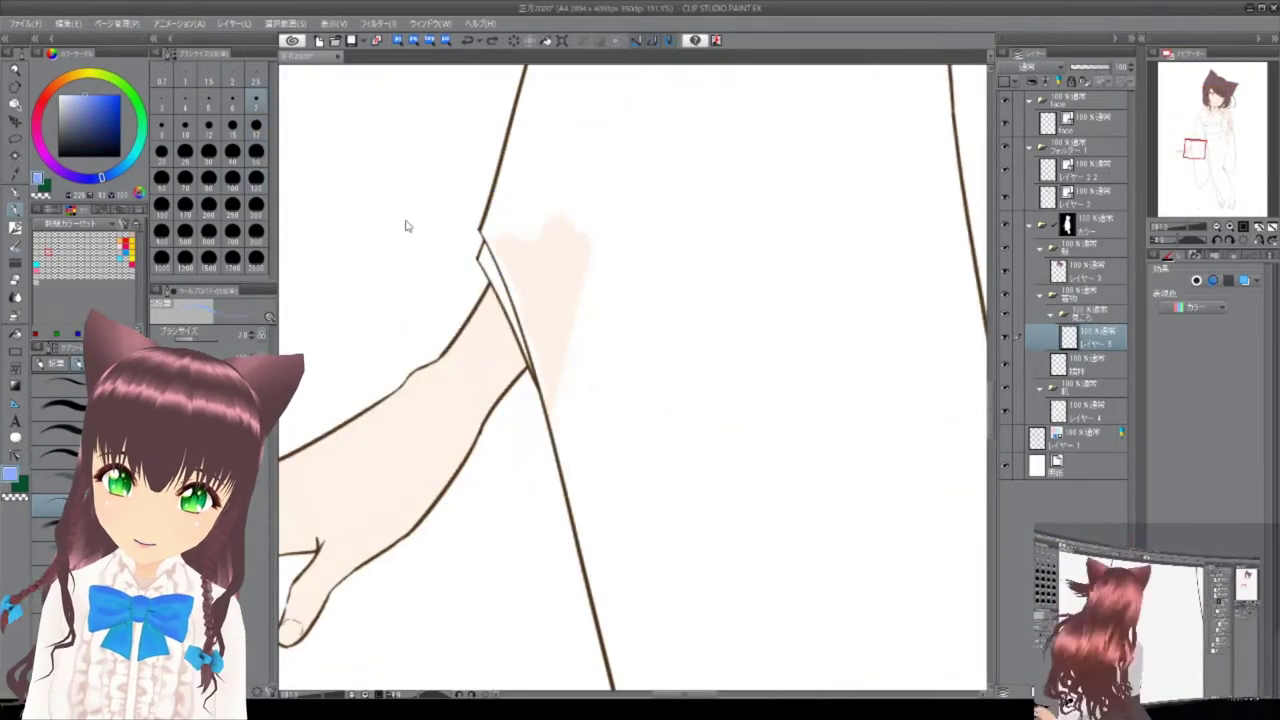
# Paint periwinkle blue along the kimono's sleeve opening edges beside the white trim with a size 17 brush.
pyautogui.click(256, 125)
pyautogui.scroll(5, 529, 323)
pyautogui.scroll(-4, 600, 330)
pyautogui.scroll(5, 530, 290)
pyautogui.moveTo(515, 360)
pyautogui.mouseDown()
pyautogui.moveTo(530, 450)
pyautogui.moveTo(650, 480)
pyautogui.mouseUp()
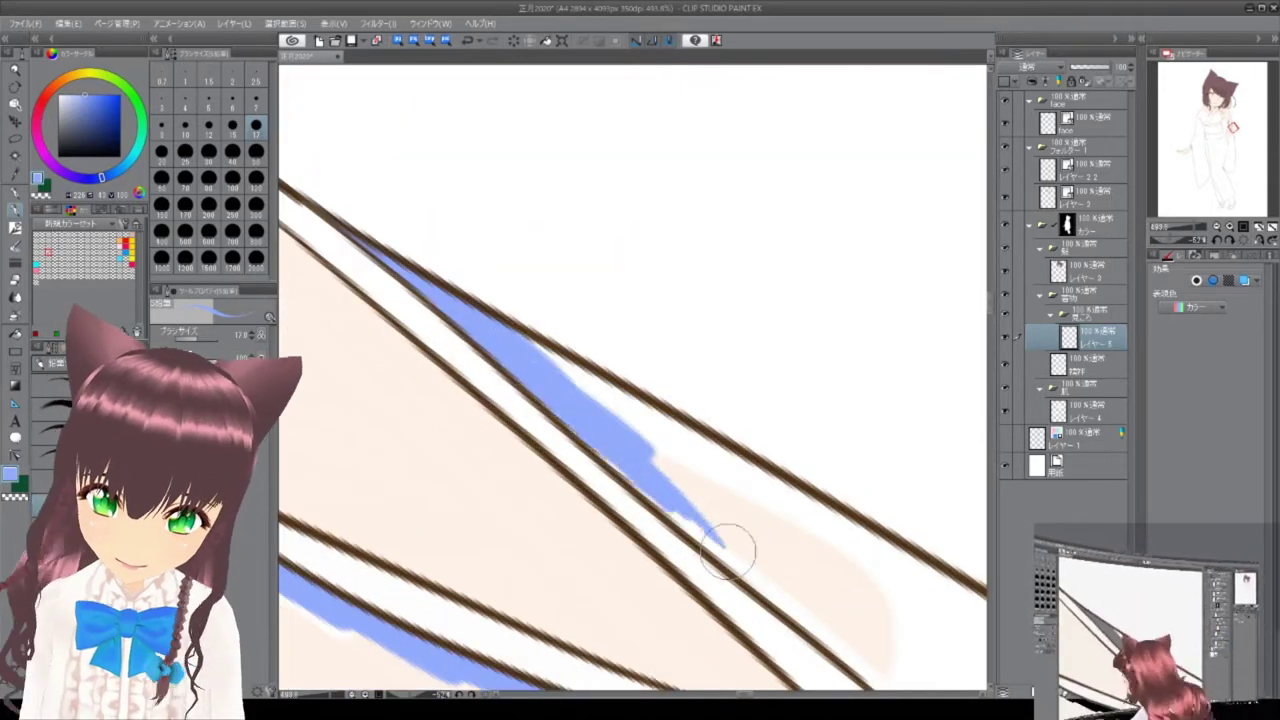
pyautogui.moveTo(729, 537); pyautogui.dragTo(837, 609)
pyautogui.scroll(-5, 735, 313)
# Paint periwinkle blue along the outer collar edge next to the white under-collar.
pyautogui.scroll(3, 731, 314)
pyautogui.moveTo(705, 565); pyautogui.dragTo(600, 195)
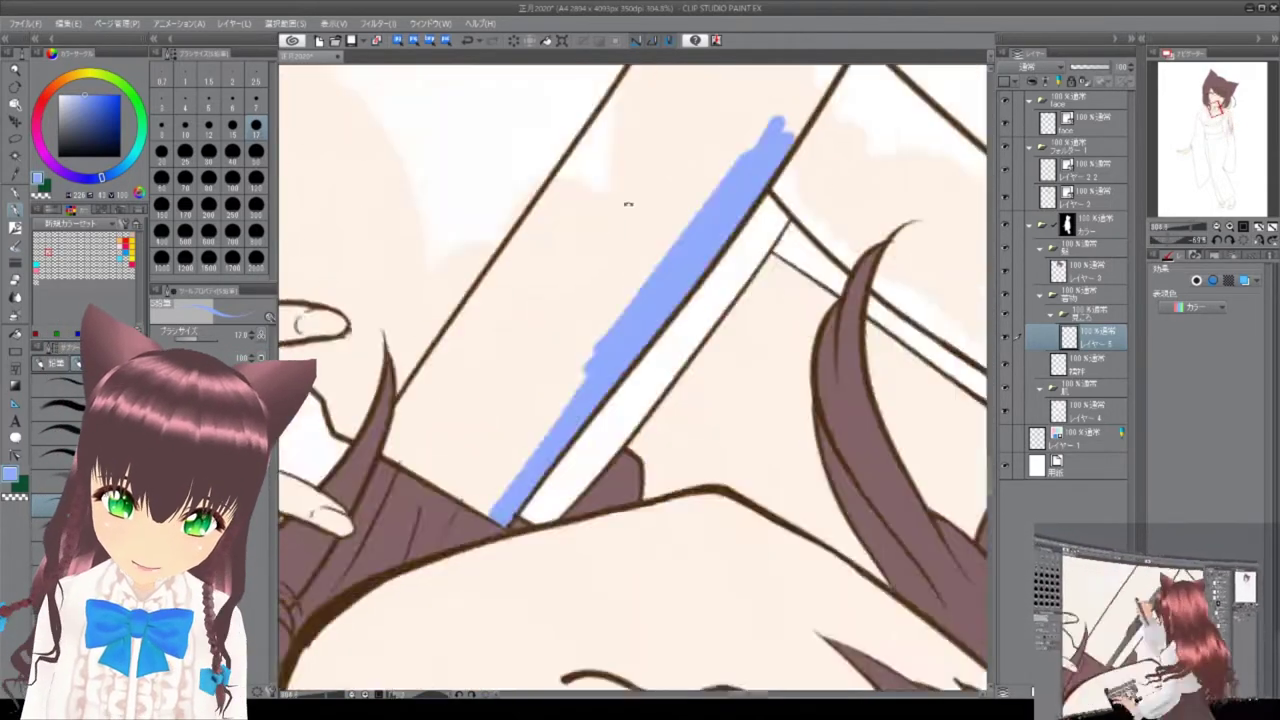
pyautogui.moveTo(745, 438); pyautogui.dragTo(663, 304)
pyautogui.scroll(-5, 812, 570)
# Paint periwinkle blue along the kimono's lower hem above the feet.
pyautogui.scroll(8, 643, 551)
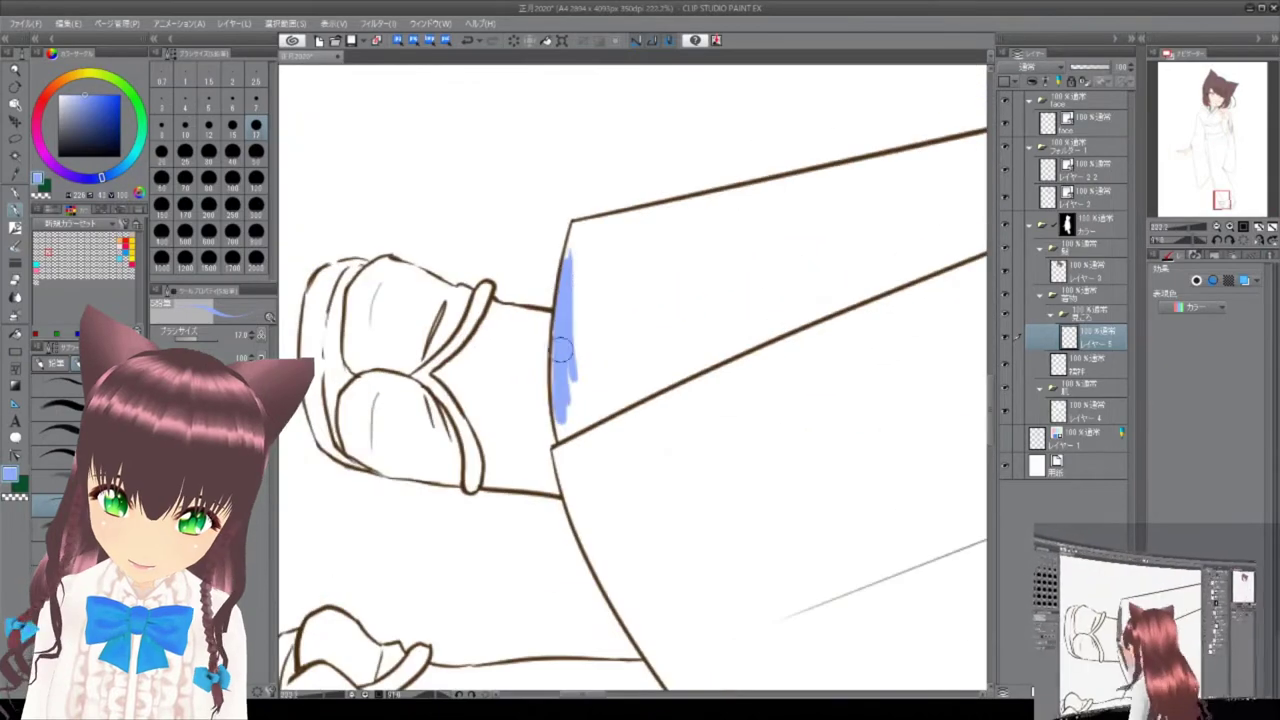
pyautogui.scroll(-8, 731, 663)
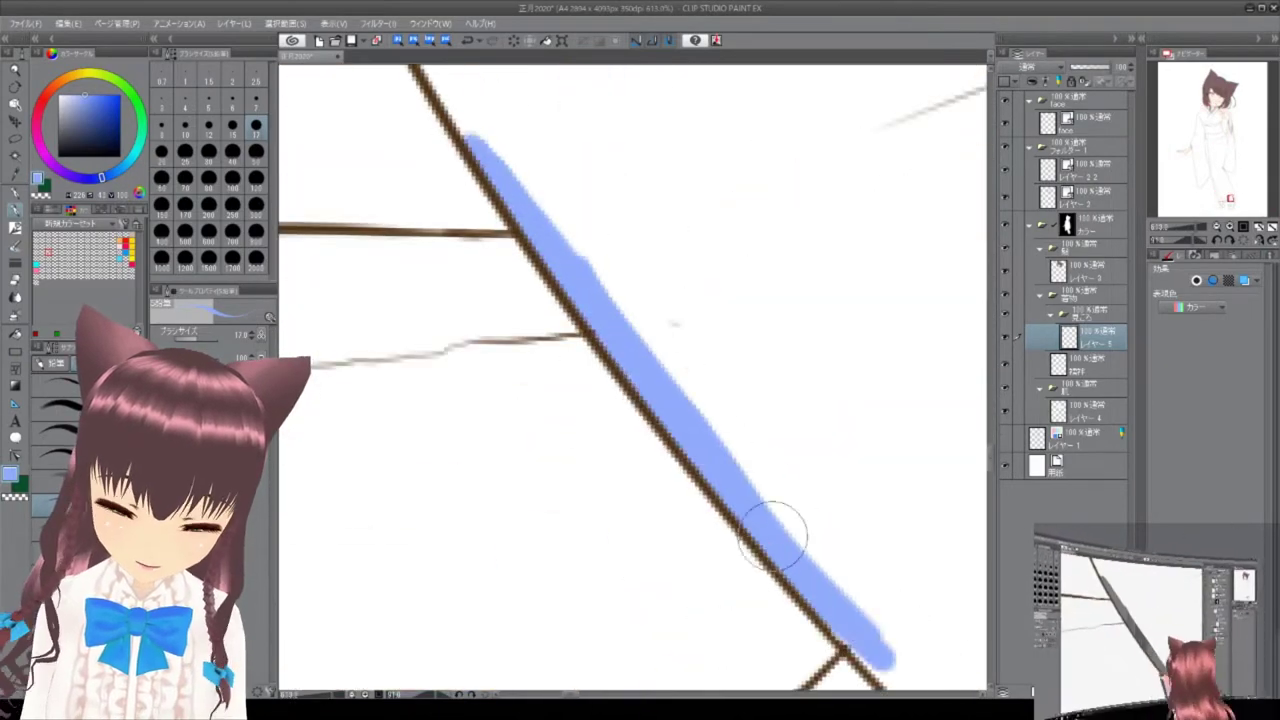
pyautogui.scroll(-3, 661, 236)
# Fill the kimono's skirt, sleeves, waist and bodice in periwinkle blue with a size 700 brush.
pyautogui.moveTo(560, 330); pyautogui.dragTo(714, 543)
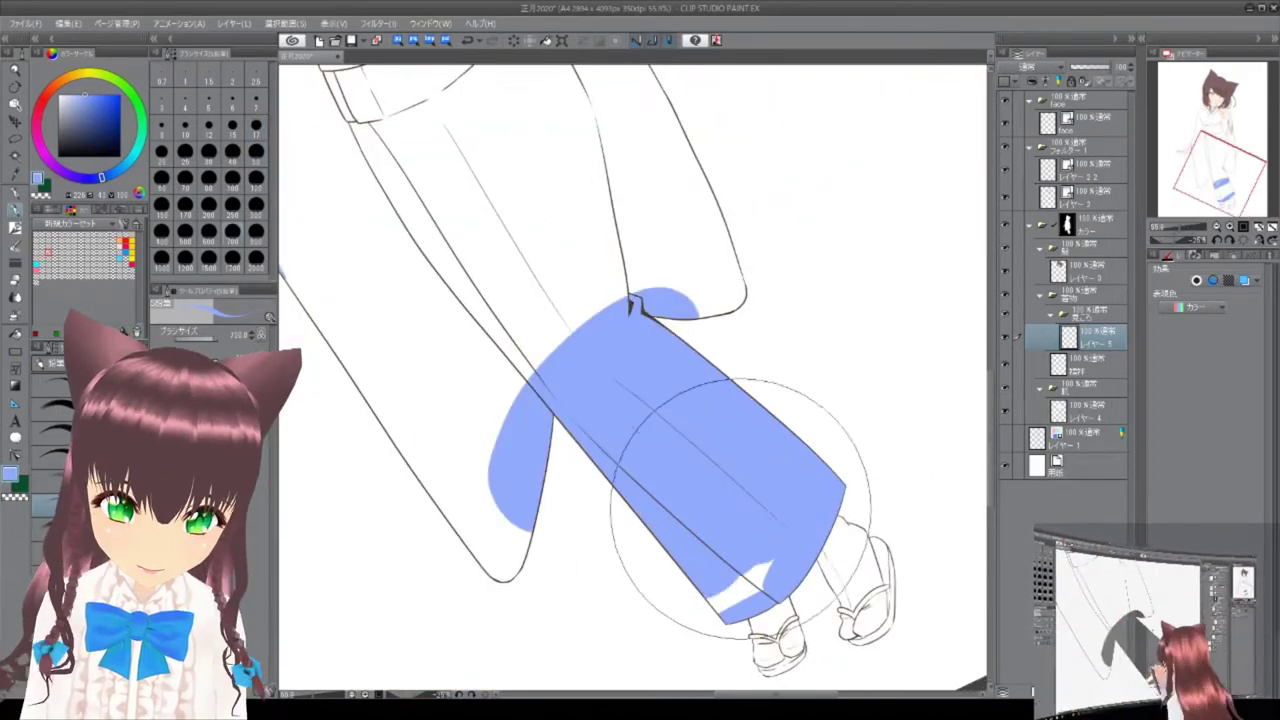
pyautogui.scroll(2, 714, 543)
pyautogui.hotkey('ctrl', 'z')
pyautogui.moveTo(400, 270)
pyautogui.mouseDown()
pyautogui.moveTo(450, 395)
pyautogui.moveTo(560, 560)
pyautogui.mouseUp()
pyautogui.scroll(-3, 560, 560)
pyautogui.scroll(3, 720, 240)
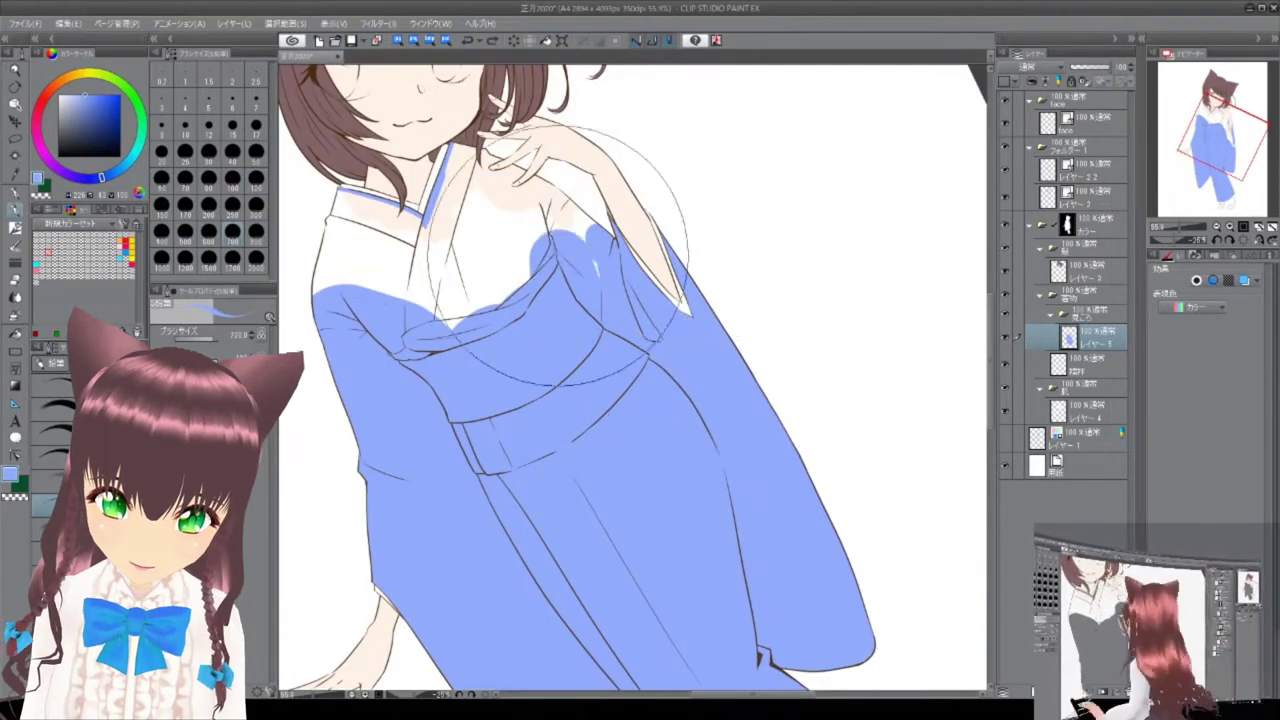
pyautogui.moveTo(285, 240); pyautogui.dragTo(478, 378)
pyautogui.moveTo(530, 410); pyautogui.dragTo(400, 310)
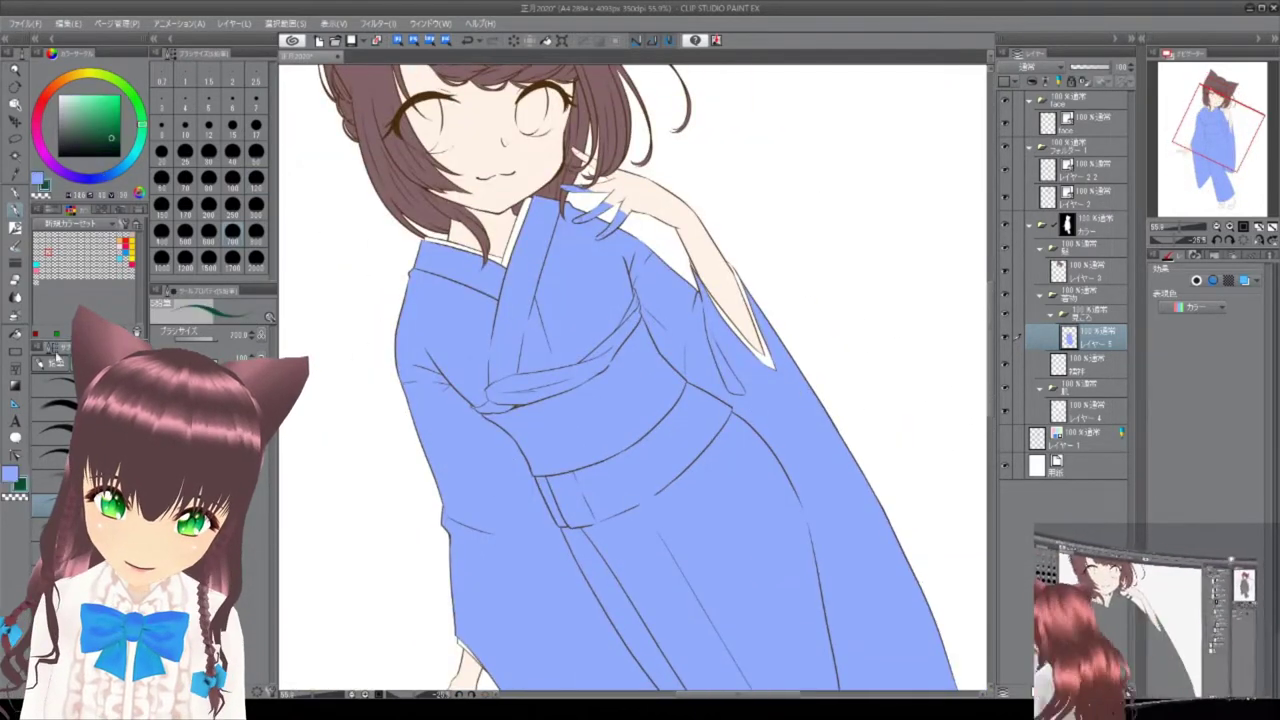
# Erase the blue covering the raised hand's fingers and touch up the kimono blue around the fingertips.
pyautogui.scroll(10, 543, 463)
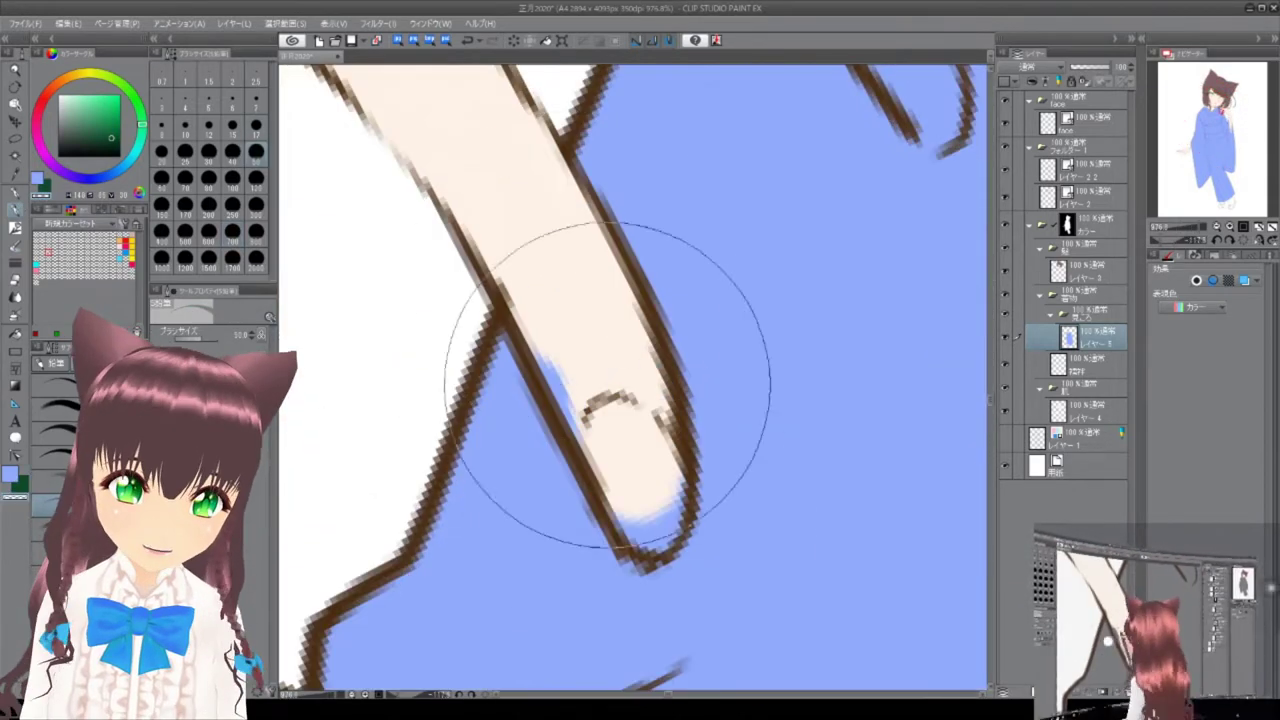
pyautogui.keyDown('alt'); pyautogui.click(675, 520); pyautogui.keyUp('alt')
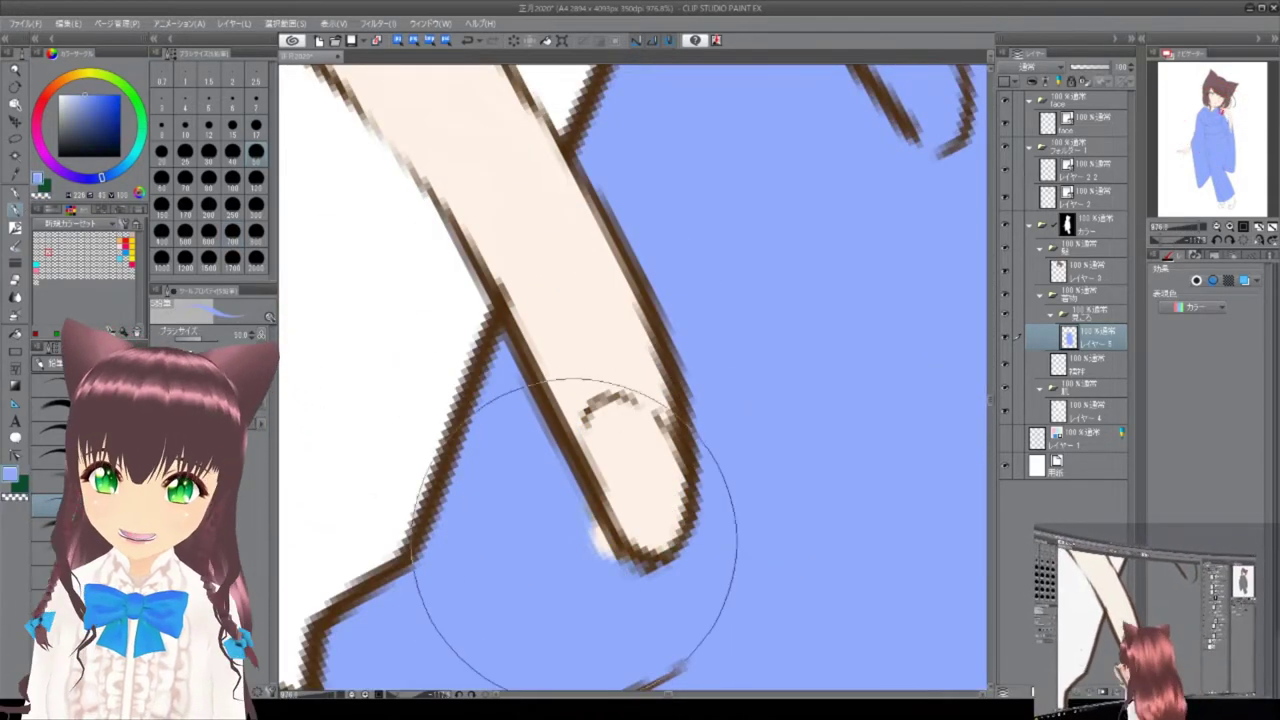
pyautogui.scroll(-10, 543, 524)
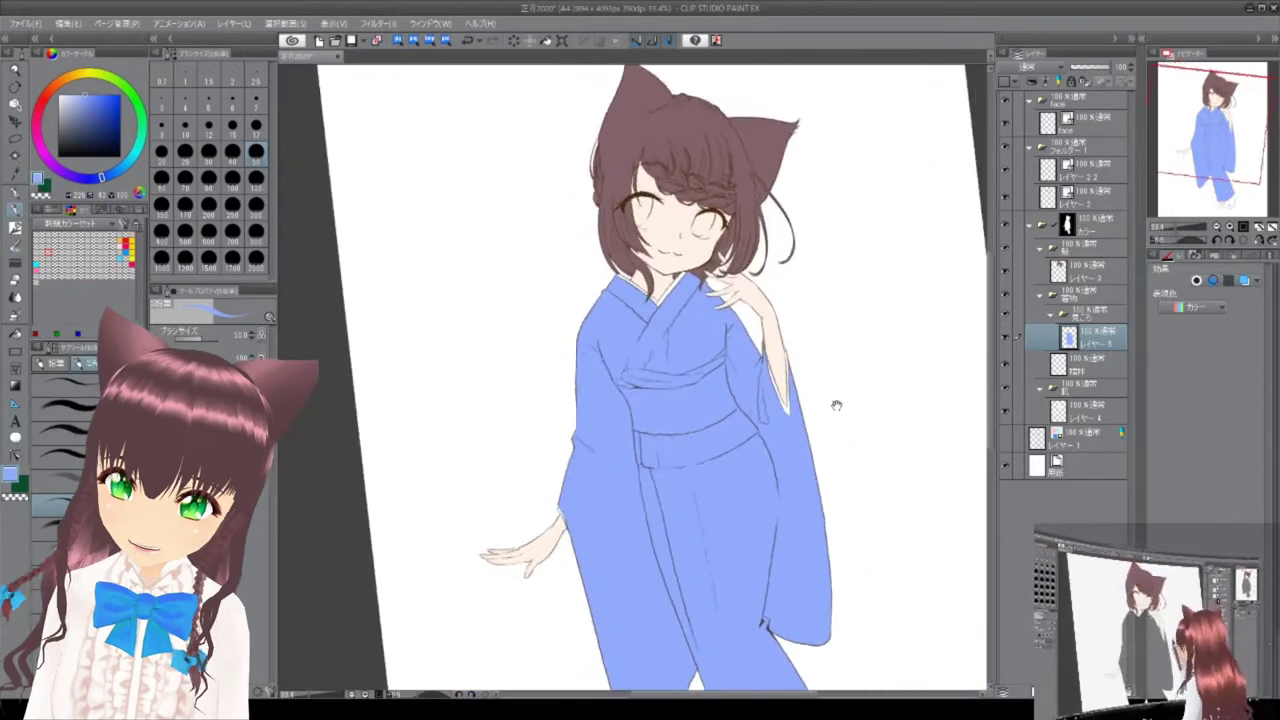
# Add an obi folder with a new layer above the kimono body folder and pick a dark purple.
pyautogui.moveTo(836, 405); pyautogui.dragTo(880, 329)
pyautogui.click(1245, 265)
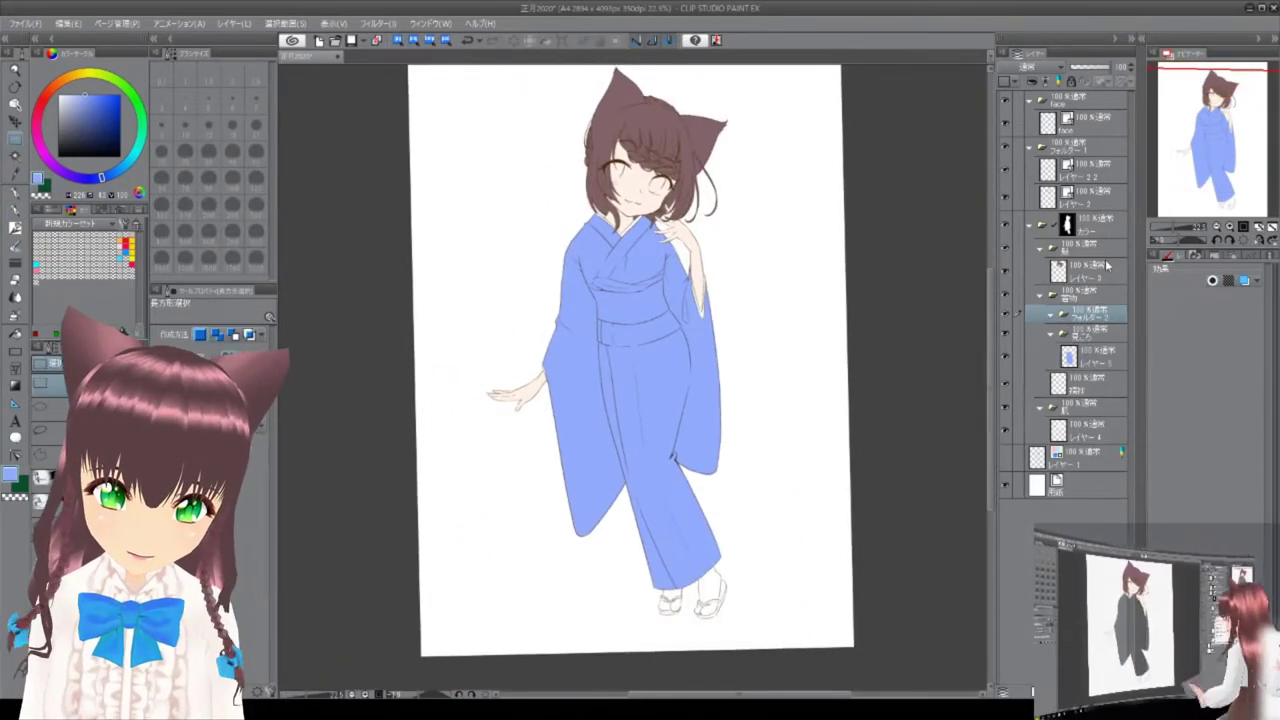
pyautogui.click(1178, 262)
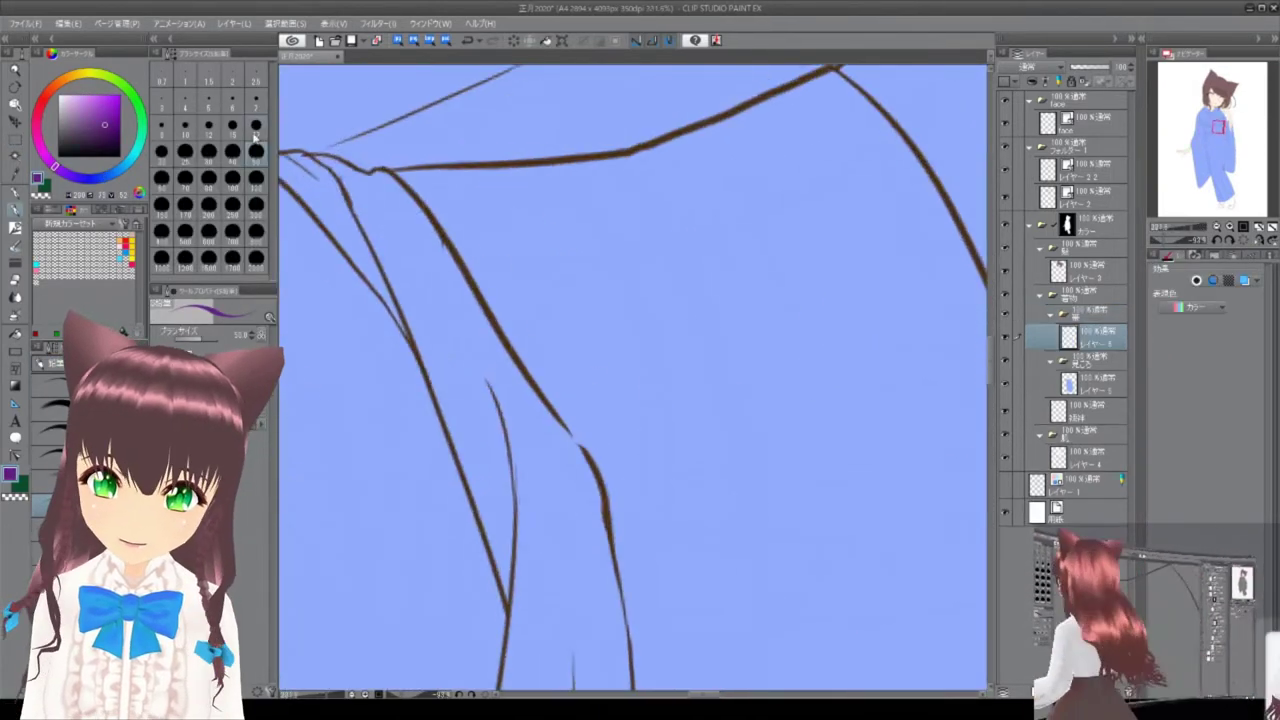
# Trace dark purple along the inside of the obi's outline around its corners with a size 17 brush.
pyautogui.moveTo(455, 210)
pyautogui.mouseDown()
pyautogui.moveTo(417, 170)
pyautogui.moveTo(457, 86)
pyautogui.moveTo(709, 486)
pyautogui.moveTo(543, 218)
pyautogui.mouseUp()
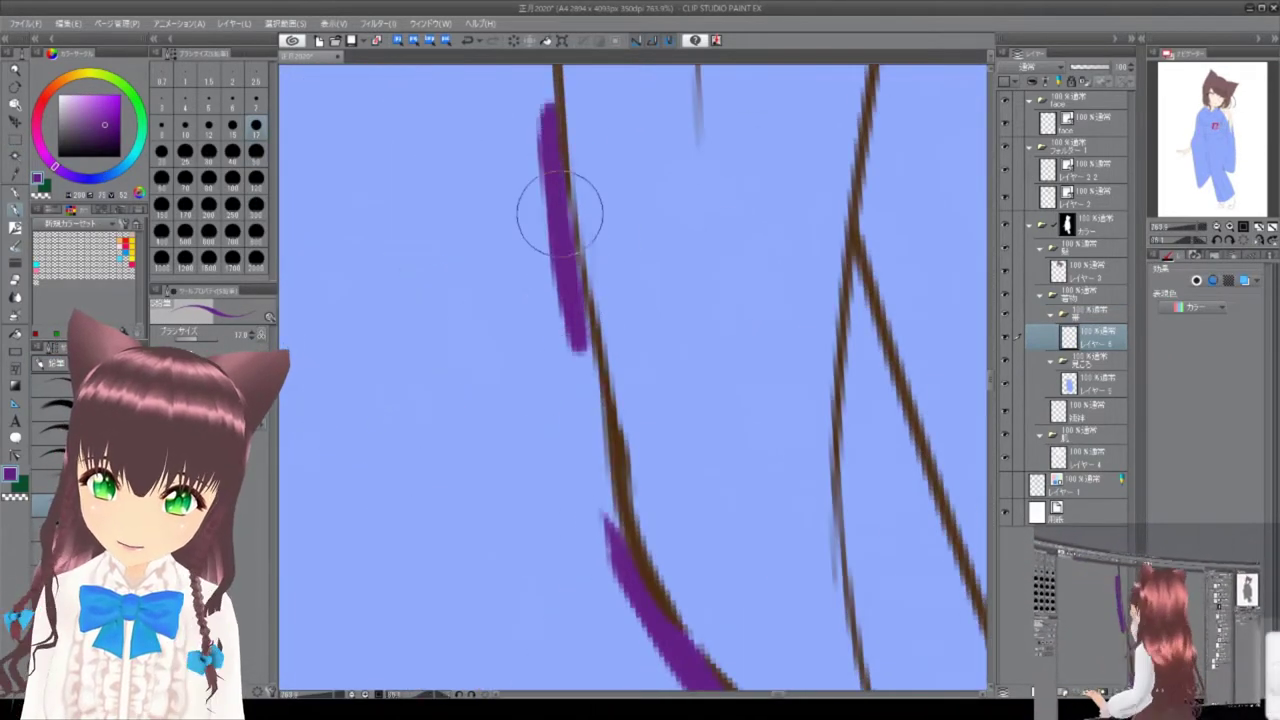
pyautogui.scroll(-5, 583, 275)
pyautogui.scroll(4, 612, 410)
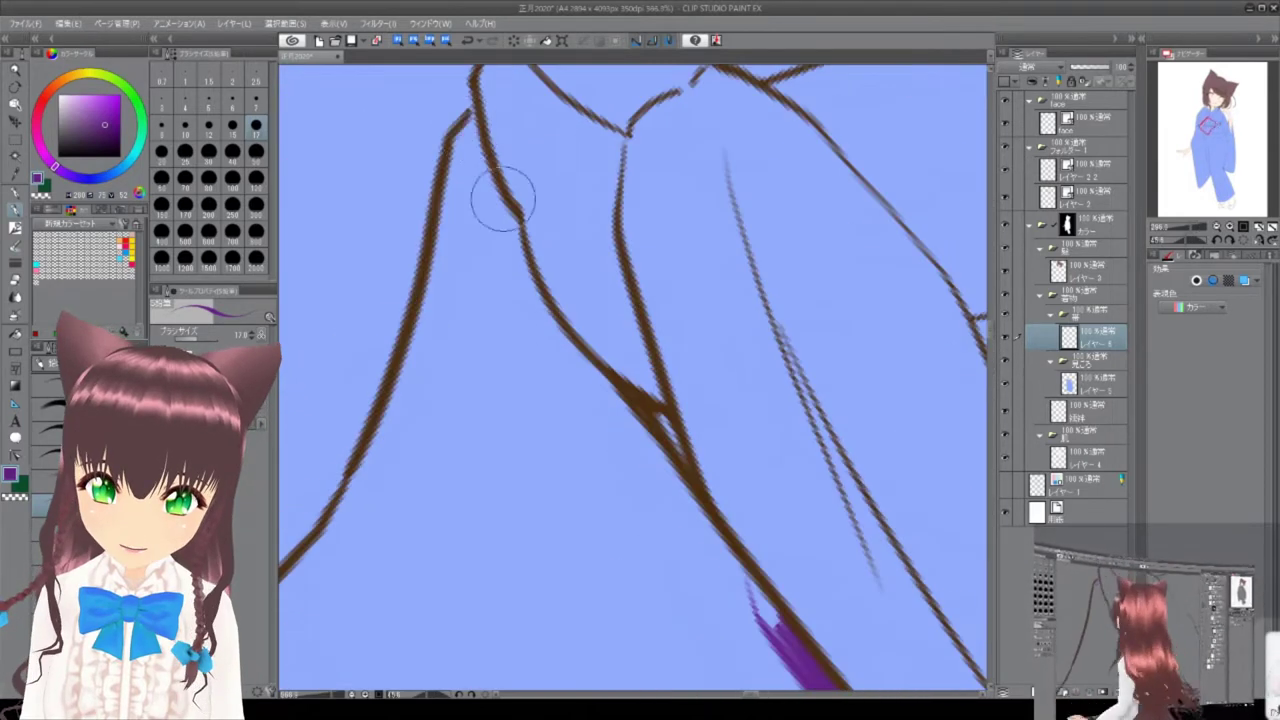
pyautogui.scroll(-4, 520, 262)
pyautogui.moveTo(429, 114); pyautogui.dragTo(566, 540)
pyautogui.scroll(4, 598, 300)
pyautogui.moveTo(590, 112)
pyautogui.mouseDown()
pyautogui.moveTo(598, 322)
pyautogui.moveTo(523, 285)
pyautogui.mouseUp()
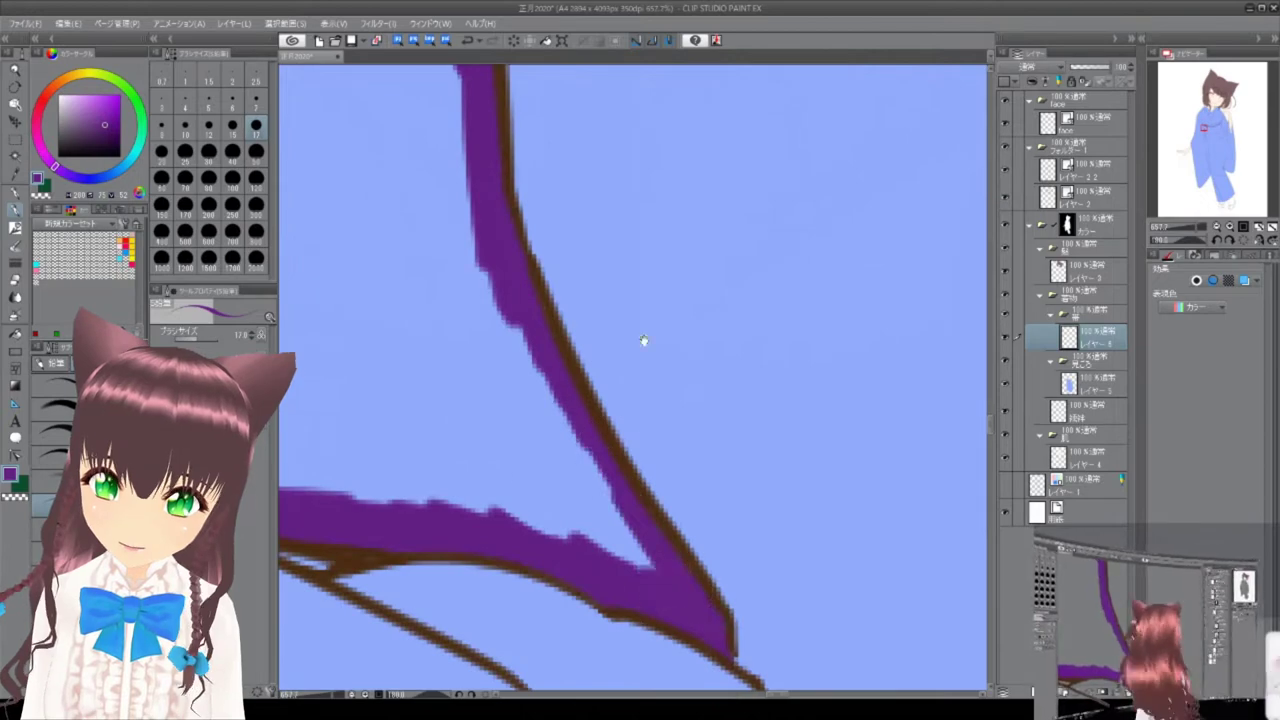
# Complete the dark purple border around the obi band and fill its interior with the same colour.
pyautogui.moveTo(643, 340); pyautogui.dragTo(671, 514)
pyautogui.moveTo(560, 120); pyautogui.dragTo(423, 229)
pyautogui.moveTo(350, 90); pyautogui.dragTo(554, 423)
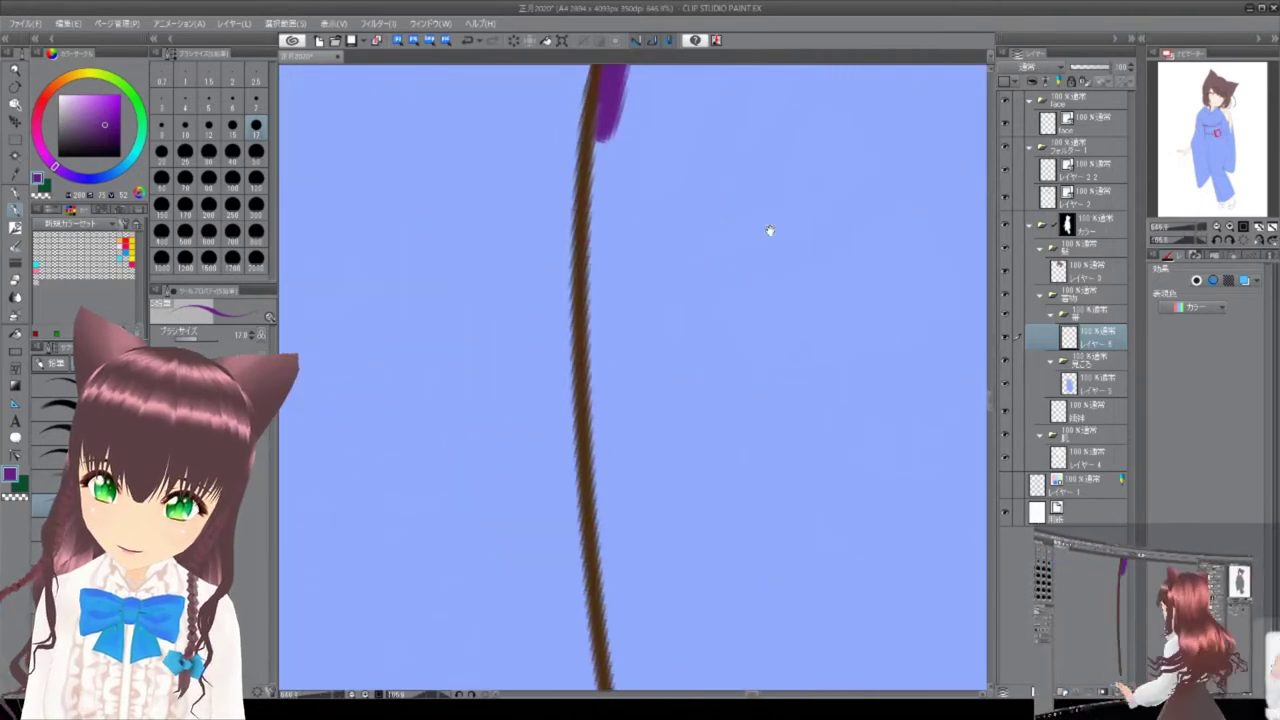
pyautogui.moveTo(600, 120); pyautogui.dragTo(471, 206)
pyautogui.moveTo(560, 170); pyautogui.dragTo(666, 200)
pyautogui.moveTo(600, 90)
pyautogui.mouseDown()
pyautogui.moveTo(650, 222)
pyautogui.moveTo(577, 157)
pyautogui.moveTo(697, 371)
pyautogui.mouseUp()
pyautogui.scroll(-5, 697, 371)
pyautogui.moveTo(740, 140); pyautogui.dragTo(800, 295)
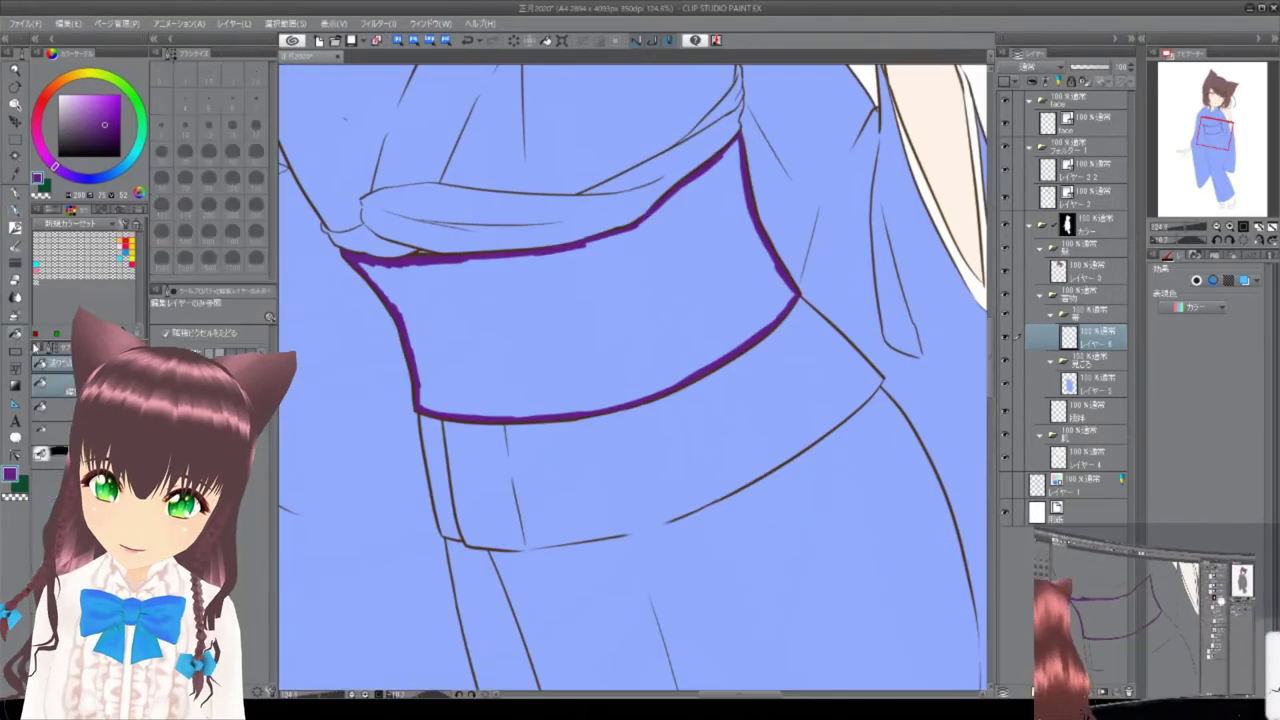
pyautogui.click(643, 329)
pyautogui.scroll(-3, 643, 329)
# Add an obiage folder with a new layer below the obi and paint the sash above the obi yellow.
pyautogui.click(1085, 357)
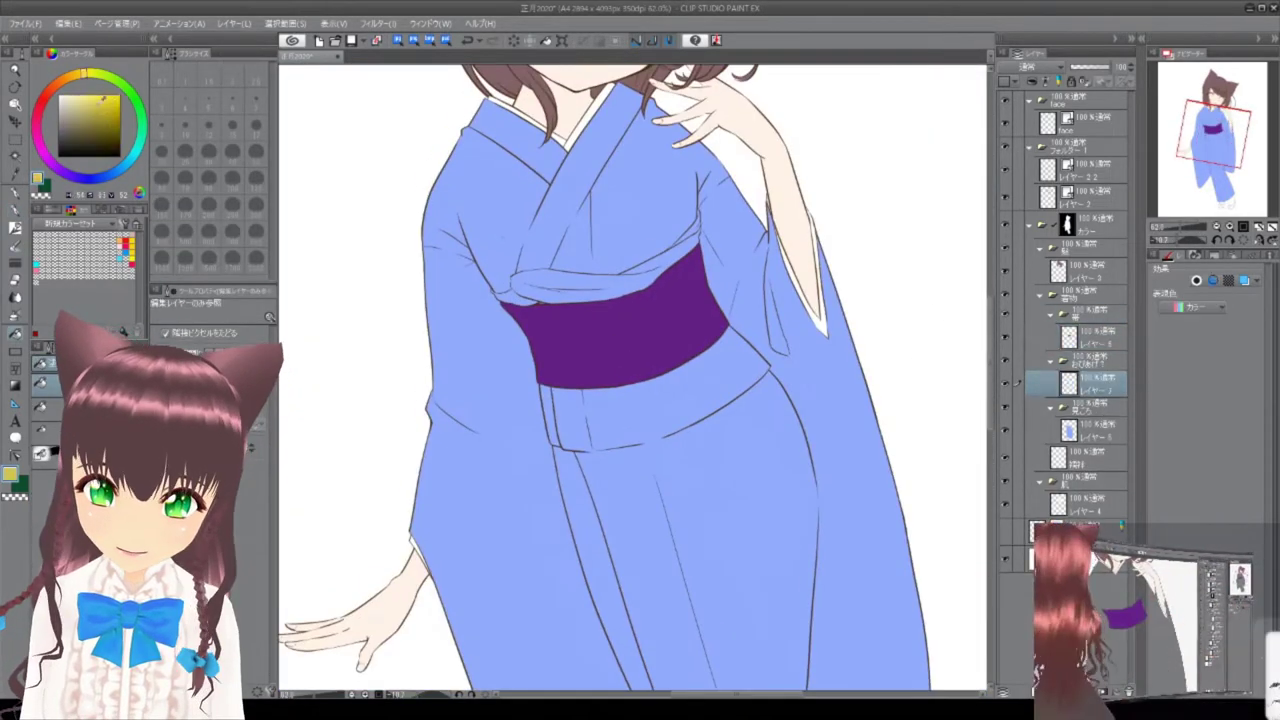
pyautogui.scroll(10, 445, 244)
pyautogui.moveTo(487, 283)
pyautogui.mouseDown()
pyautogui.moveTo(514, 157)
pyautogui.moveTo(686, 420)
pyautogui.moveTo(809, 520)
pyautogui.moveTo(765, 465)
pyautogui.moveTo(929, 186)
pyautogui.moveTo(571, 357)
pyautogui.moveTo(634, 222)
pyautogui.mouseUp()
pyautogui.moveTo(778, 563)
pyautogui.mouseDown()
pyautogui.moveTo(791, 434)
pyautogui.moveTo(572, 328)
pyautogui.mouseUp()
pyautogui.moveTo(541, 370)
pyautogui.mouseDown()
pyautogui.moveTo(580, 337)
pyautogui.moveTo(589, 400)
pyautogui.moveTo(385, 180)
pyautogui.moveTo(608, 257)
pyautogui.moveTo(563, 251)
pyautogui.moveTo(634, 314)
pyautogui.mouseUp()
pyautogui.scroll(6, 648, 373)
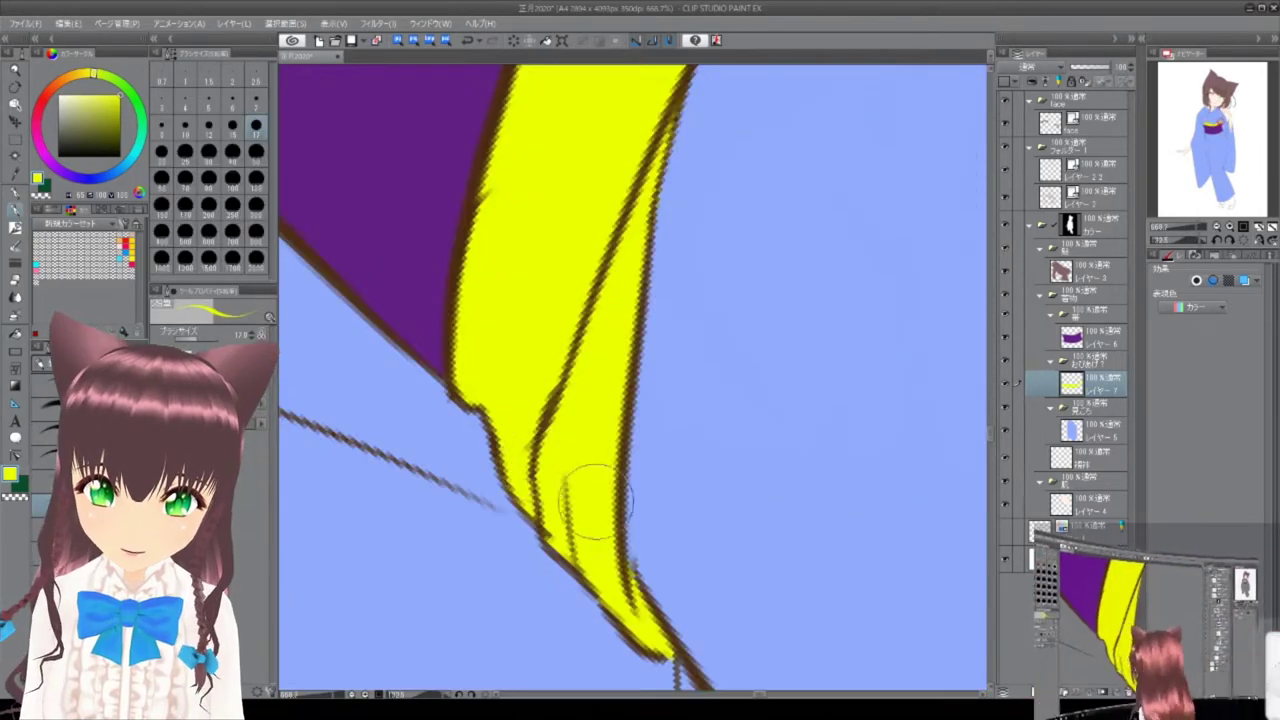
# Touch up the yellow along the edges and ends of the obiage sash.
pyautogui.scroll(5, 617, 333)
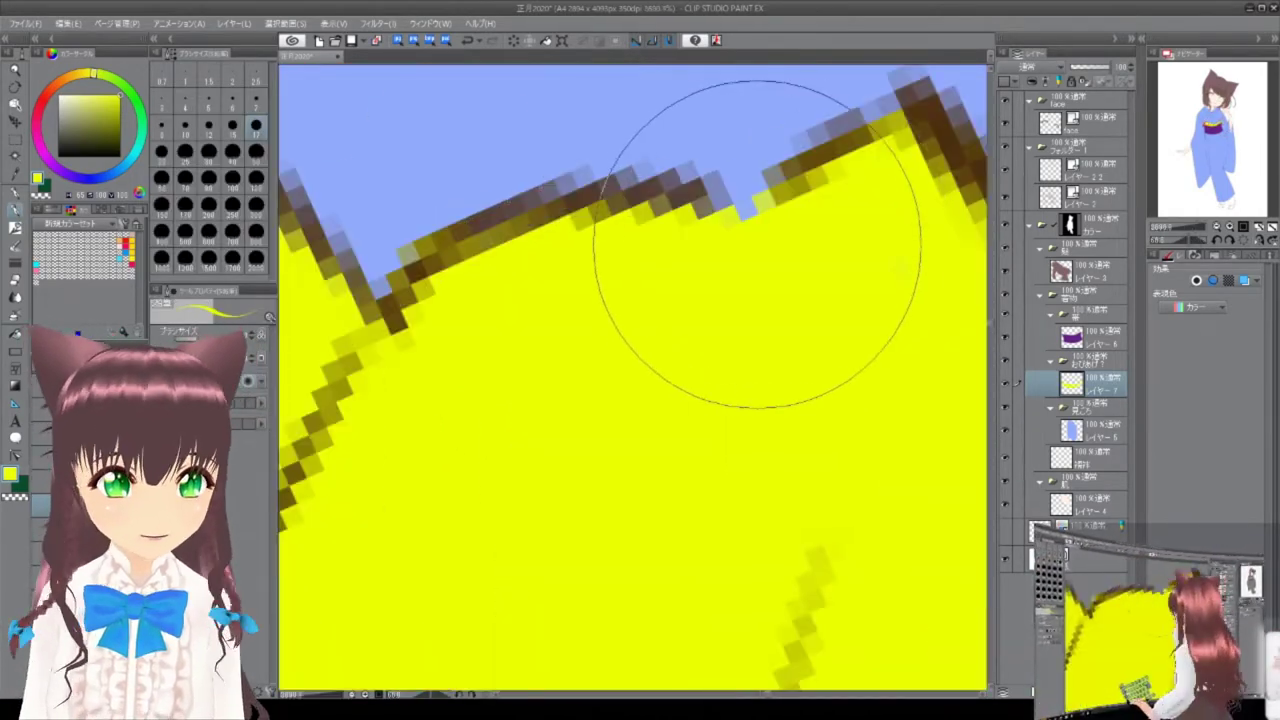
pyautogui.moveTo(751, 200); pyautogui.dragTo(686, 363)
pyautogui.scroll(-4, 686, 363)
pyautogui.scroll(5, 368, 428)
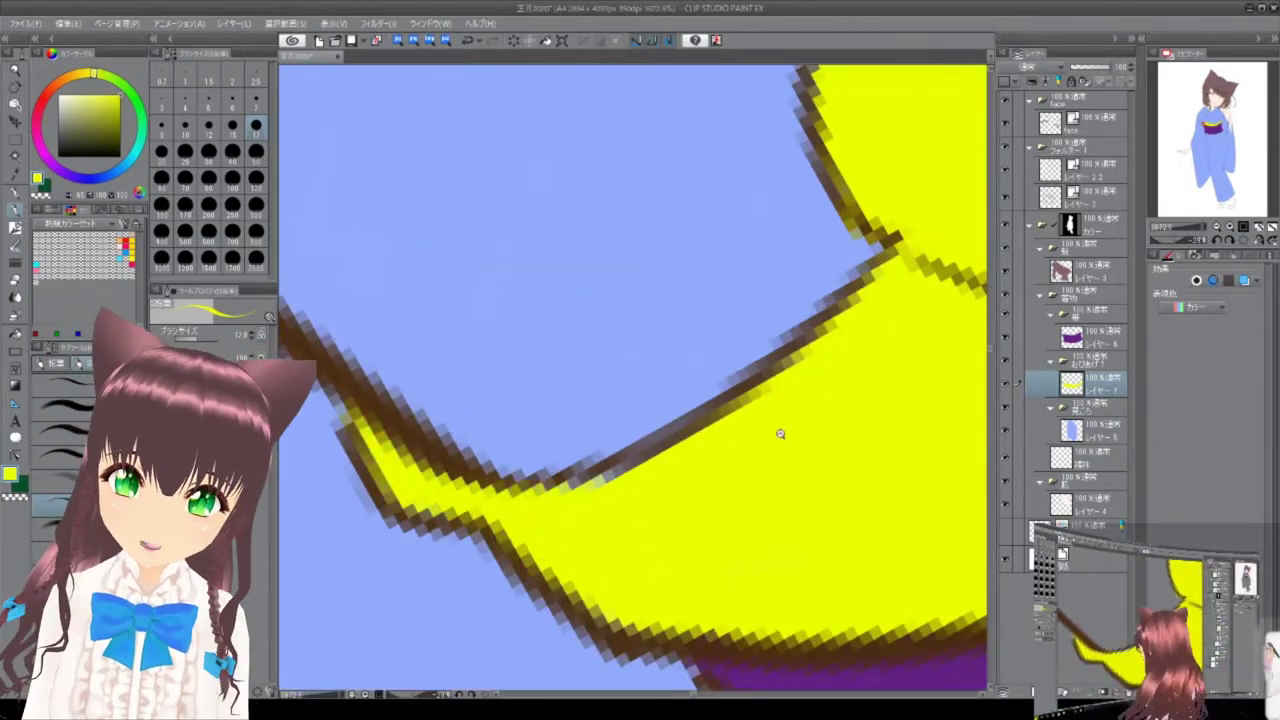
pyautogui.scroll(-4, 630, 593)
# Give the tabi layer a red layer colour and outline the sock on the drawing's left foot with a size 17 white brush.
pyautogui.scroll(-10, 632, 380)
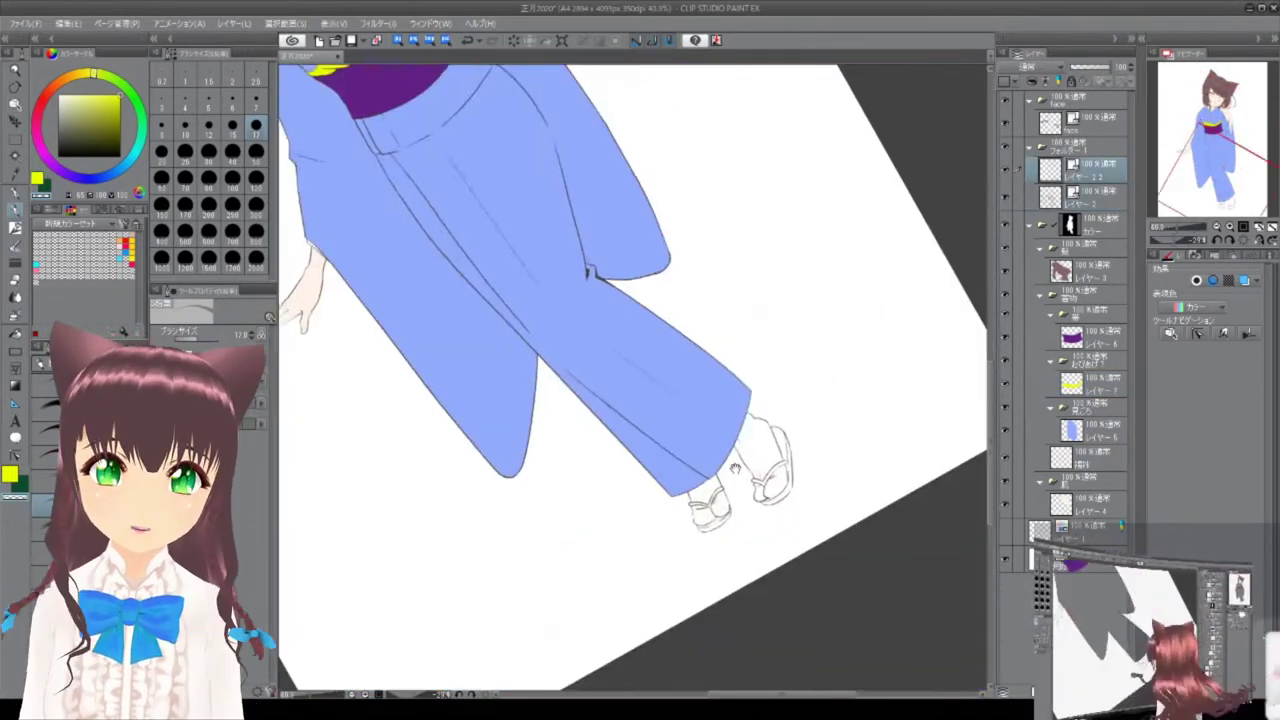
pyautogui.scroll(10, 853, 463)
pyautogui.moveTo(500, 271); pyautogui.dragTo(543, 571)
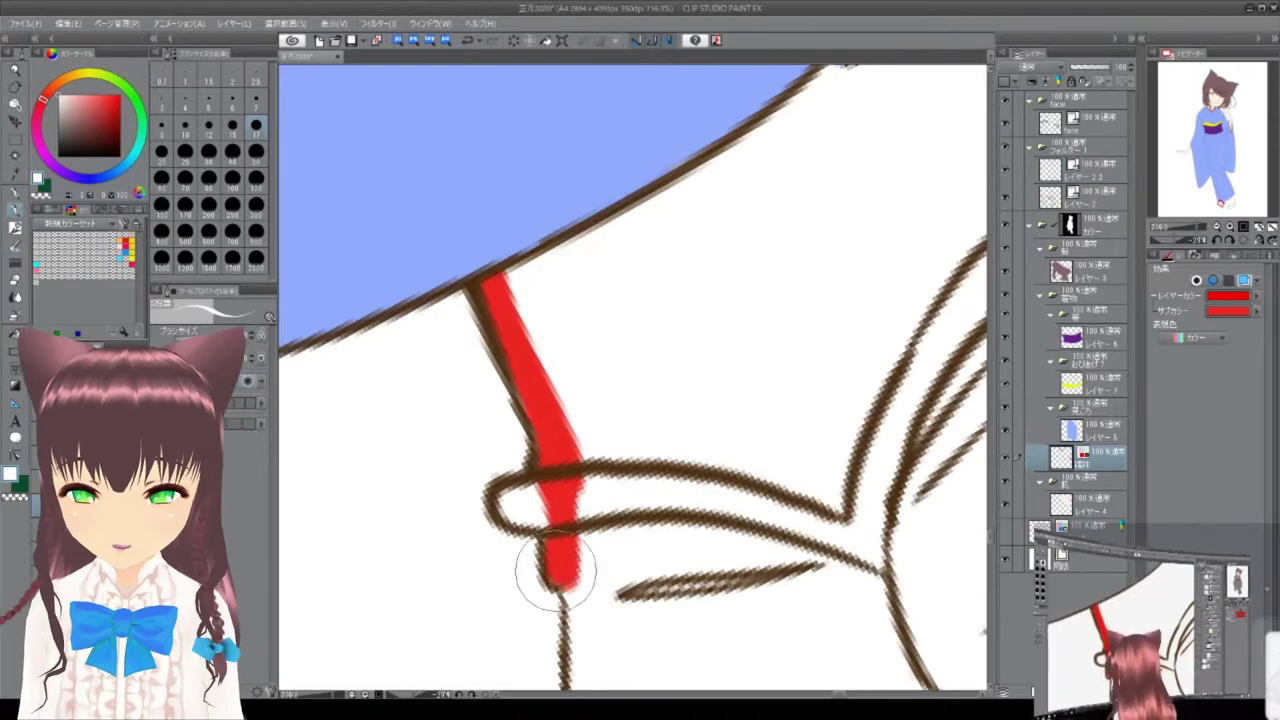
pyautogui.scroll(2, 586, 529)
pyautogui.scroll(2, 586, 529)
pyautogui.moveTo(520, 182); pyautogui.dragTo(575, 170)
pyautogui.scroll(-3, 757, 275)
pyautogui.scroll(3, 591, 420)
pyautogui.moveTo(540, 280)
pyautogui.mouseDown()
pyautogui.moveTo(529, 370)
pyautogui.moveTo(641, 466)
pyautogui.moveTo(618, 253)
pyautogui.moveTo(650, 420)
pyautogui.mouseUp()
pyautogui.scroll(-2, 503, 262)
pyautogui.scroll(-2, 343, 286)
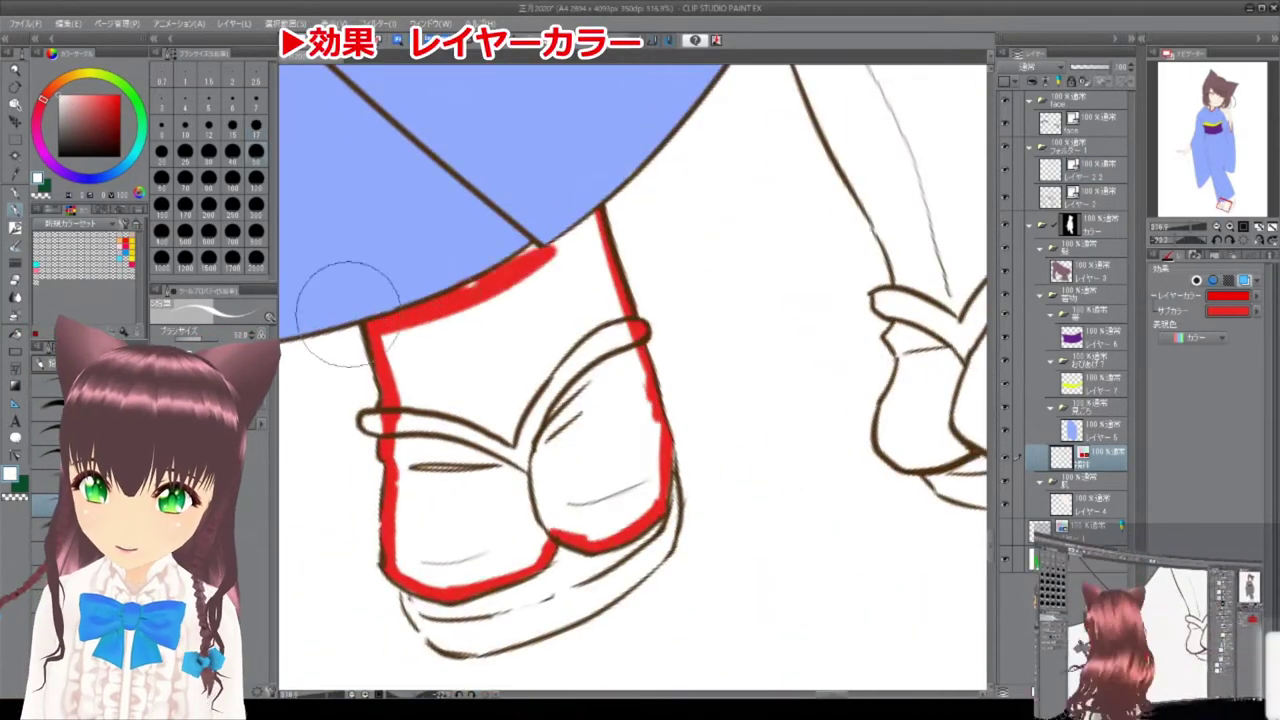
# Fill the left foot's tabi with the size 50 brush and clean up its edges along the toes and sandal.
pyautogui.moveTo(343, 286)
pyautogui.mouseDown()
pyautogui.moveTo(664, 266)
pyautogui.moveTo(410, 555)
pyautogui.mouseUp()
pyautogui.moveTo(645, 410); pyautogui.dragTo(457, 443)
pyautogui.scroll(3, 485, 365)
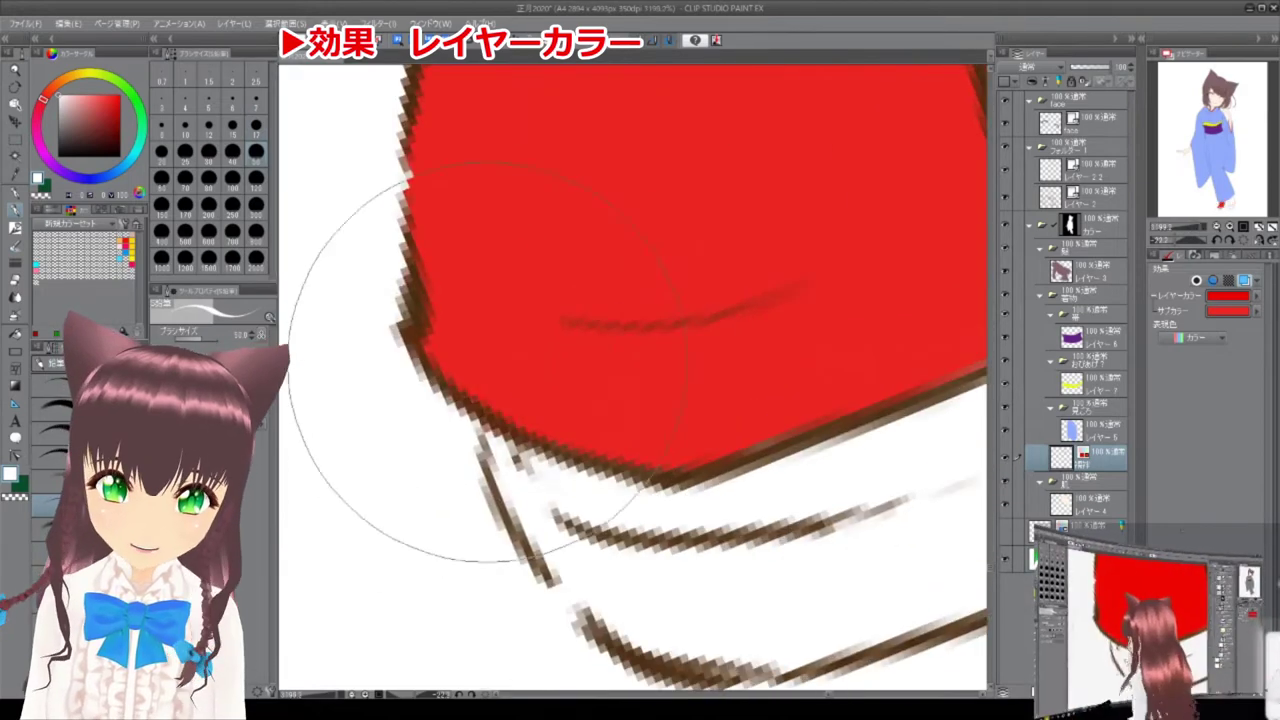
pyautogui.scroll(1, 614, 426)
pyautogui.scroll(-5, 666, 449)
pyautogui.scroll(5, 452, 535)
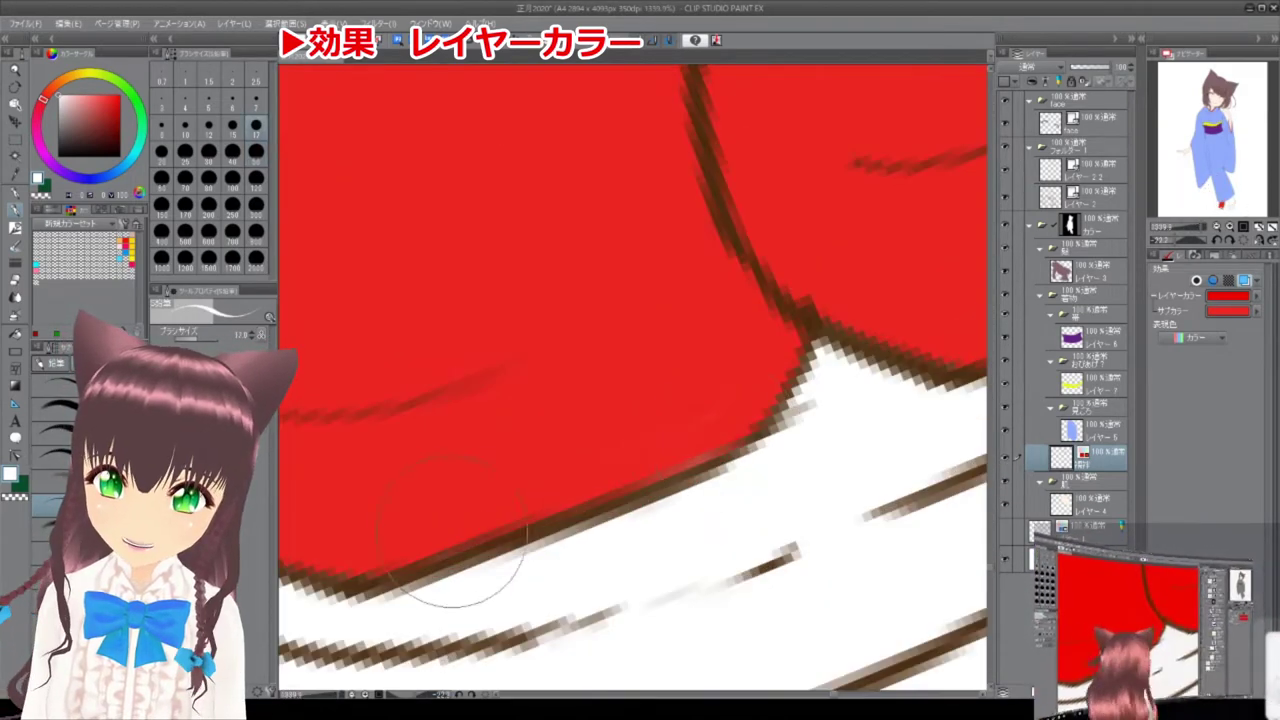
pyautogui.scroll(-6, 700, 370)
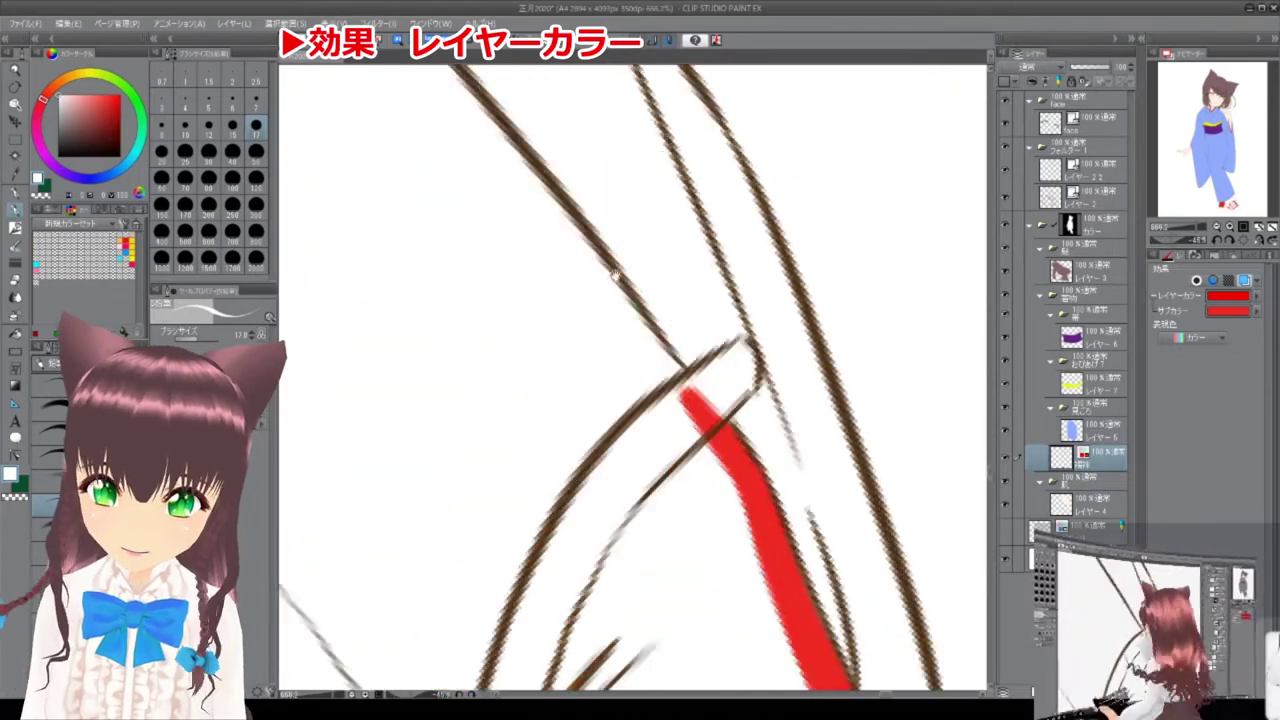
# Paint the drawing's right foot tabi and ankle white on the same layer and remove its red layer colour.
pyautogui.moveTo(295, 80); pyautogui.dragTo(715, 452)
pyautogui.scroll(-4, 720, 462)
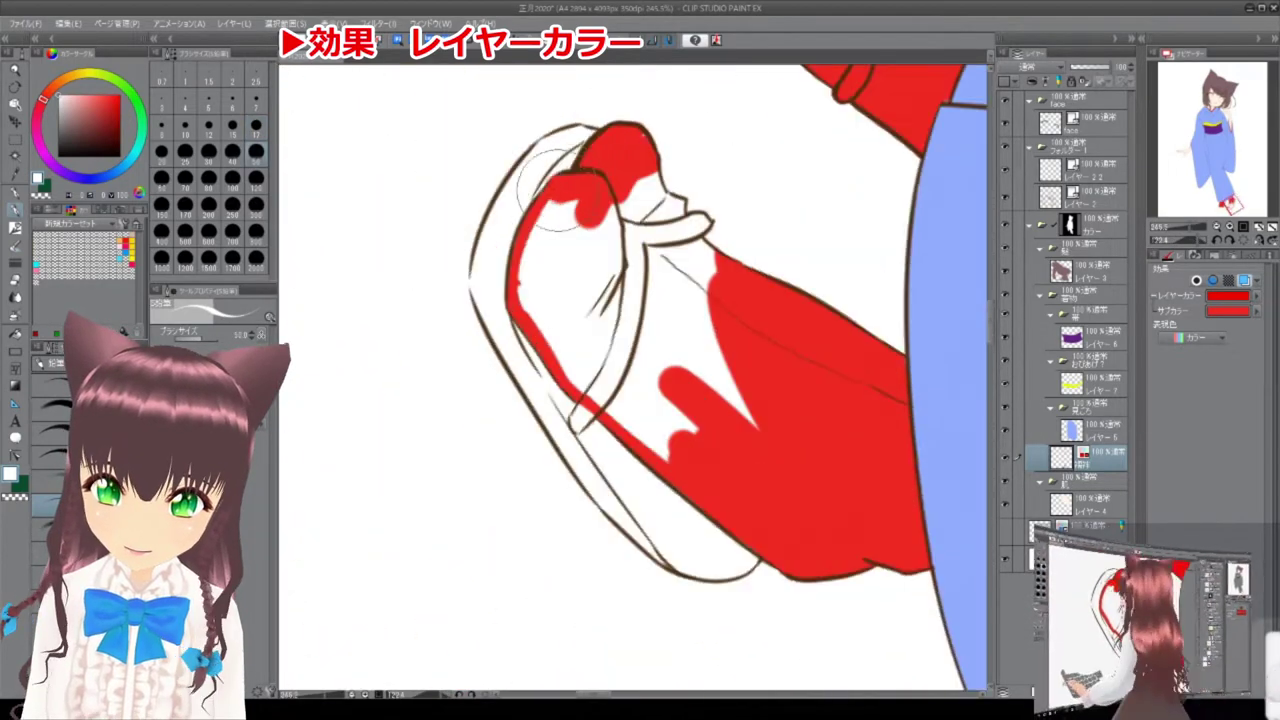
pyautogui.scroll(5, 565, 180)
pyautogui.scroll(-2, 565, 180)
pyautogui.moveTo(486, 257)
pyautogui.mouseDown()
pyautogui.moveTo(457, 486)
pyautogui.moveTo(598, 530)
pyautogui.mouseUp()
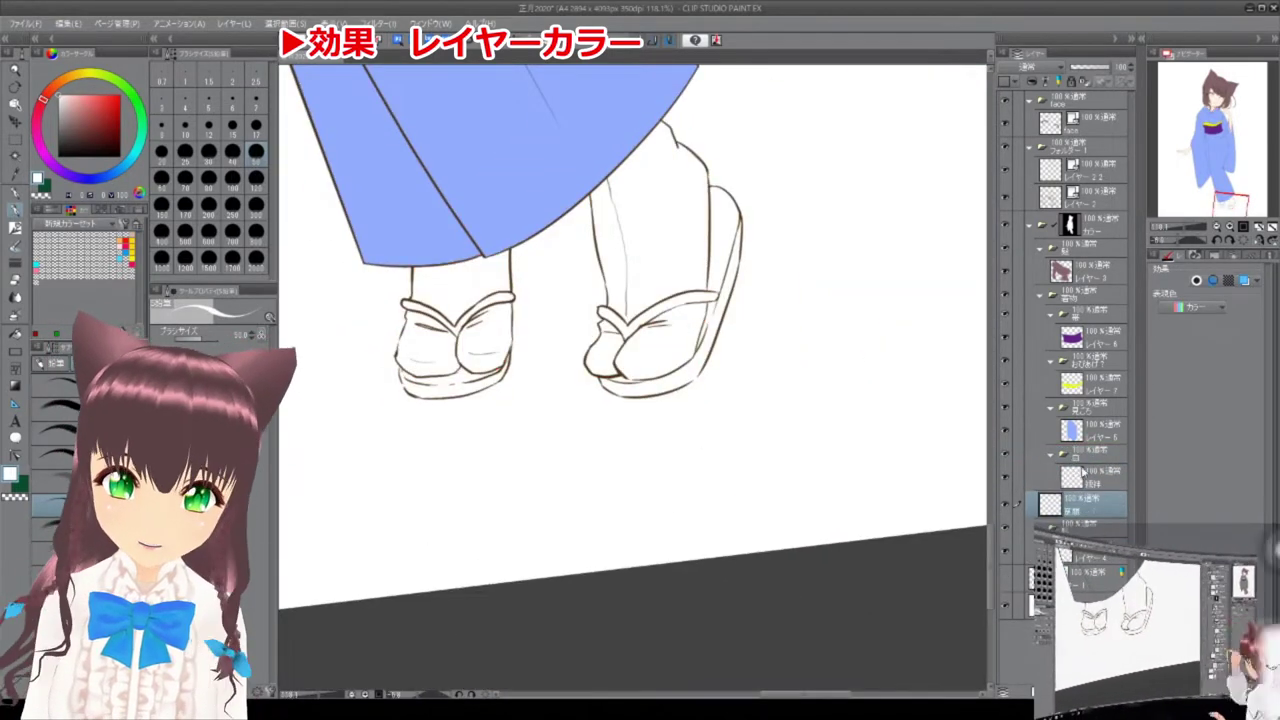
# Set up a sandal layer beneath the tabi folder and paint the soles of both sandals tan.
pyautogui.moveTo(1100, 455); pyautogui.dragTo(1100, 447)
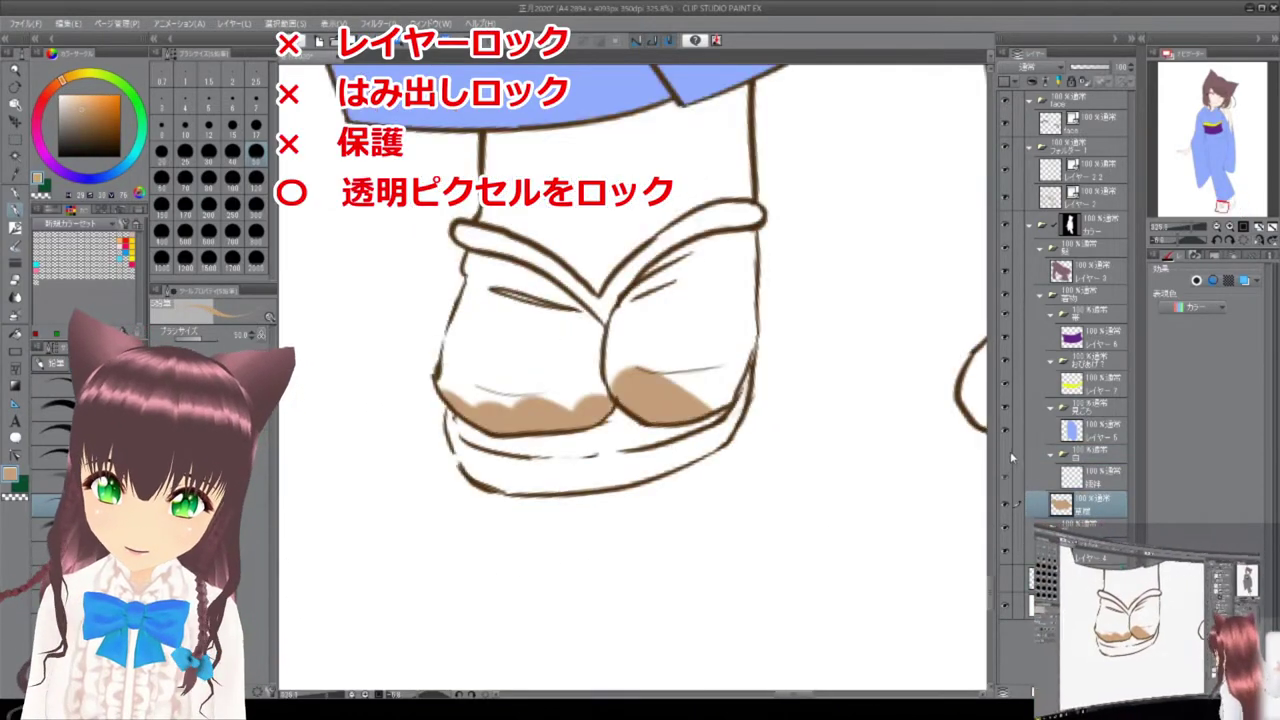
pyautogui.scroll(5, 495, 440)
pyautogui.moveTo(380, 320)
pyautogui.mouseDown()
pyautogui.moveTo(371, 371)
pyautogui.moveTo(643, 443)
pyautogui.mouseUp()
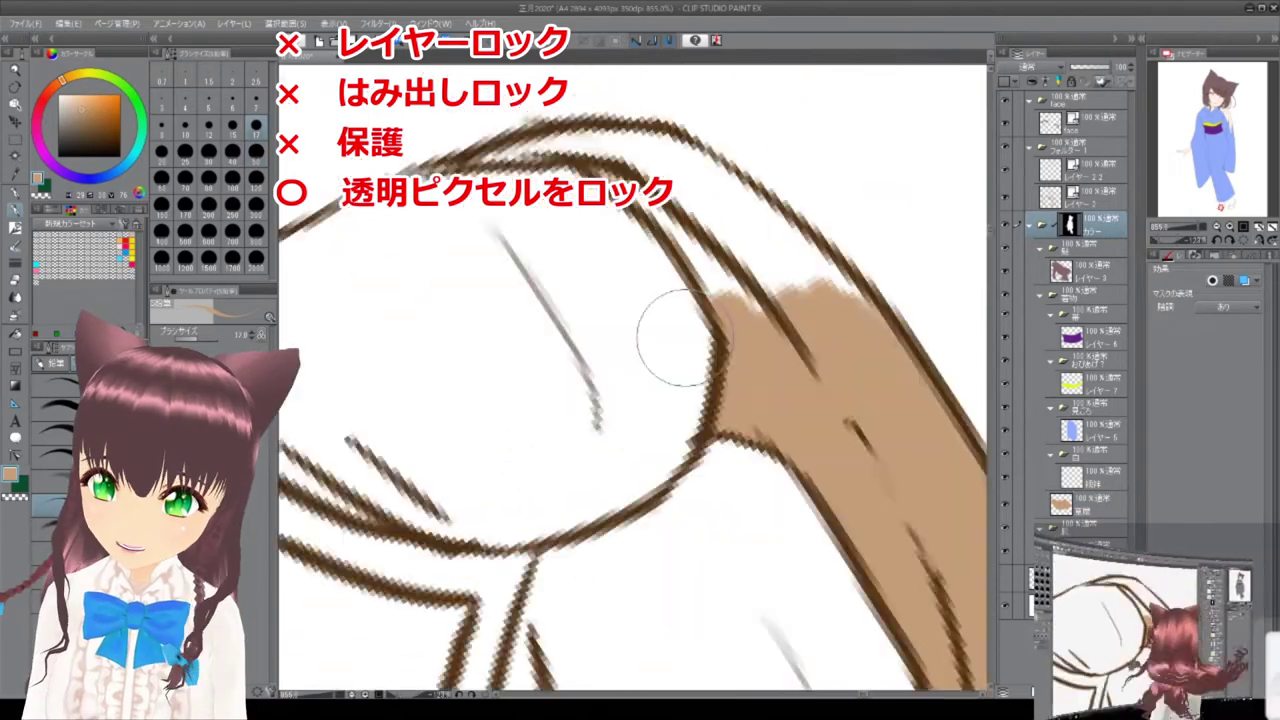
pyautogui.moveTo(666, 337); pyautogui.dragTo(820, 300)
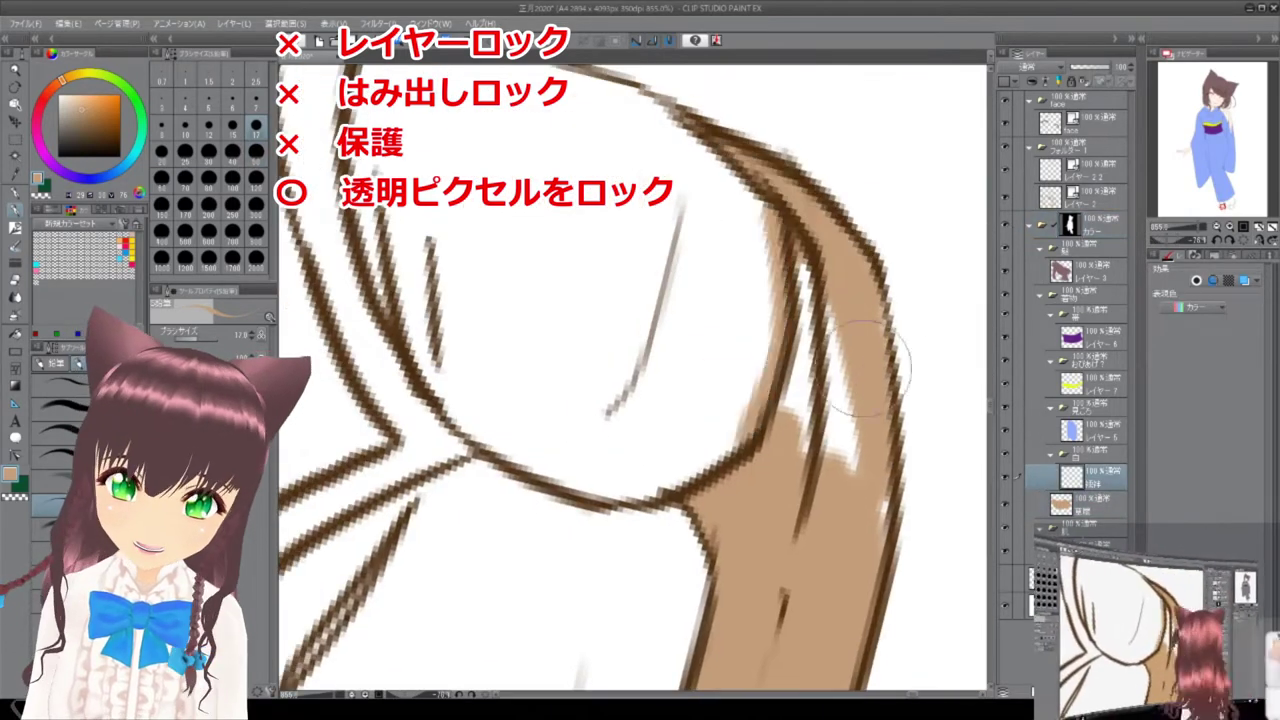
pyautogui.moveTo(760, 300); pyautogui.dragTo(857, 543)
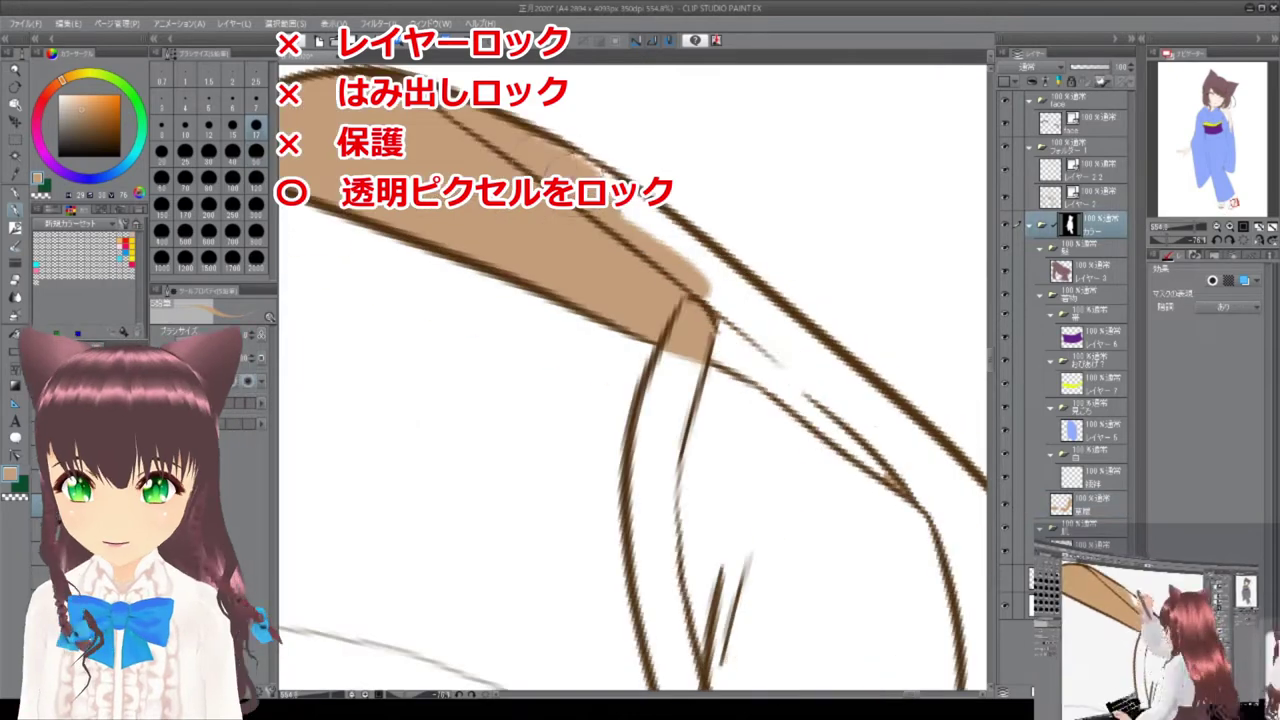
pyautogui.moveTo(660, 225); pyautogui.dragTo(900, 455)
pyautogui.moveTo(430, 225); pyautogui.dragTo(455, 330)
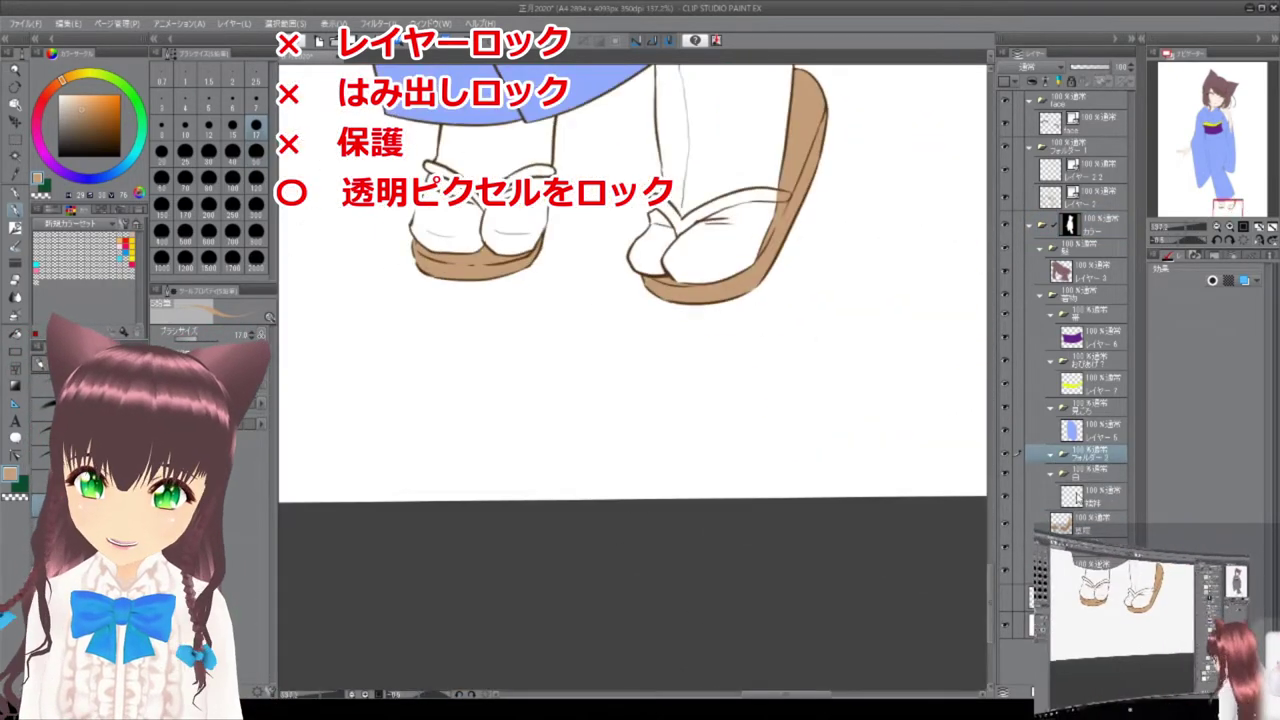
# Paint the sandal straps darker brown on a new layer in a strap folder above the tabi folder.
pyautogui.moveTo(395, 240); pyautogui.dragTo(590, 298)
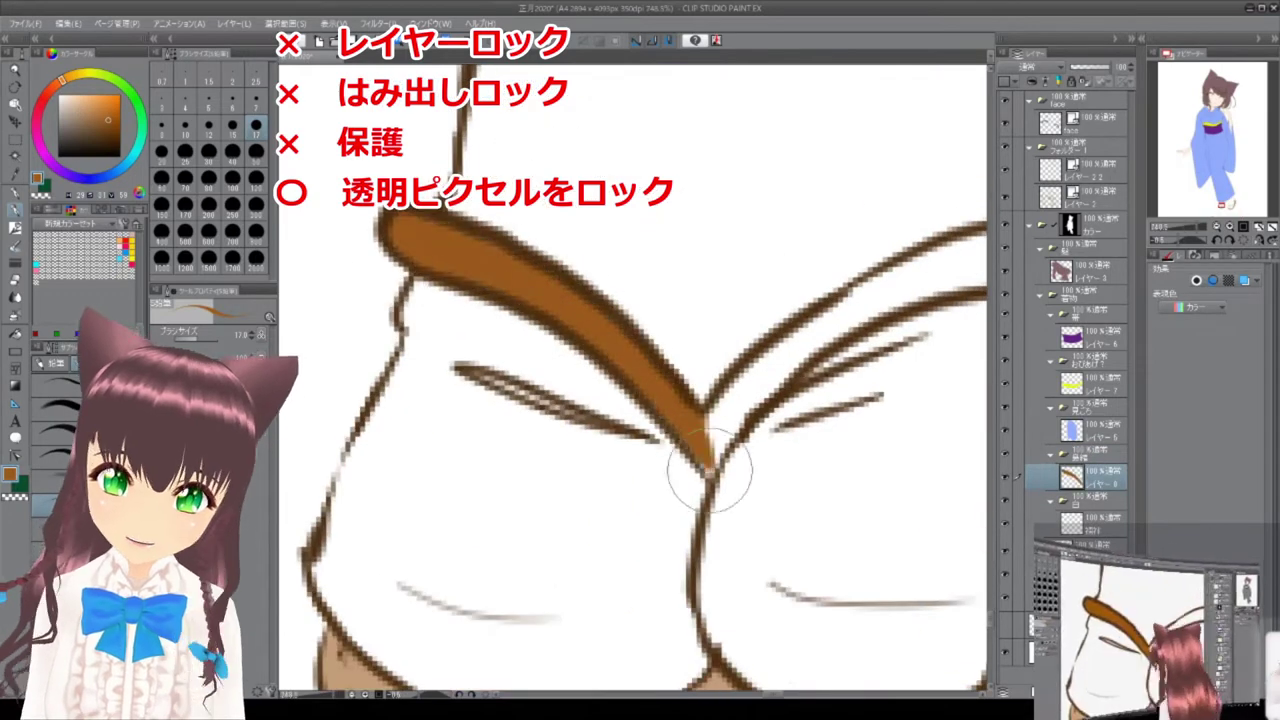
pyautogui.moveTo(608, 320); pyautogui.dragTo(599, 262)
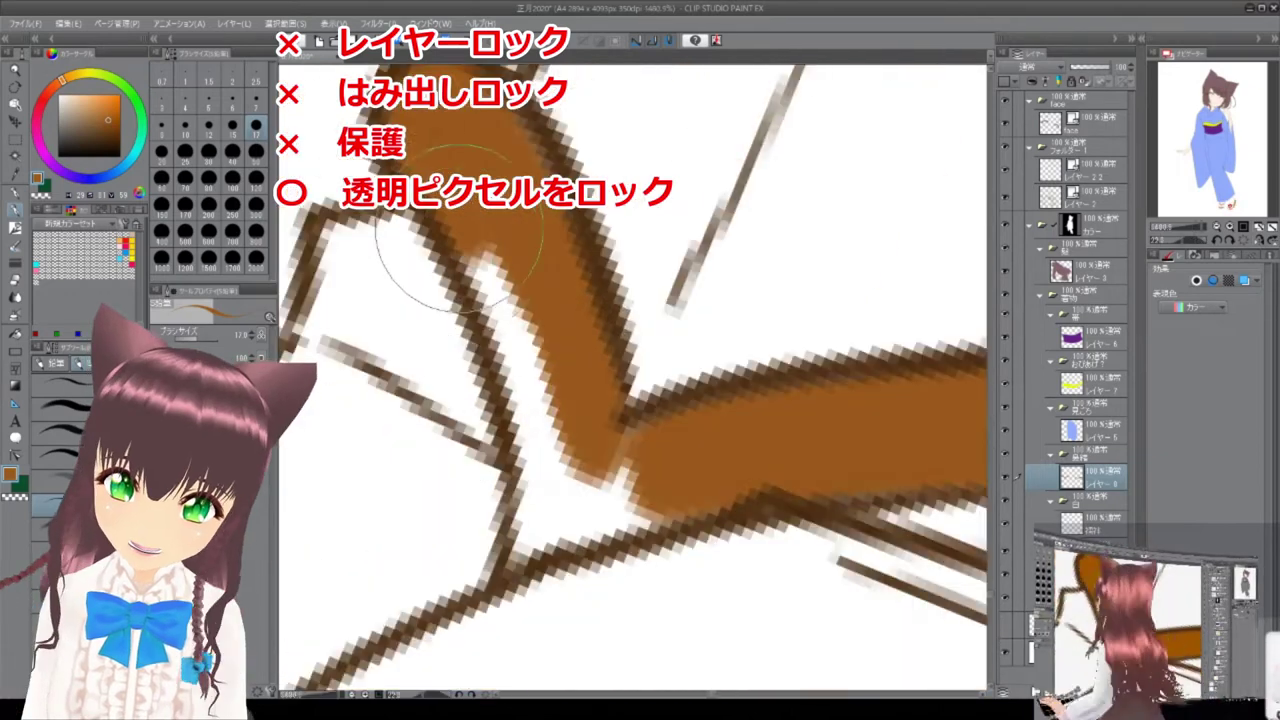
pyautogui.moveTo(443, 243); pyautogui.dragTo(548, 540)
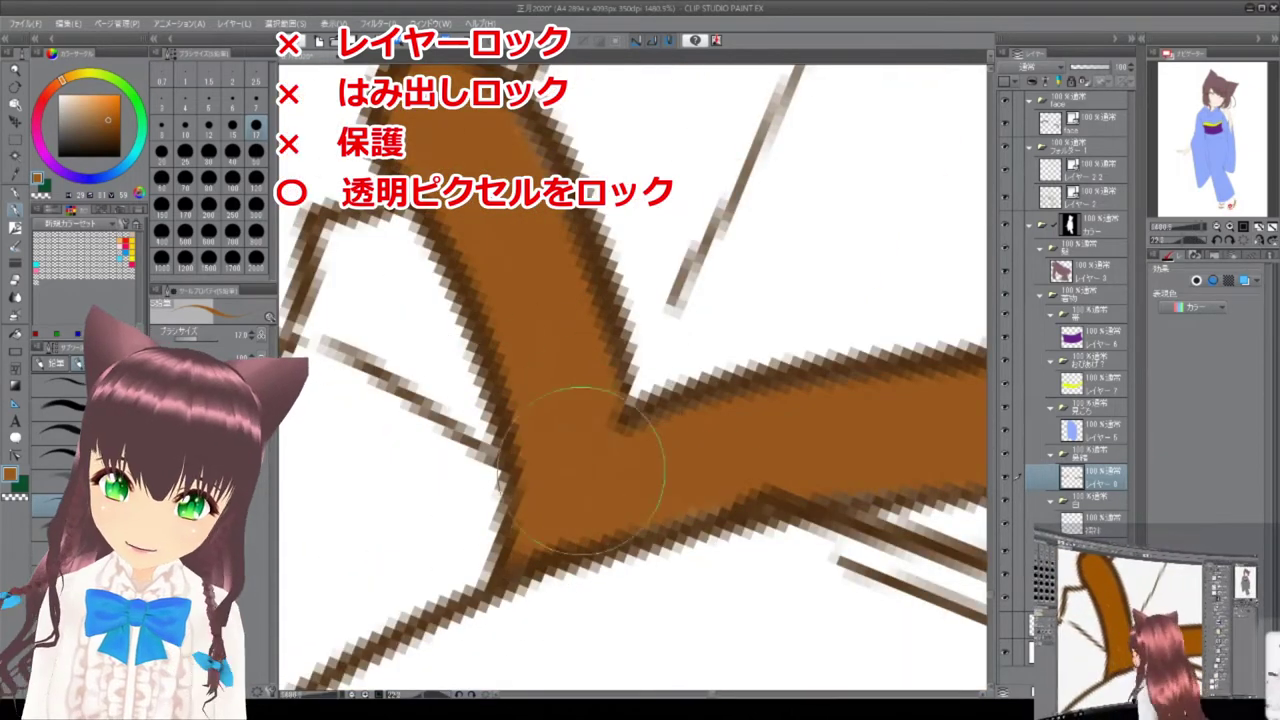
# Add an obi cord folder and layer above the colour folder with a black border effect, and undo the white trial stroke.
pyautogui.click(1085, 312)
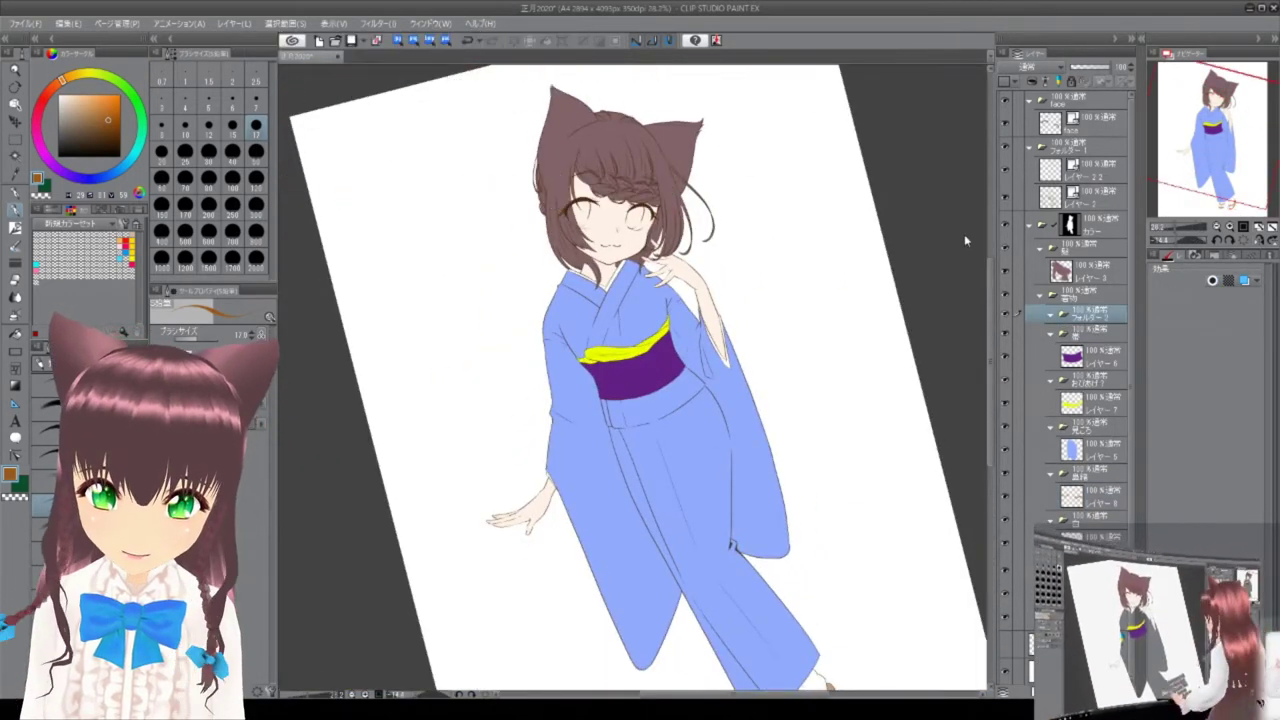
pyautogui.hotkey('ctrl', 'shift', 'n')
pyautogui.moveTo(1095, 312); pyautogui.dragTo(1094, 216)
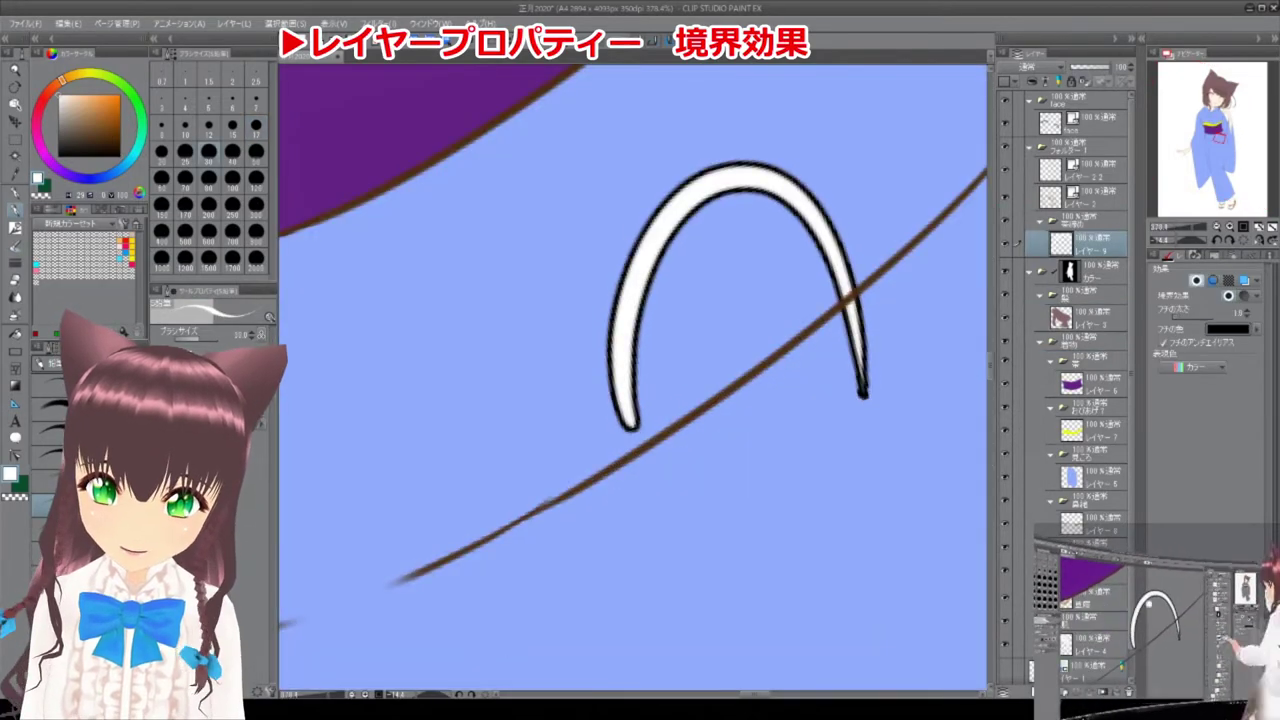
pyautogui.hotkey('ctrl', 'z')
# Draw a white obi cord across the obi with a size 30 brush, adding a flower-shaped knot and two hanging tails.
pyautogui.moveTo(612, 455); pyautogui.dragTo(604, 168)
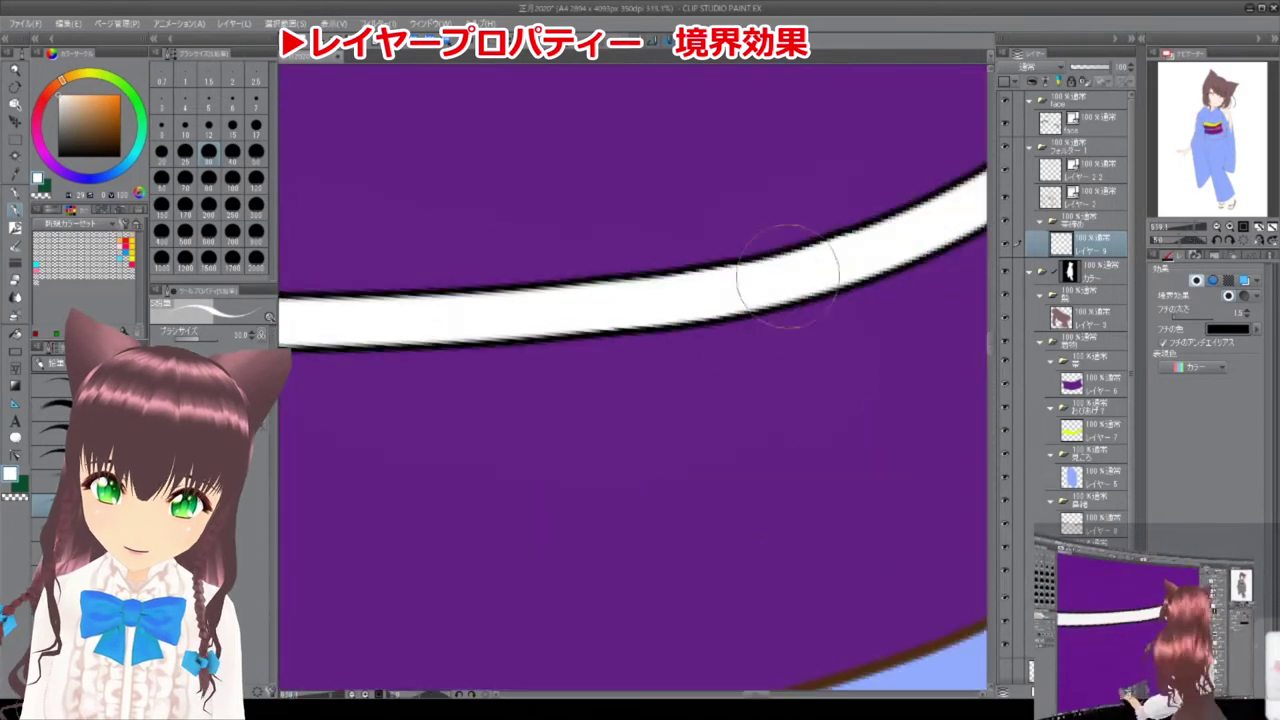
pyautogui.moveTo(620, 250); pyautogui.dragTo(700, 330)
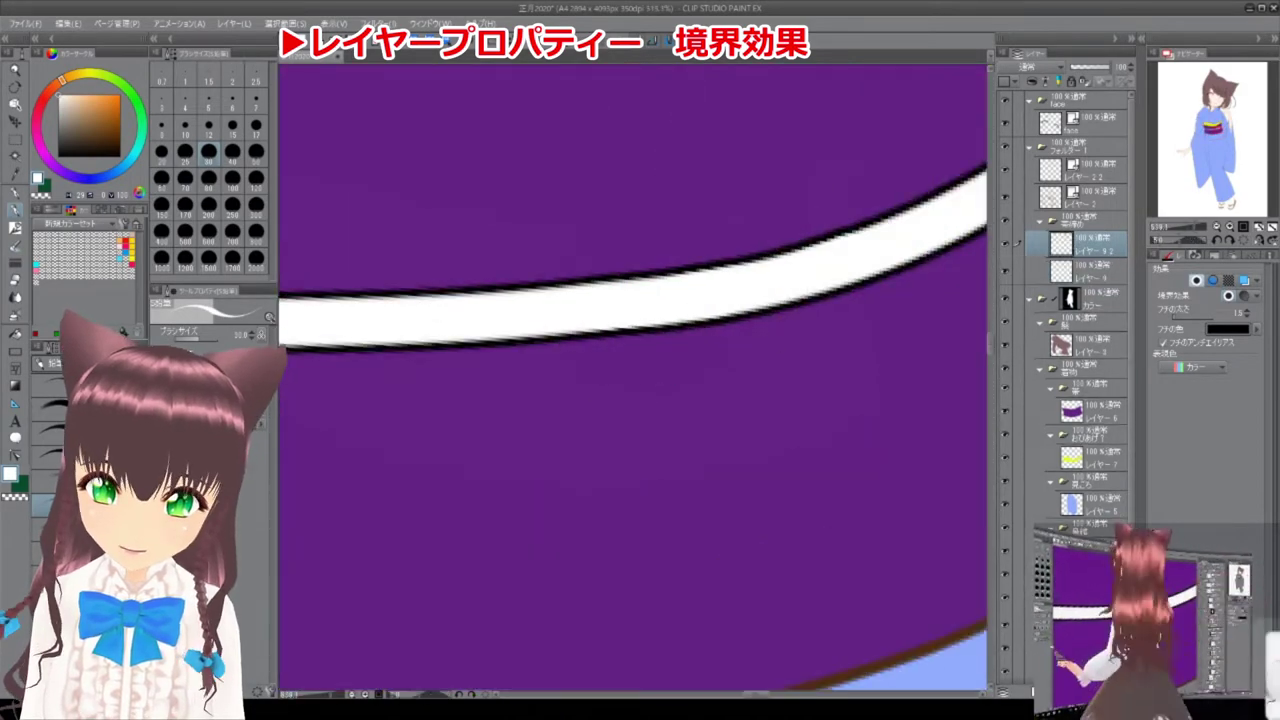
pyautogui.moveTo(620, 290)
pyautogui.mouseDown()
pyautogui.moveTo(686, 300)
pyautogui.moveTo(760, 270)
pyautogui.moveTo(727, 338)
pyautogui.mouseUp()
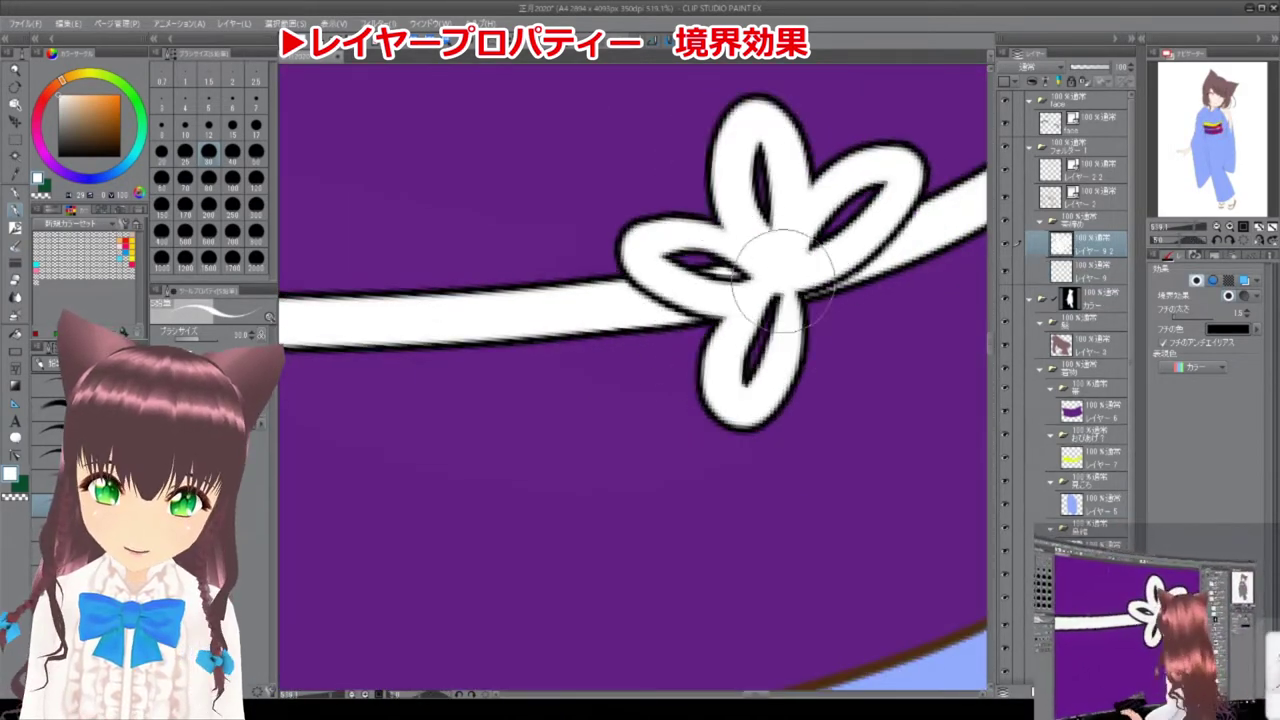
pyautogui.moveTo(745, 235); pyautogui.dragTo(820, 390)
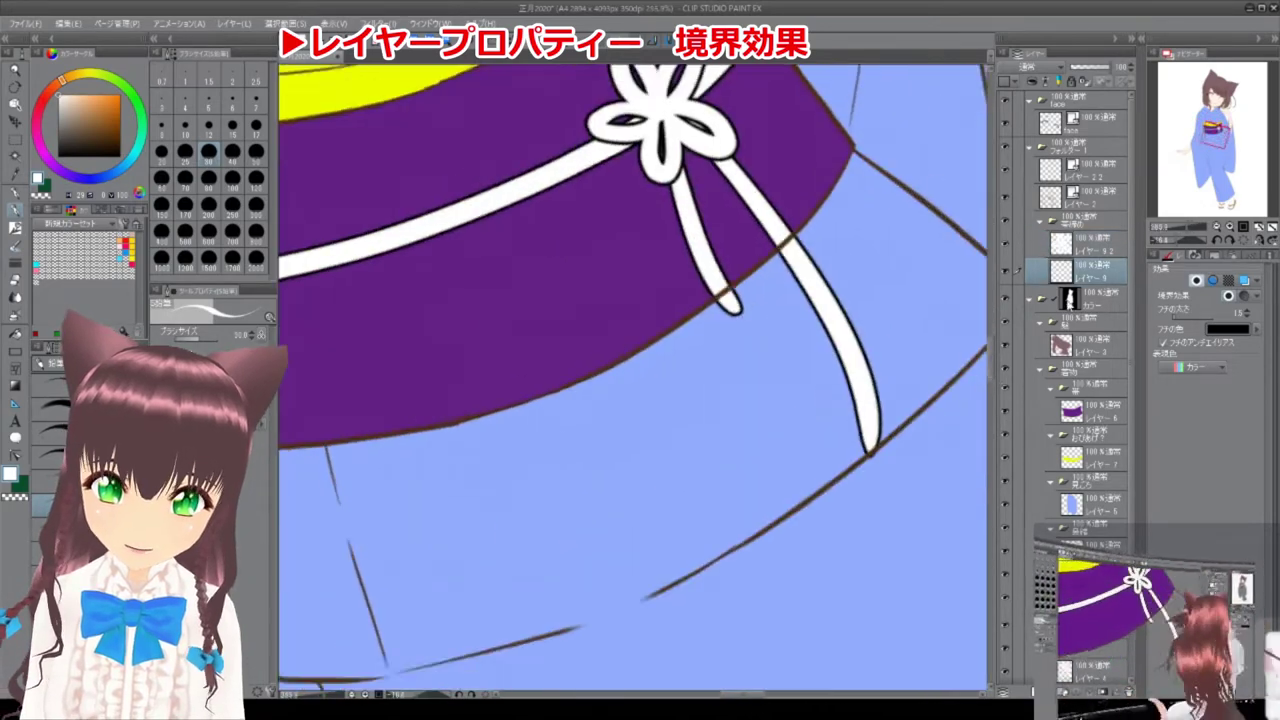
pyautogui.scroll(3, 614, 357)
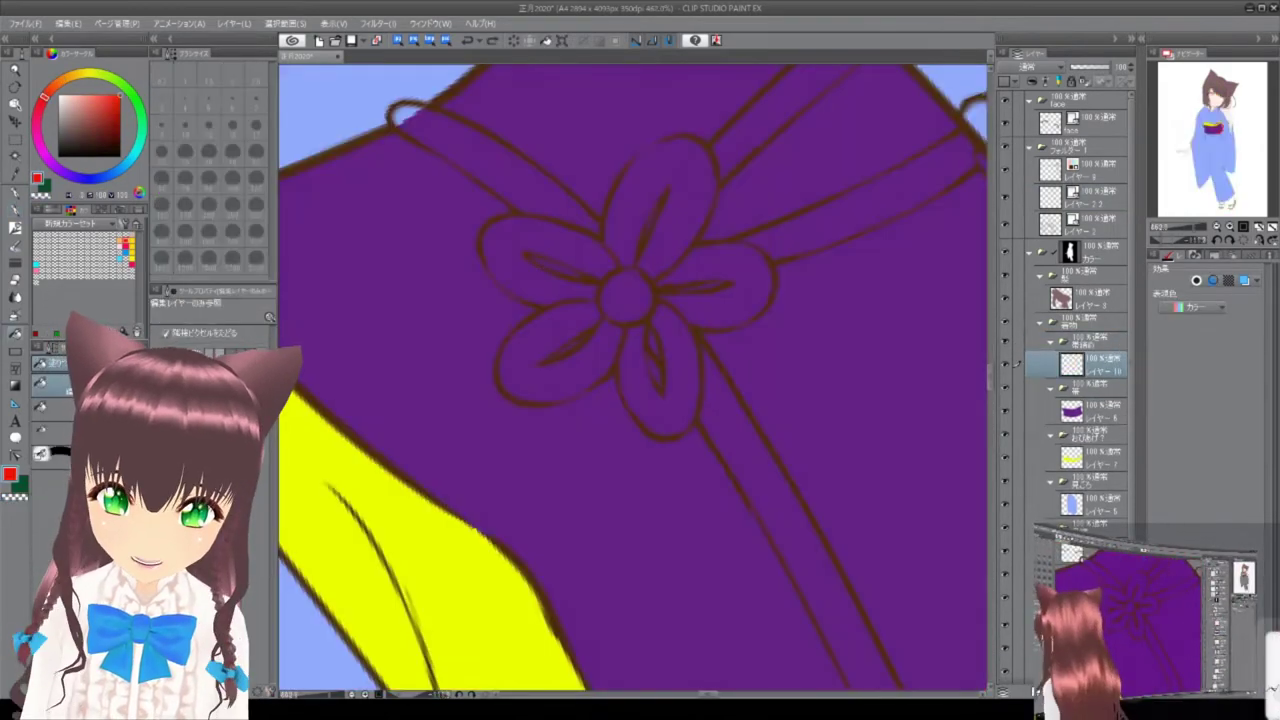
# Fill the obi cord and its flower knot red on the cord's colour layer and hide the obi layer.
pyautogui.moveTo(586, 228); pyautogui.dragTo(443, 120)
pyautogui.click(1005, 411)
pyautogui.moveTo(520, 300)
pyautogui.mouseDown()
pyautogui.moveTo(594, 423)
pyautogui.moveTo(533, 190)
pyautogui.mouseUp()
# Erase the kimono line crossing the cord's hanging tail on the line art layer.
pyautogui.click(1085, 196)
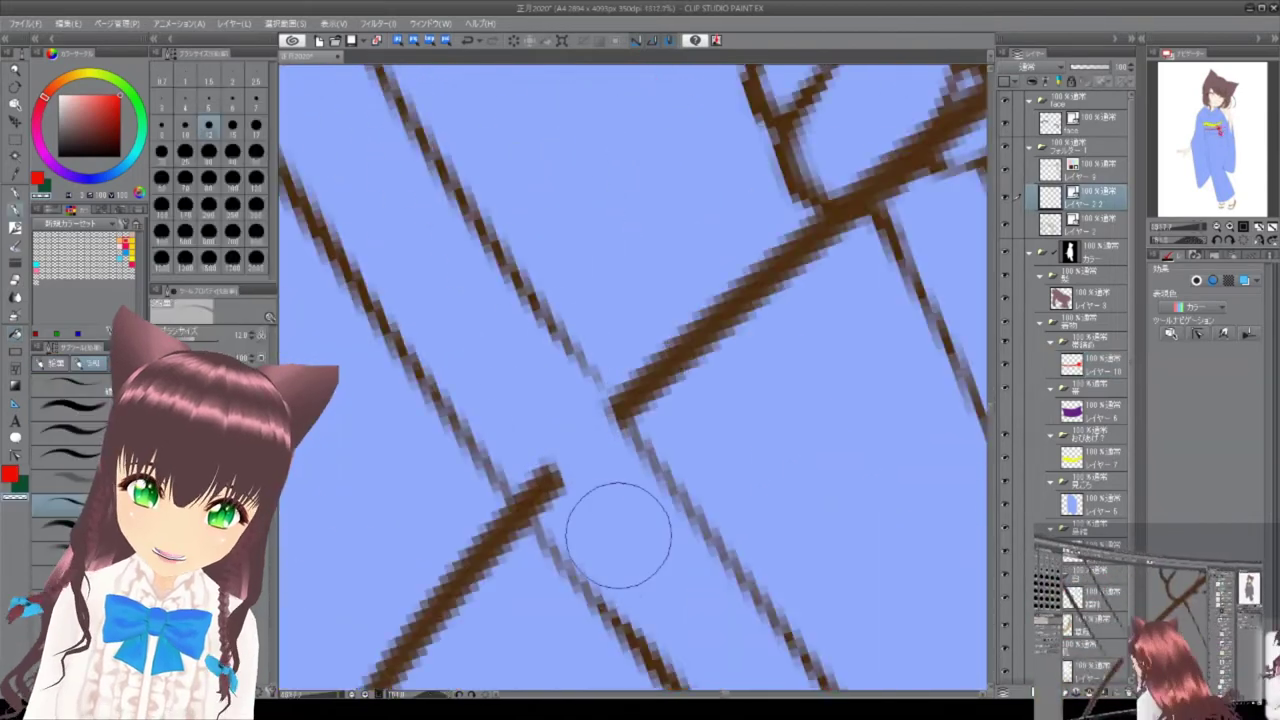
pyautogui.scroll(5, 615, 295)
pyautogui.scroll(-5, 615, 295)
# Touch up the red along the edges of the cord and knot with a size 12 brush on the cord's colour layer.
pyautogui.click(1090, 365)
pyautogui.scroll(5, 726, 391)
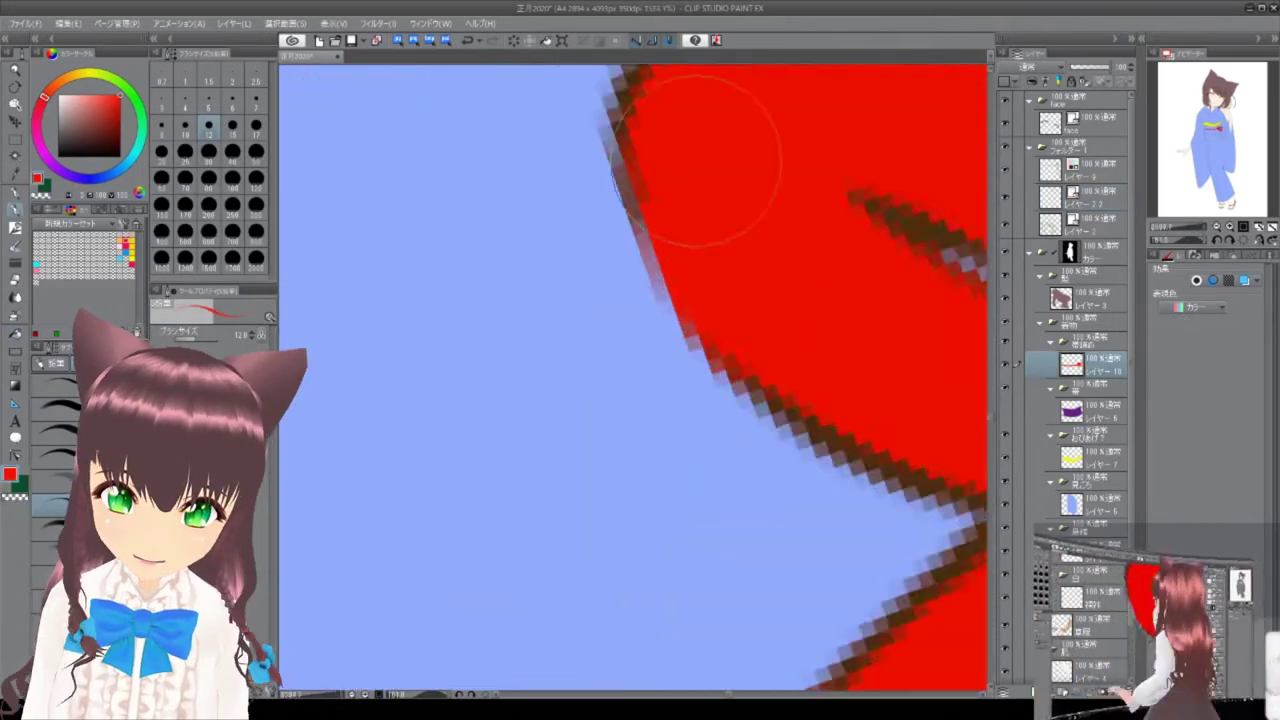
pyautogui.scroll(-3, 737, 243)
pyautogui.scroll(-3, 723, 291)
pyautogui.moveTo(640, 200); pyautogui.dragTo(700, 120)
# Erase the kimono line running across the cord's tassel knot on the line art layer.
pyautogui.scroll(4, 634, 280)
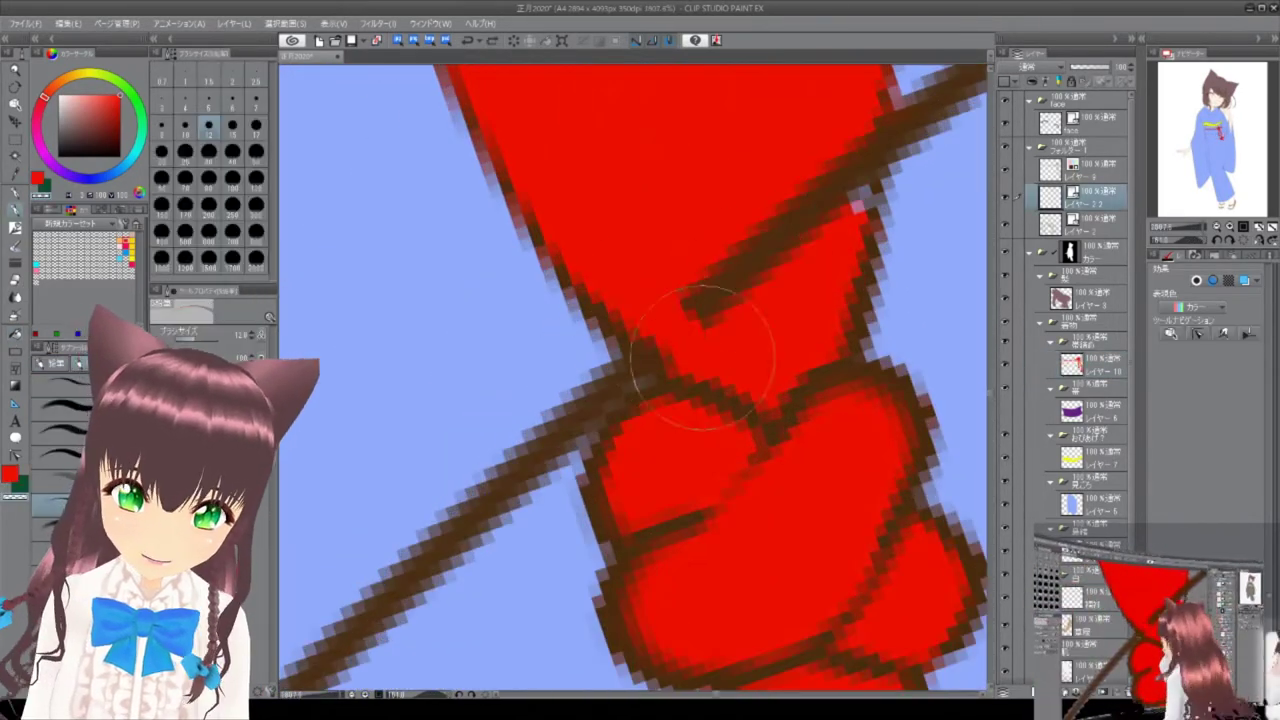
pyautogui.scroll(-3, 828, 213)
pyautogui.scroll(3, 623, 270)
pyautogui.scroll(-3, 827, 286)
pyautogui.scroll(3, 766, 371)
pyautogui.scroll(-3, 571, 200)
pyautogui.scroll(3, 660, 429)
# Paint red into the gaps at the tassel's tips and around the flower knot's petals.
pyautogui.moveTo(663, 322); pyautogui.dragTo(718, 328)
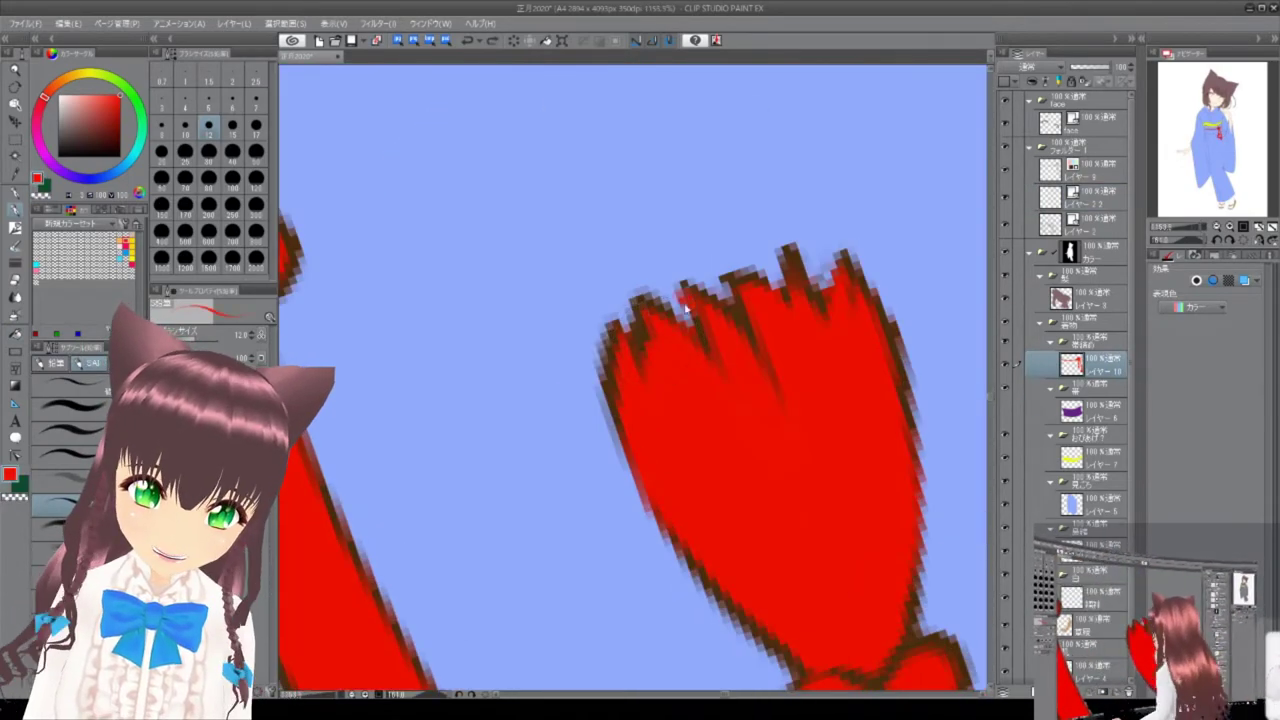
pyautogui.scroll(-3, 820, 375)
pyautogui.scroll(3, 586, 371)
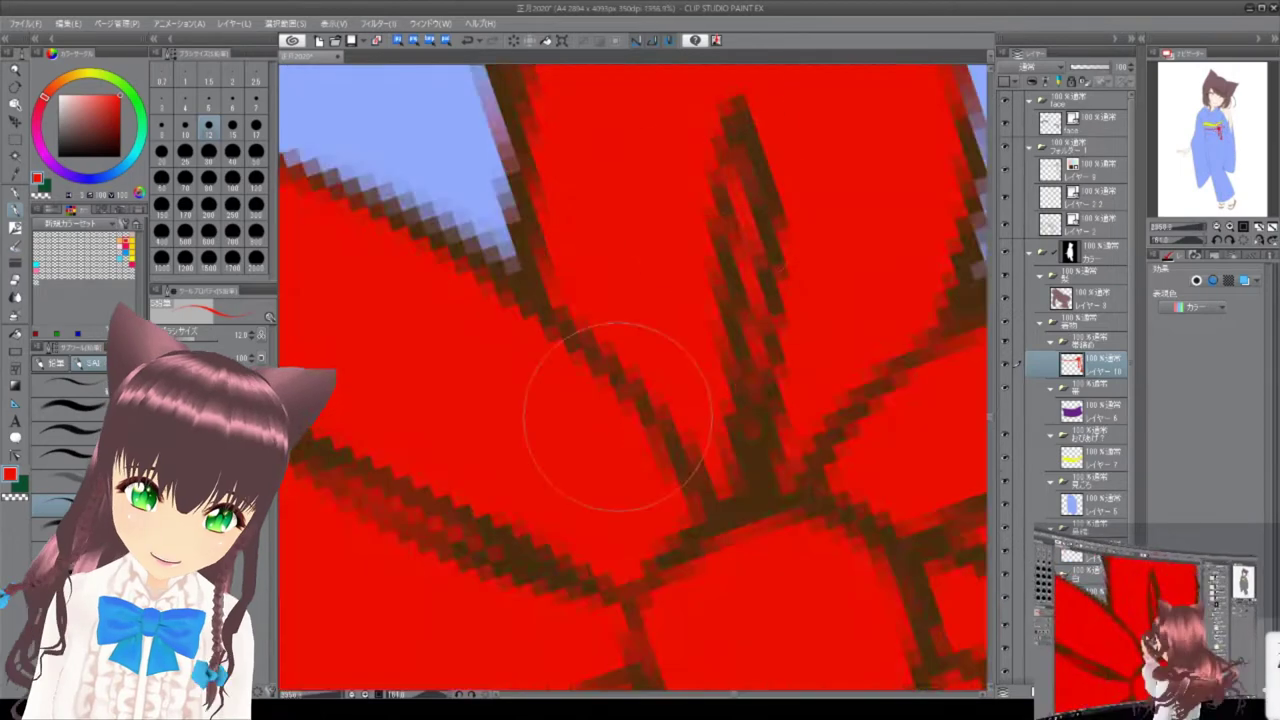
# Mask the hair folder with the active hair selection and add a new shading layer above the hair base color.
pyautogui.scroll(-5, 714, 194)
pyautogui.scroll(-5, 771, 318)
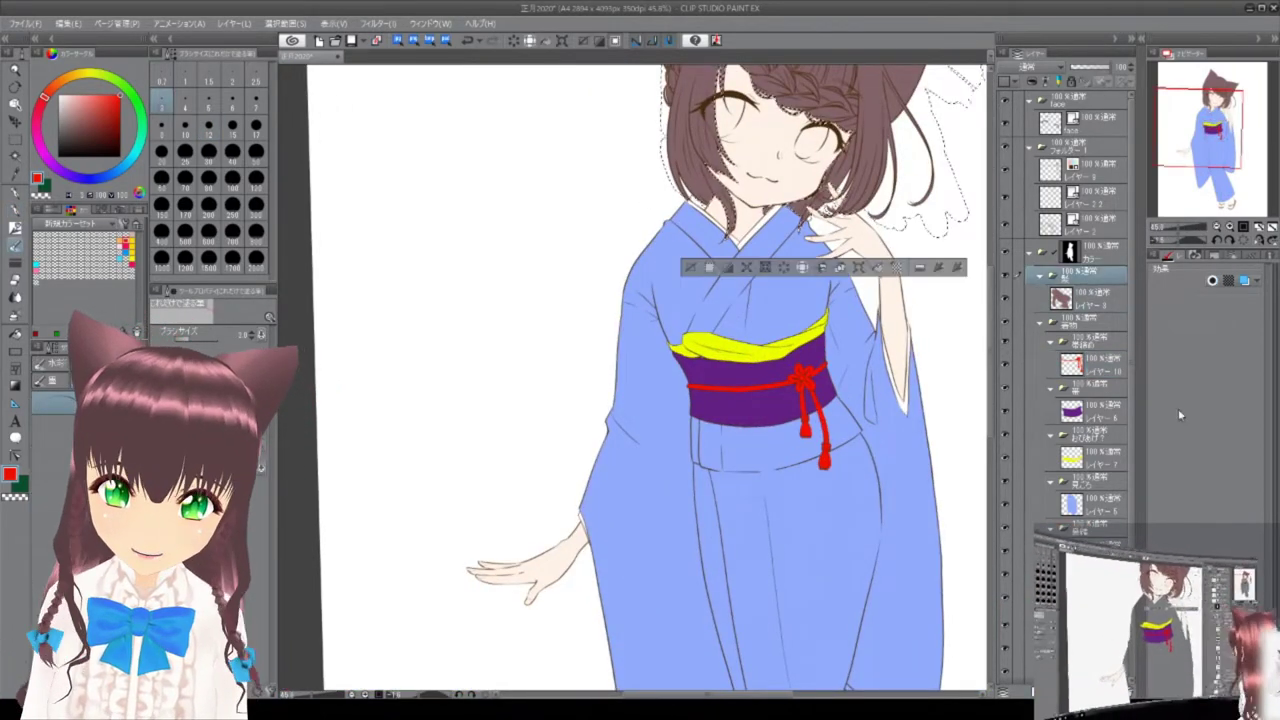
pyautogui.click(1054, 78)
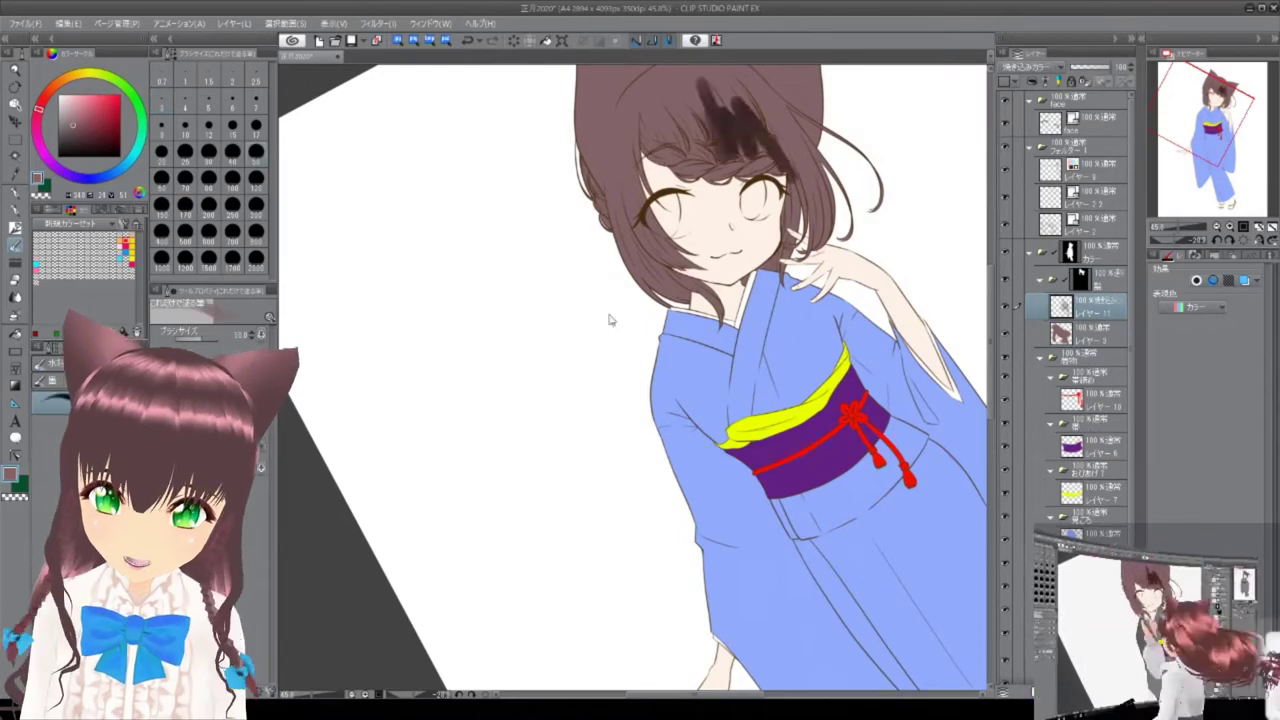
# Try soft shadow strokes on the bangs above the braid.
pyautogui.scroll(5, 660, 200)
pyautogui.scroll(3, 799, 346)
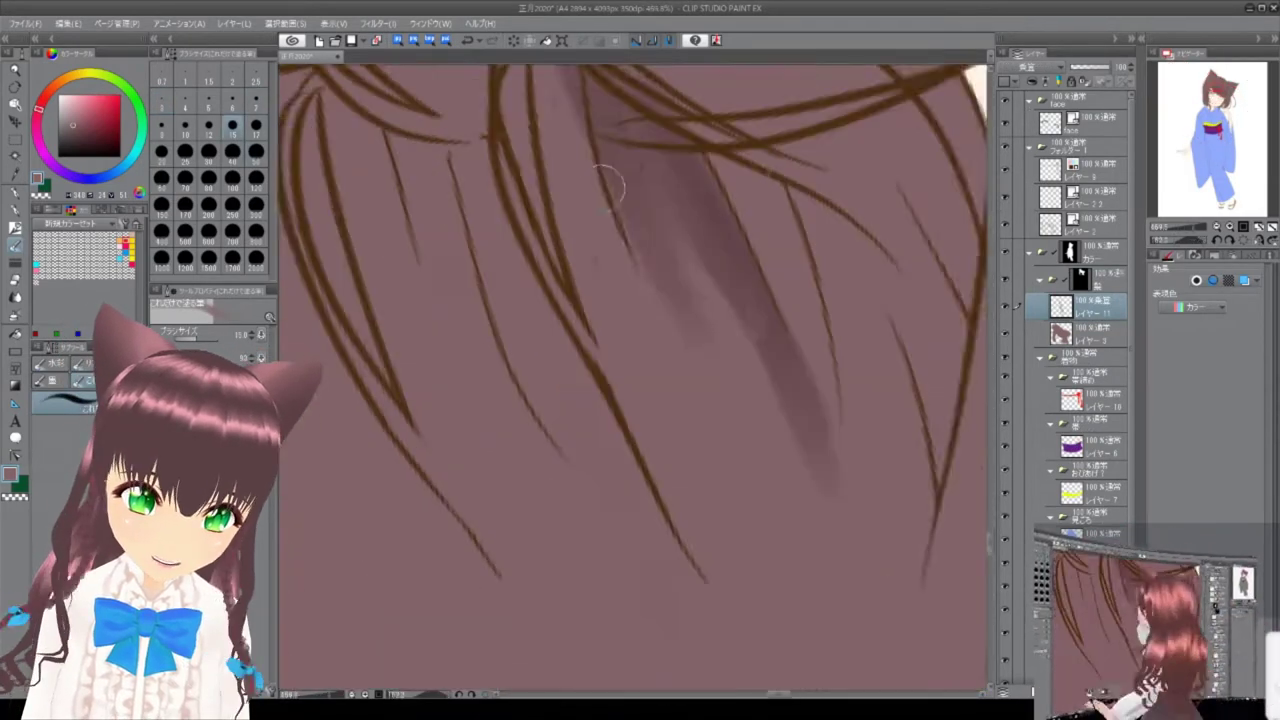
pyautogui.moveTo(694, 283); pyautogui.dragTo(826, 437)
pyautogui.scroll(-1, 826, 437)
pyautogui.scroll(2, 626, 268)
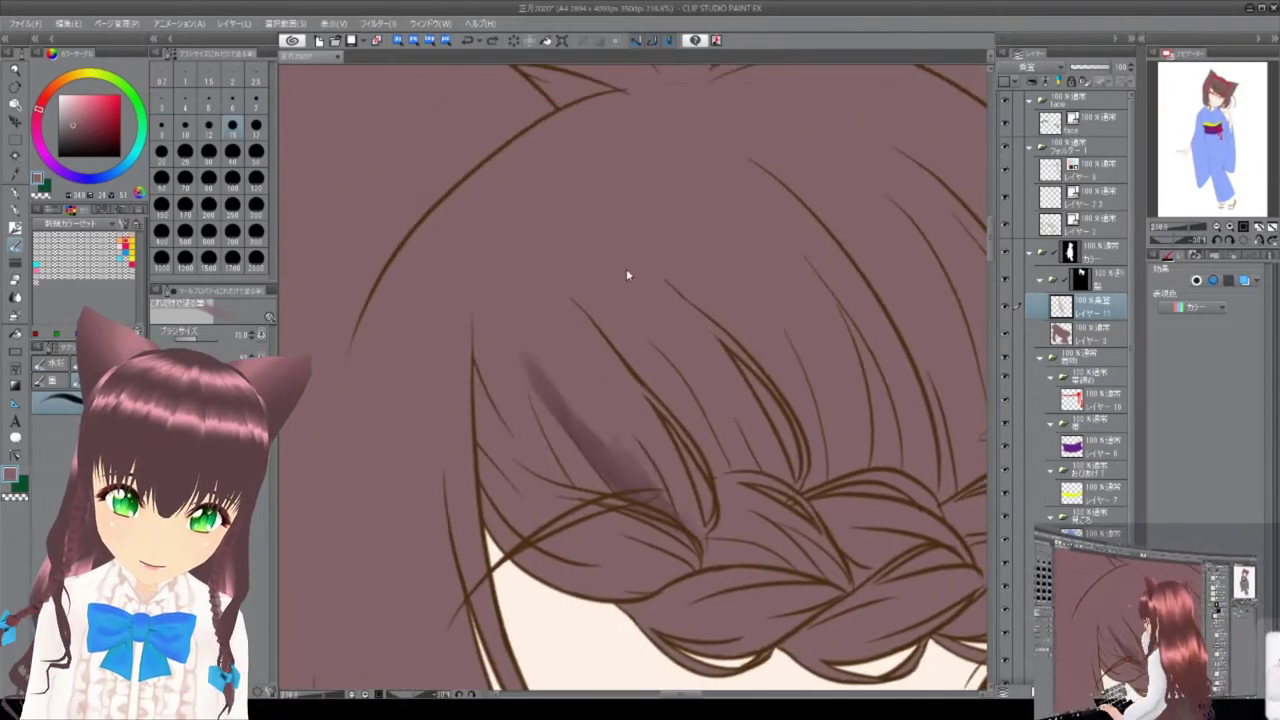
pyautogui.hotkey('ctrl', 'z')
# Brush faint shadow strands radiating from the crown to mark the flow of the hair.
pyautogui.moveTo(590, 210); pyautogui.dragTo(632, 345)
pyautogui.scroll(-1, 735, 304)
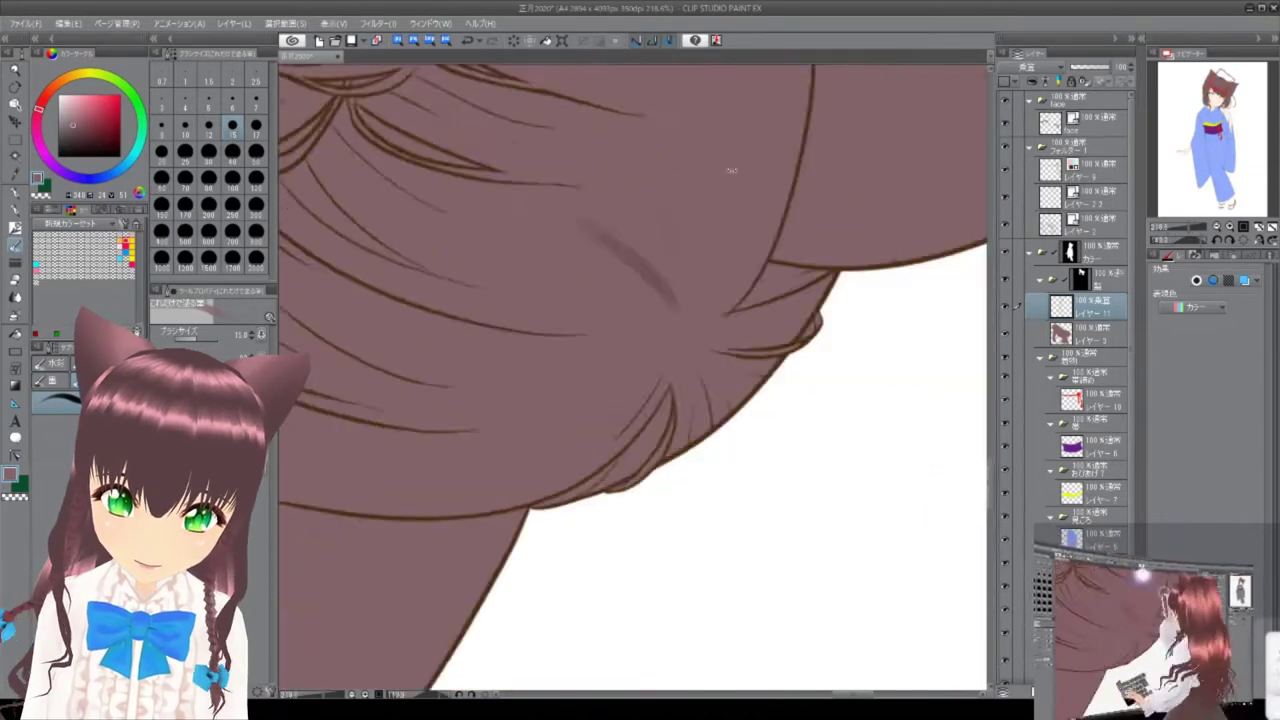
pyautogui.moveTo(797, 263); pyautogui.dragTo(674, 431)
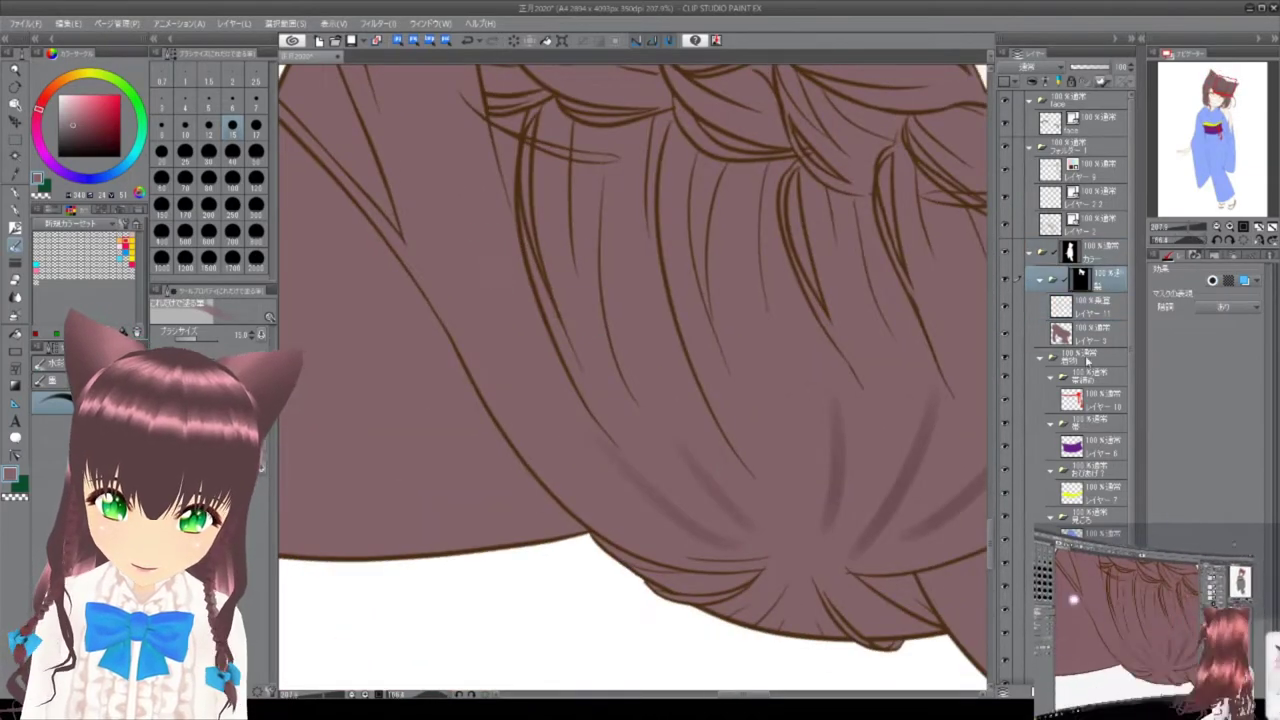
# Select the multiply shading layer in the hair folder and brush shadow strands along the outer edge of the bangs on the viewer's left.
pyautogui.scroll(-3, 632, 380)
pyautogui.click(1090, 305)
pyautogui.scroll(3, 632, 380)
pyautogui.moveTo(478, 250); pyautogui.dragTo(530, 440)
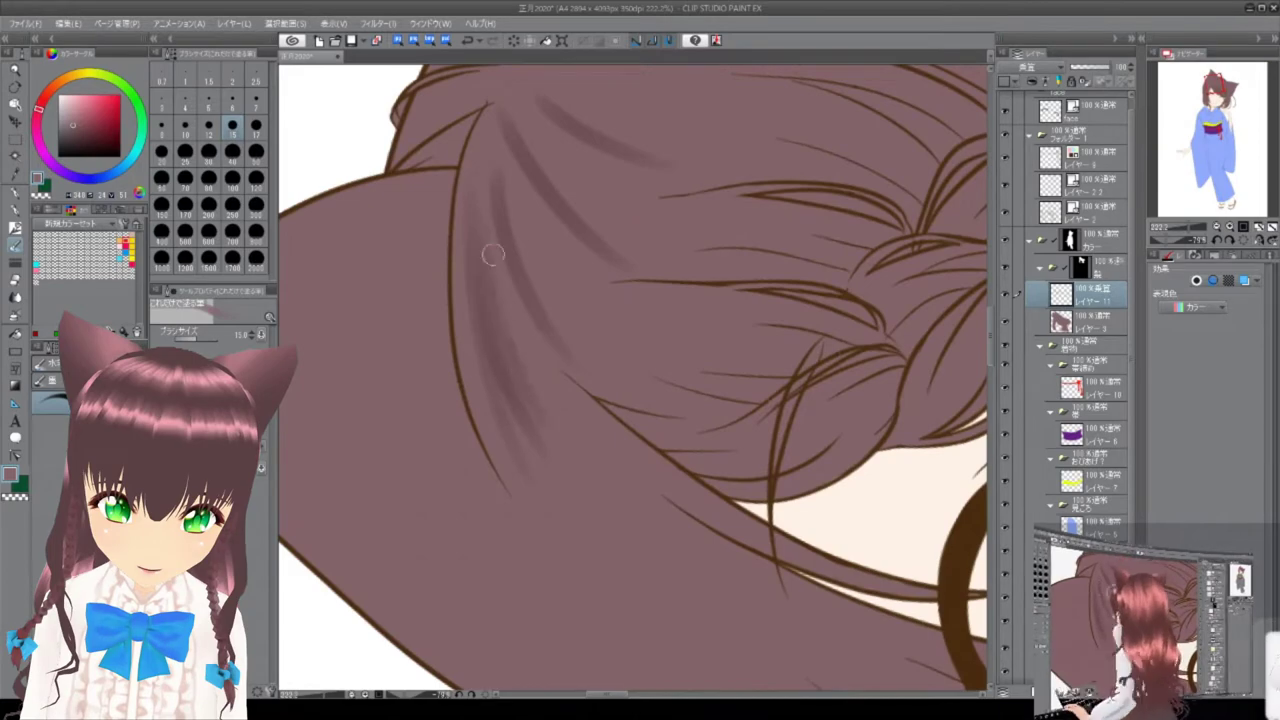
pyautogui.moveTo(481, 259); pyautogui.dragTo(552, 464)
pyautogui.scroll(1, 560, 424)
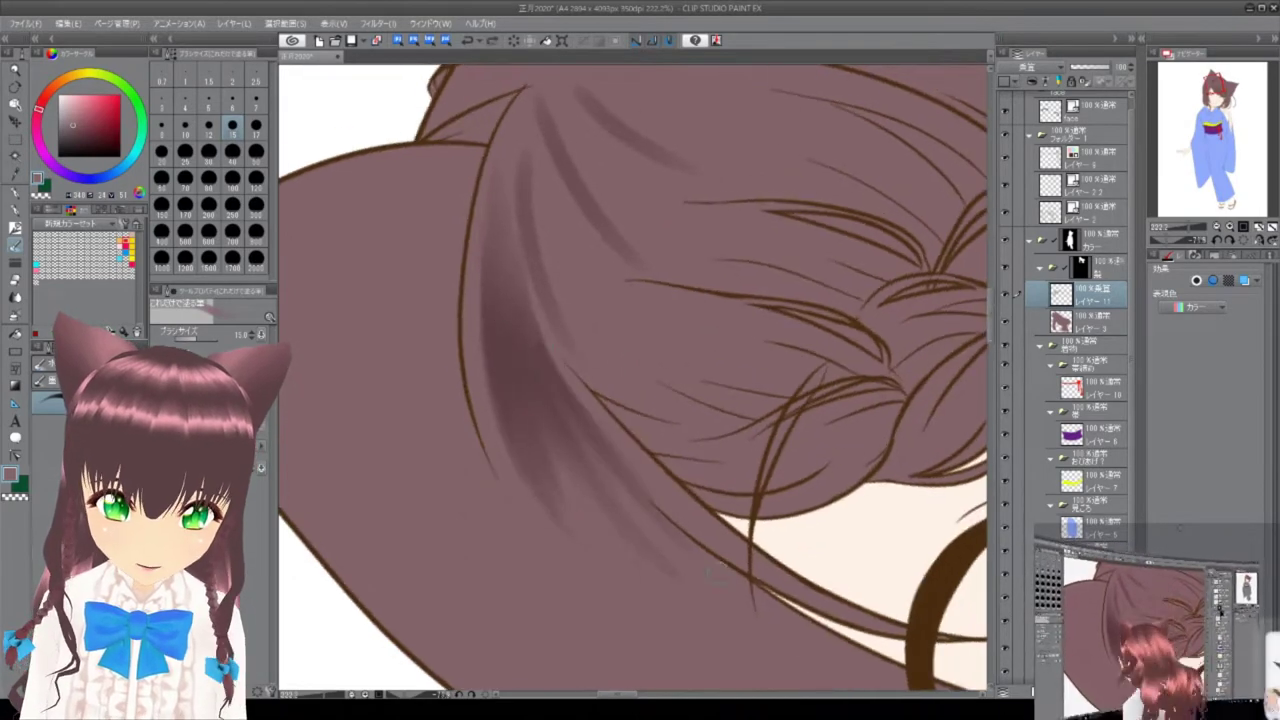
# Deepen the shadow on the outermost bang section and extend it along the parting line toward the side lock.
pyautogui.moveTo(560, 400); pyautogui.dragTo(629, 451)
pyautogui.scroll(1, 629, 451)
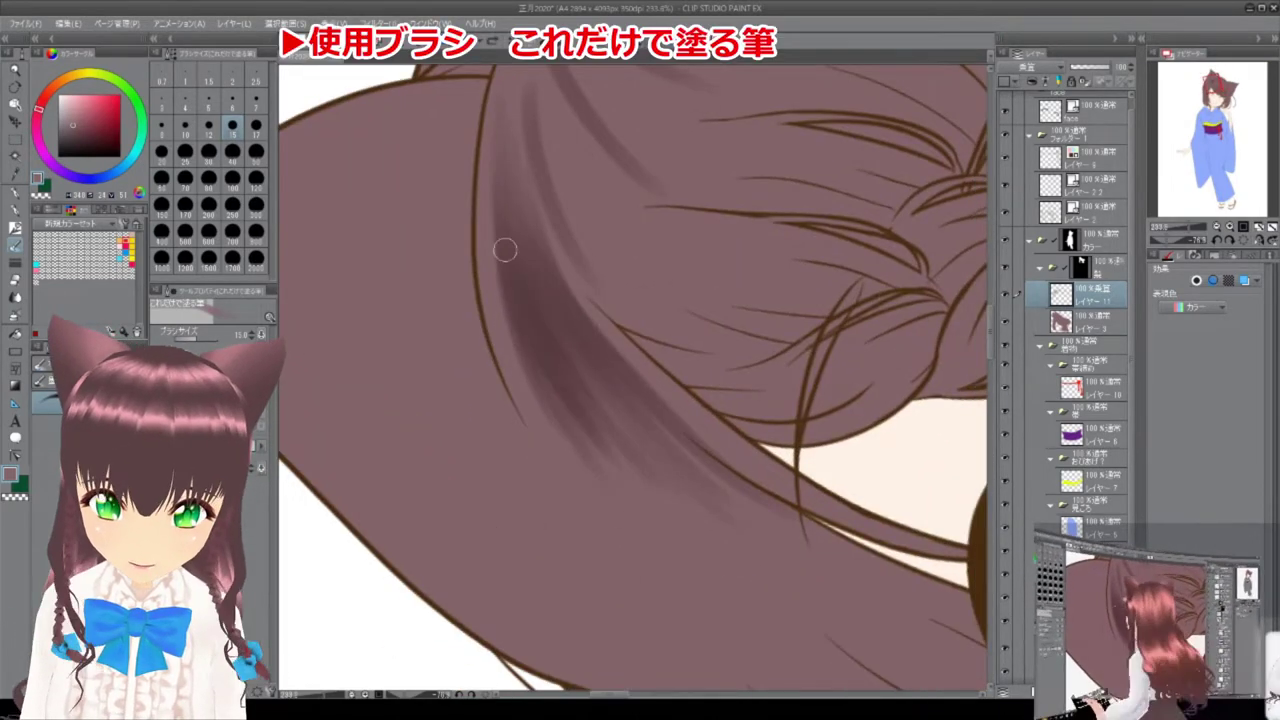
pyautogui.moveTo(541, 292); pyautogui.dragTo(607, 459)
pyautogui.scroll(-2, 541, 292)
pyautogui.scroll(2, 632, 380)
pyautogui.moveTo(527, 205); pyautogui.dragTo(590, 370)
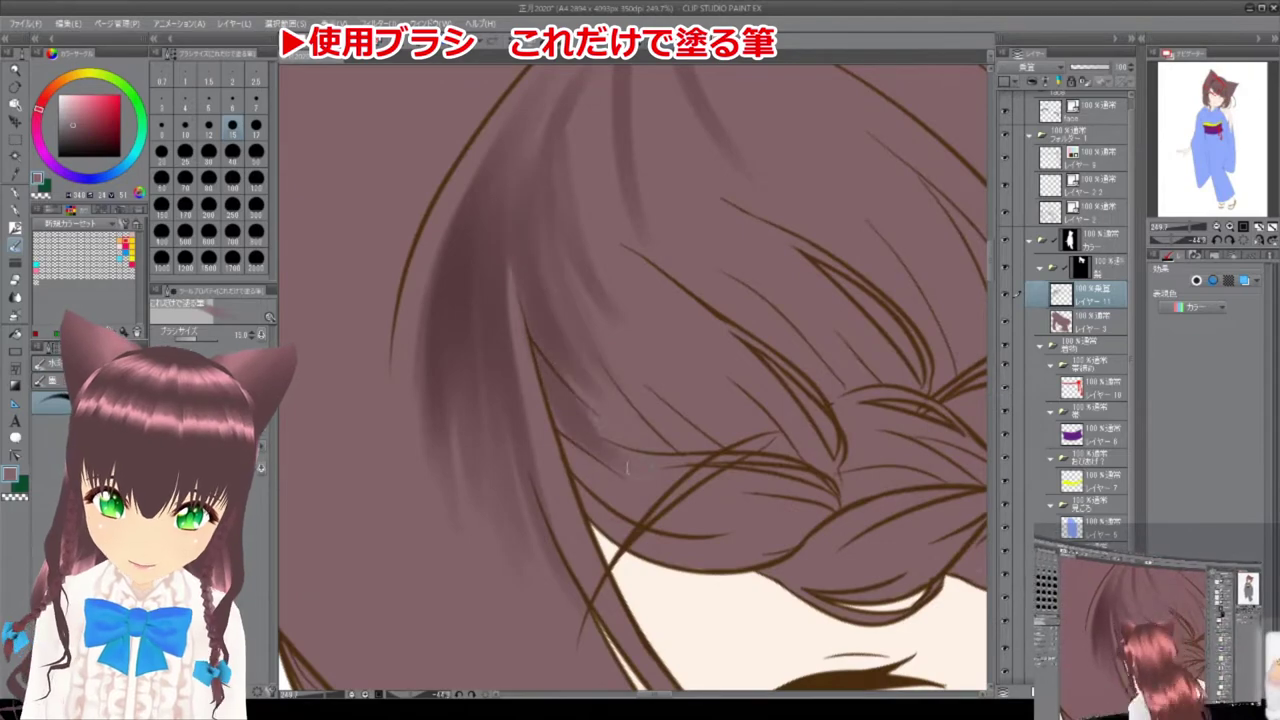
# Brush tapered shadow strands into the bangs just above the start of the braid on the viewer's left.
pyautogui.scroll(1, 549, 317)
pyautogui.moveTo(515, 300); pyautogui.dragTo(585, 400)
pyautogui.scroll(2, 509, 260)
pyautogui.moveTo(515, 275); pyautogui.dragTo(565, 380)
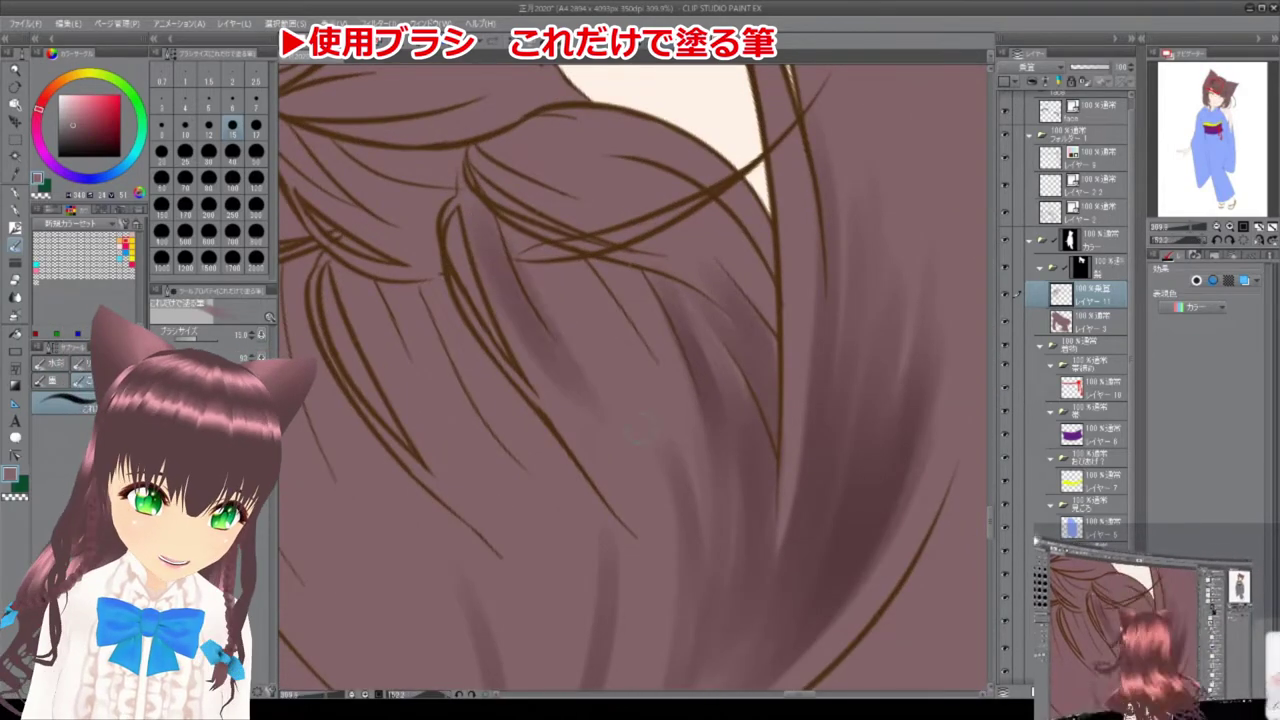
pyautogui.scroll(-2, 593, 242)
pyautogui.scroll(2, 623, 280)
pyautogui.moveTo(640, 230)
pyautogui.mouseDown()
pyautogui.moveTo(700, 430)
pyautogui.moveTo(720, 420)
pyautogui.mouseUp()
# Spread layered shadow strands from the shaded outer bangs upward toward the crown.
pyautogui.scroll(1, 596, 502)
pyautogui.scroll(-1, 596, 502)
pyautogui.scroll(2, 680, 297)
pyautogui.scroll(-1, 649, 363)
pyautogui.moveTo(560, 300); pyautogui.dragTo(700, 500)
pyautogui.moveTo(629, 319)
pyautogui.mouseDown()
pyautogui.moveTo(709, 463)
pyautogui.moveTo(500, 251)
pyautogui.moveTo(604, 514)
pyautogui.mouseUp()
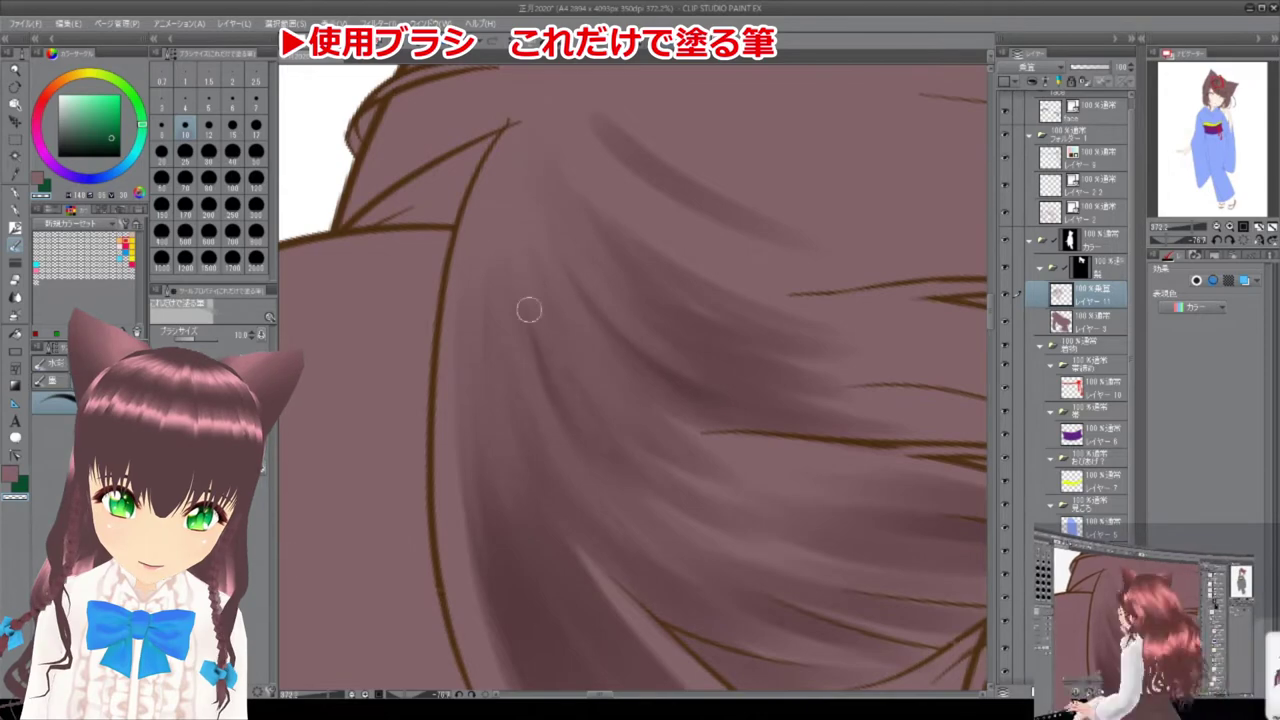
# Add finer, darker strands within the shaded left part of the bangs, leaving thin lighter streaks between them.
pyautogui.scroll(-2, 546, 428)
pyautogui.scroll(2, 587, 241)
pyautogui.moveTo(680, 350); pyautogui.dragTo(587, 241)
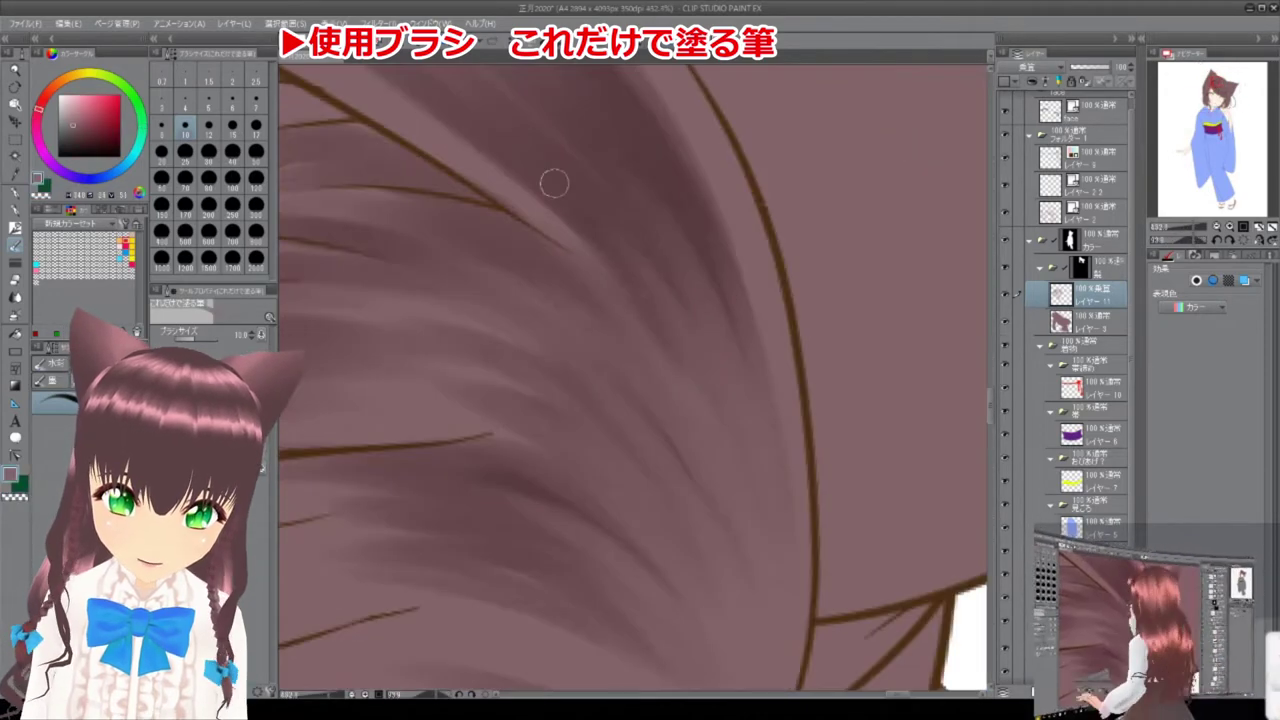
pyautogui.scroll(-1, 483, 253)
pyautogui.scroll(-1, 647, 561)
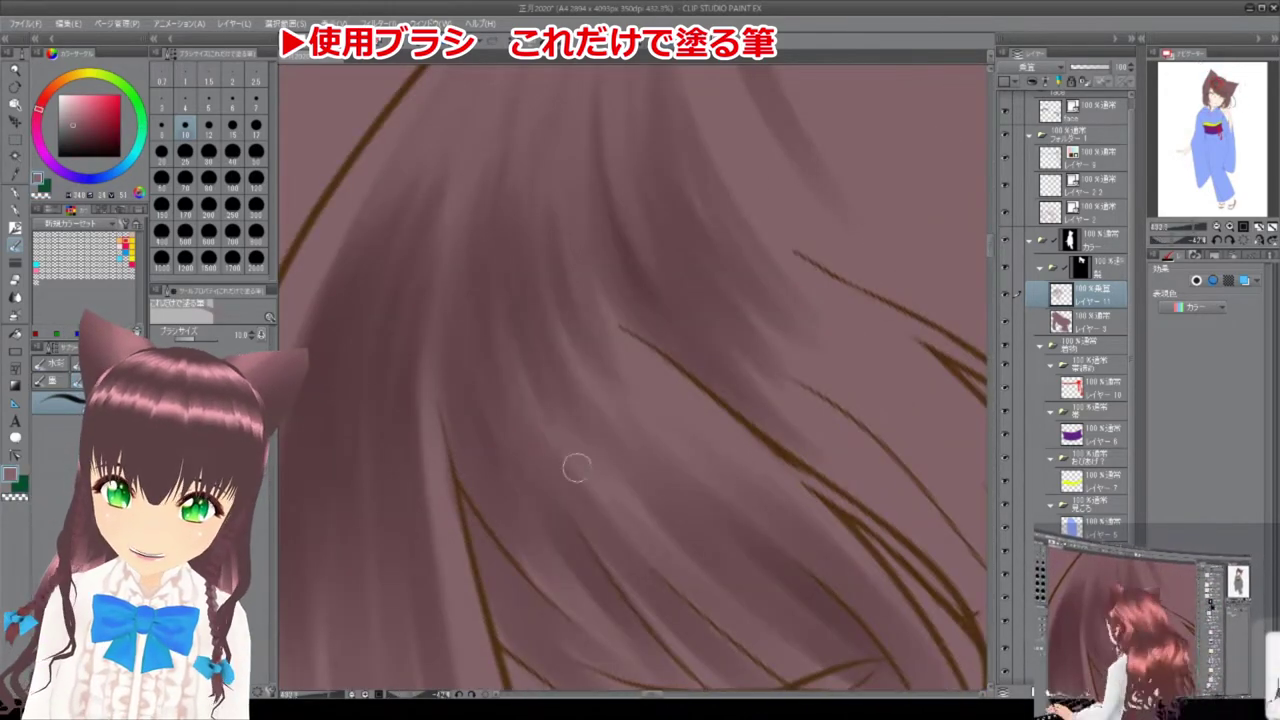
pyautogui.moveTo(600, 277); pyautogui.dragTo(650, 345)
# Darken the roots of the strands where the left bangs tuck into the braid.
pyautogui.scroll(-2, 600, 300)
pyautogui.scroll(2, 600, 243)
pyautogui.scroll(1, 600, 243)
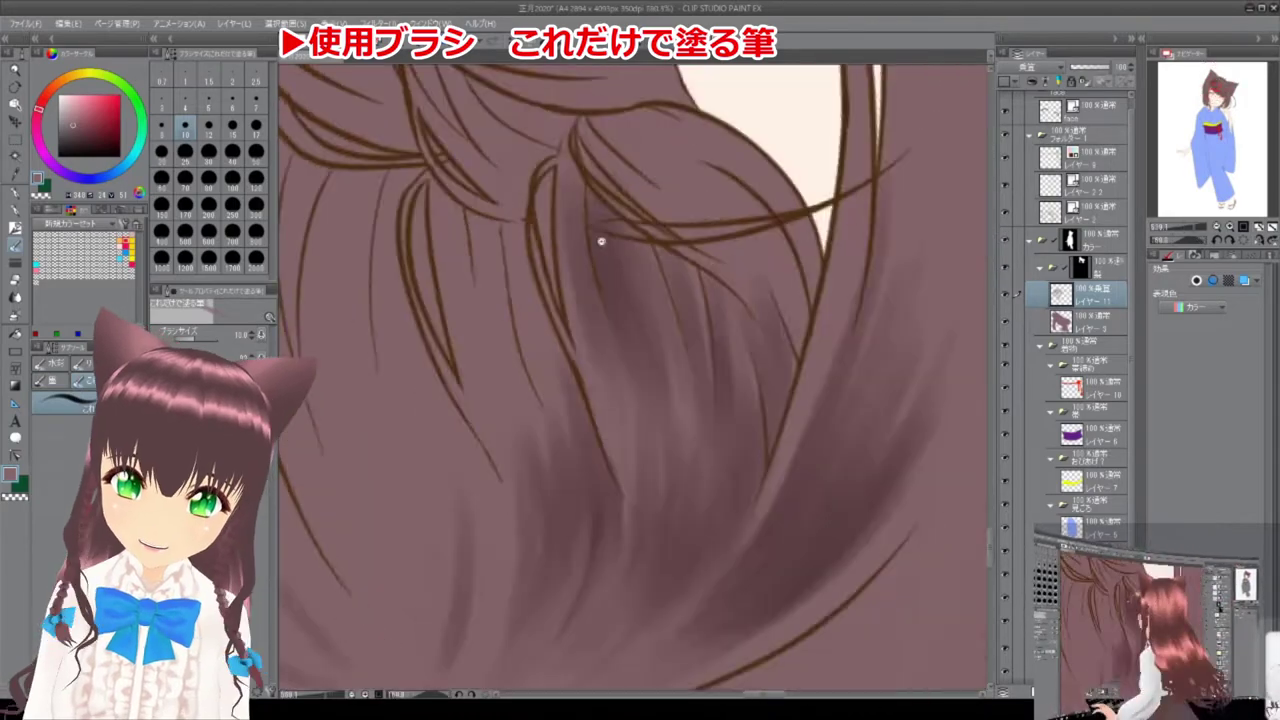
pyautogui.moveTo(745, 345); pyautogui.dragTo(720, 285)
pyautogui.scroll(-2, 608, 163)
pyautogui.scroll(-2, 614, 163)
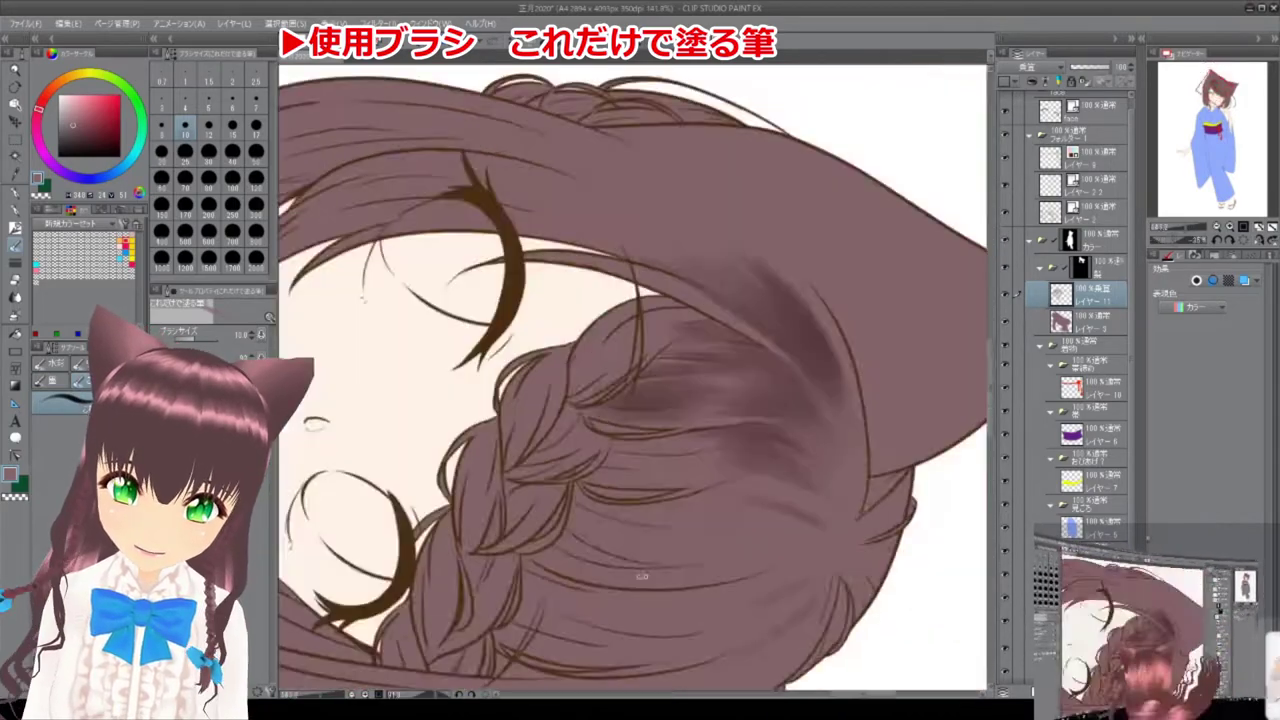
# Blend additional shadow strands between the braid and the crown on the left half of the bangs.
pyautogui.scroll(2, 734, 471)
pyautogui.moveTo(600, 380); pyautogui.dragTo(734, 471)
pyautogui.scroll(1, 734, 471)
pyautogui.scroll(-2, 567, 381)
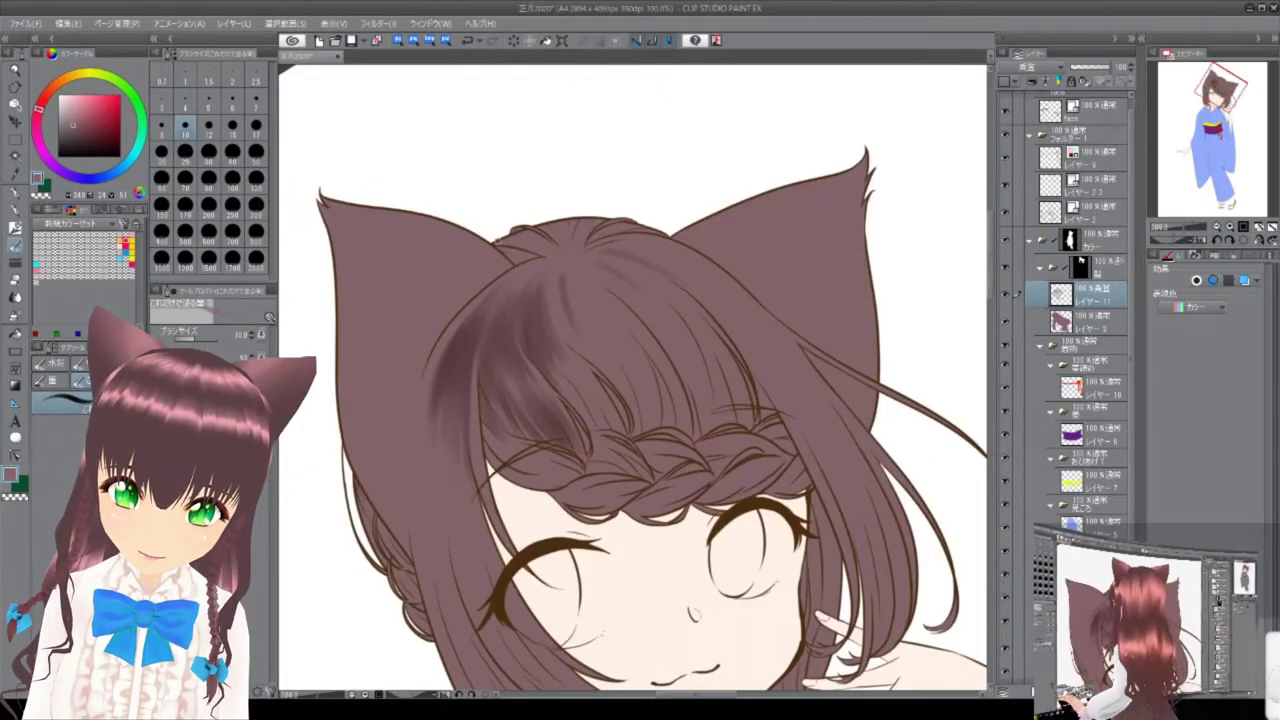
pyautogui.scroll(2, 507, 316)
pyautogui.scroll(-2, 703, 325)
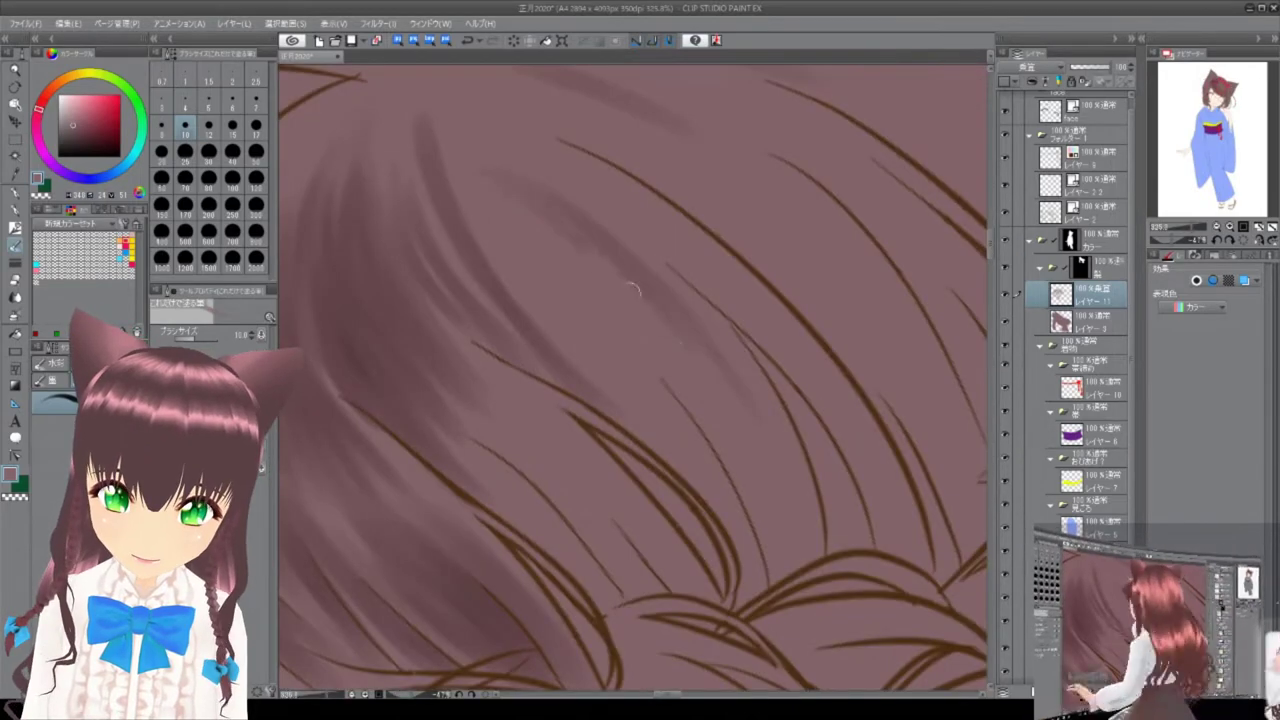
# Extend the shadow band across the middle of the bangs below the crown with dense strands.
pyautogui.scroll(-1, 575, 195)
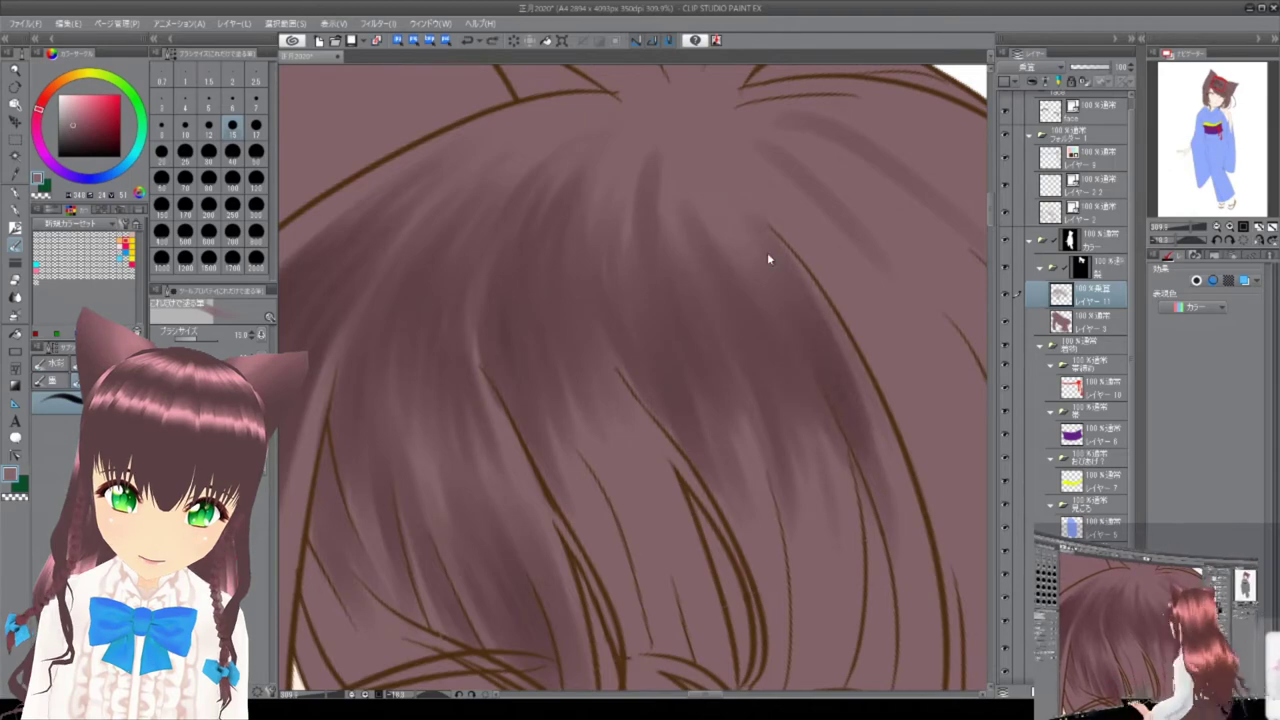
pyautogui.scroll(-2, 767, 252)
pyautogui.scroll(4, 580, 380)
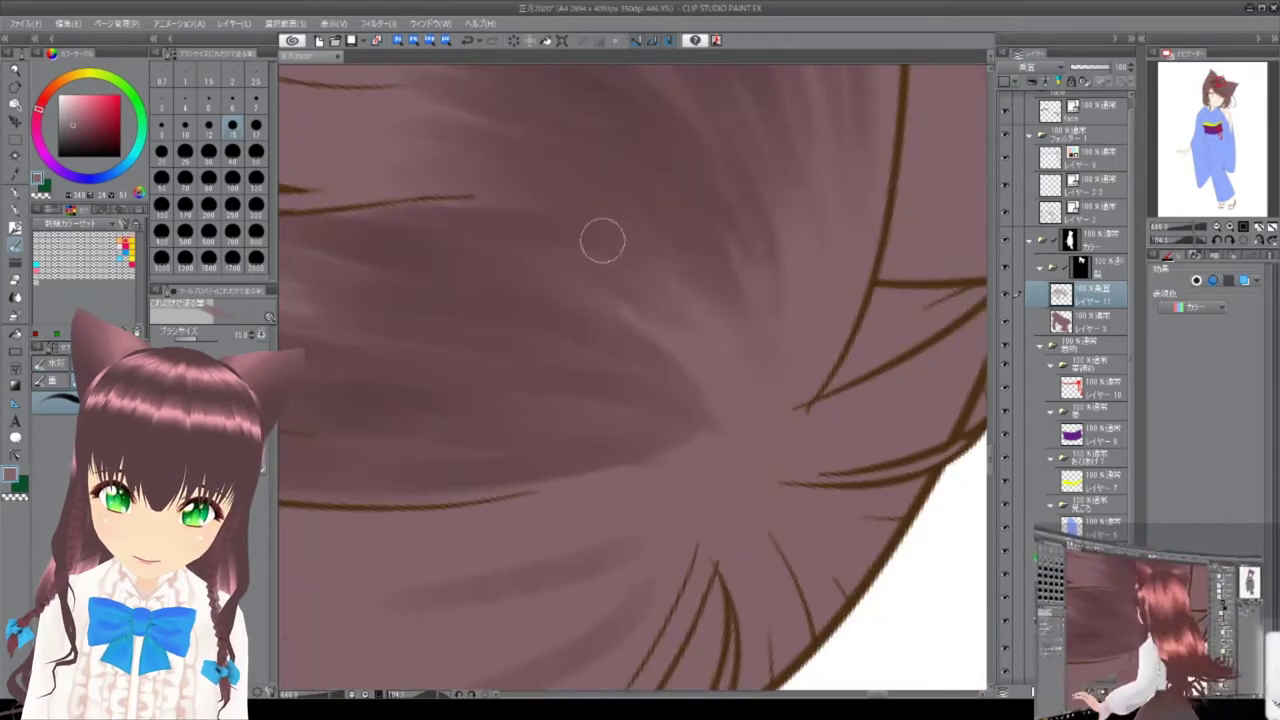
pyautogui.scroll(-3, 602, 241)
pyautogui.scroll(3, 700, 480)
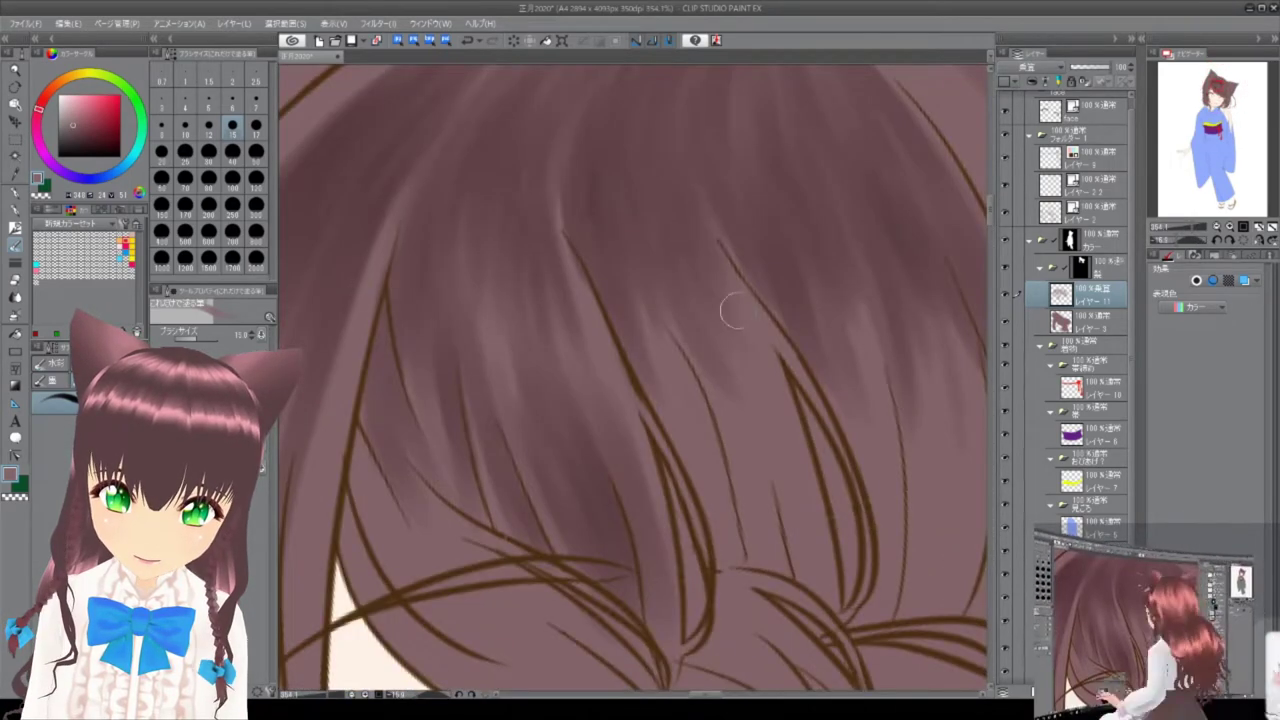
# Shade the narrow gap between the middle bang strands directly above the braid.
pyautogui.scroll(-2, 620, 290)
pyautogui.scroll(2, 500, 266)
pyautogui.scroll(-2, 512, 258)
pyautogui.scroll(4, 700, 250)
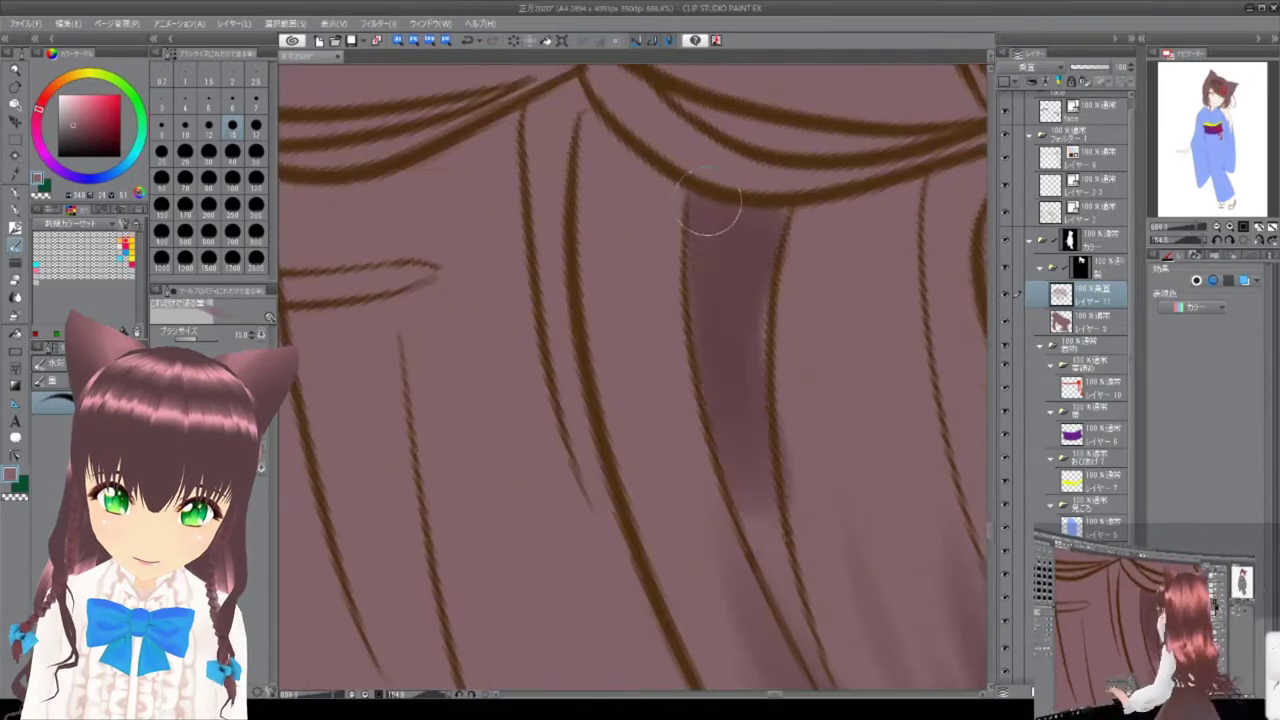
# Brush shadows between the strand lines above the braid toward the viewer's right end of the bangs.
pyautogui.scroll(-2, 725, 145)
pyautogui.scroll(2, 653, 490)
pyautogui.scroll(-2, 720, 100)
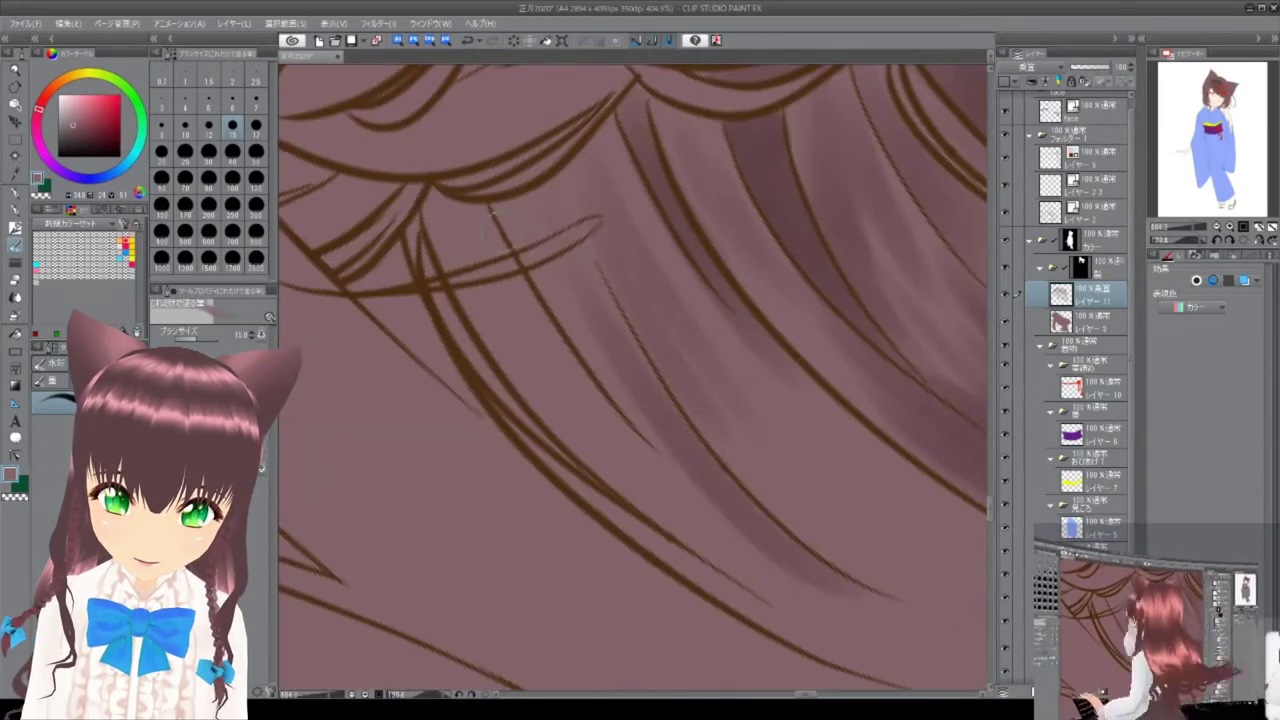
pyautogui.scroll(-1, 728, 538)
pyautogui.scroll(1, 700, 480)
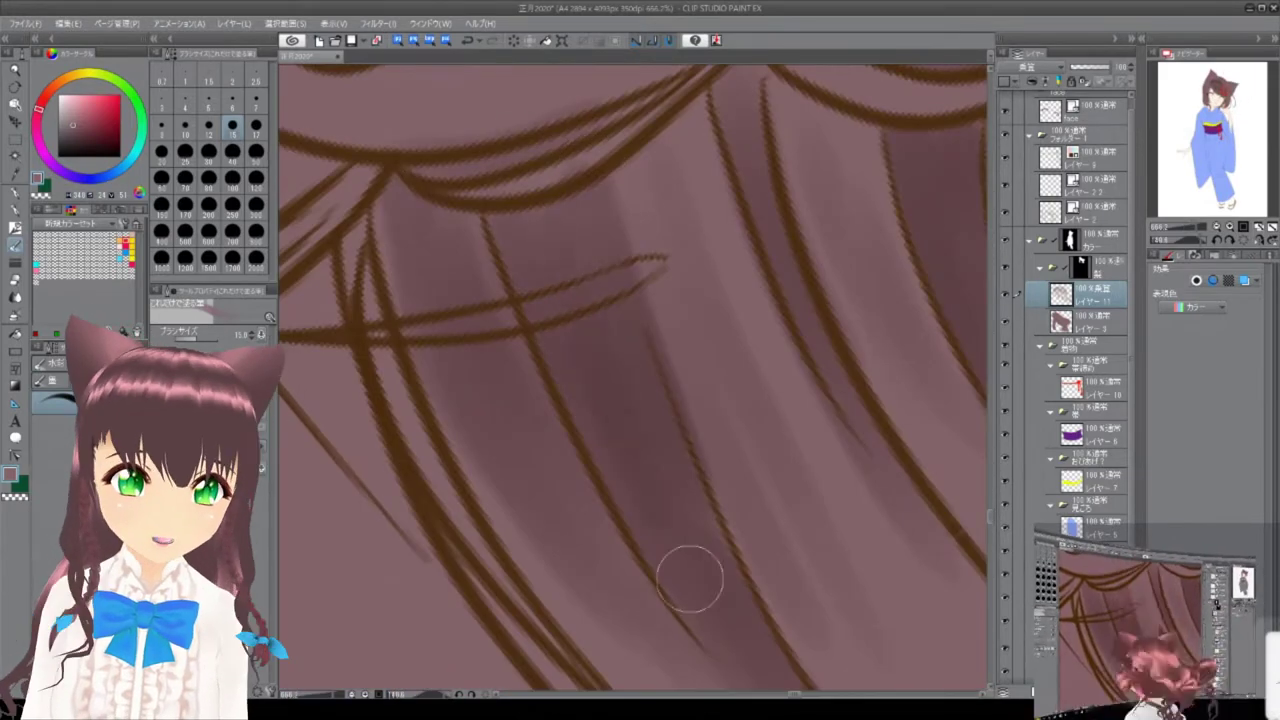
# Fill the right-hand bang strands by the braid with shadow and continue the shadow band up along the right side of the crown.
pyautogui.scroll(-2, 651, 397)
pyautogui.scroll(2, 636, 407)
pyautogui.scroll(-3, 636, 407)
pyautogui.scroll(2, 535, 333)
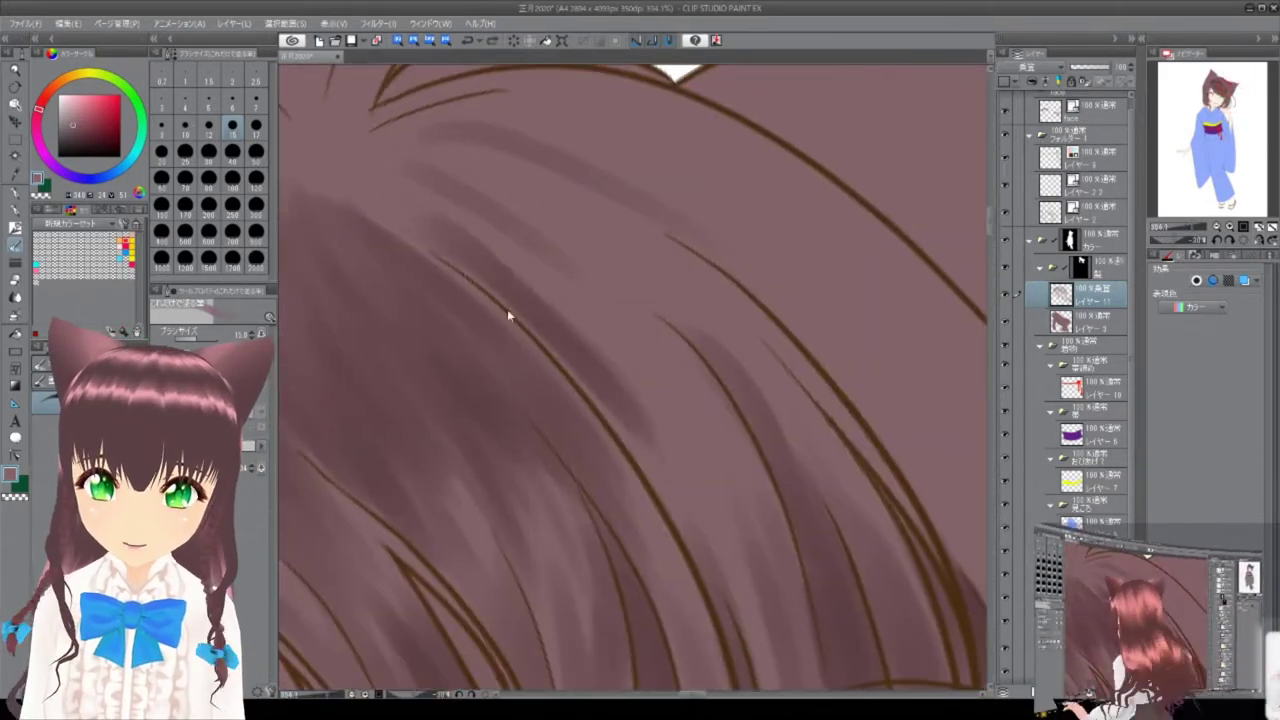
pyautogui.scroll(-2, 443, 137)
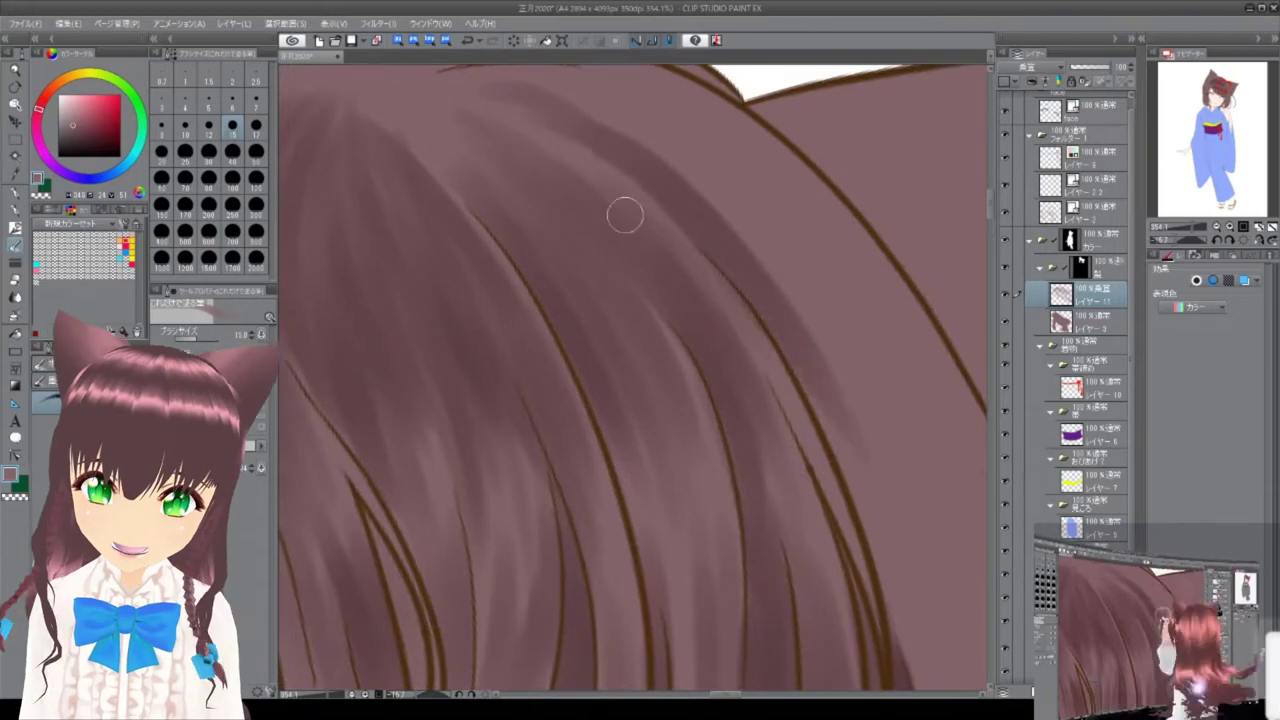
# Darken the upper section of hair beside the right bangs with strokes following its curve.
pyautogui.scroll(3, 531, 314)
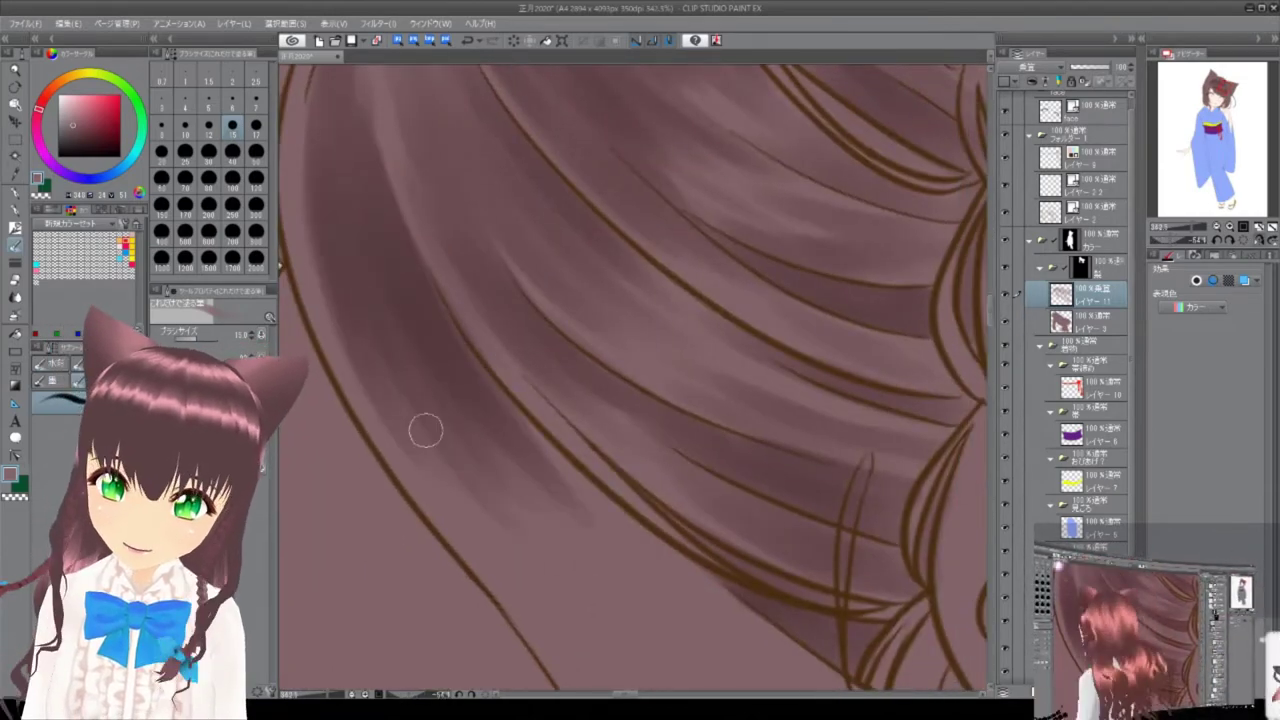
pyautogui.scroll(-3, 415, 320)
pyautogui.scroll(2, 703, 303)
pyautogui.scroll(3, 742, 307)
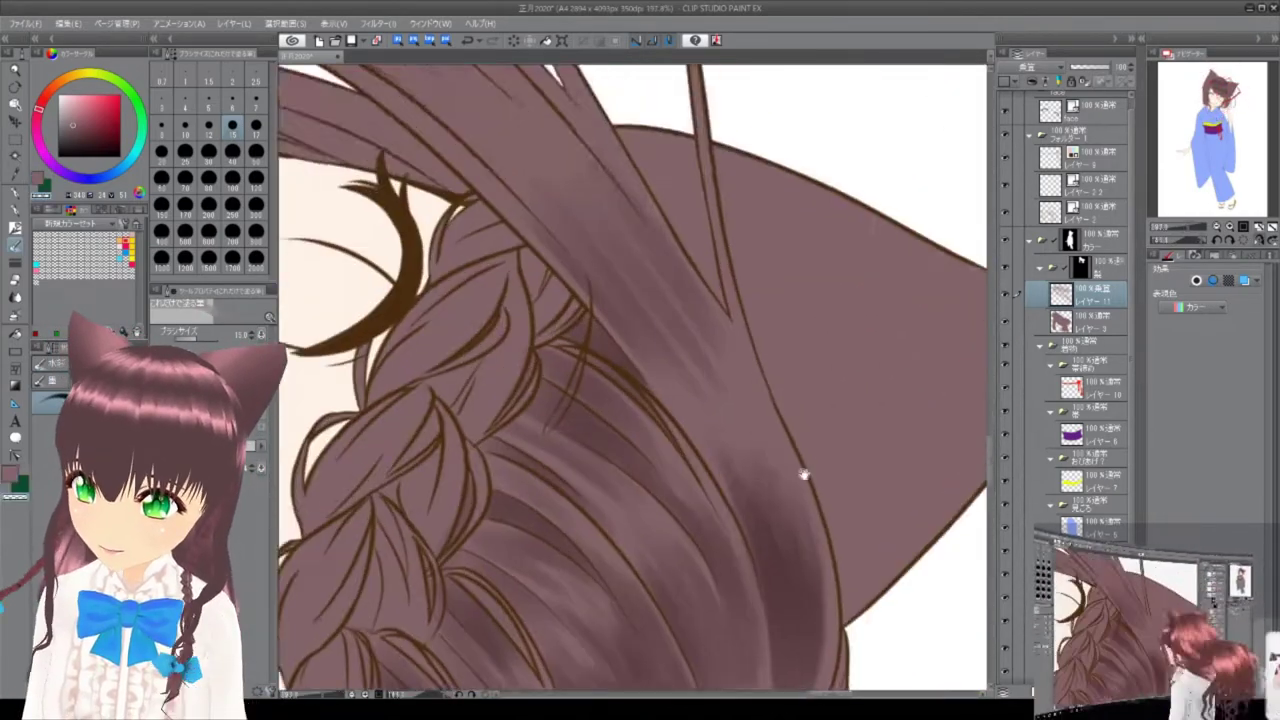
# Carry the shading from the crown down into the upper part of the long side lock on the viewer's right.
pyautogui.scroll(-3, 620, 223)
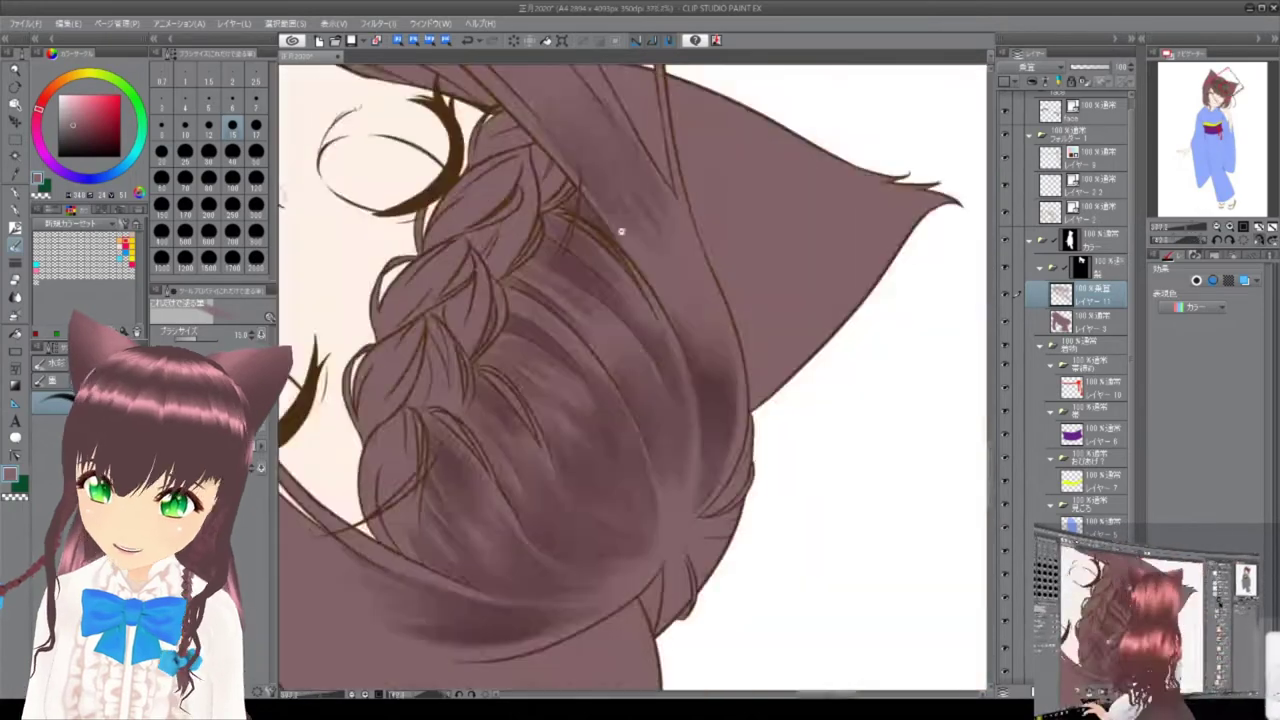
pyautogui.scroll(2, 711, 157)
pyautogui.scroll(-4, 553, 430)
pyautogui.scroll(3, 553, 430)
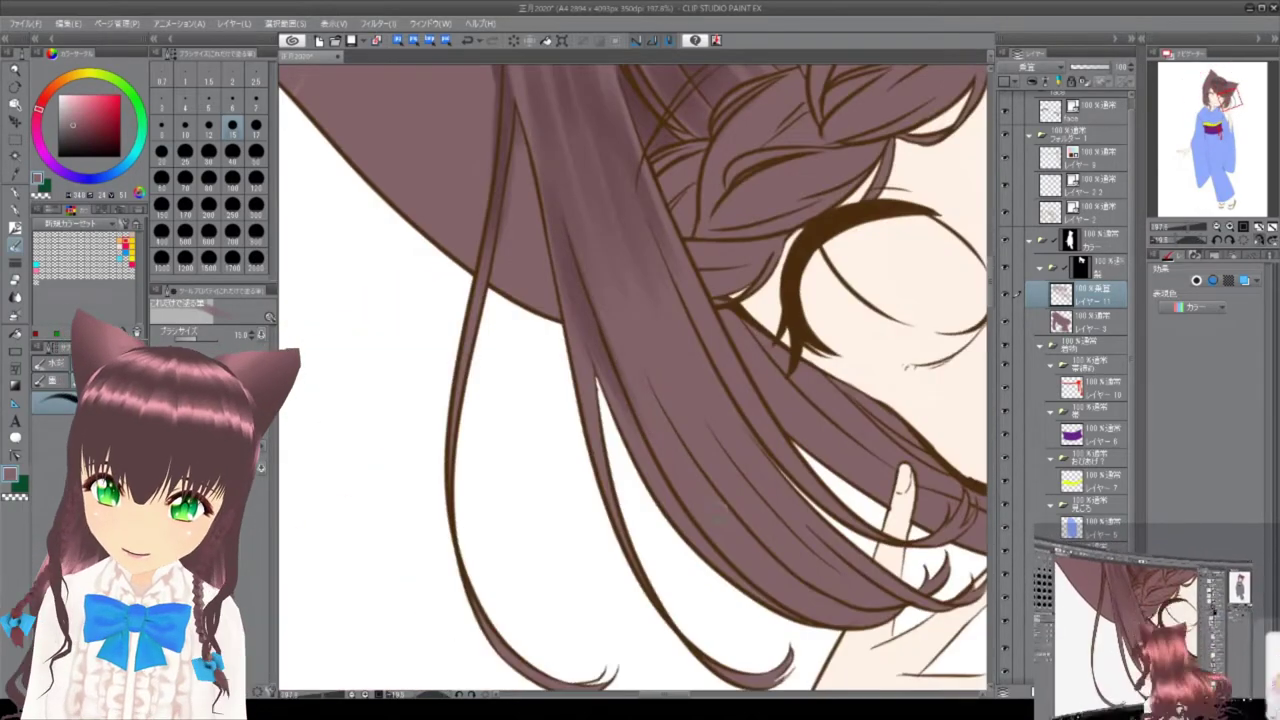
# Shade the lower length and curled end of the right side lock with long shadow strokes.
pyautogui.scroll(2, 653, 260)
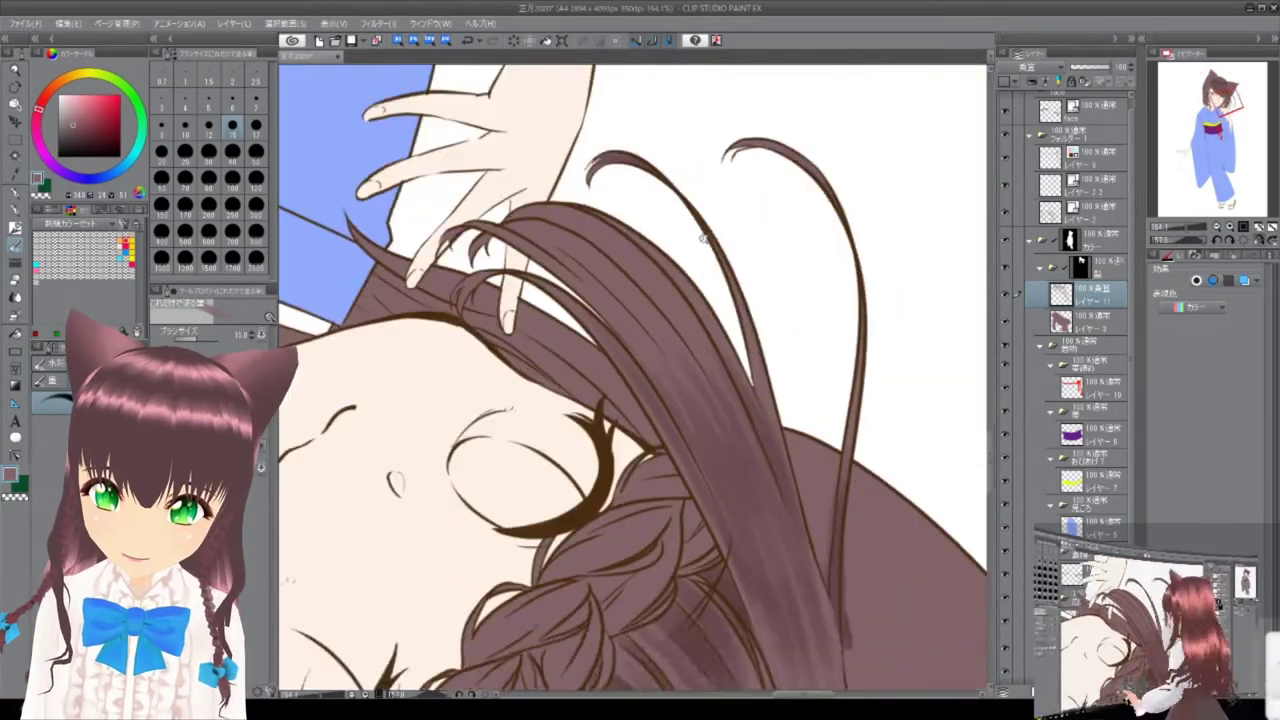
pyautogui.scroll(1, 791, 537)
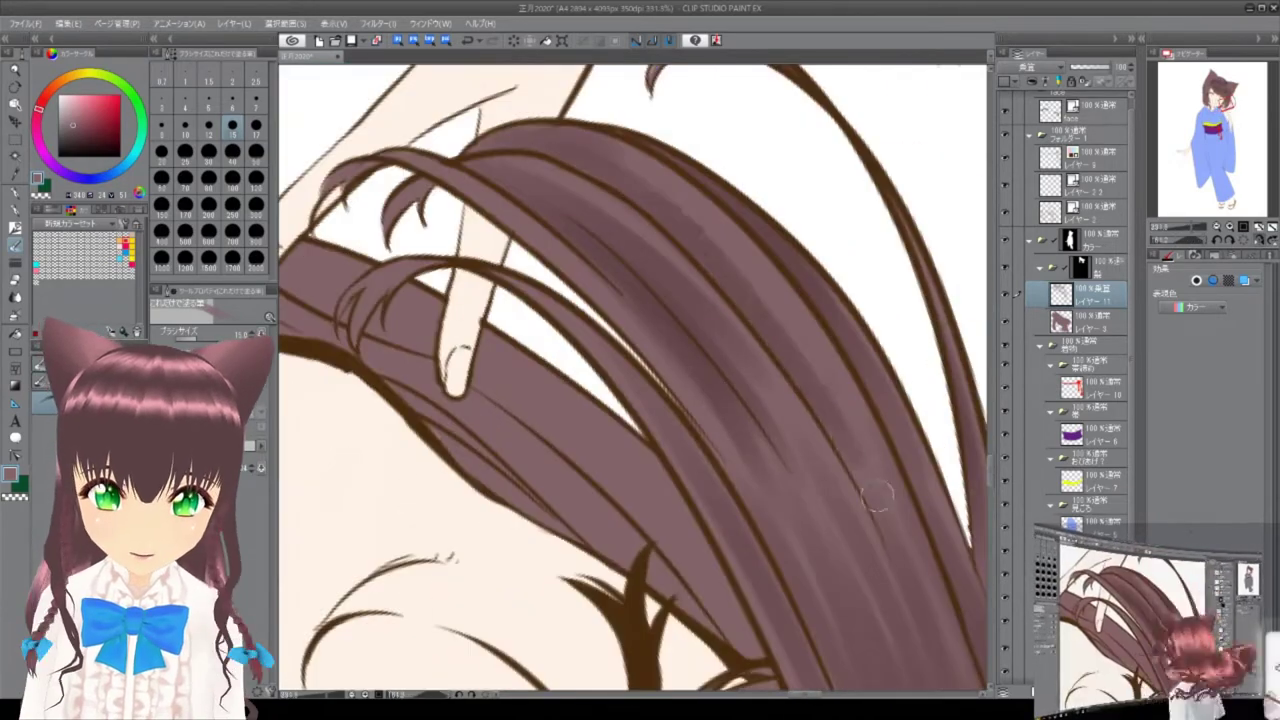
pyautogui.scroll(-3, 876, 494)
pyautogui.scroll(-2, 646, 481)
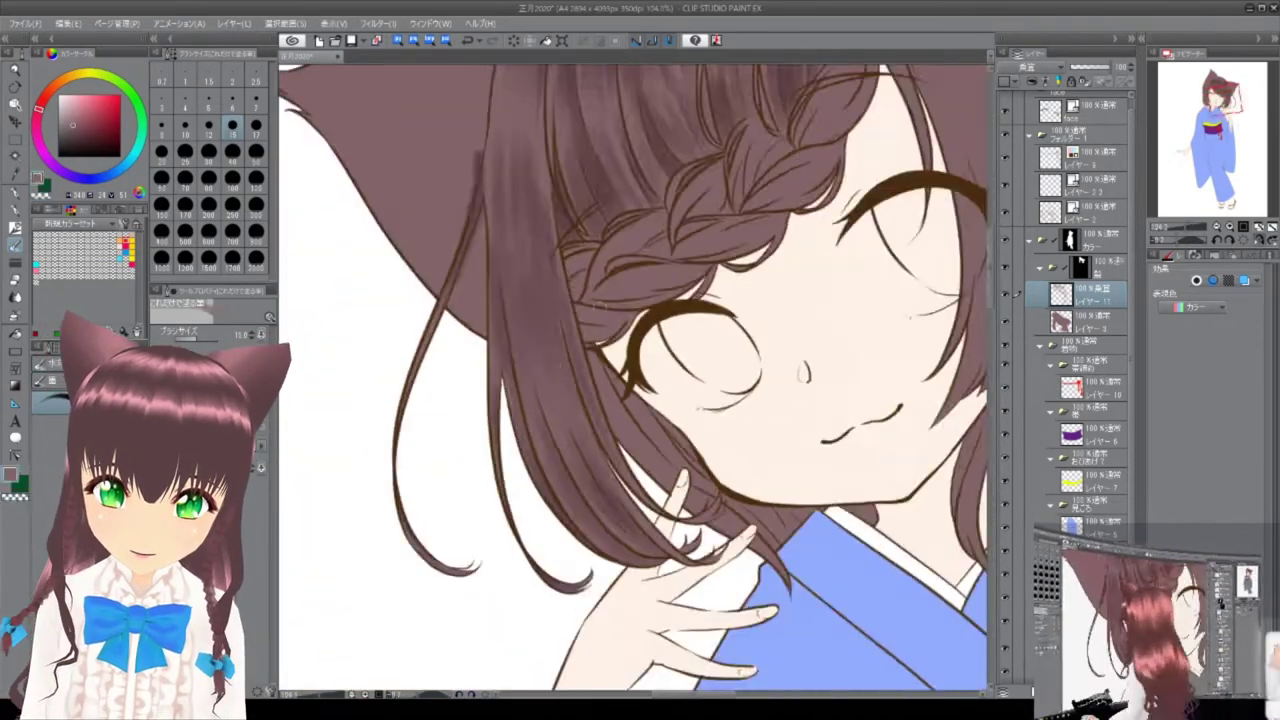
# Shade the inner hair strands beside the cheek and behind the raised fingers.
pyautogui.scroll(3, 543, 171)
pyautogui.scroll(-5, 540, 161)
pyautogui.scroll(4, 597, 118)
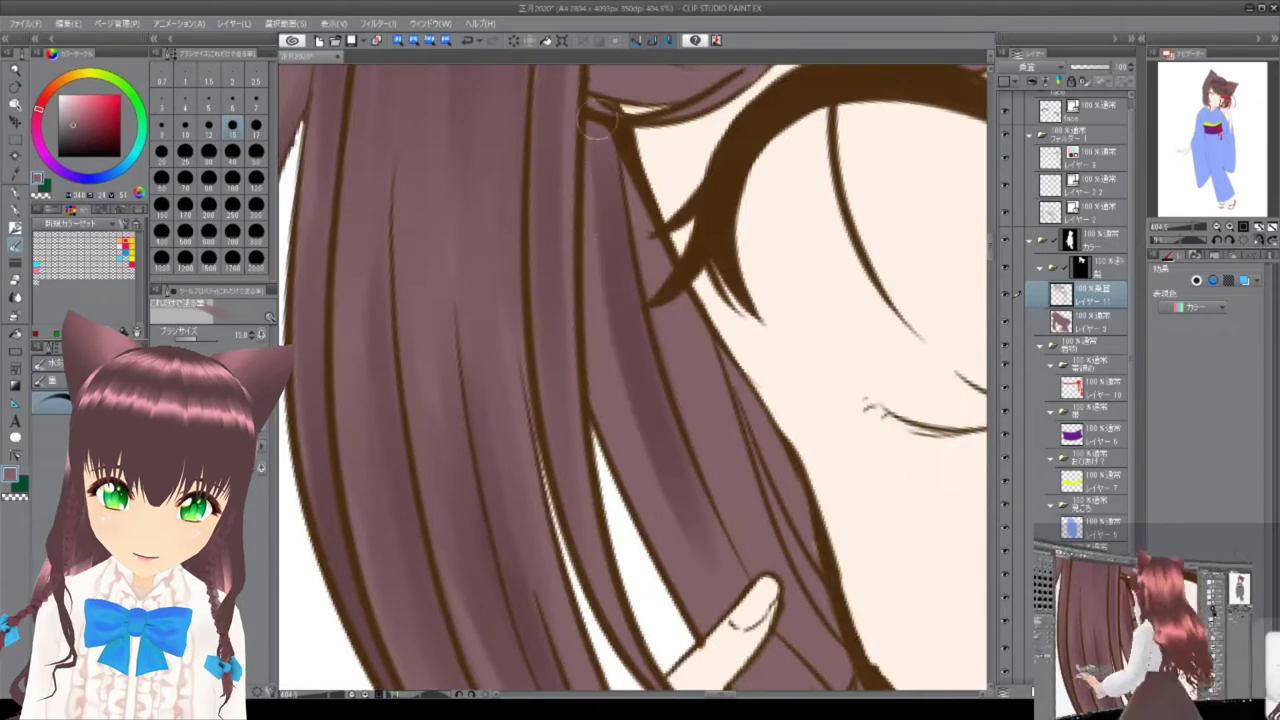
pyautogui.moveTo(690, 295); pyautogui.dragTo(668, 316)
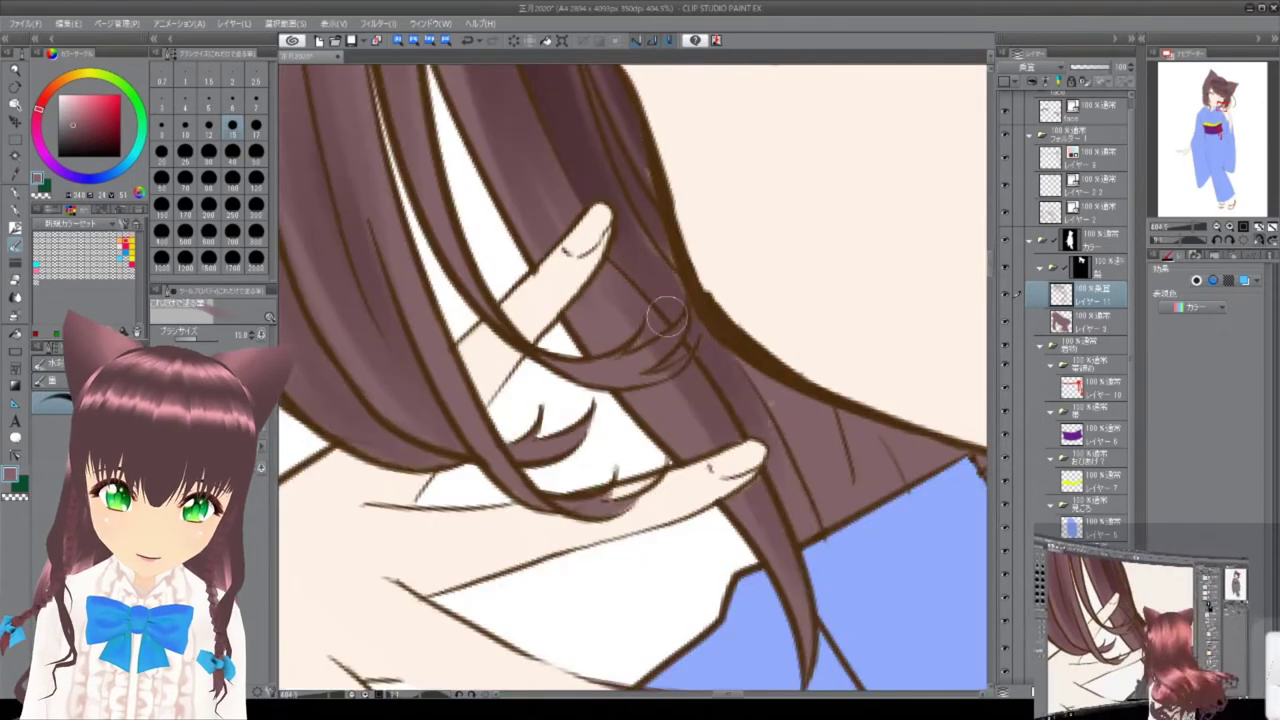
# Shade the hair below the jaw and the curled lower end of the side lock beside the raised hand.
pyautogui.moveTo(857, 407); pyautogui.dragTo(840, 531)
pyautogui.scroll(2, 686, 486)
pyautogui.moveTo(686, 486); pyautogui.dragTo(562, 157)
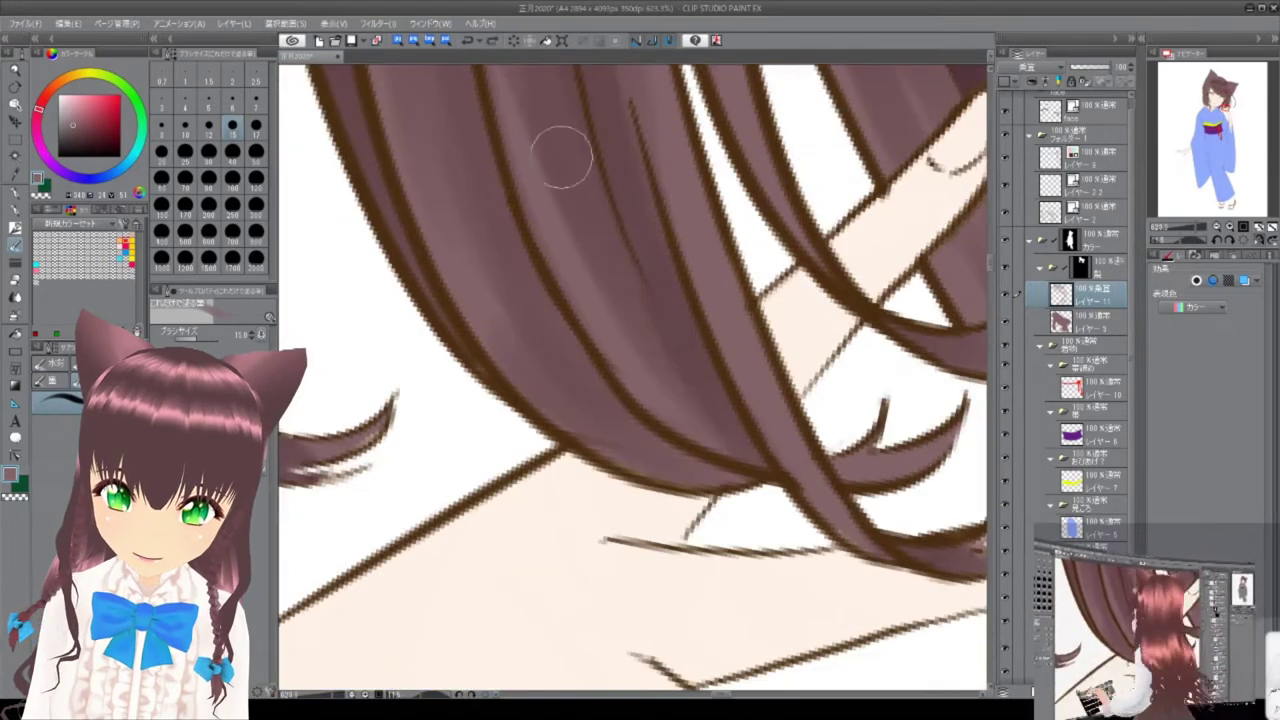
# Shade the back hair hanging beside the neck and sleeve with long strokes following its curve.
pyautogui.scroll(-2, 912, 462)
pyautogui.moveTo(912, 462); pyautogui.dragTo(663, 120)
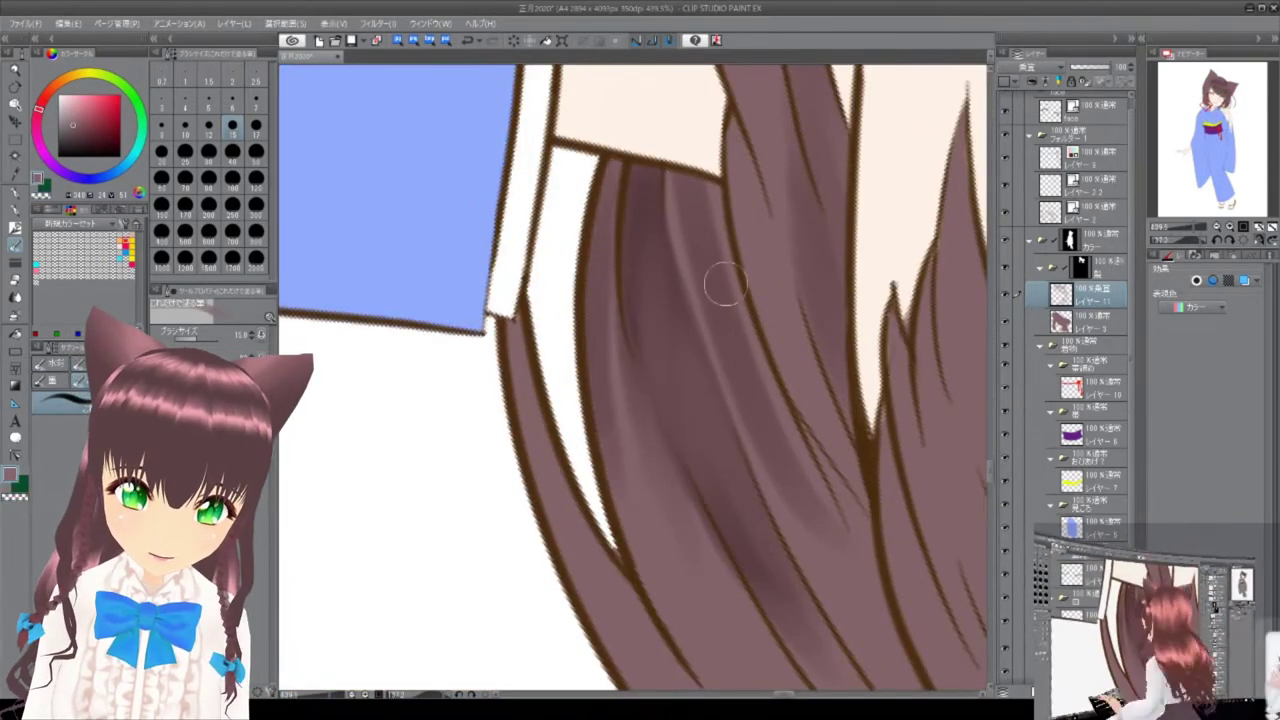
pyautogui.scroll(2, 626, 407)
pyautogui.moveTo(617, 303); pyautogui.dragTo(614, 414)
pyautogui.scroll(4, 705, 562)
pyautogui.scroll(-6, 705, 562)
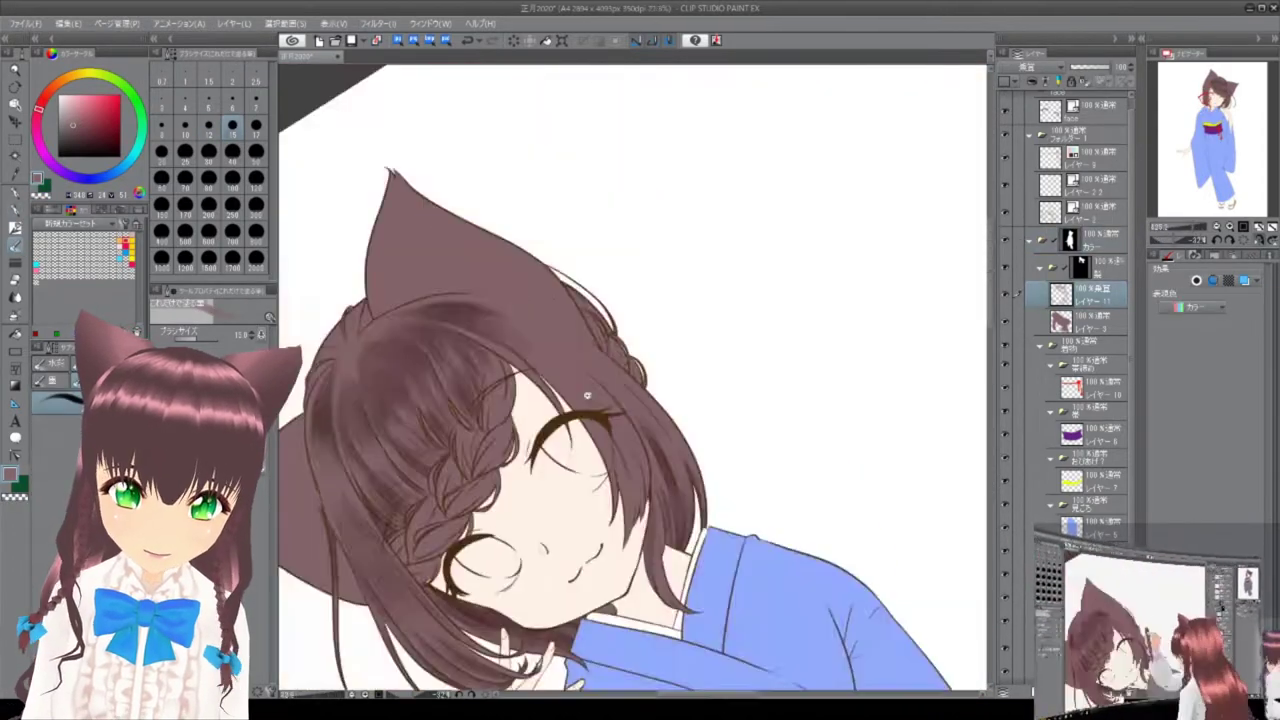
# Shade the long bangs beside the eye, following the strands from the parting down past the lashes.
pyautogui.moveTo(555, 203); pyautogui.dragTo(643, 250)
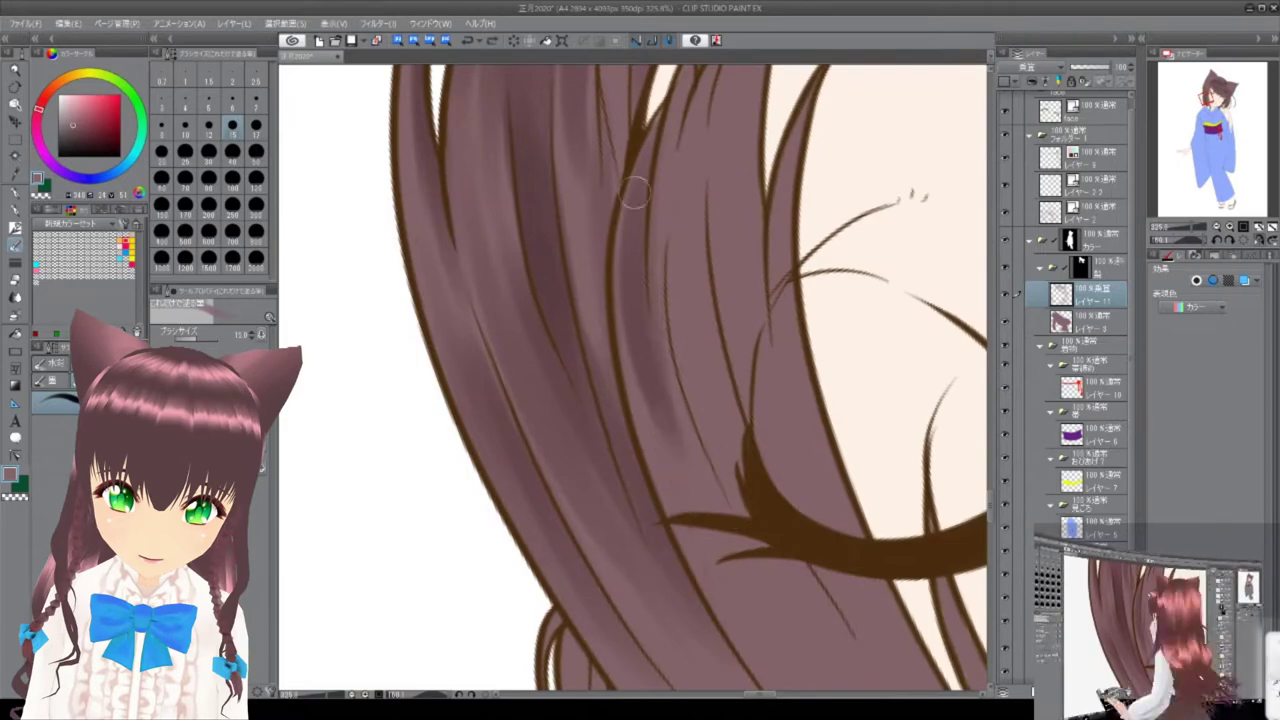
pyautogui.moveTo(733, 400); pyautogui.dragTo(566, 126)
pyautogui.moveTo(678, 312); pyautogui.dragTo(757, 463)
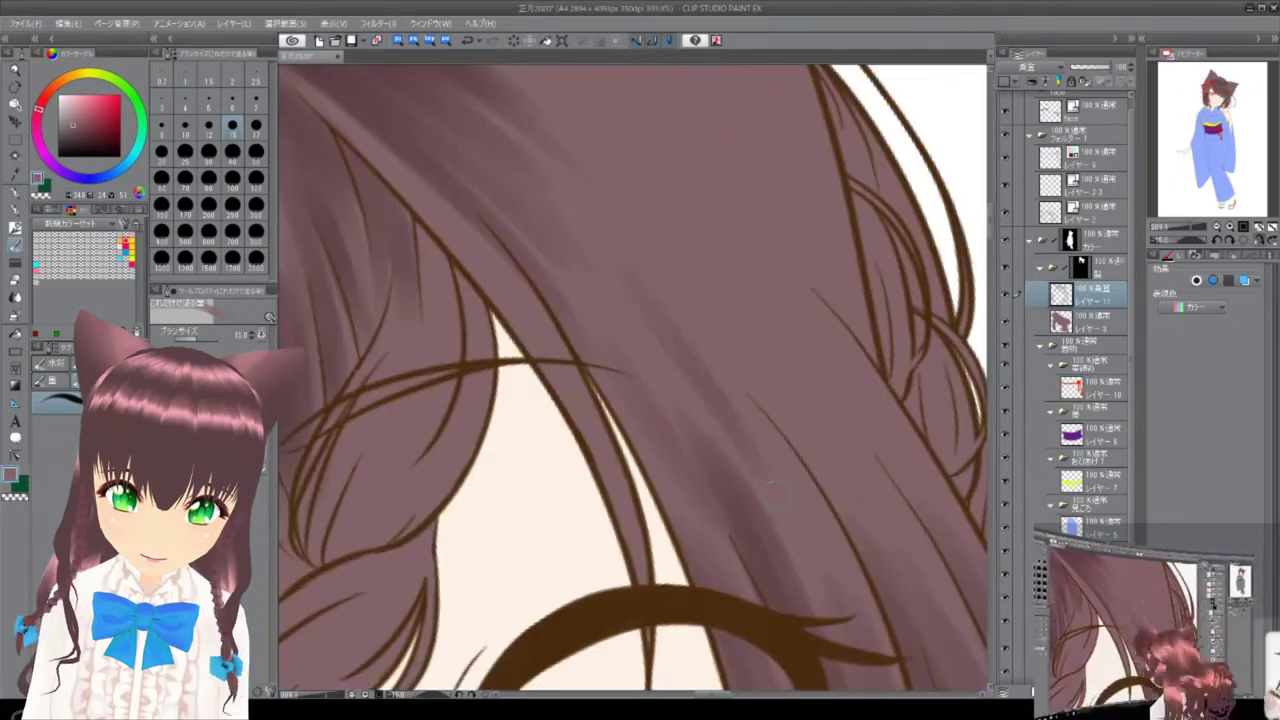
pyautogui.moveTo(668, 208); pyautogui.dragTo(446, 251)
pyautogui.scroll(-5, 446, 251)
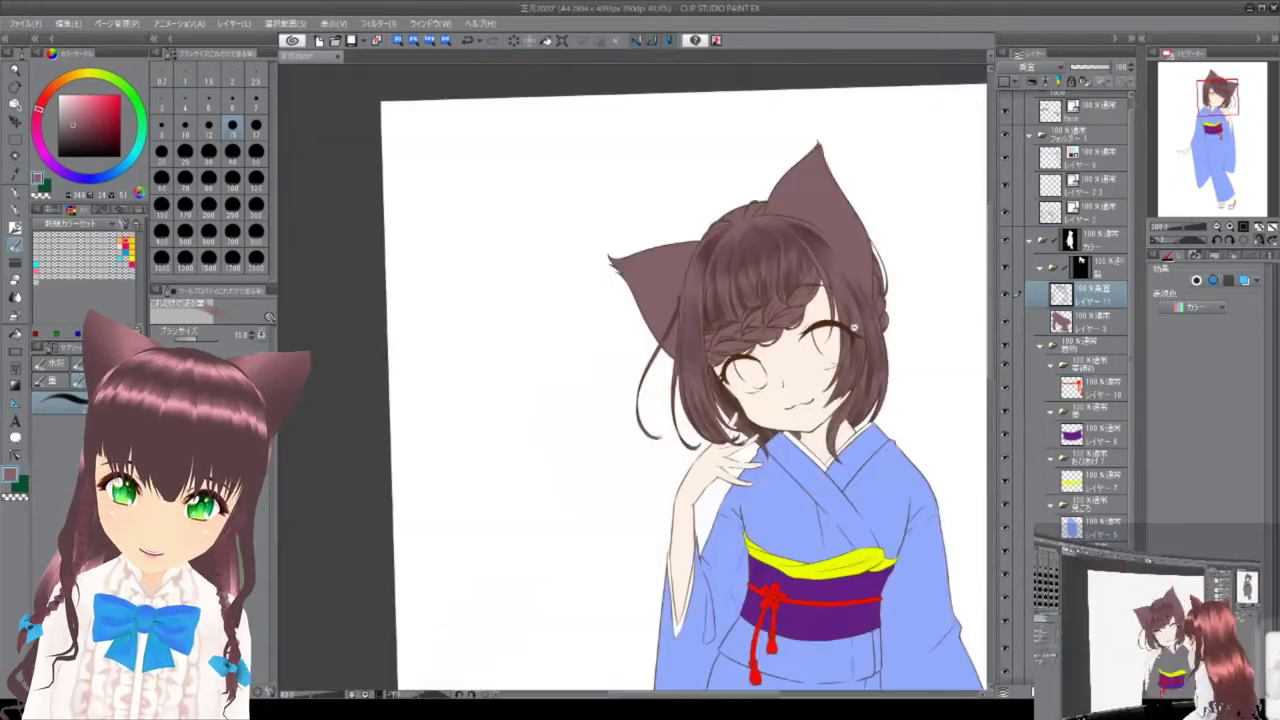
# Paint shadows into the first segments of the front braid near the parting, darkening where the strands tuck under.
pyautogui.scroll(5, 749, 323)
pyautogui.moveTo(749, 347); pyautogui.dragTo(848, 336)
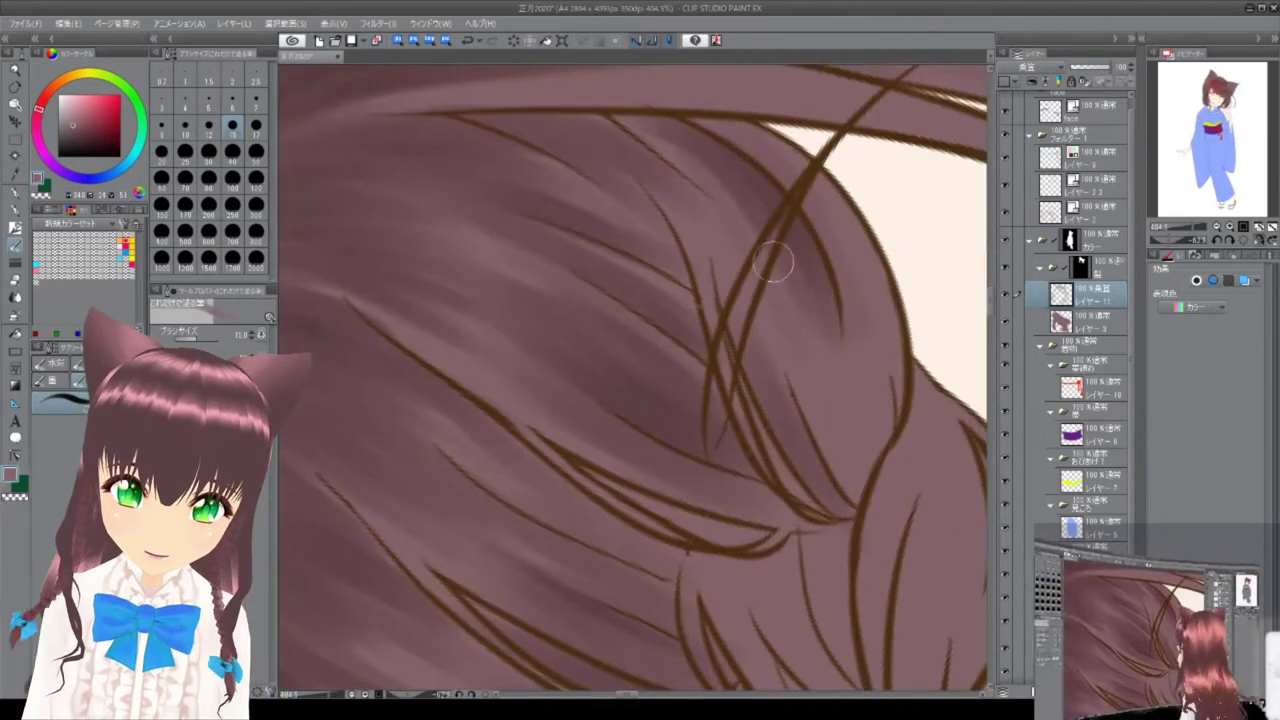
pyautogui.moveTo(709, 128); pyautogui.dragTo(737, 284)
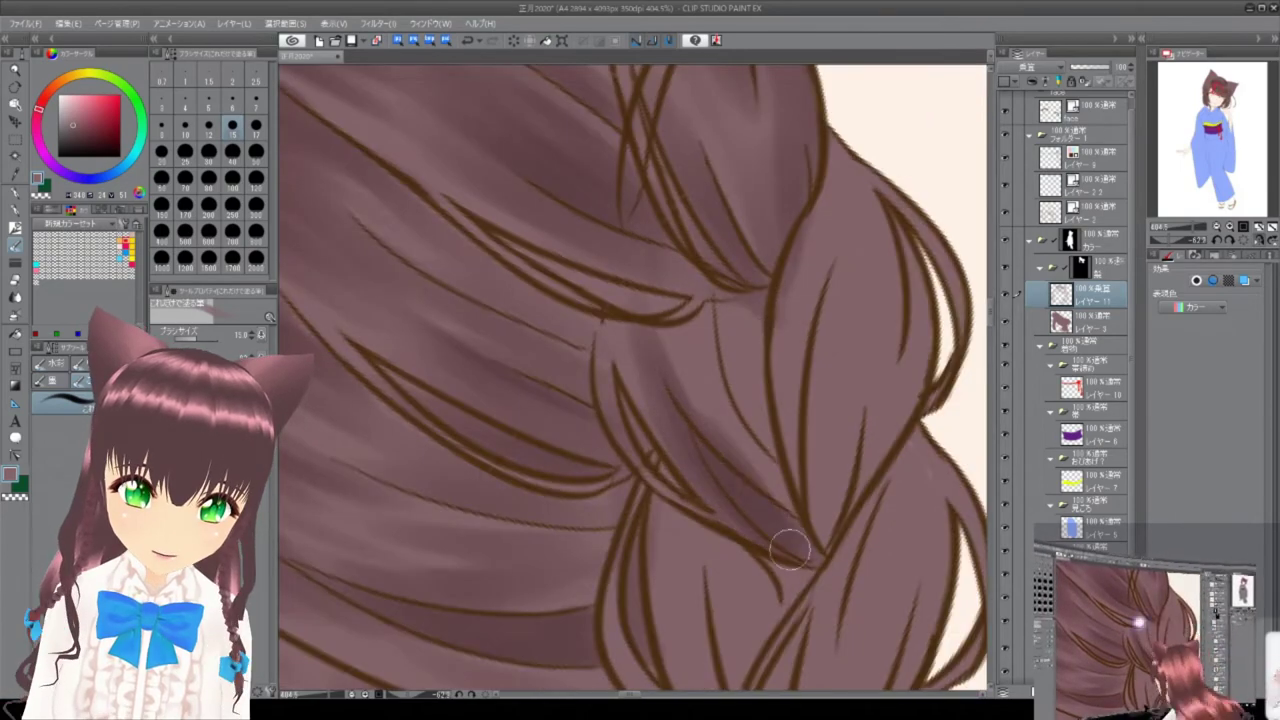
pyautogui.moveTo(675, 310); pyautogui.dragTo(646, 500)
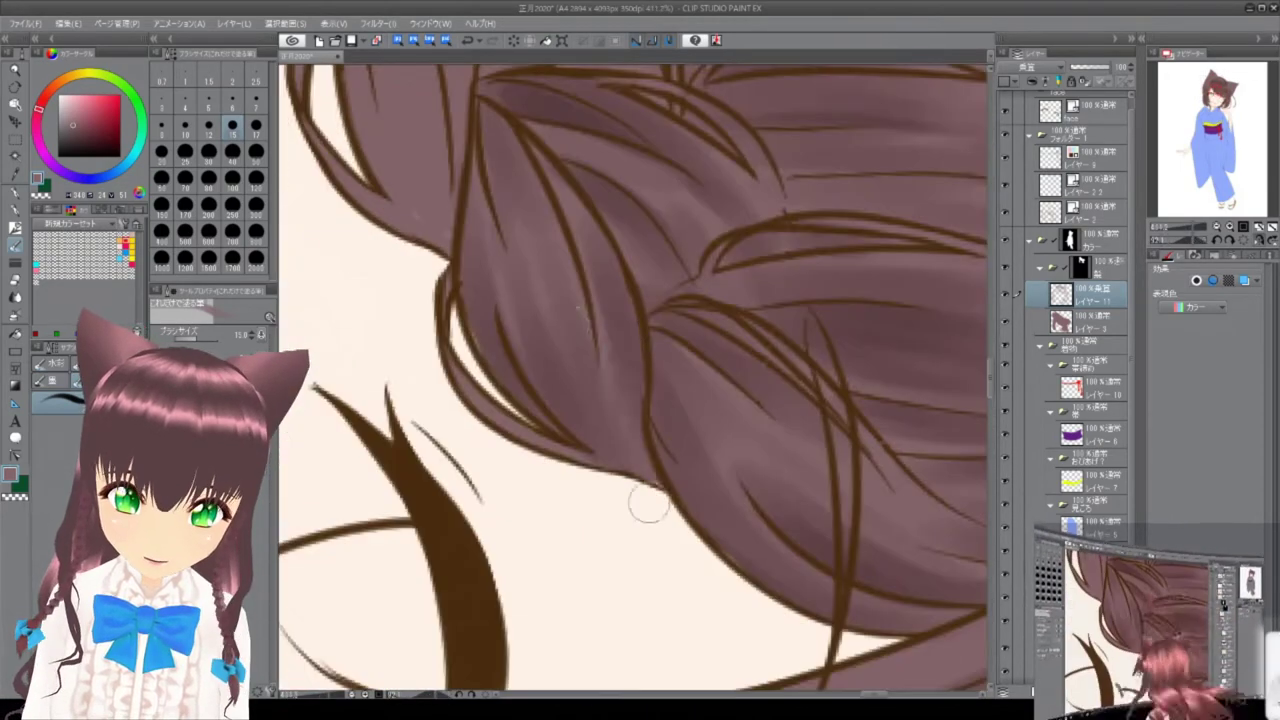
# Shade the middle segments of the front braid, deepening the overlaps between neighbouring strands.
pyautogui.scroll(-5, 660, 317)
pyautogui.scroll(6, 660, 317)
pyautogui.moveTo(614, 323); pyautogui.dragTo(622, 181)
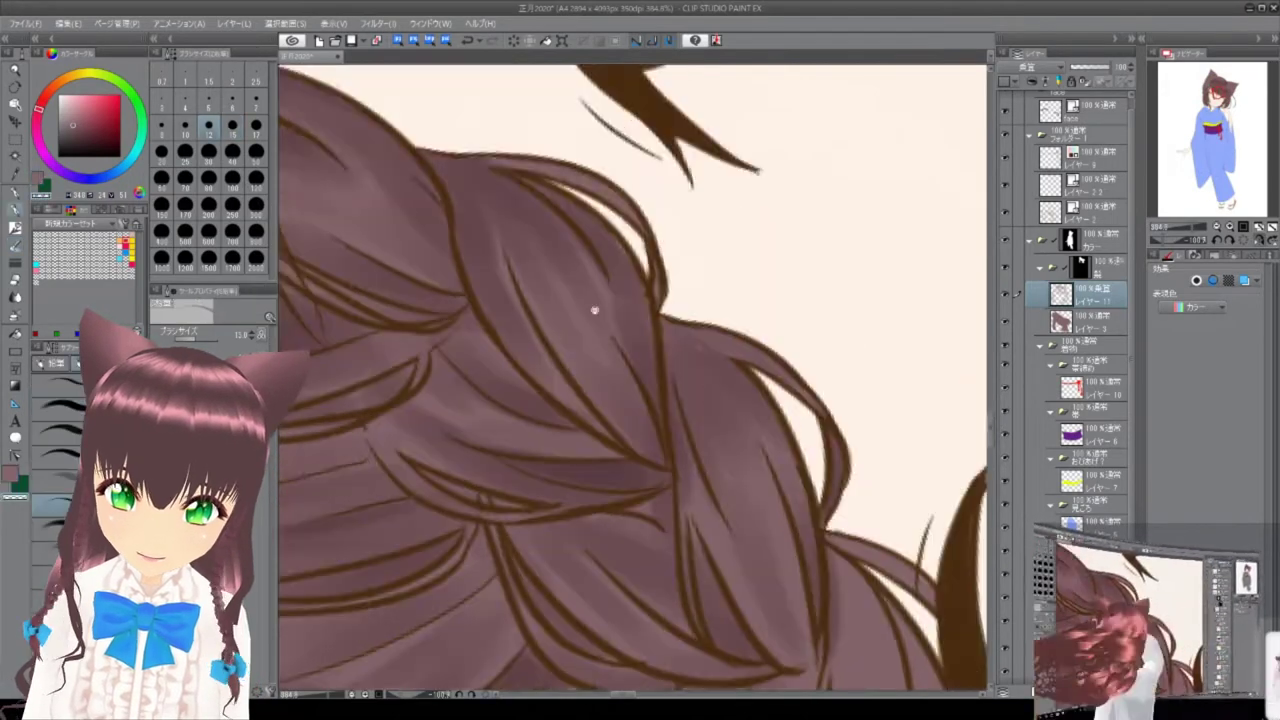
pyautogui.scroll(6, 742, 375)
pyautogui.hotkey('alt', ']')
pyautogui.scroll(-6, 614, 162)
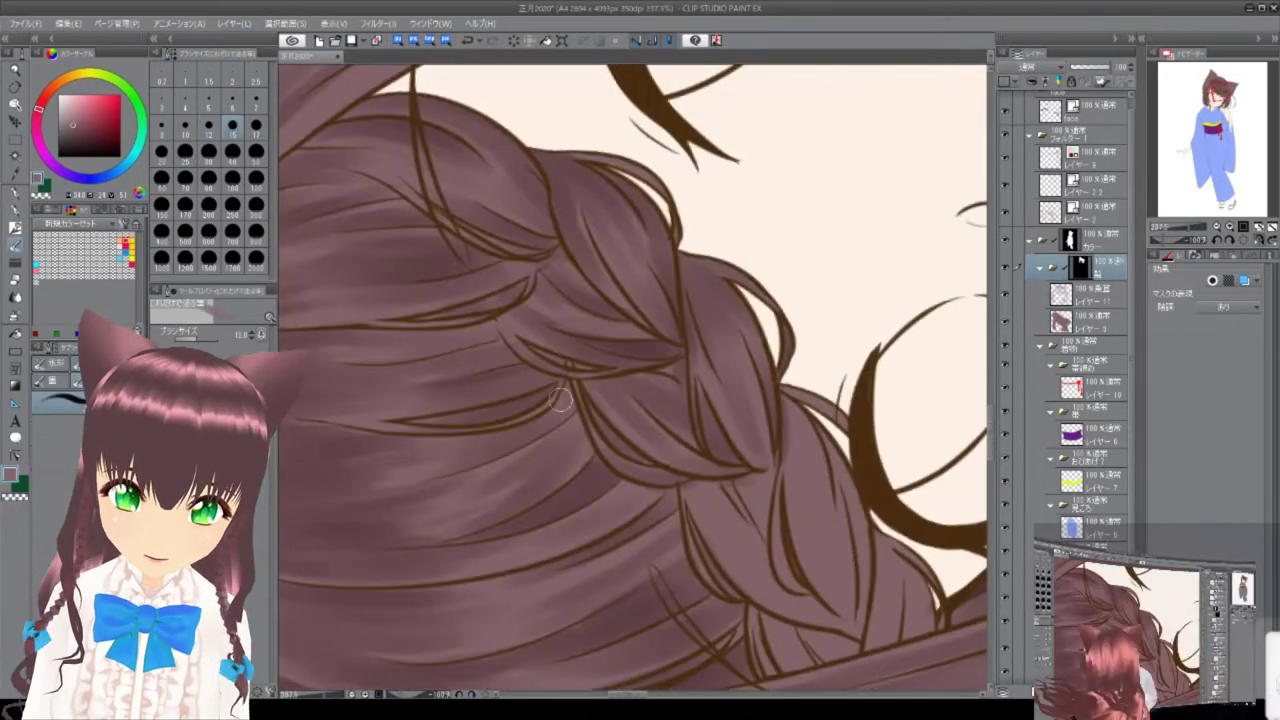
# Shade the last braid segments and the small strands where the braid meets the side lock.
pyautogui.scroll(3, 529, 309)
pyautogui.hotkey('alt', ']')
pyautogui.moveTo(752, 370); pyautogui.dragTo(578, 462)
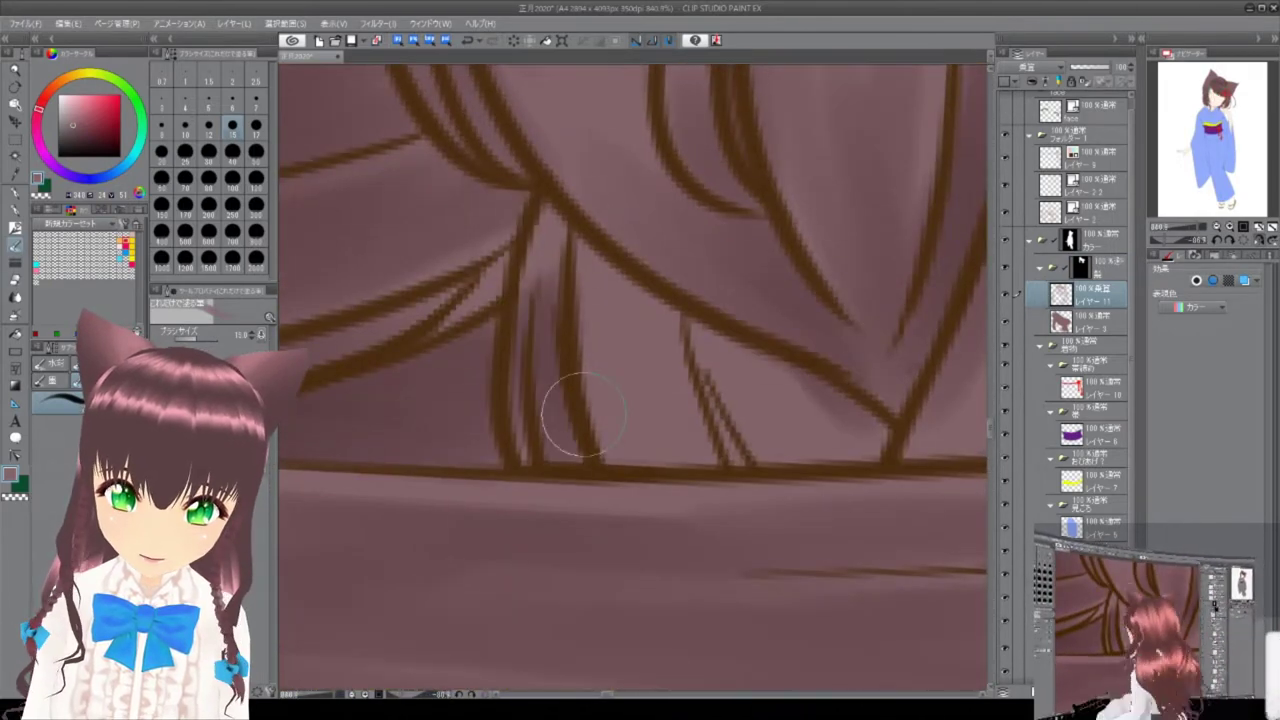
pyautogui.moveTo(646, 420); pyautogui.dragTo(604, 424)
pyautogui.scroll(-5, 512, 427)
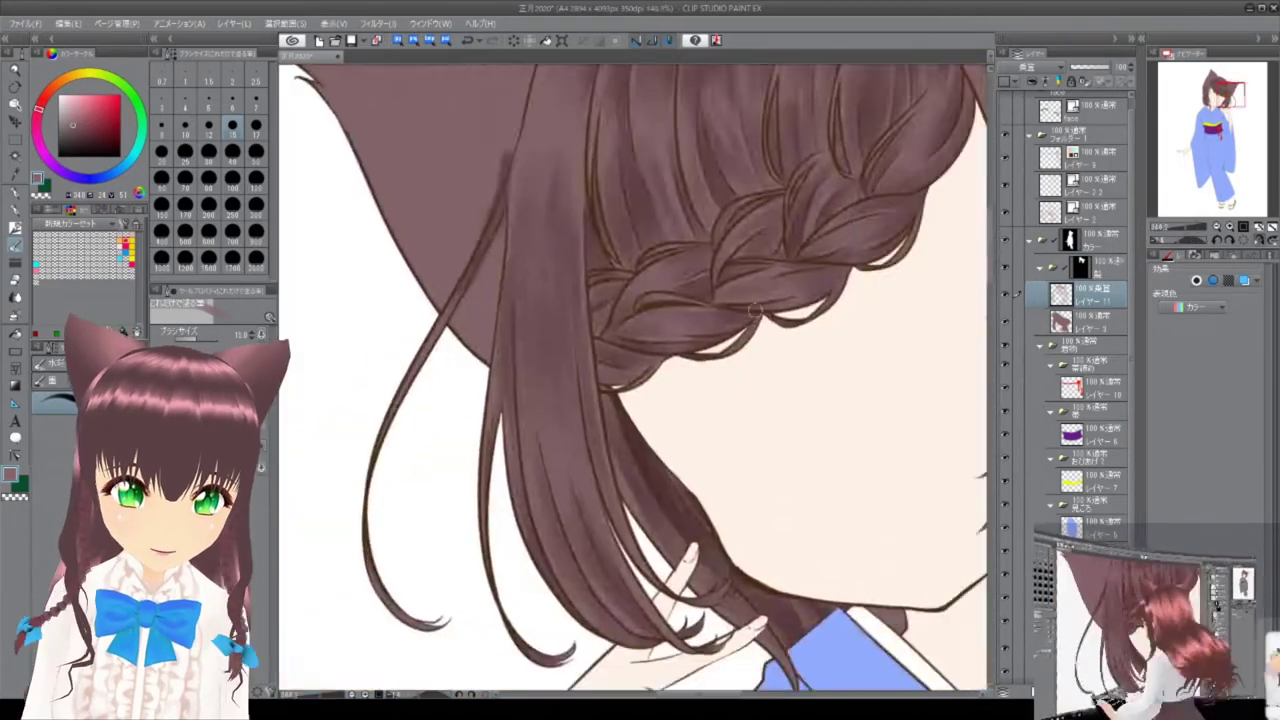
# Shade the small braid behind the viewer's-right lock and the thin loose strand crossing the cat ear.
pyautogui.scroll(5, 785, 378)
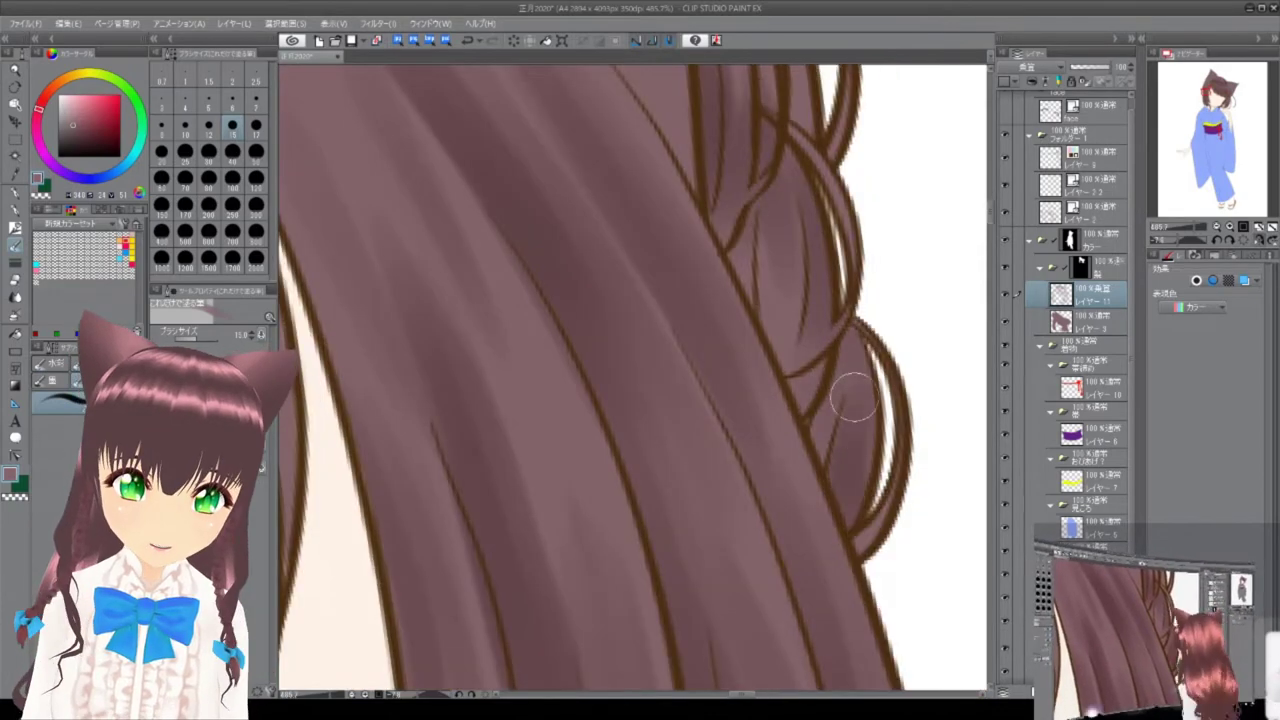
pyautogui.scroll(-5, 845, 497)
pyautogui.scroll(6, 599, 462)
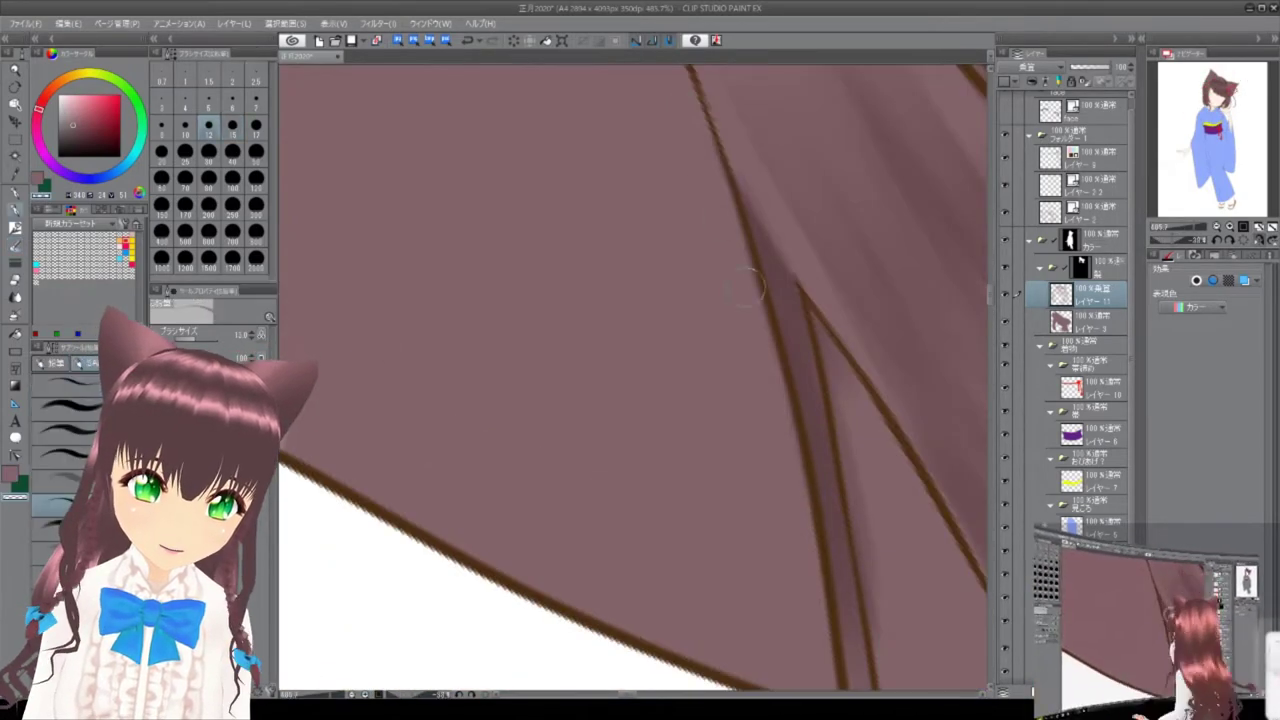
# Add a new multiply layer above the hair shadows and airbrush a soft dark gradient over both cat ears.
pyautogui.scroll(2, 725, 217)
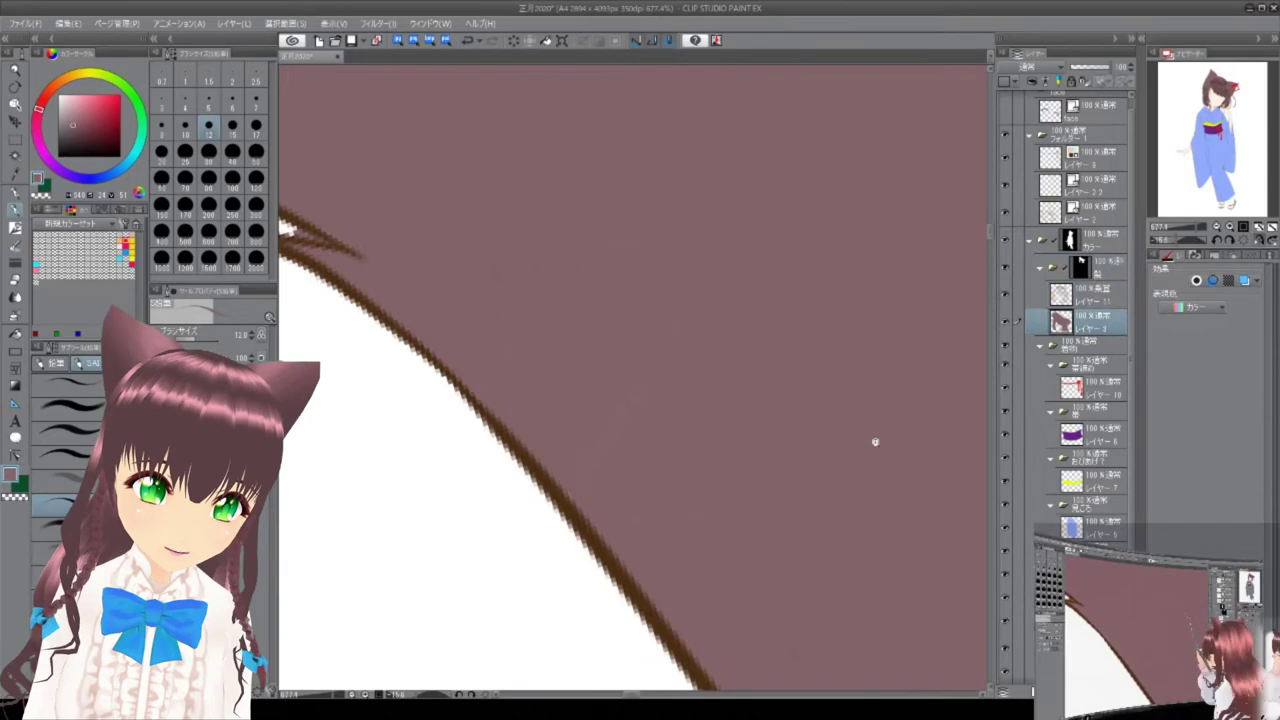
pyautogui.scroll(-8, 632, 377)
pyautogui.scroll(-2, 632, 377)
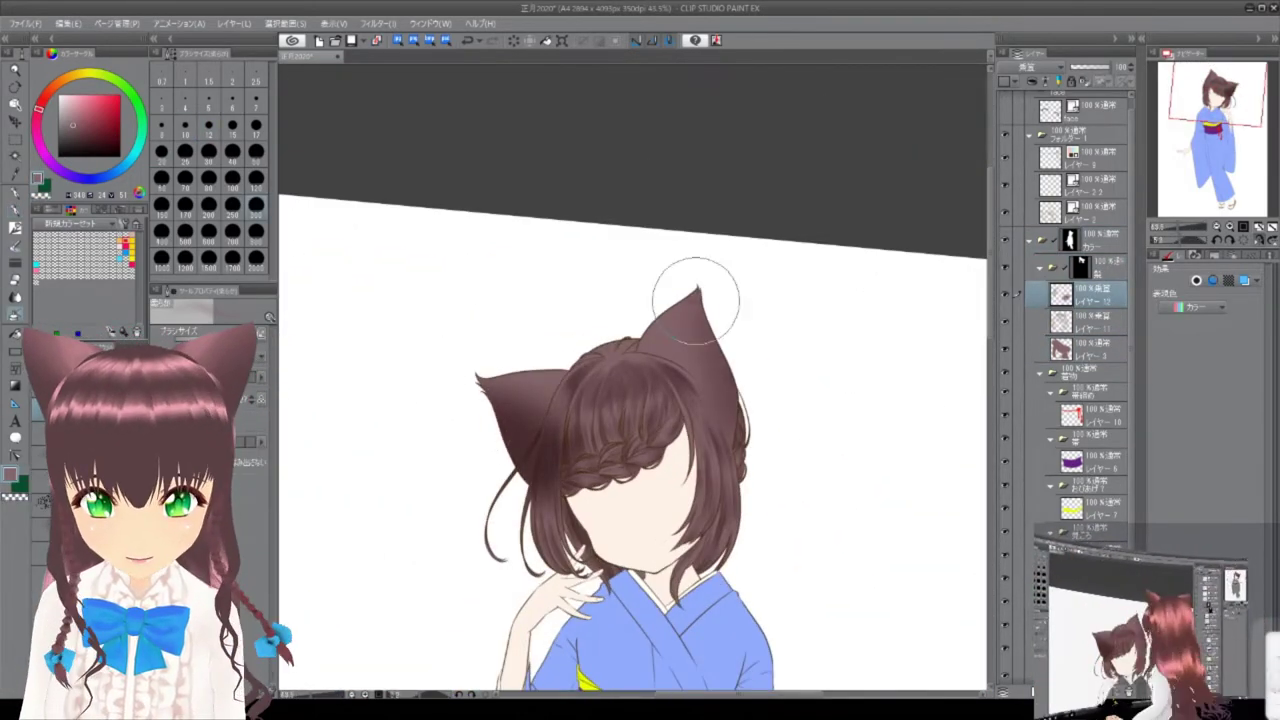
# Erase the airbrushed ear shadow where it spills onto the front hair beside the viewer's-right ear.
pyautogui.scroll(5, 529, 214)
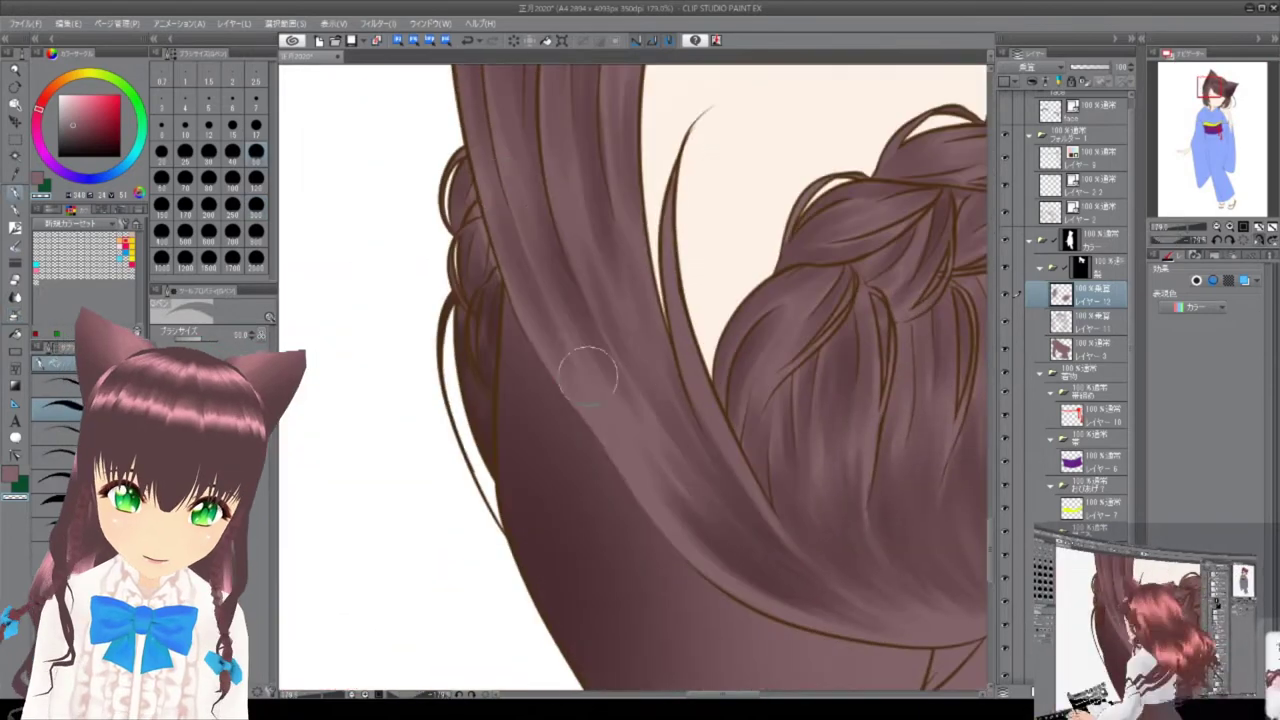
pyautogui.scroll(3, 675, 513)
pyautogui.scroll(-3, 657, 500)
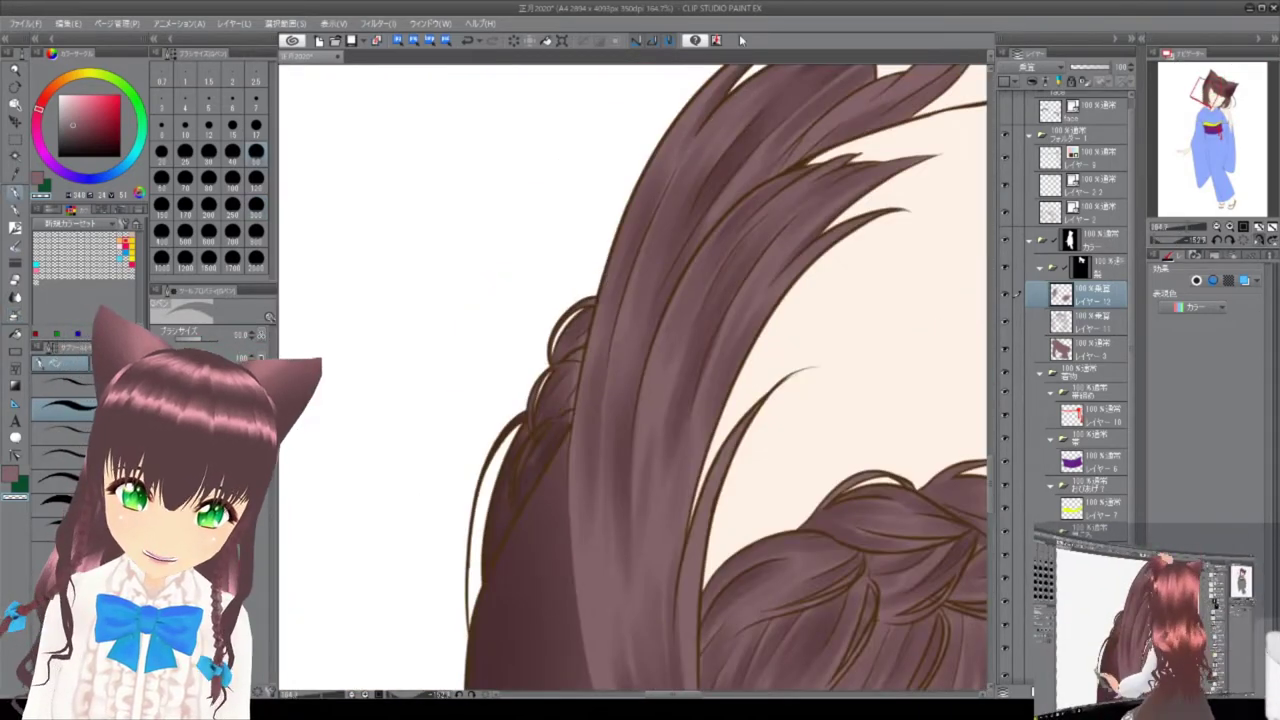
pyautogui.scroll(-1, 566, 506)
pyautogui.scroll(-1, 631, 120)
pyautogui.scroll(1, 737, 280)
# Erase the ear shadow from the viewer's-left side lock and loose strands, and lower the shadow layer's opacity to 44%.
pyautogui.scroll(-3, 620, 185)
pyautogui.scroll(3, 620, 185)
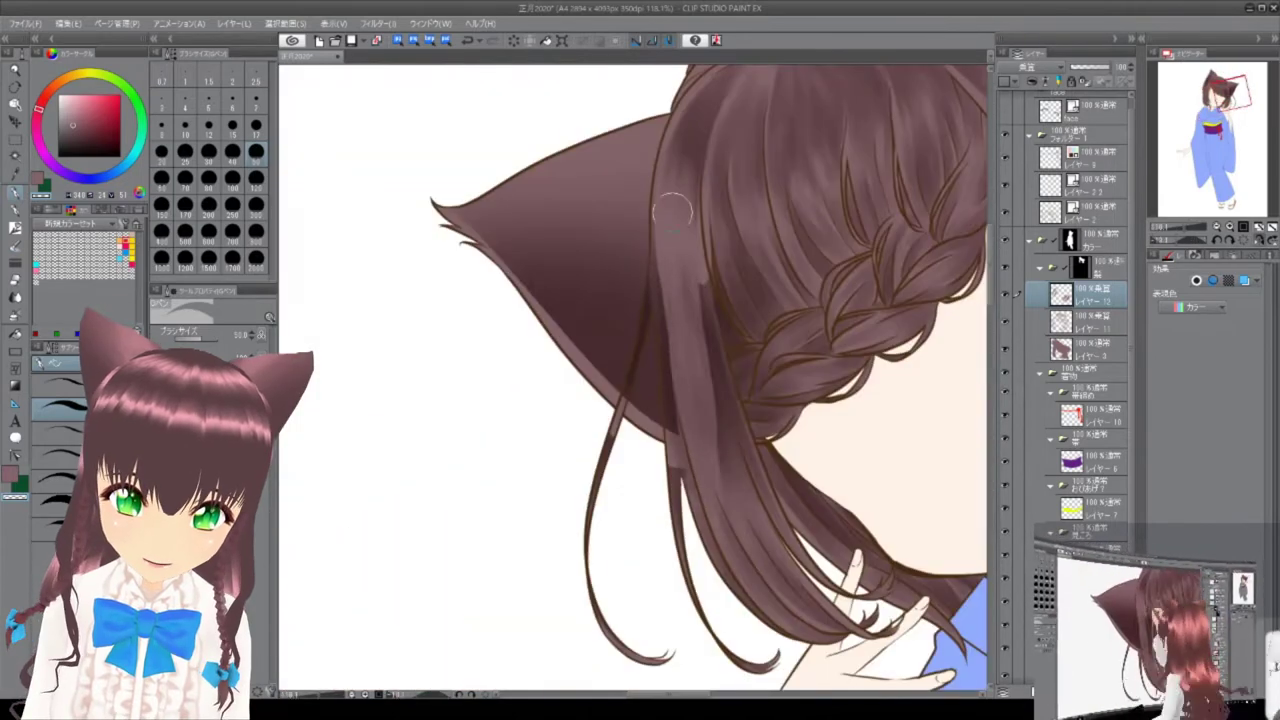
pyautogui.scroll(2, 757, 428)
pyautogui.scroll(3, 757, 428)
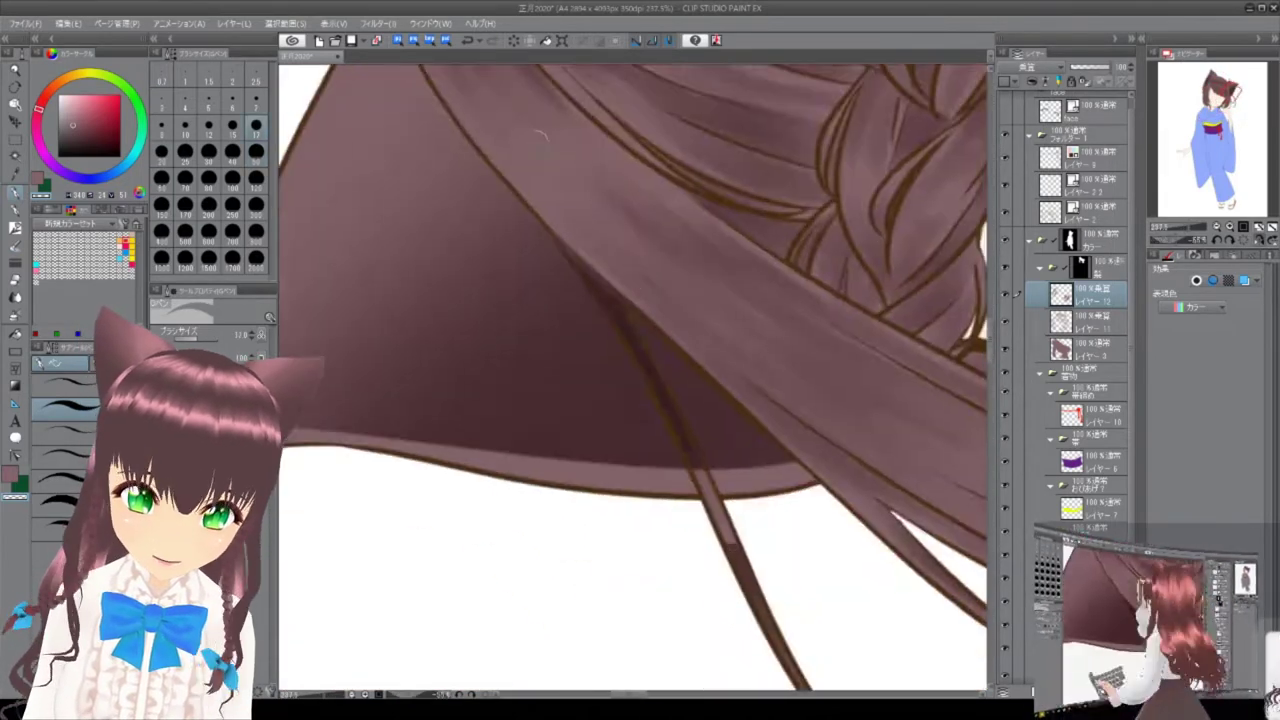
pyautogui.scroll(-2, 729, 517)
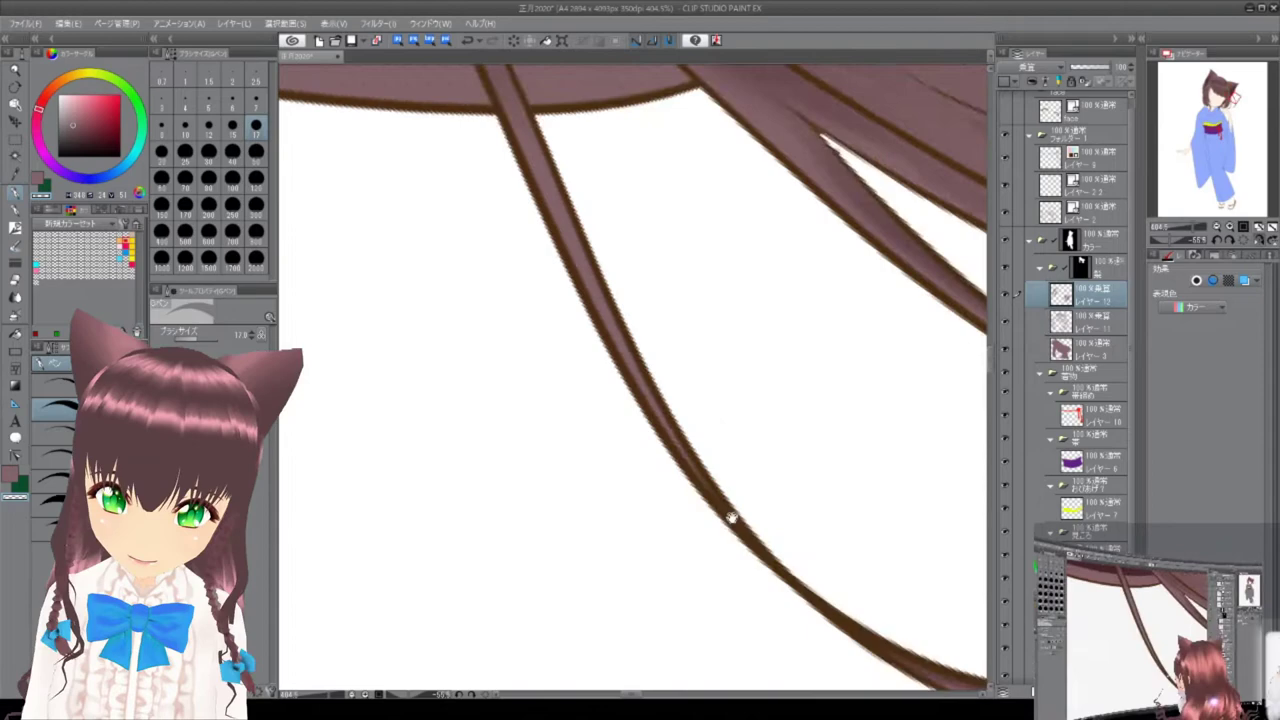
pyautogui.scroll(3, 568, 283)
pyautogui.scroll(-5, 568, 283)
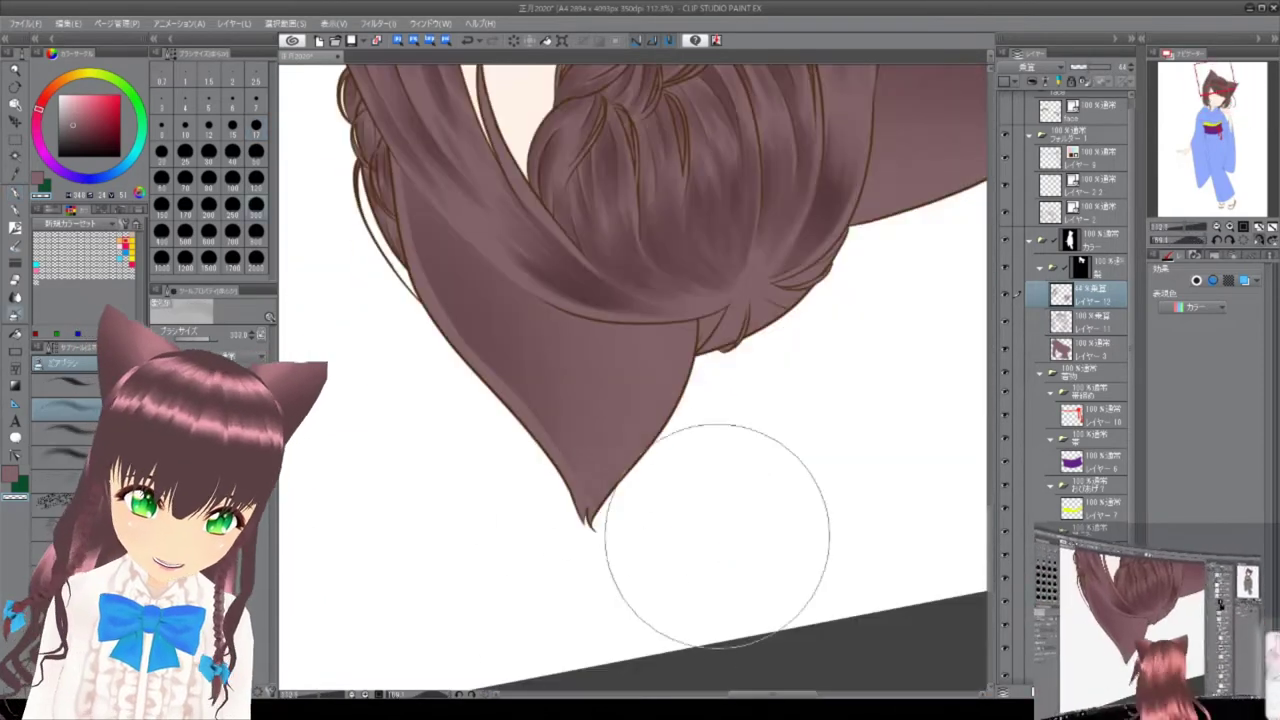
# Add a masked layer above the ear shadow and airbrush a darker brown over the ears behind the front hair.
pyautogui.hotkey('ctrl', 'shift', 'n')
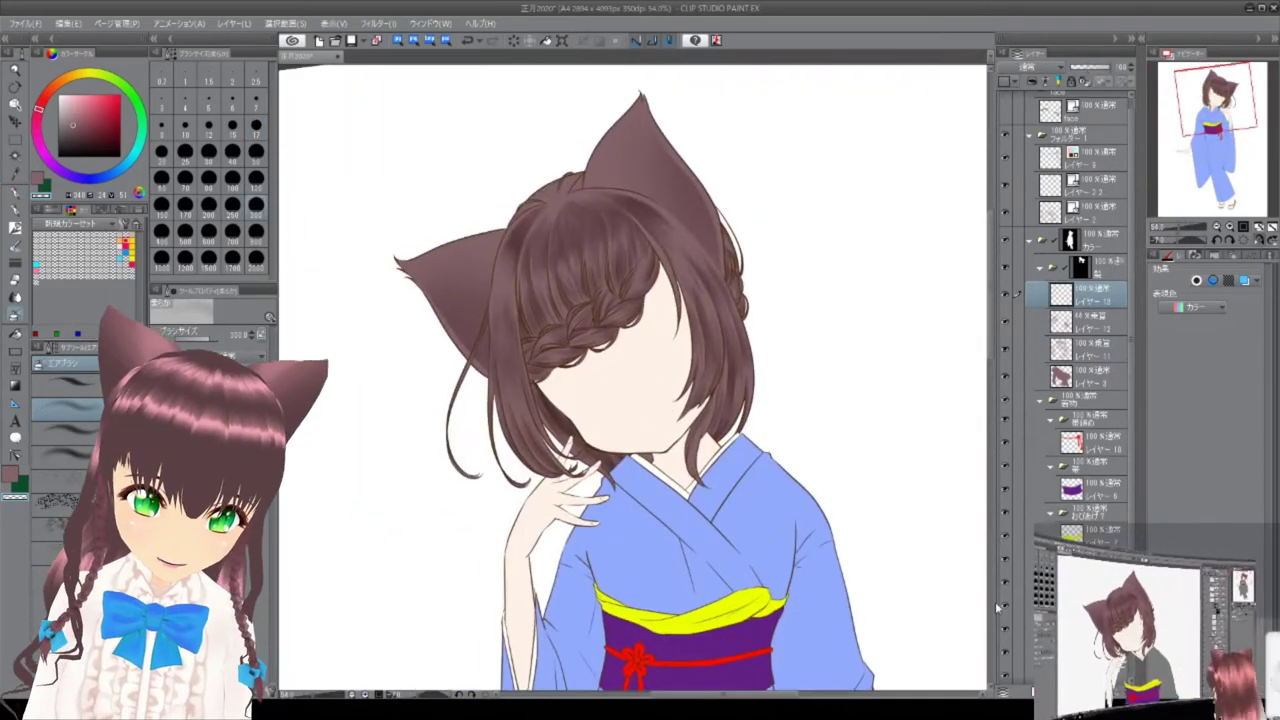
pyautogui.hotkey('ctrl', 'a')
pyautogui.click(1127, 70)
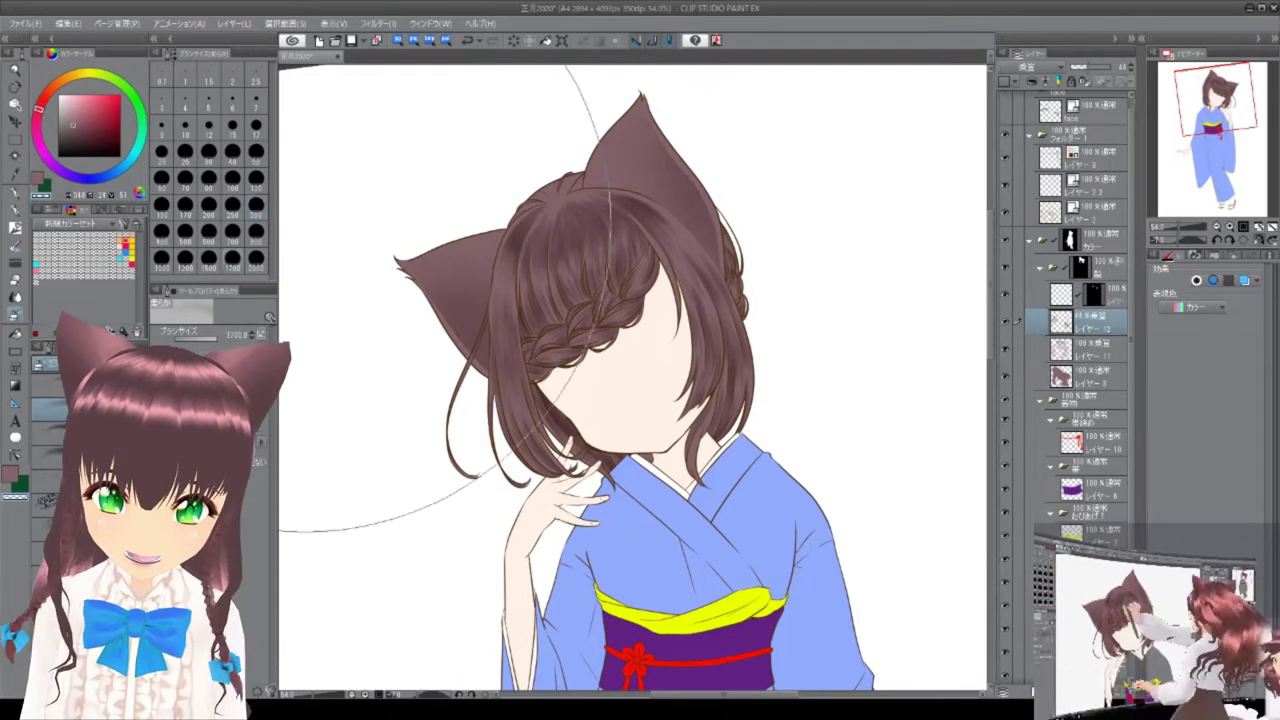
pyautogui.press('b')
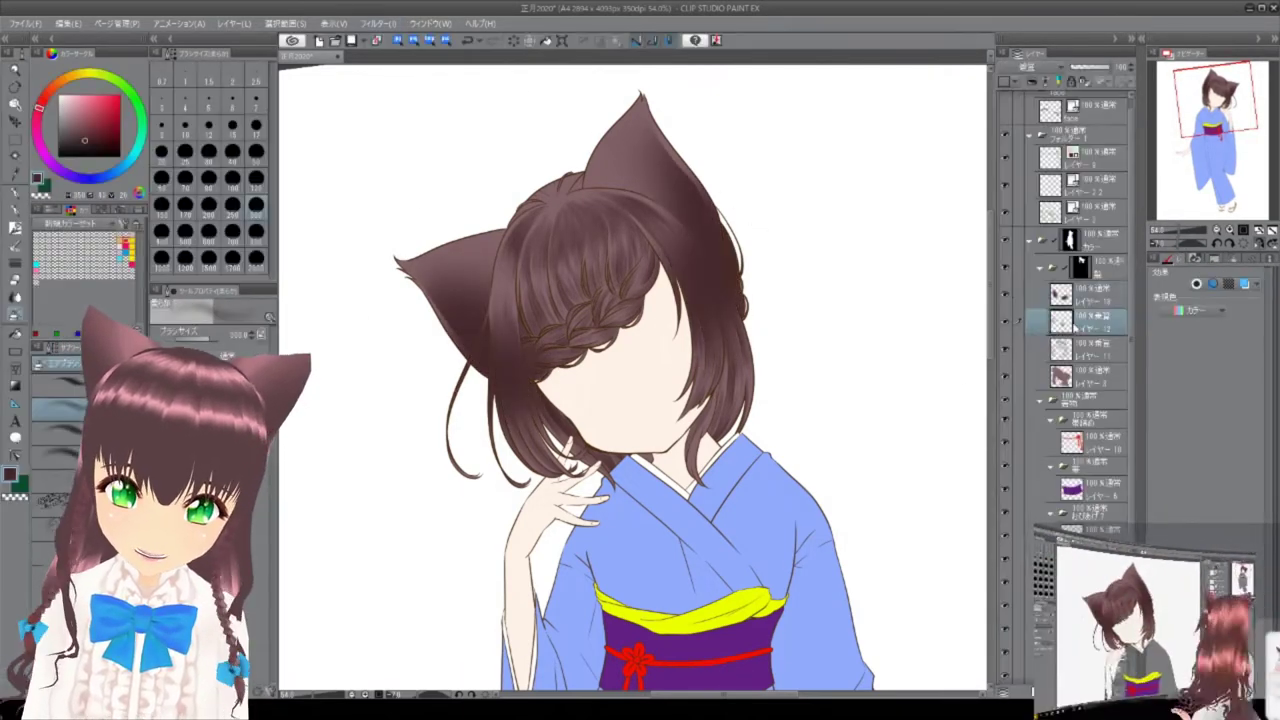
pyautogui.click(1092, 320)
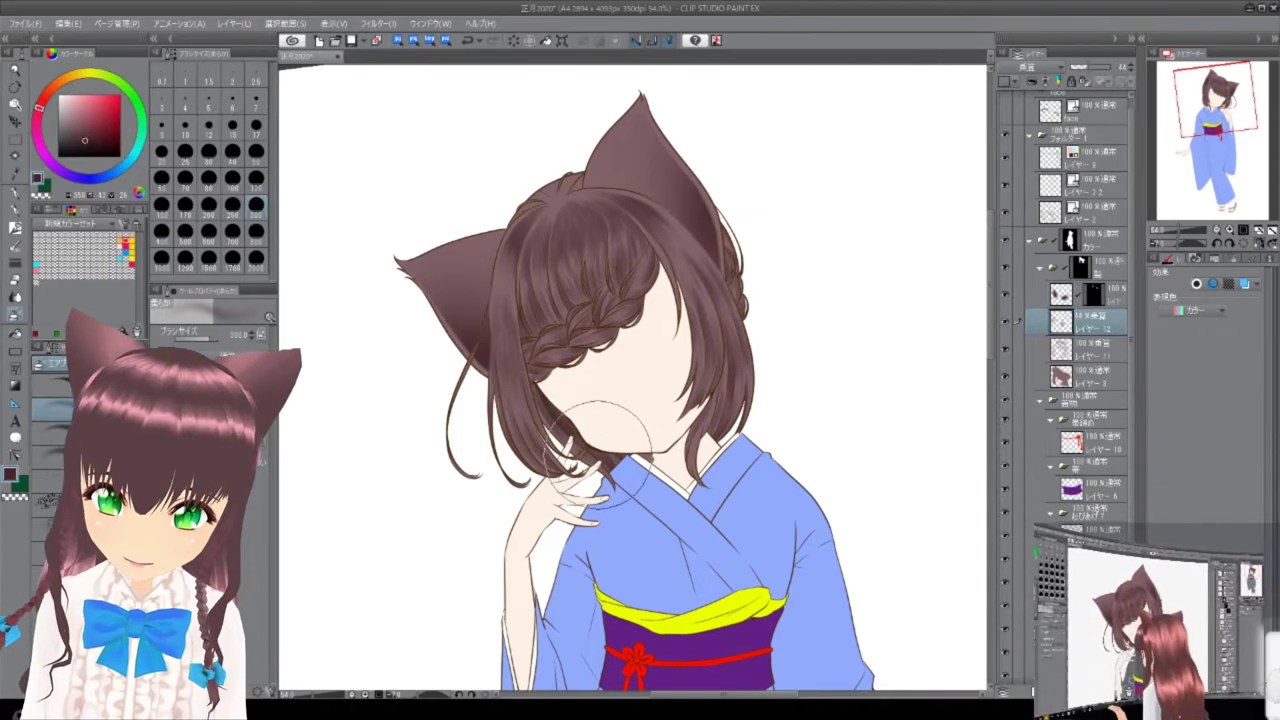
# Add another new layer above the 44% shadow layer and deepen the darkest strands of the side locks on it.
pyautogui.scroll(5, 640, 380)
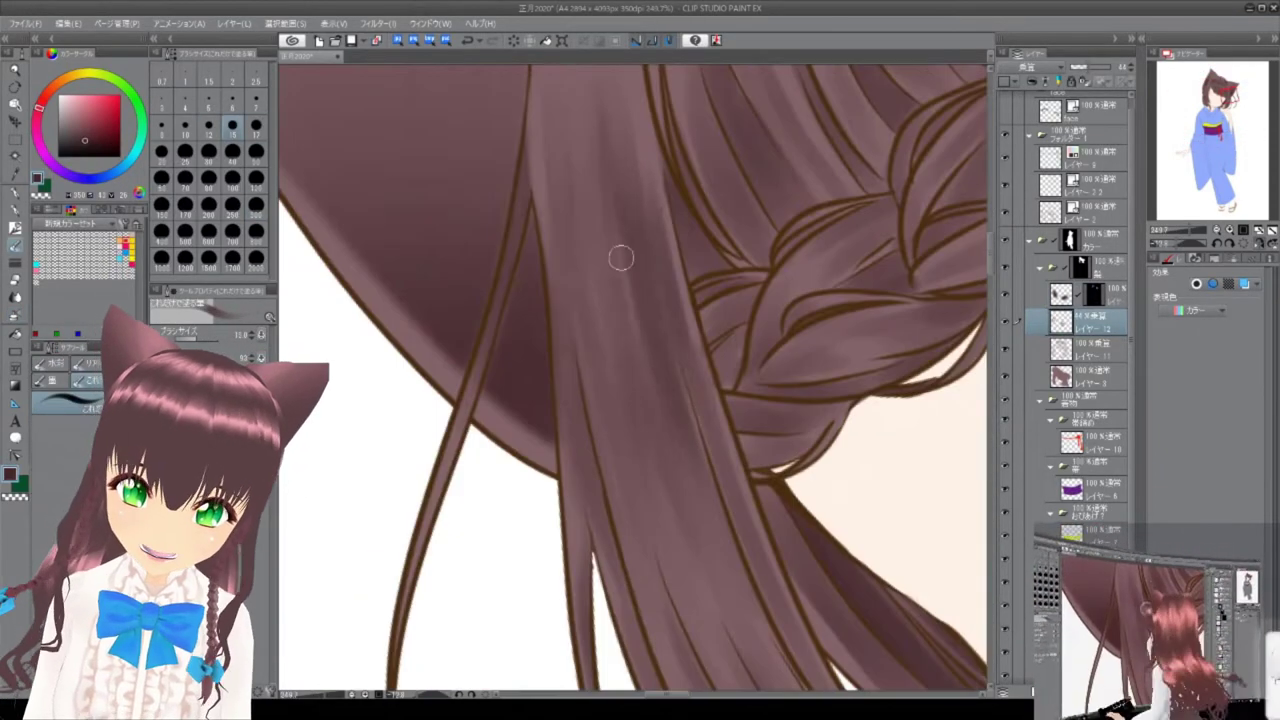
pyautogui.hotkey('ctrl', 'shift', 'n')
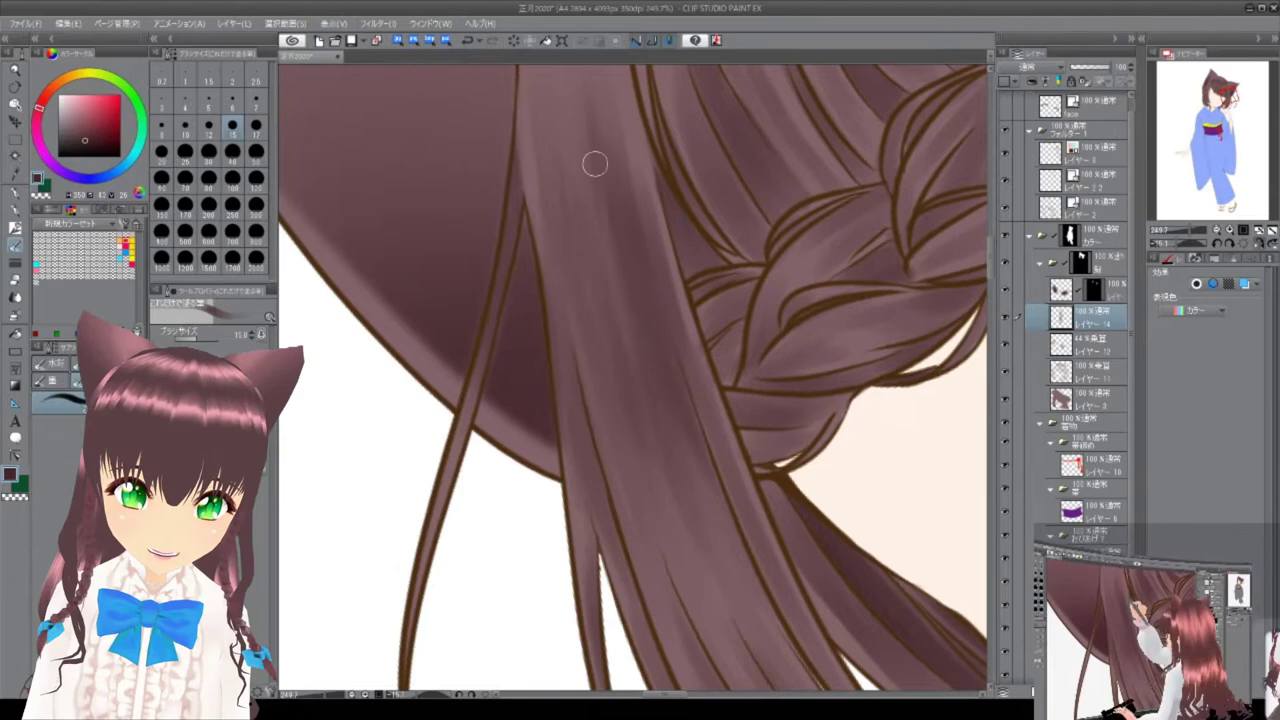
pyautogui.scroll(-10, 575, 180)
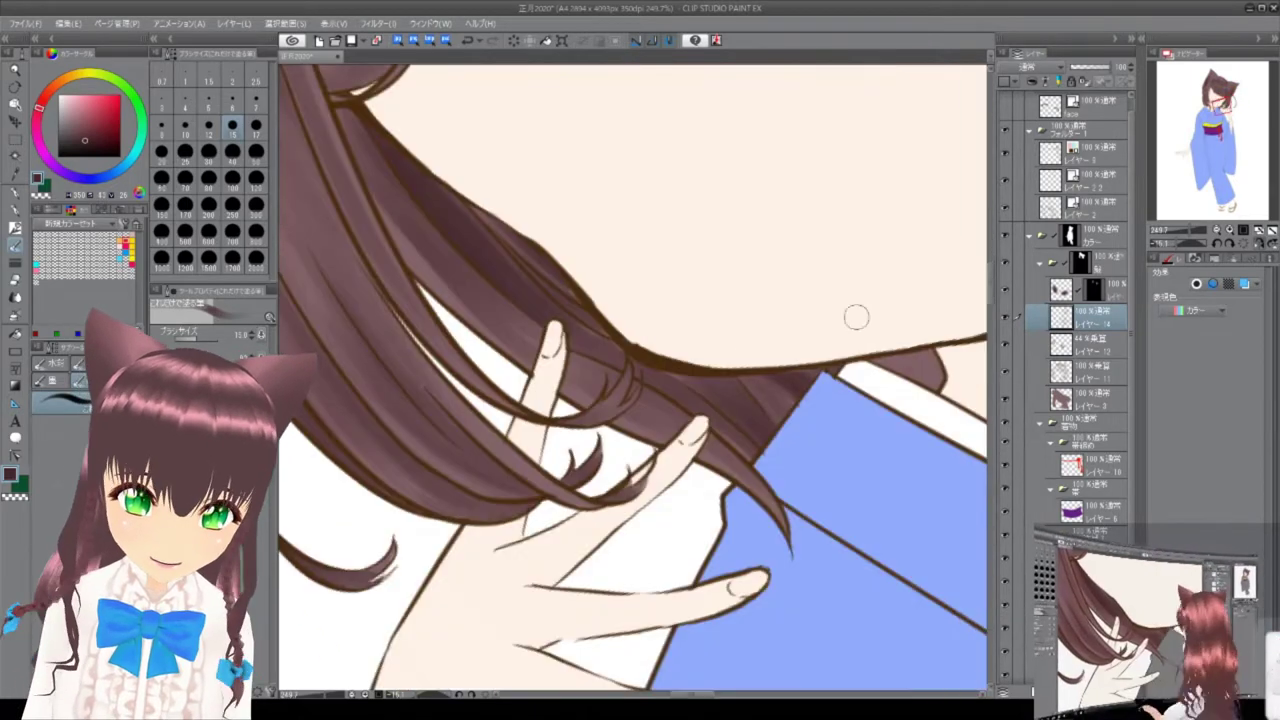
pyautogui.scroll(6, 822, 385)
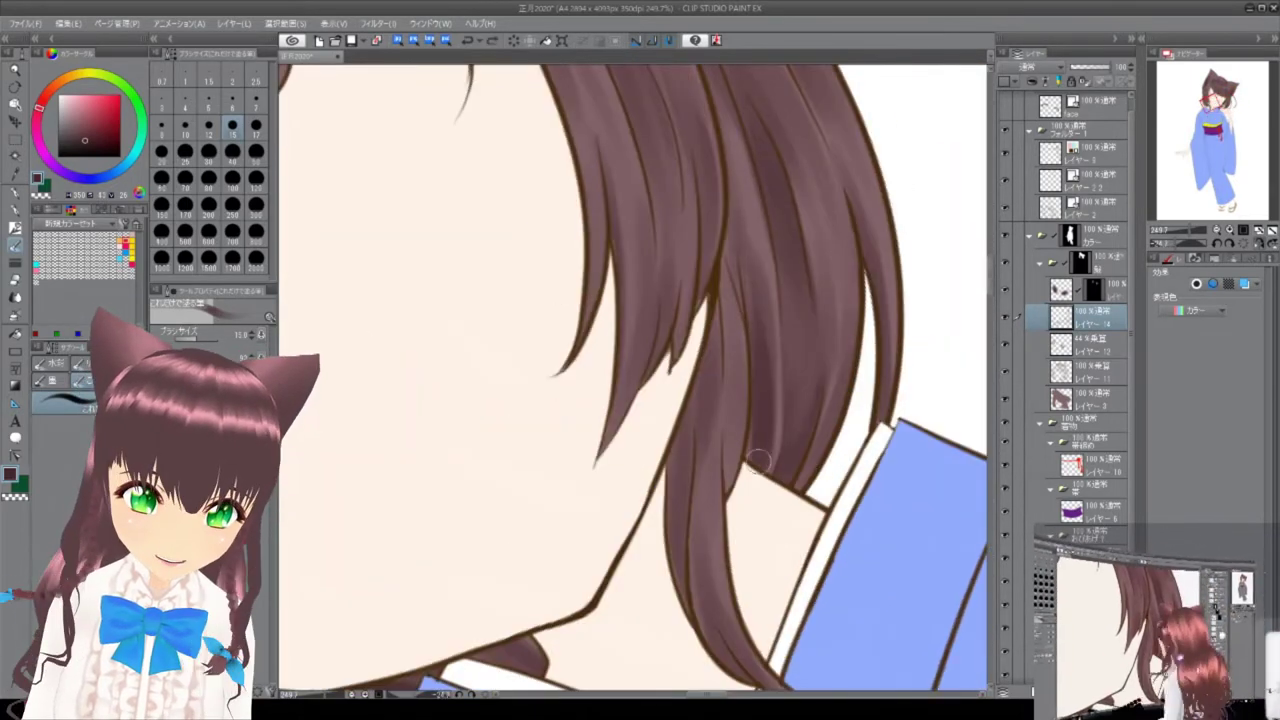
pyautogui.scroll(3, 805, 482)
pyautogui.scroll(5, 748, 100)
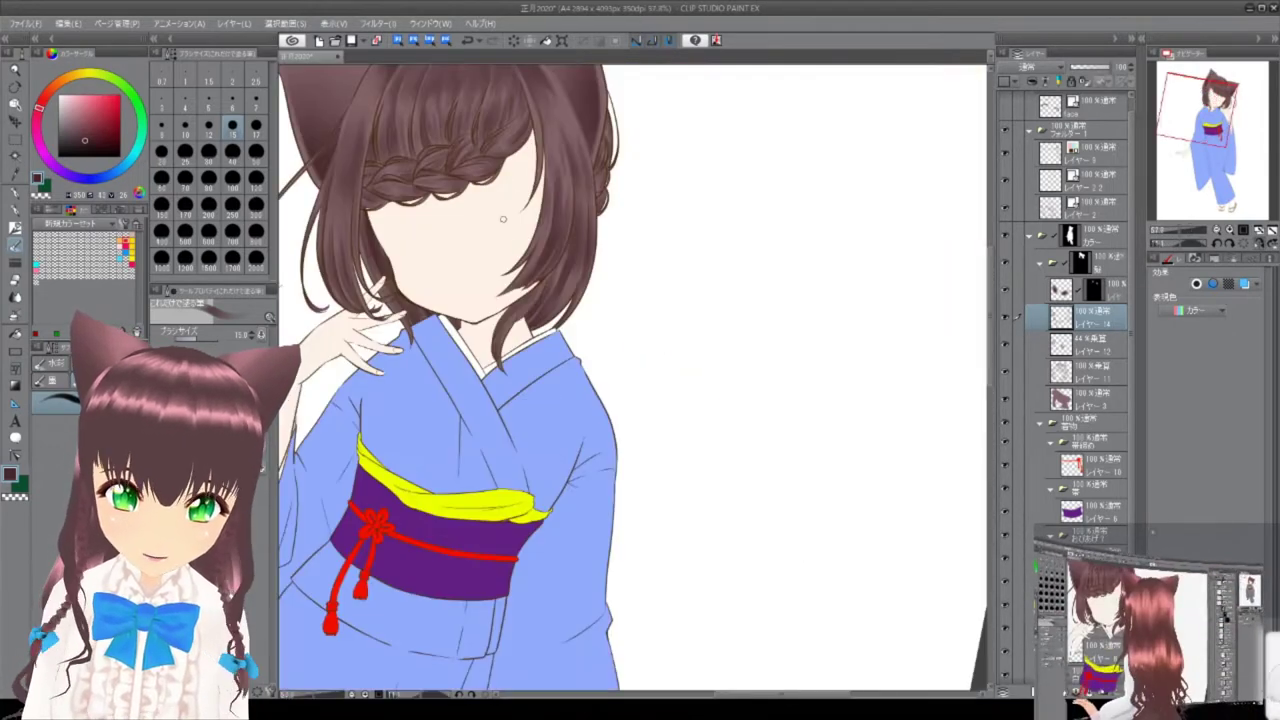
# Deepen the shadows between the strands of the front braid and the side braid beneath the viewer's-right ear on the accent layer.
pyautogui.scroll(2, 505, 312)
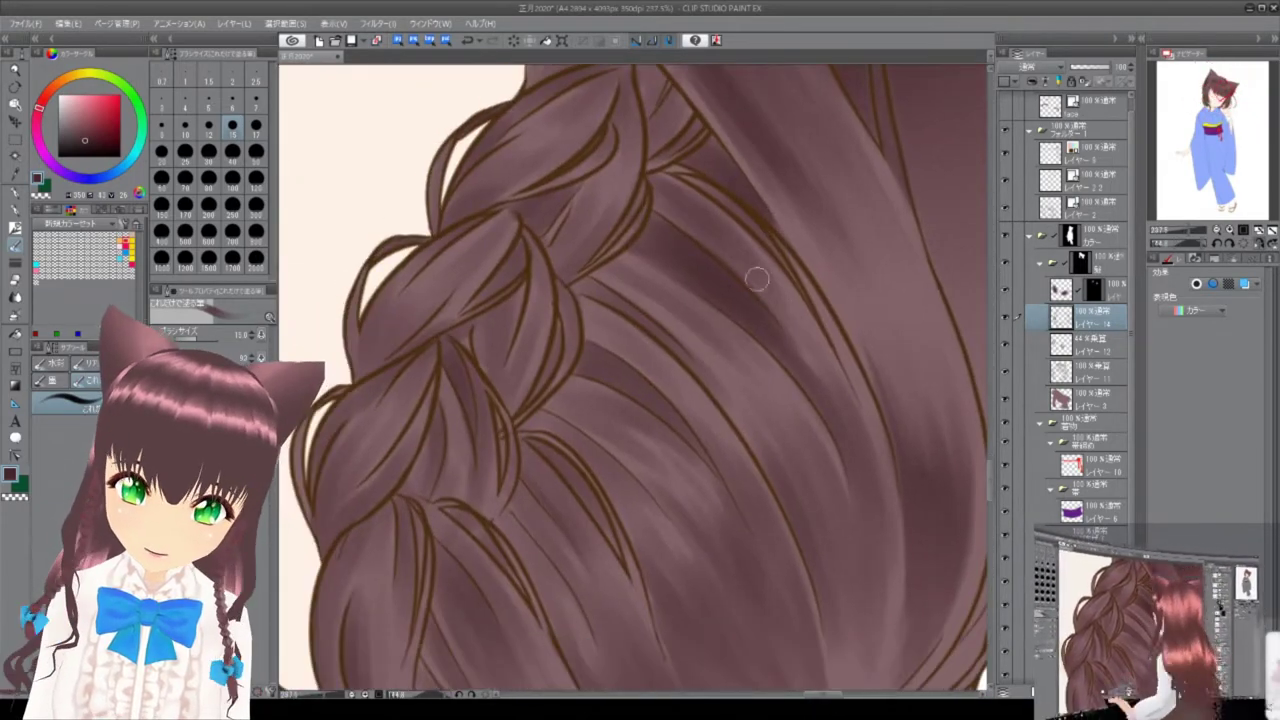
pyautogui.moveTo(709, 424); pyautogui.dragTo(621, 294)
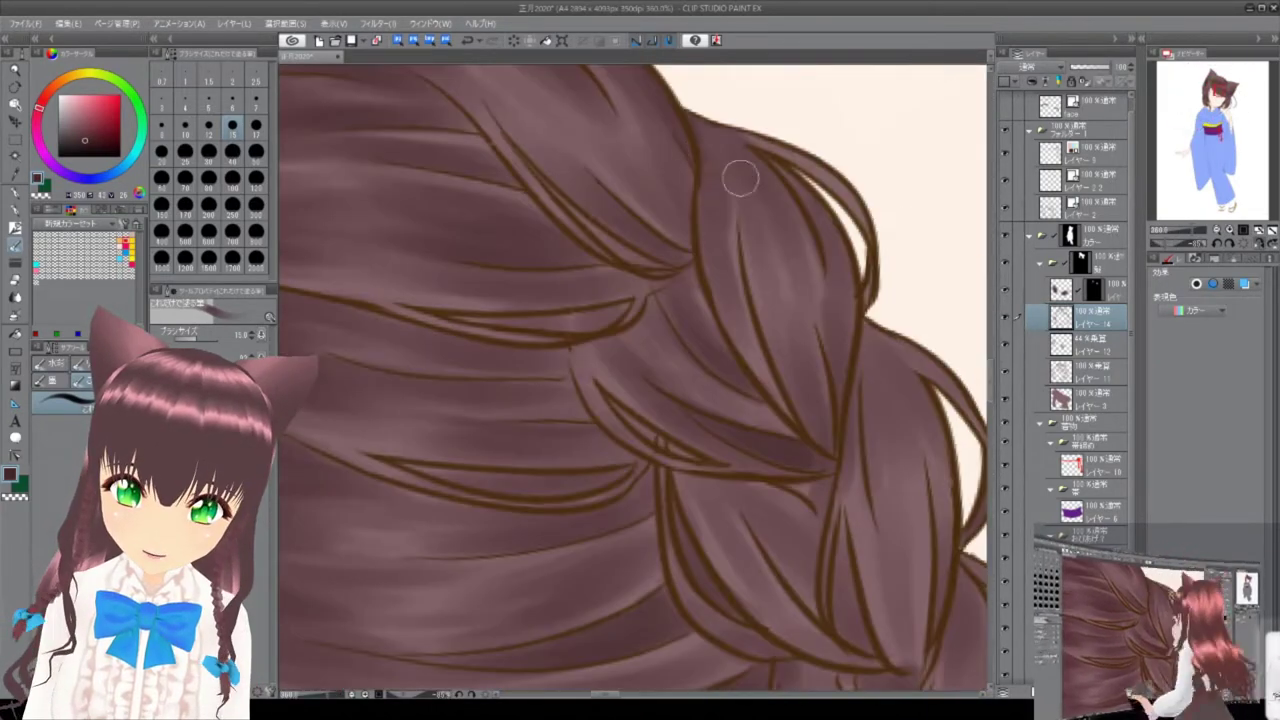
pyautogui.moveTo(740, 178); pyautogui.dragTo(830, 540)
pyautogui.scroll(-8, 763, 263)
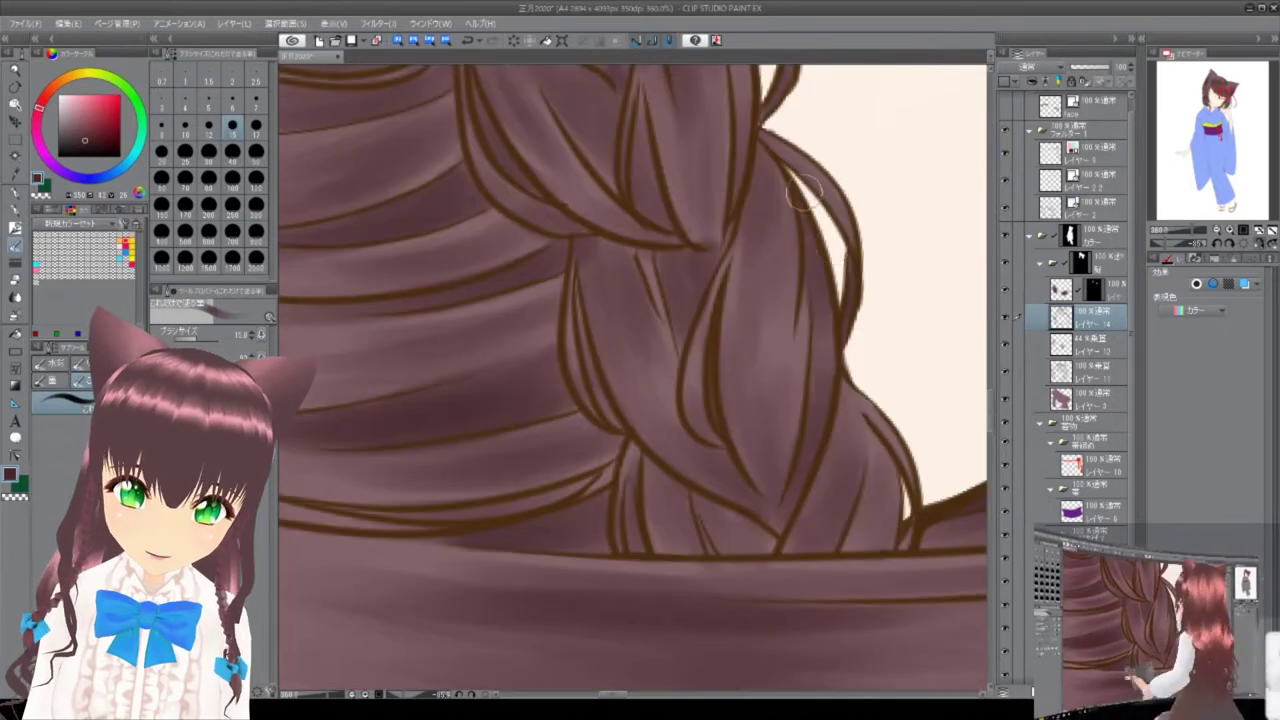
pyautogui.scroll(-2, 931, 434)
pyautogui.scroll(12, 694, 351)
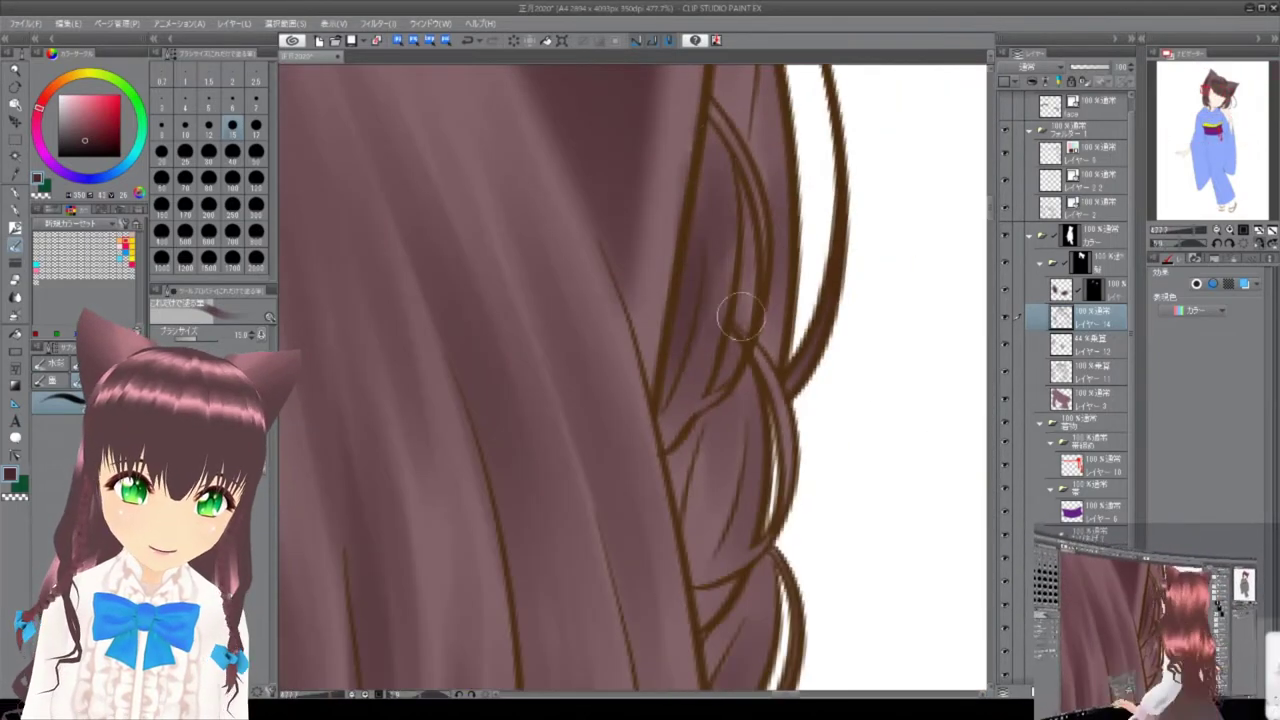
pyautogui.scroll(2, 749, 337)
# Paint a darker shadow at the crown parting and blend it outward along the flow of the bangs.
pyautogui.scroll(-8, 714, 371)
pyautogui.scroll(8, 520, 322)
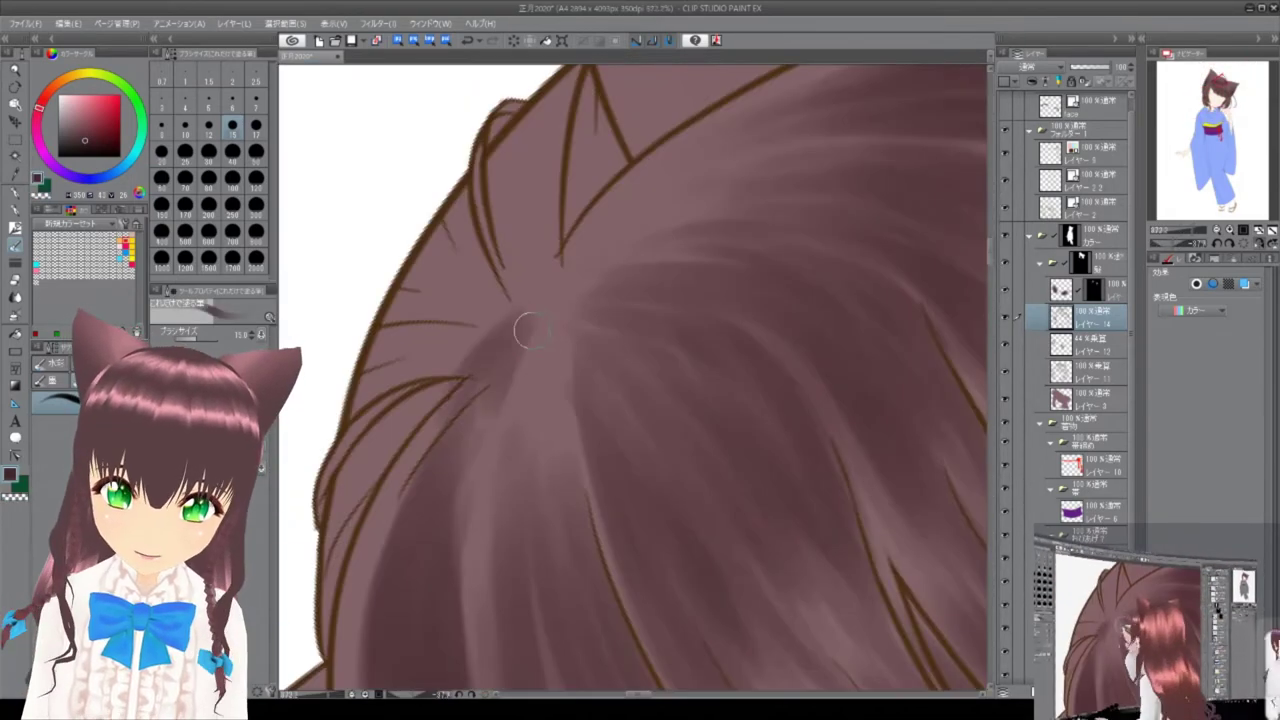
pyautogui.moveTo(520, 322); pyautogui.dragTo(565, 420)
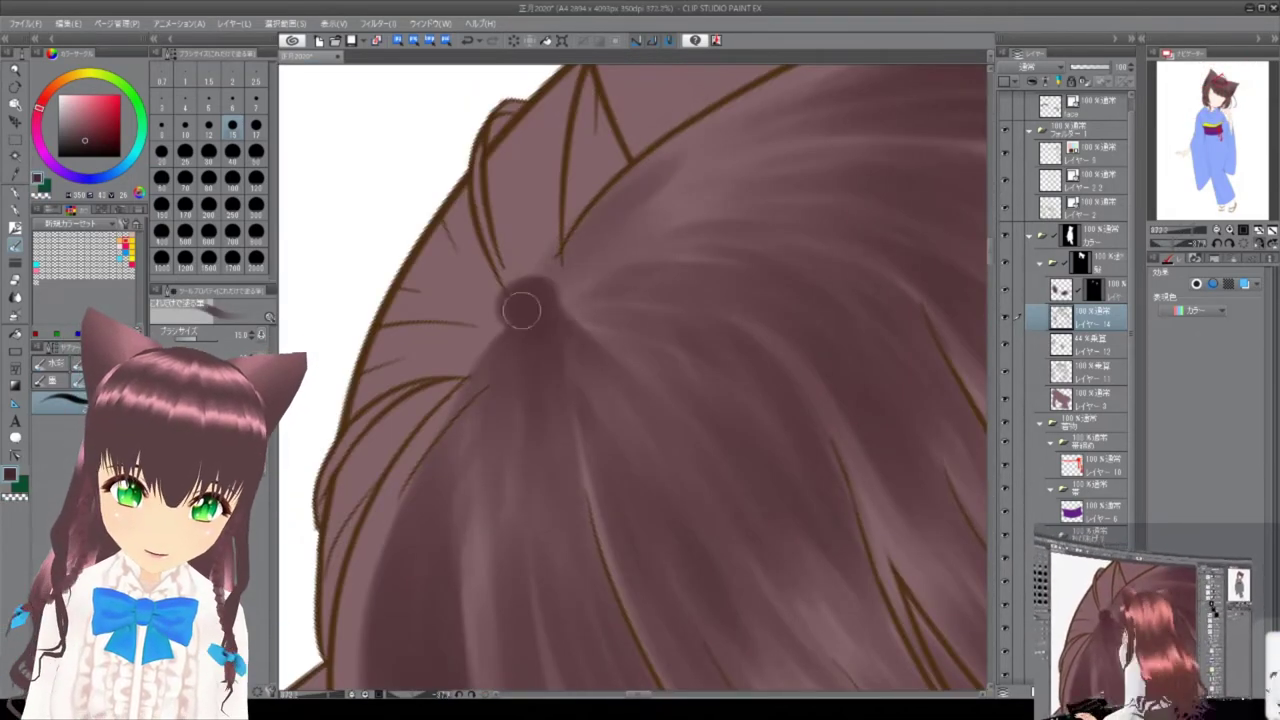
pyautogui.moveTo(540, 295); pyautogui.dragTo(724, 230)
pyautogui.scroll(2, 585, 388)
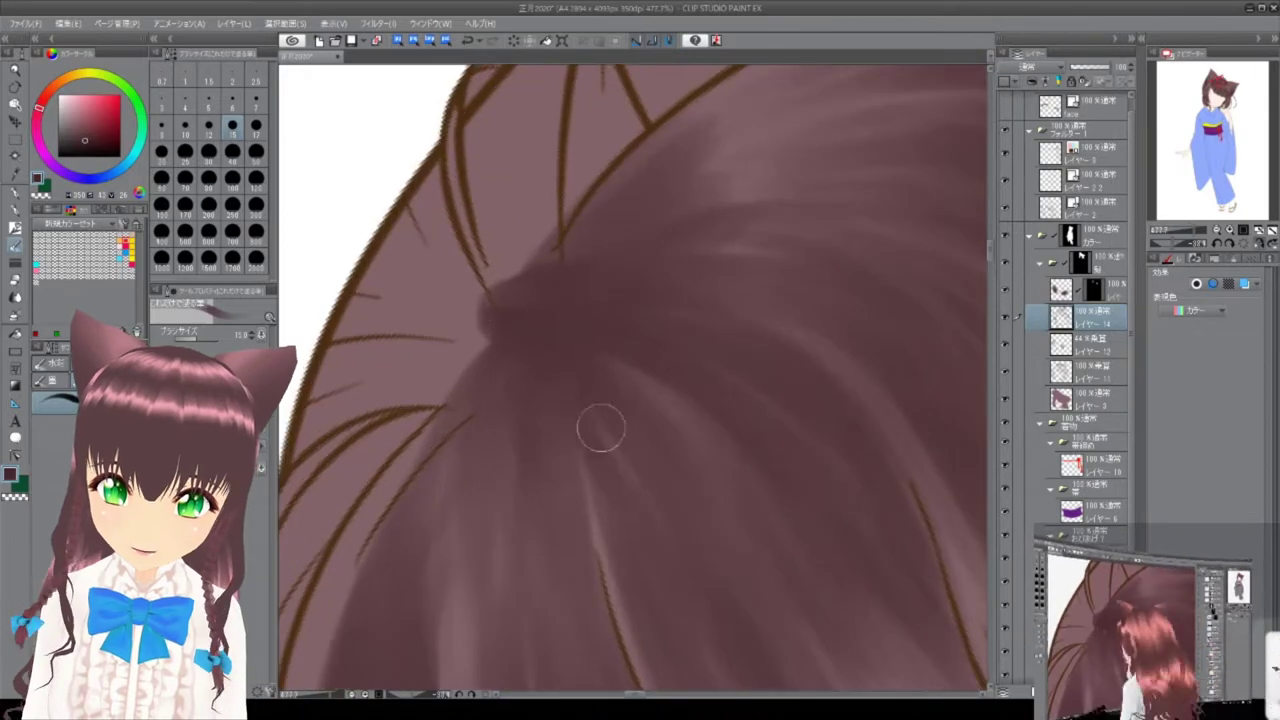
pyautogui.scroll(-5, 794, 414)
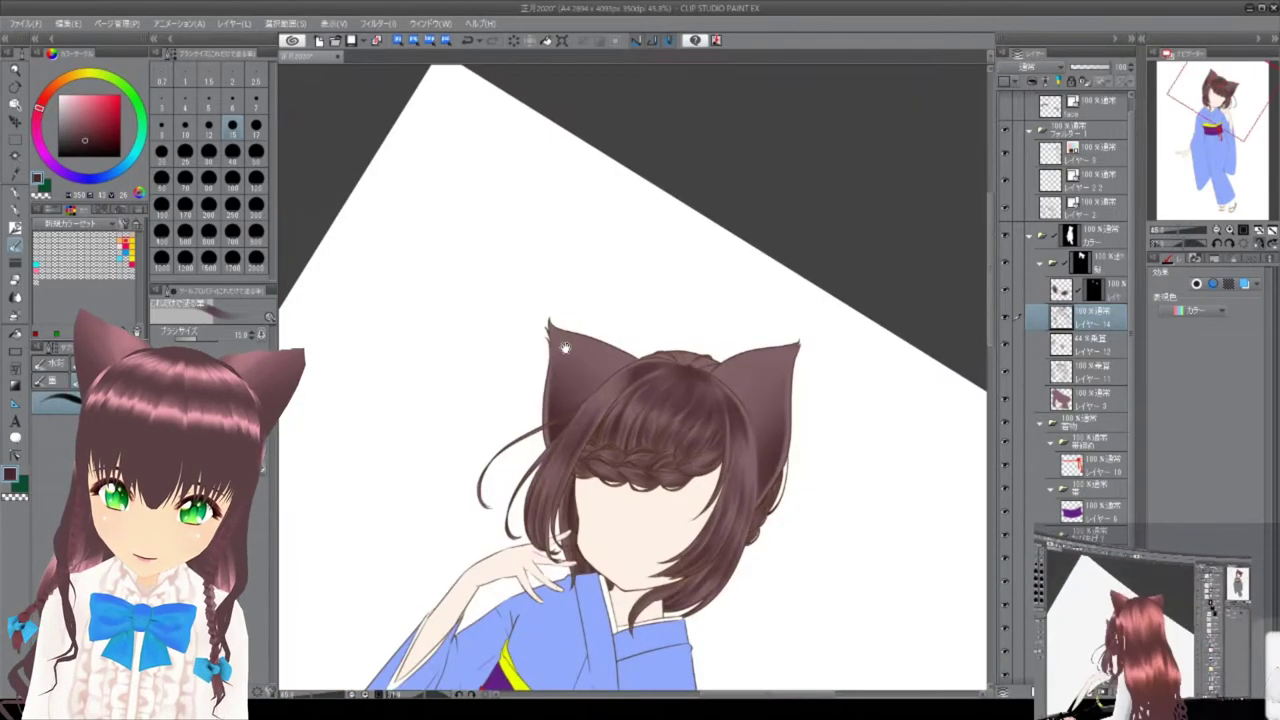
# Shade the short gathered strands behind the crown parting with darker brown toward their roots and overlaps.
pyautogui.press('-')
pyautogui.press('-')
pyautogui.press('-')
pyautogui.scroll(5, 575, 183)
pyautogui.moveTo(575, 183); pyautogui.dragTo(608, 386)
pyautogui.press('^')
pyautogui.press('^')
pyautogui.press('^')
pyautogui.press('^')
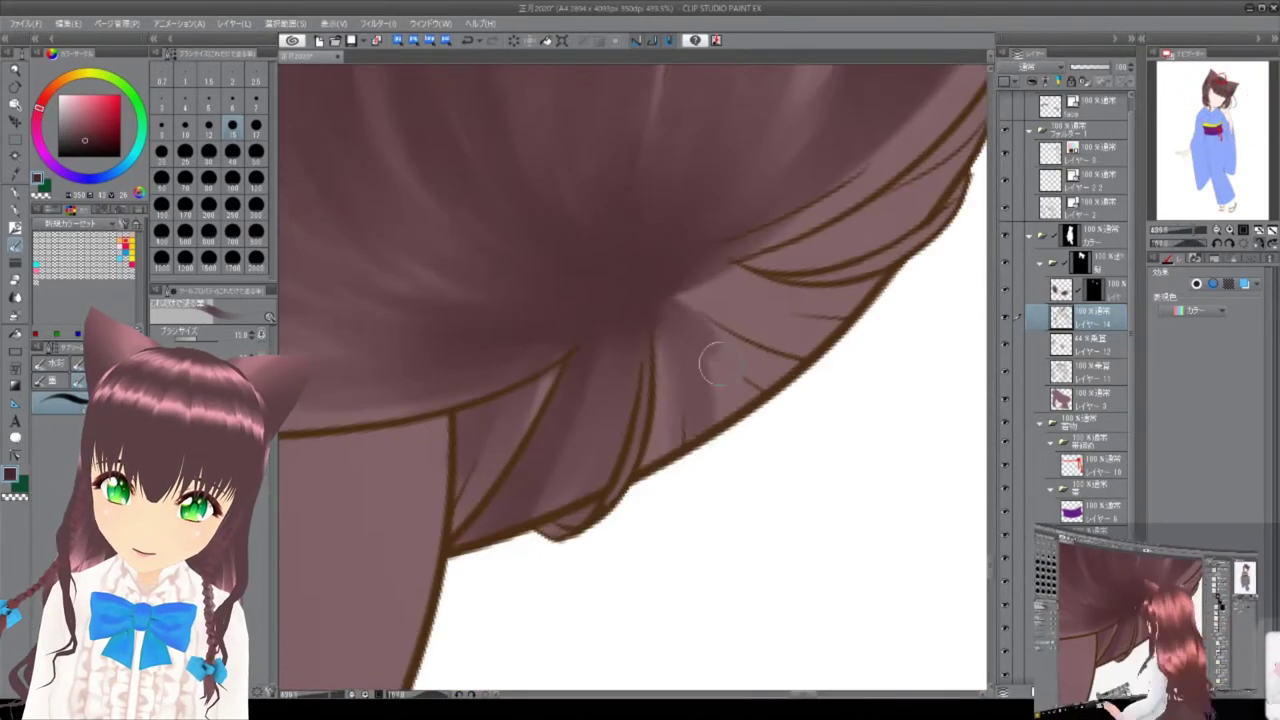
pyautogui.press('^')
pyautogui.press('^')
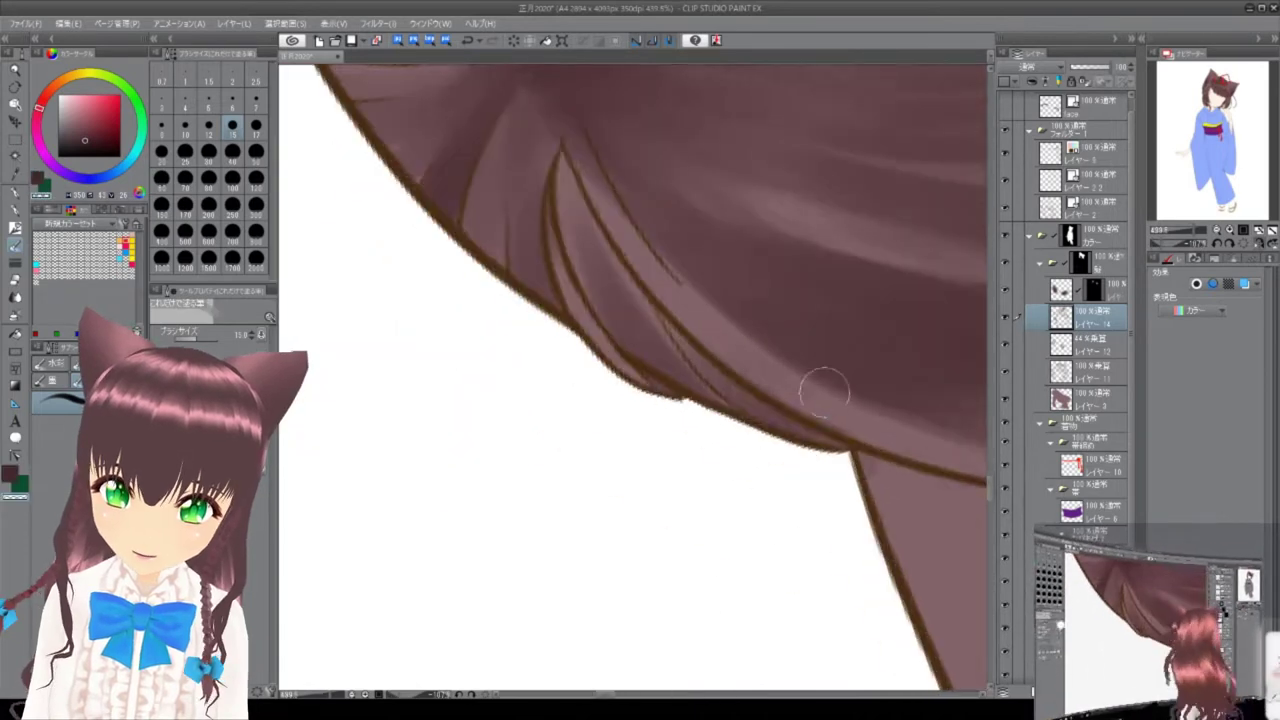
# Add a layer in Add (Glow) mode above the hair shading and paint soft pinkish highlights across the bangs.
pyautogui.press('@')
pyautogui.scroll(-5, 826, 386)
pyautogui.scroll(5, 297, 211)
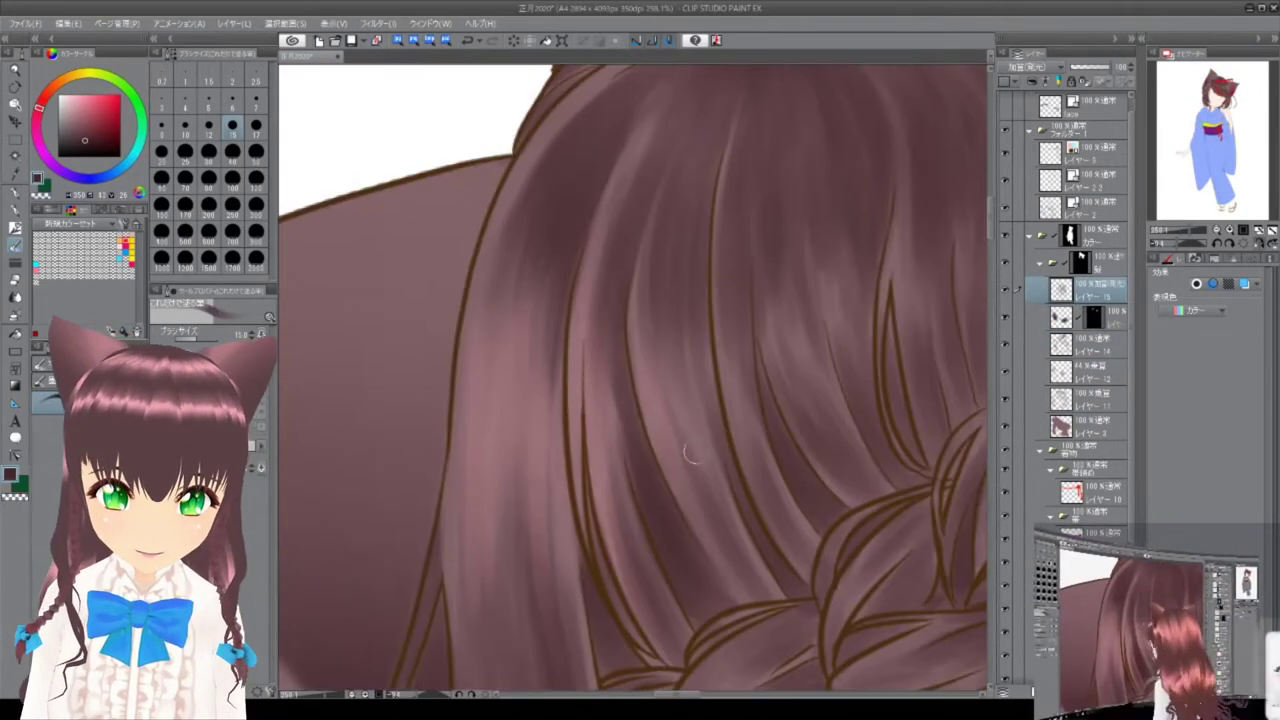
pyautogui.moveTo(688, 453)
pyautogui.mouseDown()
pyautogui.moveTo(634, 163)
pyautogui.moveTo(684, 437)
pyautogui.mouseUp()
pyautogui.scroll(-5, 866, 197)
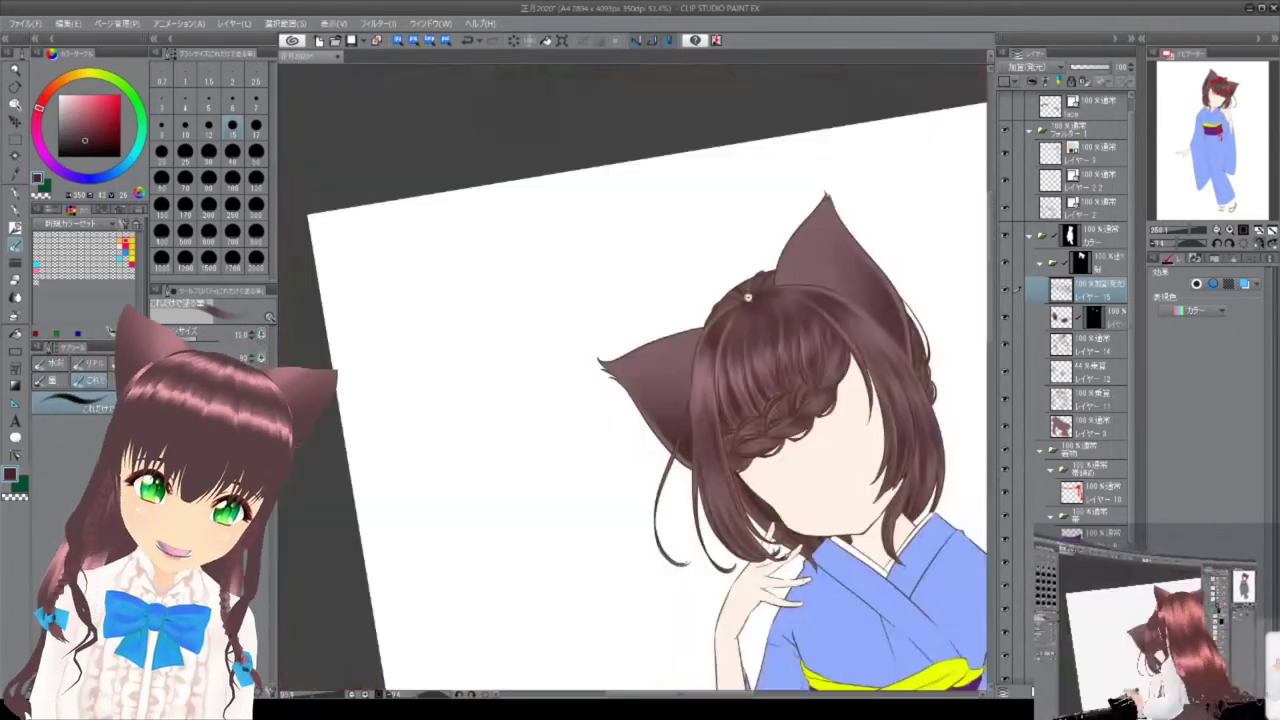
pyautogui.scroll(4, 669, 221)
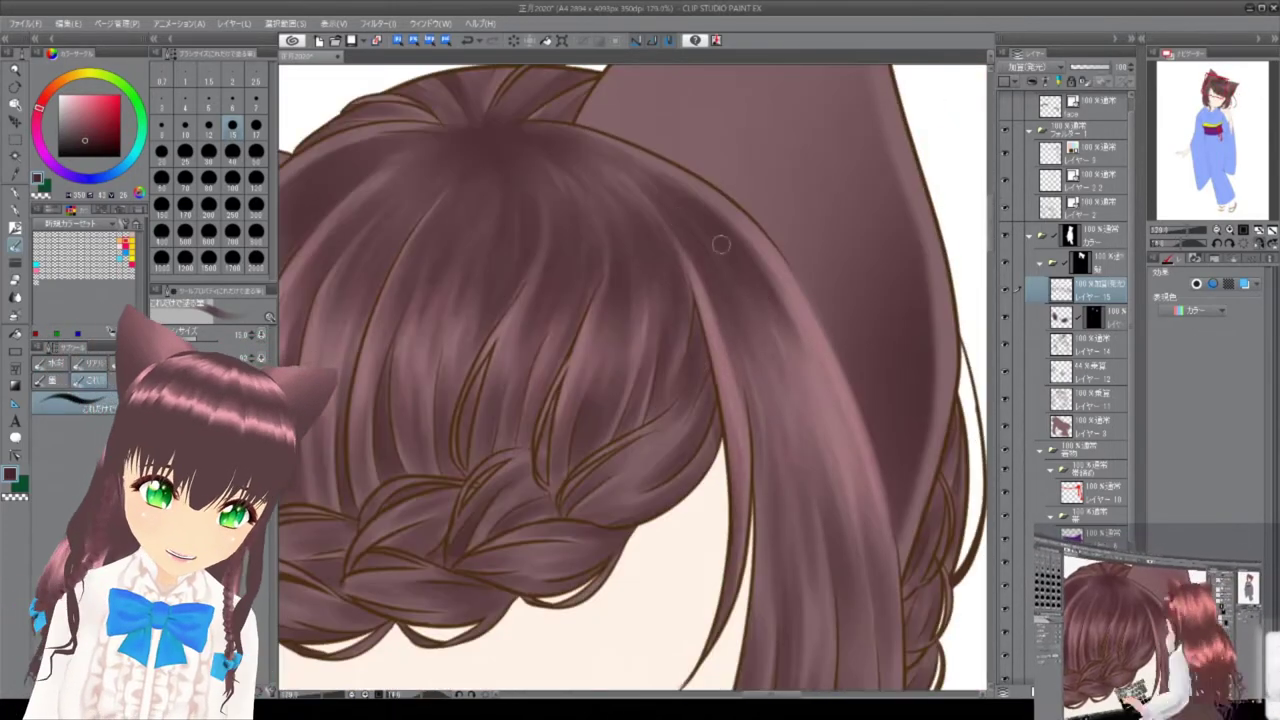
# Paint glow highlights along the side locks and the strands of the front braid on the Add (Glow) layer.
pyautogui.scroll(-2, 814, 350)
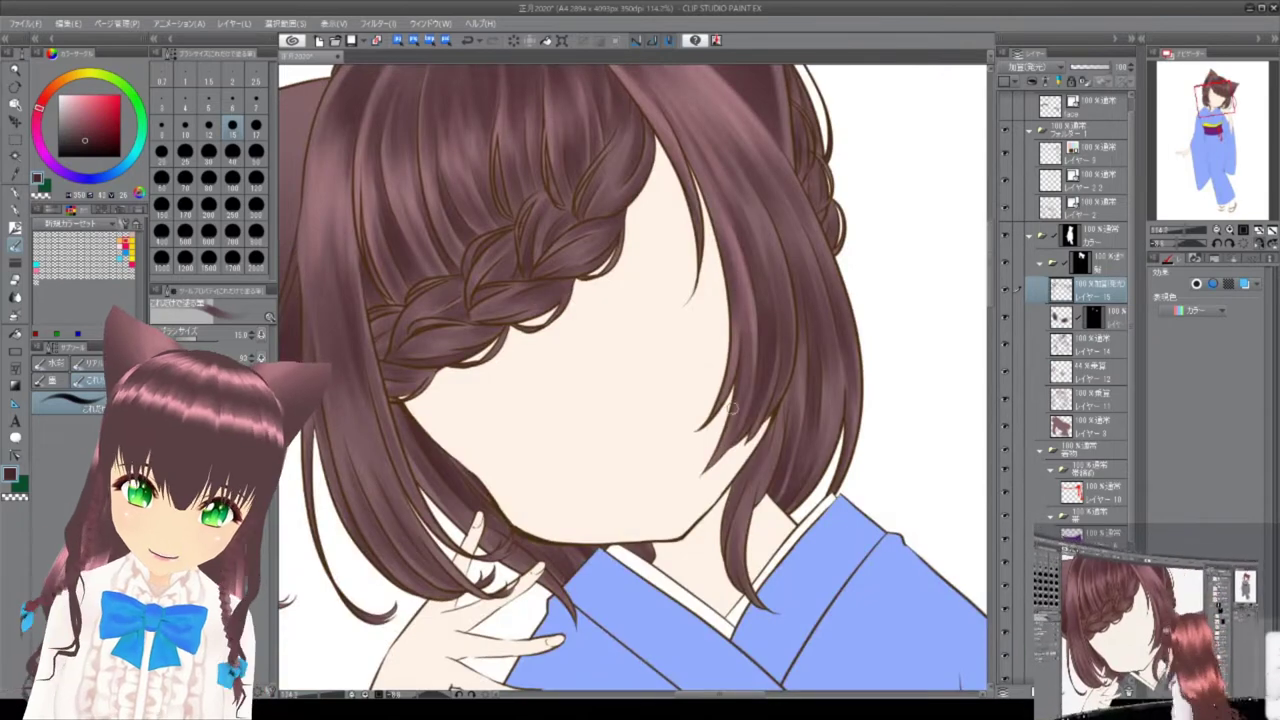
pyautogui.scroll(2, 838, 284)
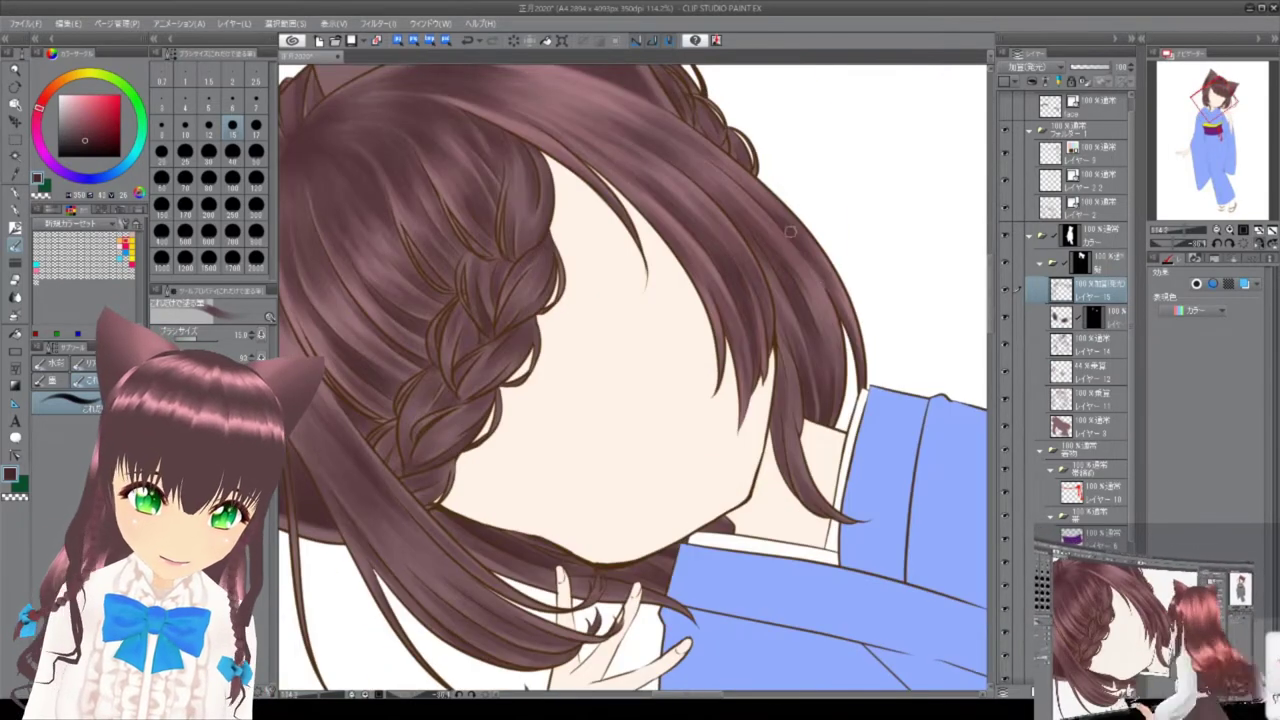
pyautogui.scroll(2, 811, 344)
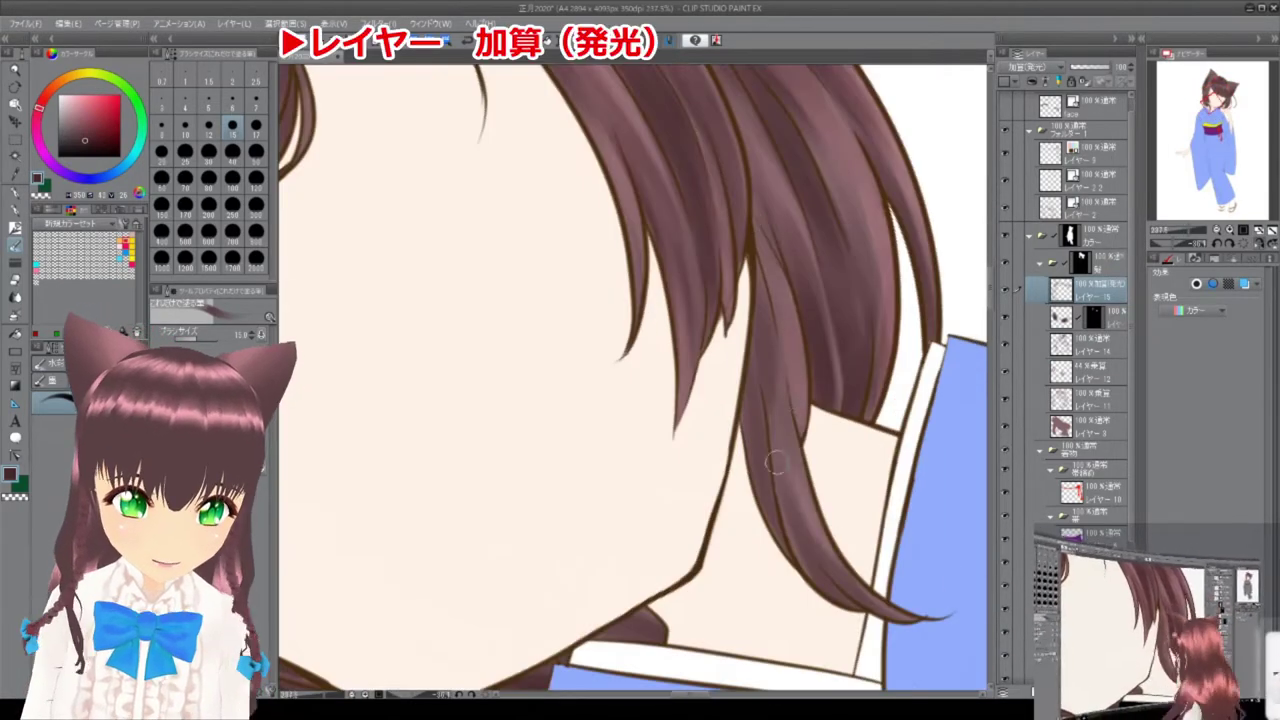
pyautogui.scroll(3, 763, 326)
pyautogui.scroll(2, 835, 236)
pyautogui.moveTo(664, 500); pyautogui.dragTo(824, 490)
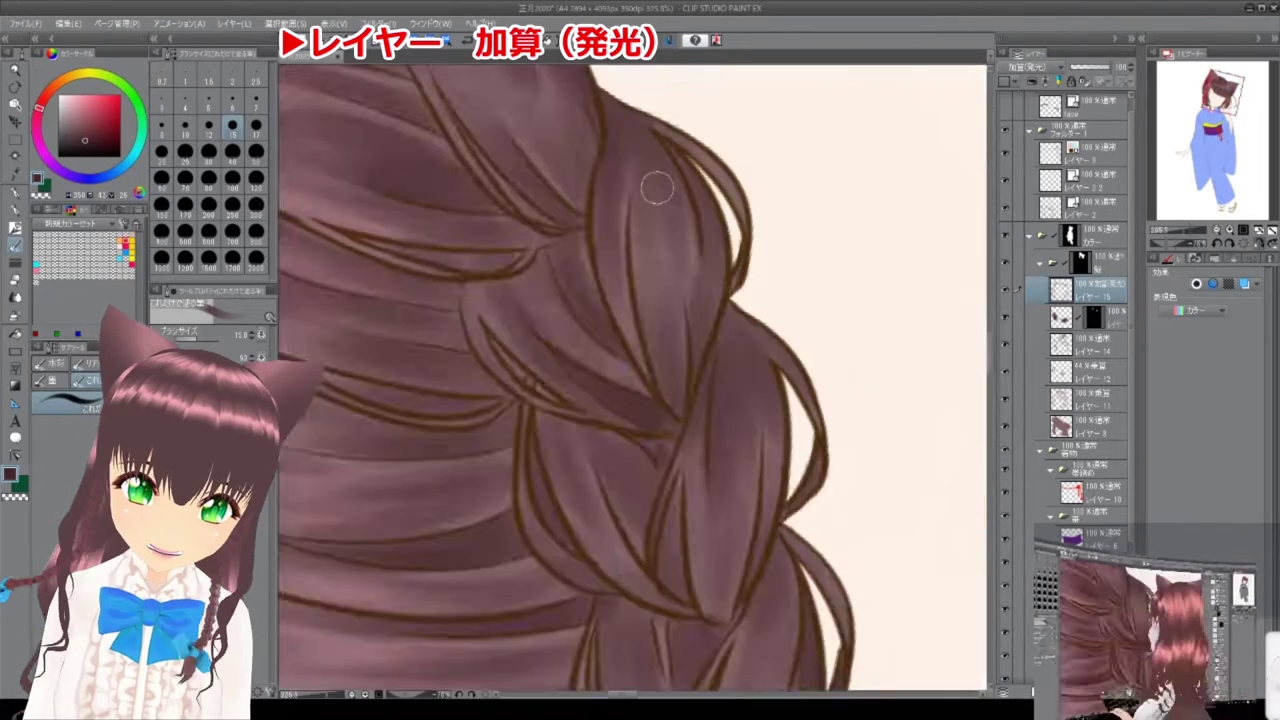
pyautogui.scroll(2, 731, 213)
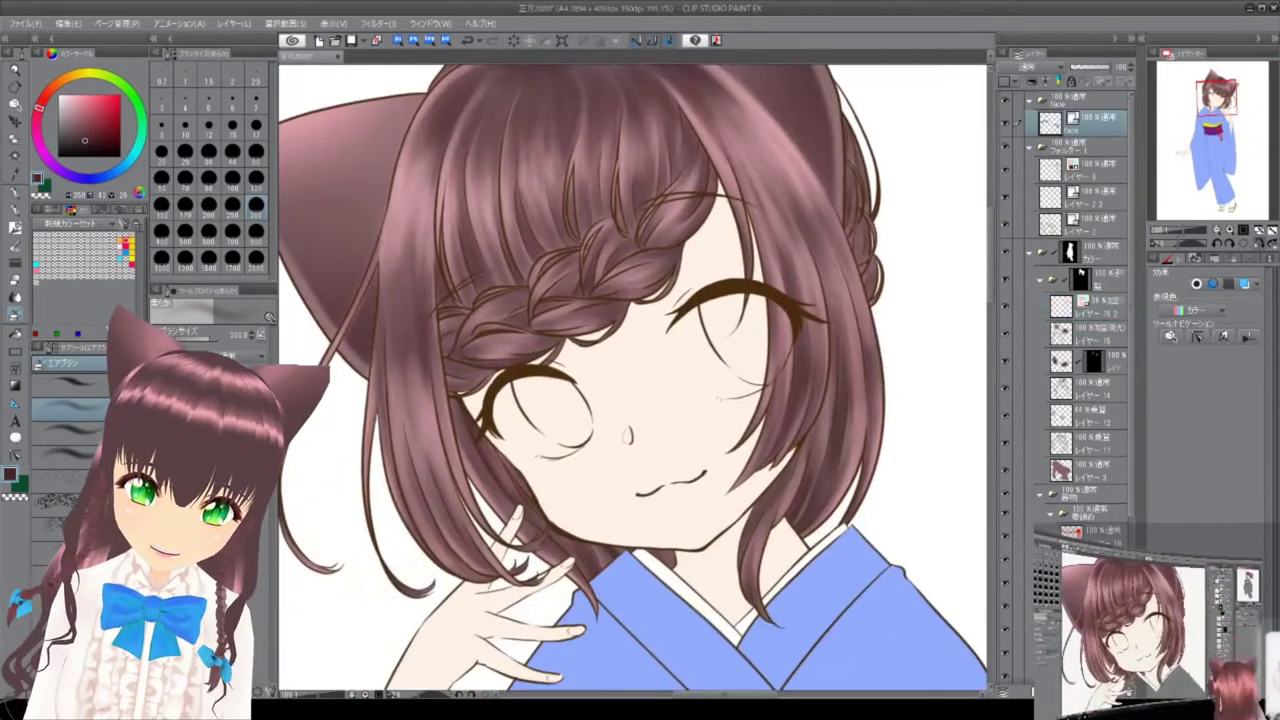
# Add a layer named まゆ in the face folder and fill in the eyebrow shapes with the brown hair colour.
pyautogui.click(1063, 117)
pyautogui.hotkey('ctrl', 'shift', 'n')
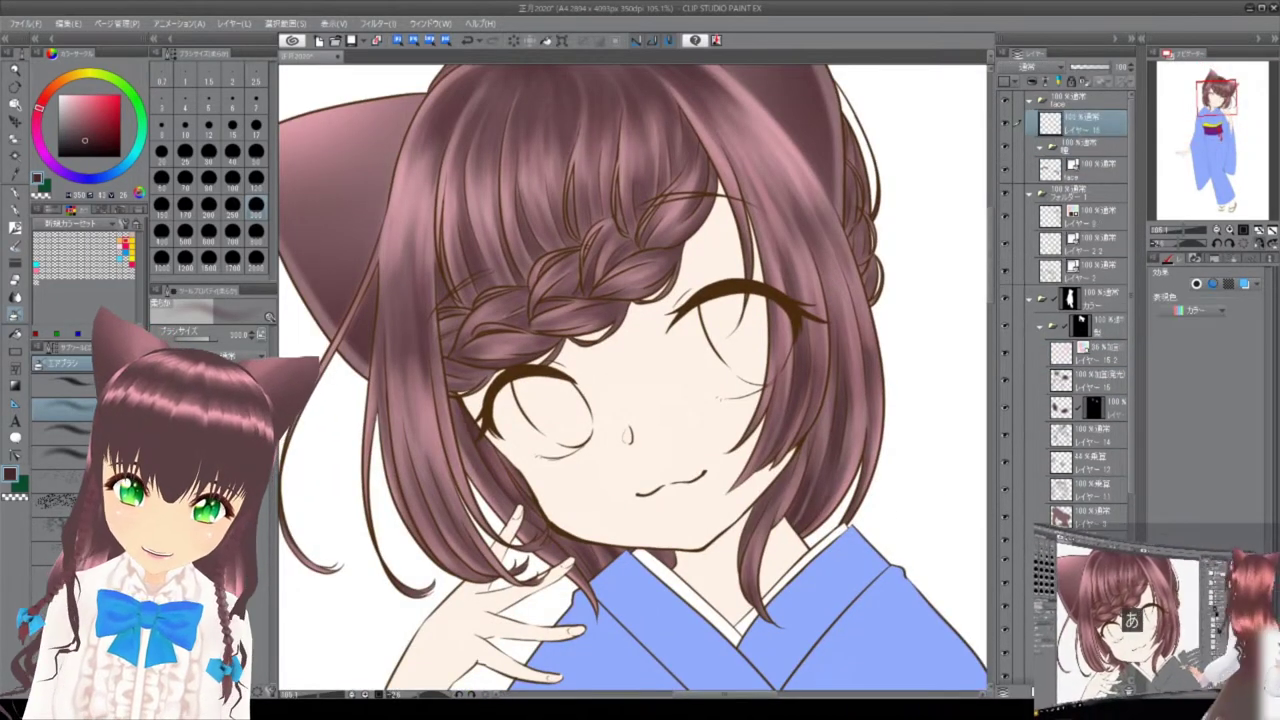
pyautogui.scroll(10, 648, 337)
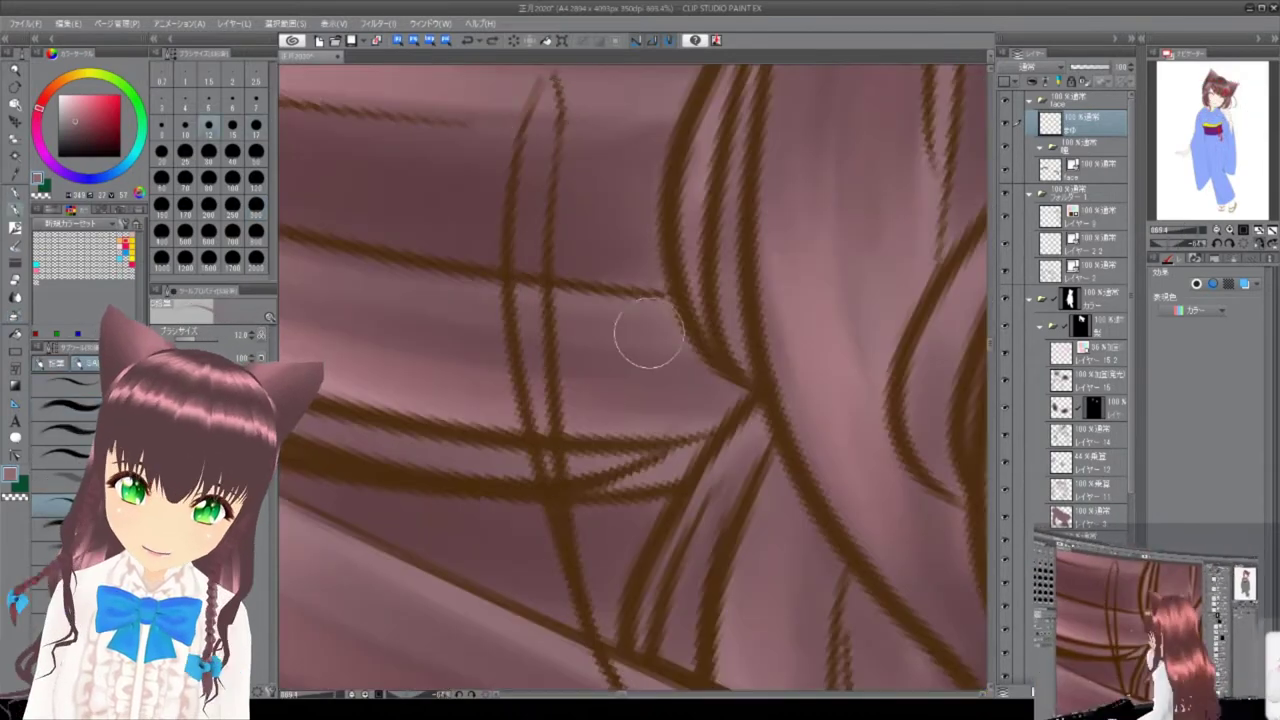
pyautogui.moveTo(543, 135); pyautogui.dragTo(537, 343)
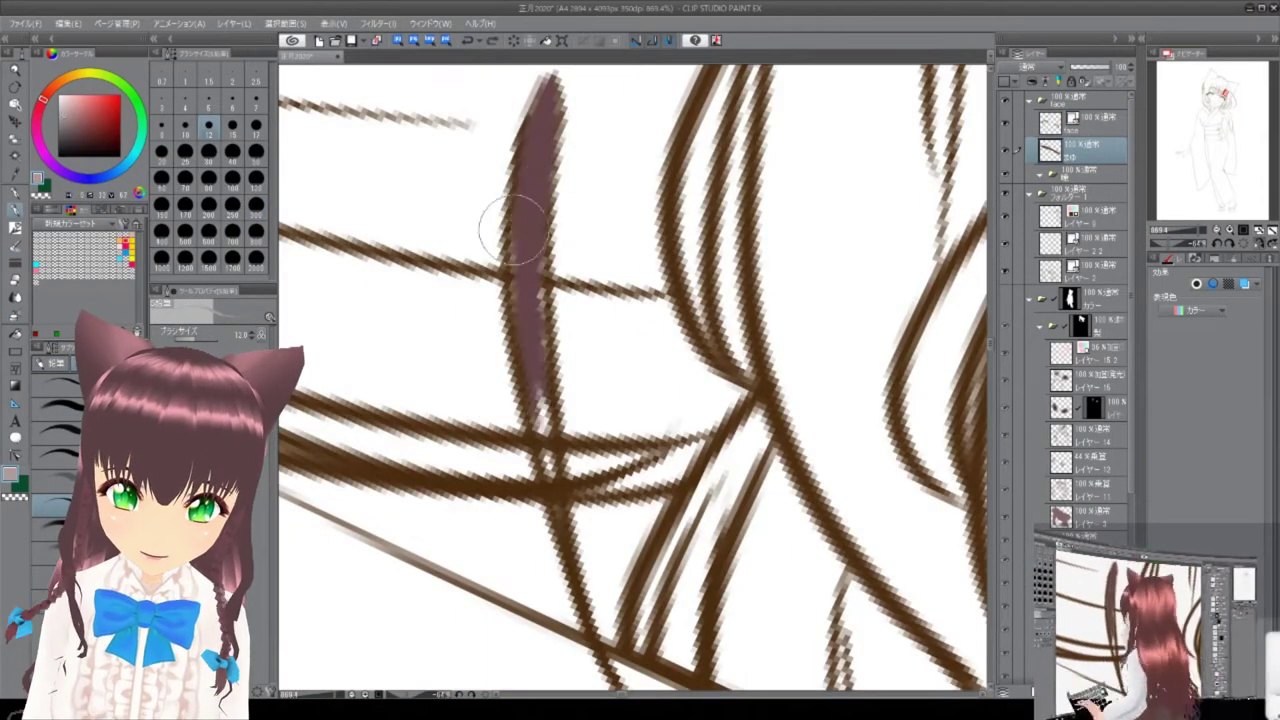
pyautogui.scroll(-3, 527, 357)
pyautogui.scroll(2, 690, 250)
pyautogui.moveTo(700, 300)
pyautogui.mouseDown()
pyautogui.moveTo(660, 130)
pyautogui.moveTo(810, 480)
pyautogui.mouseUp()
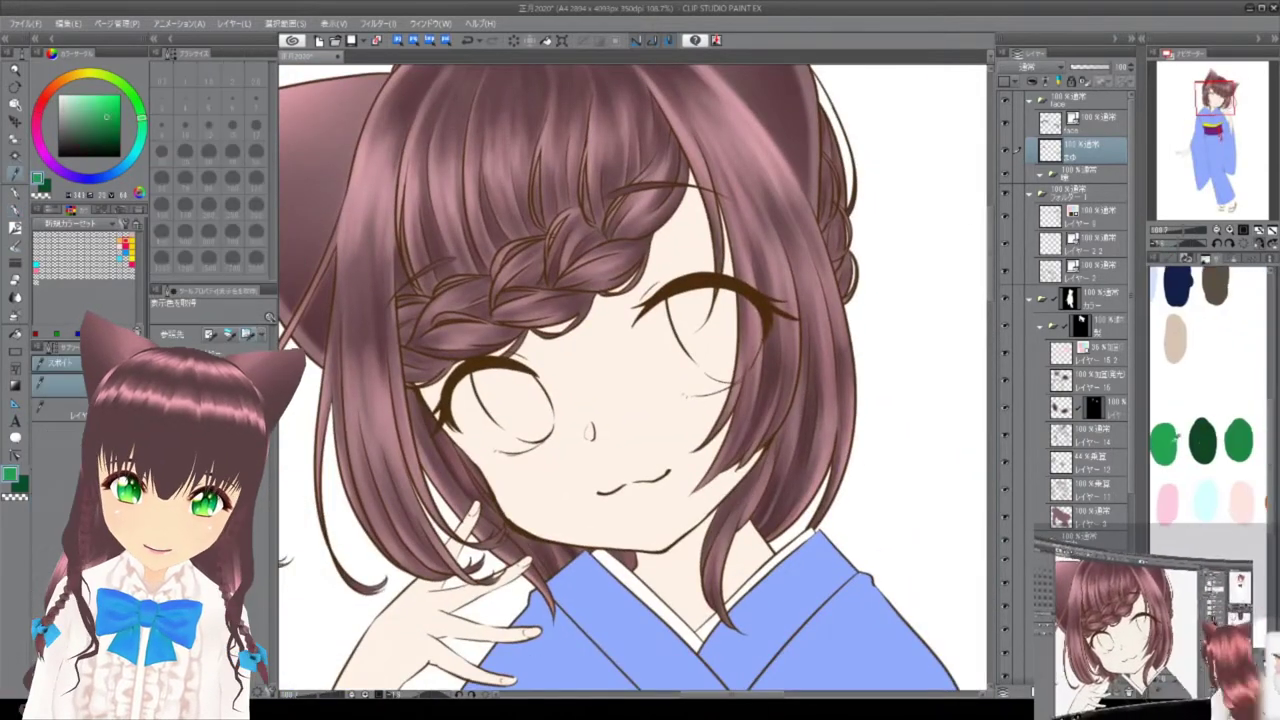
# Sample the bright green from the colour reference and fill both irises with it inside the eye line art.
pyautogui.moveTo(585, 390)
pyautogui.mouseDown()
pyautogui.moveTo(507, 172)
pyautogui.moveTo(690, 545)
pyautogui.mouseUp()
pyautogui.moveTo(512, 172); pyautogui.dragTo(737, 545)
pyautogui.scroll(3, 737, 545)
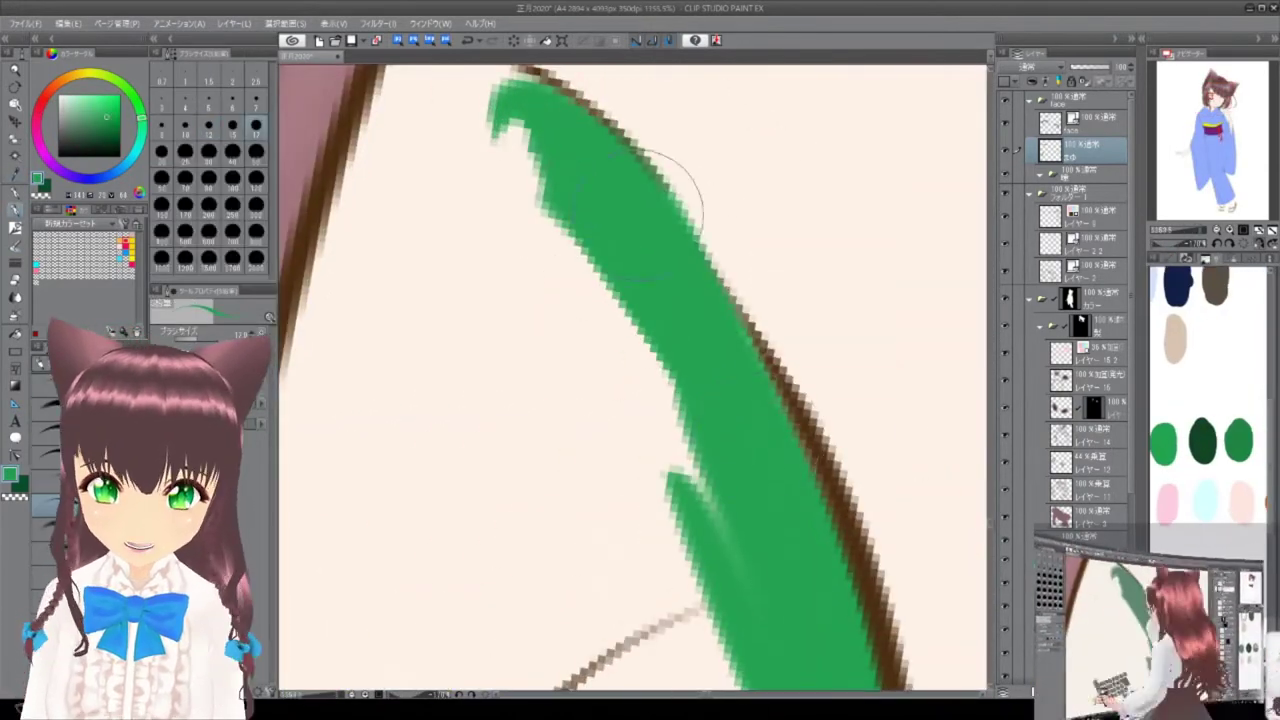
pyautogui.scroll(-6, 563, 178)
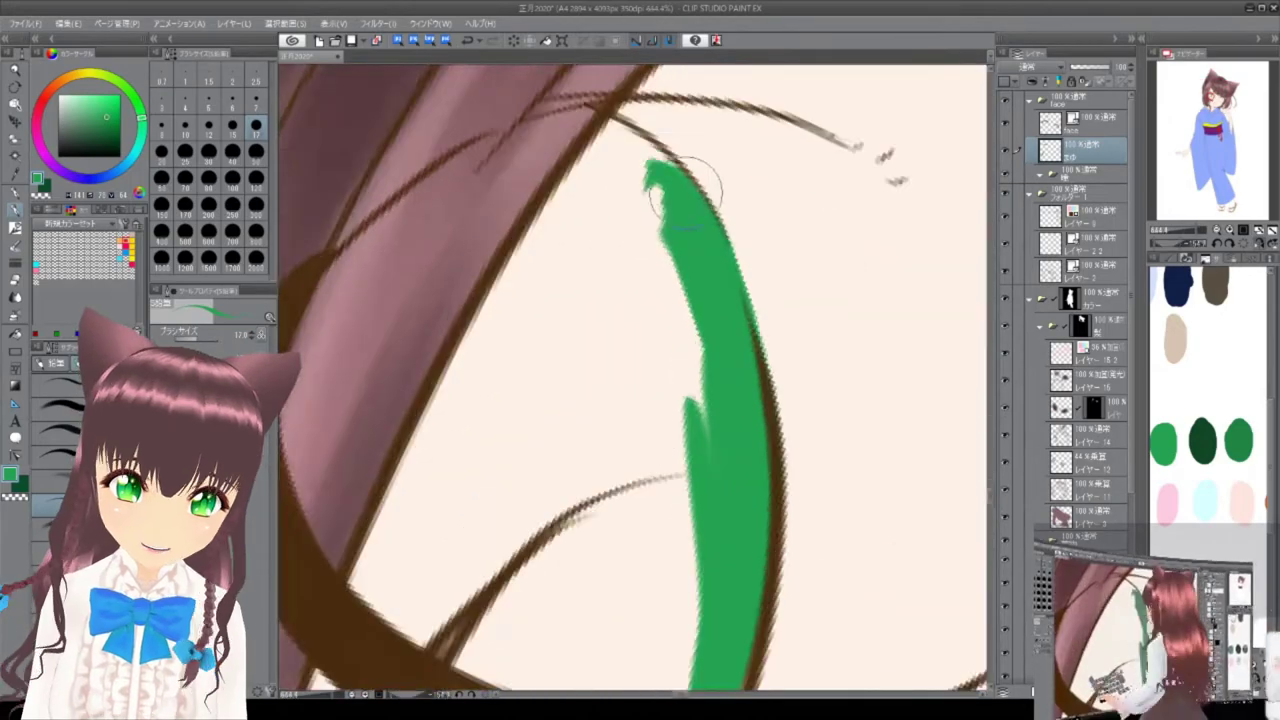
pyautogui.scroll(3, 732, 290)
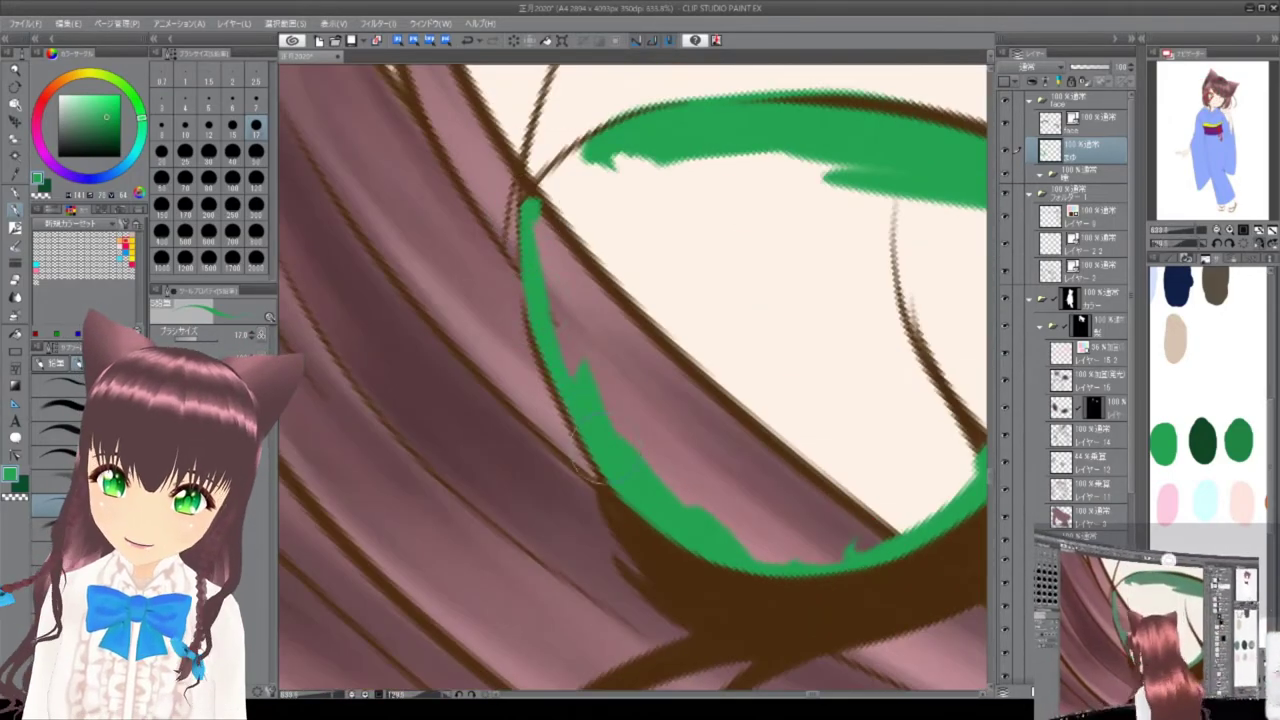
pyautogui.scroll(-2, 546, 402)
pyautogui.moveTo(500, 300)
pyautogui.mouseDown()
pyautogui.moveTo(714, 428)
pyautogui.moveTo(600, 486)
pyautogui.moveTo(725, 332)
pyautogui.moveTo(600, 420)
pyautogui.moveTo(560, 470)
pyautogui.moveTo(720, 470)
pyautogui.moveTo(558, 168)
pyautogui.mouseUp()
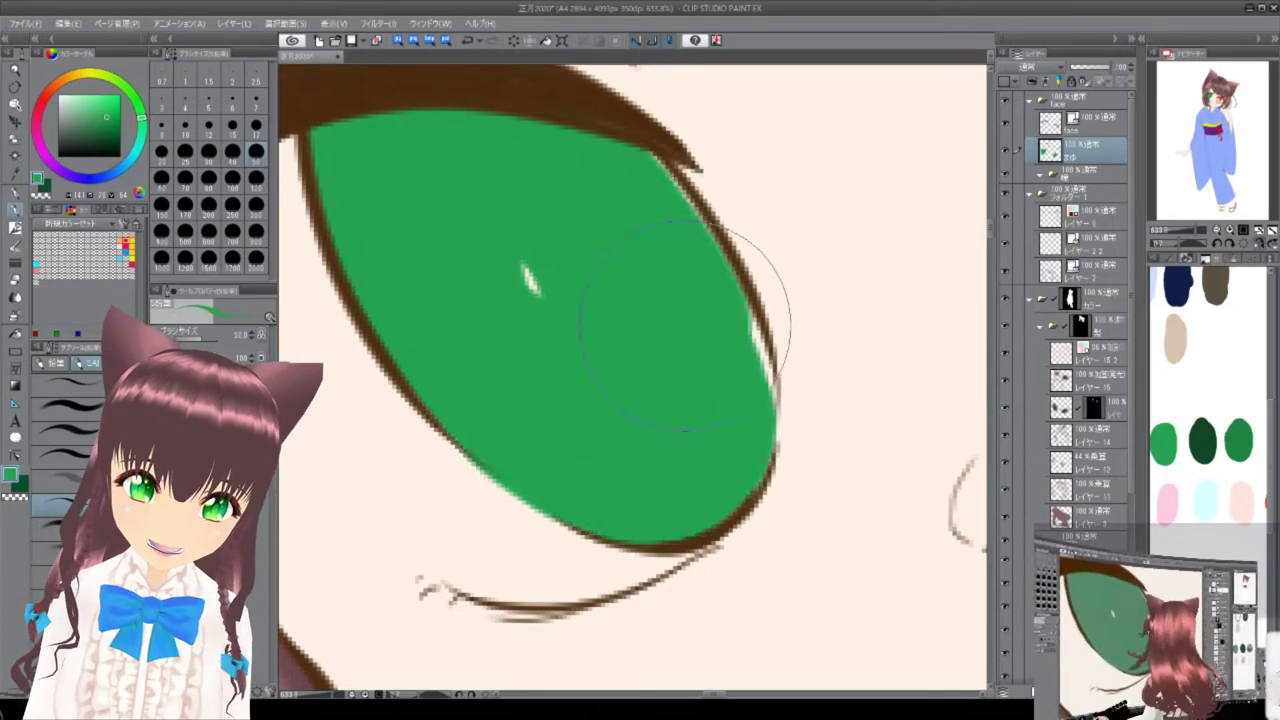
# Separate the green irises onto their own layer in the eye folder and mask the folder to the iris shape.
pyautogui.scroll(-5, 558, 168)
pyautogui.press('m')
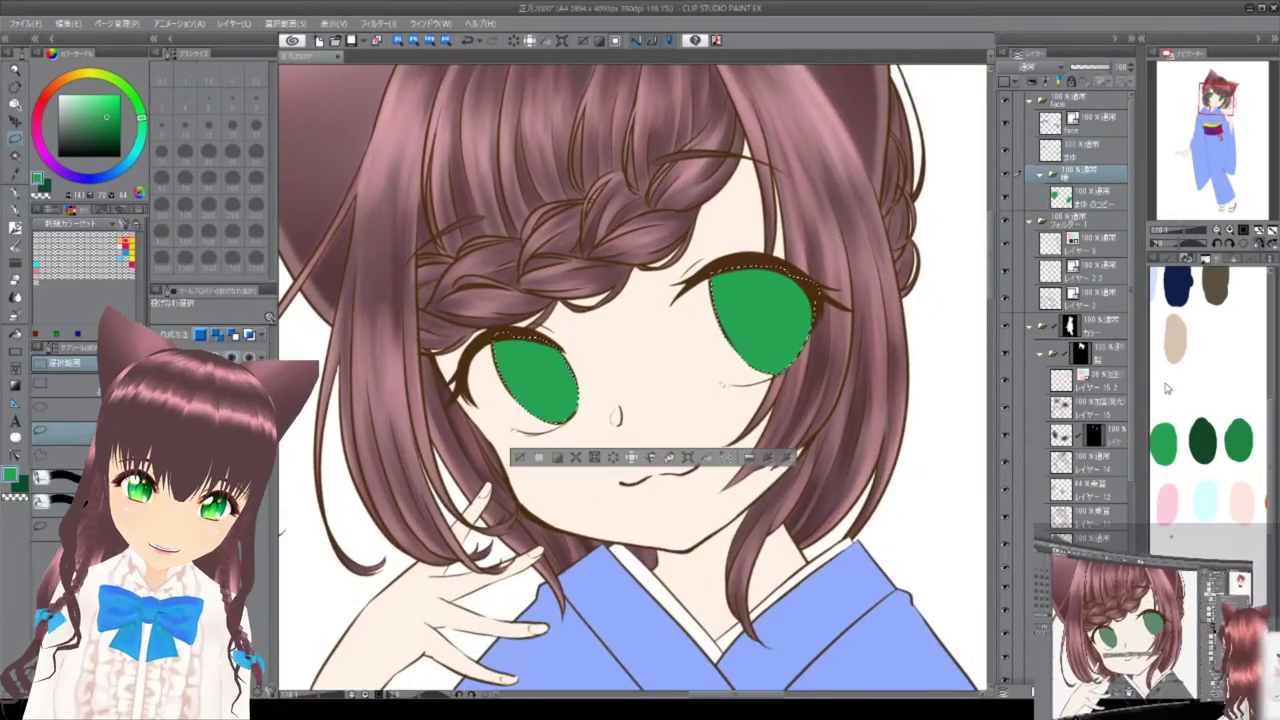
pyautogui.hotkey('ctrl', 'shift', 'm')
# Add a new layer above the green irises and paint a dark green oval pupil in each eye.
pyautogui.press('b')
pyautogui.scroll(5, 557, 371)
pyautogui.hotkey('ctrl', 'shift', 'n')
pyautogui.moveTo(437, 407)
pyautogui.mouseDown()
pyautogui.moveTo(551, 400)
pyautogui.moveTo(525, 440)
pyautogui.mouseUp()
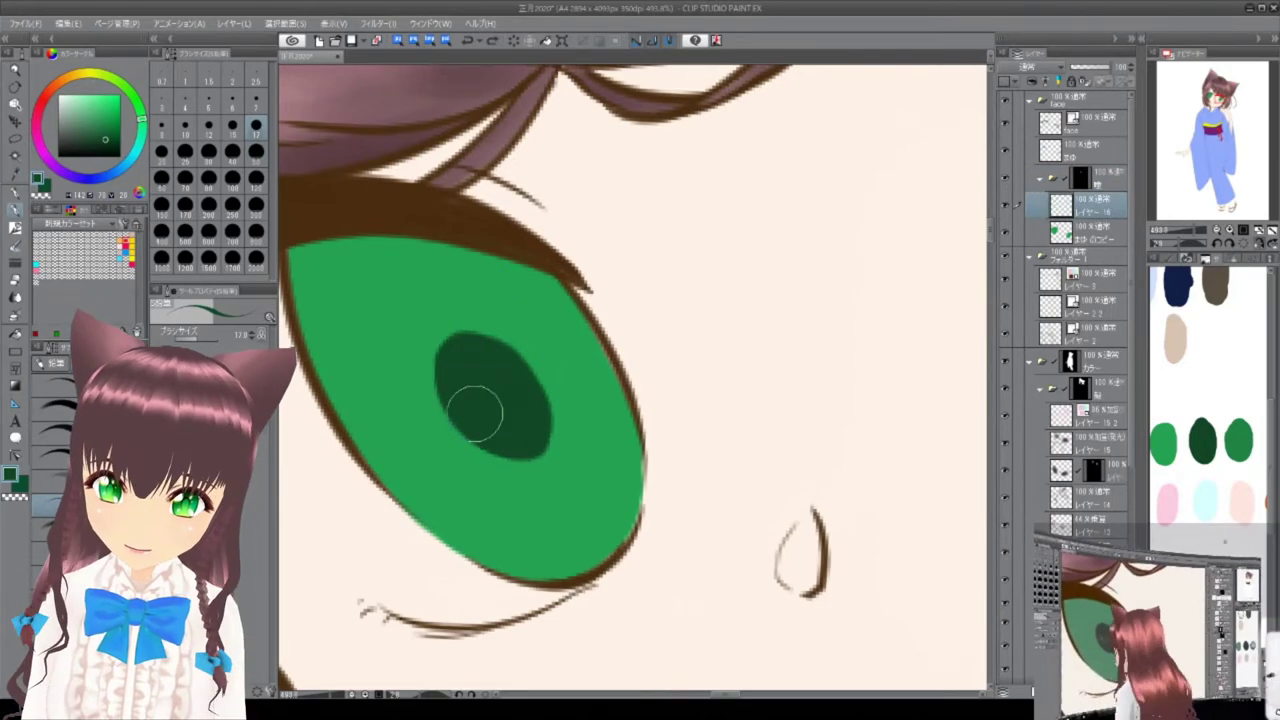
pyautogui.scroll(-5, 523, 410)
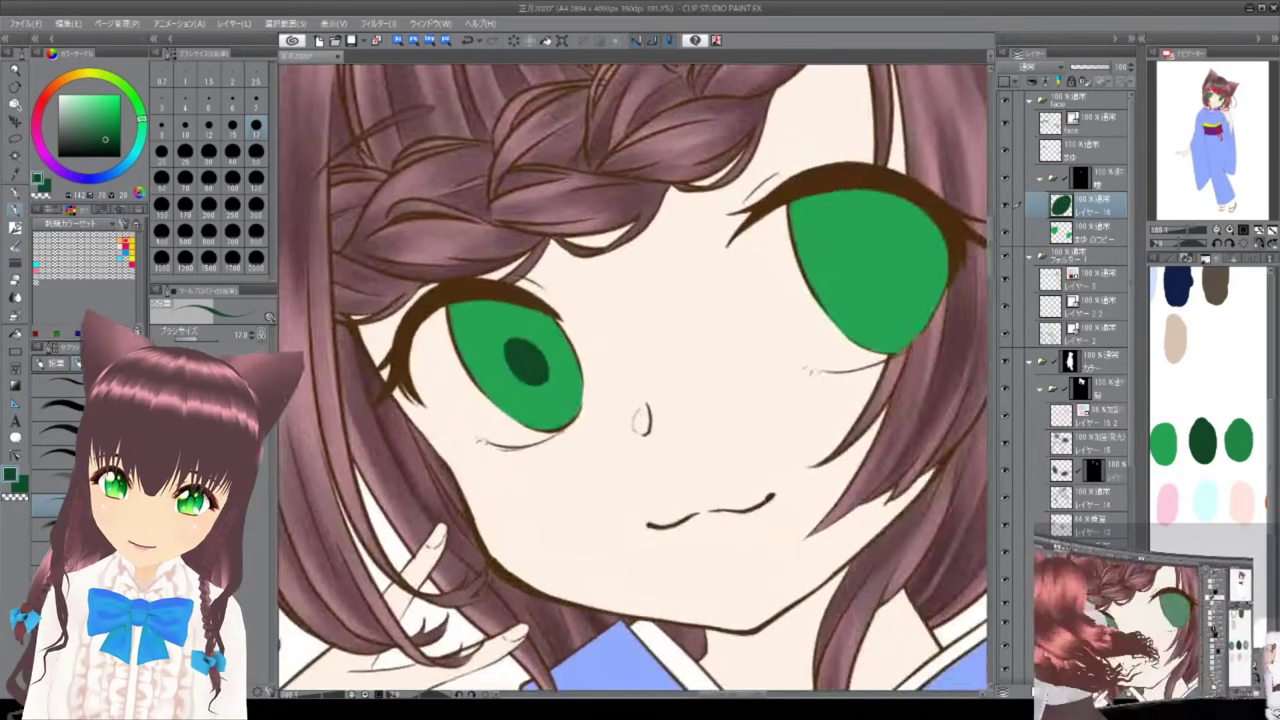
pyautogui.scroll(5, 514, 357)
pyautogui.moveTo(509, 277); pyautogui.dragTo(563, 243)
pyautogui.scroll(-5, 563, 243)
# Lasso each pupil in turn and transform it to adjust its position within the iris.
pyautogui.press('m')
pyautogui.moveTo(370, 325); pyautogui.dragTo(460, 445)
pyautogui.hotkey('ctrl', 't')
pyautogui.moveTo(420, 400); pyautogui.dragTo(432, 397)
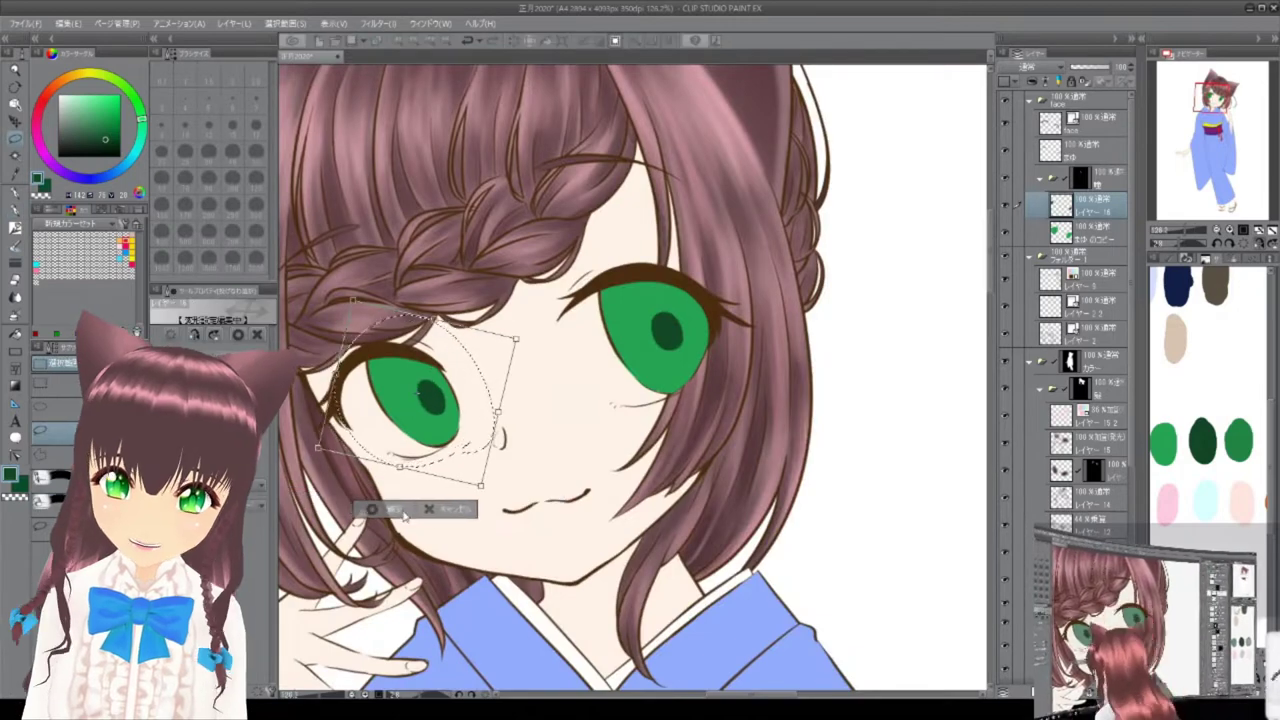
pyautogui.press('Return')
pyautogui.moveTo(600, 300); pyautogui.dragTo(700, 450)
pyautogui.hotkey('ctrl', 't')
pyautogui.moveTo(665, 330); pyautogui.dragTo(673, 335)
pyautogui.press('Return')
# Erase the upper inside of both pupils with transparent colour, leaving dark green crescents.
pyautogui.press('b')
pyautogui.scroll(6, 432, 385)
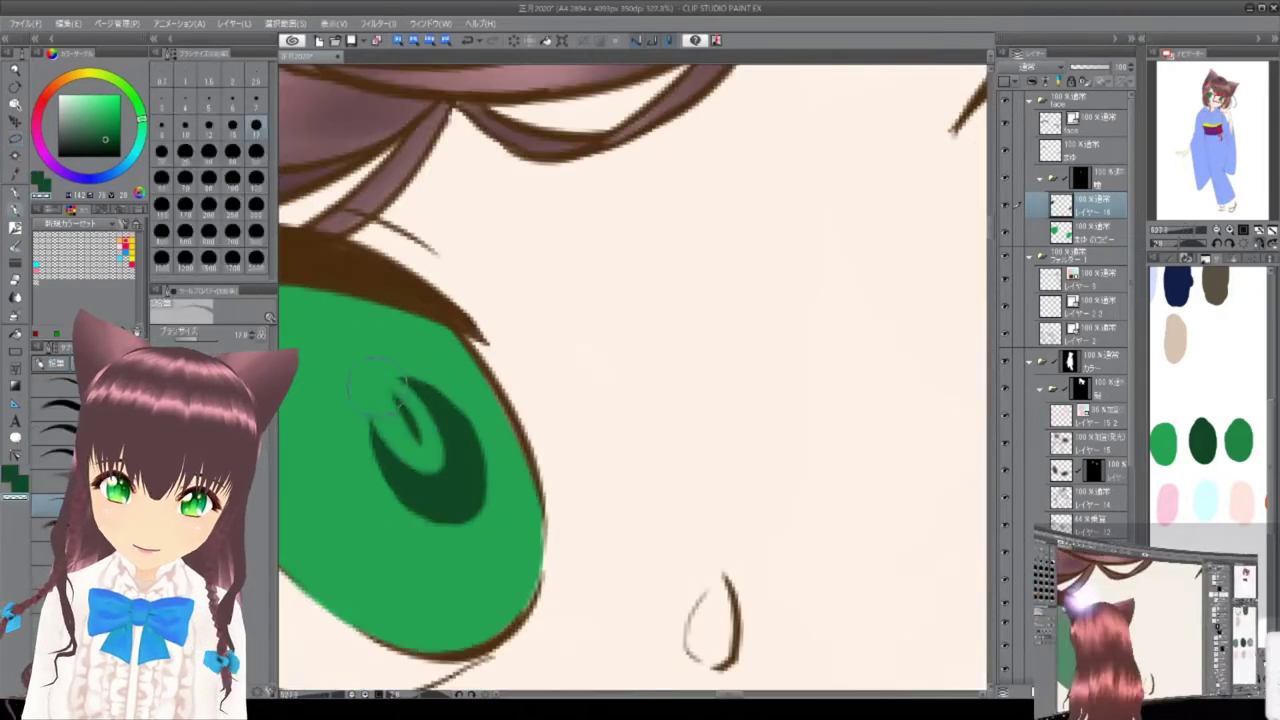
pyautogui.moveTo(401, 435)
pyautogui.mouseDown()
pyautogui.moveTo(529, 286)
pyautogui.moveTo(560, 420)
pyautogui.mouseUp()
pyautogui.moveTo(500, 300); pyautogui.dragTo(600, 380)
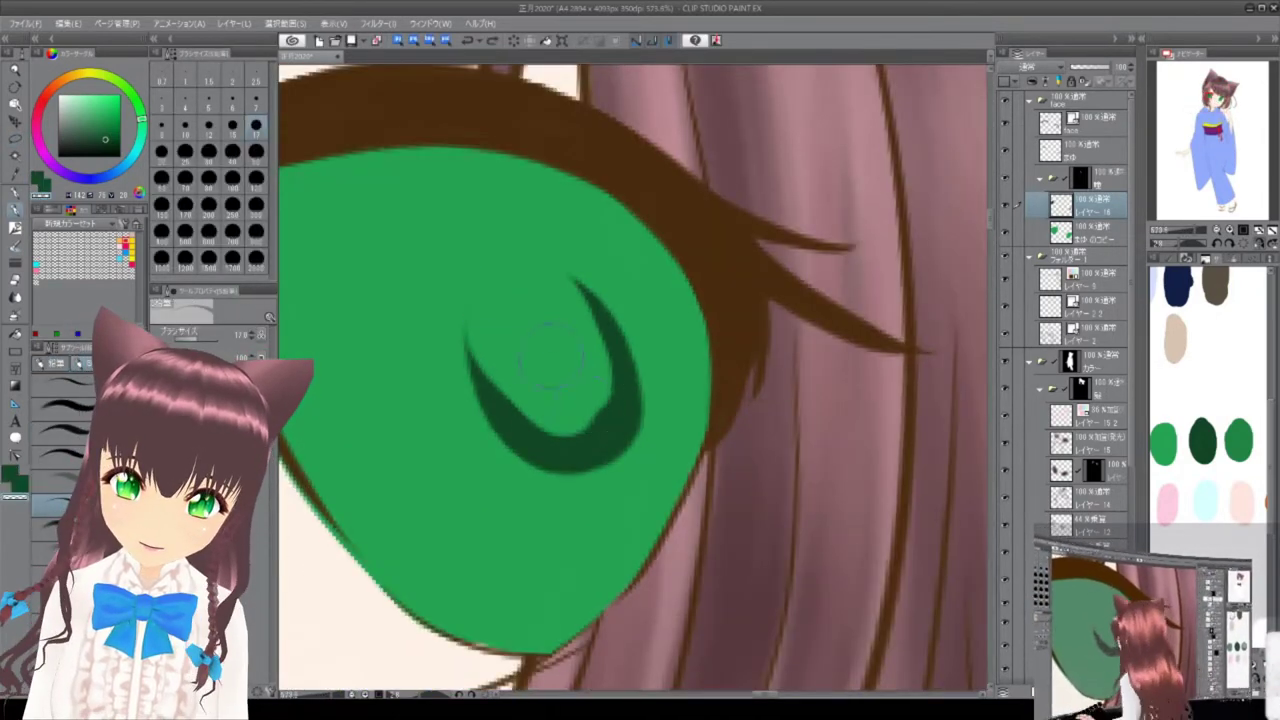
pyautogui.scroll(1, 755, 420)
pyautogui.moveTo(755, 418); pyautogui.dragTo(585, 350)
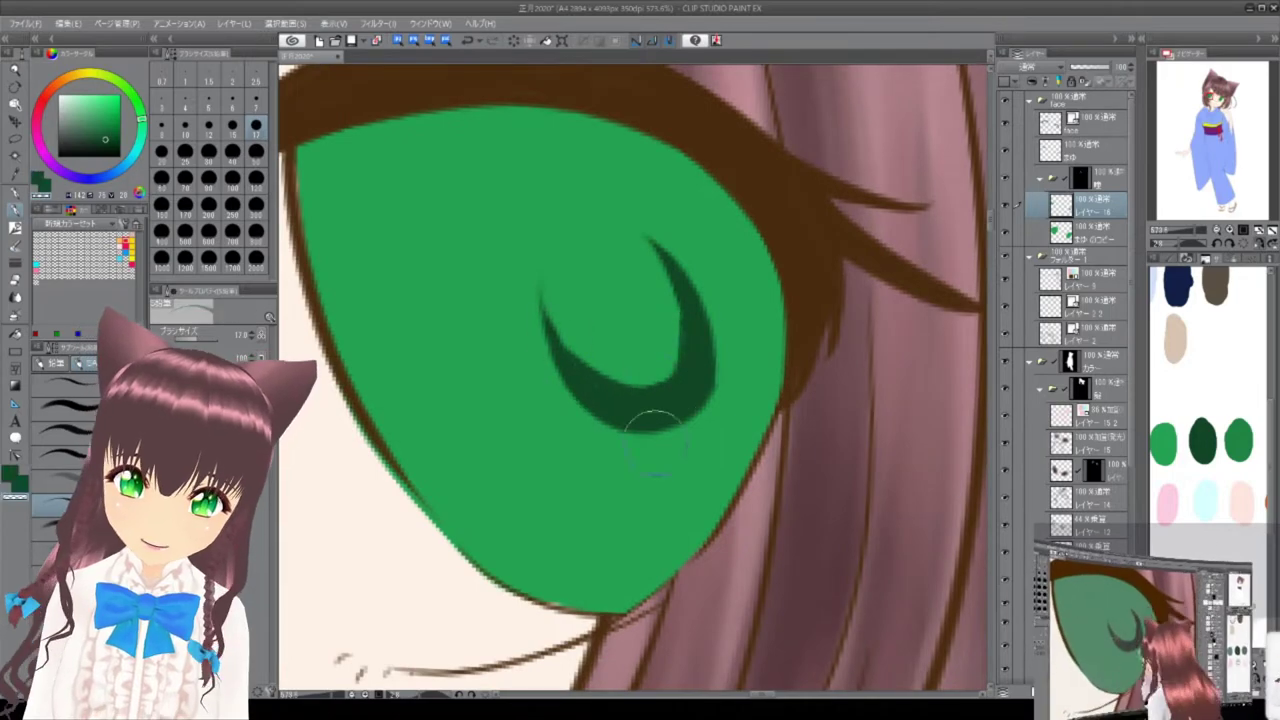
# Paint a thin dark green rim along the inner edge of both irises.
pyautogui.scroll(-5, 655, 432)
pyautogui.scroll(6, 634, 414)
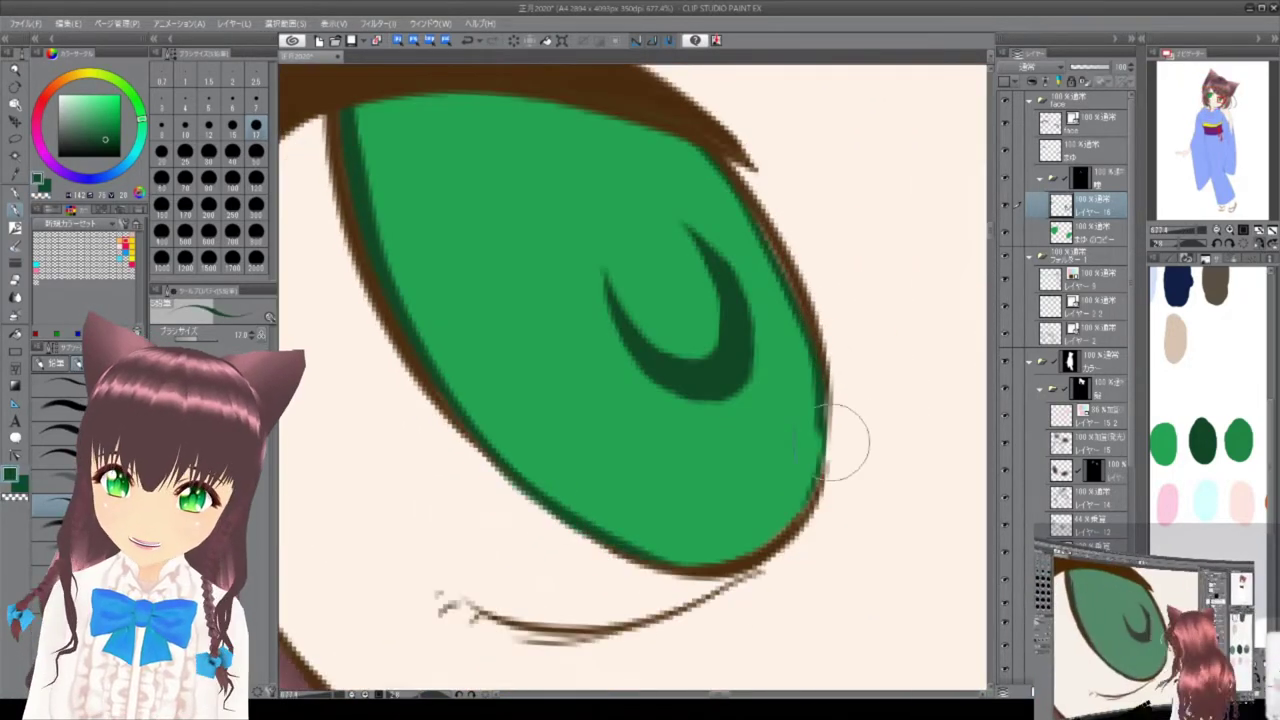
pyautogui.scroll(-1, 854, 331)
pyautogui.moveTo(854, 331); pyautogui.dragTo(730, 490)
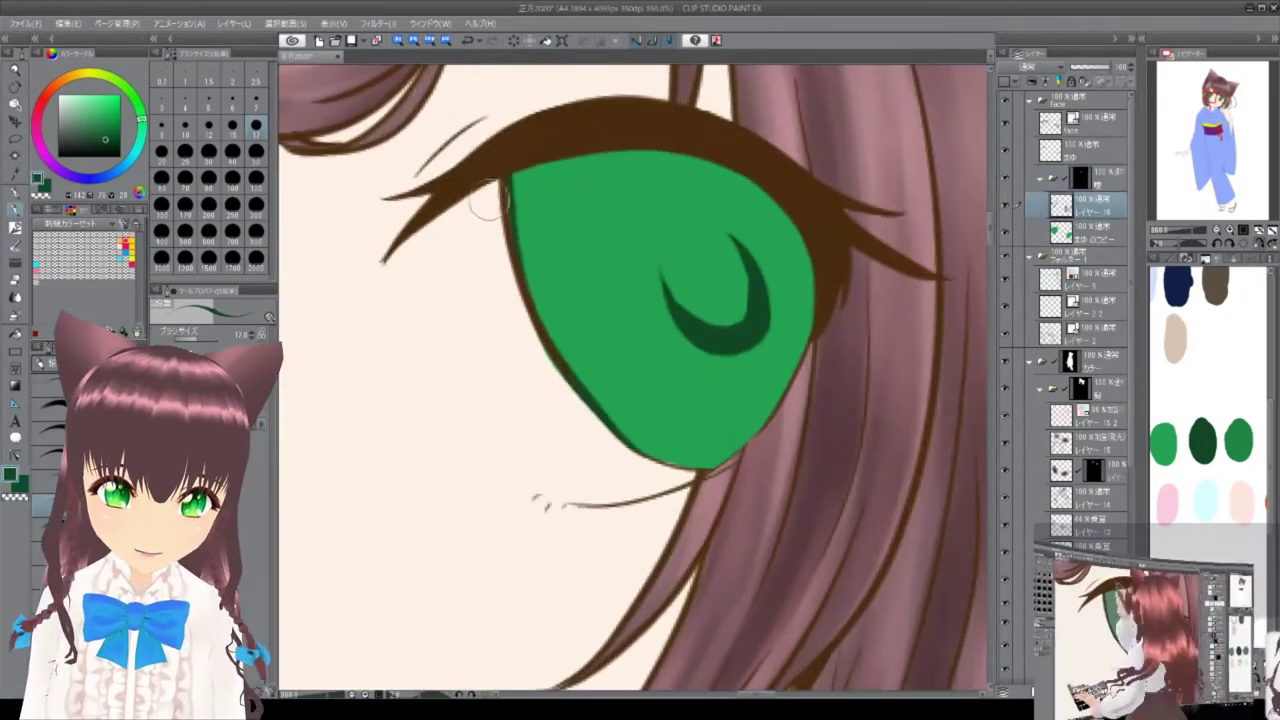
pyautogui.moveTo(558, 111); pyautogui.dragTo(578, 161)
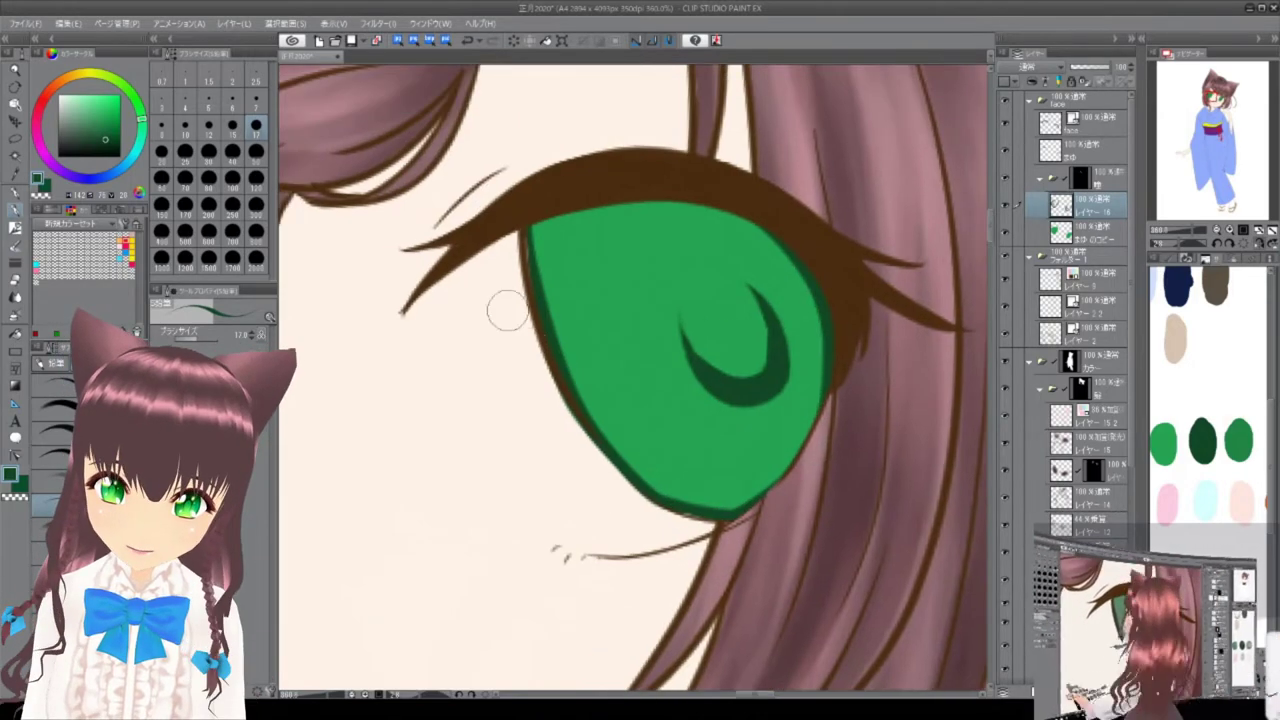
# Airbrush soft dark green shading inward from the rim of both irises.
pyautogui.scroll(3, 537, 210)
pyautogui.scroll(-6, 680, 180)
pyautogui.scroll(4, 360, 195)
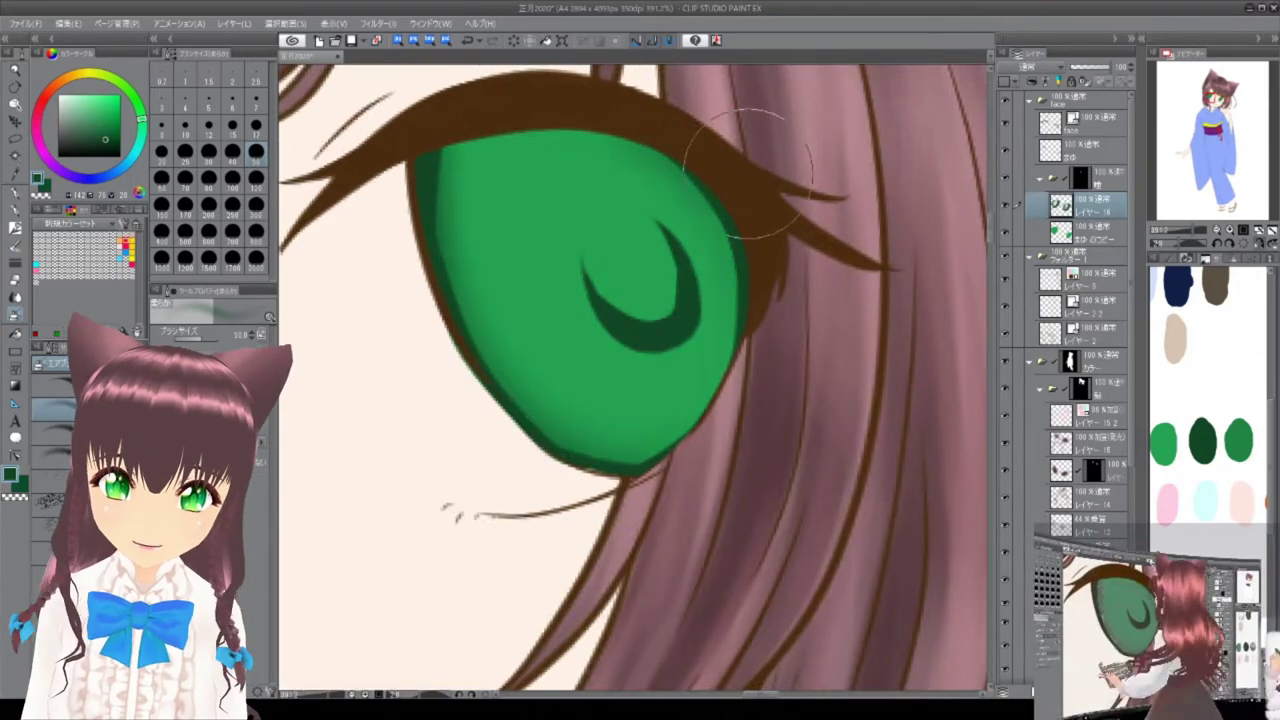
# Shade the upper irises dark green on a new layer and add a Linear Burn layer above it for the iris texture strokes.
pyautogui.scroll(3, 530, 303)
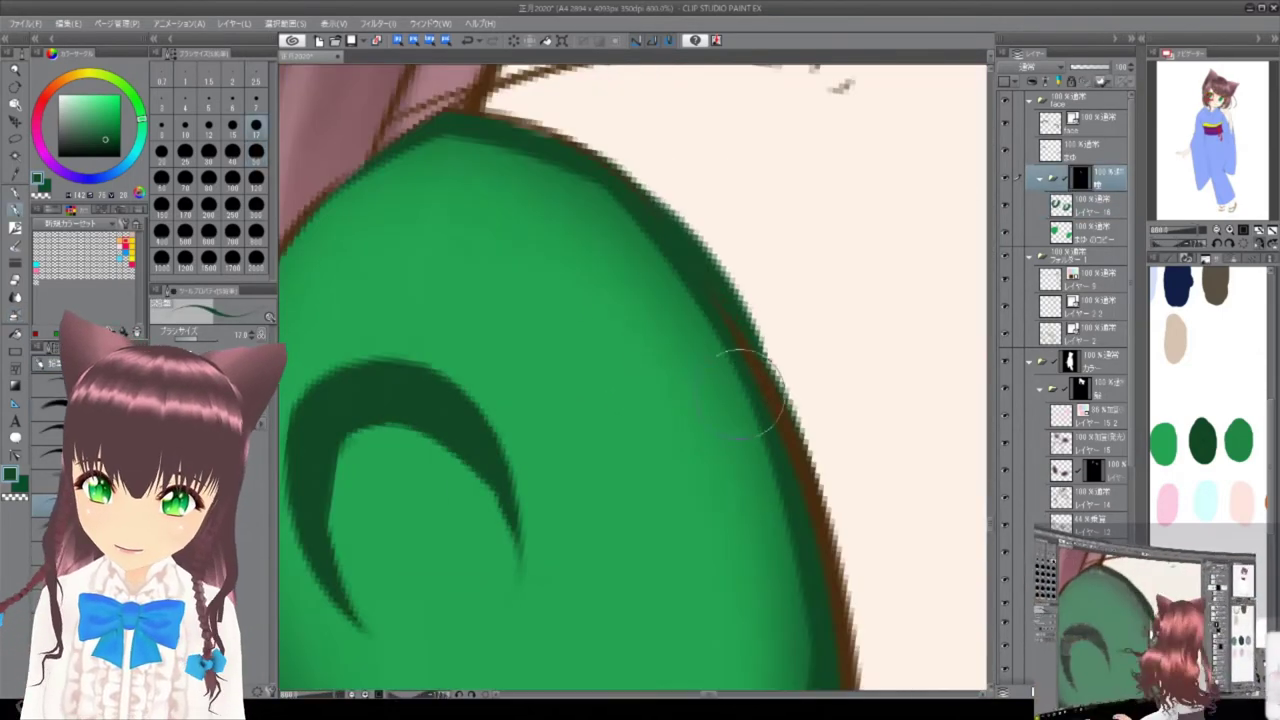
pyautogui.scroll(-6, 639, 311)
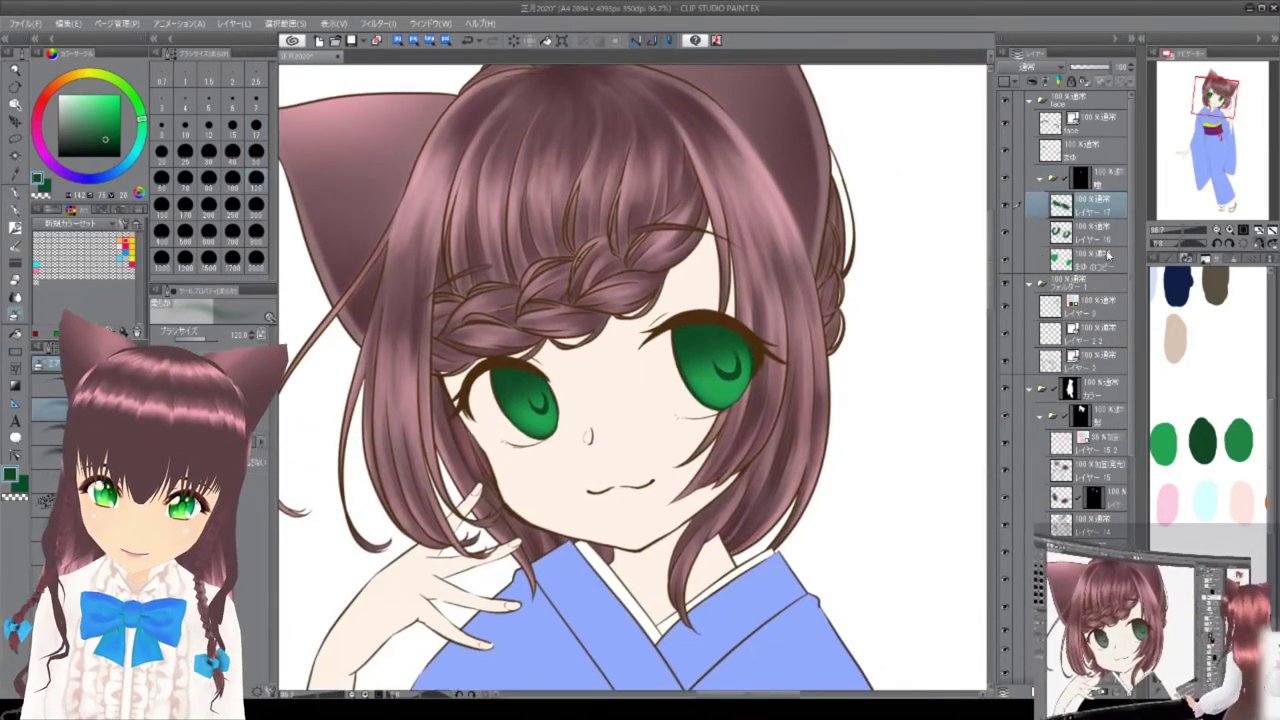
pyautogui.click(1043, 86)
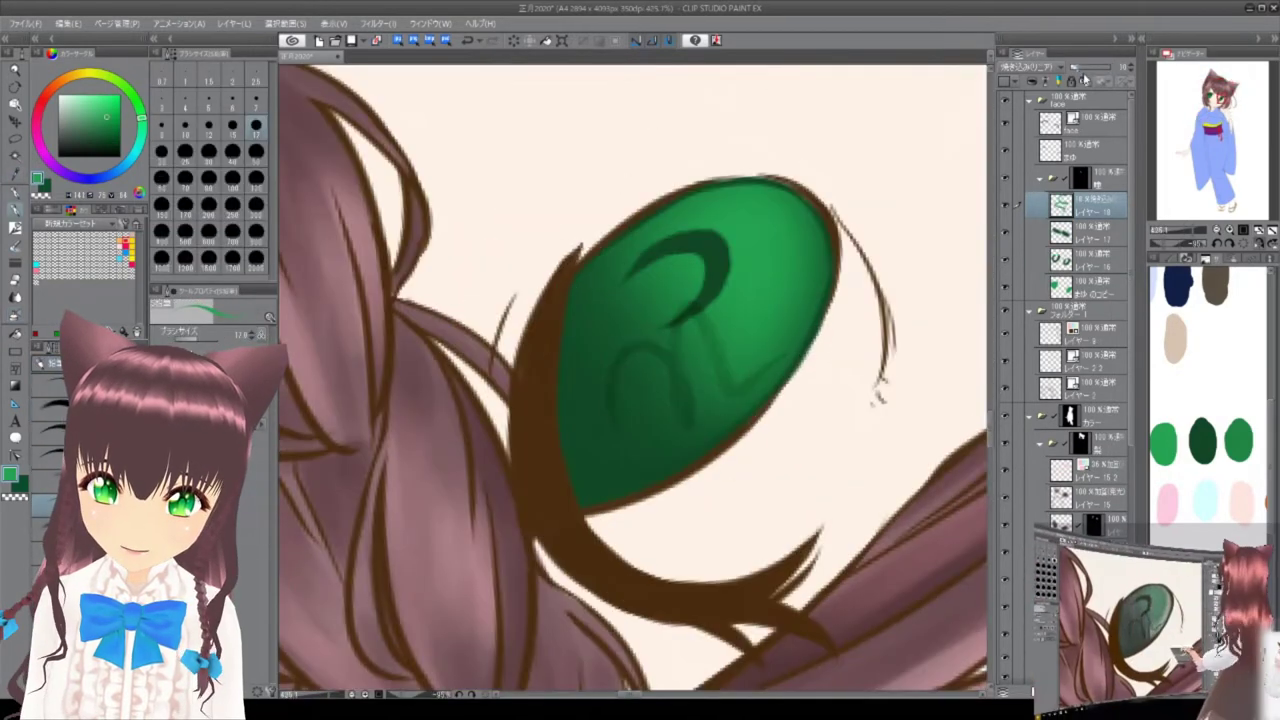
pyautogui.moveTo(1083, 76); pyautogui.dragTo(1133, 67)
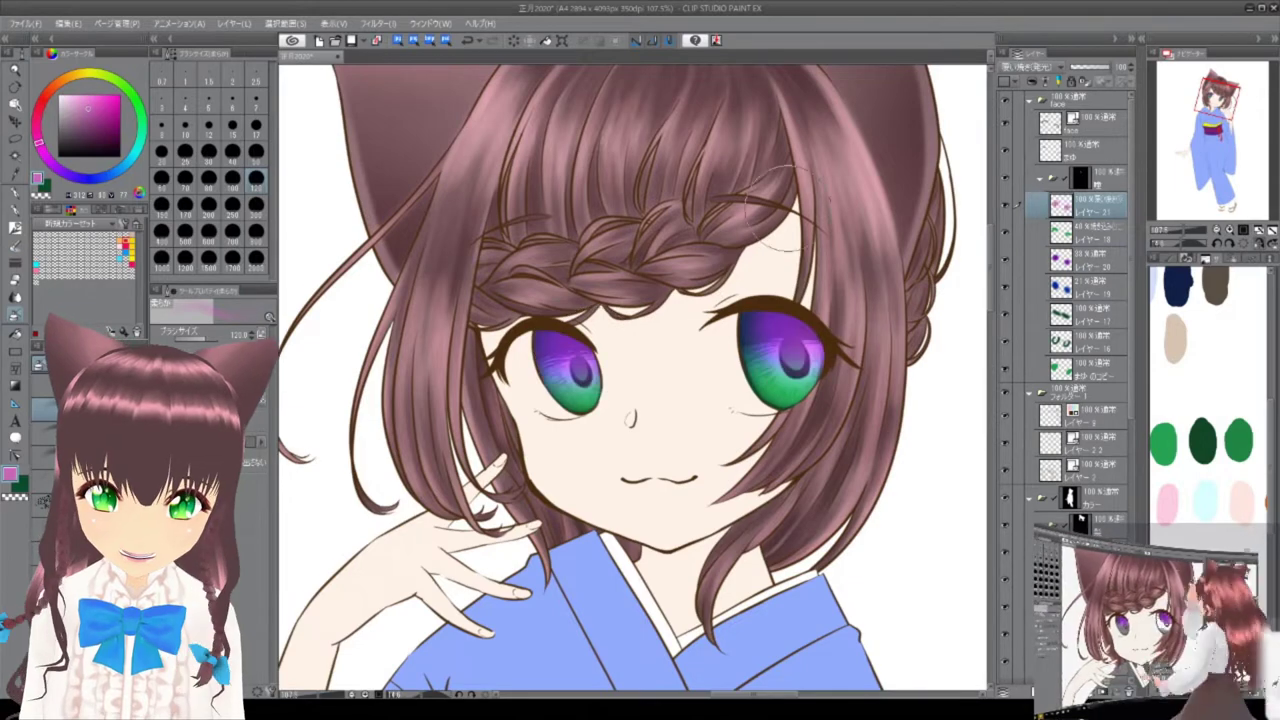
# Mask the Glow Dodge layer into angular purple window reflections in the upper irises, and add small coloured light spots on a Screen layer.
pyautogui.scroll(4, 770, 295)
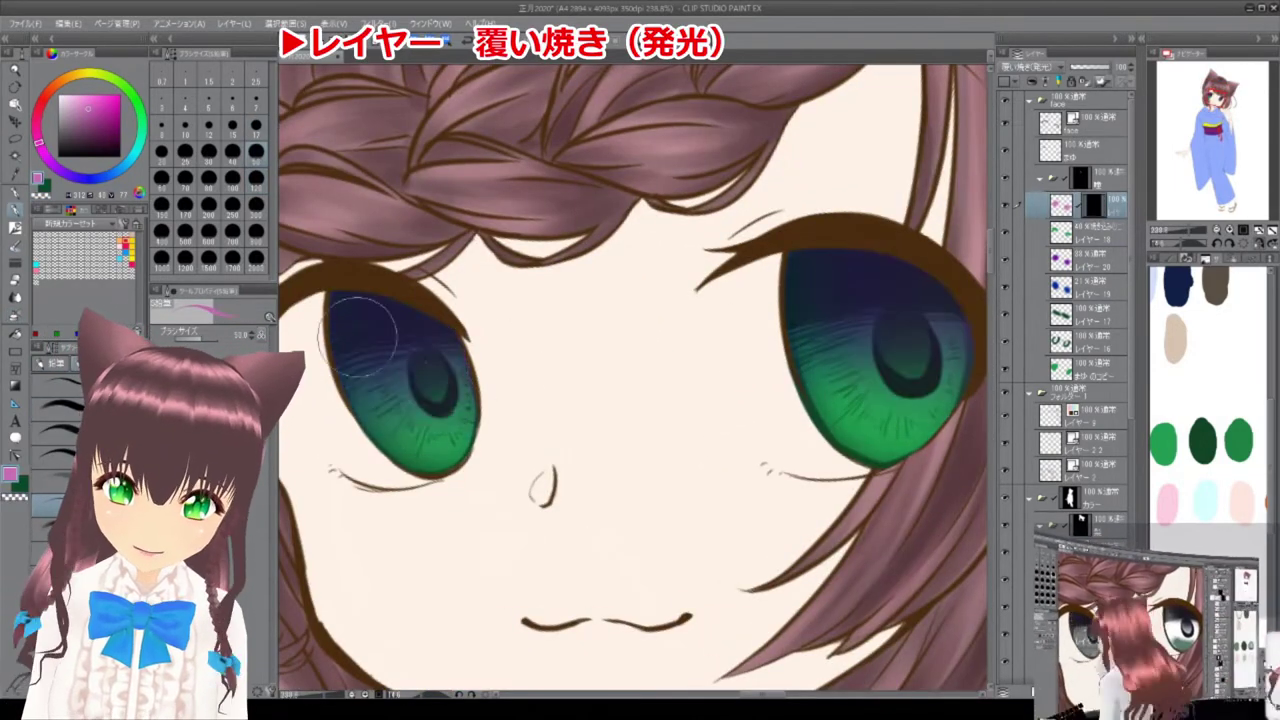
pyautogui.moveTo(820, 265); pyautogui.dragTo(910, 345)
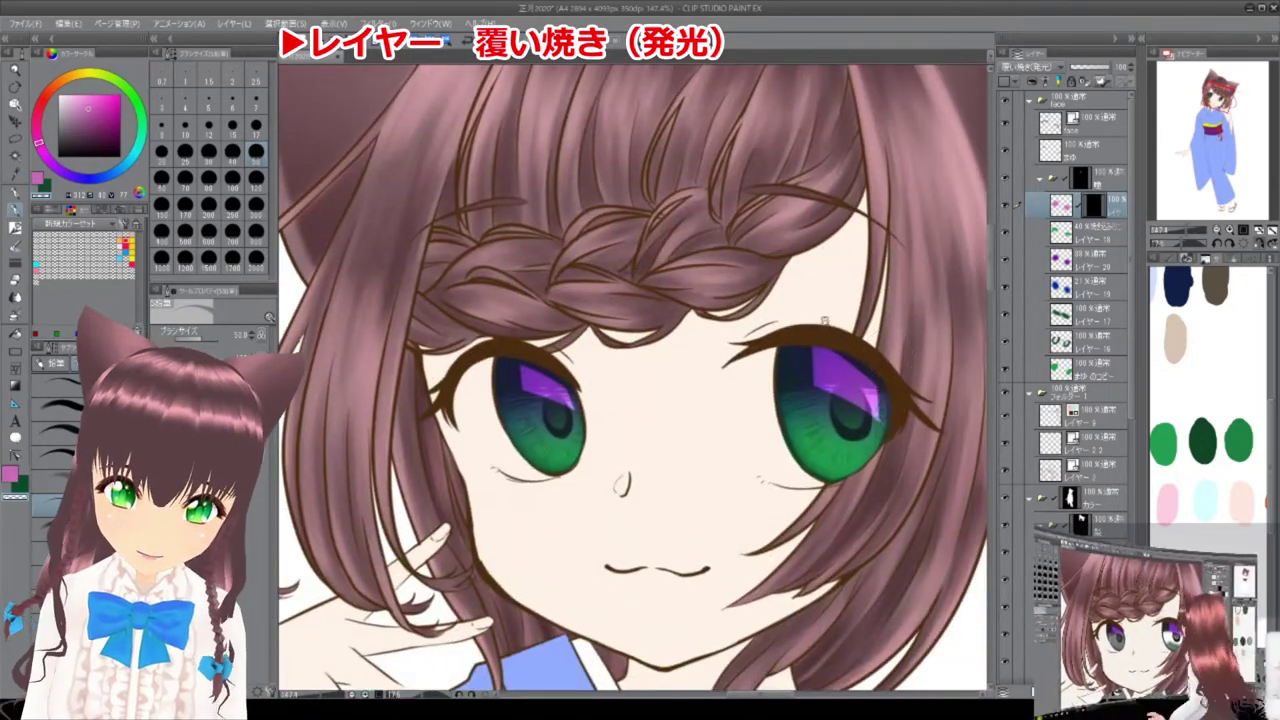
pyautogui.scroll(2, 900, 560)
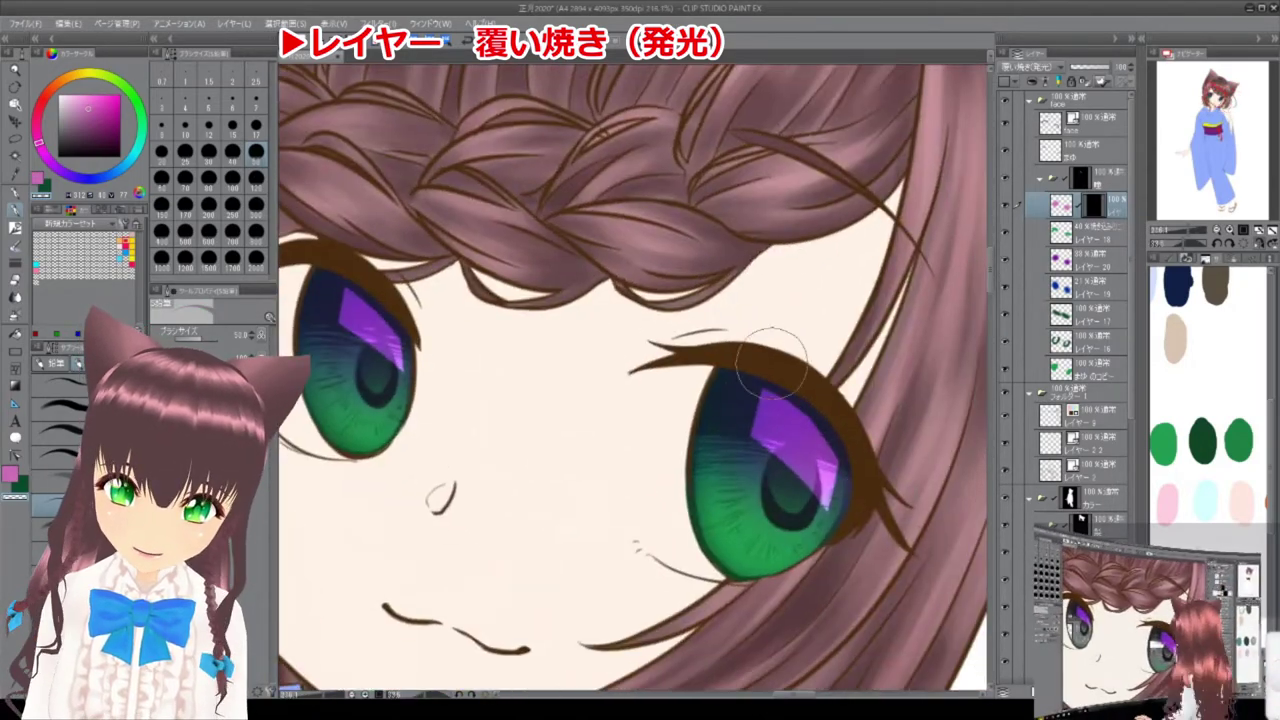
pyautogui.scroll(8, 800, 365)
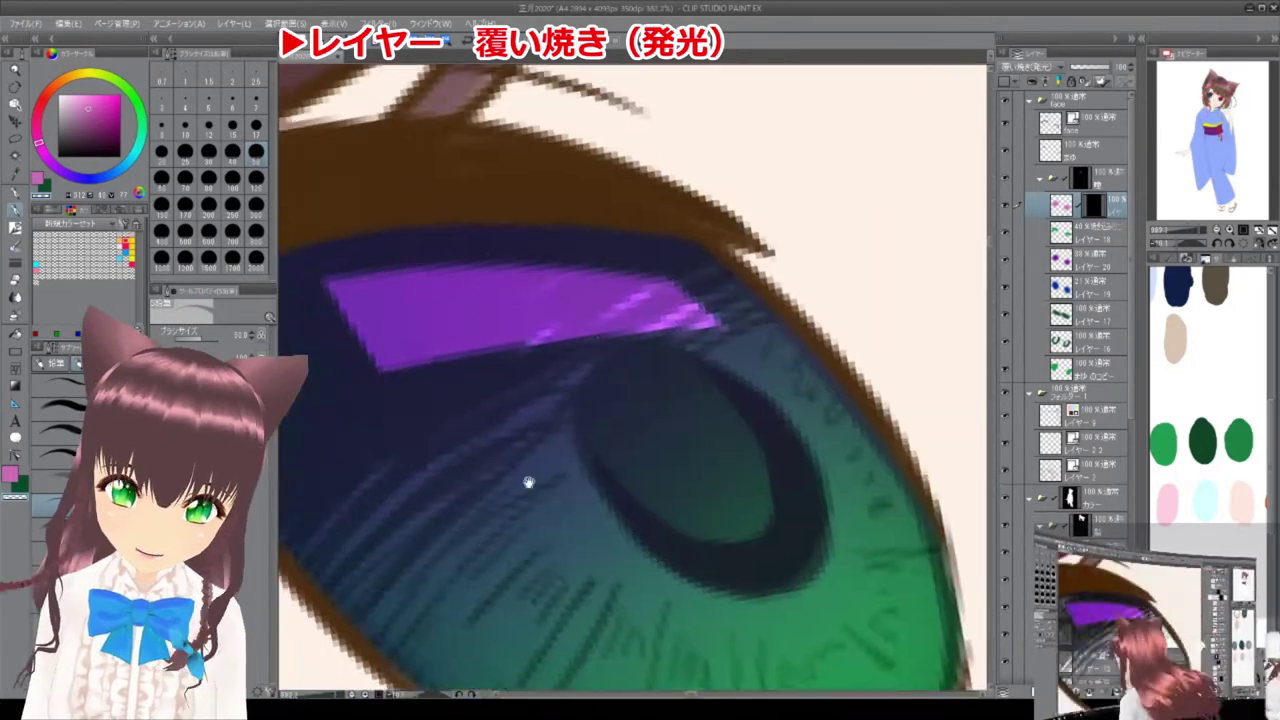
pyautogui.scroll(2, 767, 358)
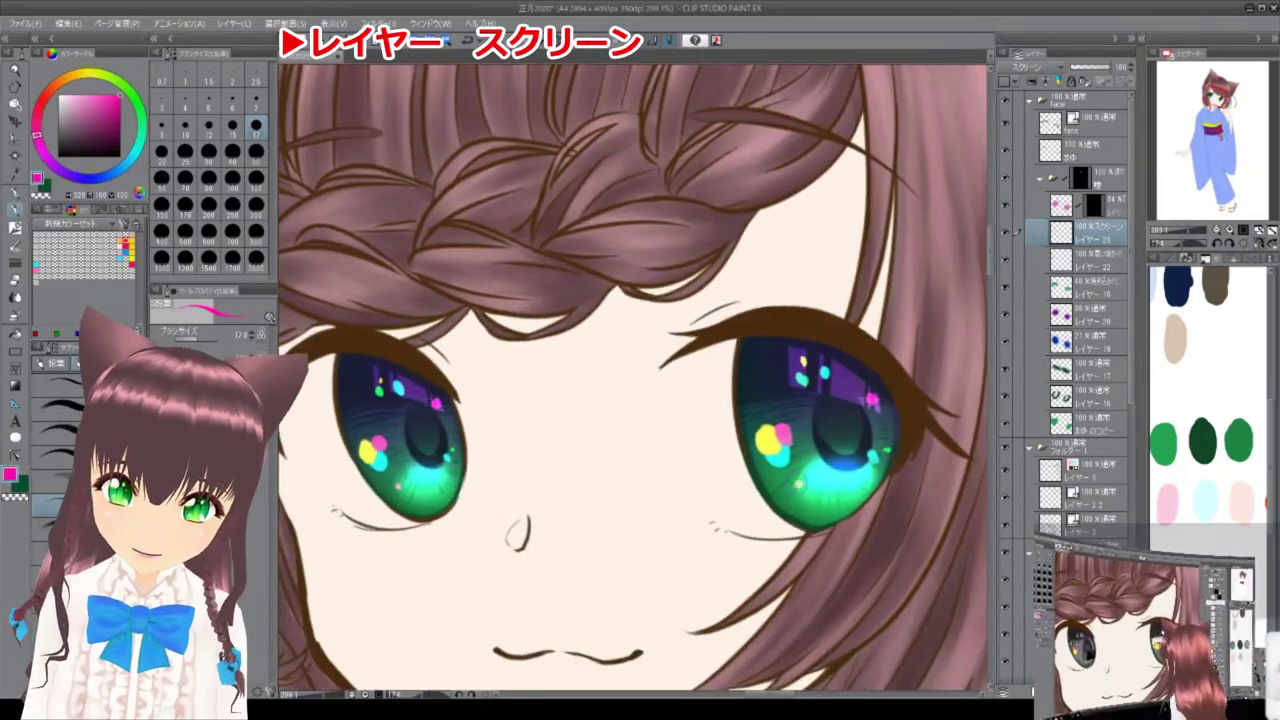
# Place a new layer below the iris folder and paint the whites of both eyes in white.
pyautogui.moveTo(1077, 205); pyautogui.dragTo(1077, 256)
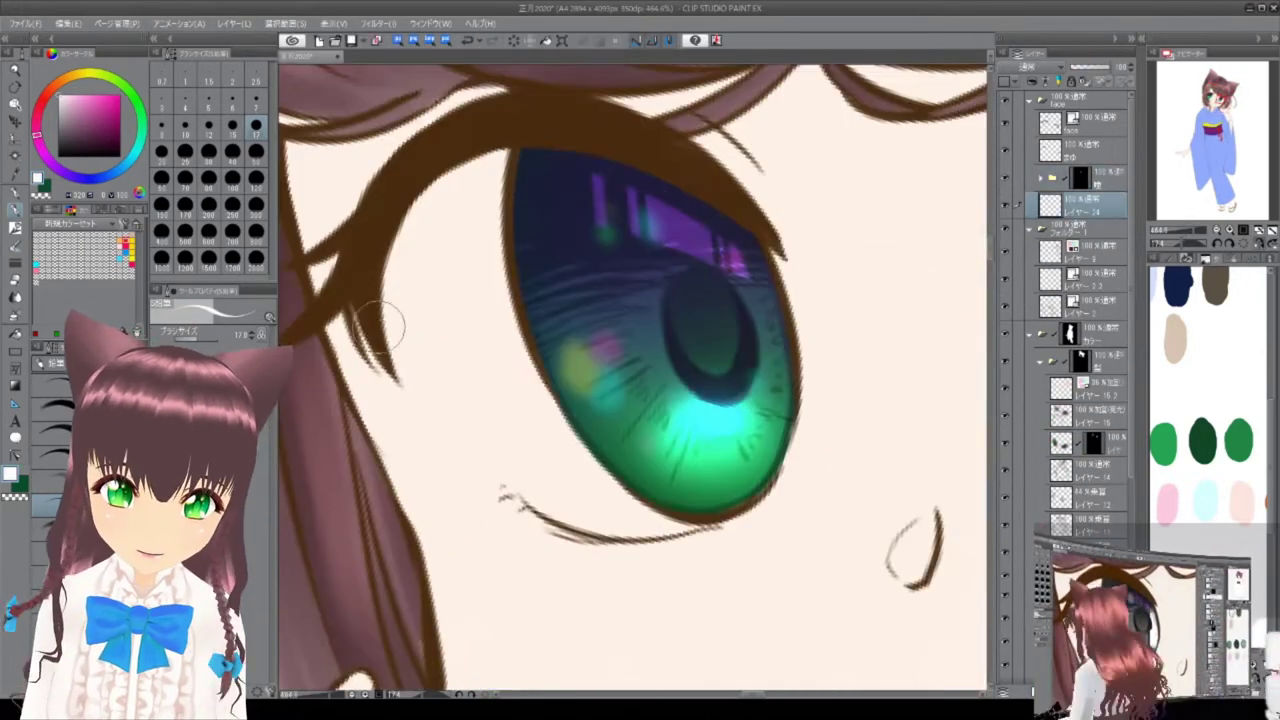
pyautogui.moveTo(380, 325); pyautogui.dragTo(660, 515)
pyautogui.moveTo(400, 170); pyautogui.dragTo(590, 480)
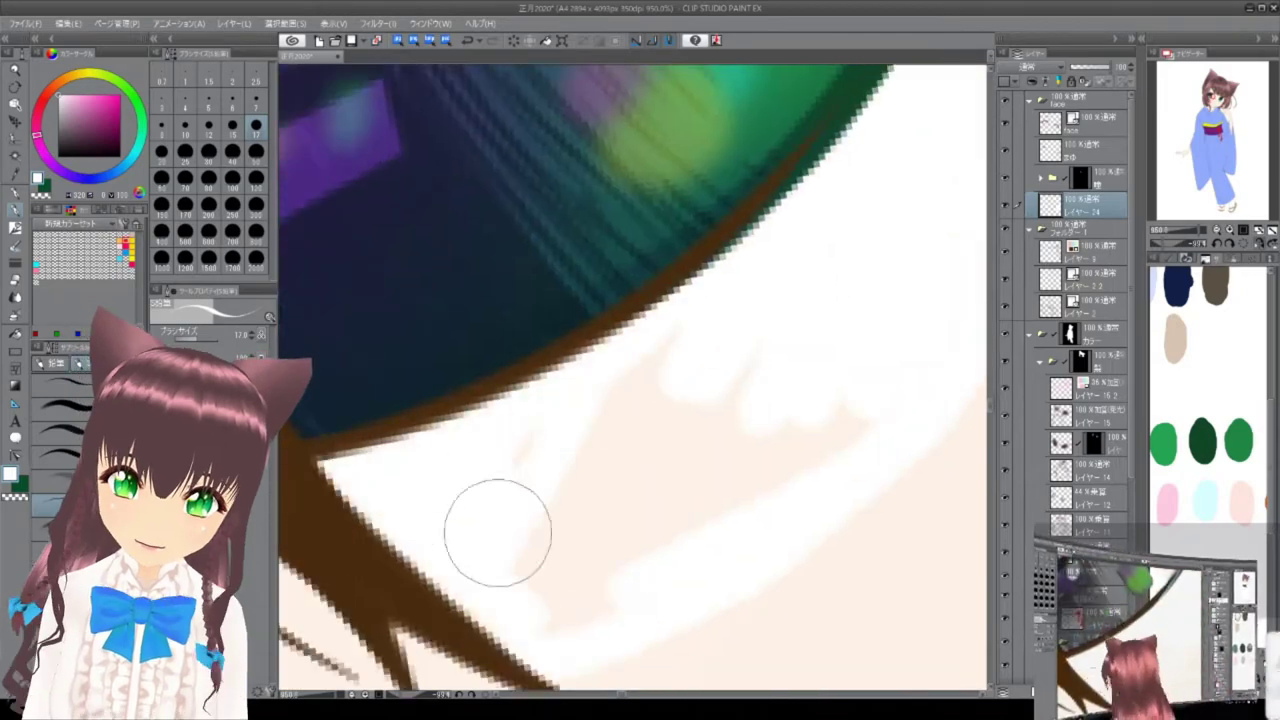
pyautogui.moveTo(494, 529); pyautogui.dragTo(596, 525)
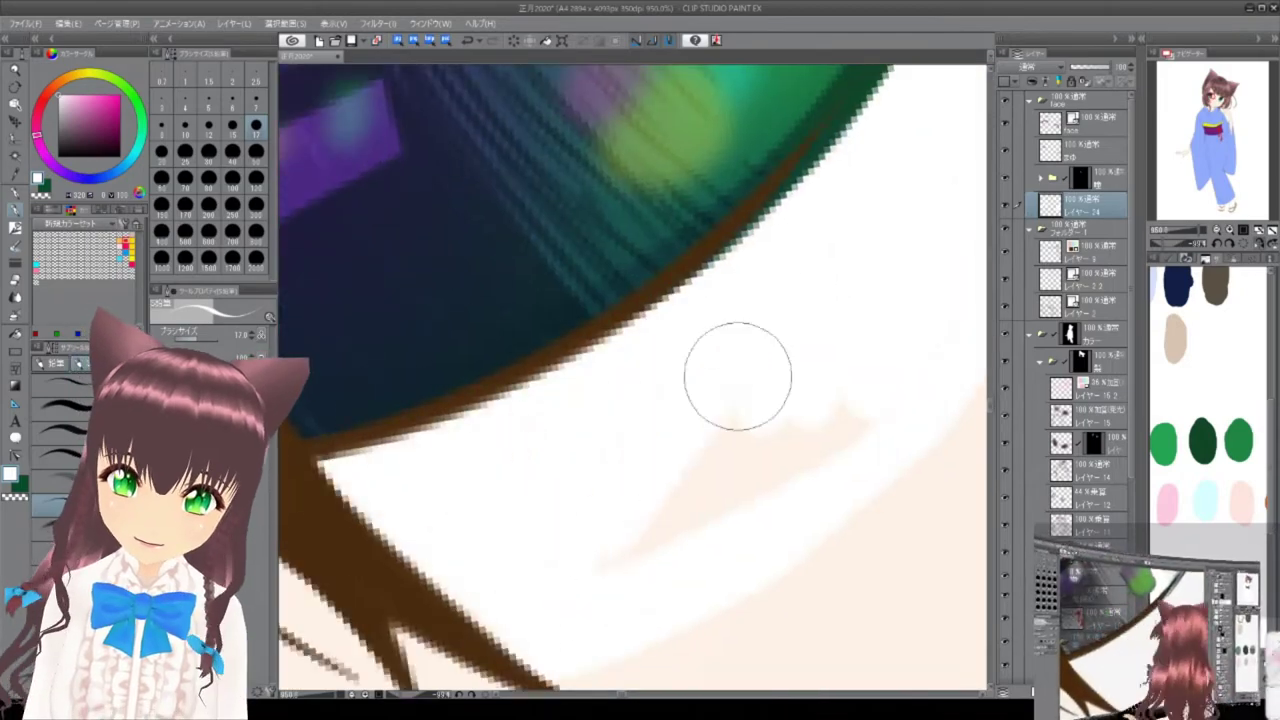
pyautogui.scroll(-5, 596, 525)
pyautogui.scroll(3, 700, 143)
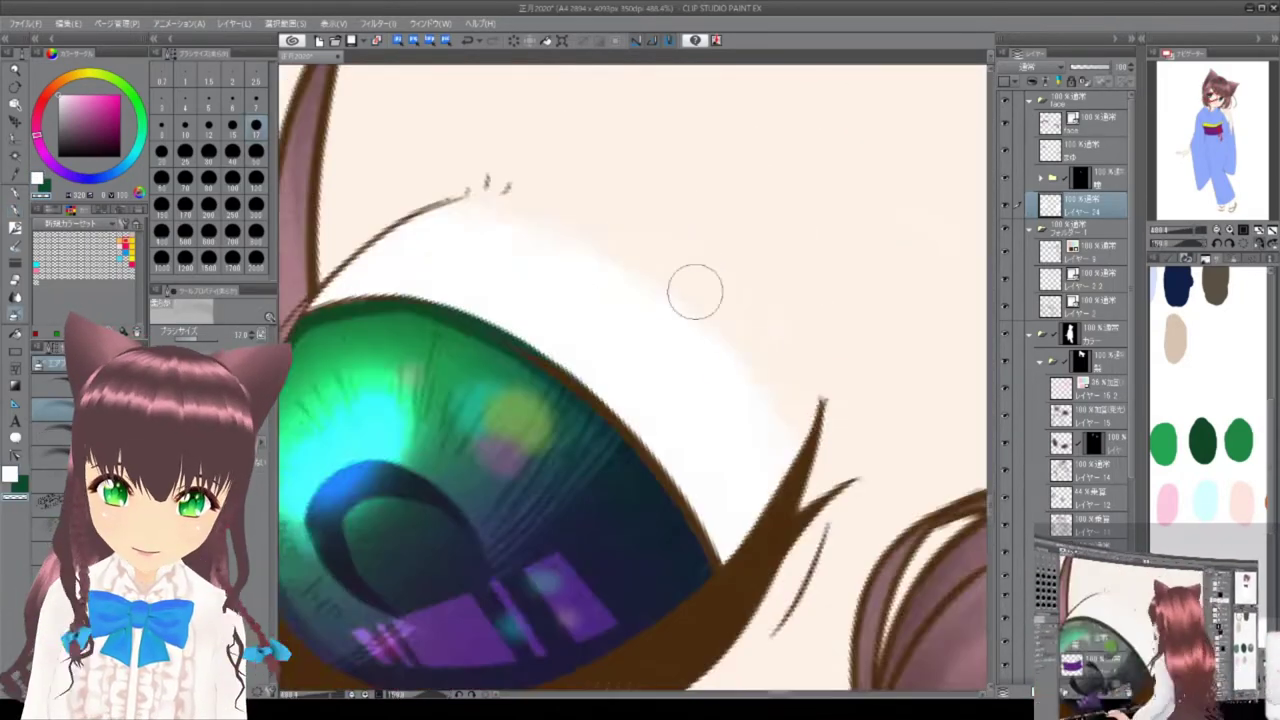
# Soften the outer edges of the eye whites and airbrush a pale blue shadow over them.
pyautogui.scroll(3, 714, 268)
pyautogui.scroll(-5, 714, 268)
pyautogui.scroll(3, 600, 350)
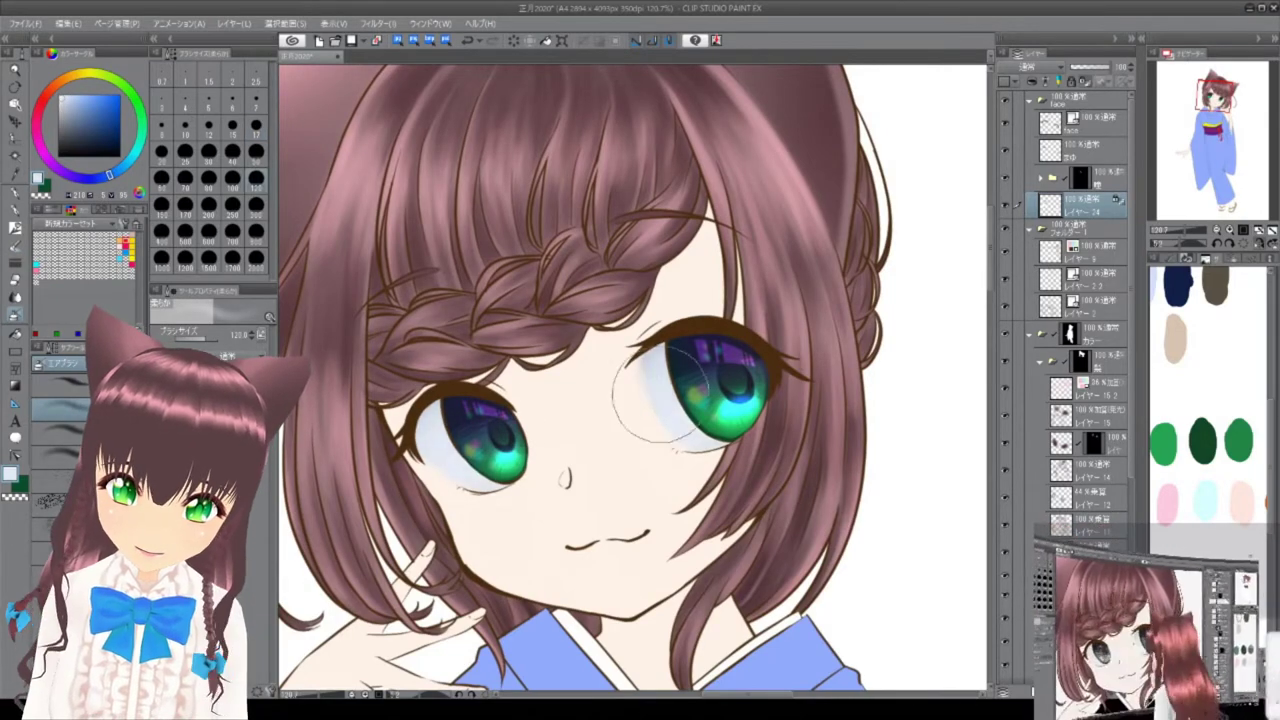
pyautogui.scroll(-3, 463, 483)
# Add a new layer above the face line art and paint a large white oval highlight on the upper inner edge of each iris.
pyautogui.hotkey('ctrl', 'shift', 'n')
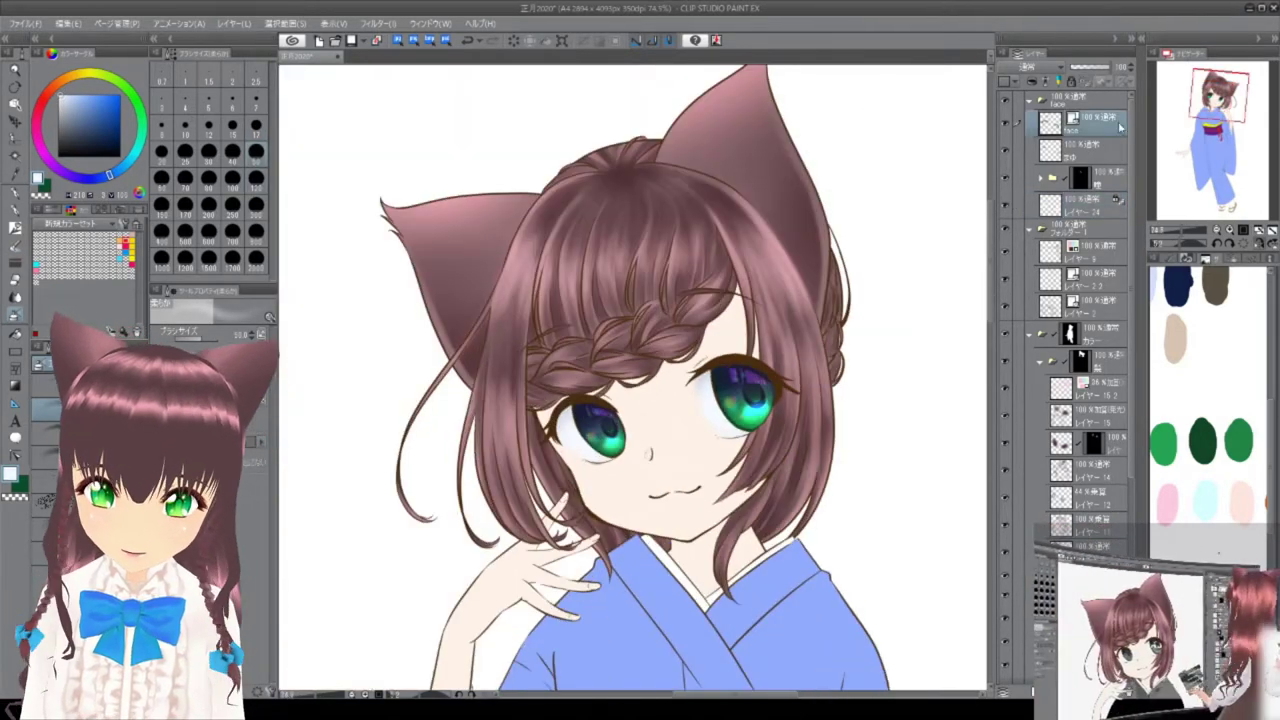
pyautogui.scroll(4, 385, 397)
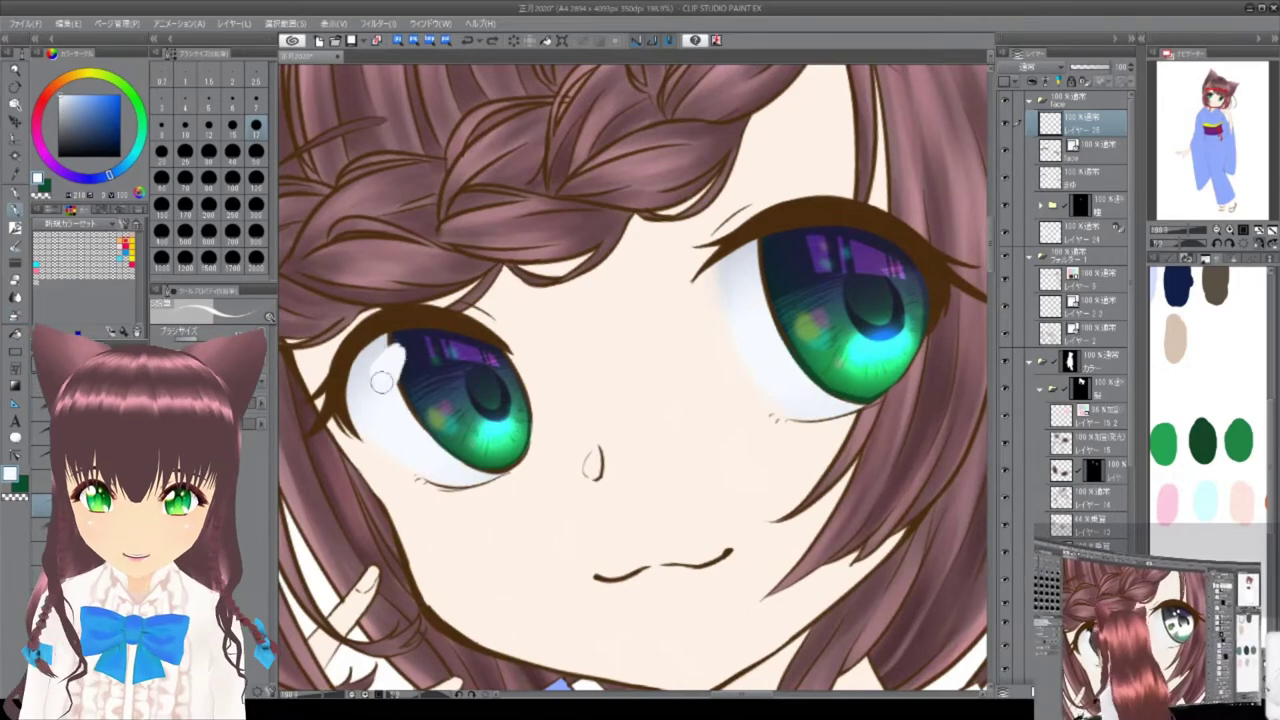
pyautogui.scroll(5, 395, 360)
pyautogui.moveTo(420, 500); pyautogui.dragTo(571, 171)
pyautogui.scroll(-4, 571, 171)
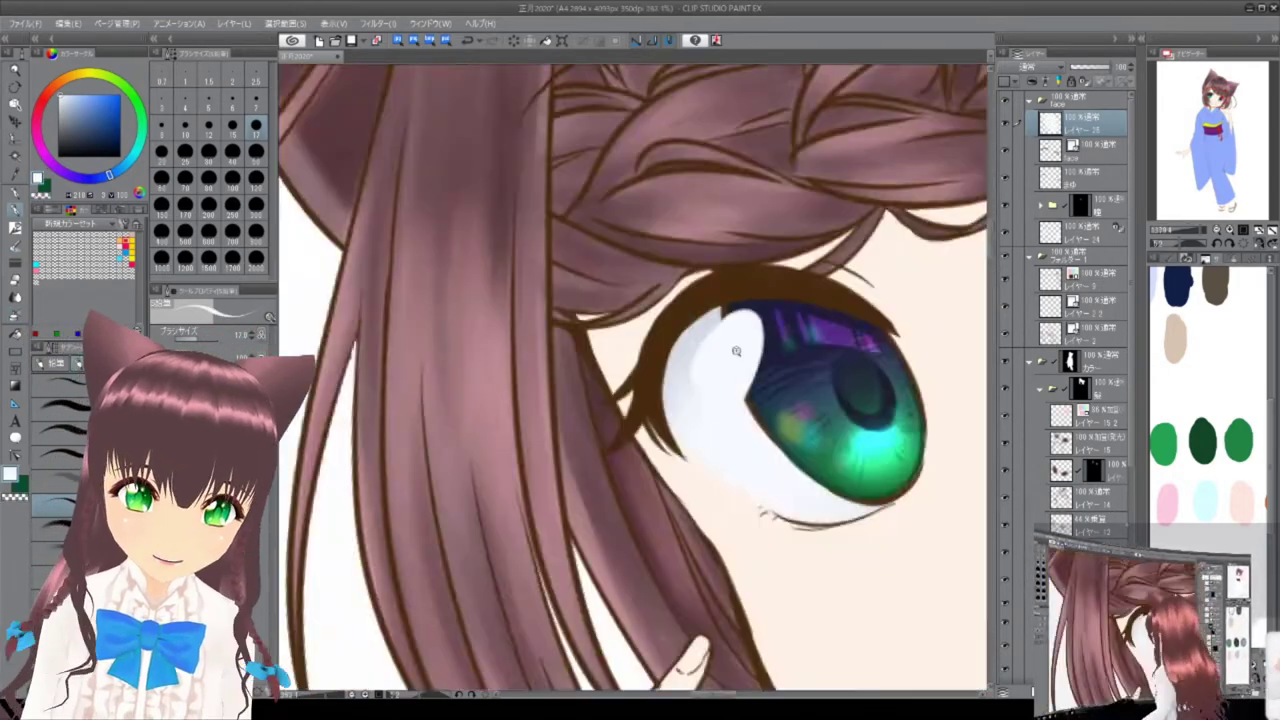
pyautogui.scroll(4, 757, 371)
pyautogui.moveTo(471, 430); pyautogui.dragTo(608, 237)
pyautogui.moveTo(560, 470); pyautogui.dragTo(628, 270)
pyautogui.scroll(-5, 625, 270)
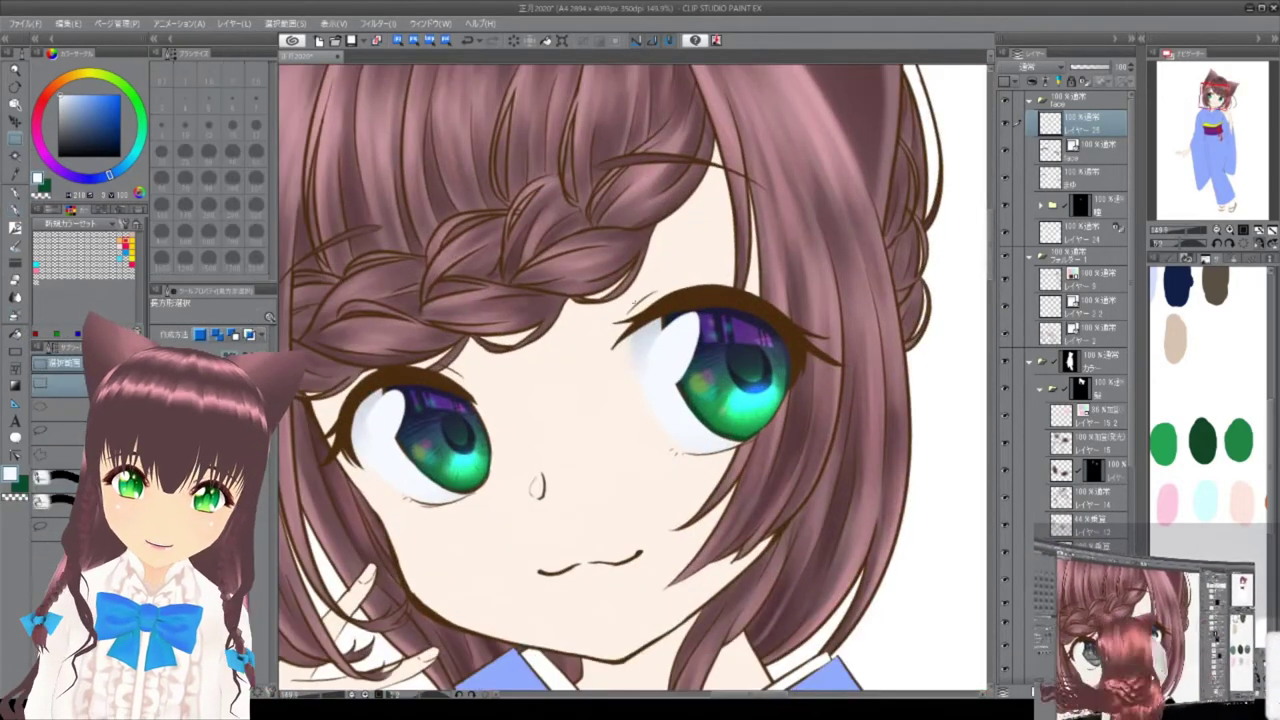
# Transform the large highlights to tilt and reposition them over the irises.
pyautogui.hotkey('ctrl', 't')
pyautogui.moveTo(707, 362); pyautogui.dragTo(432, 430)
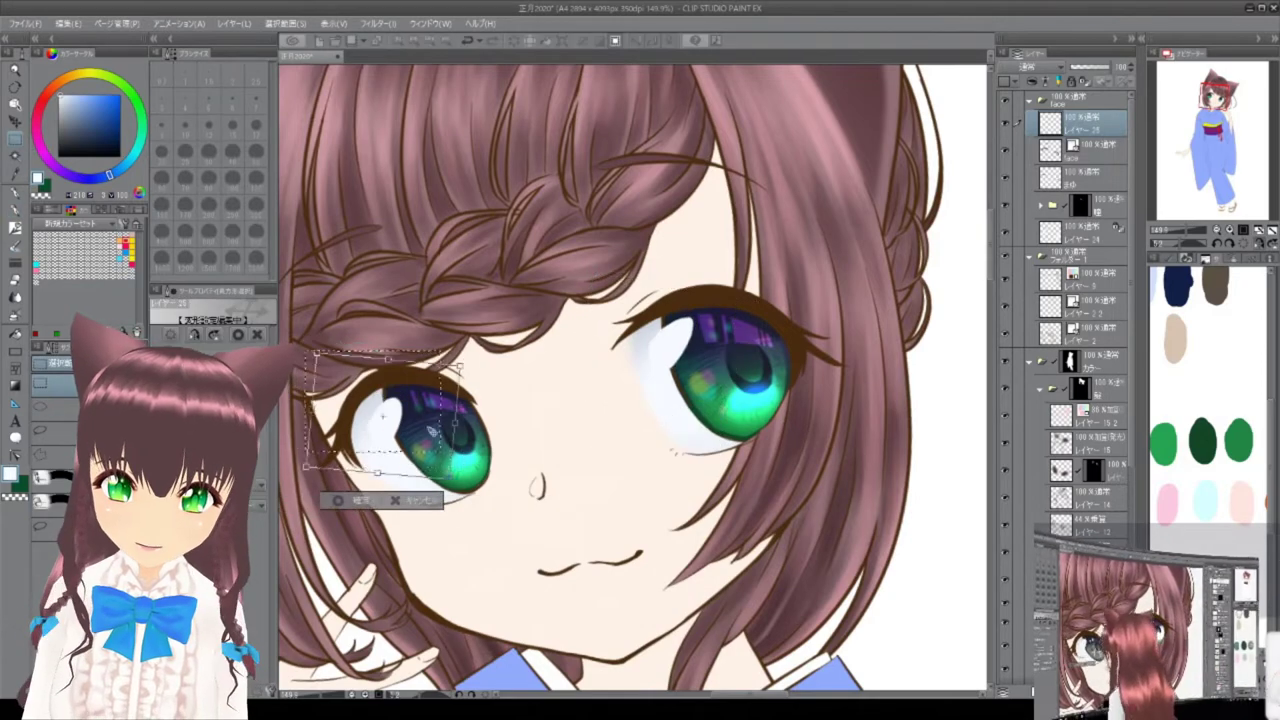
pyautogui.click(366, 509)
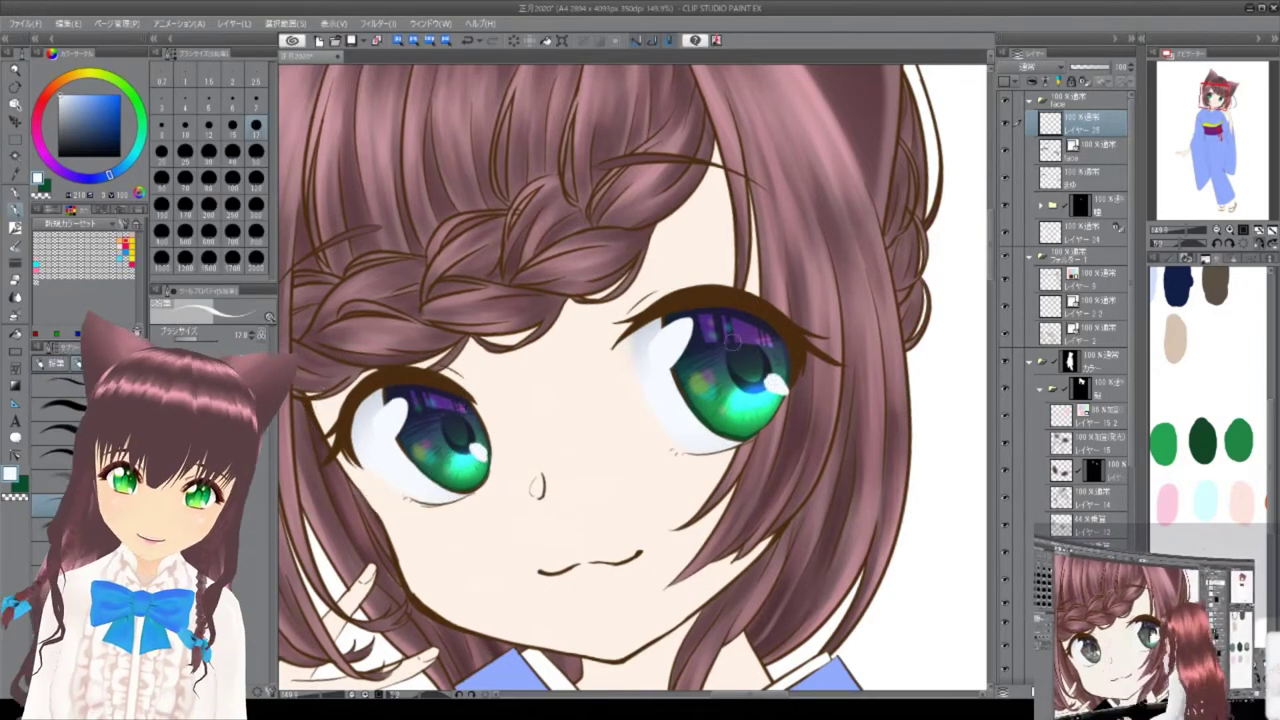
# Paint small round white highlights in the lower part of both irises and a tapered white streak across each pupil.
pyautogui.scroll(6, 732, 341)
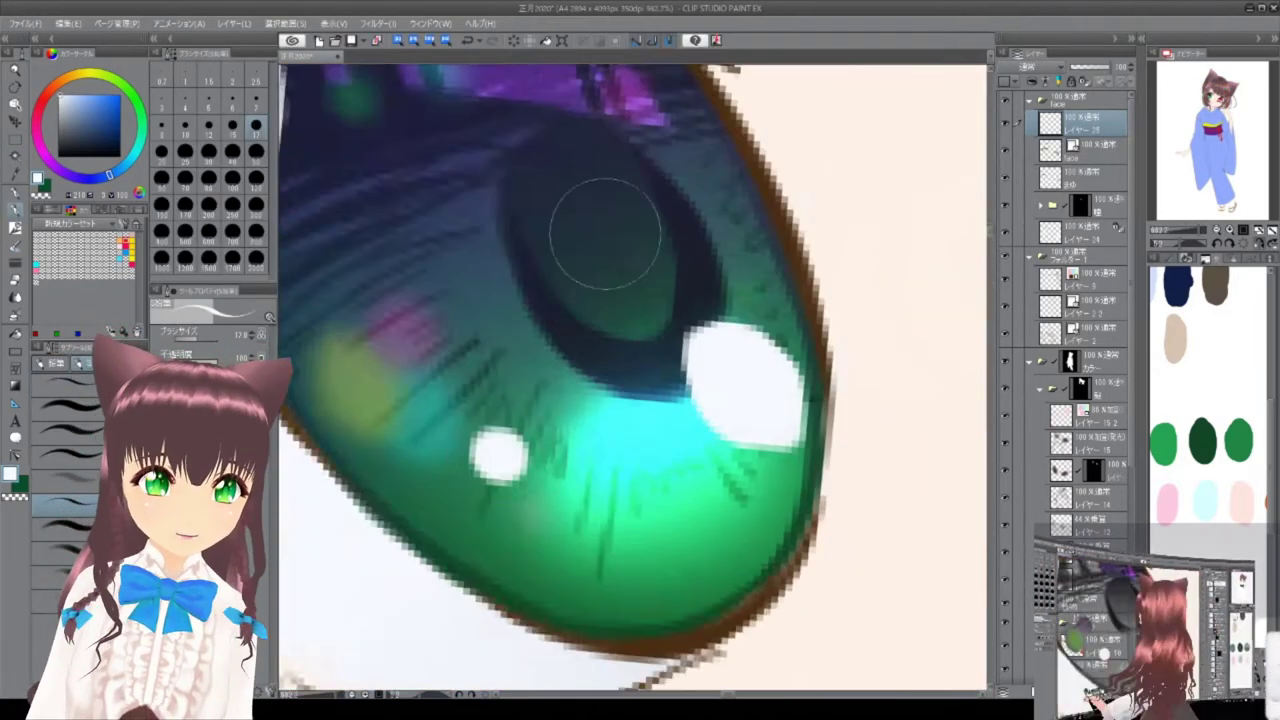
pyautogui.scroll(-7, 604, 232)
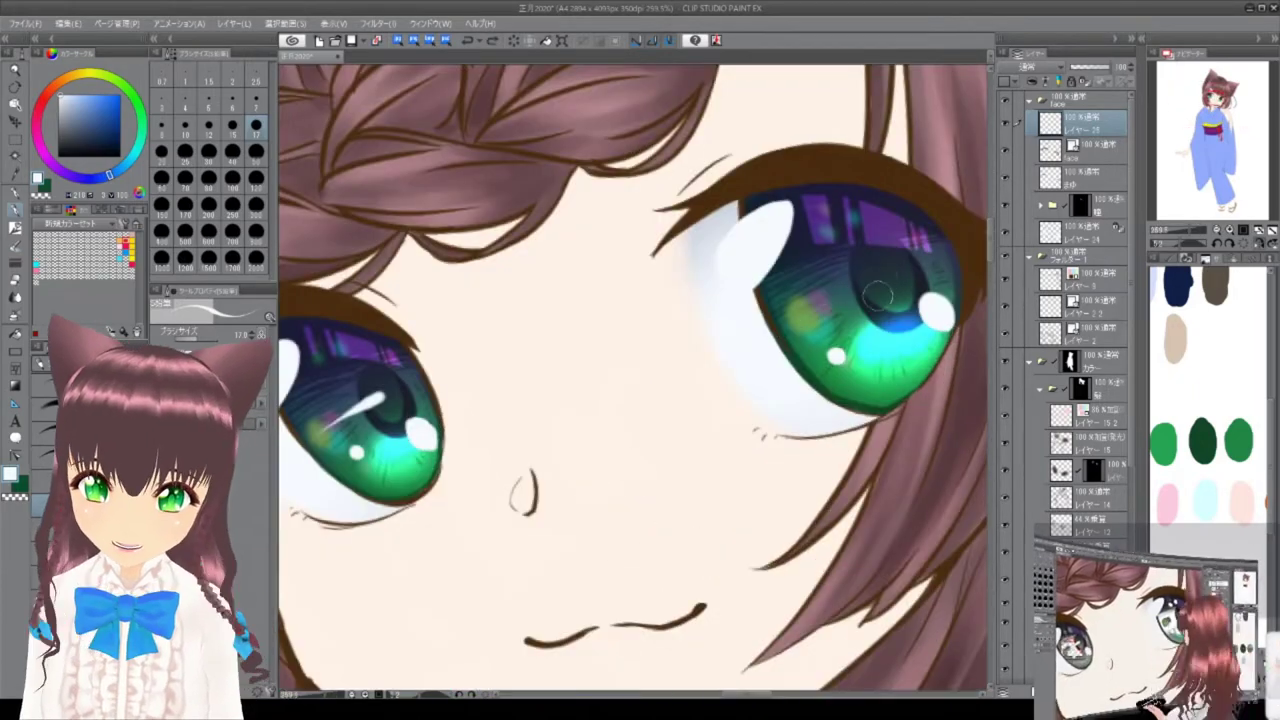
pyautogui.press('-')
pyautogui.press('-')
pyautogui.press('-')
pyautogui.press('-')
pyautogui.press('-')
pyautogui.press('-')
pyautogui.press('-')
pyautogui.scroll(-5, 486, 166)
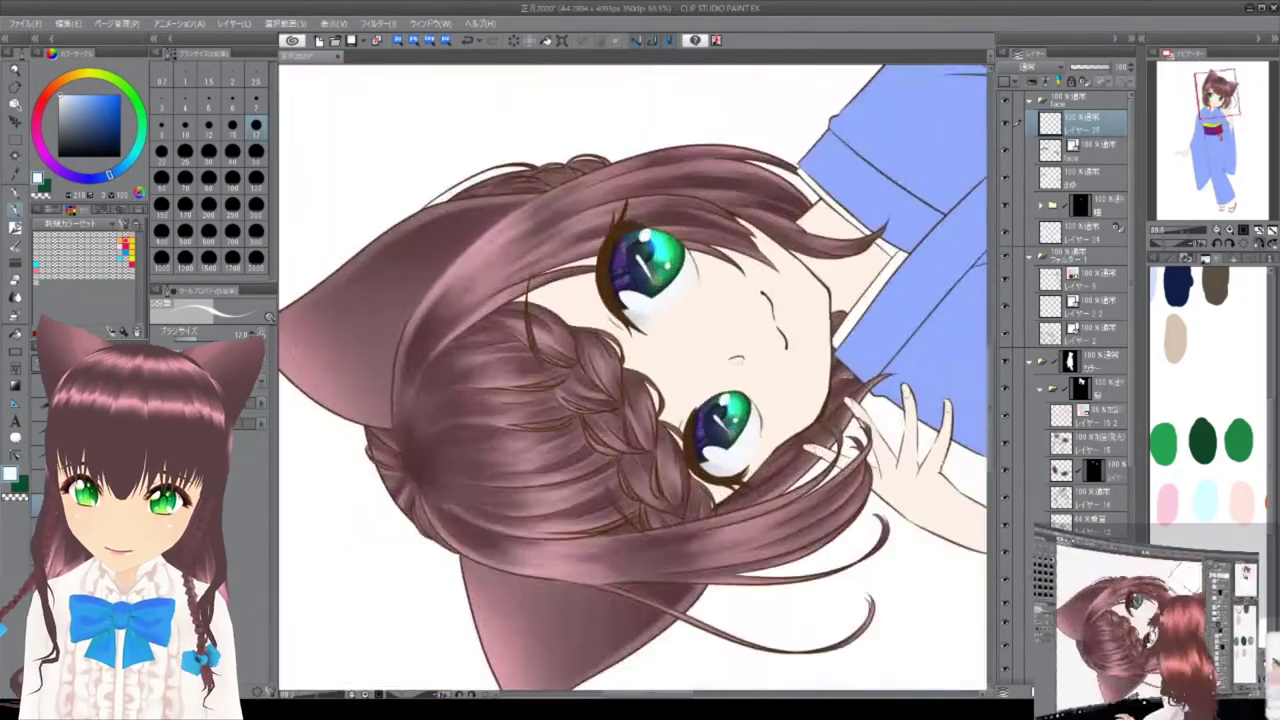
# Paint a small round white highlight on the purple reflection in the upper iris.
pyautogui.scroll(8, 486, 166)
pyautogui.press('@')
pyautogui.press('-')
pyautogui.press('-')
pyautogui.press('-')
pyautogui.scroll(4, 695, 425)
pyautogui.press('-')
pyautogui.press('-')
pyautogui.press('-')
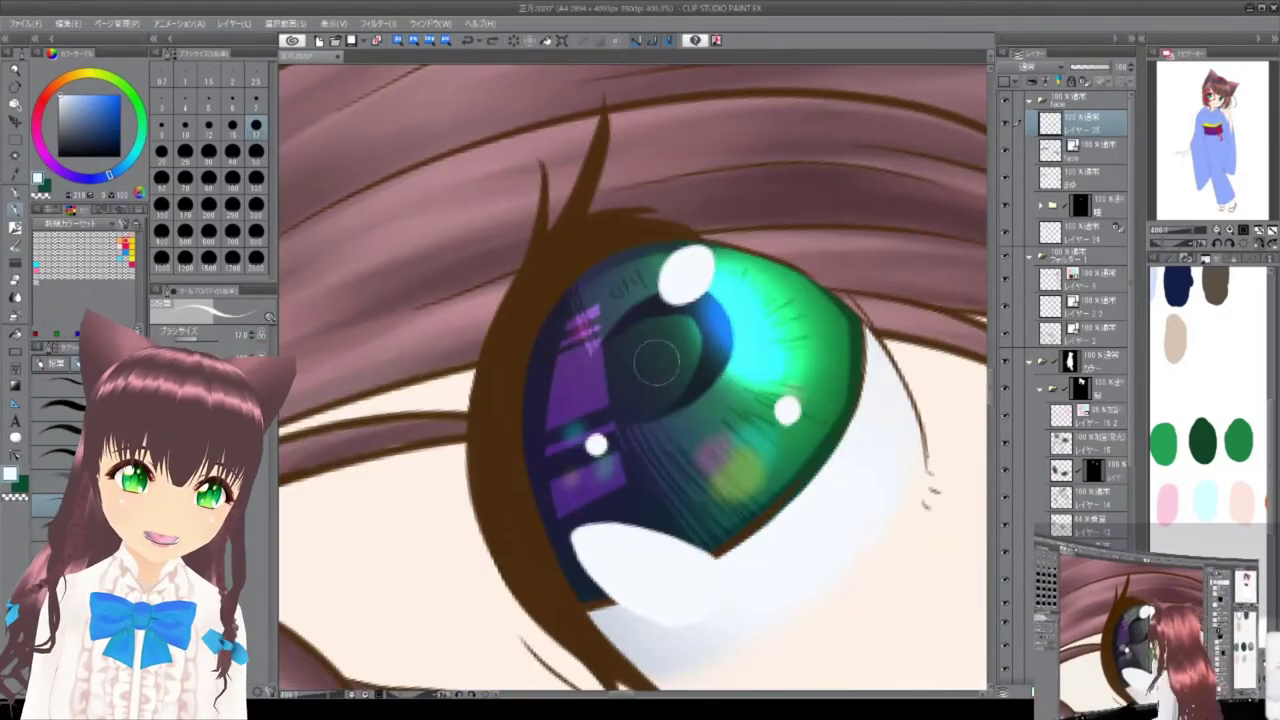
# Select the white streak across the larger eye's pupil and transform it to adjust its placement.
pyautogui.press('@')
pyautogui.scroll(3, 607, 370)
pyautogui.hotkey('ctrl', 't')
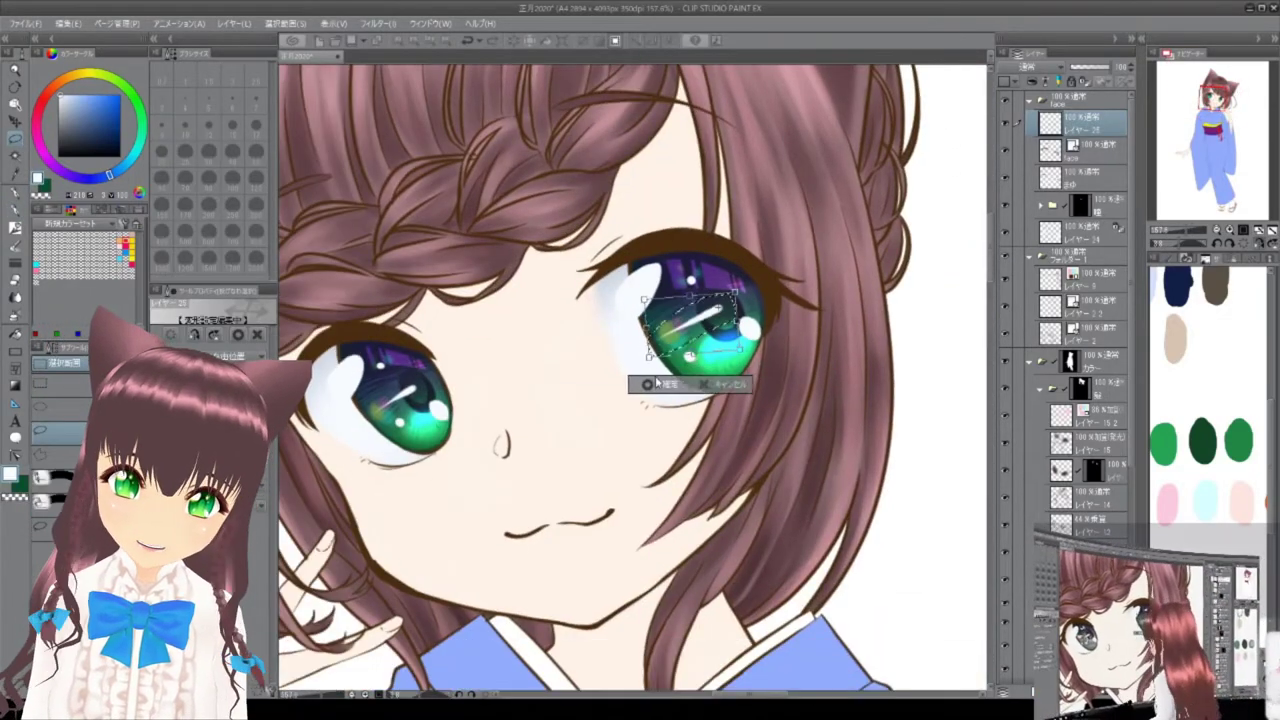
pyautogui.press('Return')
# Airbrush a soft white glow around the eye highlights on a new top layer and lower that layer's opacity.
pyautogui.press('b')
pyautogui.scroll(8, 629, 366)
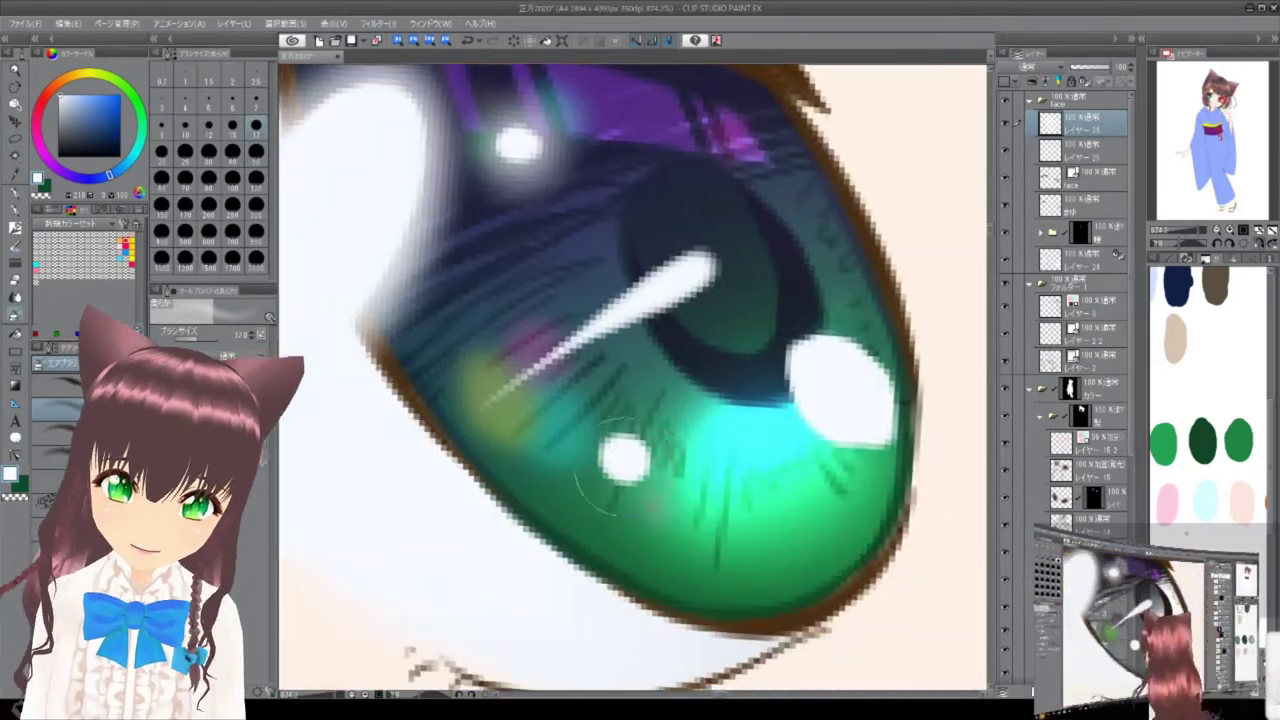
pyautogui.press('-')
pyautogui.press('-')
pyautogui.scroll(2, 826, 286)
pyautogui.scroll(-6, 800, 300)
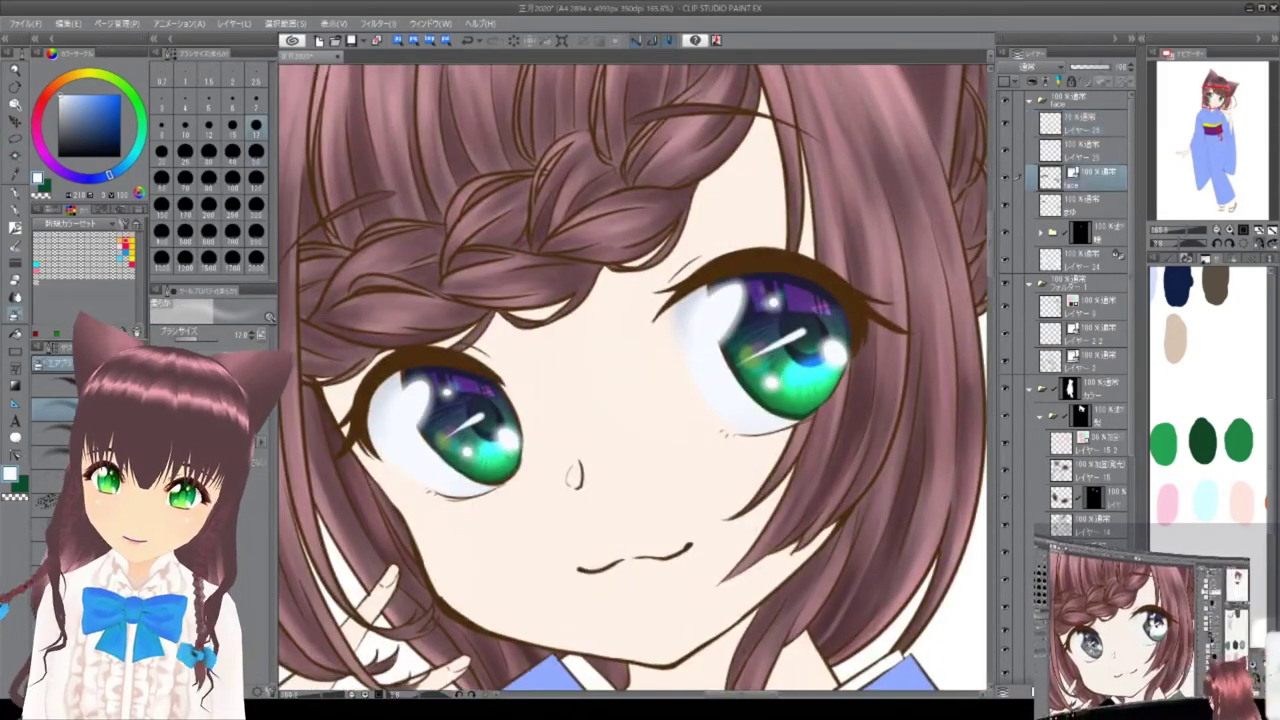
# Add a layer clipped to the face line art and airbrush dark navy and green tints onto the upper eyelashes.
pyautogui.hotkey('ctrl', 'shift', 'n')
pyautogui.press('b')
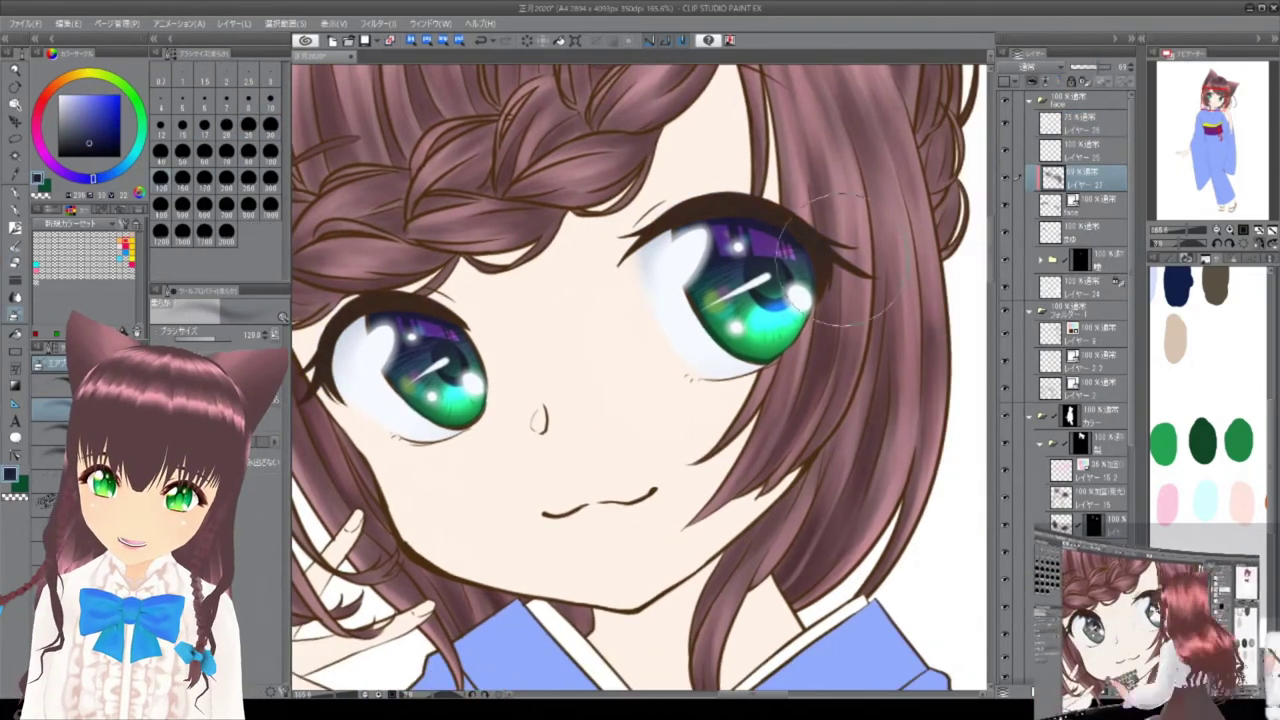
pyautogui.scroll(-1, 915, 130)
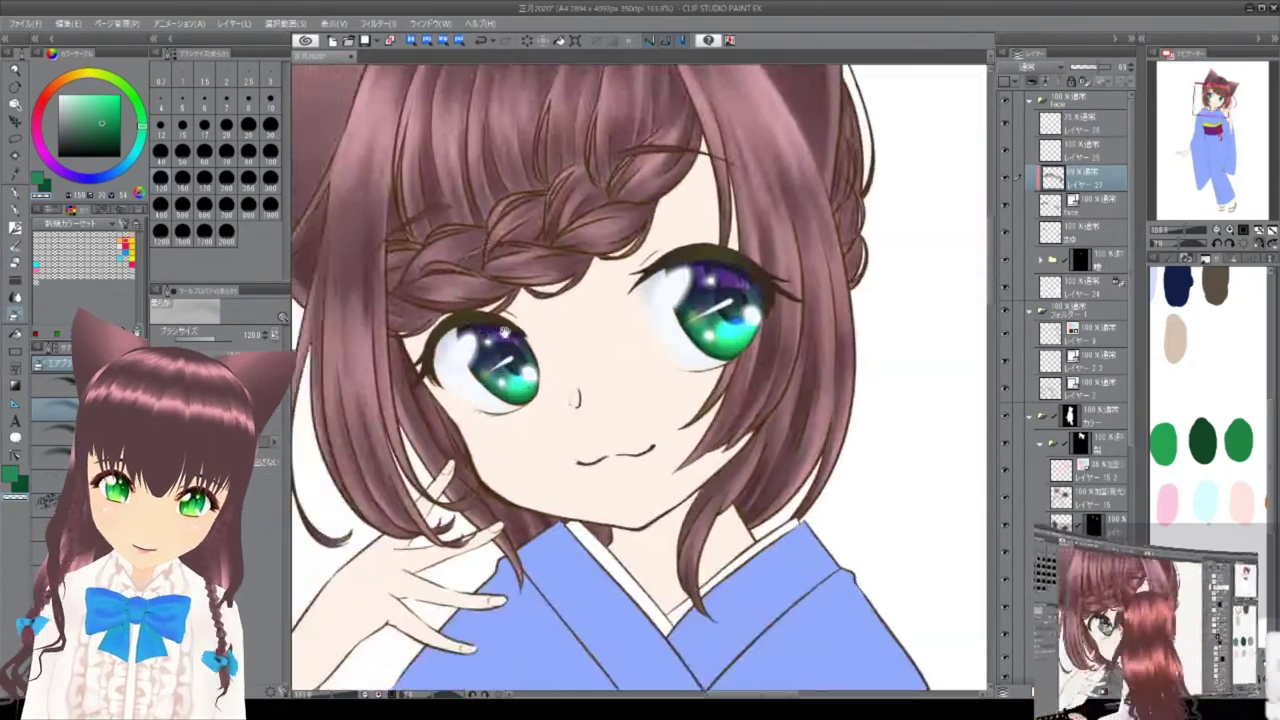
# Airbrush dark navy sampled from the iris over the brown upper eyelashes of the smaller eye.
pyautogui.scroll(6, 915, 130)
pyautogui.press('x')
pyautogui.scroll(-2, 410, 320)
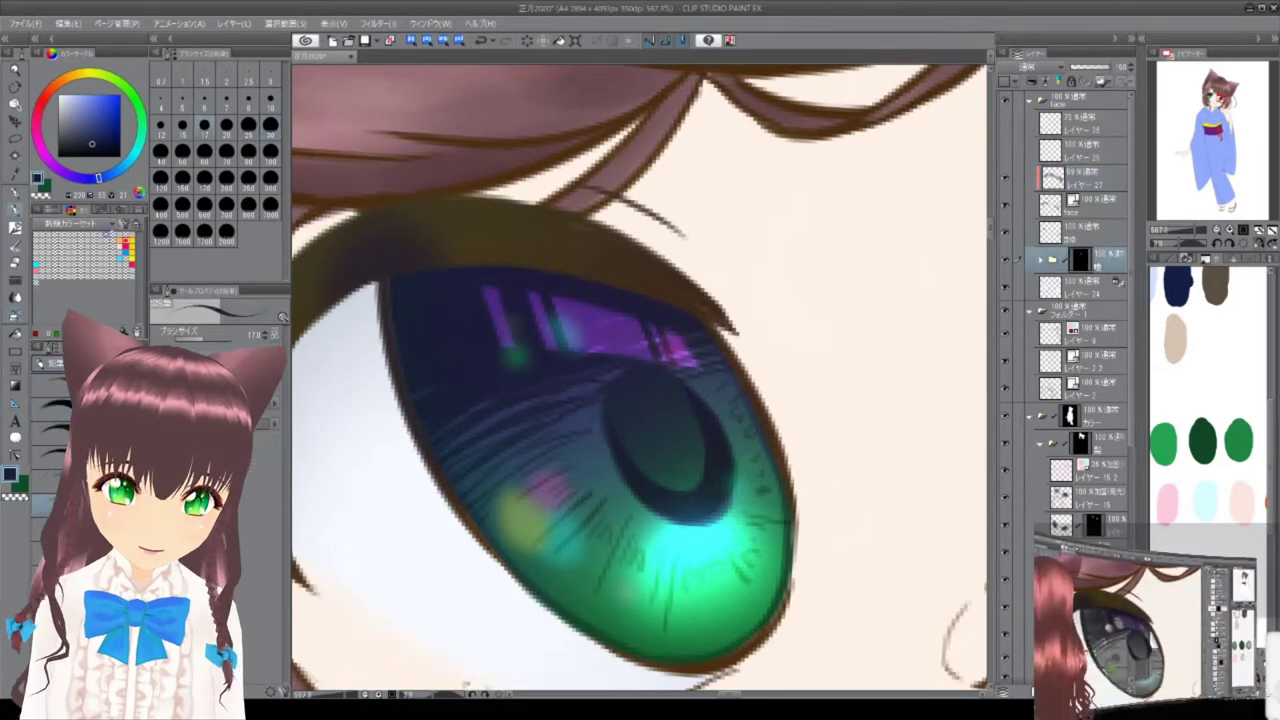
pyautogui.scroll(3, 471, 523)
pyautogui.scroll(-3, 571, 337)
pyautogui.scroll(1, 543, 360)
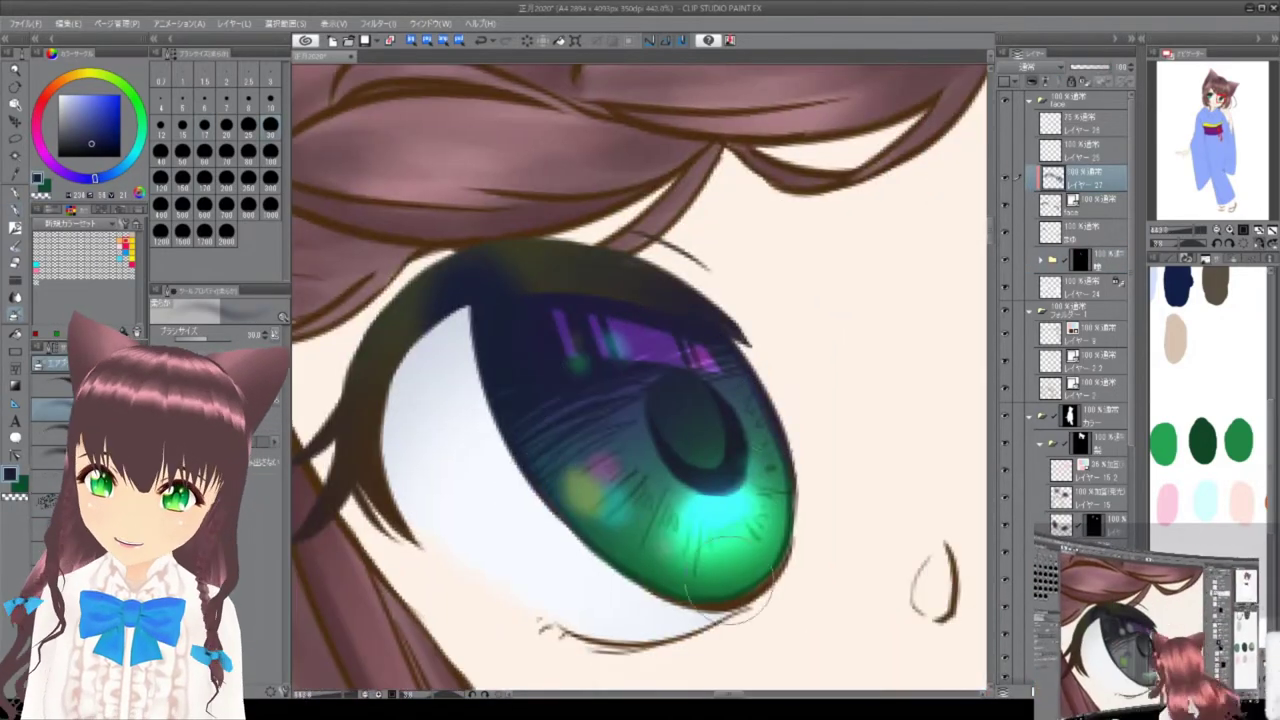
# Sample the iris's dark green and airbrush it along the outline beneath the smaller eye's iris.
pyautogui.keyDown('alt'); pyautogui.click(730, 588); pyautogui.keyUp('alt')
pyautogui.scroll(-2, 720, 560)
pyautogui.scroll(4, 640, 460)
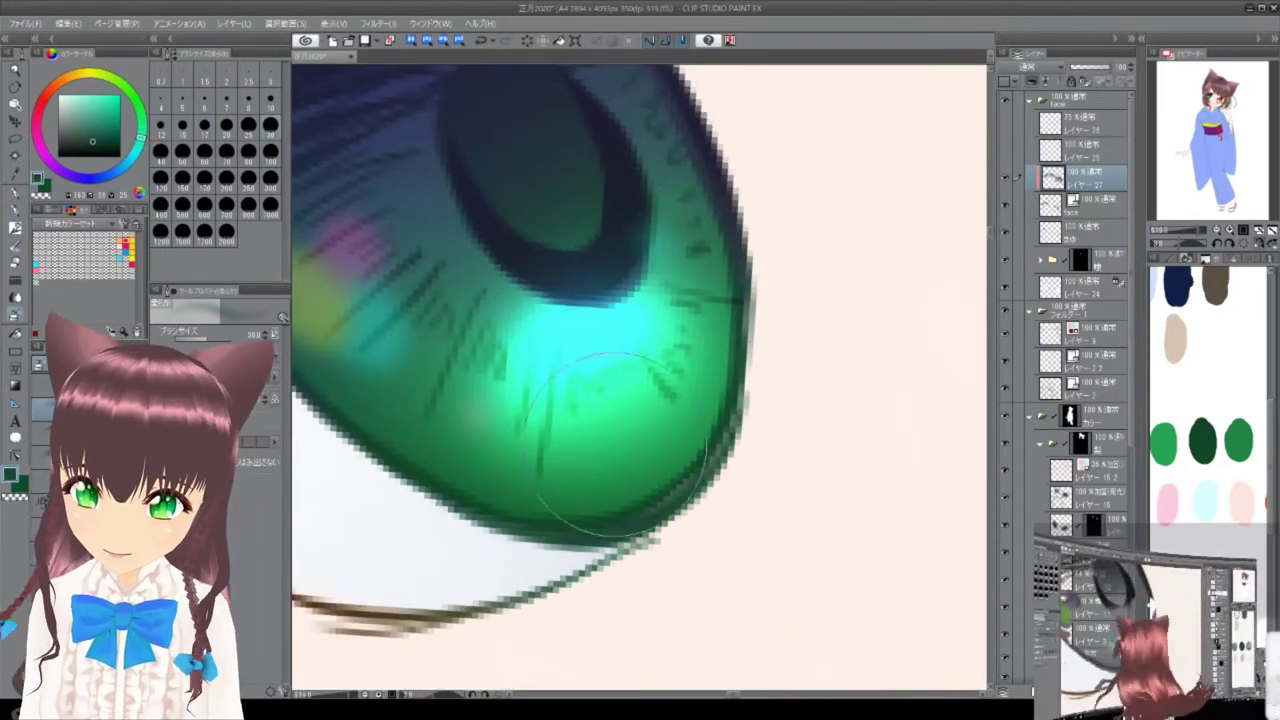
pyautogui.scroll(-2, 620, 440)
pyautogui.scroll(-4, 593, 318)
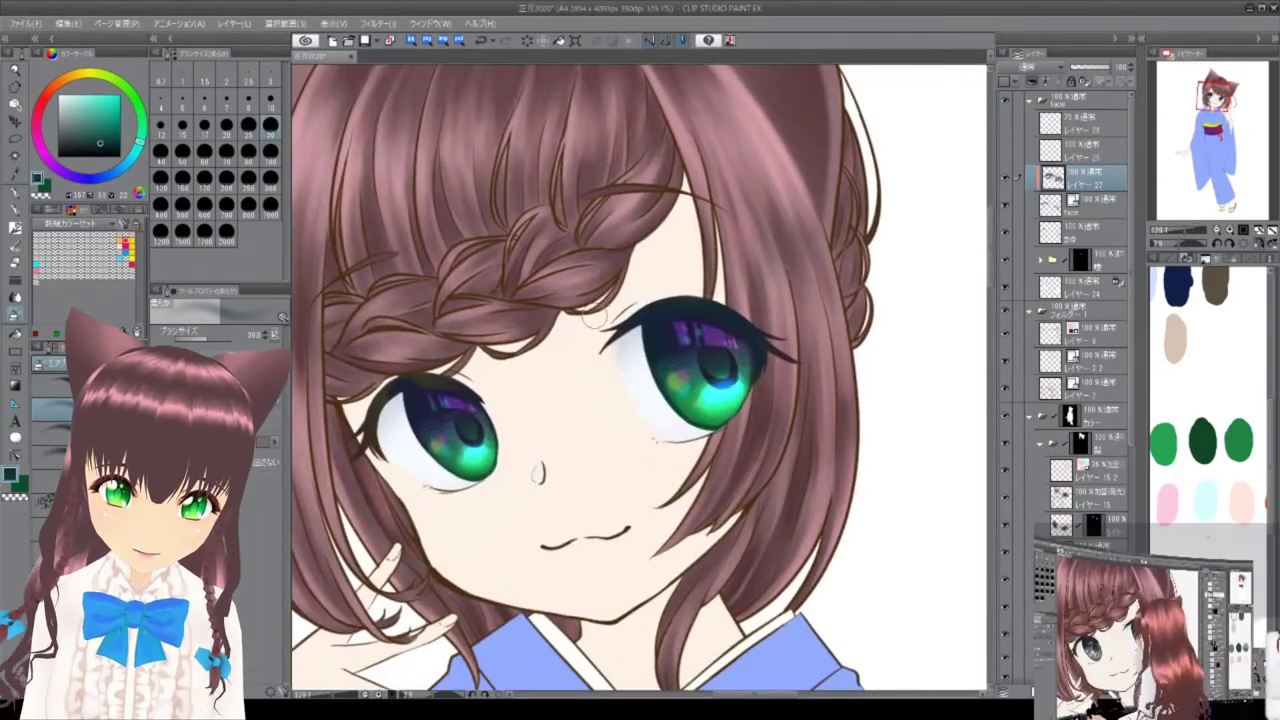
# Sample dark navy again and airbrush it across the smaller eye's upper lid and outer lashes at brush size 30.
pyautogui.keyDown('alt'); pyautogui.click(593, 318); pyautogui.keyUp('alt')
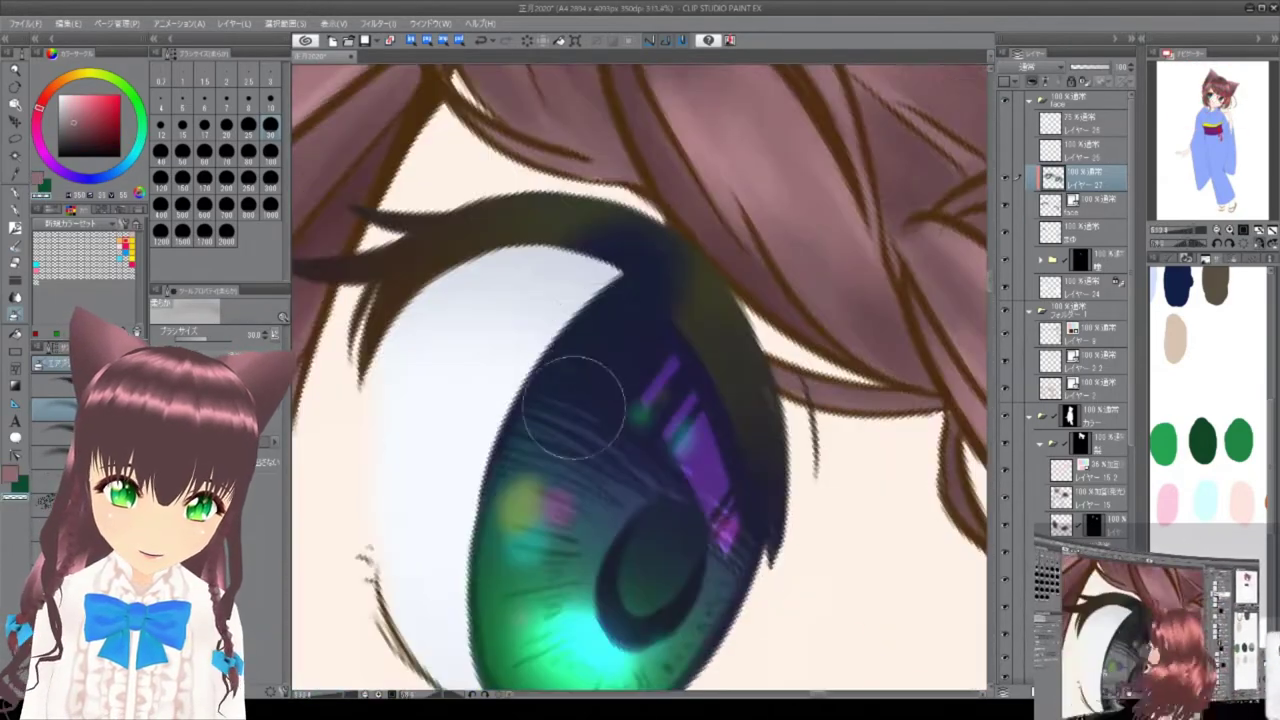
pyautogui.scroll(5, 627, 248)
pyautogui.keyDown('alt'); pyautogui.click(627, 248); pyautogui.keyUp('alt')
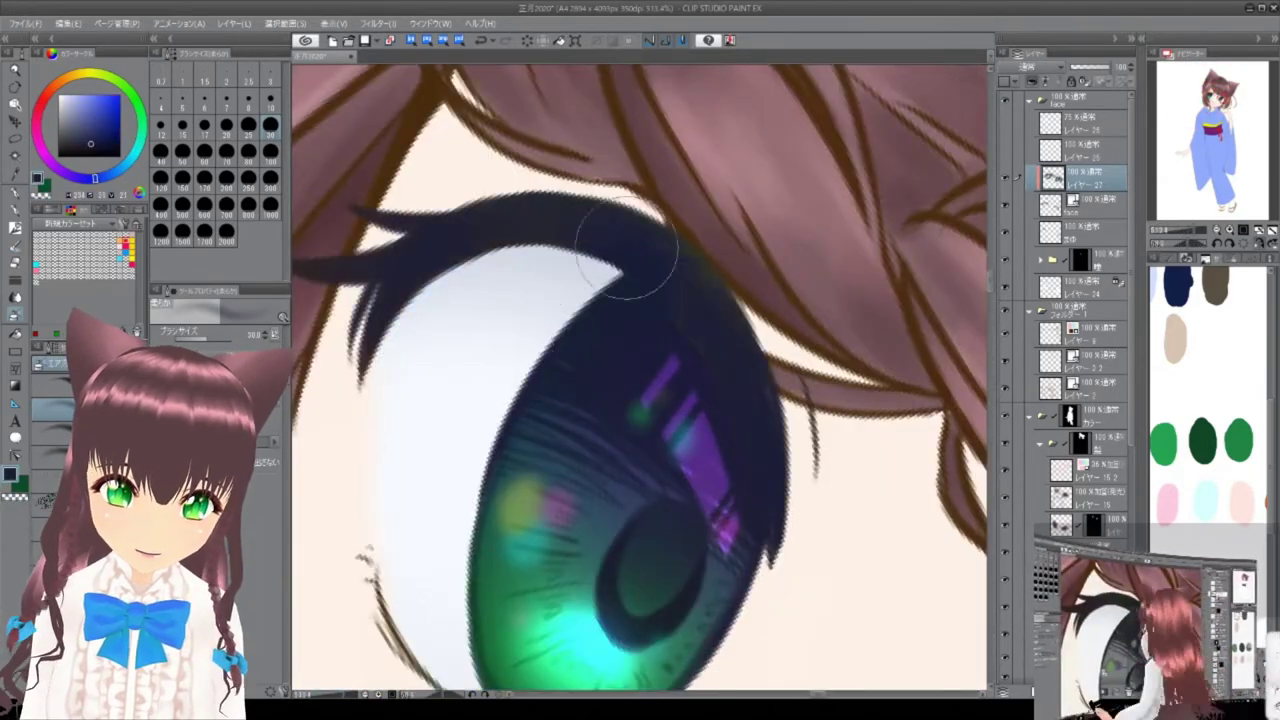
pyautogui.scroll(-3, 651, 238)
pyautogui.scroll(4, 640, 430)
# Airbrush soft iris-coloured green tints with a size 10 brush onto the middle of both eyes' upper lash lines.
pyautogui.keyDown('alt'); pyautogui.click(643, 429); pyautogui.keyUp('alt')
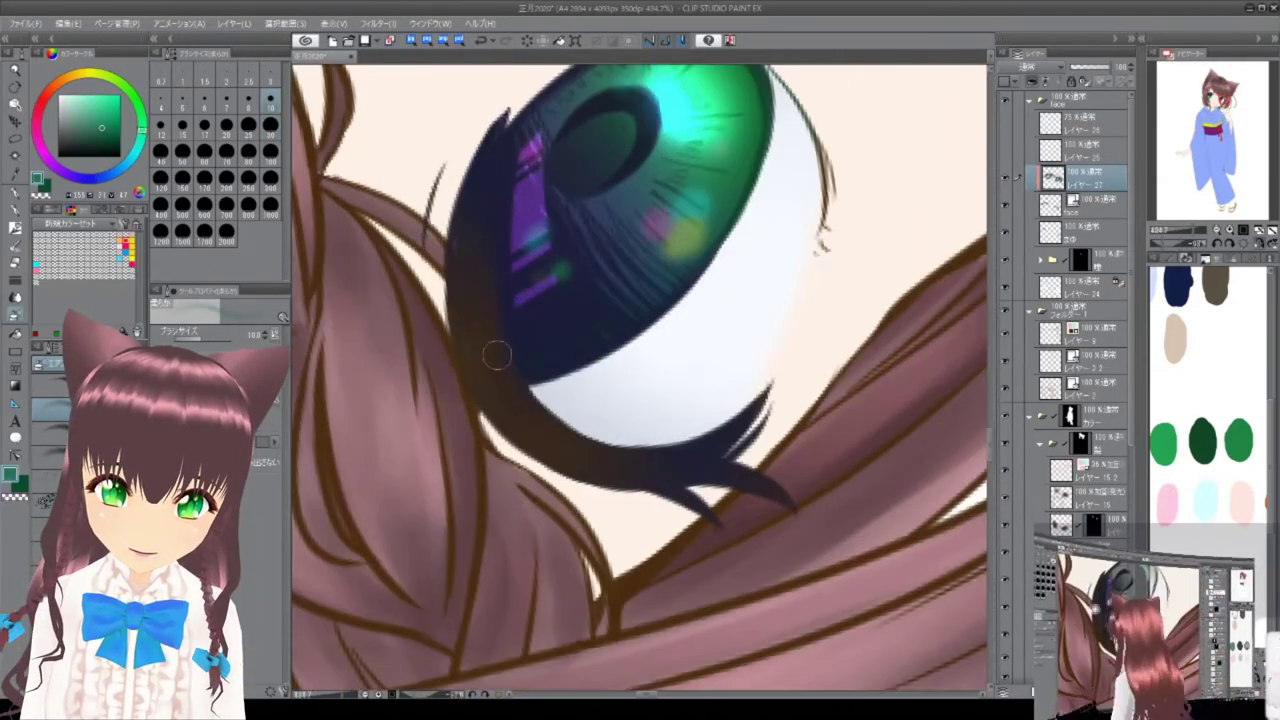
pyautogui.scroll(-4, 491, 352)
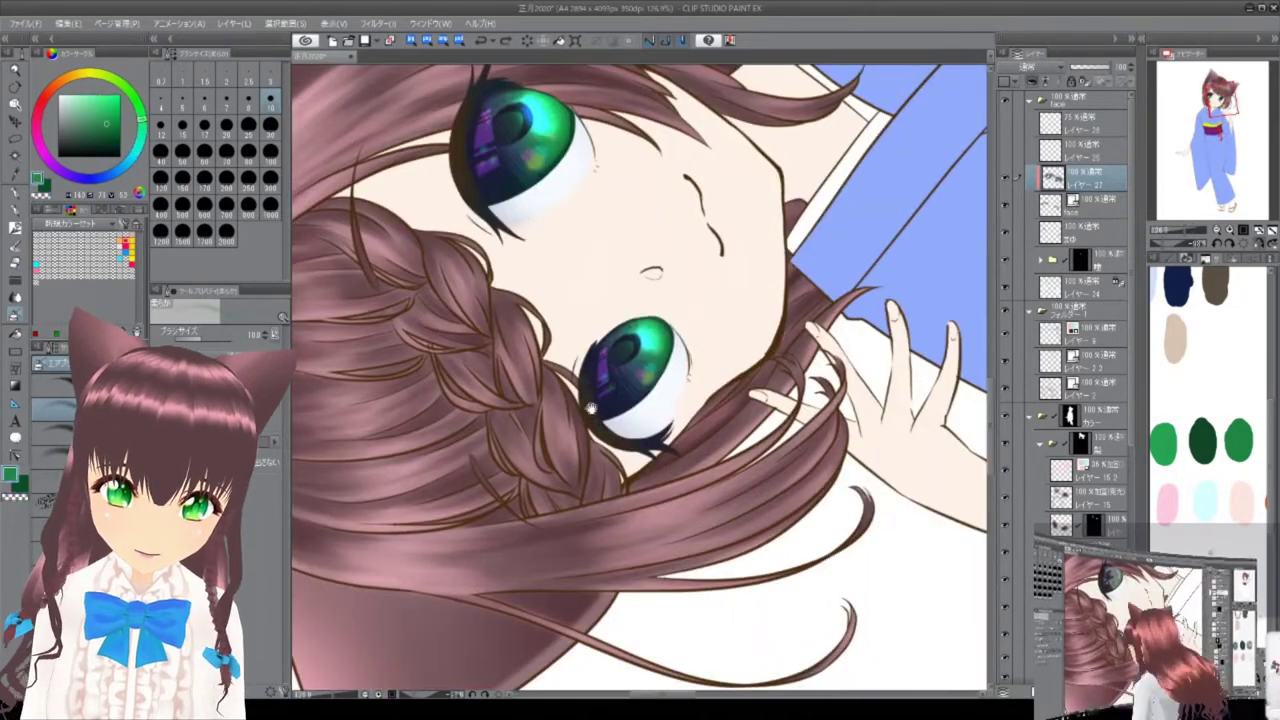
pyautogui.scroll(4, 591, 408)
pyautogui.scroll(-4, 607, 398)
pyautogui.scroll(4, 463, 405)
pyautogui.keyDown('alt'); pyautogui.click(463, 405); pyautogui.keyUp('alt')
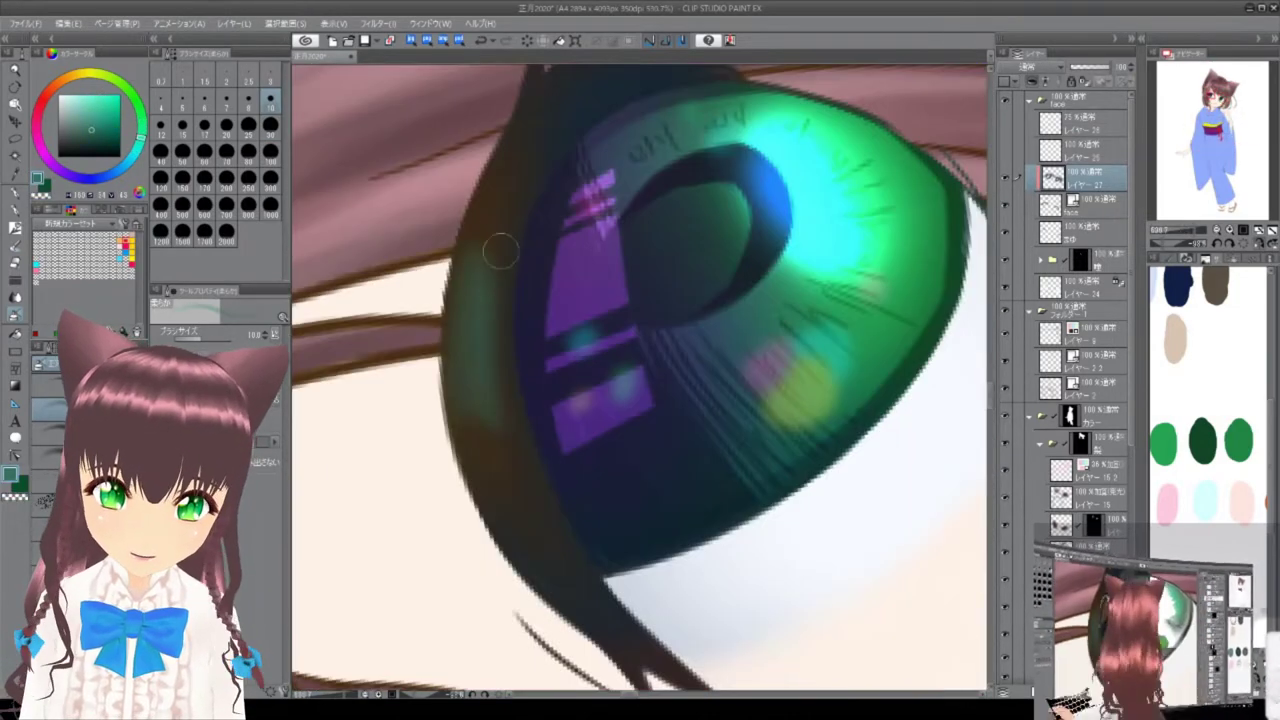
pyautogui.moveTo(474, 337)
pyautogui.mouseDown()
pyautogui.moveTo(497, 366)
pyautogui.moveTo(490, 400)
pyautogui.mouseUp()
pyautogui.scroll(-4, 490, 400)
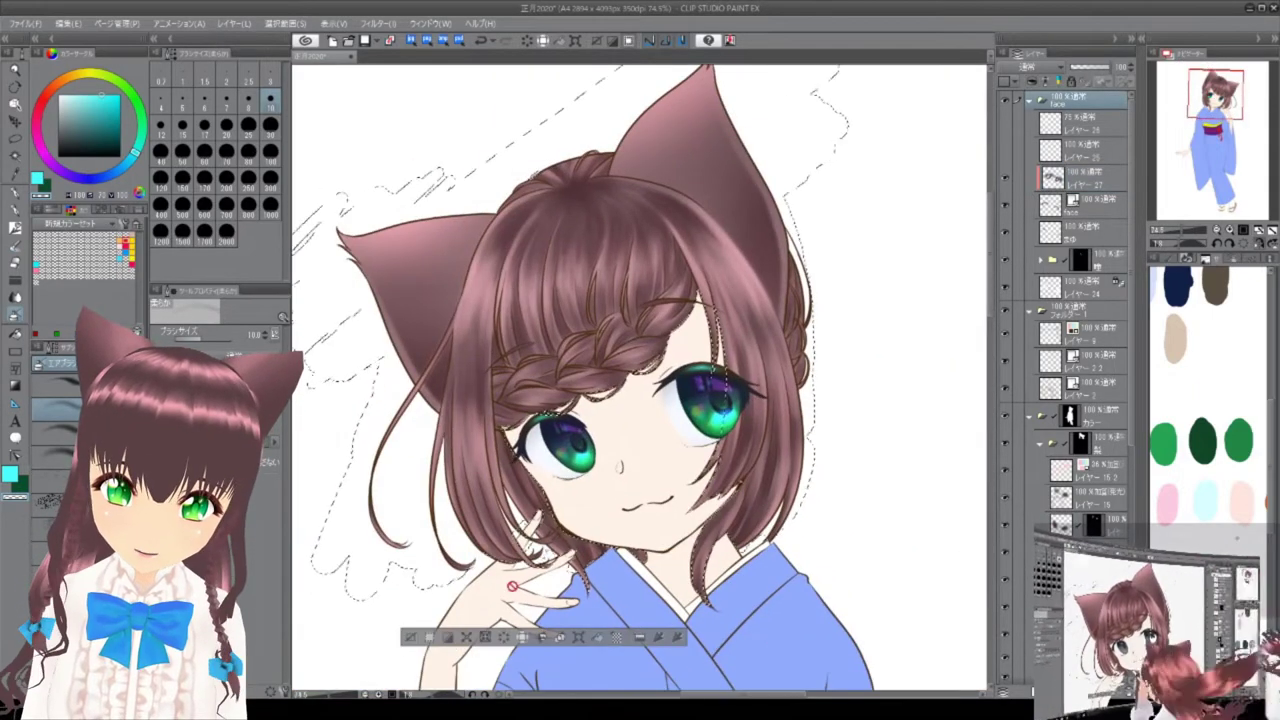
# Select the hair area, add a mask to the face folder, and softly fade the larger eye under the hair.
pyautogui.scroll(2, 640, 380)
pyautogui.hotkey('ctrl', 'shift', 'n')
pyautogui.keyDown('ctrl'); pyautogui.click(1070, 458); pyautogui.keyUp('ctrl')
pyautogui.scroll(2, 523, 366)
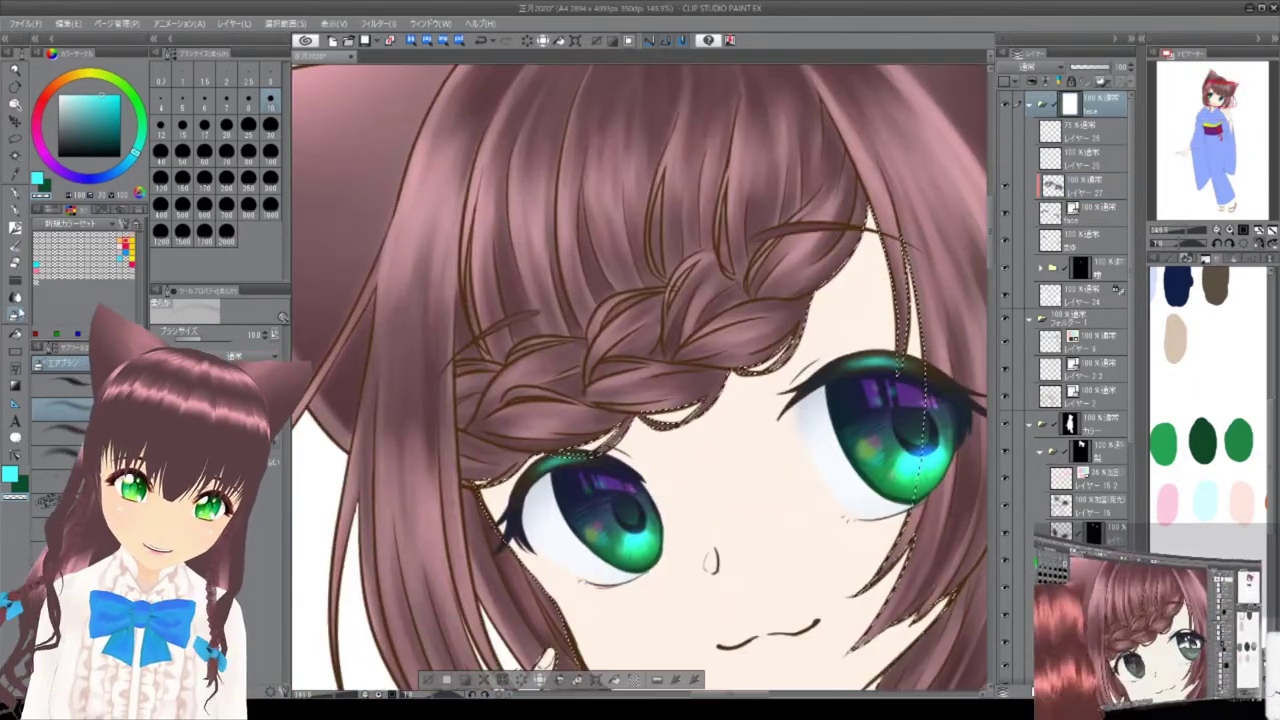
pyautogui.scroll(-2, 640, 466)
pyautogui.scroll(-2, 640, 466)
pyautogui.scroll(1, 640, 466)
pyautogui.press('h')
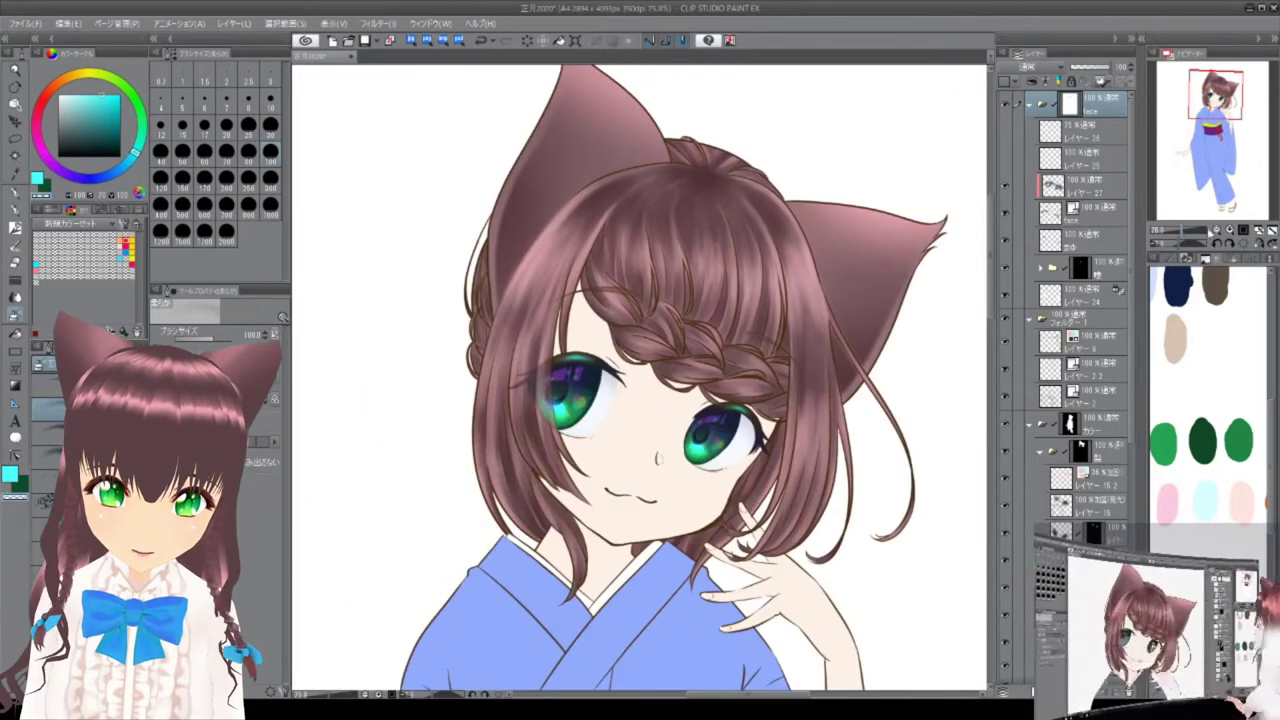
# Collapse the face folder and paint light orange skin shading along the side of the face and beneath the fringe.
pyautogui.click(1046, 106)
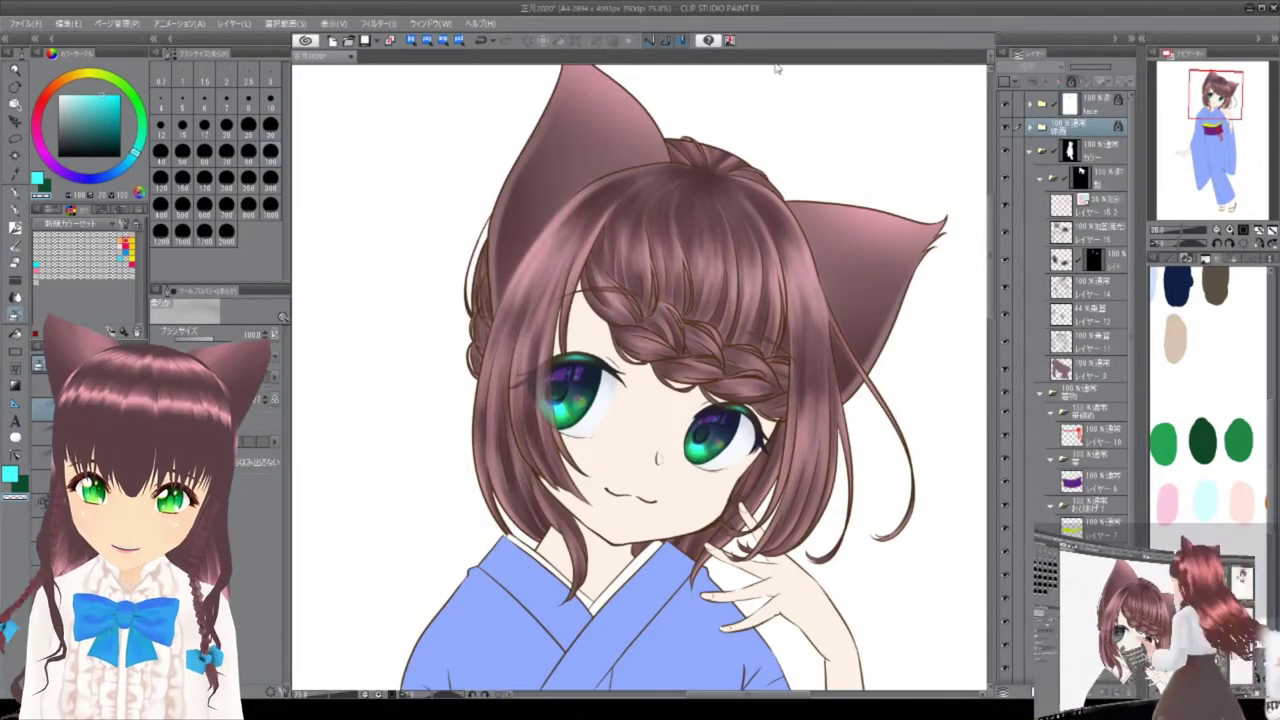
pyautogui.keyDown('alt'); pyautogui.click(627, 417); pyautogui.keyUp('alt')
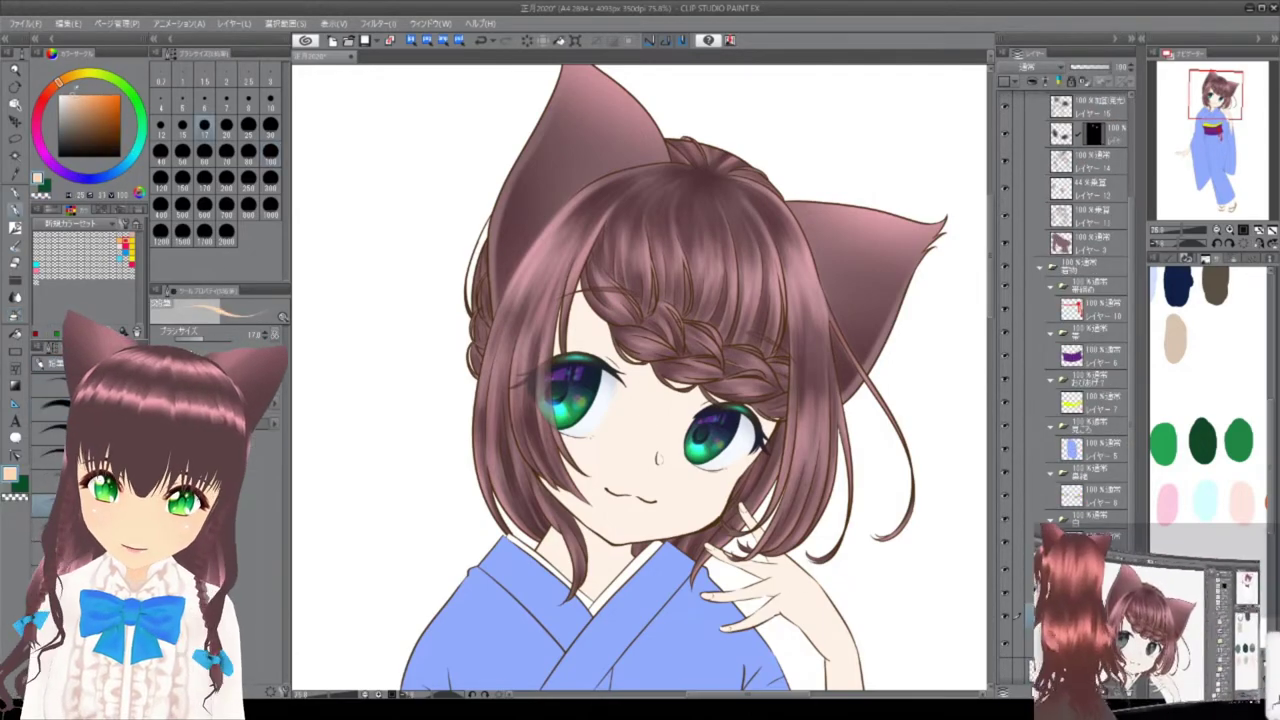
pyautogui.scroll(5, 862, 527)
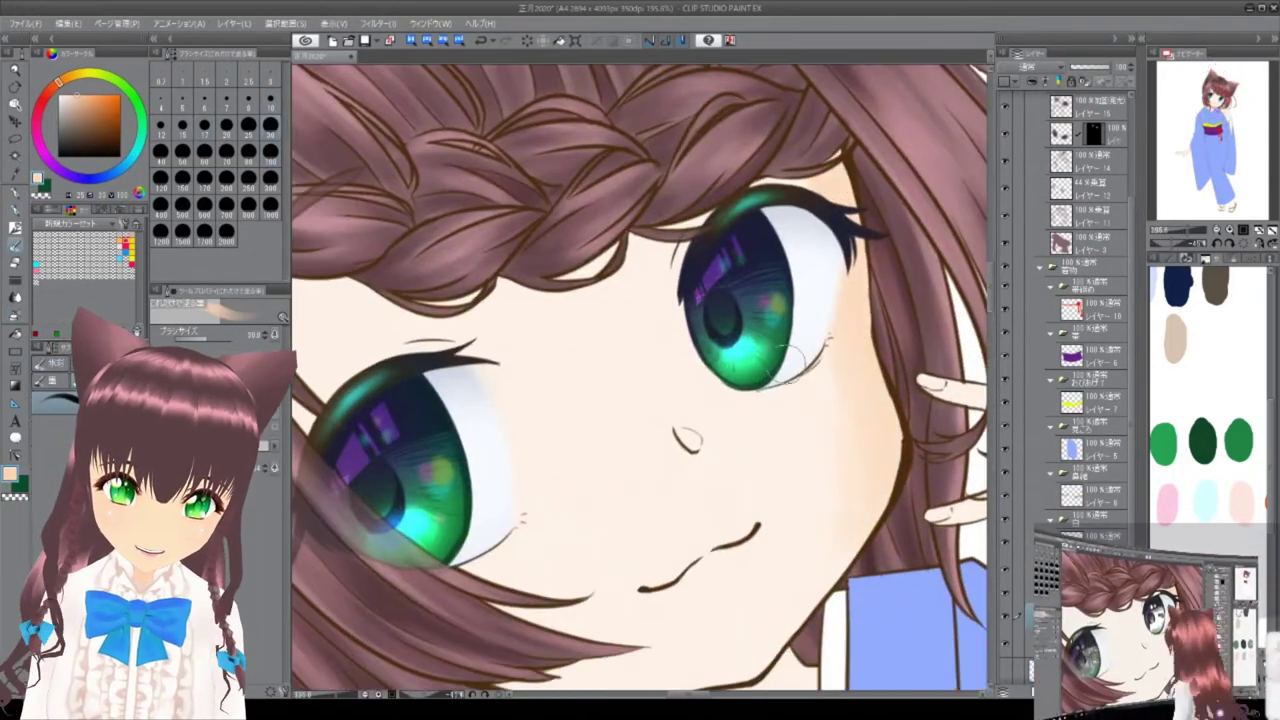
pyautogui.moveTo(826, 190); pyautogui.dragTo(556, 320)
pyautogui.scroll(-1, 906, 306)
pyautogui.scroll(-1, 926, 192)
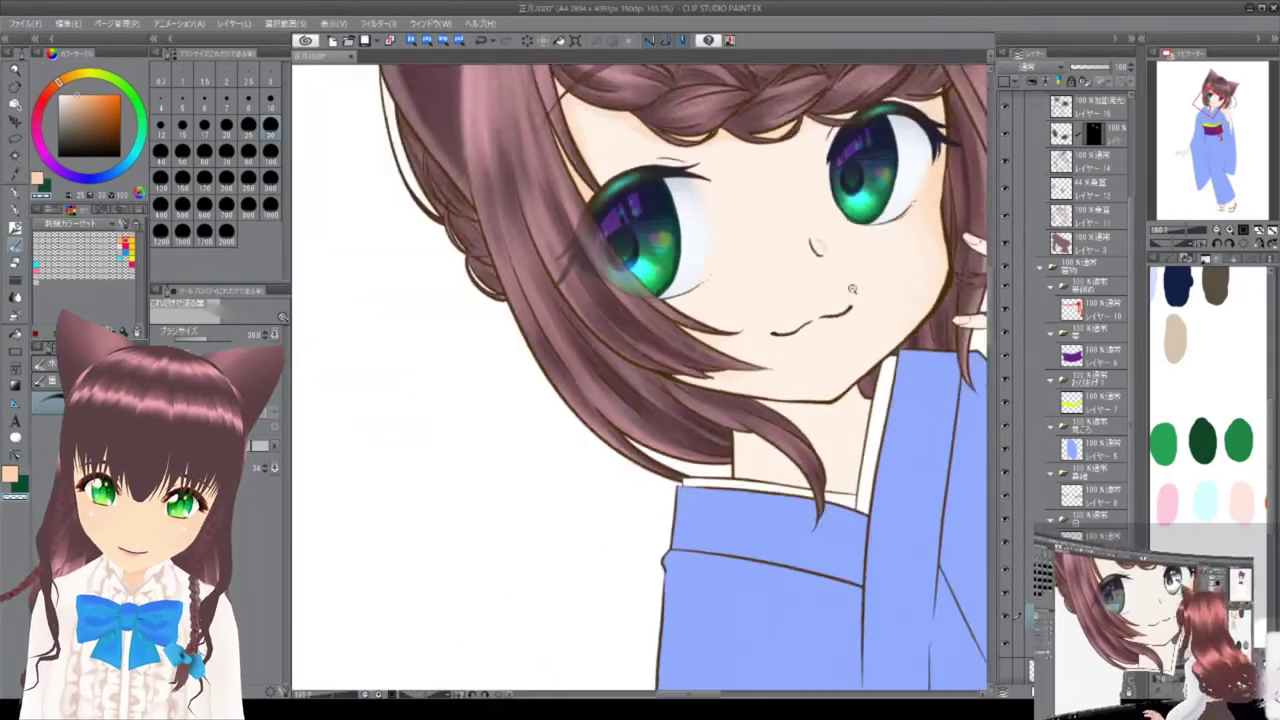
# Paint light orange shading on the neck under the chin, beside the hair tips and below the mouth.
pyautogui.scroll(3, 926, 234)
pyautogui.hscroll(2, 808, 293)
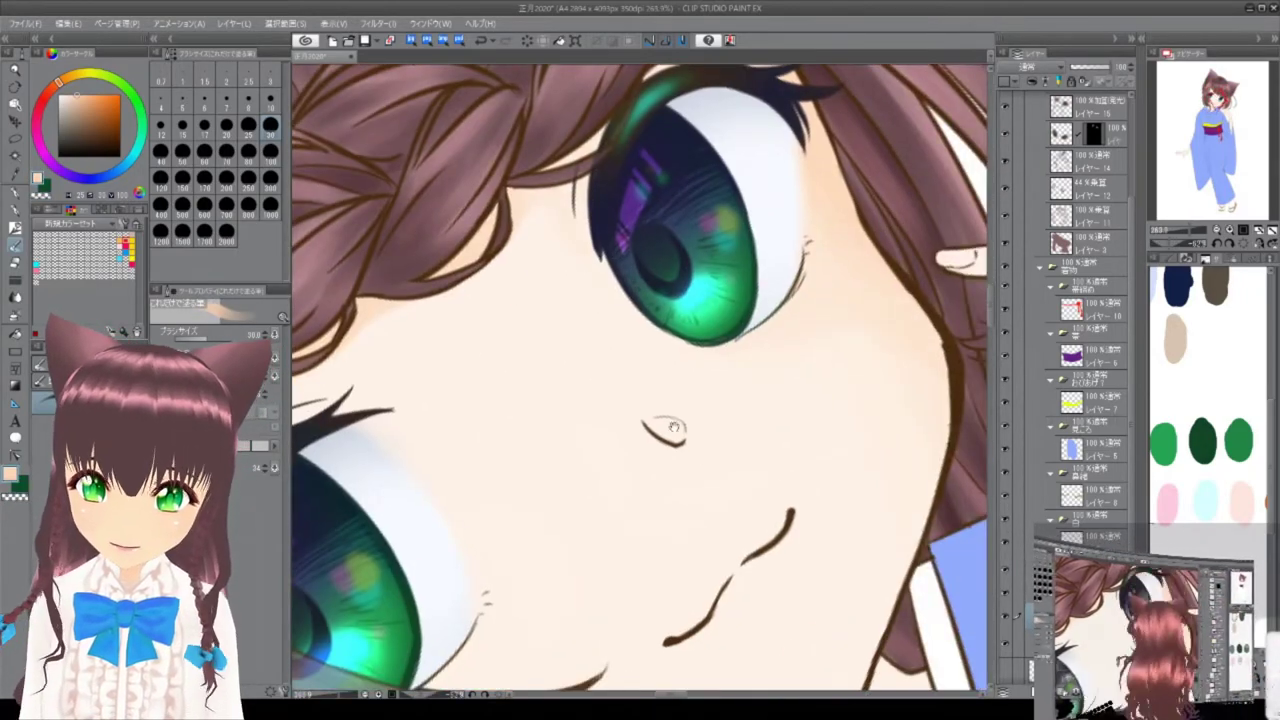
pyautogui.scroll(-2, 714, 351)
pyautogui.scroll(3, 714, 214)
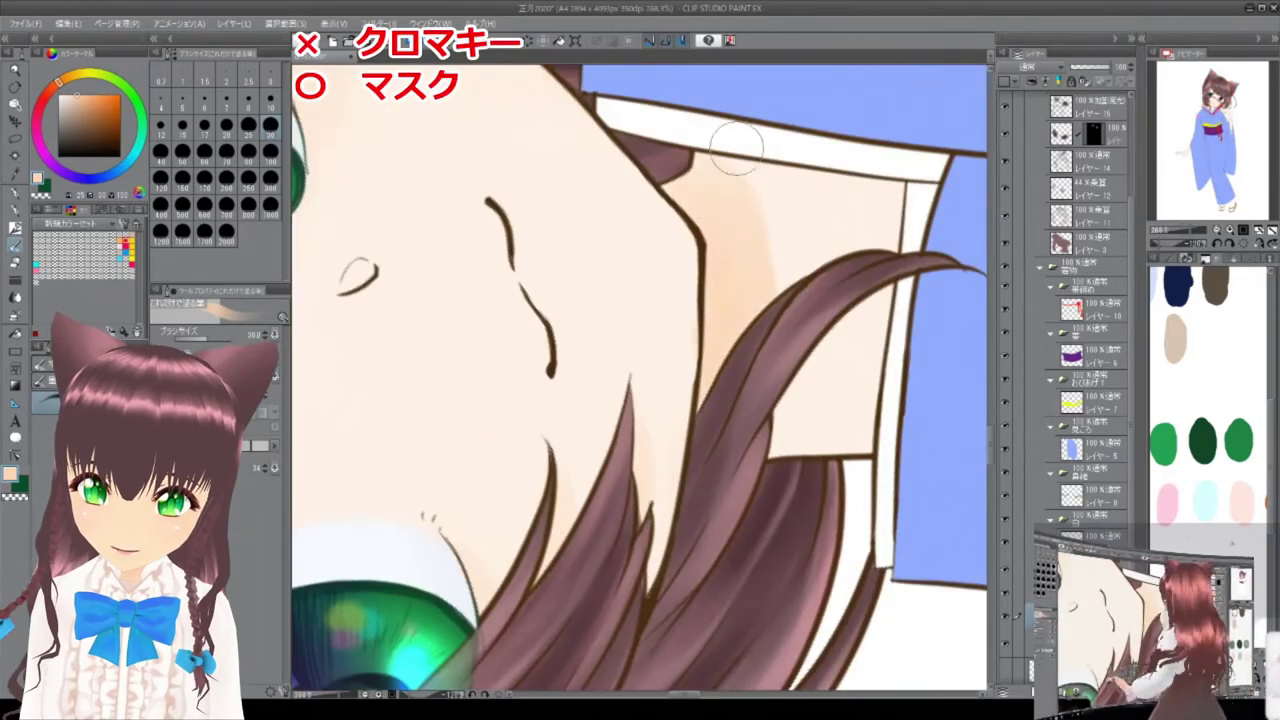
pyautogui.scroll(-2, 528, 523)
pyautogui.scroll(2, 829, 423)
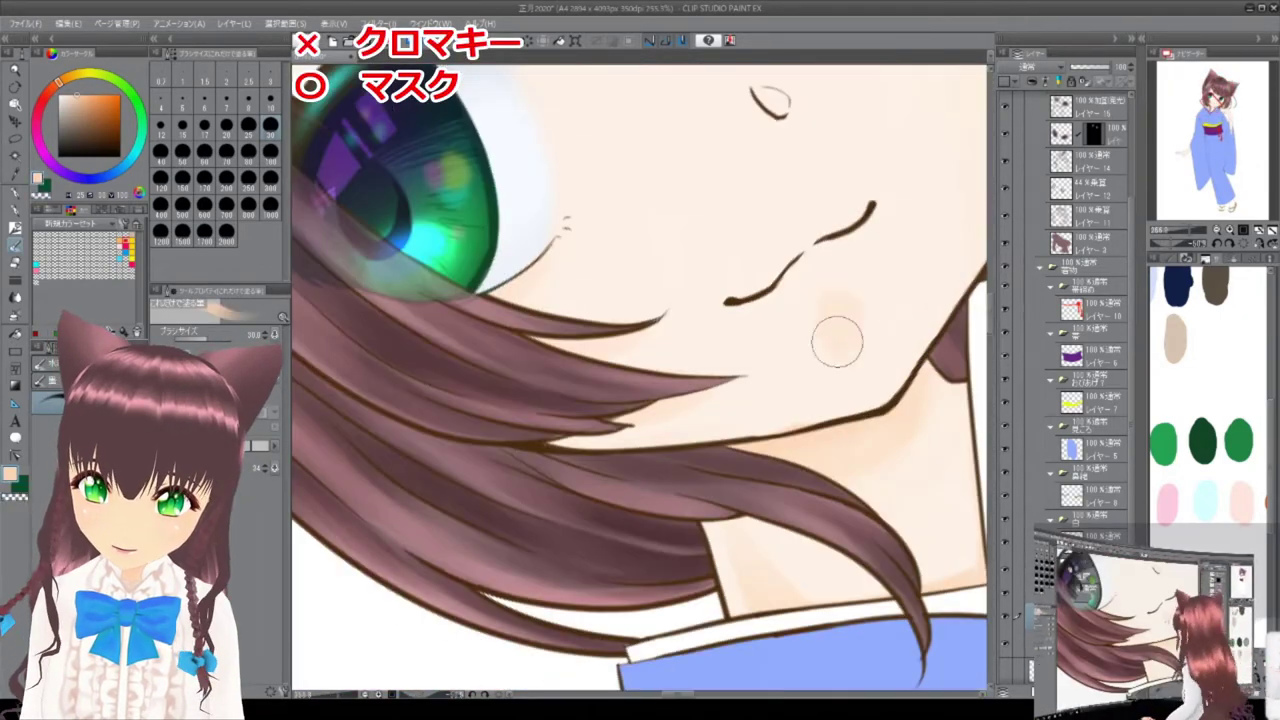
pyautogui.scroll(-2, 866, 352)
pyautogui.scroll(2, 826, 366)
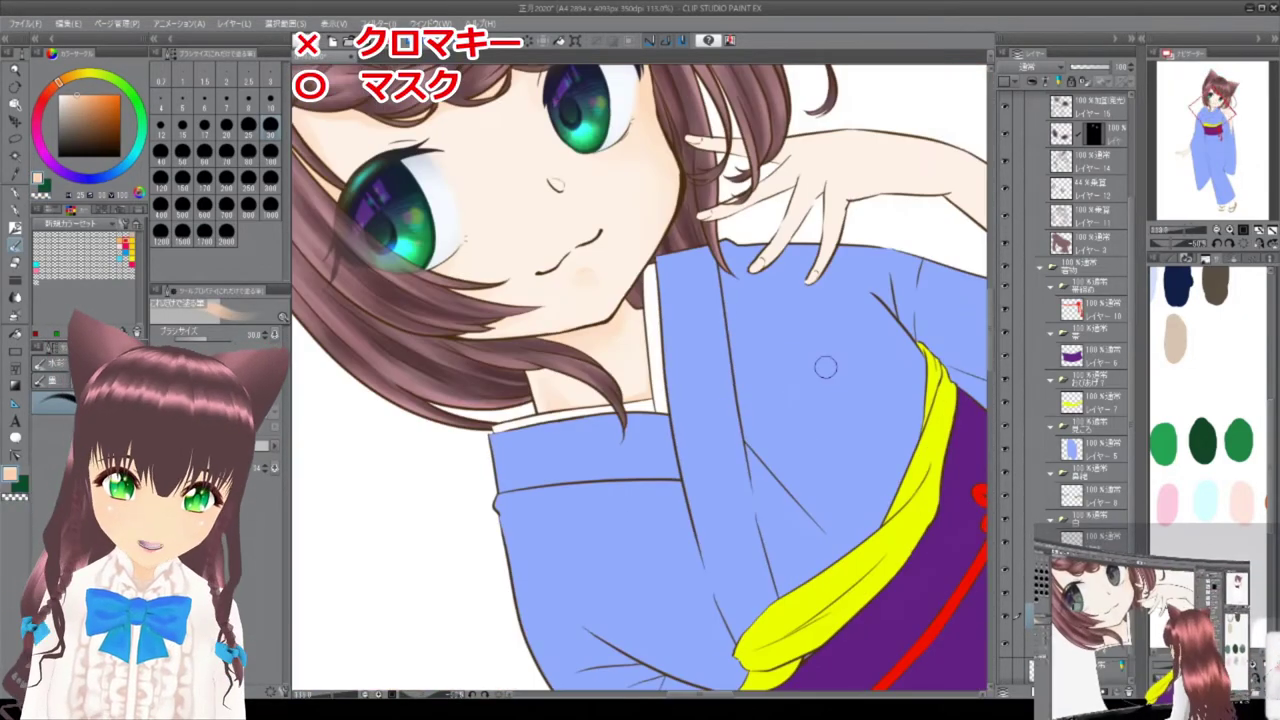
# Shade the lowered hand with light orange along the wrist, thumb and index finger.
pyautogui.scroll(-2, 903, 294)
pyautogui.scroll(2, 698, 437)
pyautogui.scroll(-1, 749, 366)
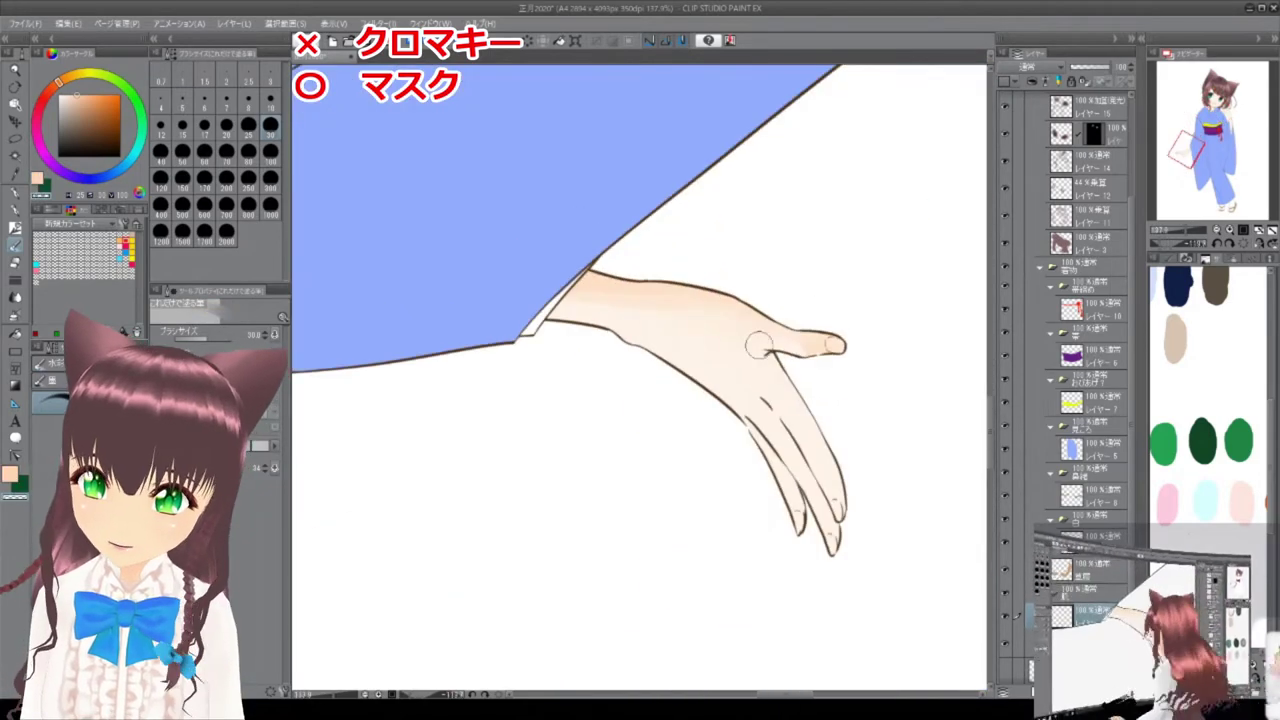
pyautogui.scroll(-2, 751, 343)
pyautogui.scroll(3, 698, 270)
pyautogui.moveTo(698, 270)
pyautogui.mouseDown()
pyautogui.moveTo(846, 555)
pyautogui.moveTo(845, 585)
pyautogui.mouseUp()
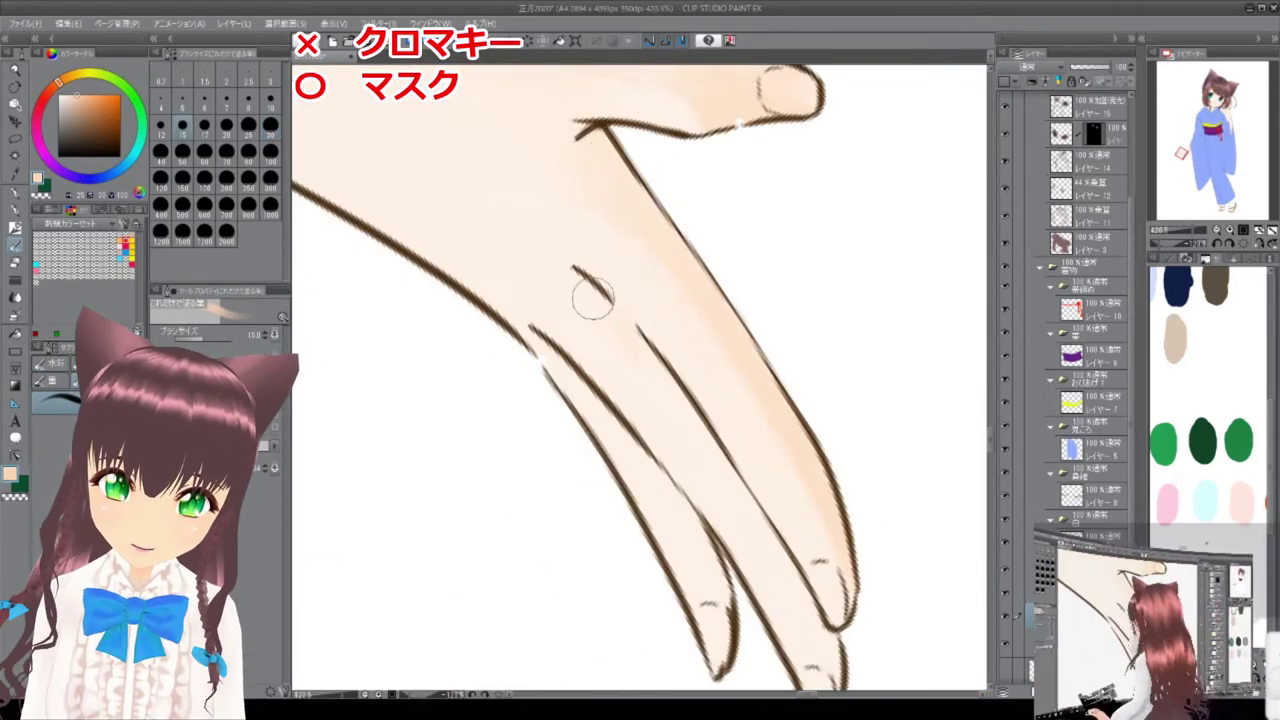
# Paint soft orange shading between the lowered hand's fingers and collapse the hair folder.
pyautogui.scroll(-1, 592, 298)
pyautogui.scroll(5, 1080, 300)
pyautogui.click(1090, 148)
pyautogui.scroll(2, 594, 329)
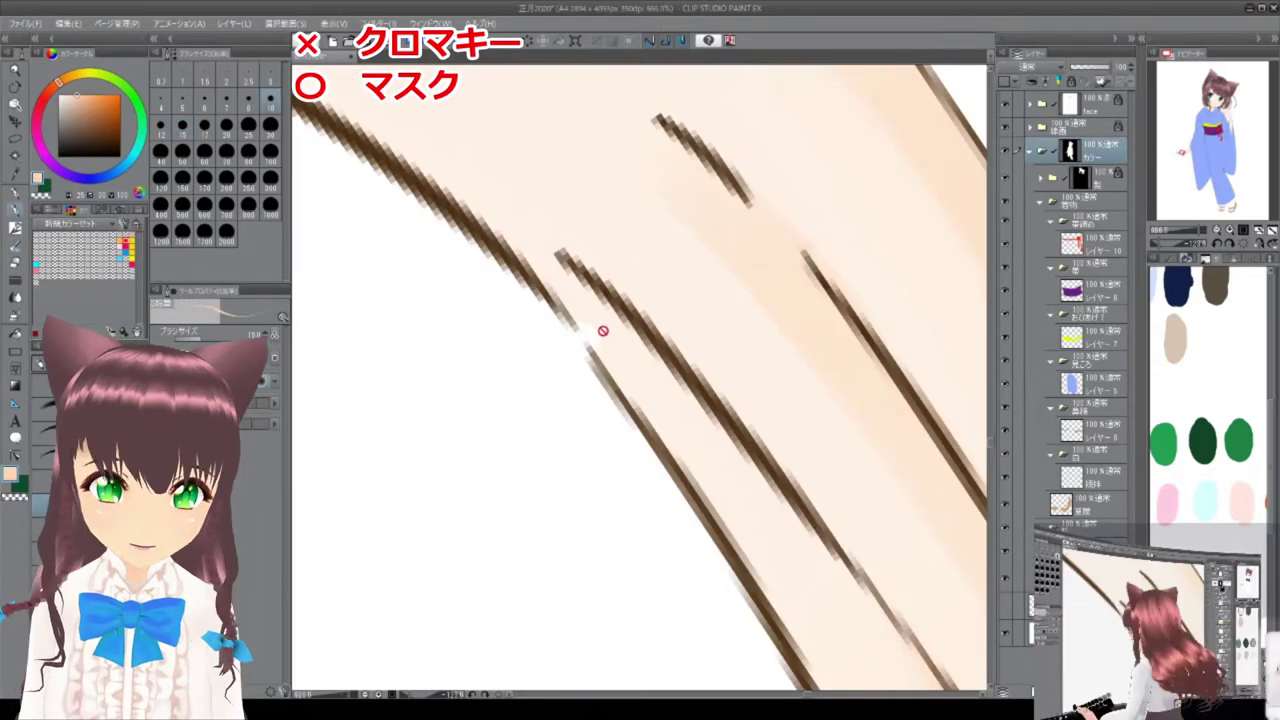
pyautogui.scroll(-3, 732, 452)
pyautogui.scroll(-2, 732, 452)
pyautogui.click(1120, 480)
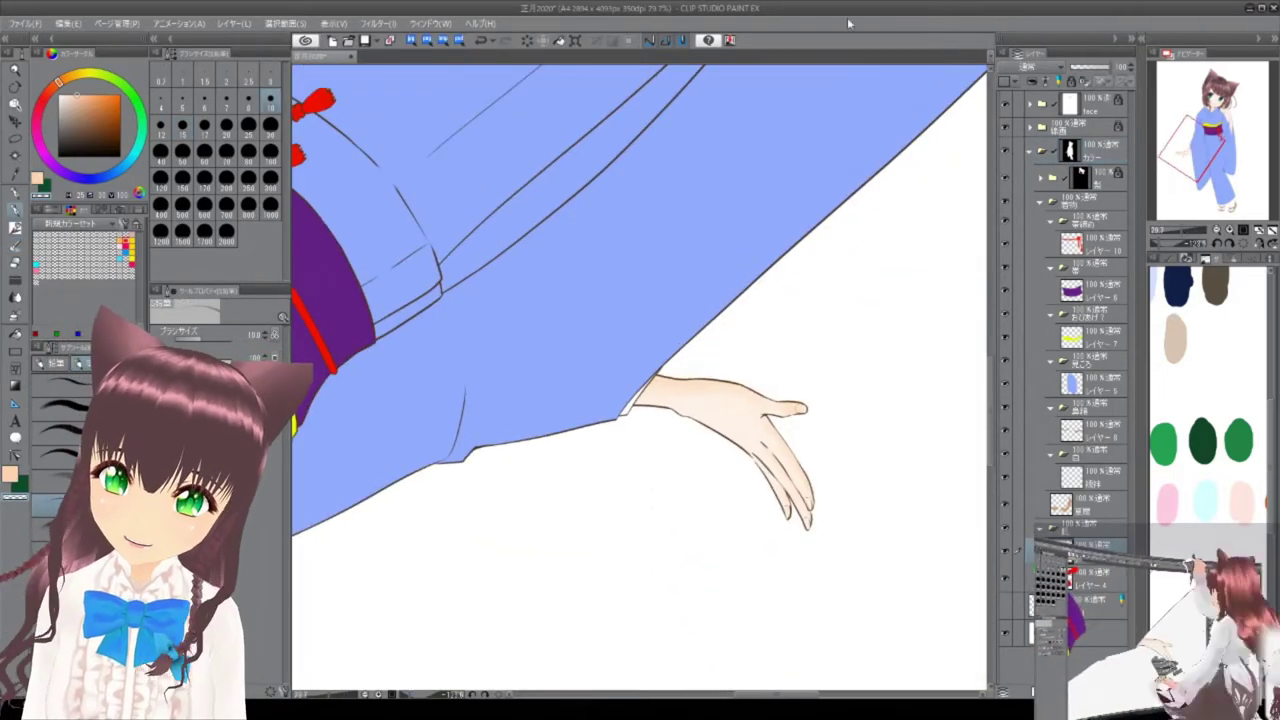
# Shade the fingers of the raised hand beside the face with light orange.
pyautogui.scroll(-3, 777, 208)
pyautogui.scroll(8, 777, 208)
pyautogui.scroll(-2, 777, 208)
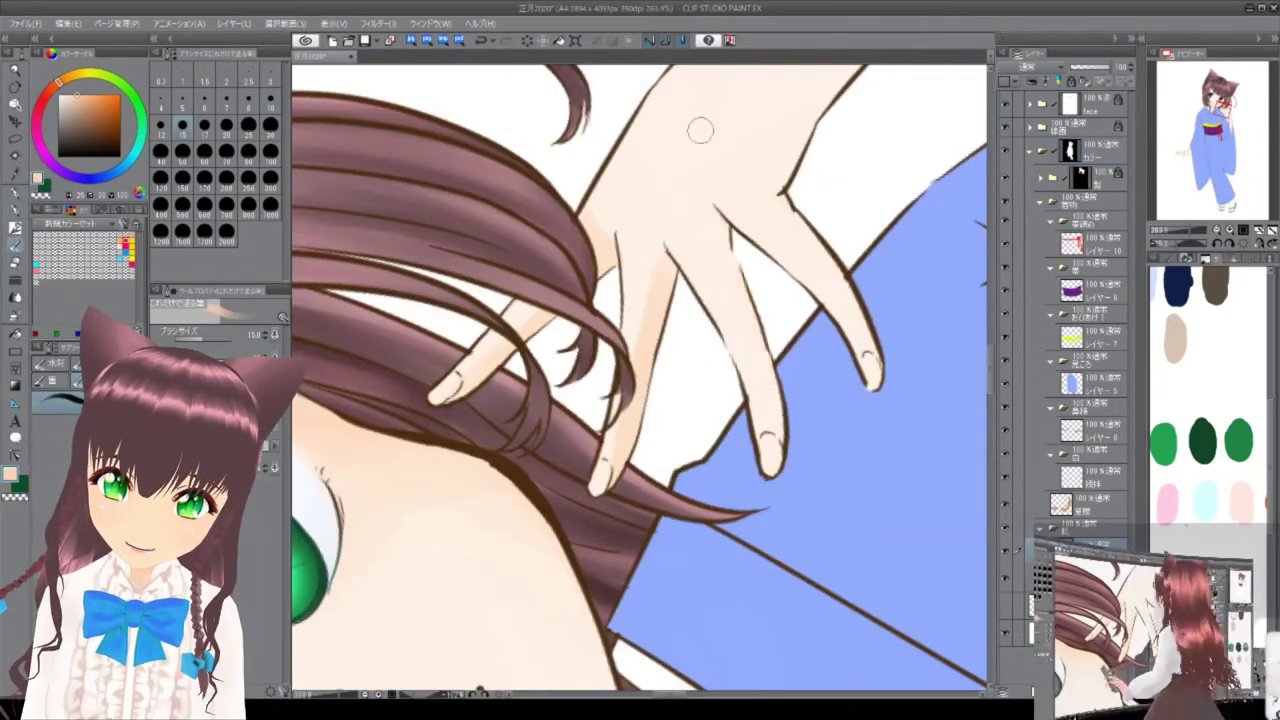
pyautogui.scroll(2, 703, 172)
pyautogui.scroll(-4, 690, 163)
pyautogui.scroll(3, 722, 302)
pyautogui.scroll(4, 677, 100)
pyautogui.scroll(-3, 663, 217)
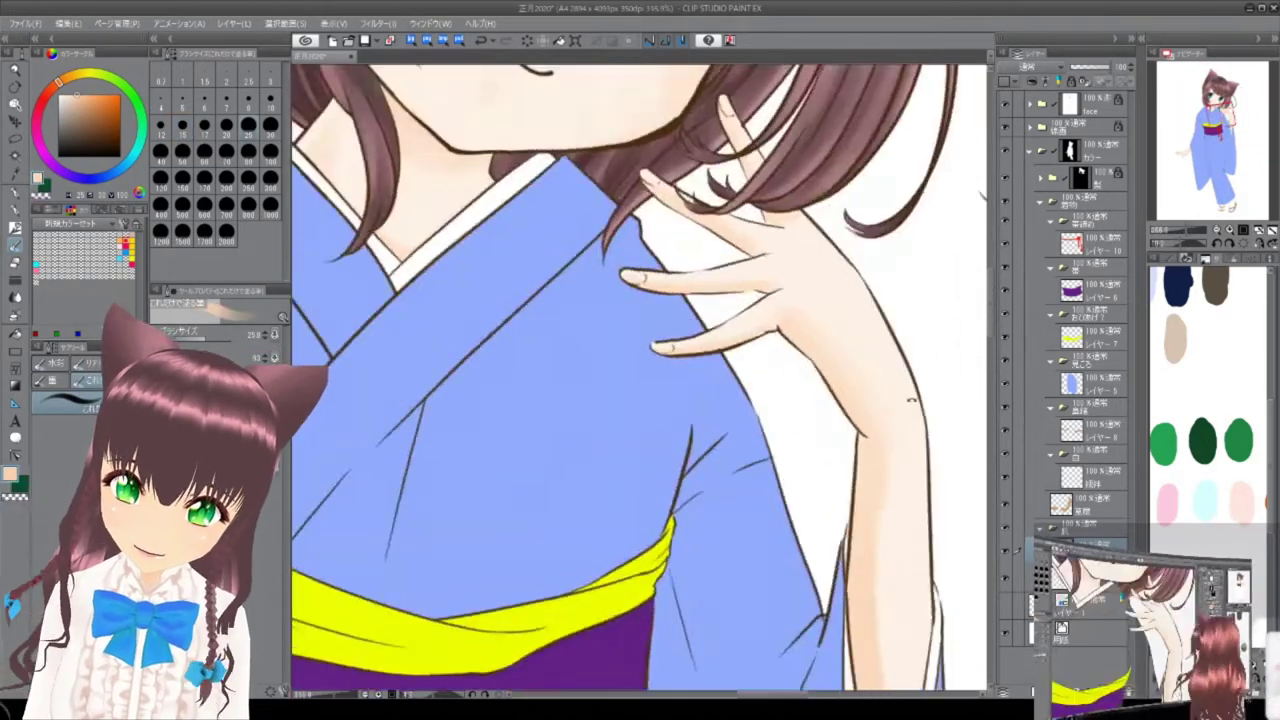
# Paint light orange shading along both edges of the raised wrist and forearm down into the sleeve.
pyautogui.moveTo(910, 400); pyautogui.dragTo(703, 197)
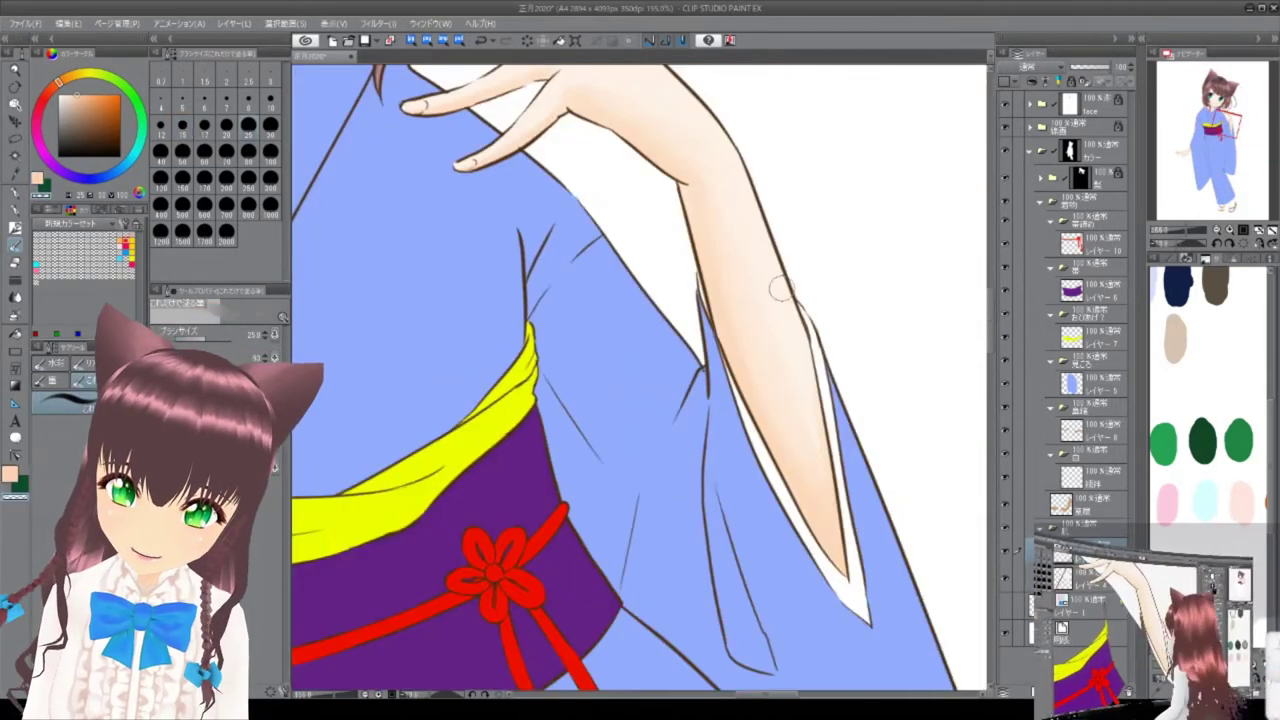
pyautogui.moveTo(766, 277); pyautogui.dragTo(966, 537)
pyautogui.scroll(3, 966, 537)
pyautogui.scroll(-4, 752, 654)
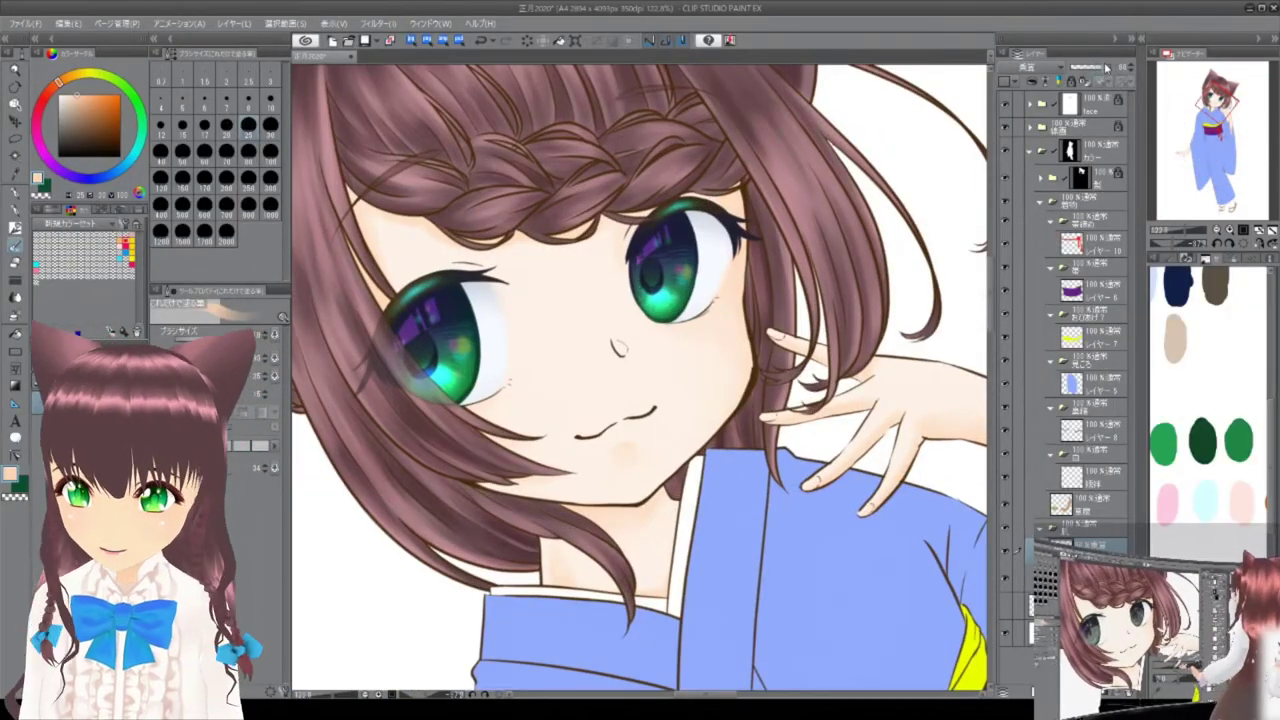
# Paint crisp shadows on the forehead beneath the braided fringe with the G-pen at size 17.
pyautogui.moveTo(1105, 66); pyautogui.dragTo(760, 350)
pyautogui.scroll(5, 675, 113)
pyautogui.moveTo(675, 113); pyautogui.dragTo(650, 235)
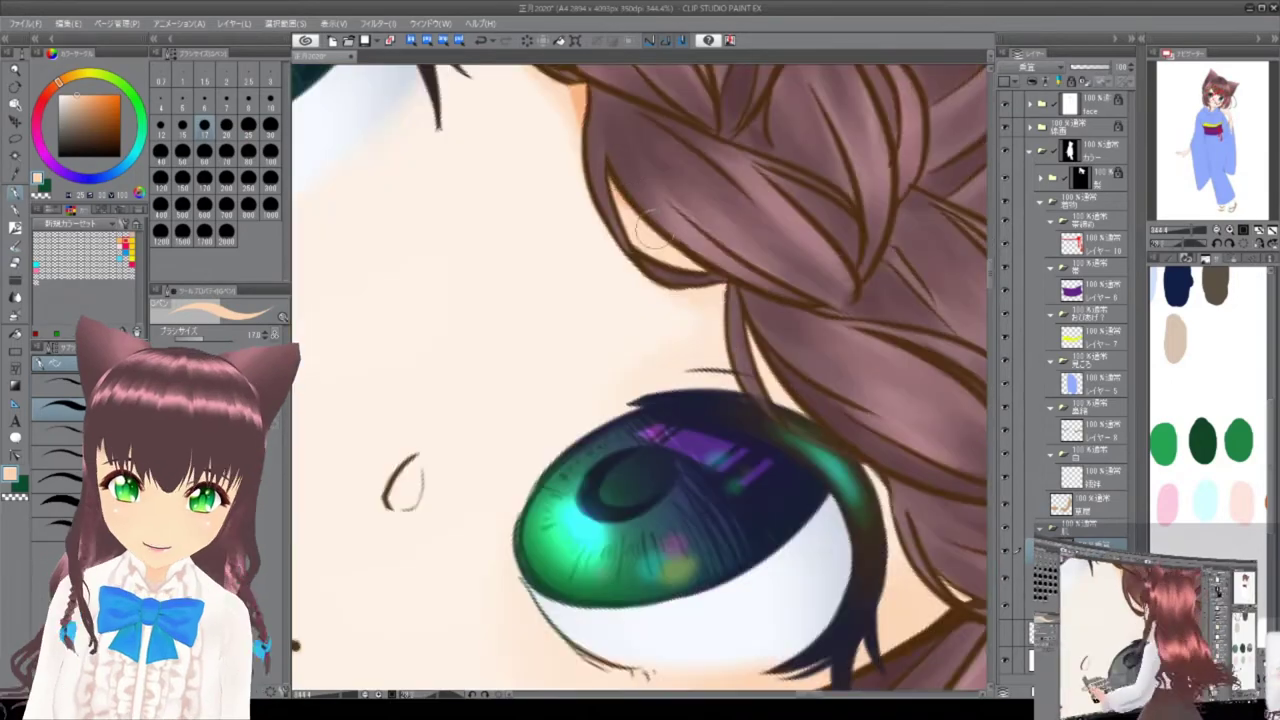
pyautogui.moveTo(697, 280); pyautogui.dragTo(648, 256)
pyautogui.scroll(-5, 633, 265)
# Paint orange shadow accents alongside the mouth line and in its central gap.
pyautogui.scroll(10, 630, 250)
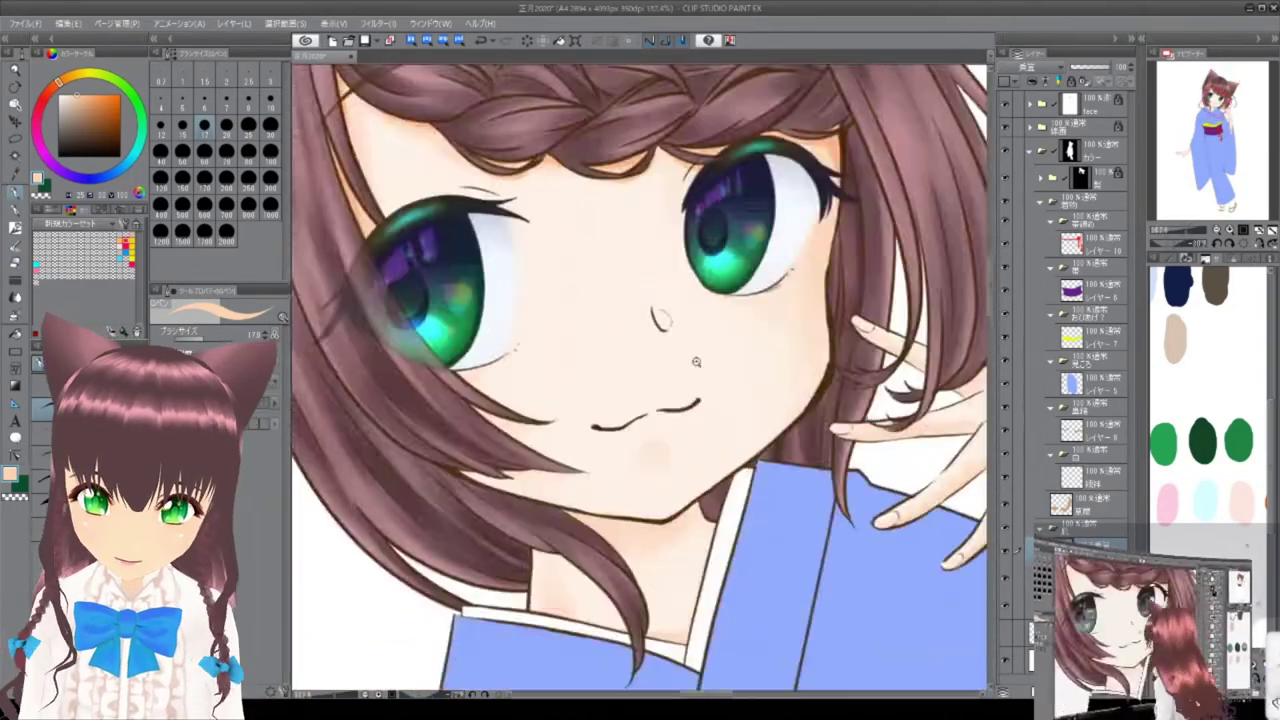
pyautogui.scroll(-5, 688, 335)
pyautogui.scroll(5, 766, 300)
pyautogui.scroll(-5, 586, 300)
pyautogui.scroll(5, 568, 224)
pyautogui.moveTo(649, 259); pyautogui.dragTo(598, 187)
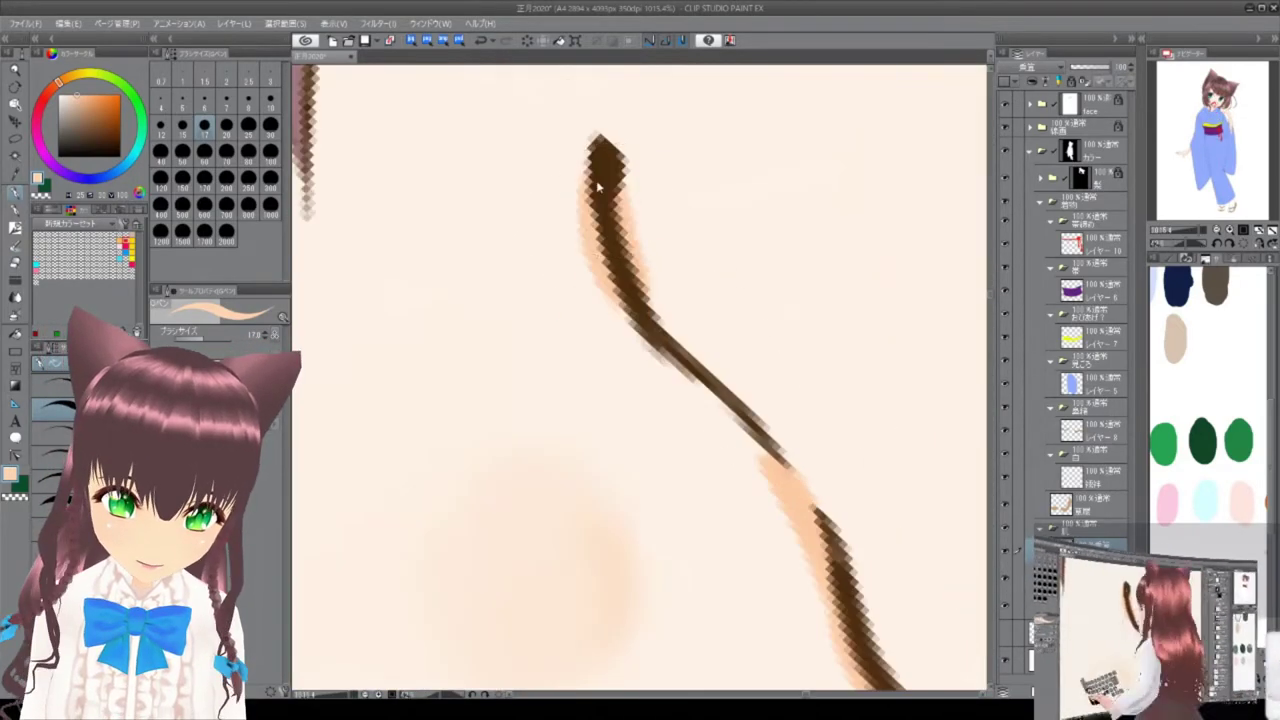
pyautogui.moveTo(668, 280); pyautogui.dragTo(529, 186)
pyautogui.scroll(-5, 529, 186)
pyautogui.scroll(5, 737, 355)
pyautogui.scroll(-5, 737, 355)
pyautogui.scroll(5, 760, 470)
pyautogui.moveTo(748, 550); pyautogui.dragTo(720, 508)
# Paint a crisp orange shadow on the raised hand's fingers where the hair strands overlap them.
pyautogui.scroll(2, 777, 464)
pyautogui.scroll(-3, 720, 508)
pyautogui.scroll(3, 575, 367)
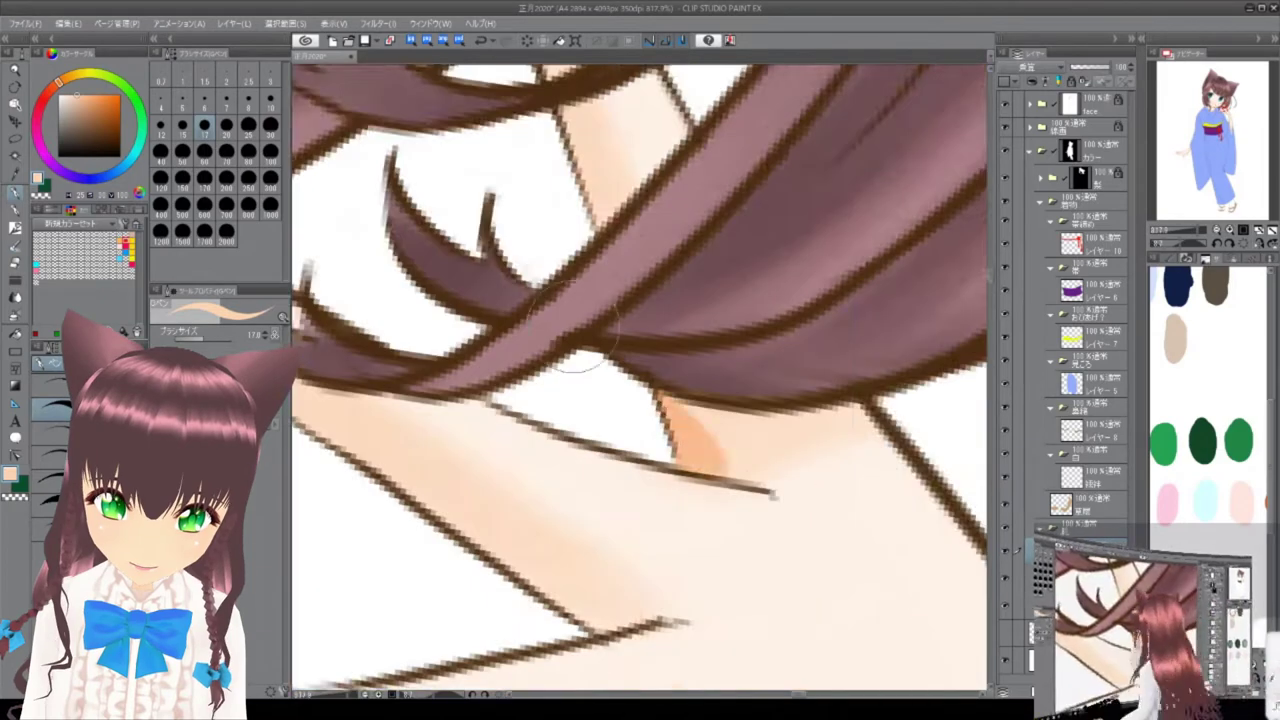
pyautogui.moveTo(575, 367); pyautogui.dragTo(740, 497)
pyautogui.scroll(-5, 740, 497)
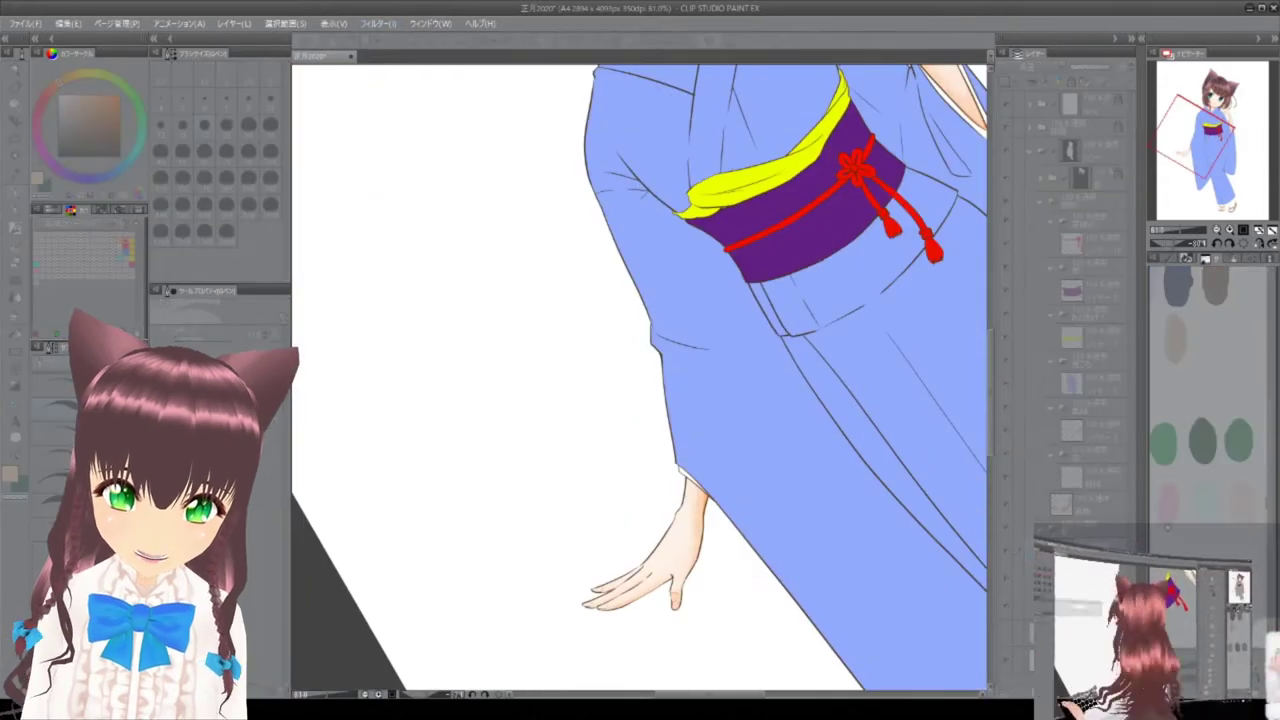
# Airbrush a soft red cheek blush at brush size 100 on a new layer and lower that layer's opacity.
pyautogui.scroll(-3, 489, 257)
pyautogui.scroll(3, 790, 393)
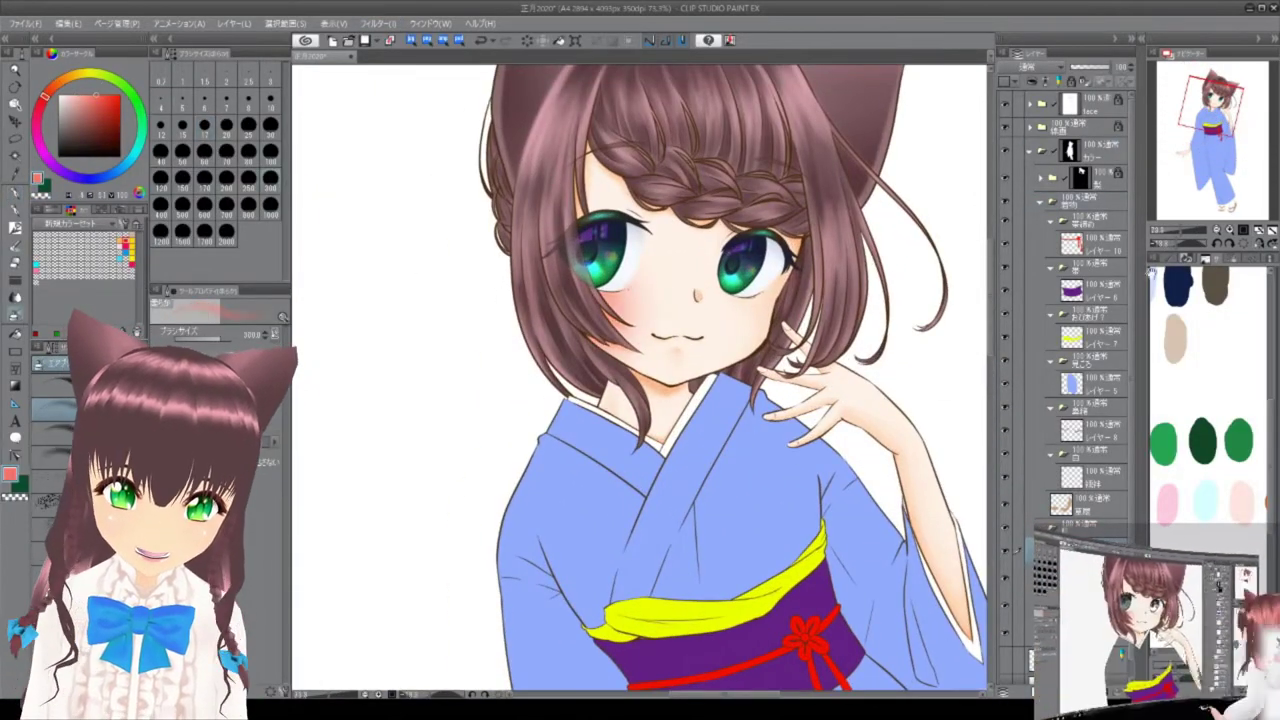
pyautogui.hotkey('ctrl', 'shift', 'n')
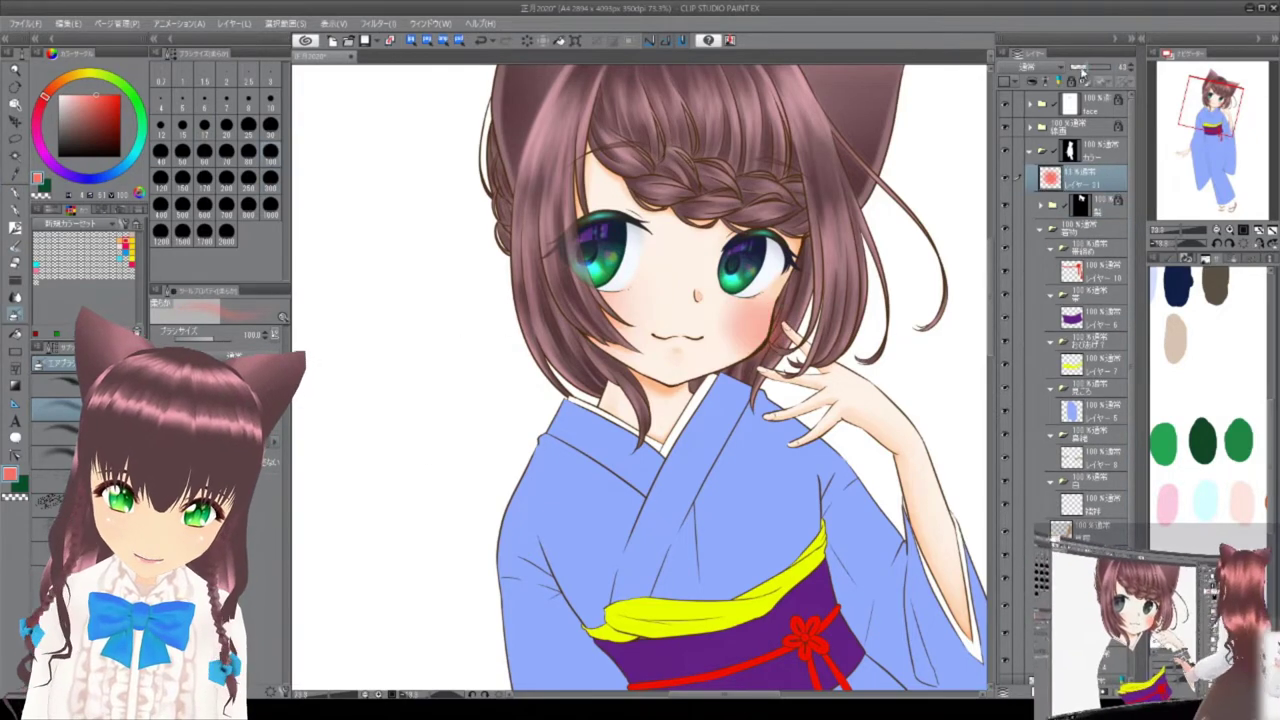
# Lower the cheek blush layer's opacity further and check the blush against the whole figure.
pyautogui.moveTo(880, 426); pyautogui.dragTo(890, 400)
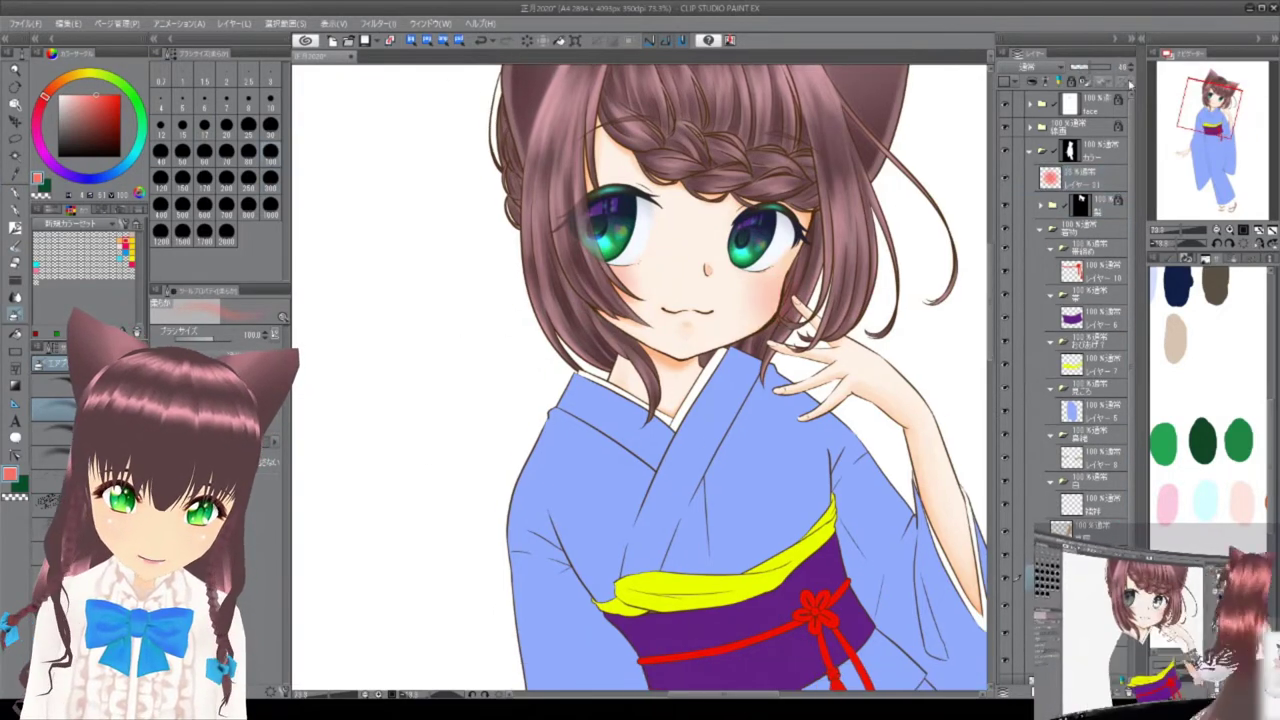
pyautogui.moveTo(710, 285); pyautogui.dragTo(701, 360)
pyautogui.moveTo(655, 410); pyautogui.dragTo(794, 374)
pyautogui.click(1257, 233)
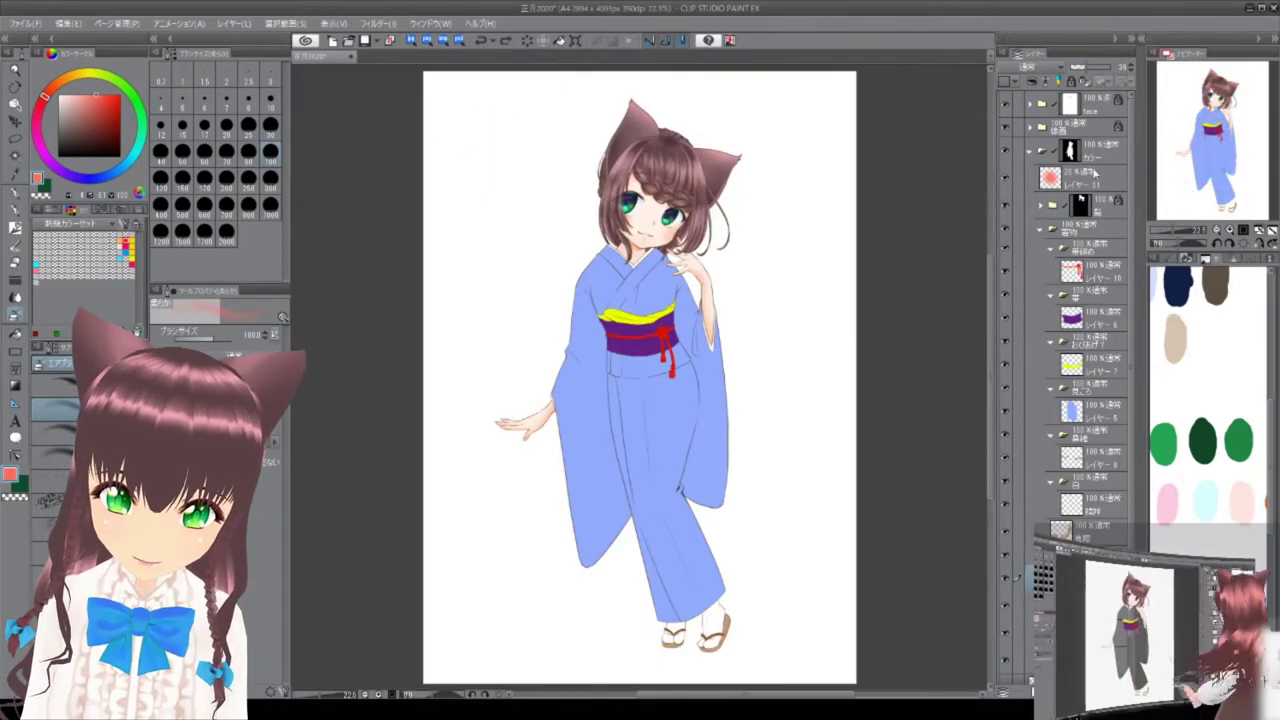
# Deepen the dark shadows on the hair strands beside the raised hand on the hair folder's color burn layer at brush size 17.
pyautogui.click(1040, 205)
pyautogui.click(1090, 313)
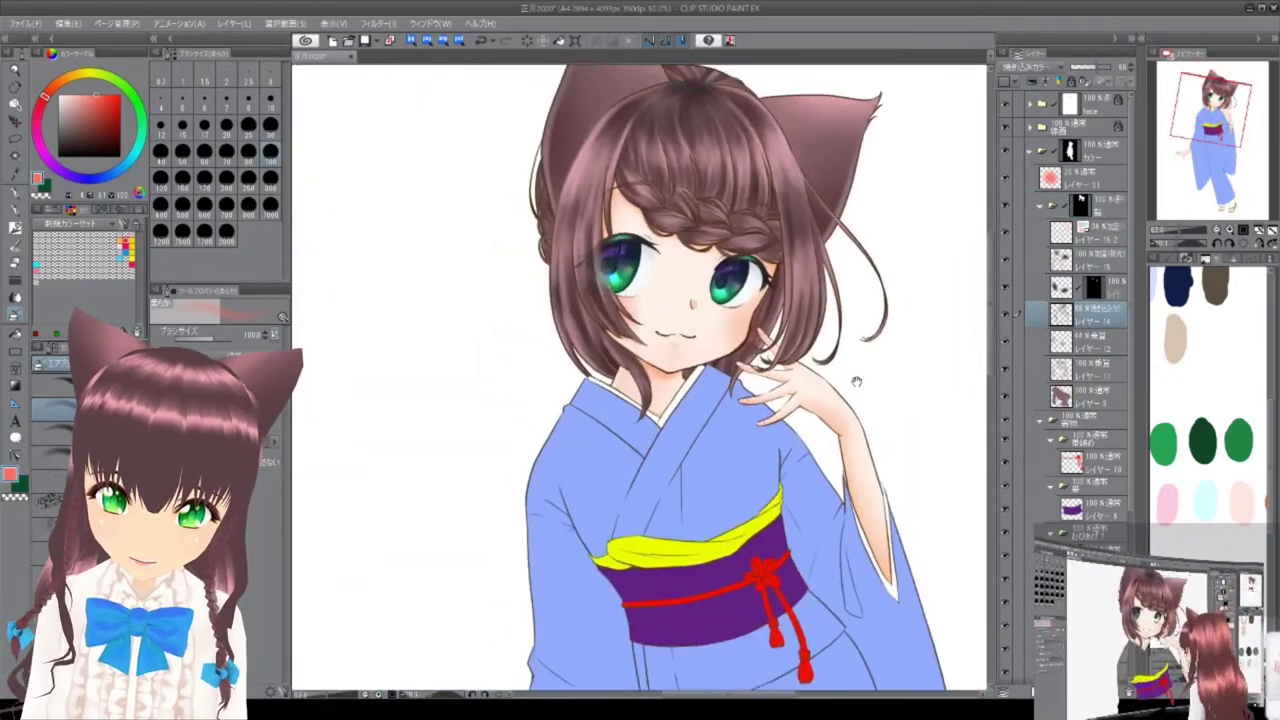
pyautogui.scroll(5, 860, 360)
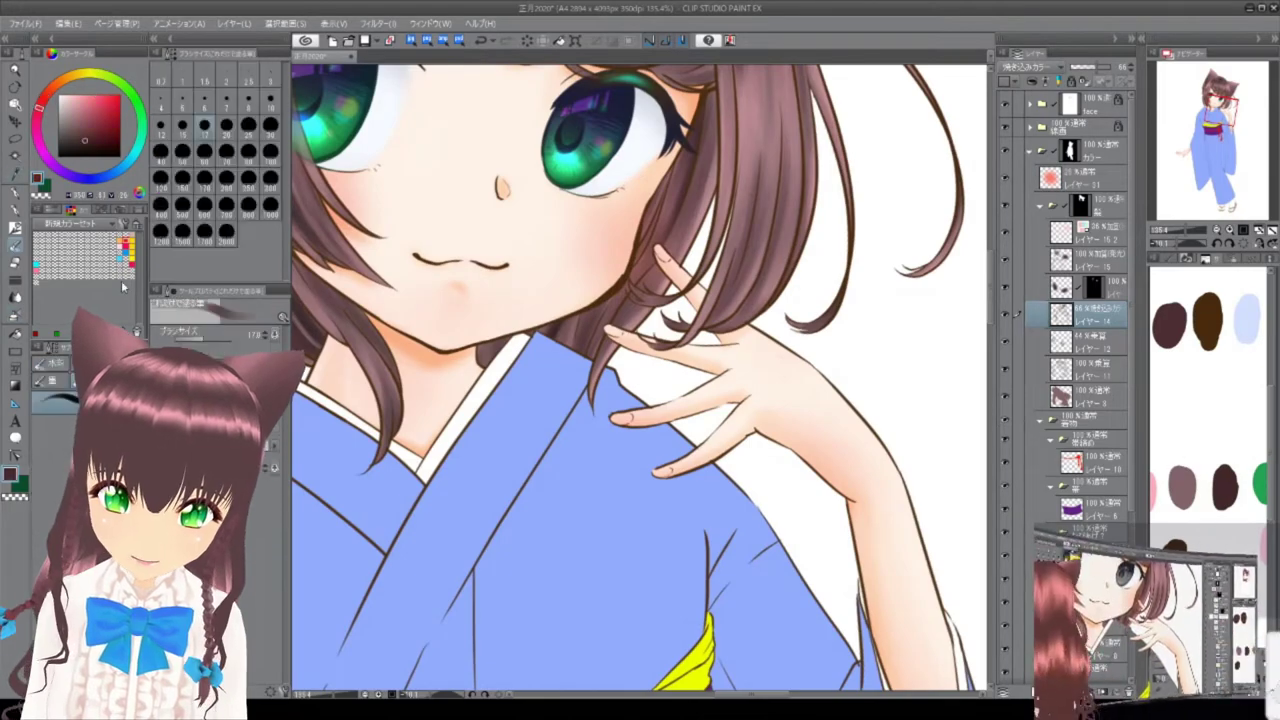
pyautogui.scroll(3, 688, 400)
pyautogui.moveTo(688, 400); pyautogui.dragTo(628, 203)
pyautogui.moveTo(731, 465); pyautogui.dragTo(960, 290)
# Airbrush pale pink highlights across the hair on a new glow dodge layer at brush size 100.
pyautogui.moveTo(655, 226); pyautogui.dragTo(217, 77)
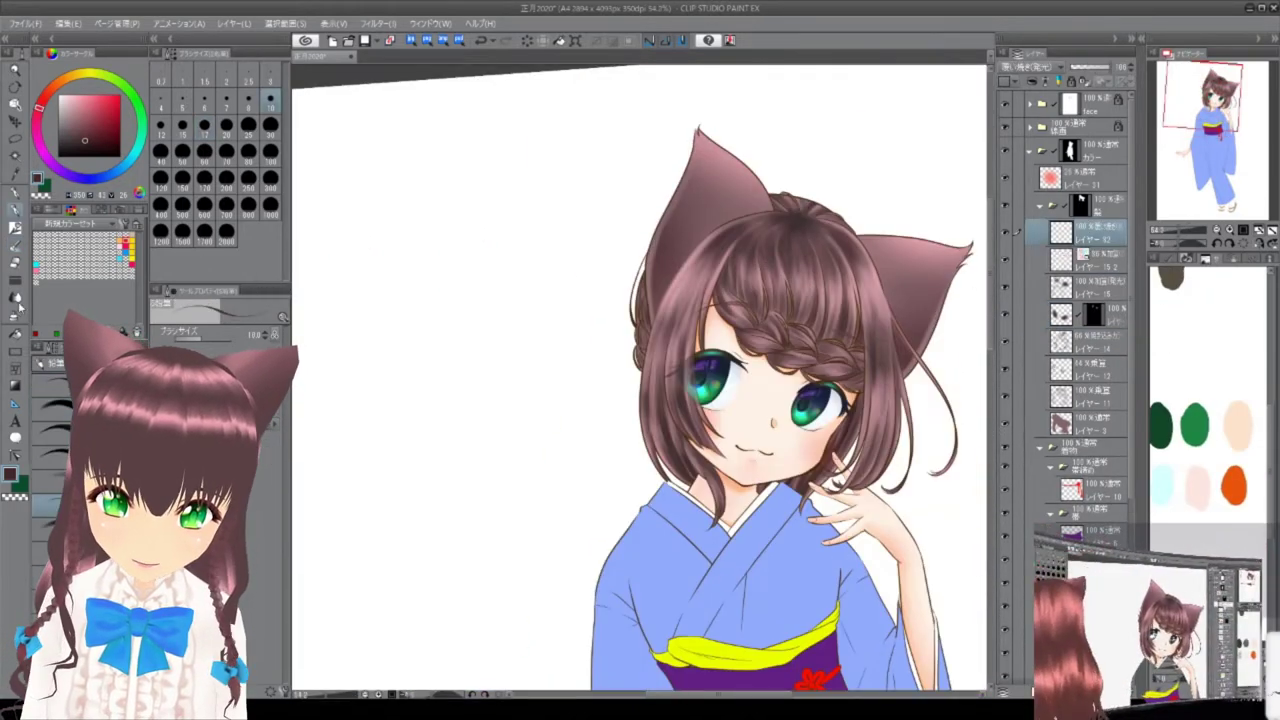
pyautogui.moveTo(636, 209); pyautogui.dragTo(460, 345)
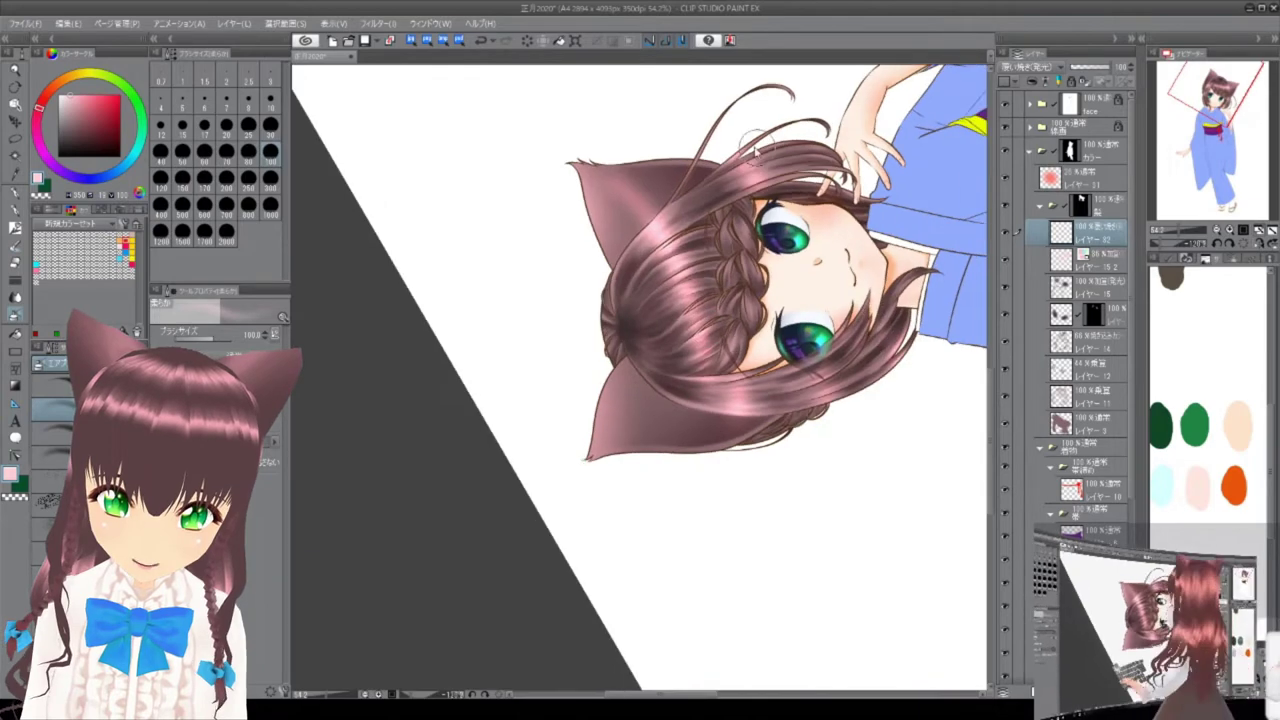
pyautogui.moveTo(673, 124); pyautogui.dragTo(800, 190)
# Paint pale pink light along the edges of the cat ears at brush size 30.
pyautogui.scroll(5, 686, 368)
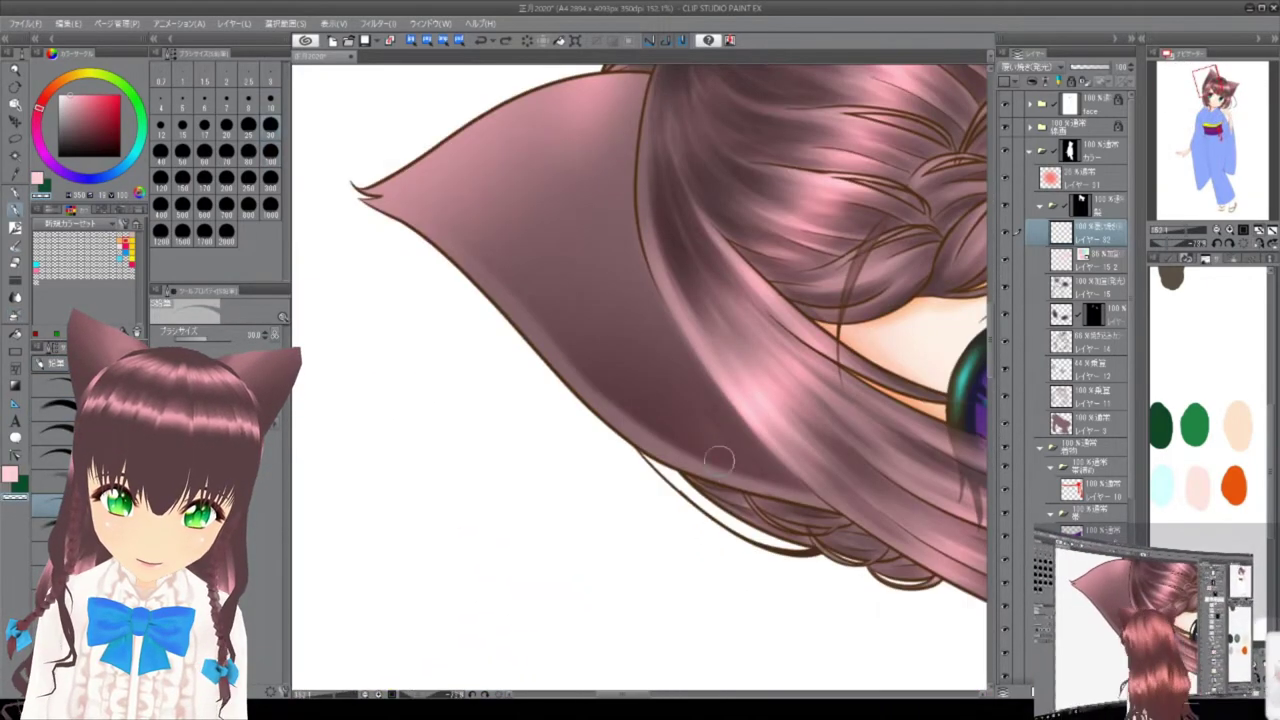
pyautogui.scroll(3, 720, 443)
pyautogui.moveTo(550, 395); pyautogui.dragTo(640, 507)
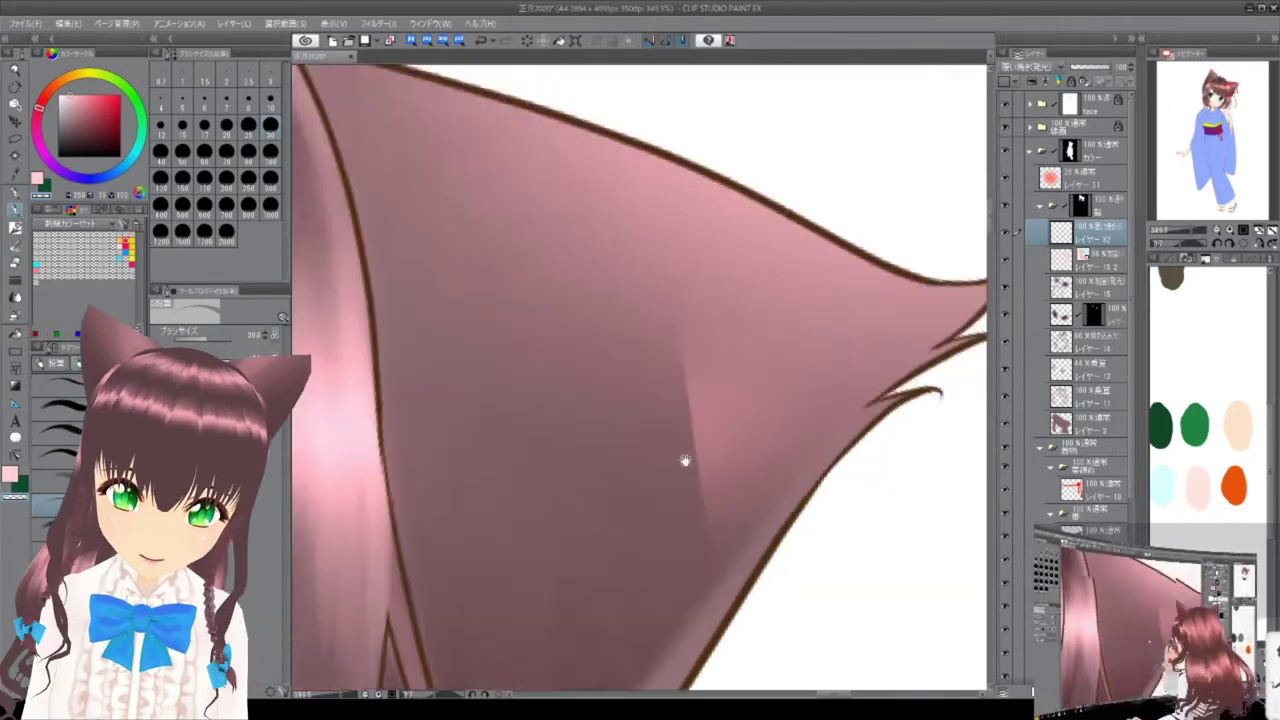
pyautogui.scroll(-5, 792, 312)
pyautogui.moveTo(790, 313); pyautogui.dragTo(934, 326)
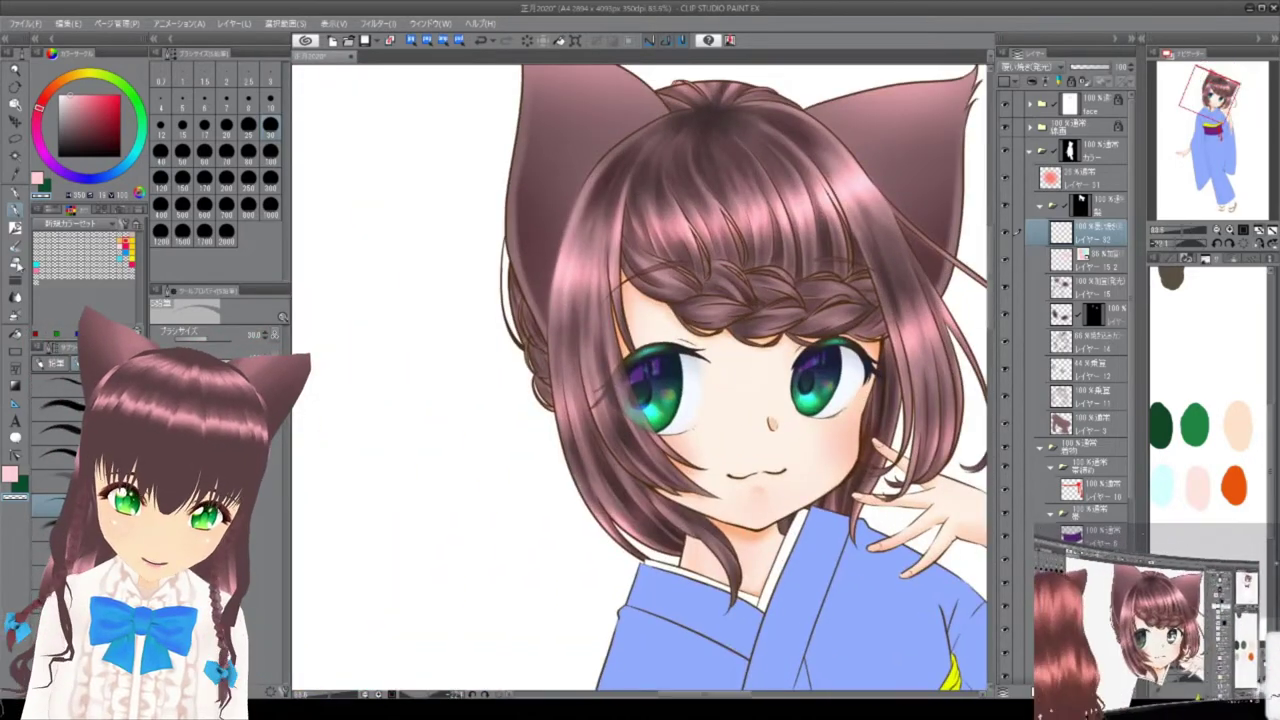
# Select the hair lock beside the face and airbrush pale pink light onto it and the cat ears.
pyautogui.scroll(3, 640, 380)
pyautogui.moveTo(470, 290); pyautogui.dragTo(545, 540)
pyautogui.scroll(-1, 505, 350)
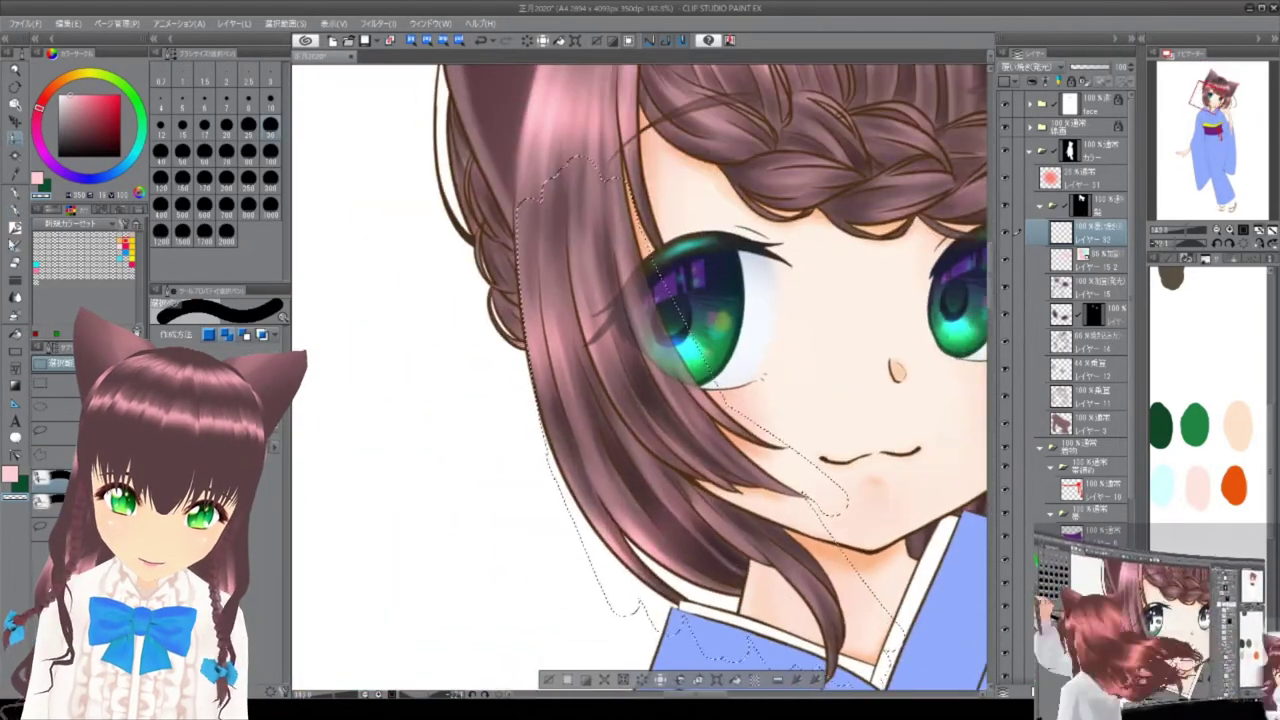
pyautogui.scroll(-3, 640, 380)
pyautogui.scroll(1, 640, 380)
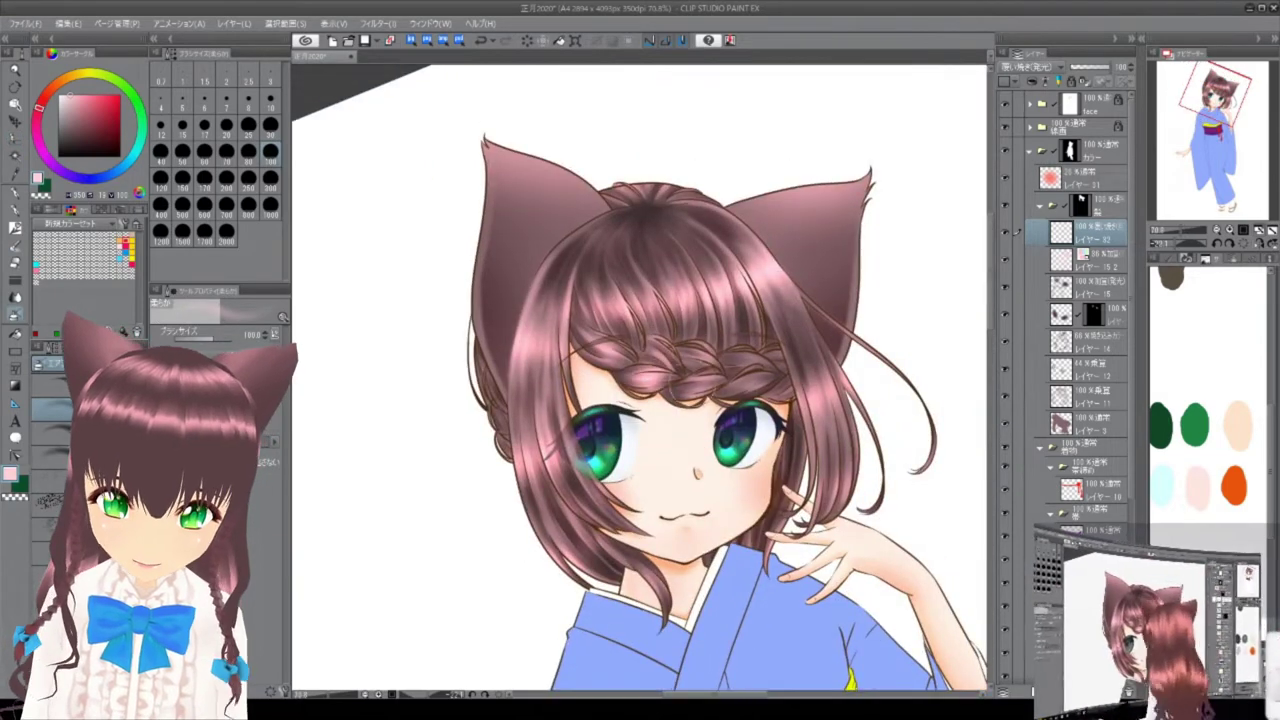
pyautogui.scroll(-3, 854, 380)
pyautogui.scroll(1, 810, 299)
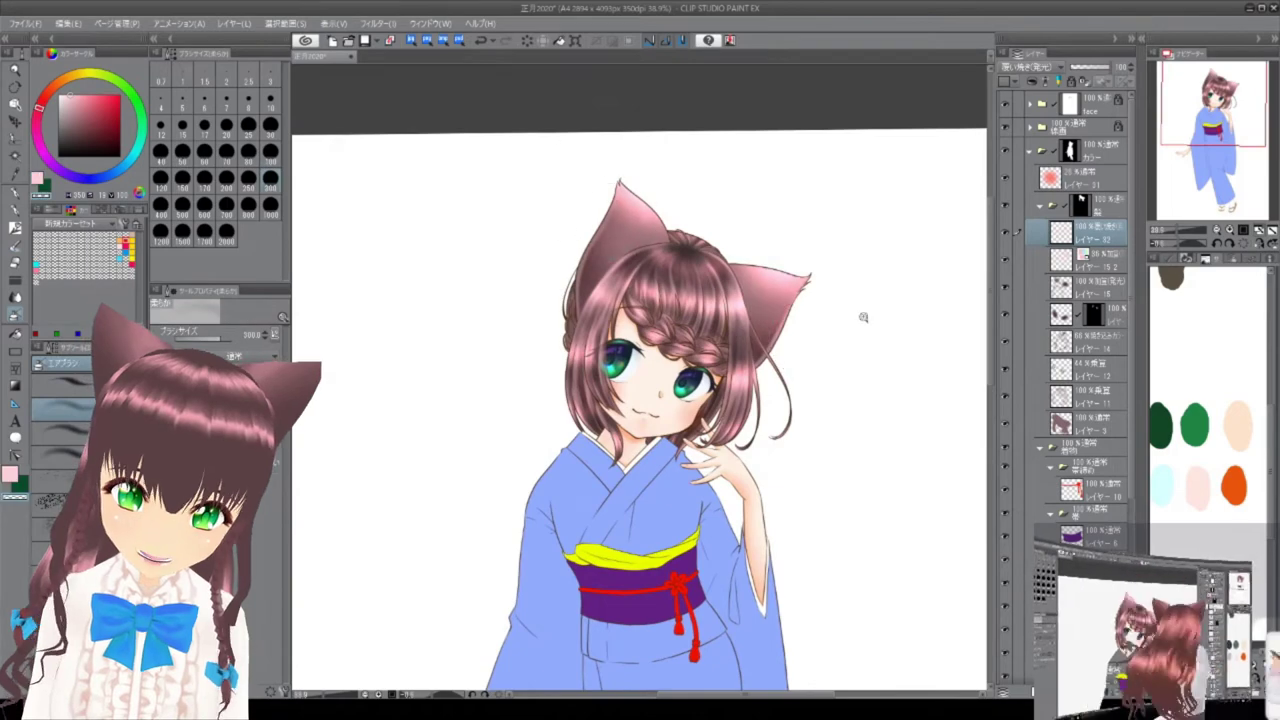
# Recolour the whole kimono red with the airbrush at size 1000 on a new layer above the blue base.
pyautogui.scroll(-3, 589, 172)
pyautogui.scroll(-2, 1095, 133)
pyautogui.hotkey('ctrl', 'shift', 'n')
pyautogui.moveTo(597, 475)
pyautogui.mouseDown()
pyautogui.moveTo(640, 560)
pyautogui.moveTo(597, 310)
pyautogui.mouseUp()
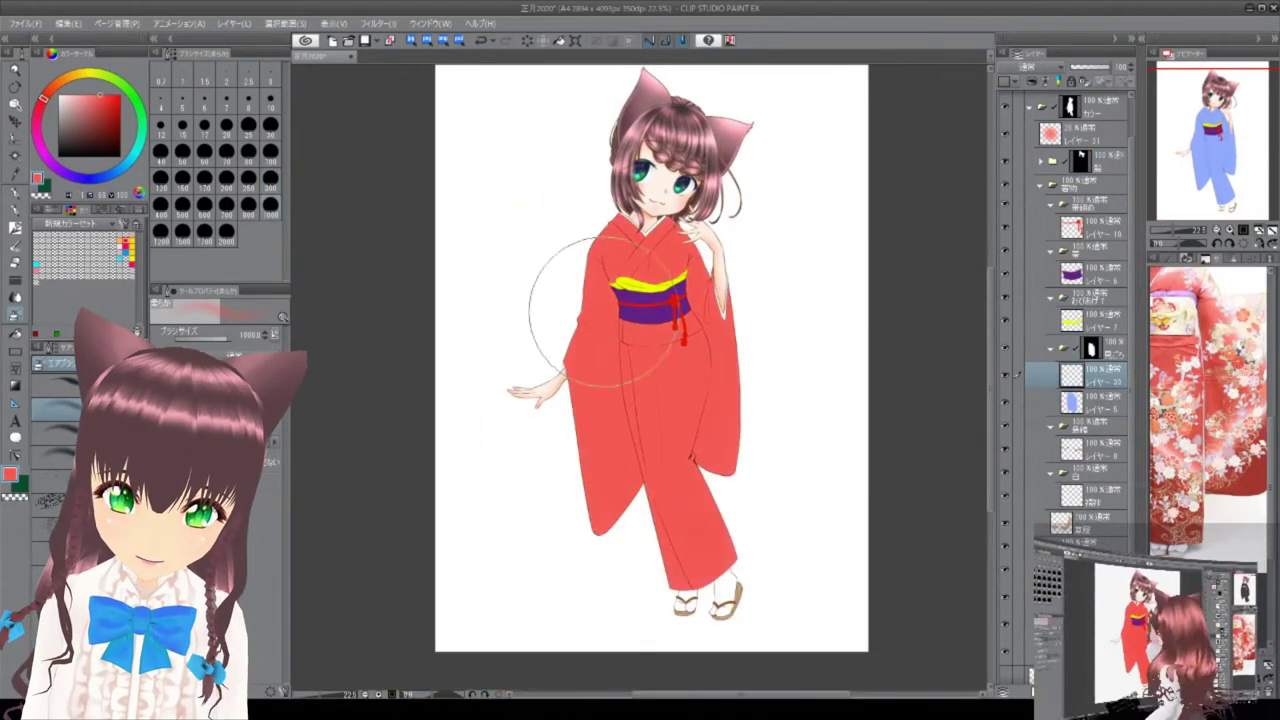
# Select the kimono skirt's front panel along its overlap edge and the sleeve's inner edge with the selection pen.
pyautogui.press('-')
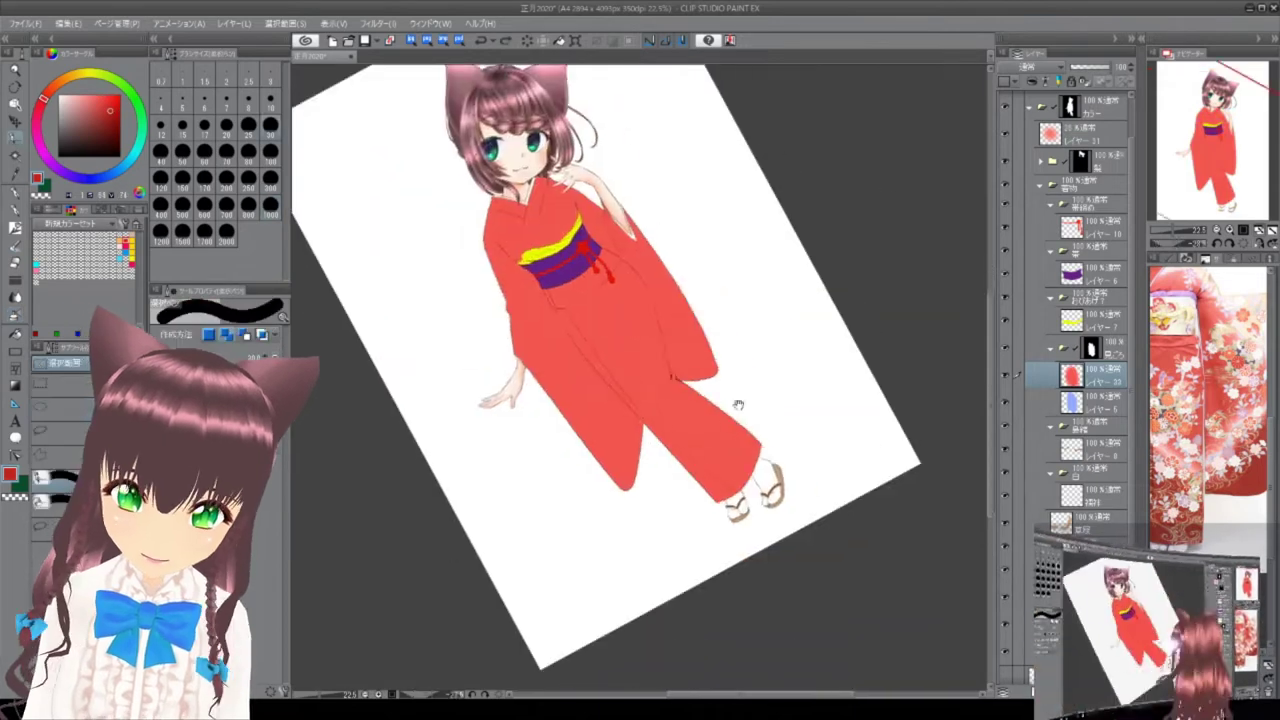
pyautogui.hotkey('ctrl', '+')
pyautogui.hotkey('ctrl', '+')
pyautogui.hotkey('ctrl', '+')
pyautogui.hotkey('ctrl', '+')
pyautogui.press('-')
pyautogui.moveTo(643, 171); pyautogui.dragTo(715, 345)
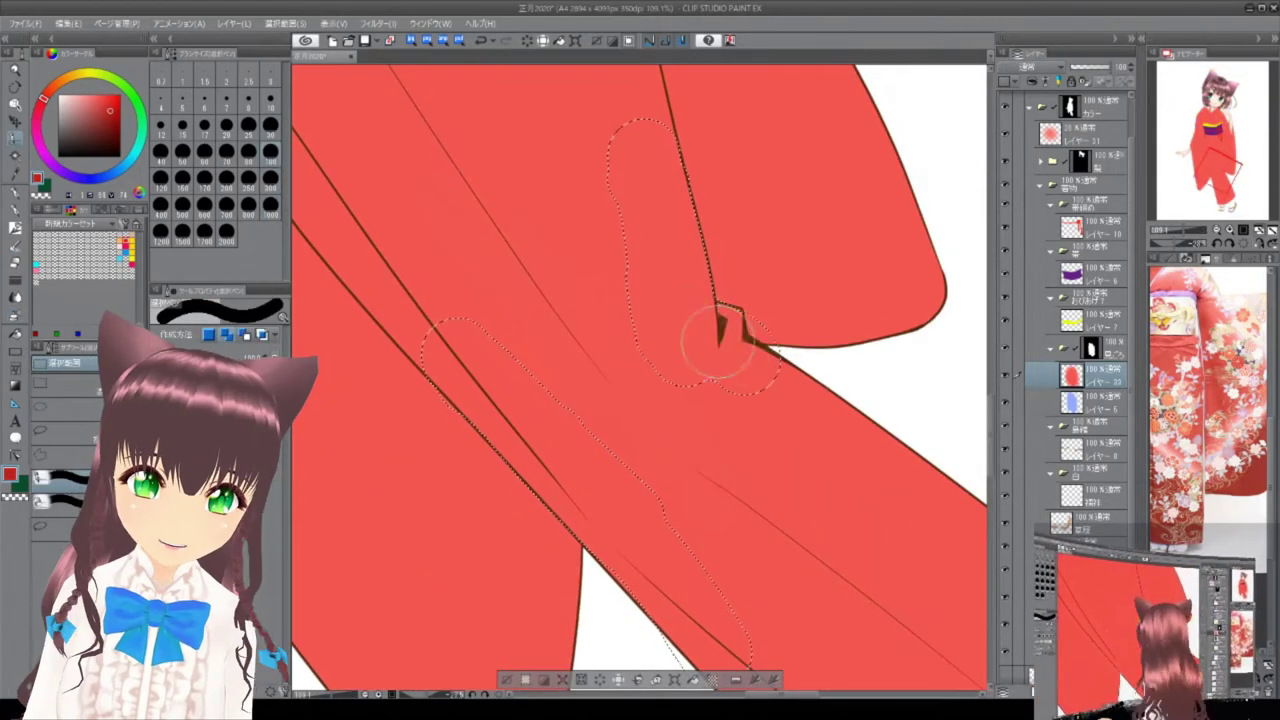
pyautogui.scroll(-2, 640, 380)
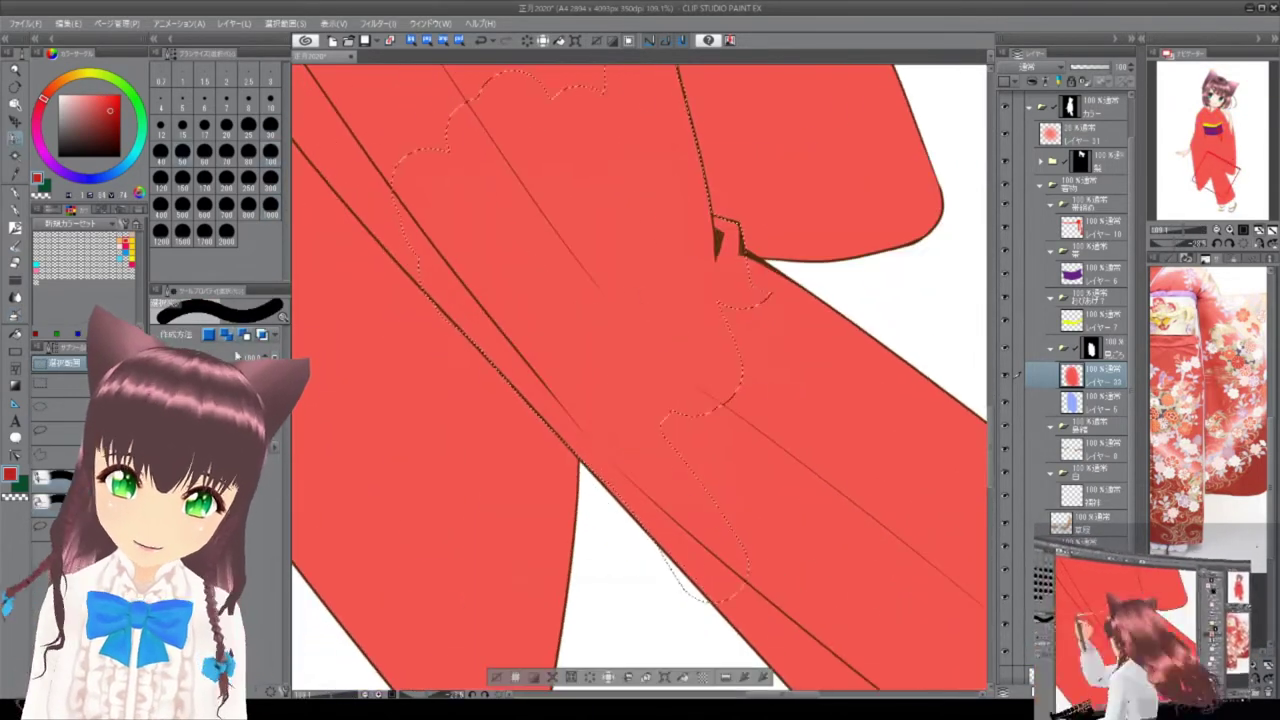
pyautogui.scroll(2, 430, 330)
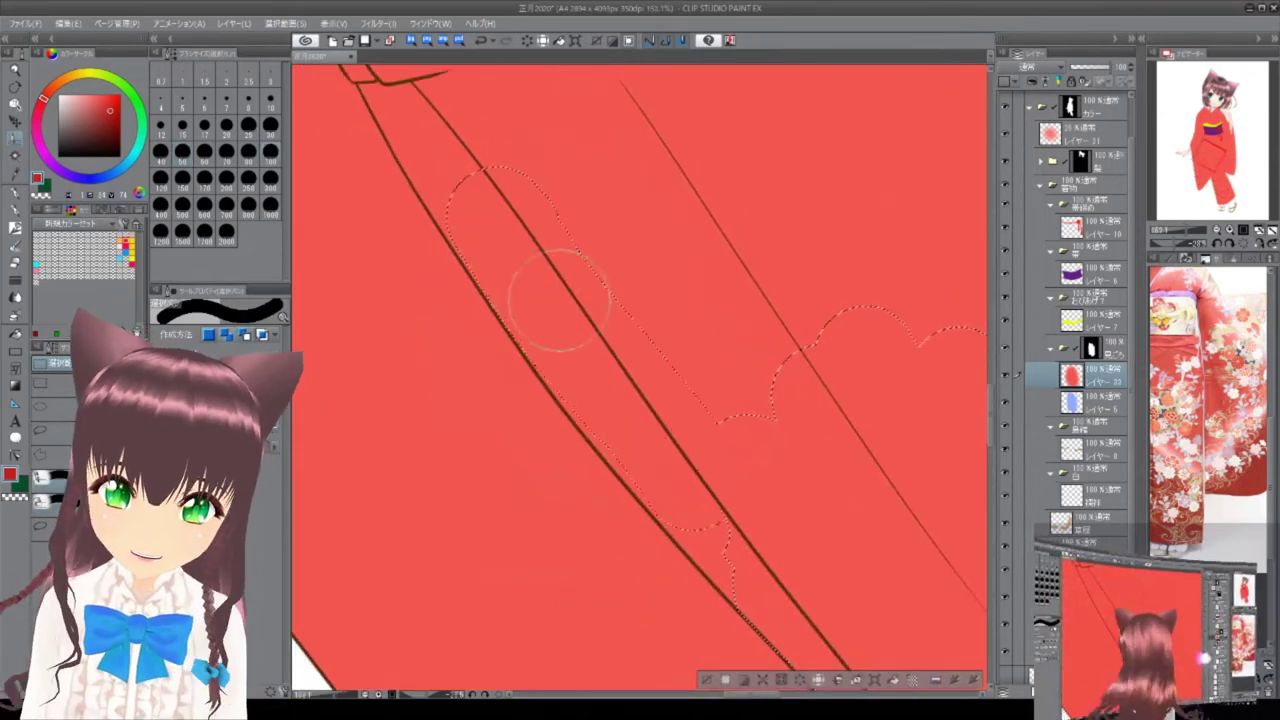
# Extend the selection from the fold under the obi to the hem and fill it red in a folder masked to it.
pyautogui.scroll(3, 558, 298)
pyautogui.scroll(5, 637, 430)
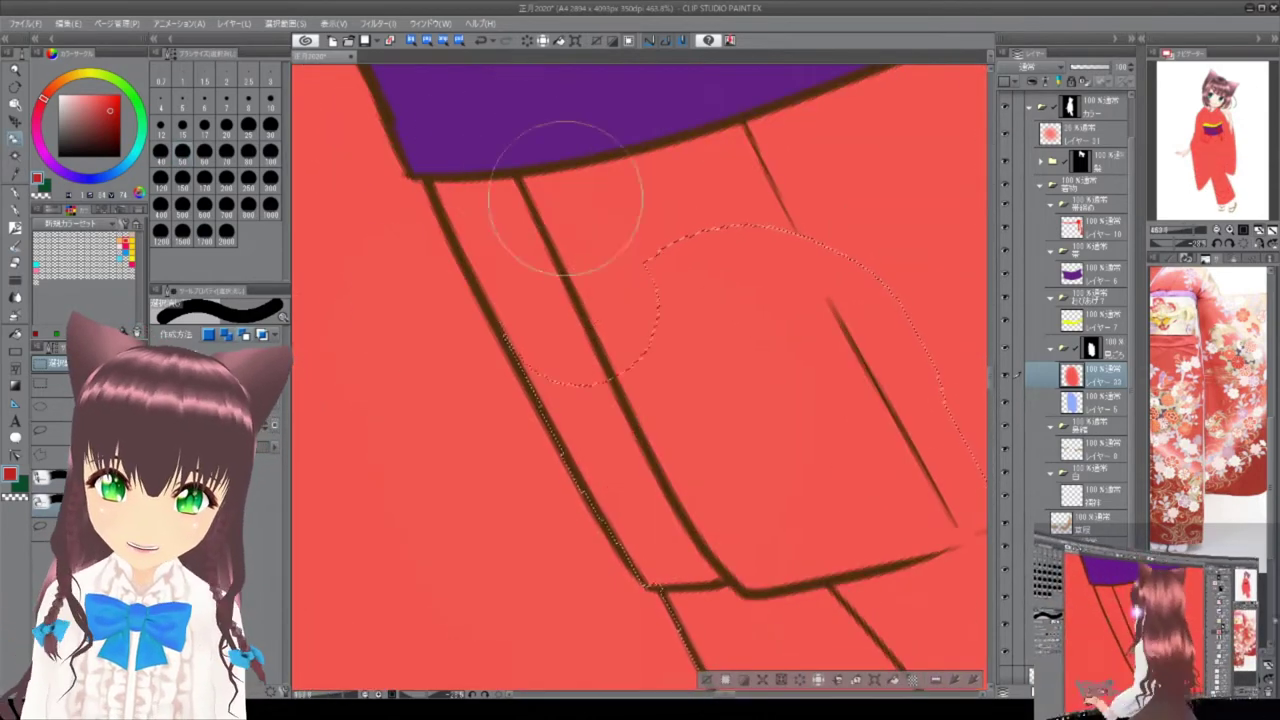
pyautogui.scroll(-3, 680, 460)
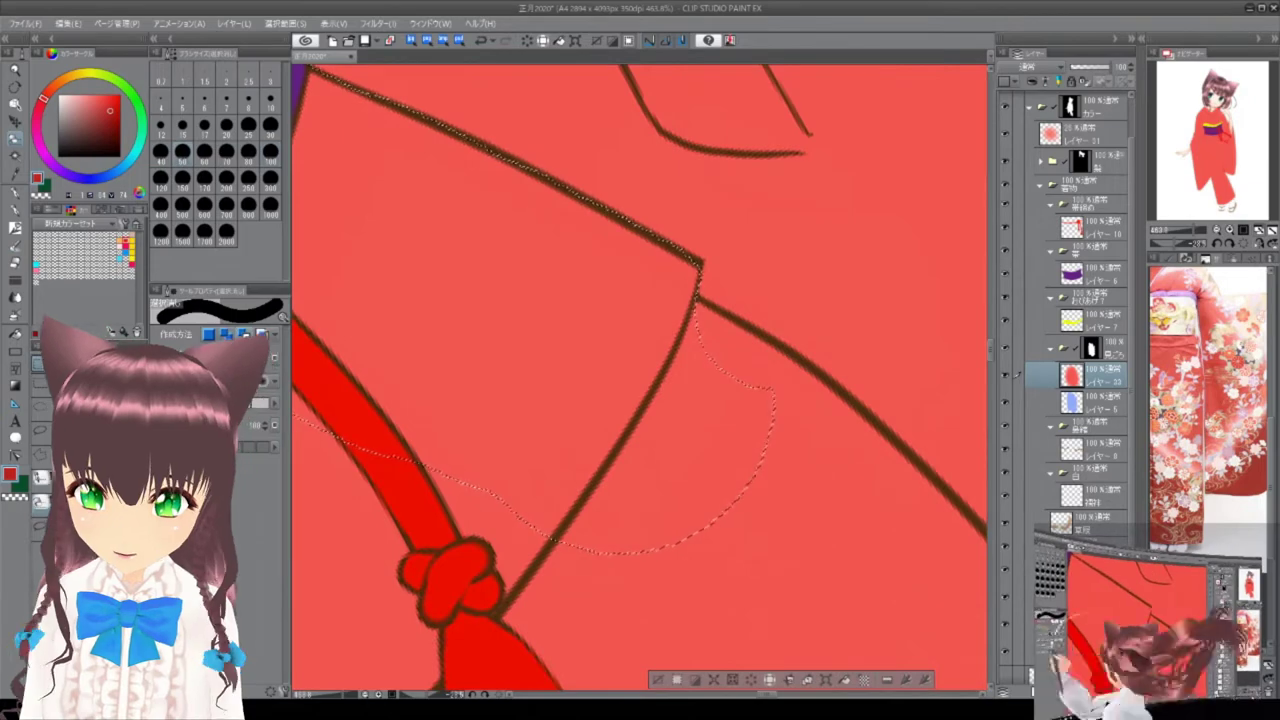
pyautogui.moveTo(575, 300); pyautogui.dragTo(710, 515)
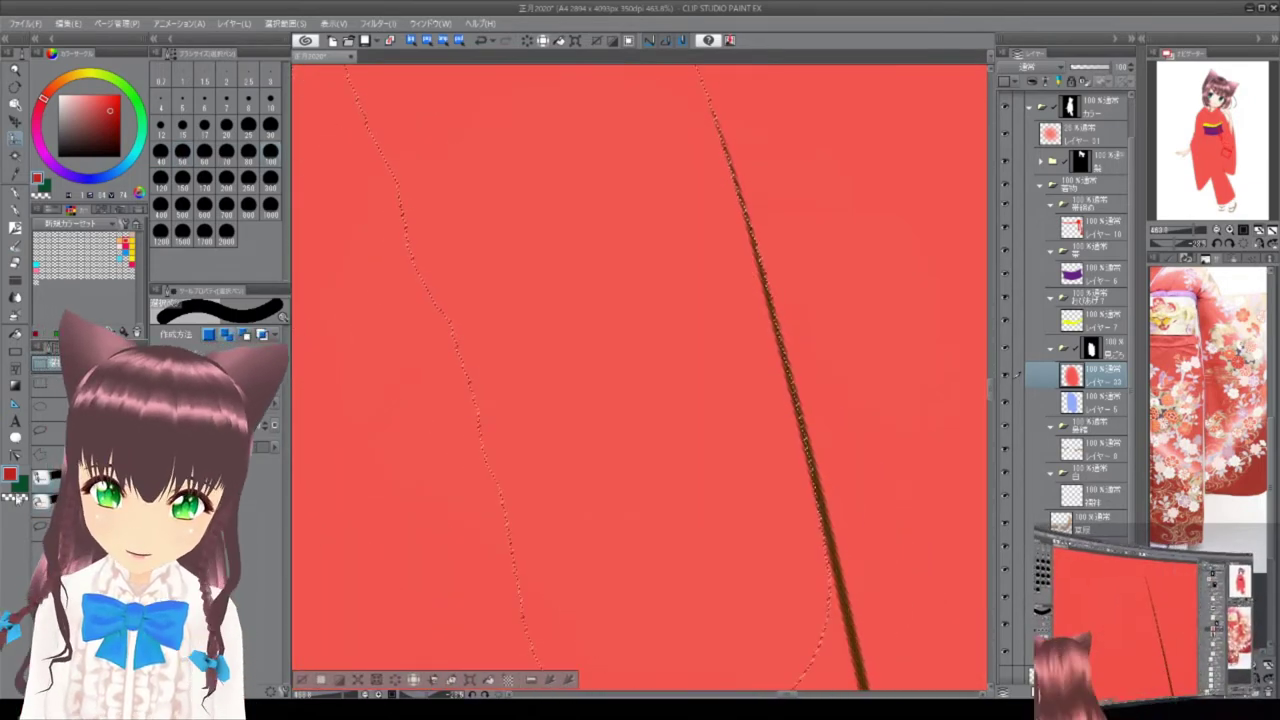
pyautogui.scroll(-7, 615, 400)
pyautogui.scroll(-6, 614, 400)
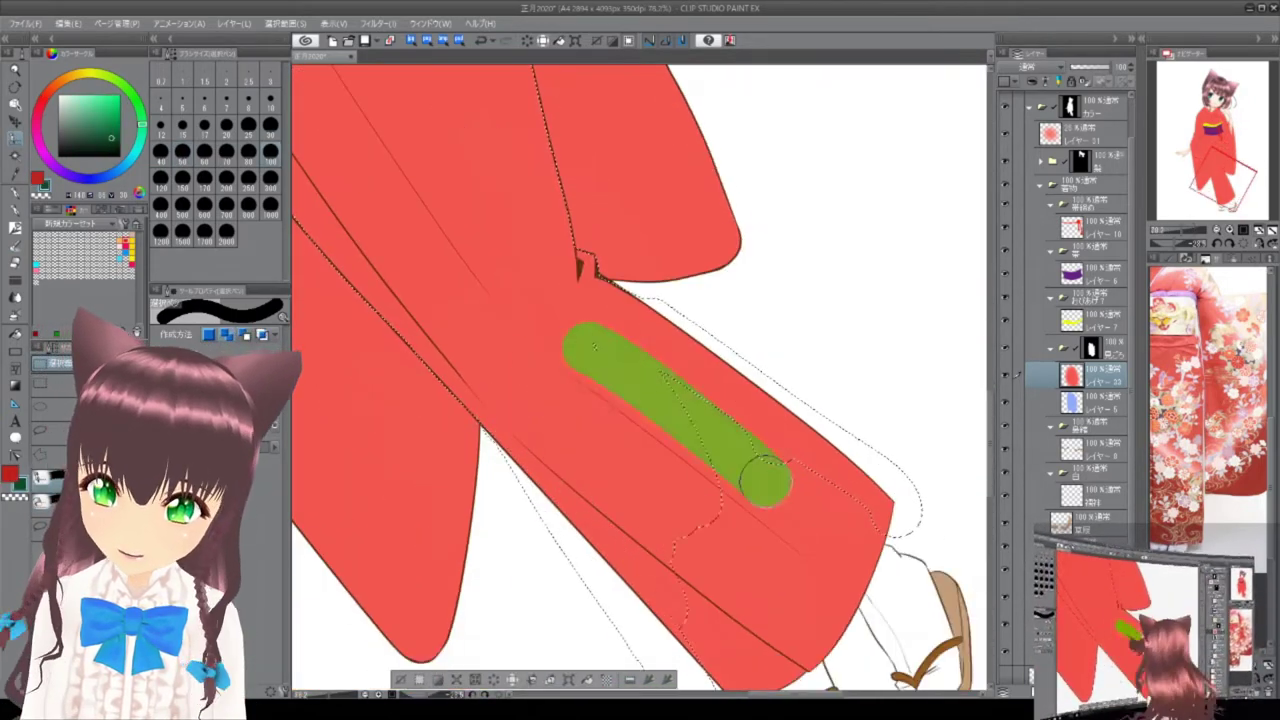
pyautogui.hotkey('ctrl', 'shift', 'n')
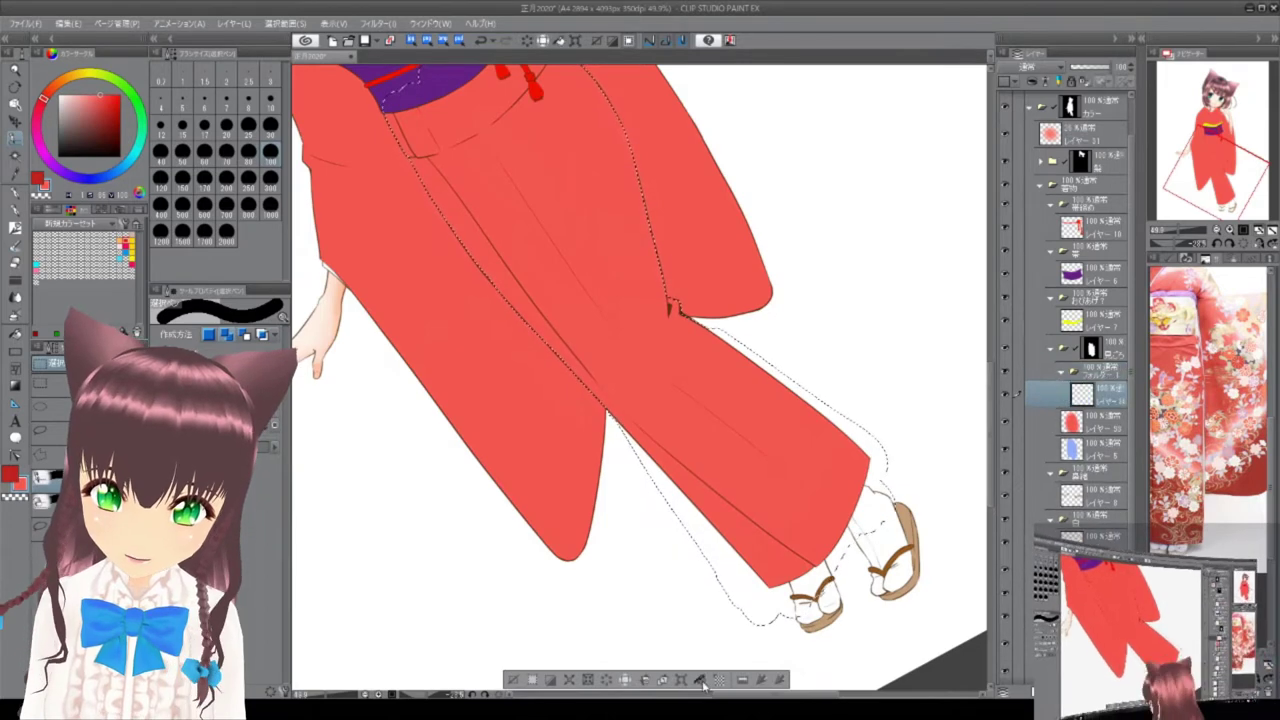
pyautogui.hotkey('ctrl', '0')
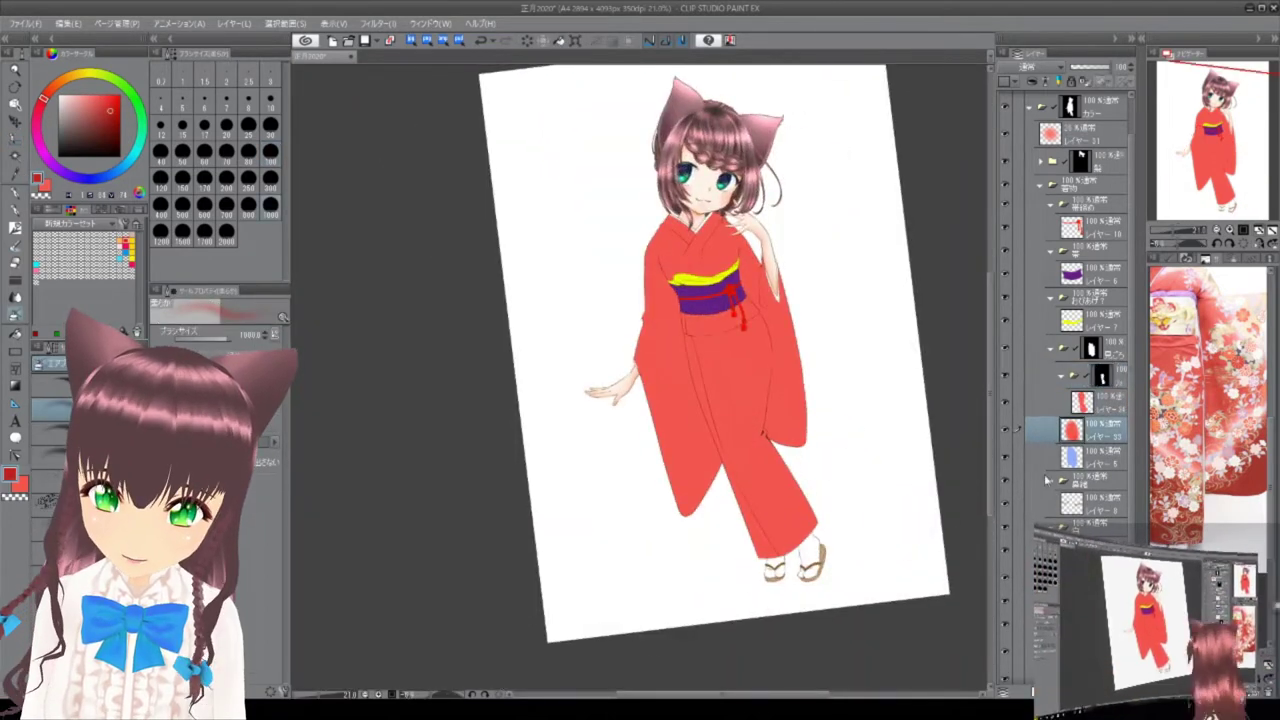
# Airbrush dark red gradients on the skirt hem and sleeve ends on separate layers at size 1000, each at 54% opacity.
pyautogui.hotkey('alt', ']')
pyautogui.moveTo(780, 500); pyautogui.dragTo(692, 480)
pyautogui.hotkey('ctrl', 'z')
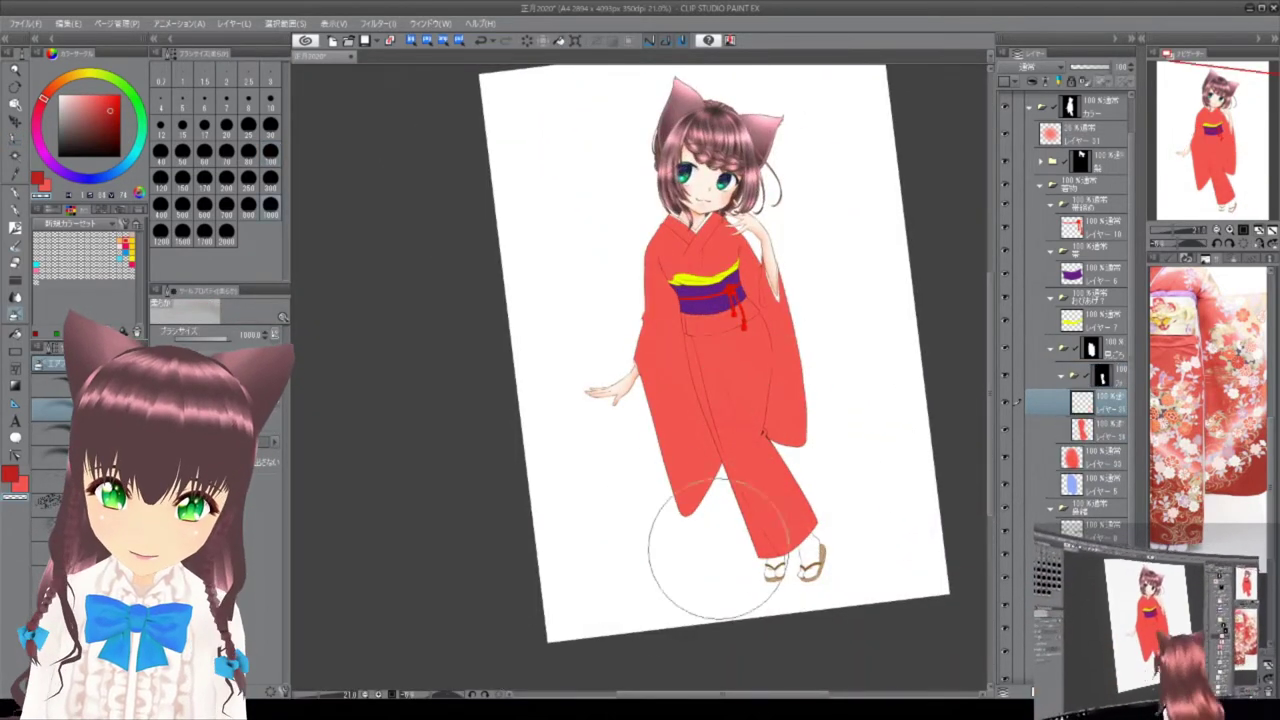
pyautogui.moveTo(760, 500)
pyautogui.mouseDown()
pyautogui.moveTo(671, 529)
pyautogui.moveTo(790, 470)
pyautogui.mouseUp()
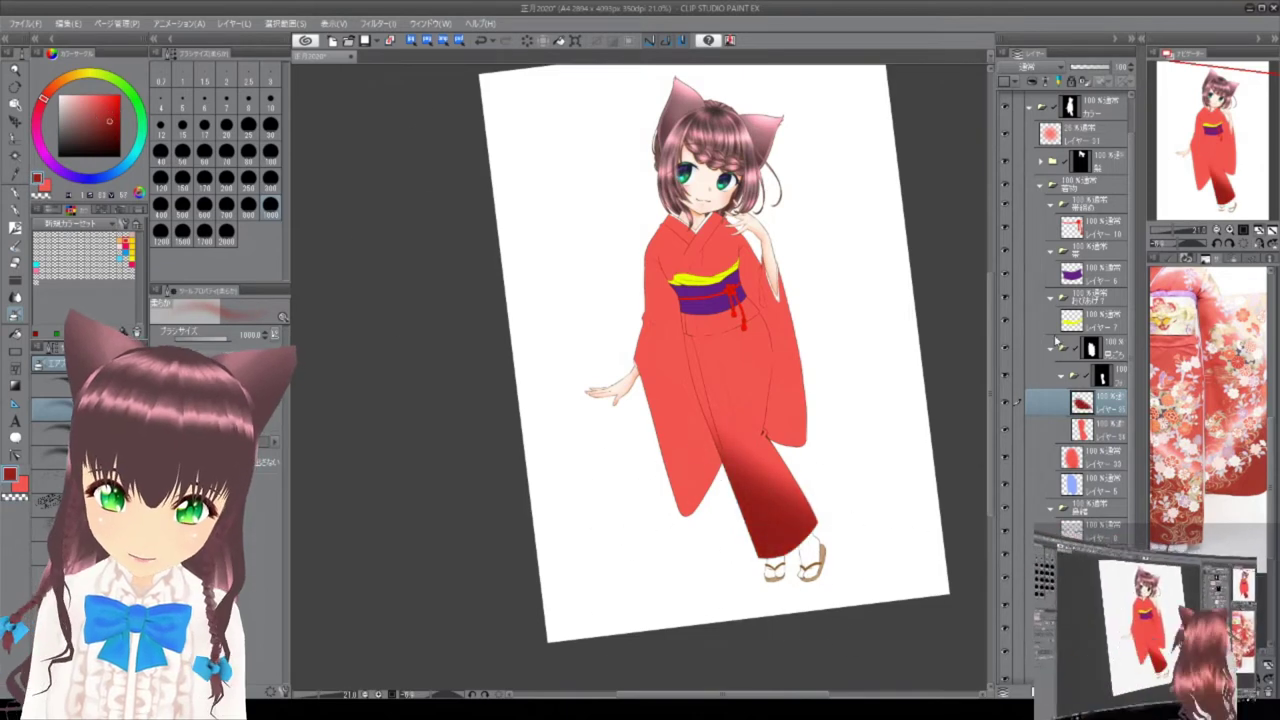
pyautogui.moveTo(1126, 66); pyautogui.dragTo(1108, 66)
pyautogui.moveTo(630, 520)
pyautogui.mouseDown()
pyautogui.moveTo(900, 457)
pyautogui.moveTo(715, 368)
pyautogui.mouseUp()
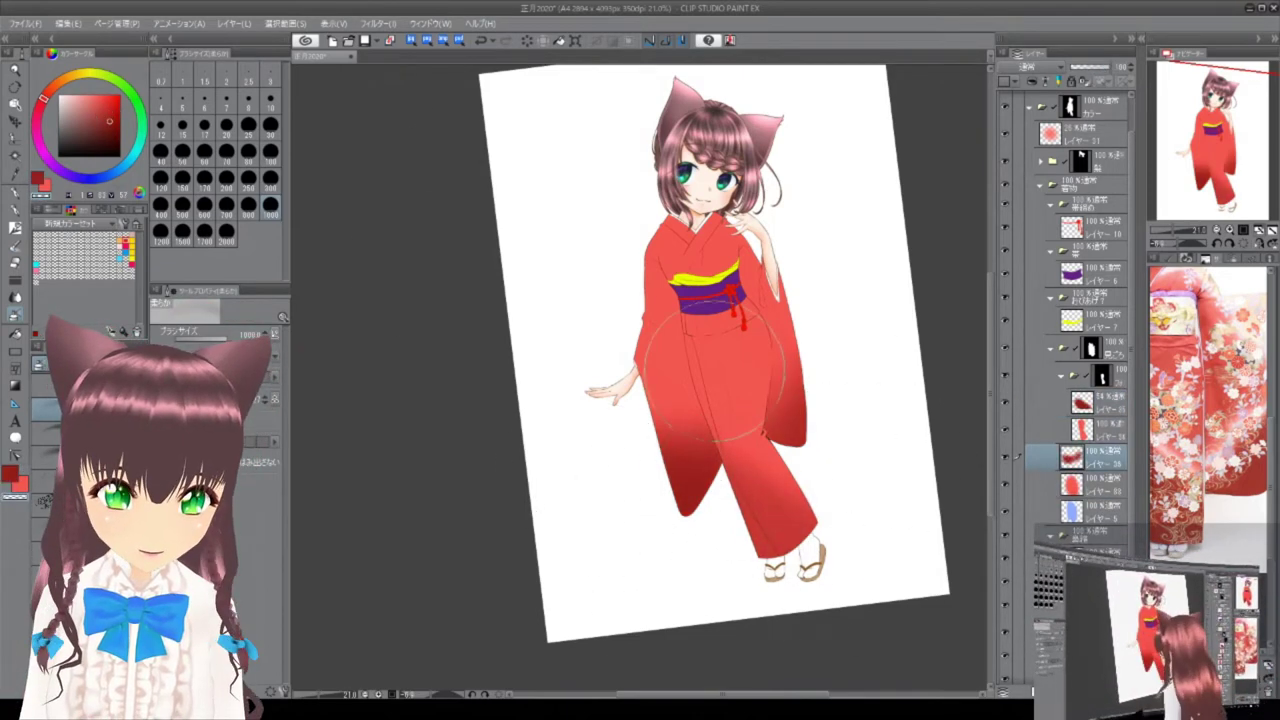
pyautogui.moveTo(1124, 66); pyautogui.dragTo(1093, 66)
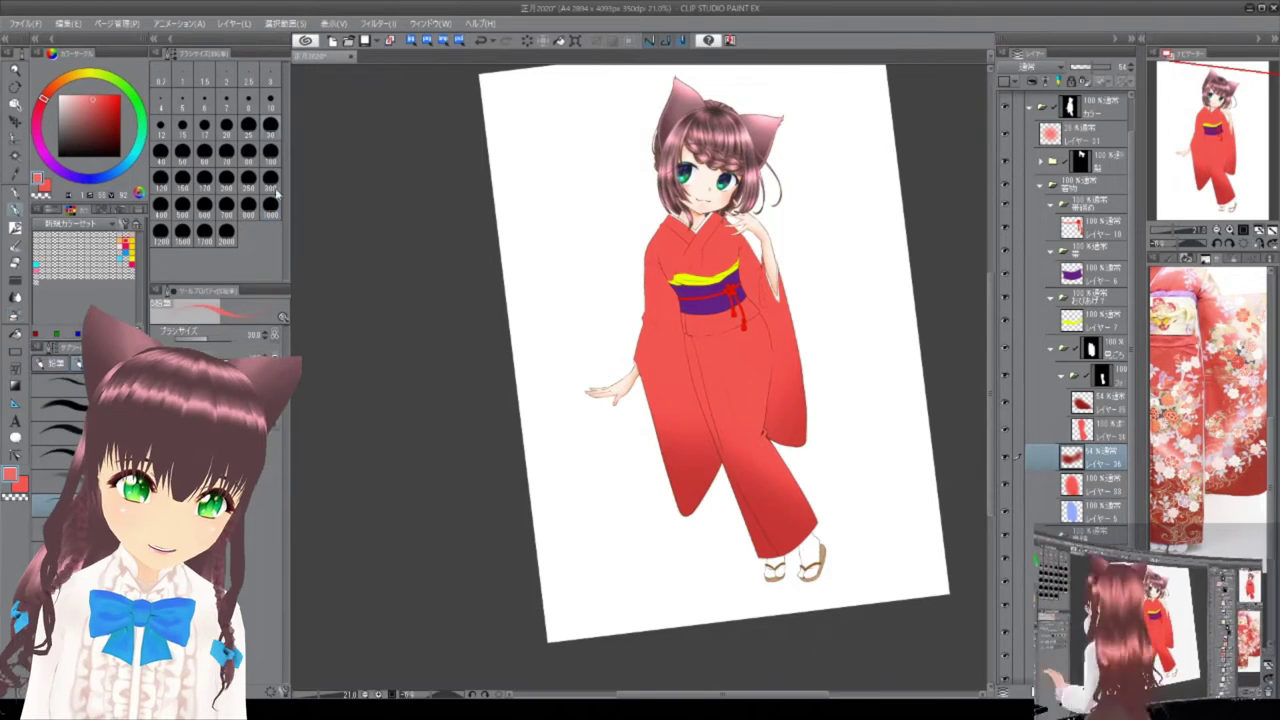
# Try a lighter red over the kimono's base and front skirt layers at brush size 300.
pyautogui.moveTo(712, 315); pyautogui.dragTo(725, 369)
pyautogui.hotkey('ctrl', 'z')
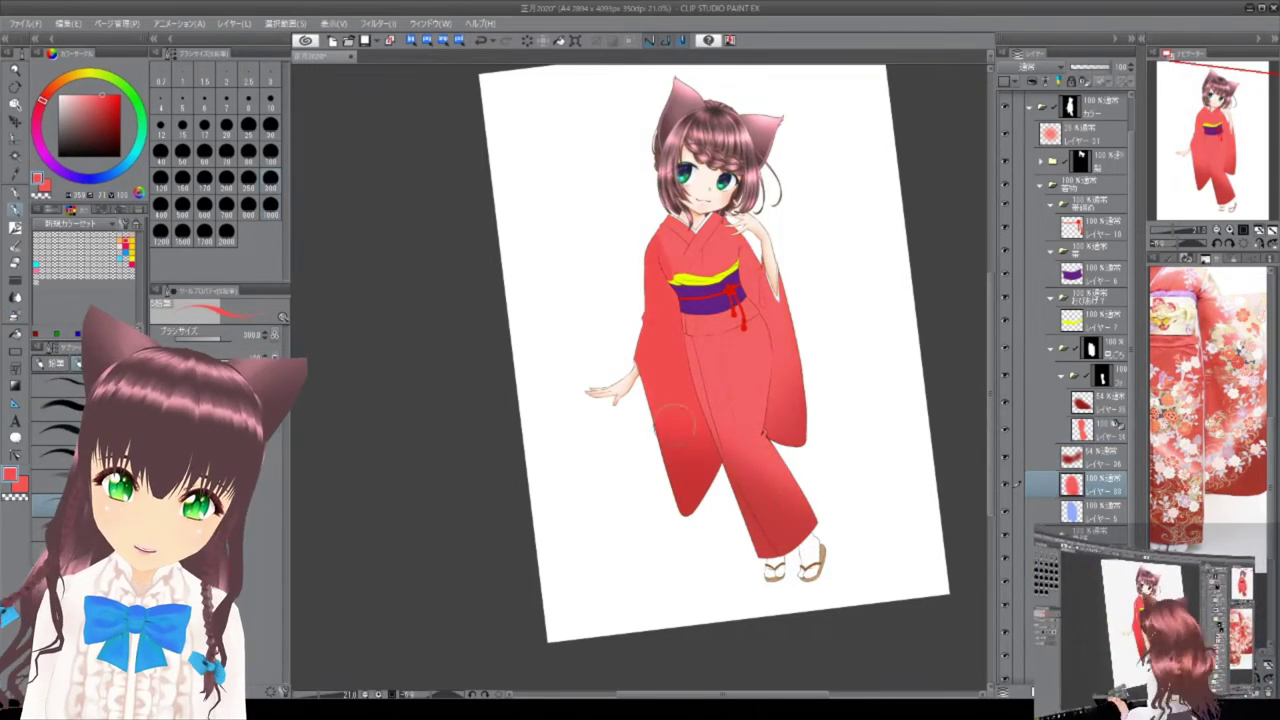
pyautogui.click(1100, 430)
pyautogui.hotkey('ctrl', 'y')
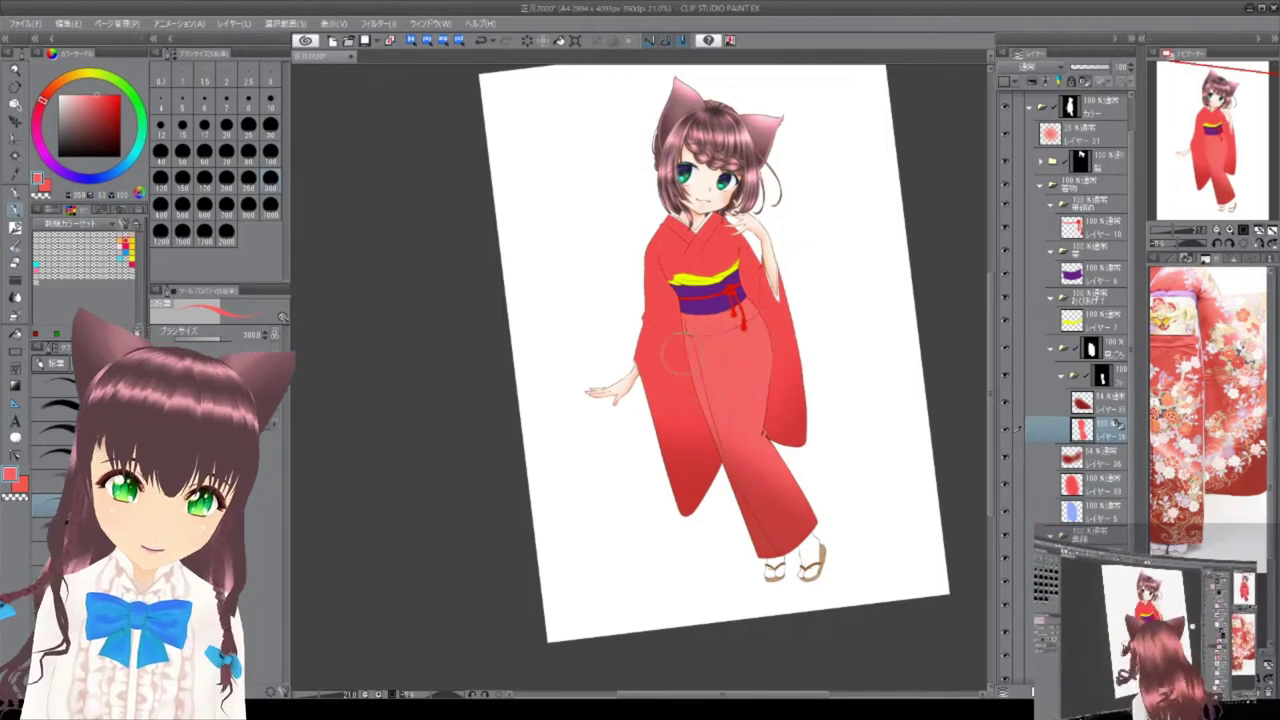
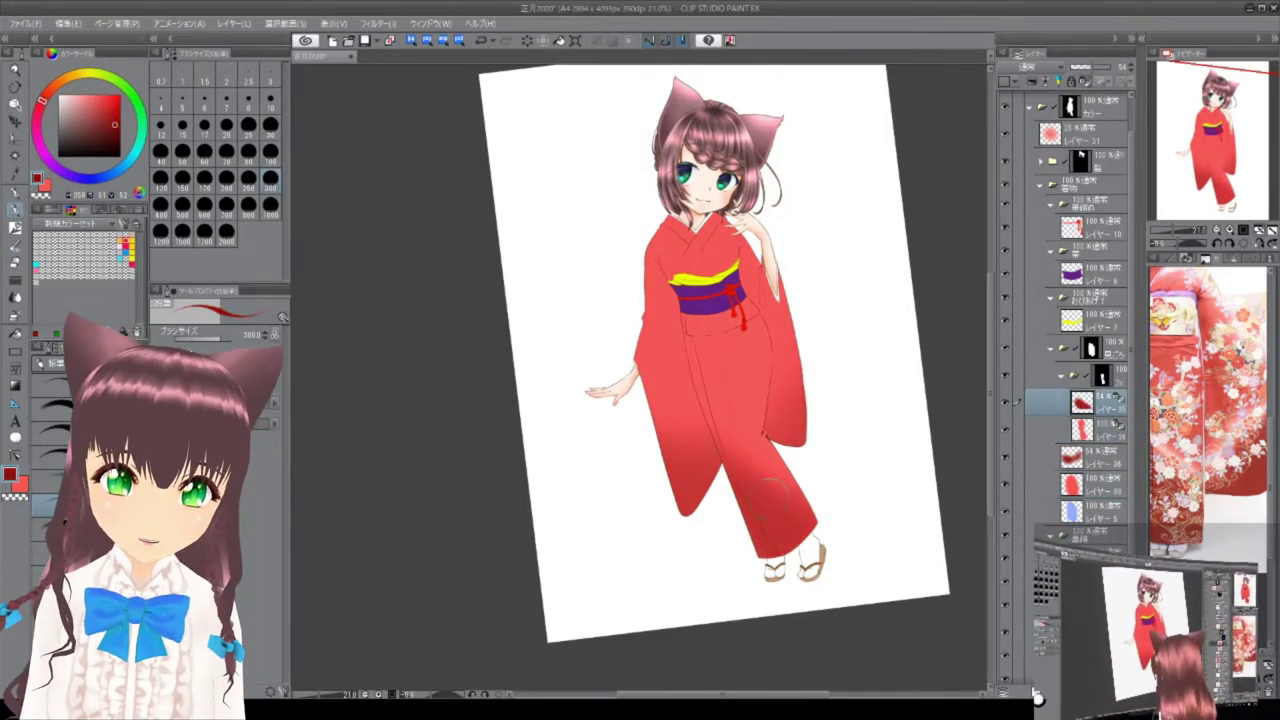
# Try streaked dark red fold shadows on the lower skirt with the airbrush at size 100.
pyautogui.hotkey('ctrl', 'z')
pyautogui.moveTo(770, 492); pyautogui.dragTo(699, 355)
pyautogui.hotkey('ctrl', '0')
pyautogui.moveTo(640, 300); pyautogui.dragTo(600, 500)
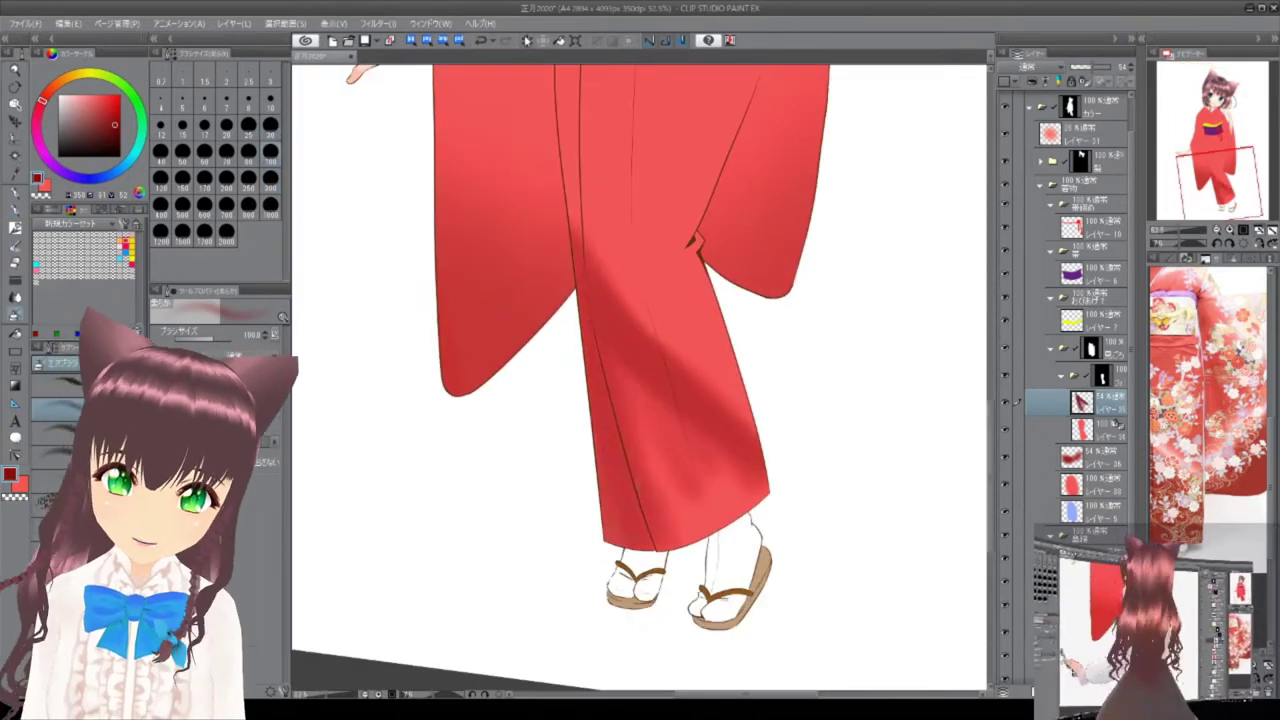
pyautogui.hotkey('ctrl', 'z')
# Paint a diagonal dark red shadow with a soft upper edge across the lower skirt down to the hem.
pyautogui.moveTo(590, 320); pyautogui.dragTo(720, 460)
pyautogui.press('Tab')
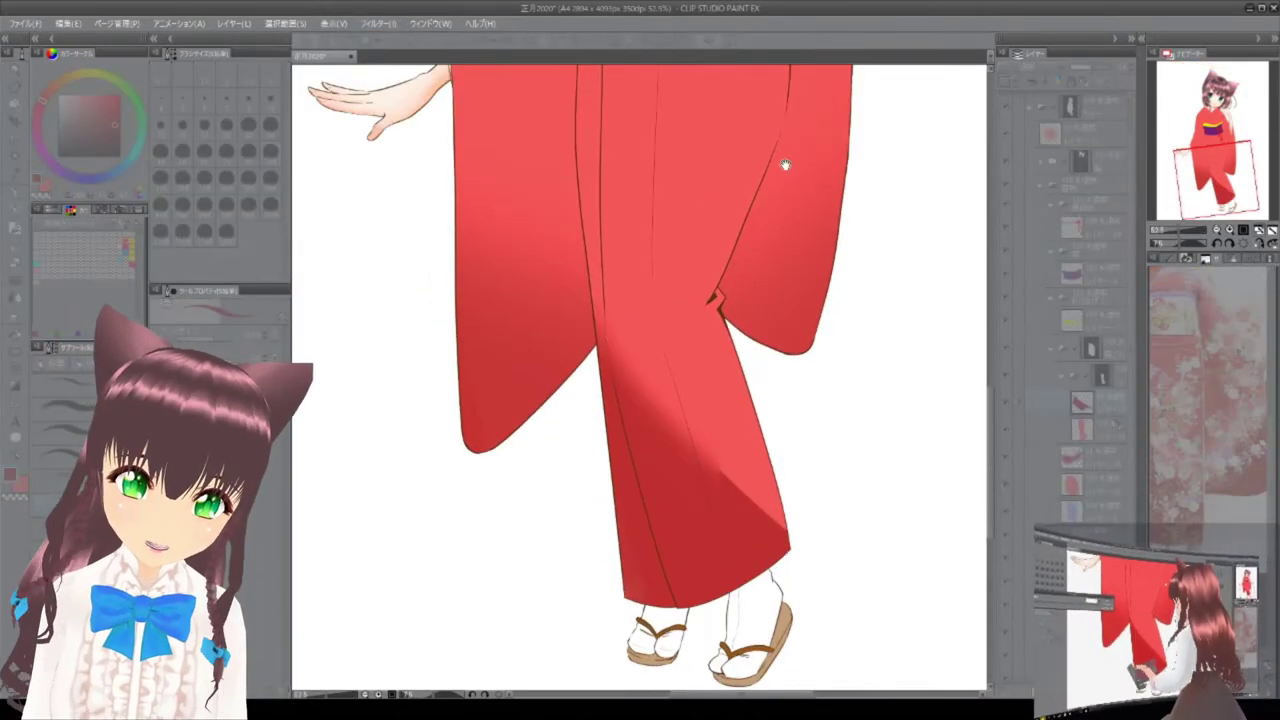
pyautogui.press('Tab')
# Paint crisp curved dark red shadows on the lower ends of both hanging sleeves at brush size 100.
pyautogui.moveTo(686, 349)
pyautogui.mouseDown()
pyautogui.moveTo(530, 250)
pyautogui.moveTo(490, 322)
pyautogui.mouseUp()
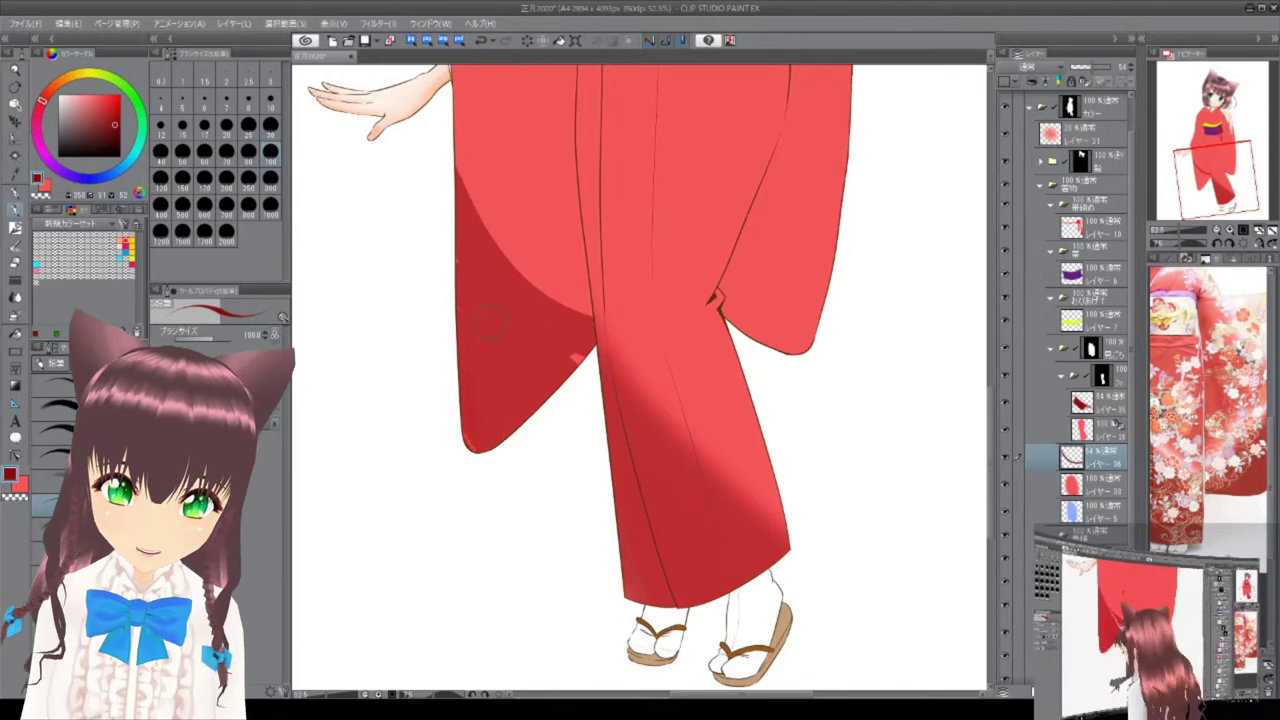
pyautogui.moveTo(600, 210); pyautogui.dragTo(700, 340)
pyautogui.moveTo(700, 260); pyautogui.dragTo(780, 330)
pyautogui.press('Tab')
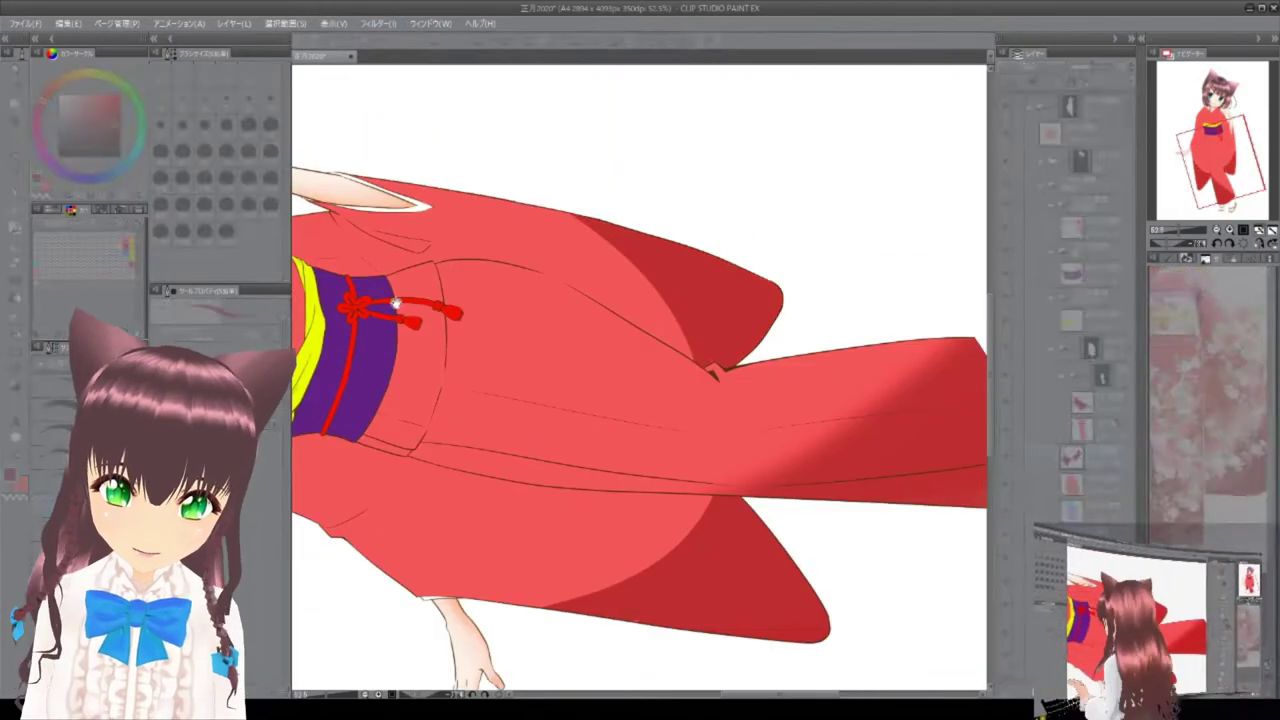
pyautogui.press('Tab')
pyautogui.hotkey('ctrl', '0')
pyautogui.scroll(5, 640, 300)
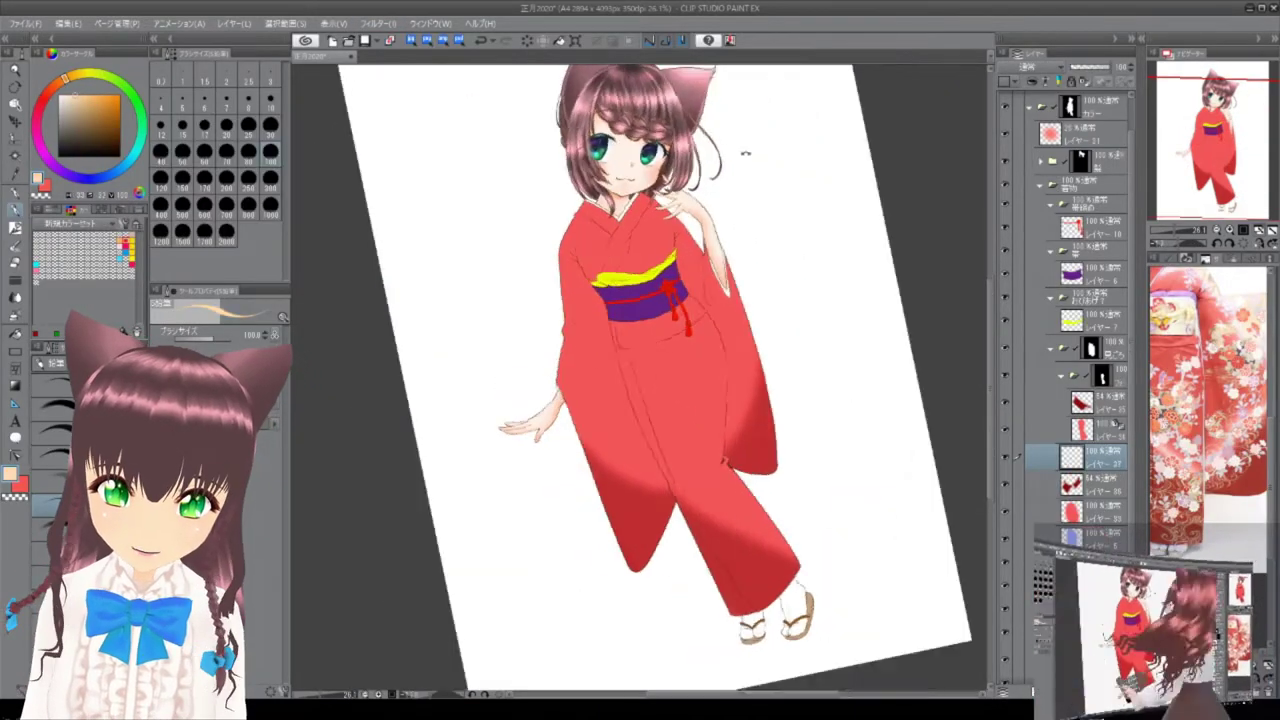
# Paint beige over the red along the upper sleeve and shoulder of the raised arm.
pyautogui.scroll(5, 598, 257)
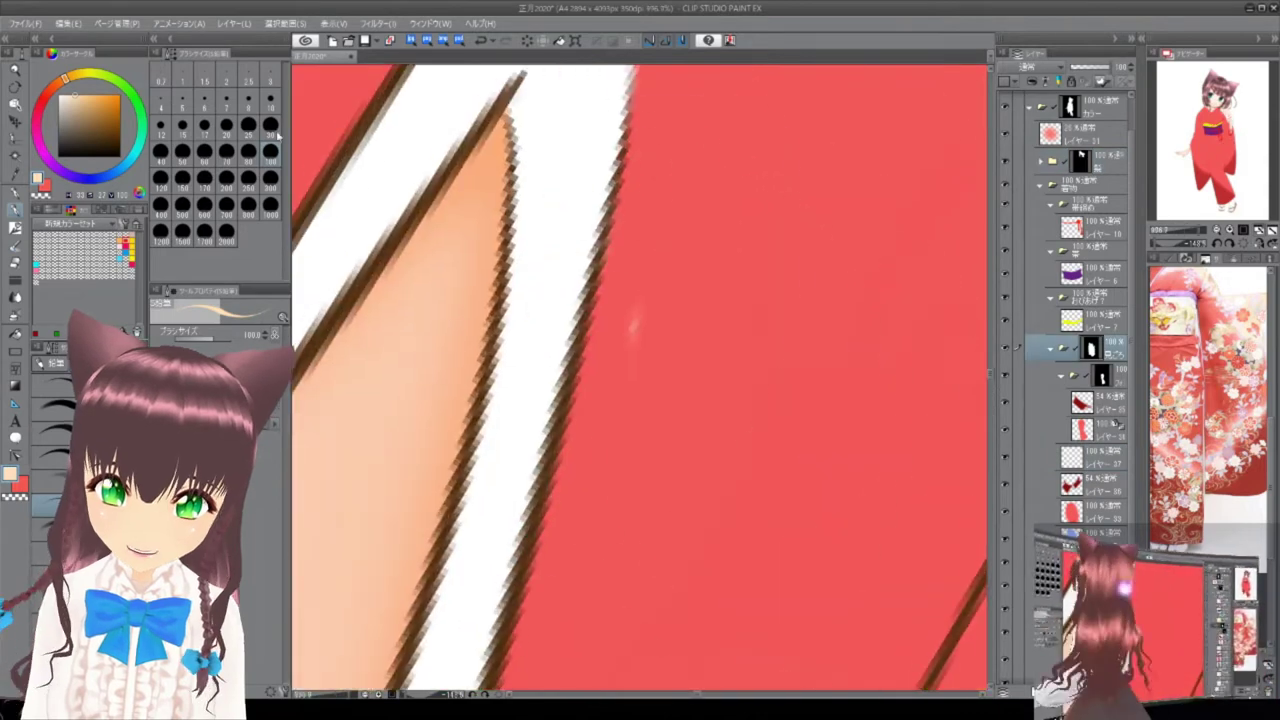
pyautogui.scroll(-5, 598, 257)
pyautogui.scroll(6, 390, 450)
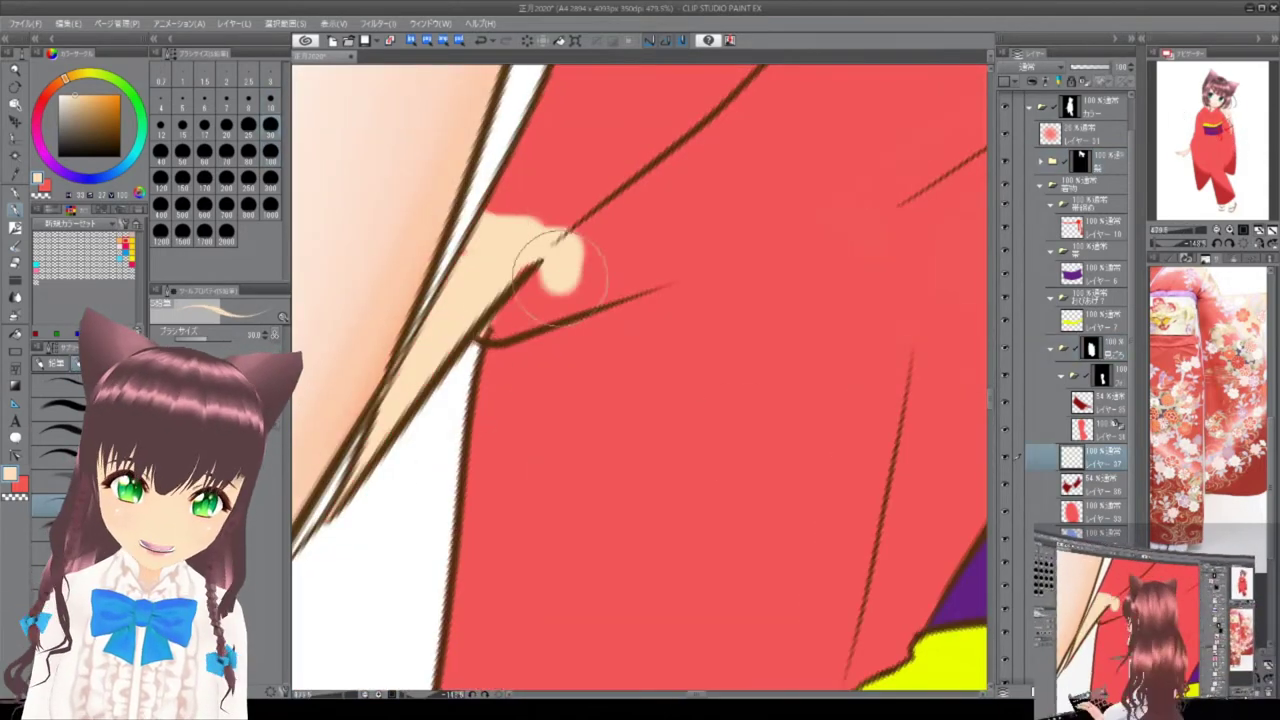
pyautogui.scroll(-6, 562, 245)
pyautogui.scroll(3, 662, 284)
pyautogui.scroll(6, 662, 284)
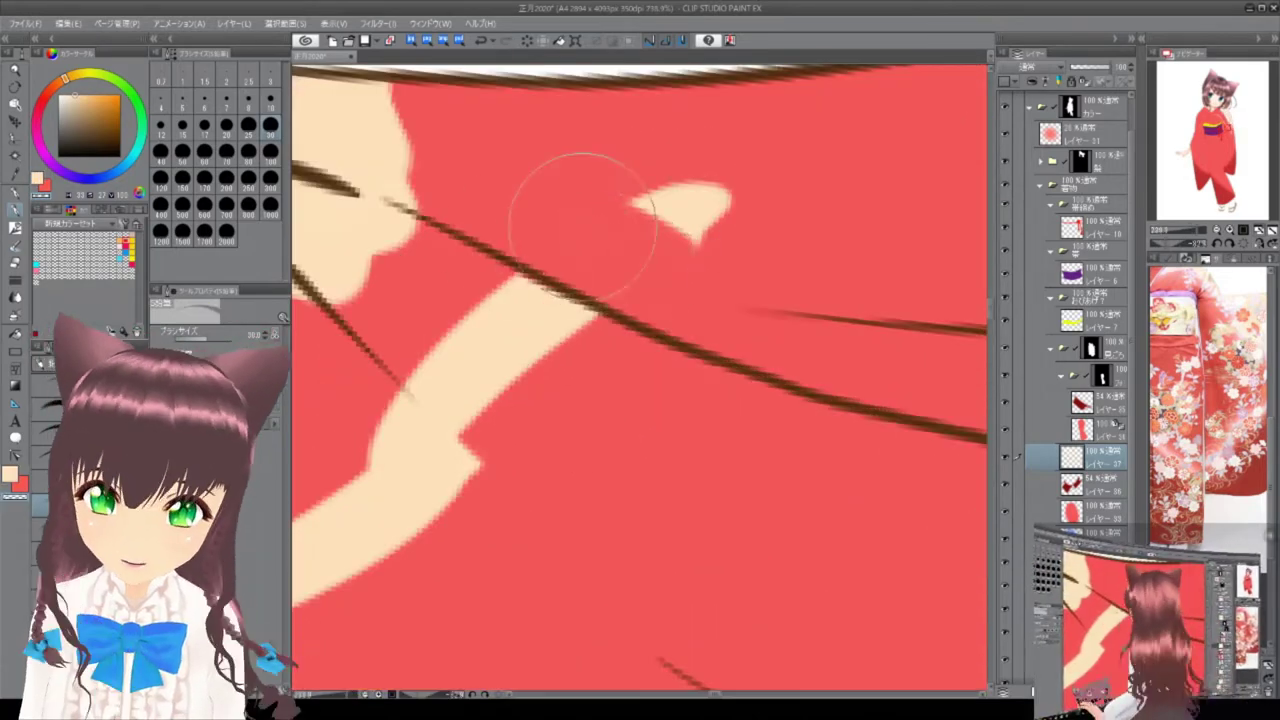
pyautogui.scroll(-6, 517, 242)
pyautogui.scroll(3, 600, 297)
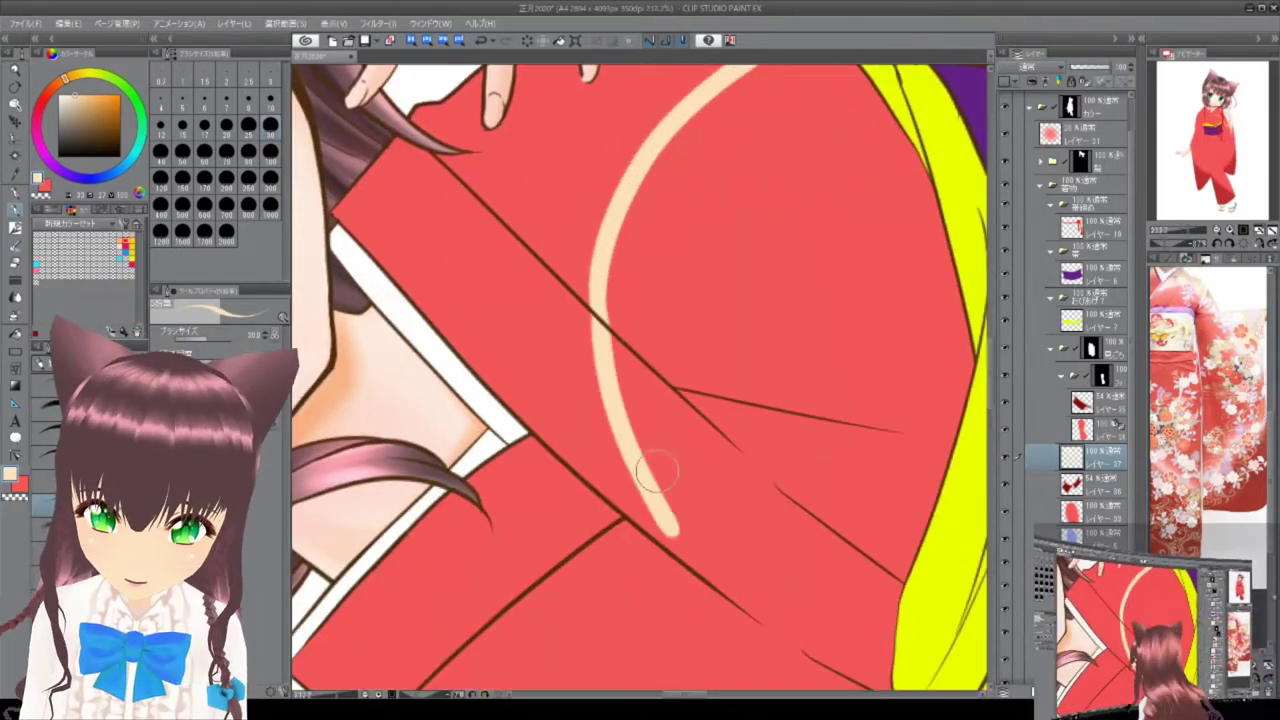
pyautogui.scroll(-3, 380, 165)
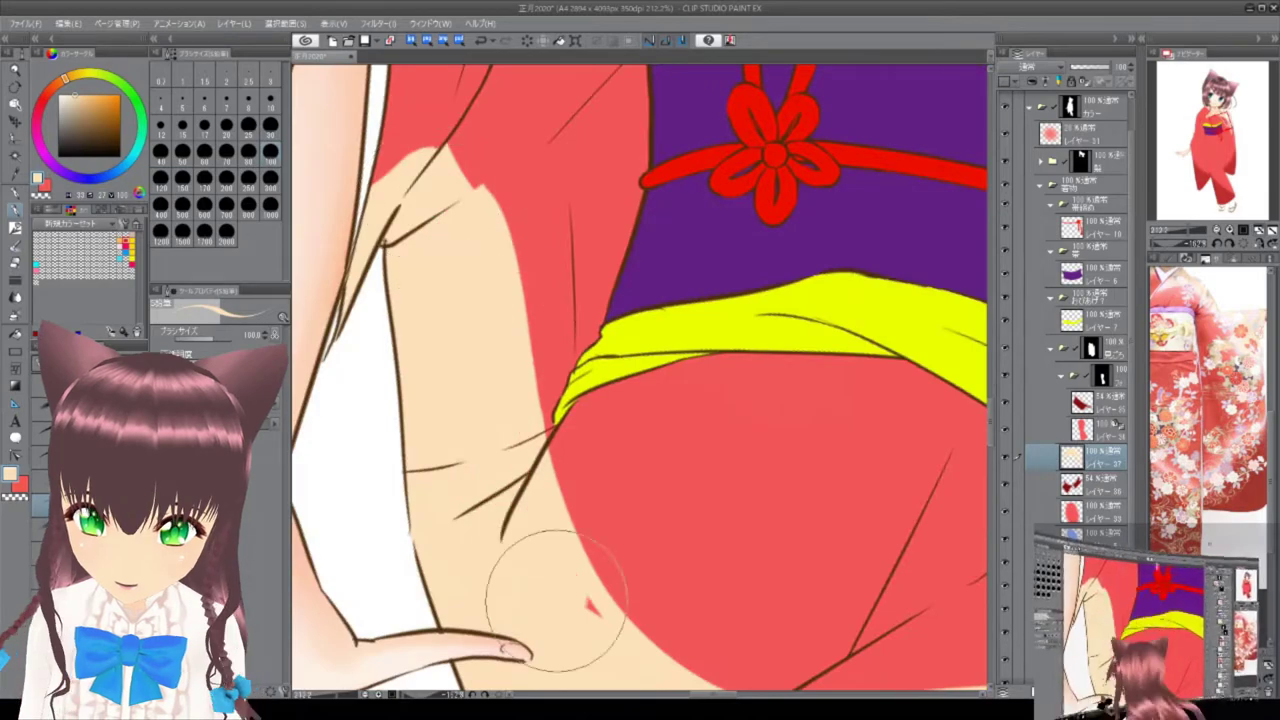
# Extend the beige across the chest and collar on the raised-arm side and blur its lower edge into the red.
pyautogui.scroll(3, 457, 320)
pyautogui.moveTo(540, 388)
pyautogui.mouseDown()
pyautogui.moveTo(757, 420)
pyautogui.moveTo(705, 245)
pyautogui.mouseUp()
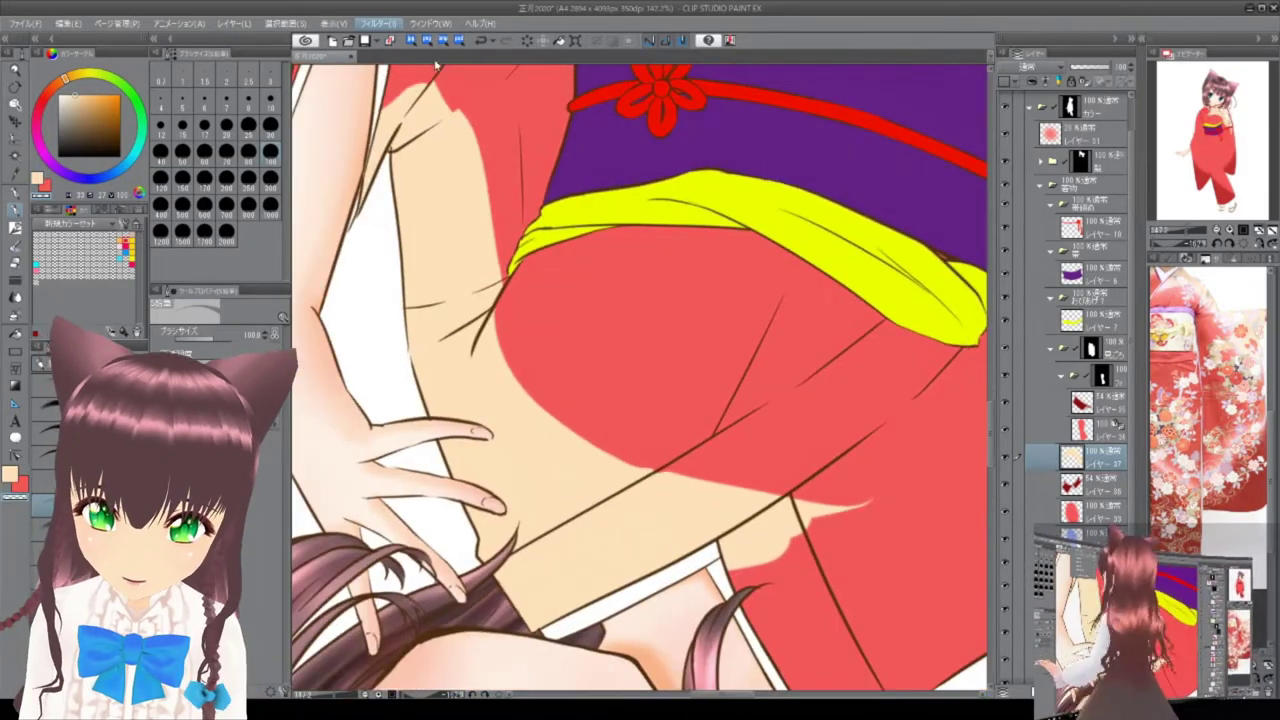
pyautogui.scroll(-5, 614, 400)
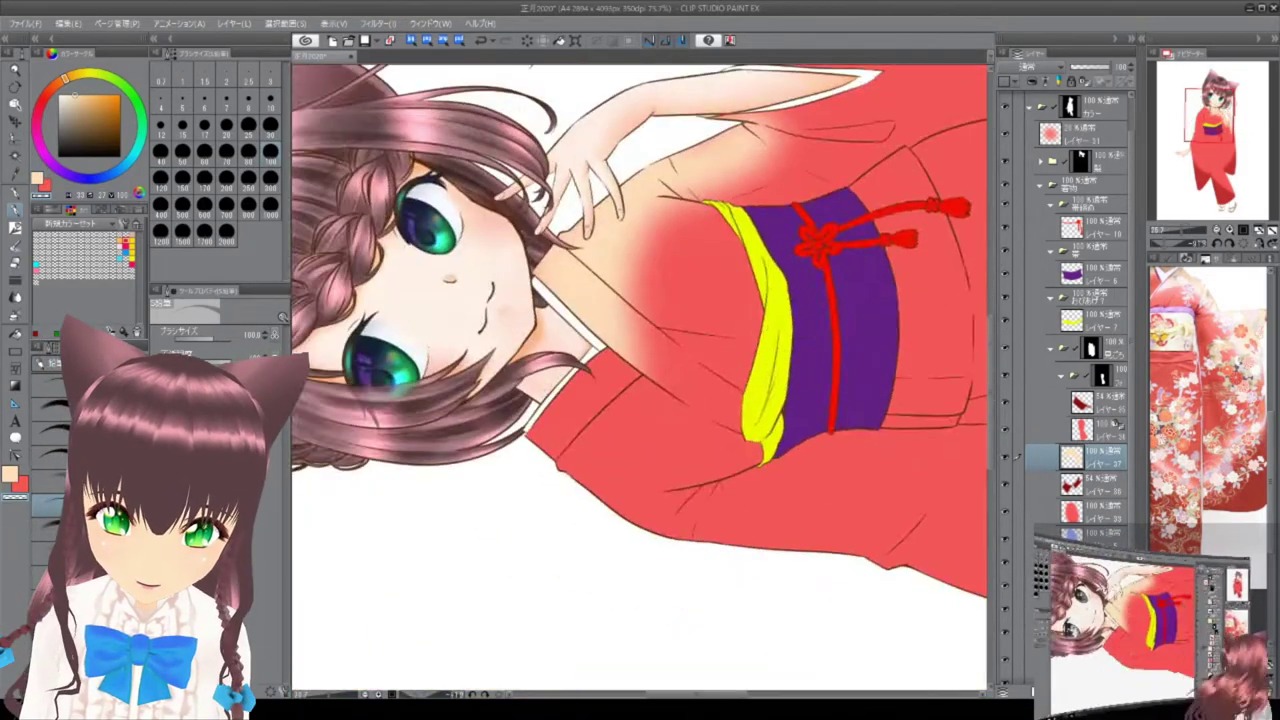
pyautogui.scroll(2, 655, 257)
# On a separate layer, paint the lowered arm's sleeve and shoulder beige and soften the boundary into the red.
pyautogui.moveTo(656, 257); pyautogui.dragTo(560, 400)
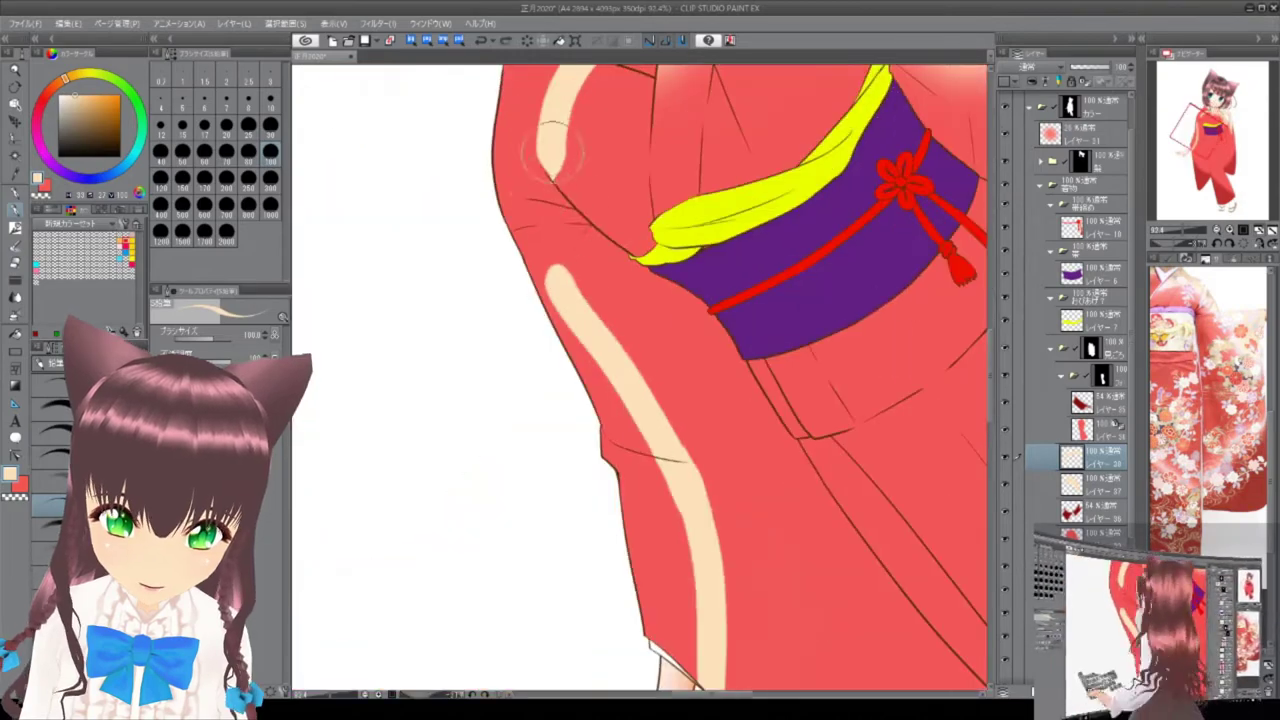
pyautogui.scroll(5, 543, 451)
pyautogui.scroll(-6, 703, 590)
pyautogui.moveTo(703, 590); pyautogui.dragTo(655, 420)
pyautogui.moveTo(786, 512); pyautogui.dragTo(486, 84)
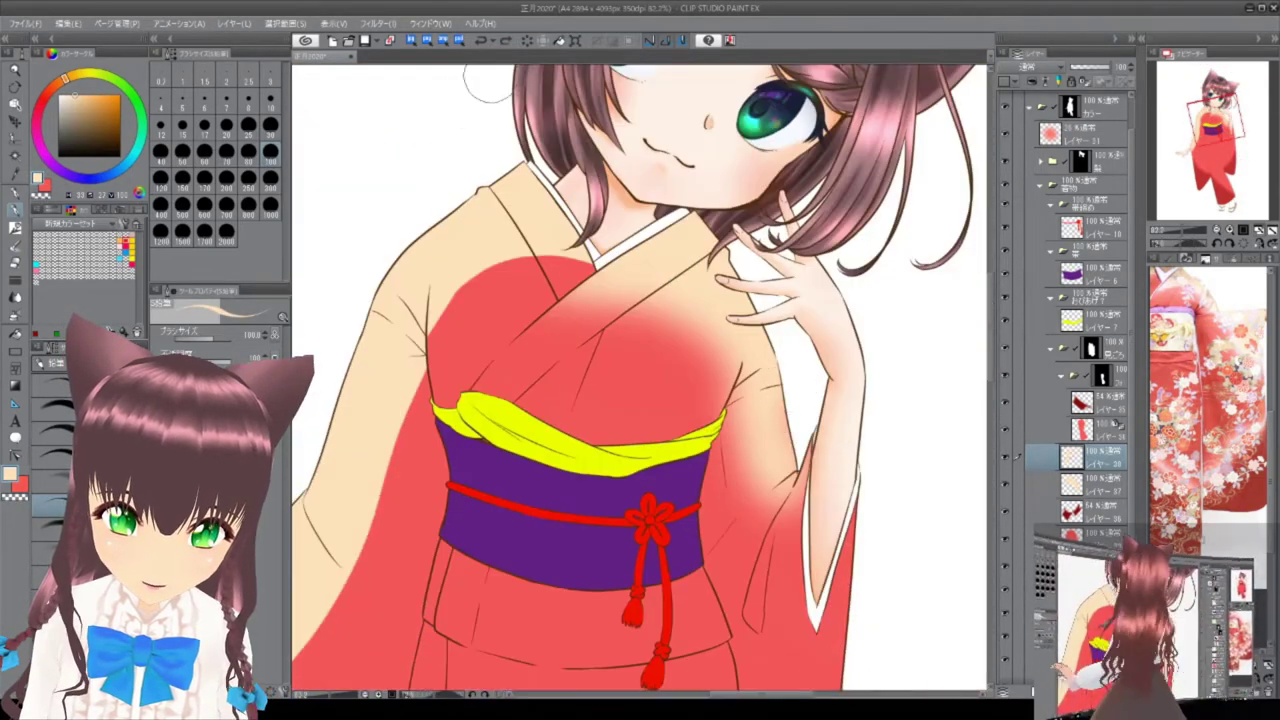
pyautogui.scroll(-4, 521, 86)
pyautogui.scroll(5, 466, 294)
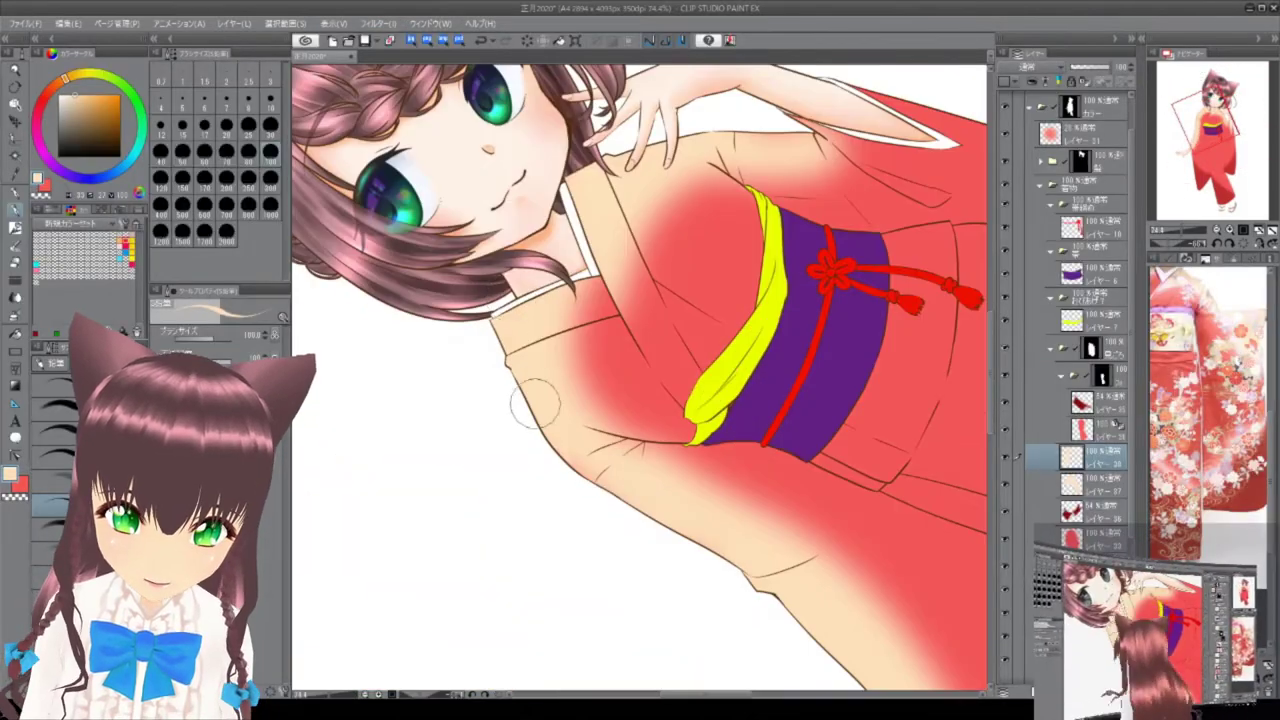
# Combine the beige shading on one layer, set its blend mode to Screen and reduce its opacity.
pyautogui.moveTo(529, 400); pyautogui.dragTo(600, 200)
pyautogui.scroll(3, 615, 140)
pyautogui.scroll(-4, 714, 366)
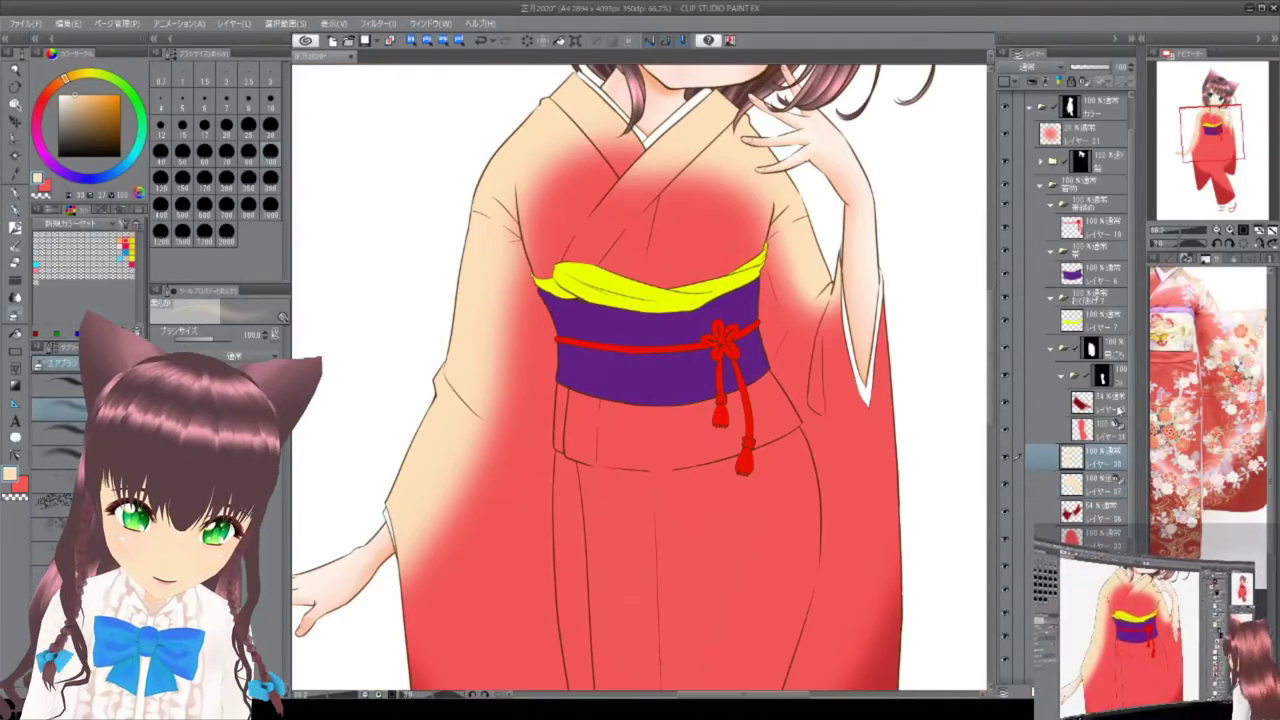
pyautogui.scroll(-2, 833, 226)
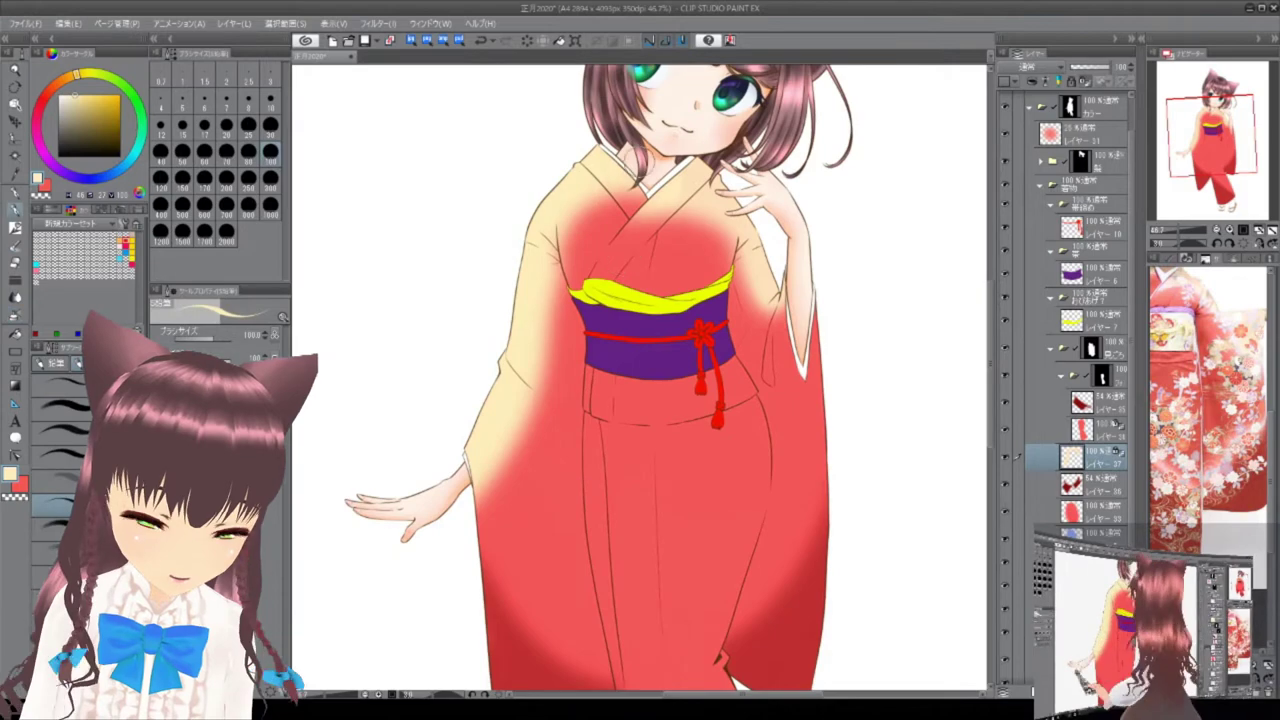
pyautogui.moveTo(1095, 70); pyautogui.dragTo(1115, 68)
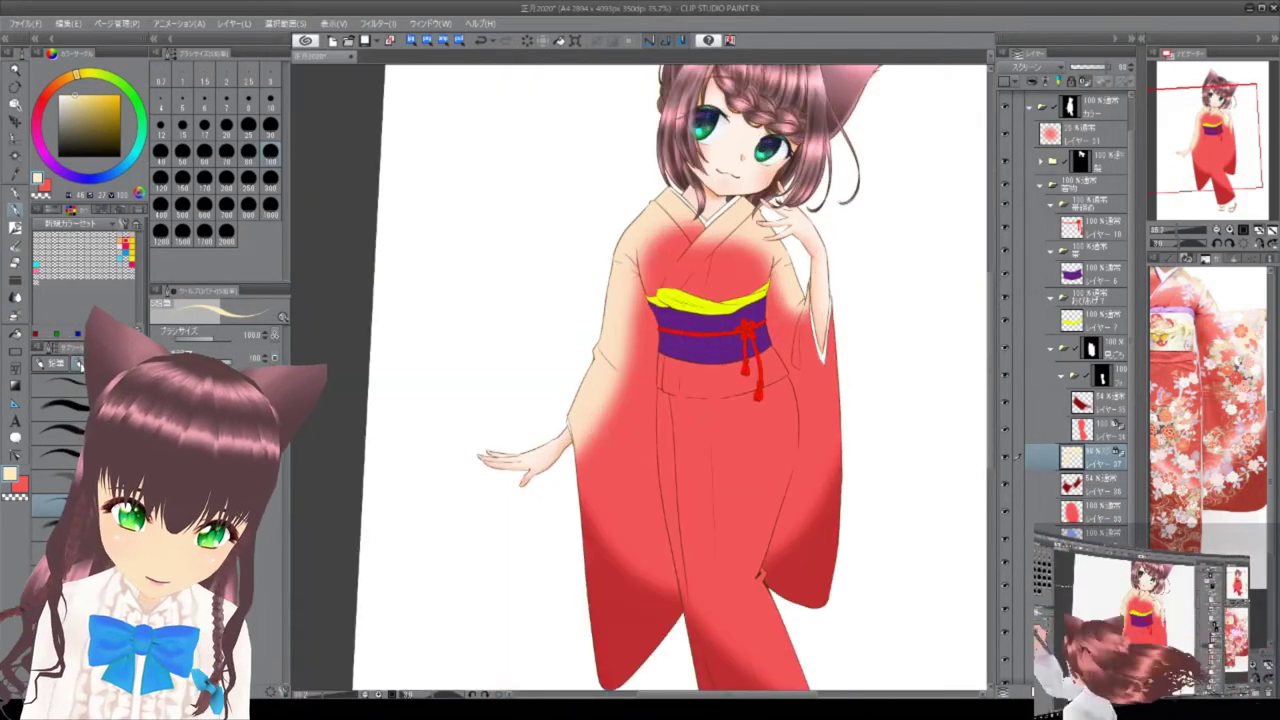
# Add the Japanese-style pattern brushes and paint a pale dotted flower band along the raised-arm hanging sleeve's shadow edge.
pyautogui.click(1134, 70)
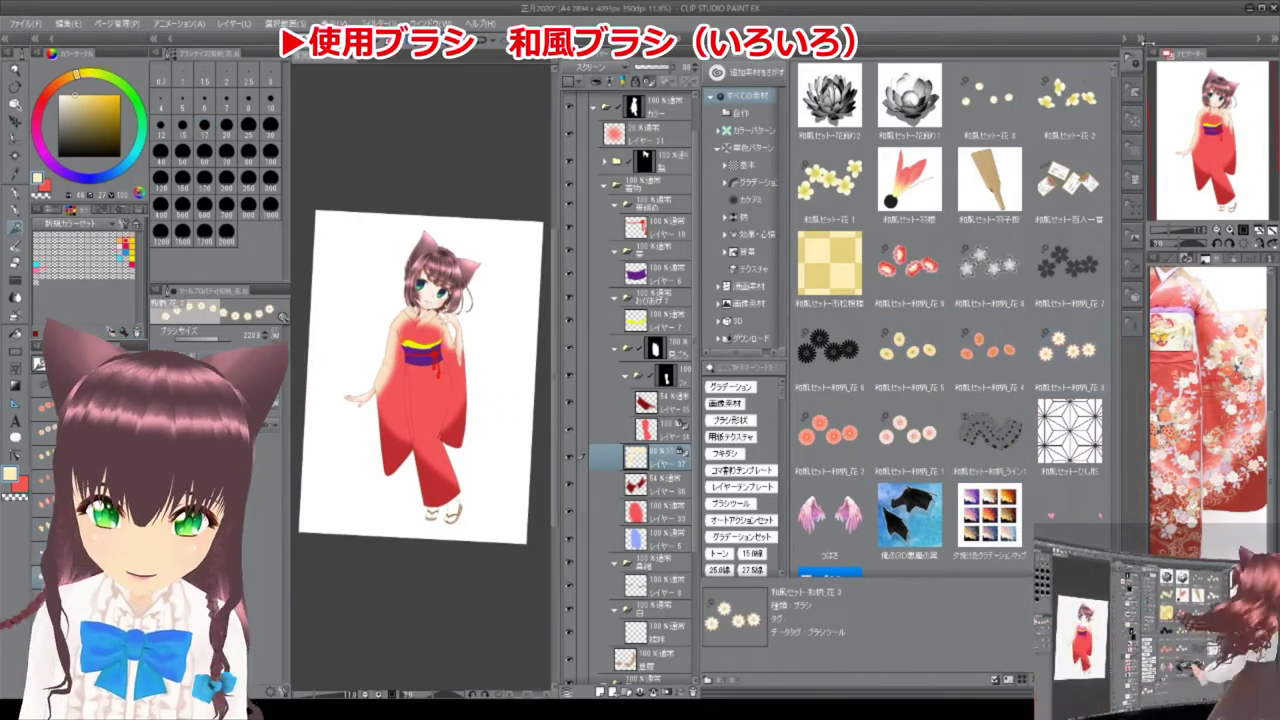
pyautogui.click(1134, 70)
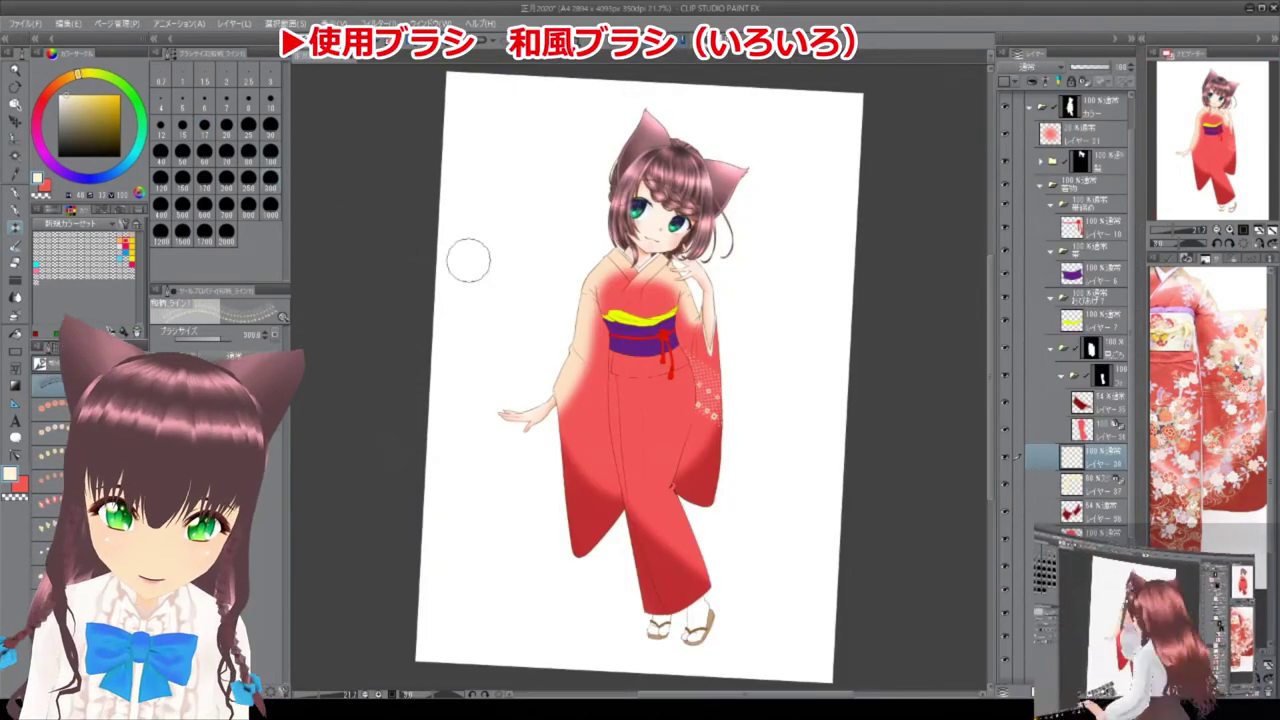
pyautogui.moveTo(780, 337); pyautogui.dragTo(638, 374)
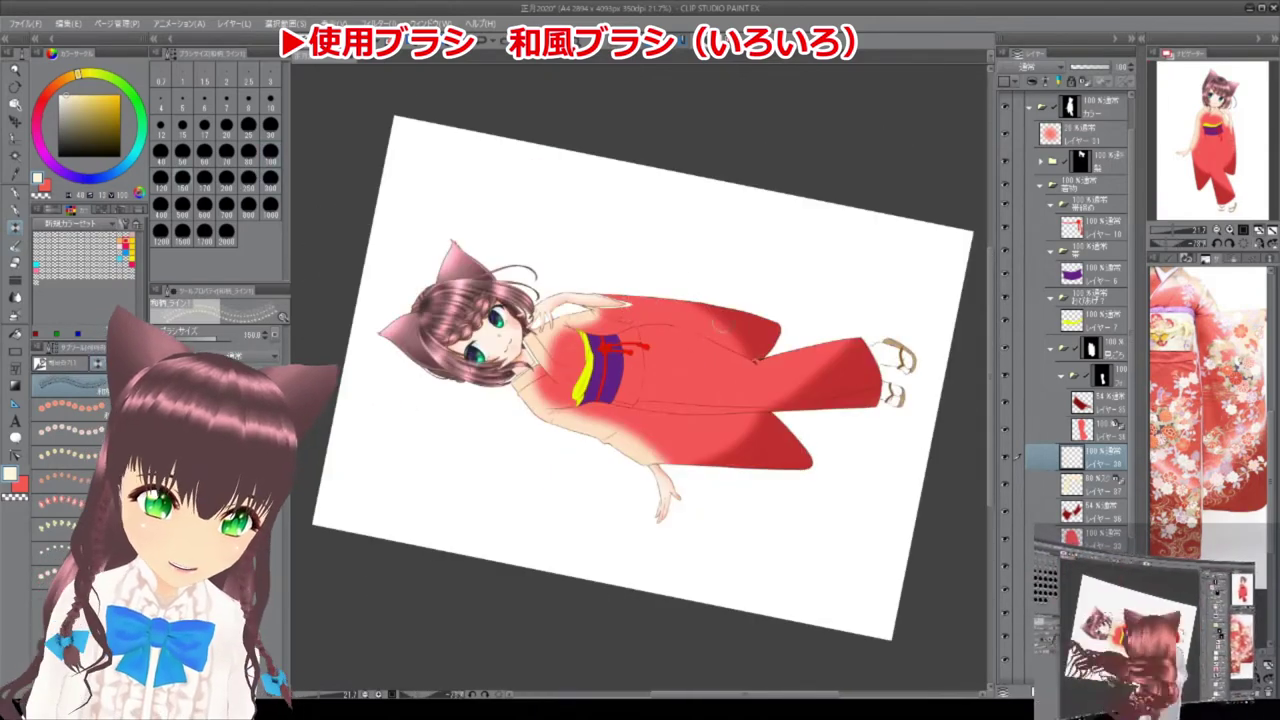
pyautogui.scroll(5, 645, 180)
pyautogui.moveTo(645, 180); pyautogui.dragTo(686, 143)
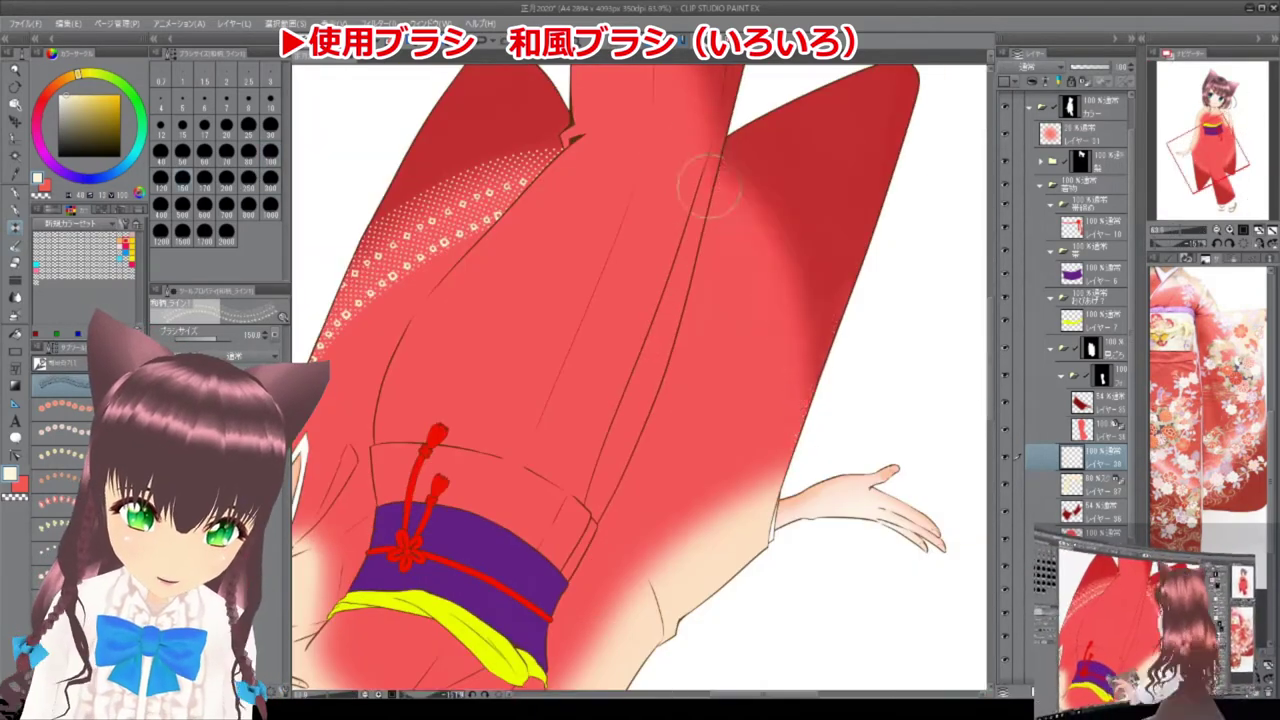
# Paint the dotted flower band along the other hanging sleeve's shadow edge and across the beige-to-red transition on the chest.
pyautogui.scroll(-5, 742, 300)
pyautogui.scroll(6, 742, 300)
pyautogui.moveTo(742, 300); pyautogui.dragTo(650, 340)
pyautogui.moveTo(600, 150); pyautogui.dragTo(780, 380)
pyautogui.scroll(4, 715, 330)
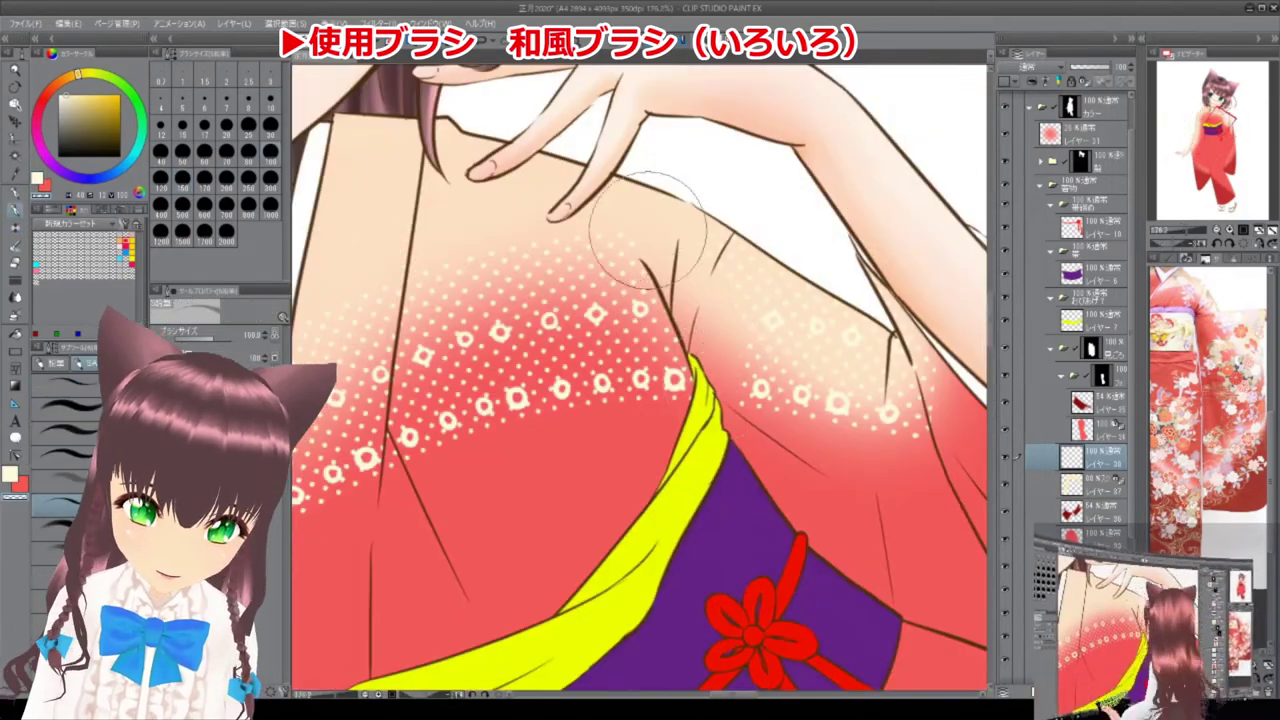
# Paint the dotted flower band along the inner edge of the beige on both upper sleeves, following the colour transition.
pyautogui.moveTo(715, 330); pyautogui.dragTo(715, 330)
pyautogui.scroll(-4, 688, 520)
pyautogui.moveTo(688, 520); pyautogui.dragTo(640, 420)
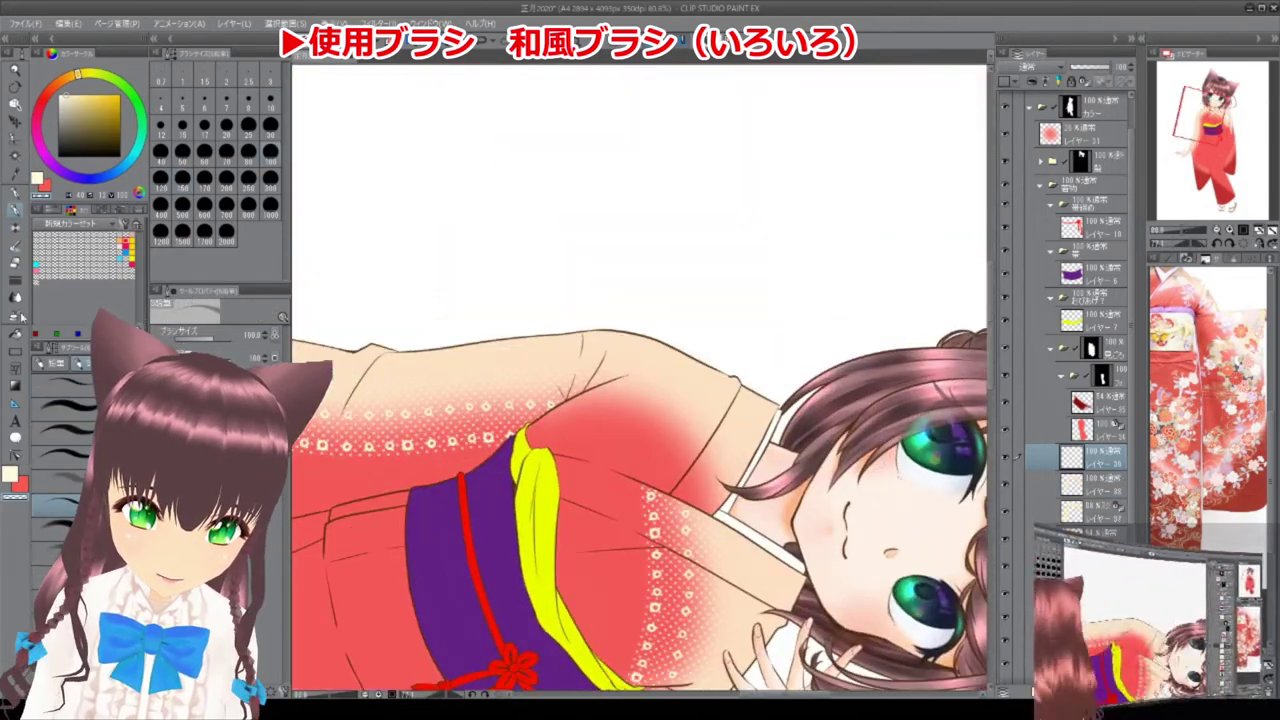
pyautogui.moveTo(705, 590); pyautogui.dragTo(560, 330)
pyautogui.scroll(4, 560, 330)
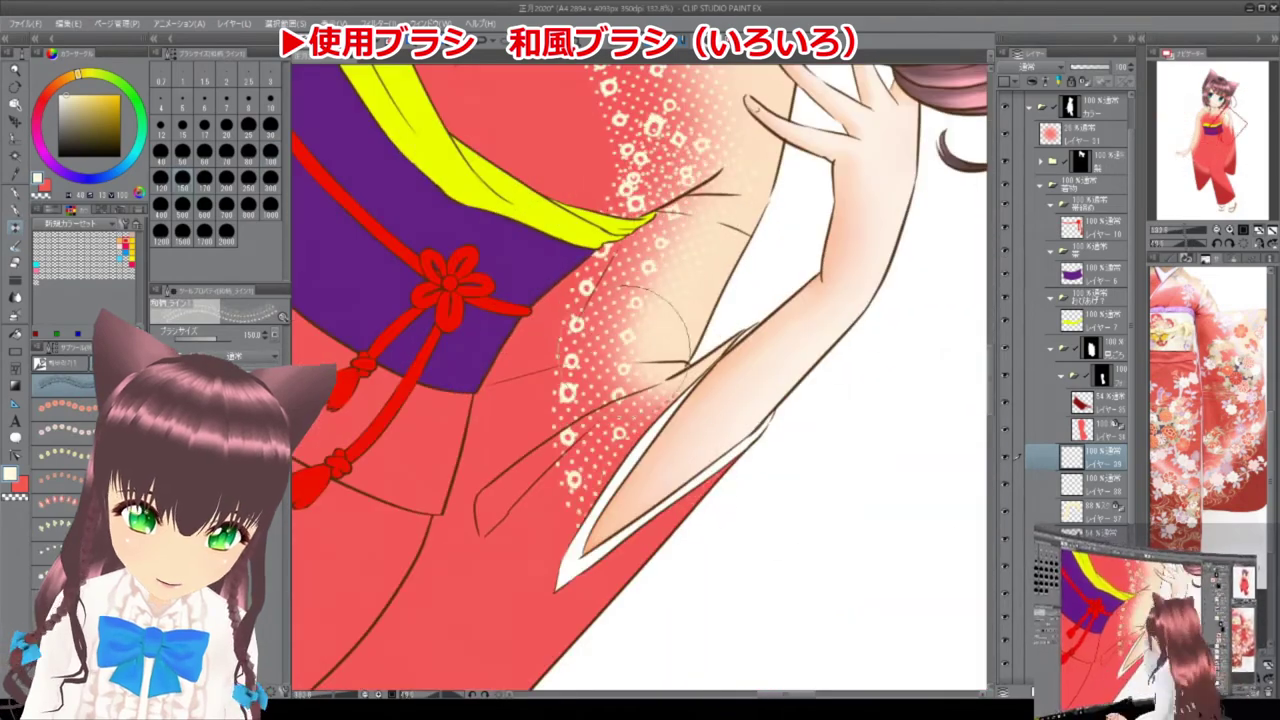
# Erase the overlapping dots and flowers around the lowered arm's armpit crease.
pyautogui.moveTo(457, 371); pyautogui.dragTo(478, 120)
pyautogui.scroll(3, 478, 120)
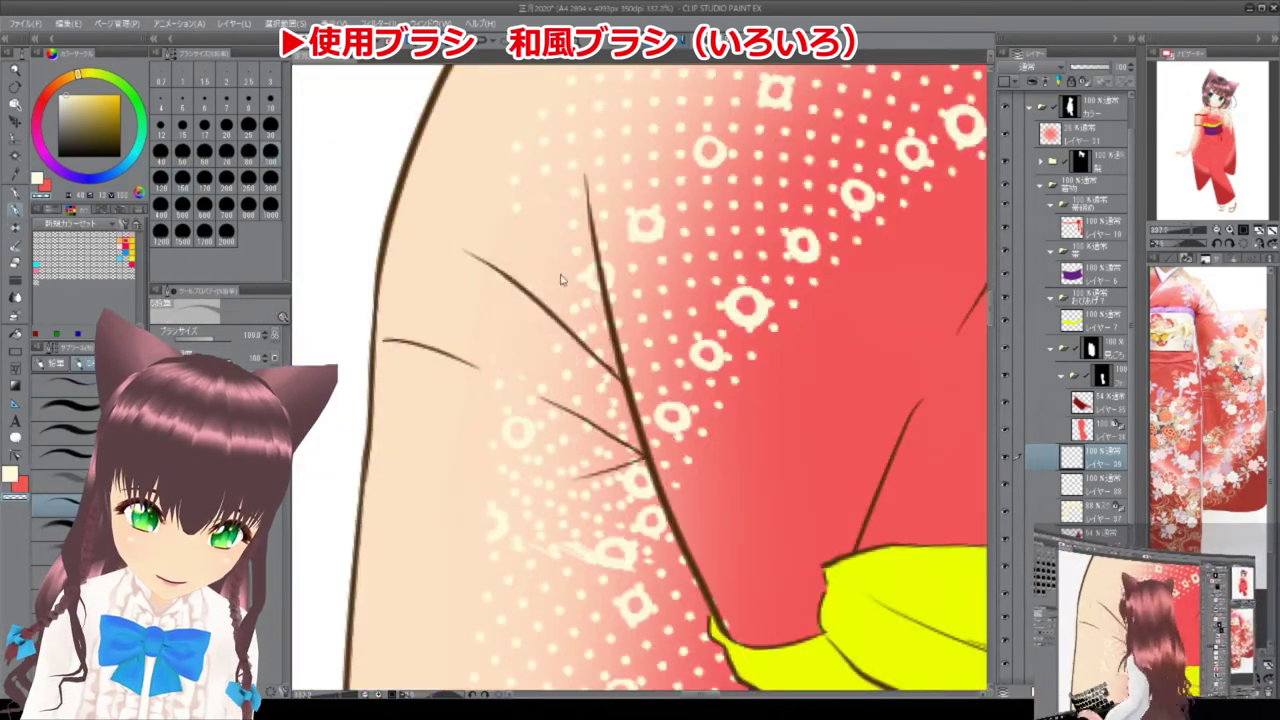
pyautogui.moveTo(585, 605); pyautogui.dragTo(555, 525)
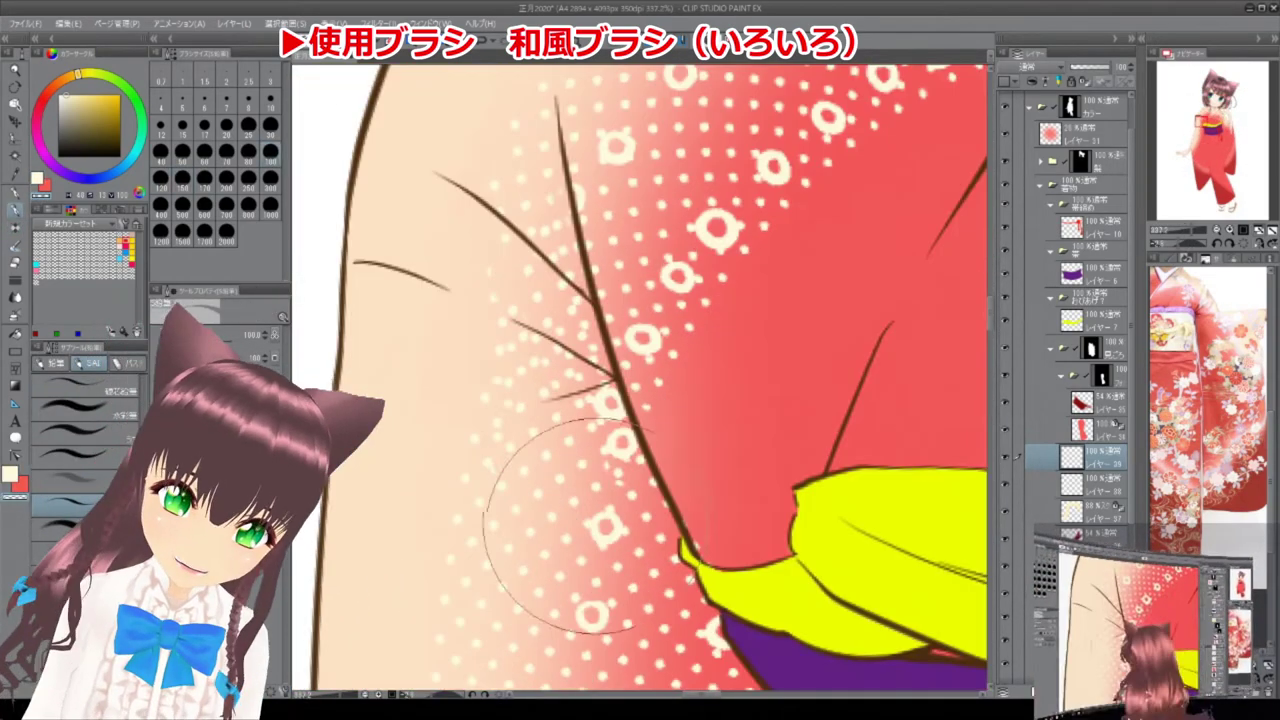
# Erase and repaint the dotted flower band on the raised arm's sleeve so it follows the folds beside the cuff.
pyautogui.scroll(-5, 583, 440)
pyautogui.scroll(5, 660, 425)
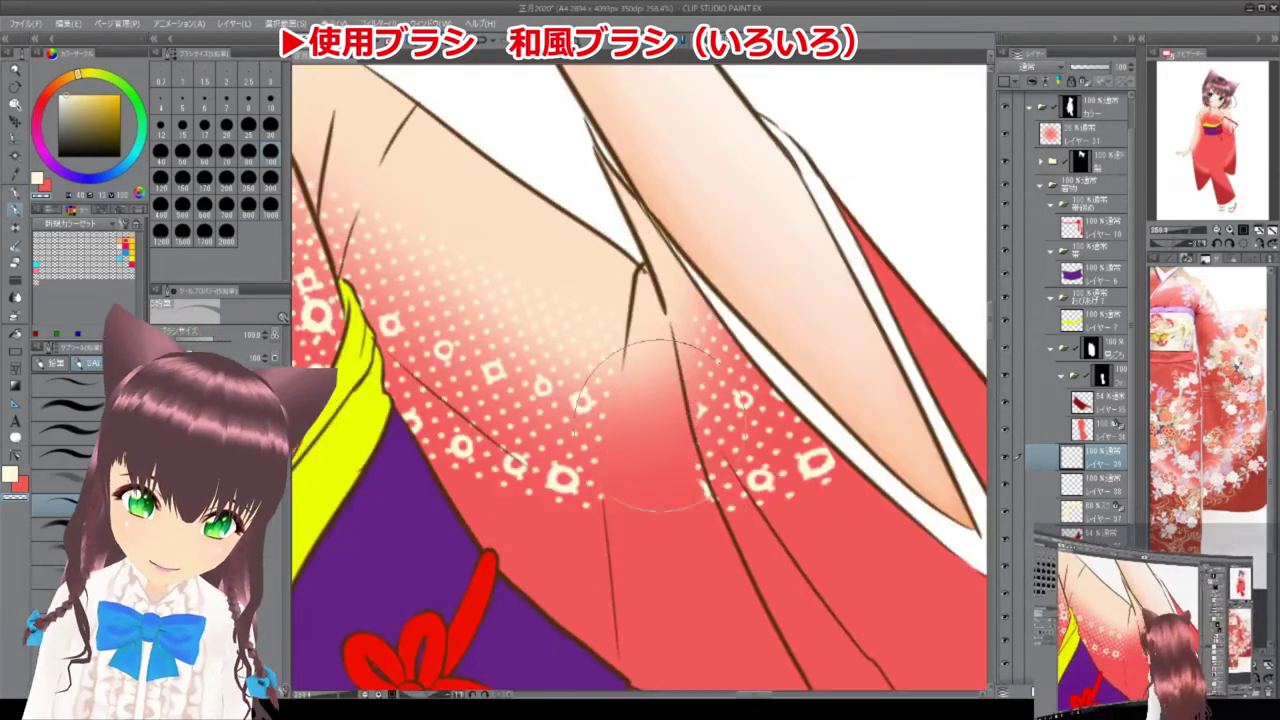
pyautogui.scroll(-4, 760, 420)
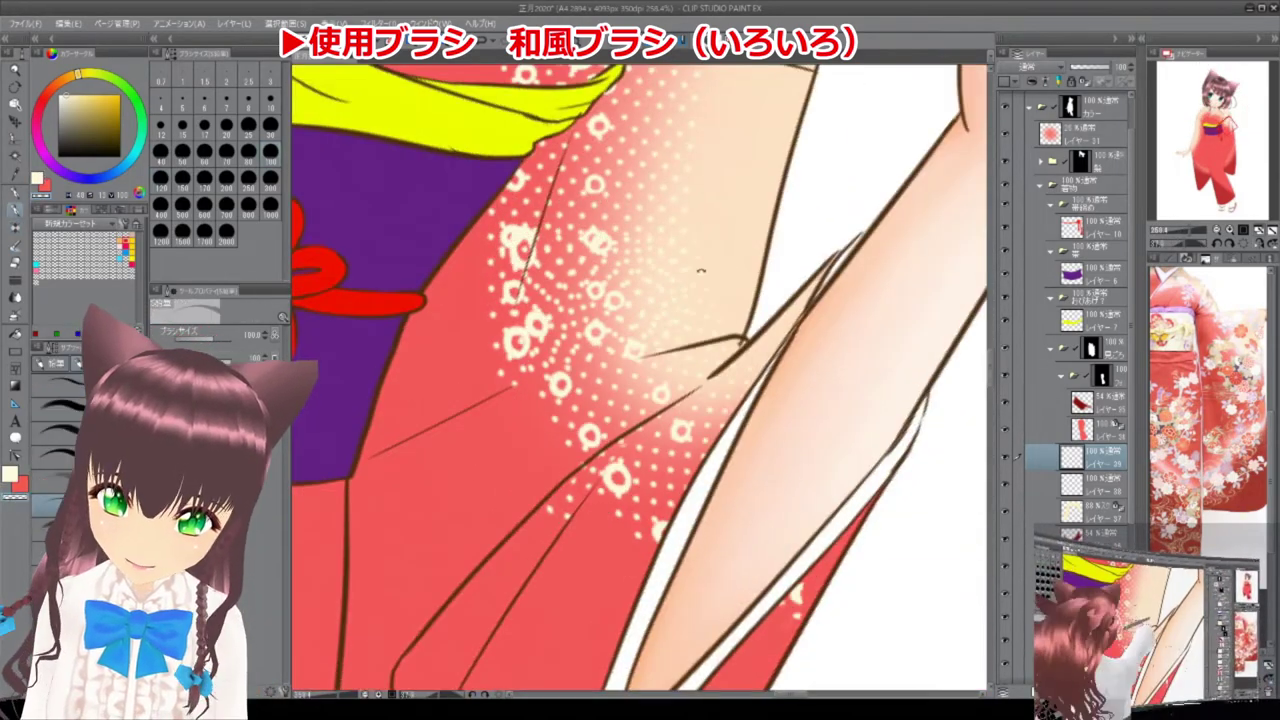
pyautogui.scroll(4, 748, 443)
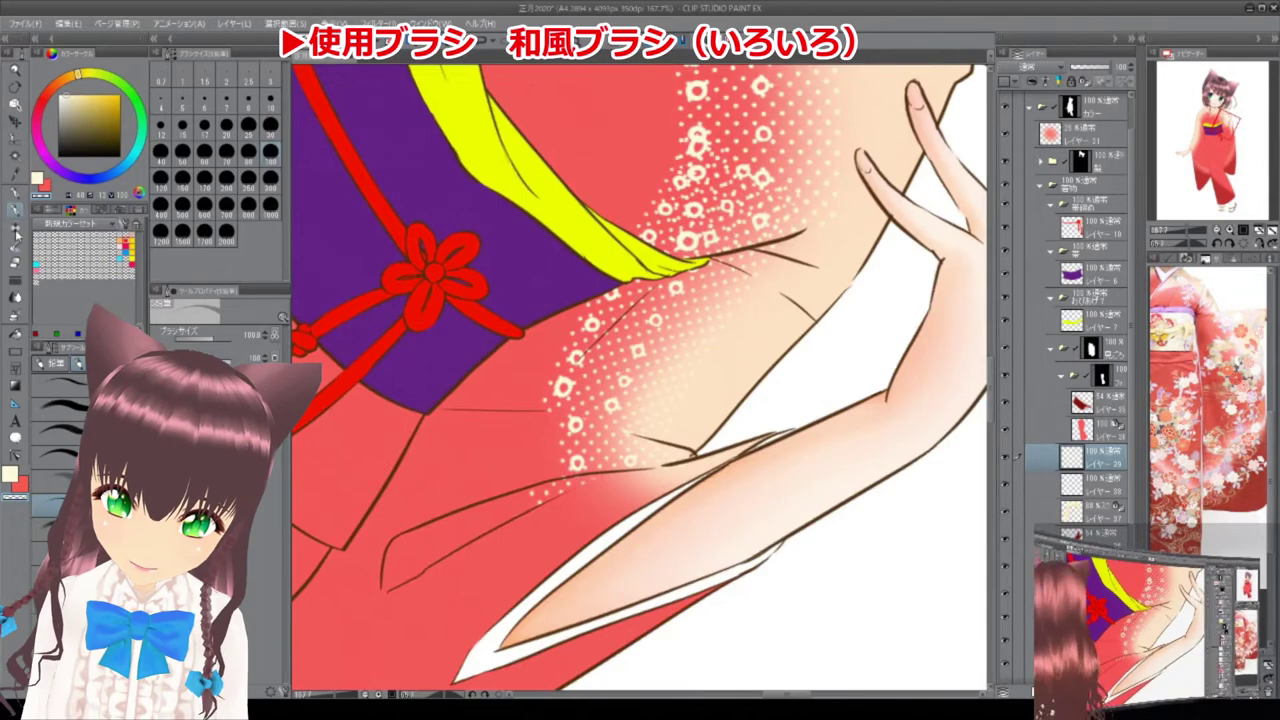
pyautogui.scroll(2, 791, 428)
pyautogui.scroll(5, 791, 428)
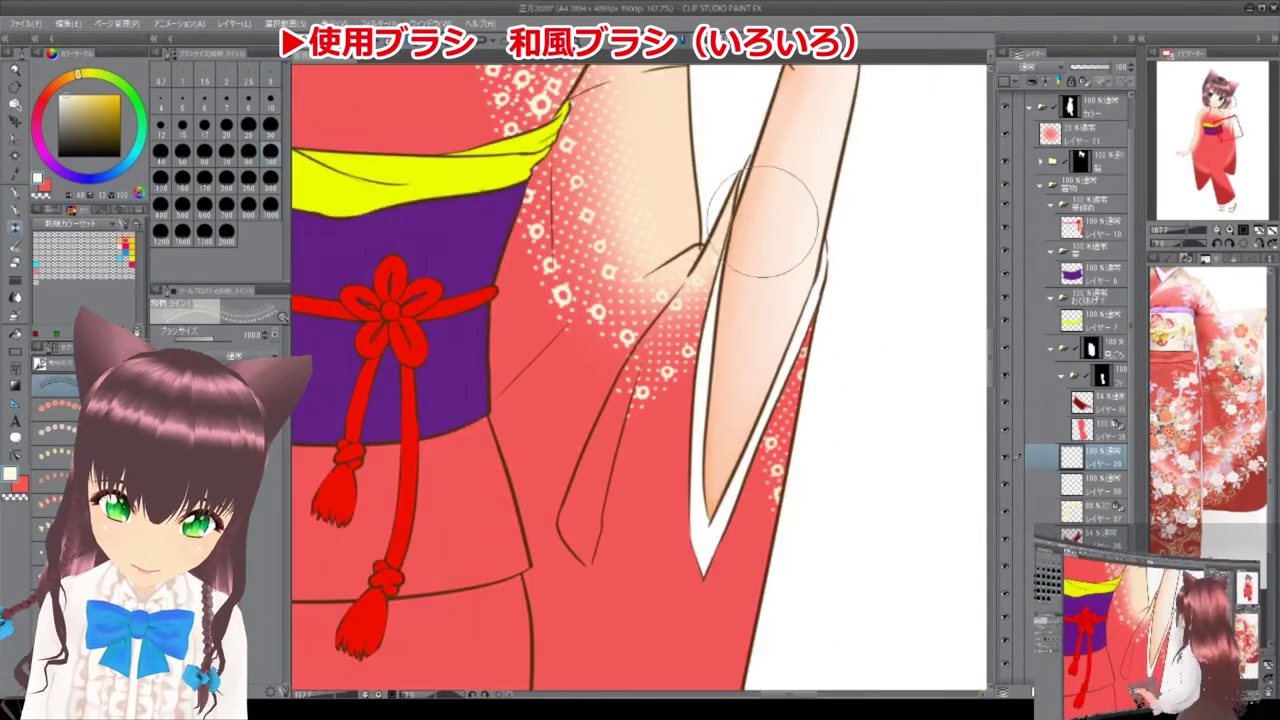
pyautogui.scroll(-6, 765, 222)
# On a new layer, paint the dotted flower band diagonally across the lower skirt's shadow edge.
pyautogui.hotkey('ctrl', 'shift', 'n')
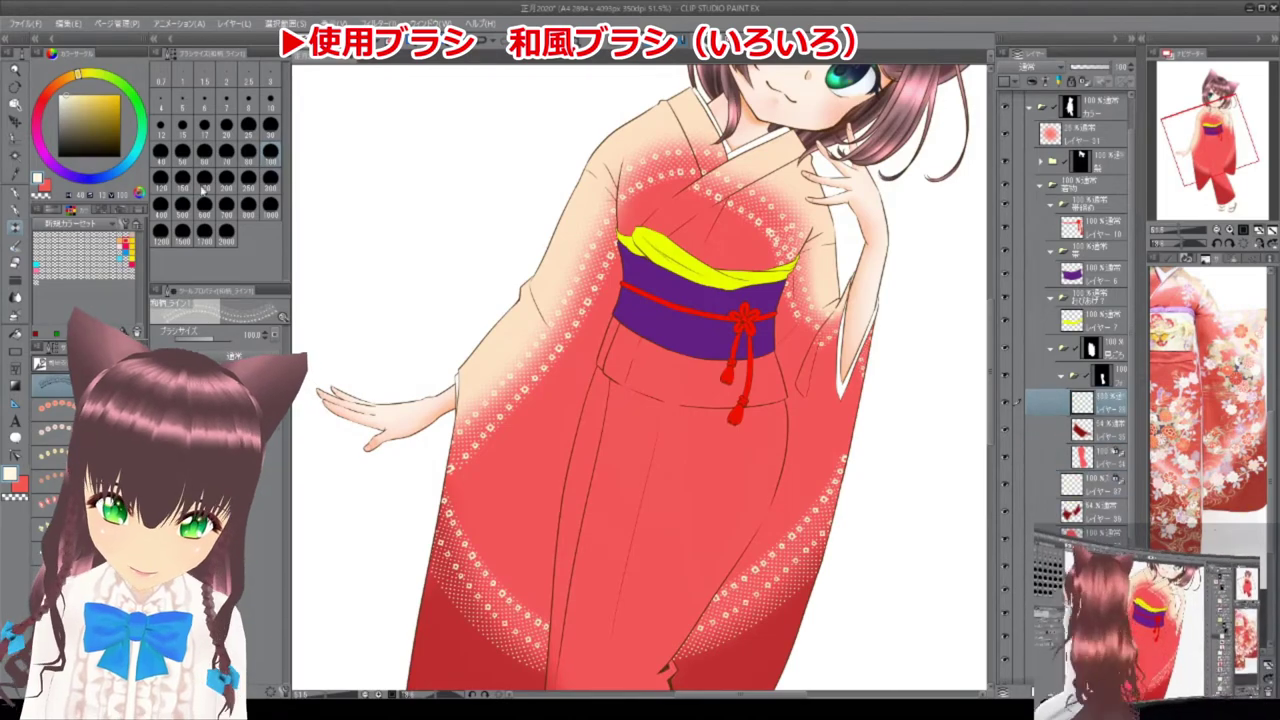
pyautogui.scroll(-5, 640, 380)
pyautogui.moveTo(877, 343); pyautogui.dragTo(745, 545)
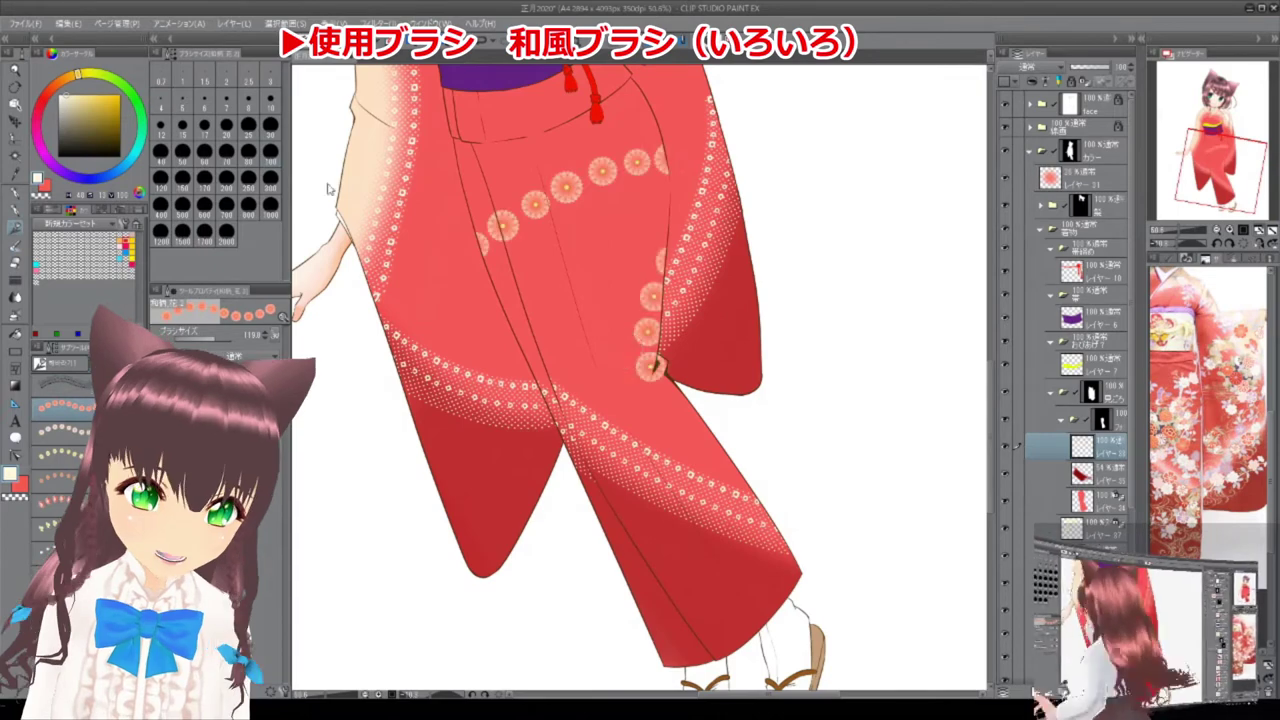
# Stamp large pink chrysanthemums over the kimono's skirt and hem.
pyautogui.click(600, 457)
pyautogui.click(700, 557)
pyautogui.click(623, 349)
pyautogui.click(600, 360)
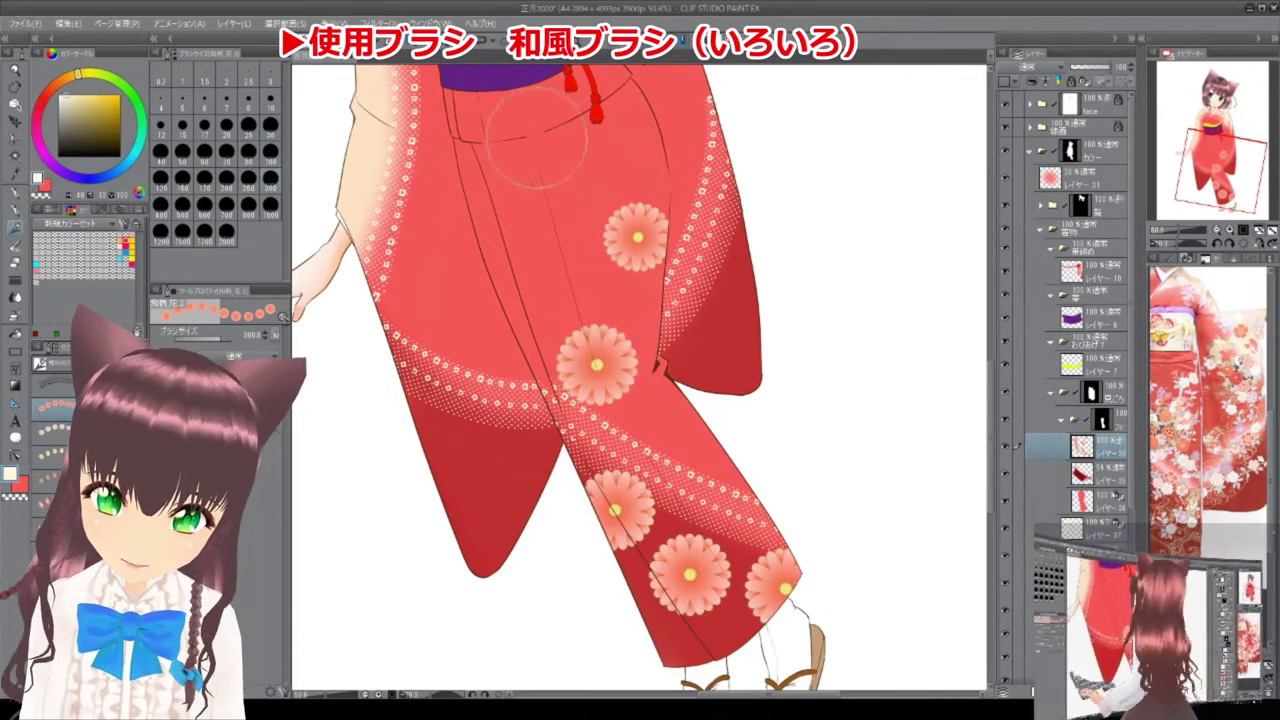
pyautogui.moveTo(640, 360); pyautogui.dragTo(640, 455)
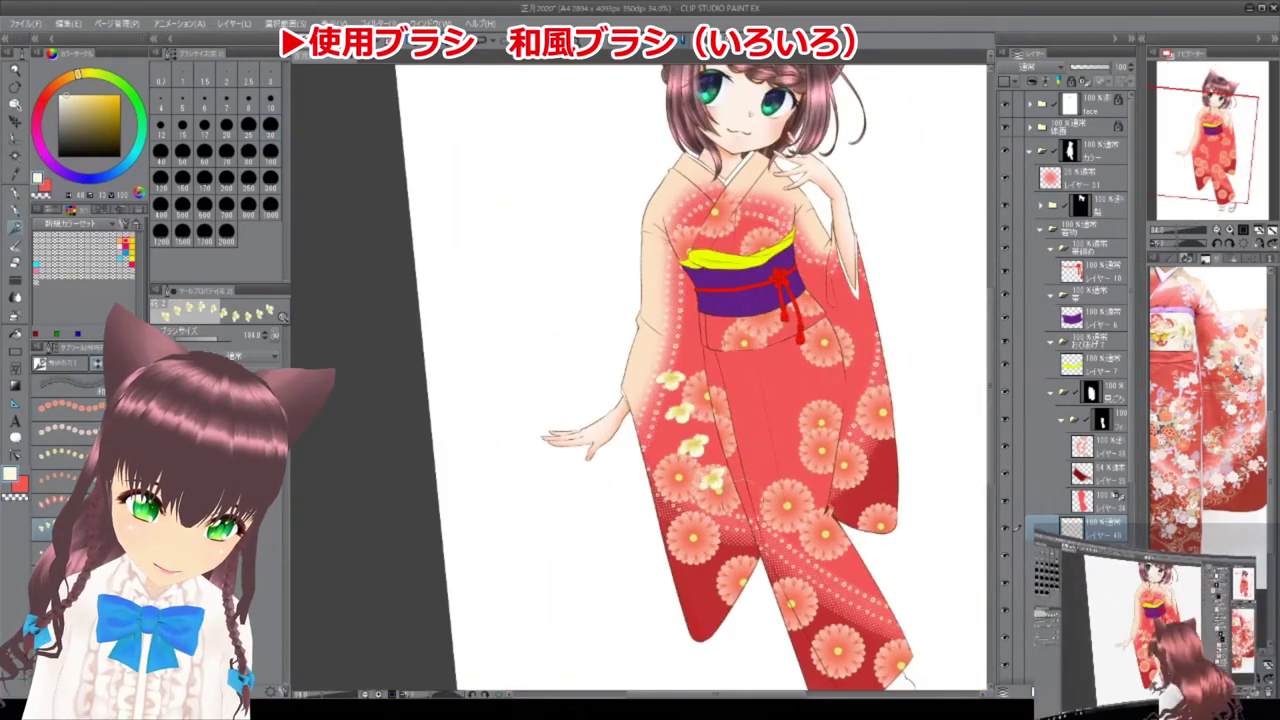
# Paint yellow plum blossoms among the chrysanthemums on the sleeves and clear the part overlapping the raised arm's sleeve fold.
pyautogui.moveTo(725, 395); pyautogui.dragTo(670, 578)
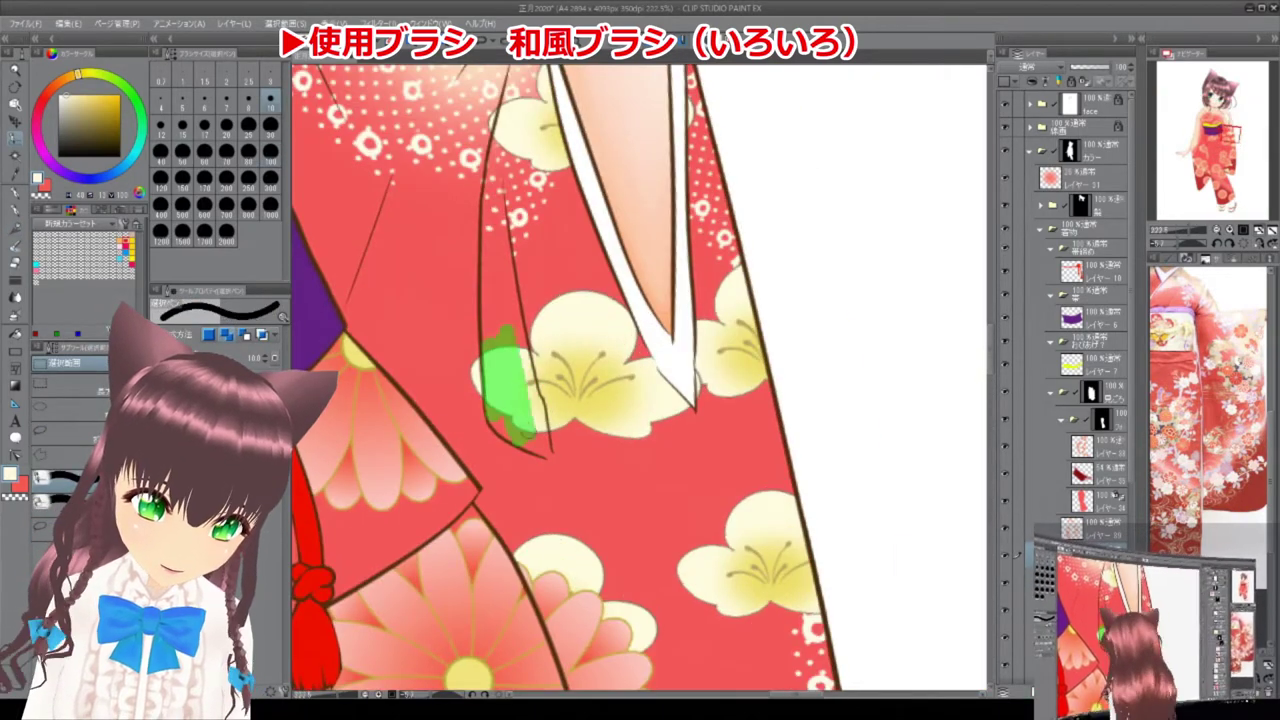
pyautogui.moveTo(530, 435)
pyautogui.mouseDown()
pyautogui.moveTo(548, 446)
pyautogui.moveTo(546, 384)
pyautogui.mouseUp()
pyautogui.press('k')
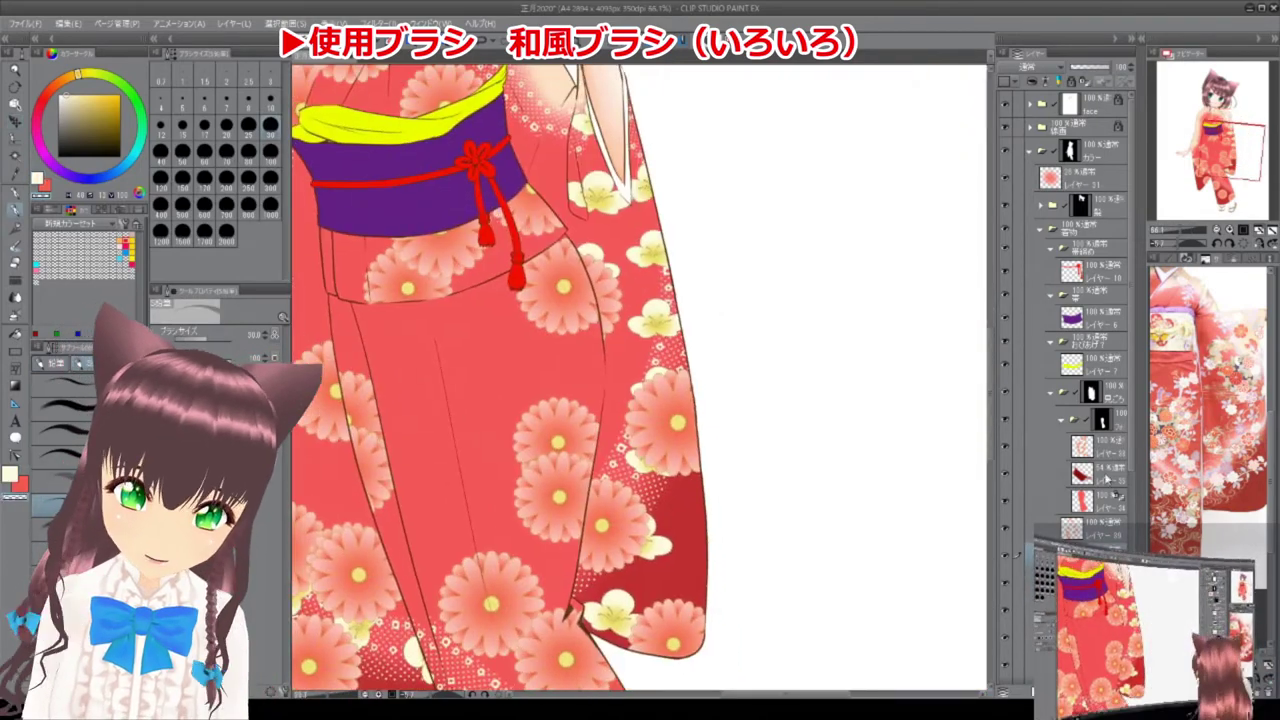
# Rearrange the flower pattern layers and stamp red, white-outlined peonies with golden centres over the lower skirt.
pyautogui.press('-')
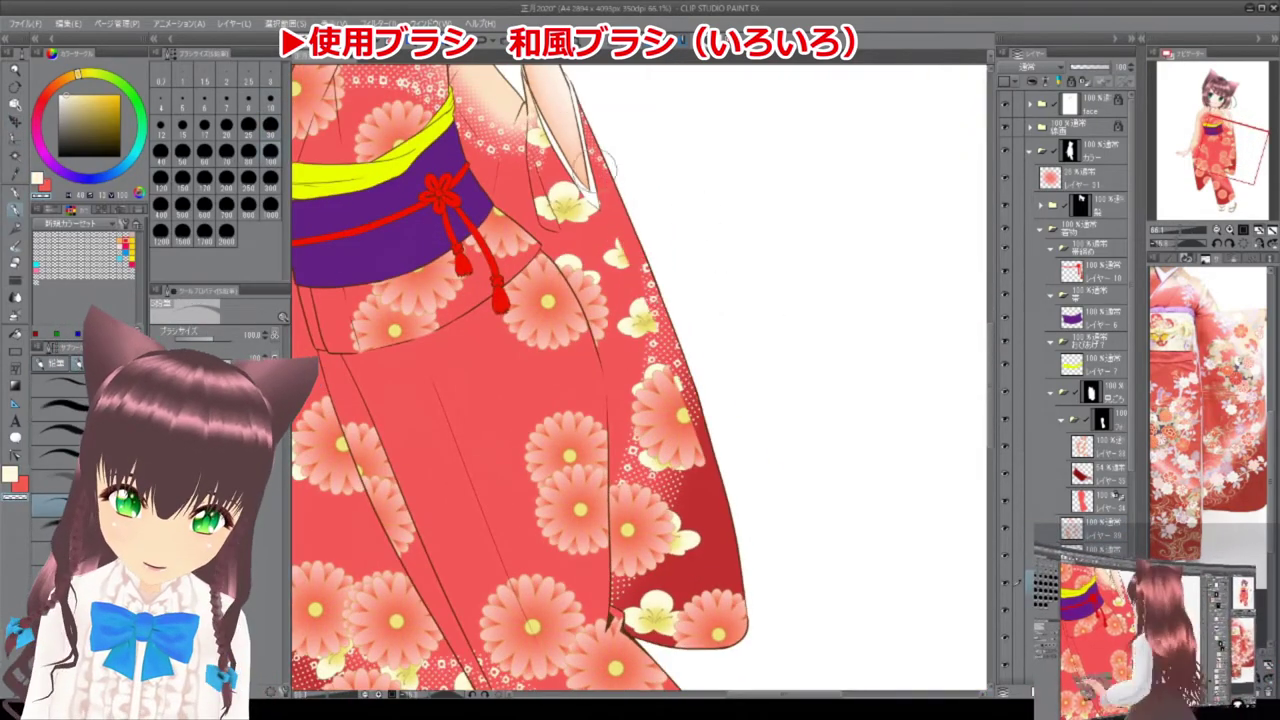
pyautogui.press('-')
pyautogui.hotkey('ctrl', '-')
pyautogui.scroll(-2, 1032, 462)
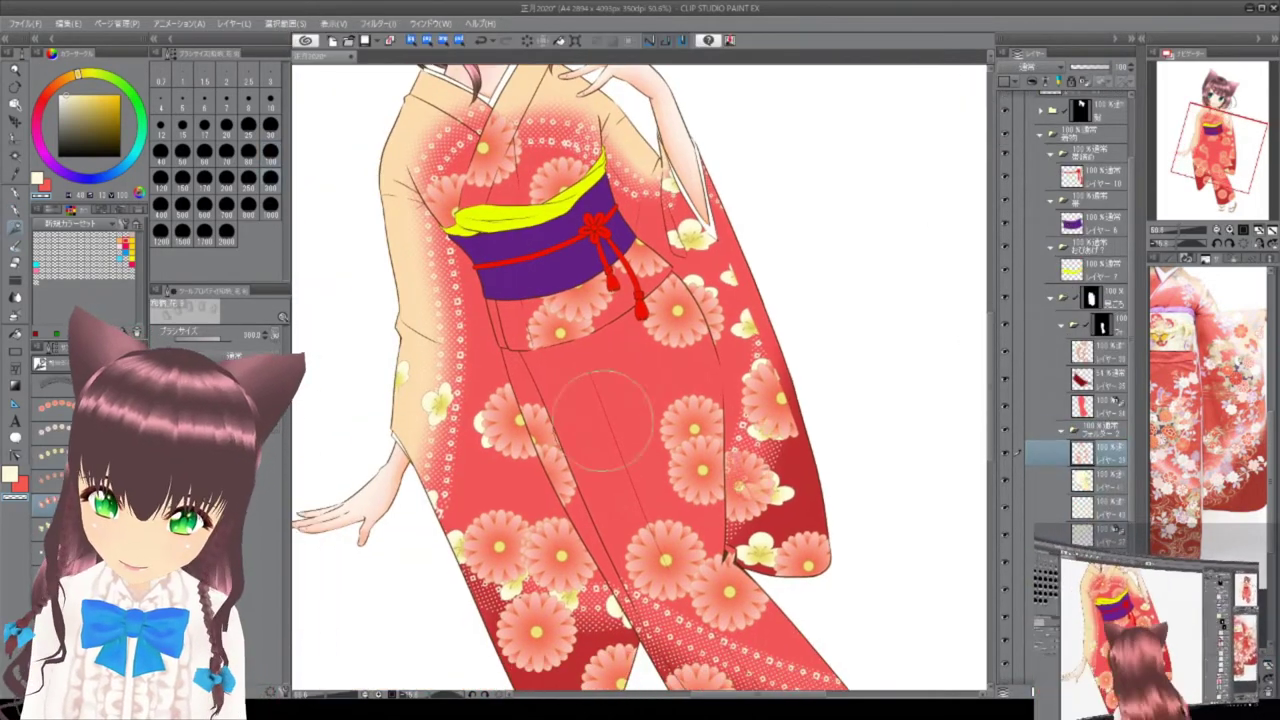
pyautogui.moveTo(1098, 453); pyautogui.dragTo(1098, 350)
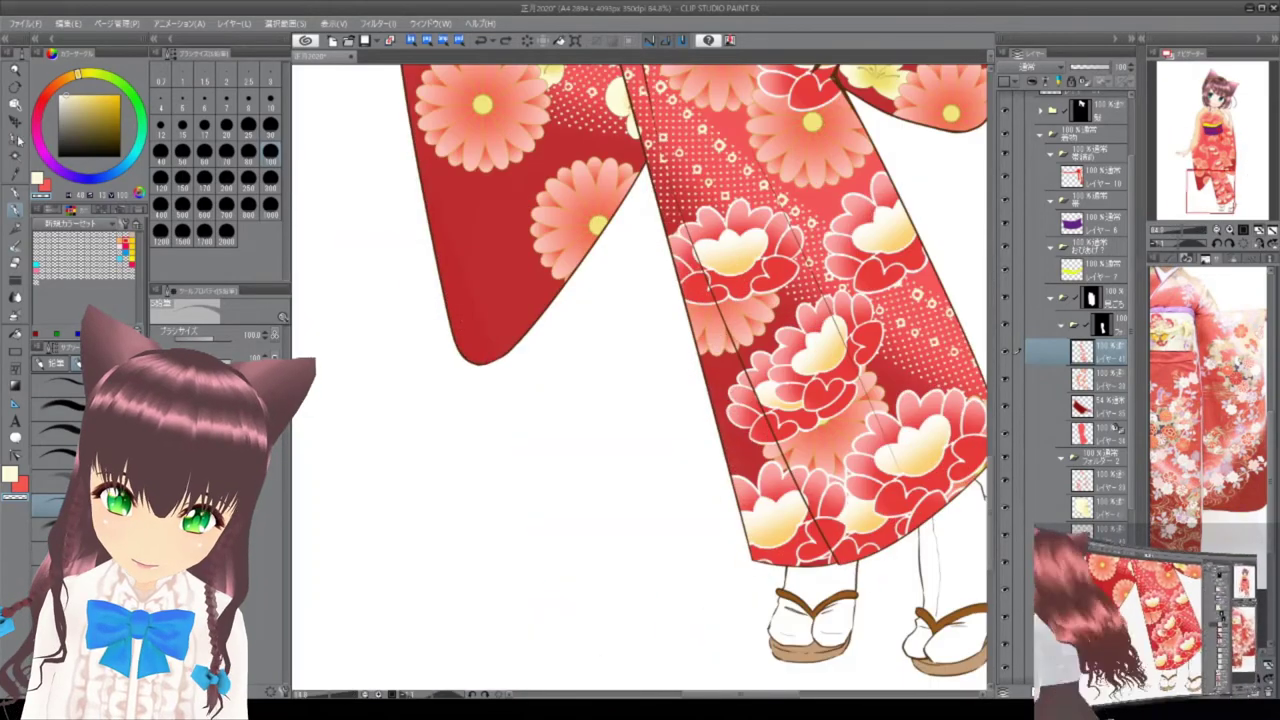
# Lasso the narrow overlapping strip along the lower skirt's front edge and shift the peony pattern inside it.
pyautogui.moveTo(634, 206); pyautogui.dragTo(740, 500)
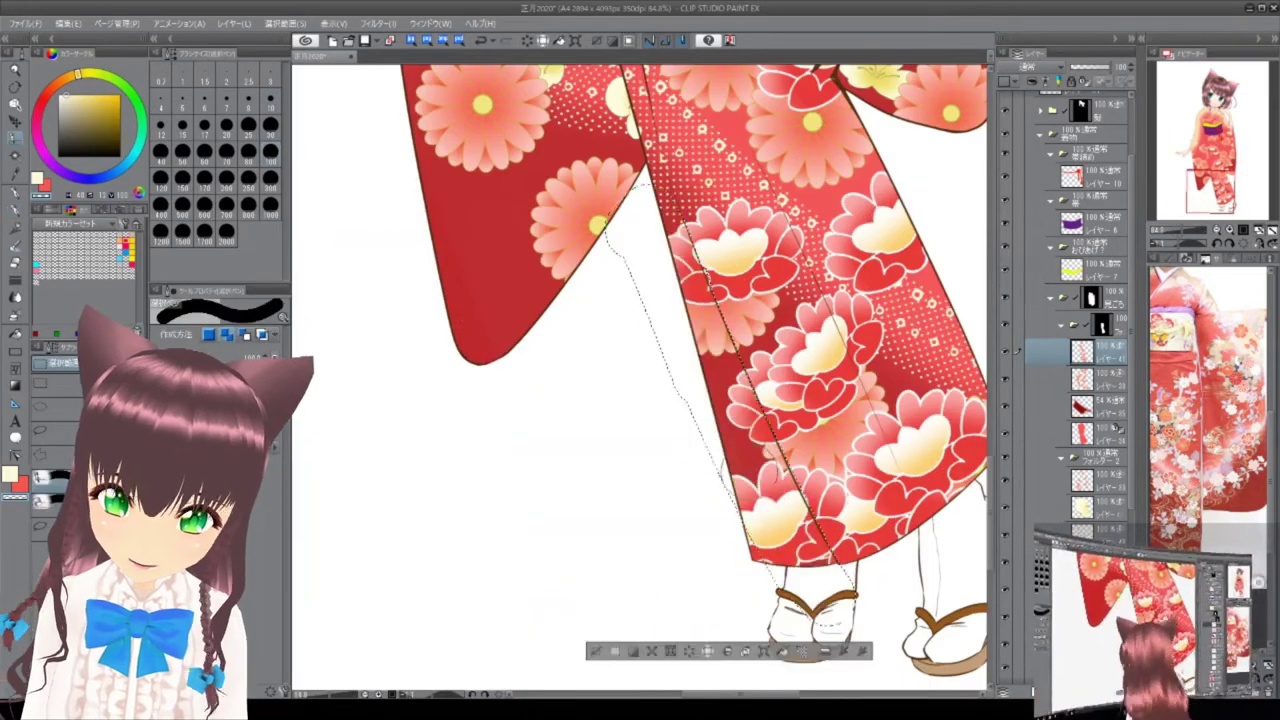
pyautogui.moveTo(625, 190); pyautogui.dragTo(735, 410)
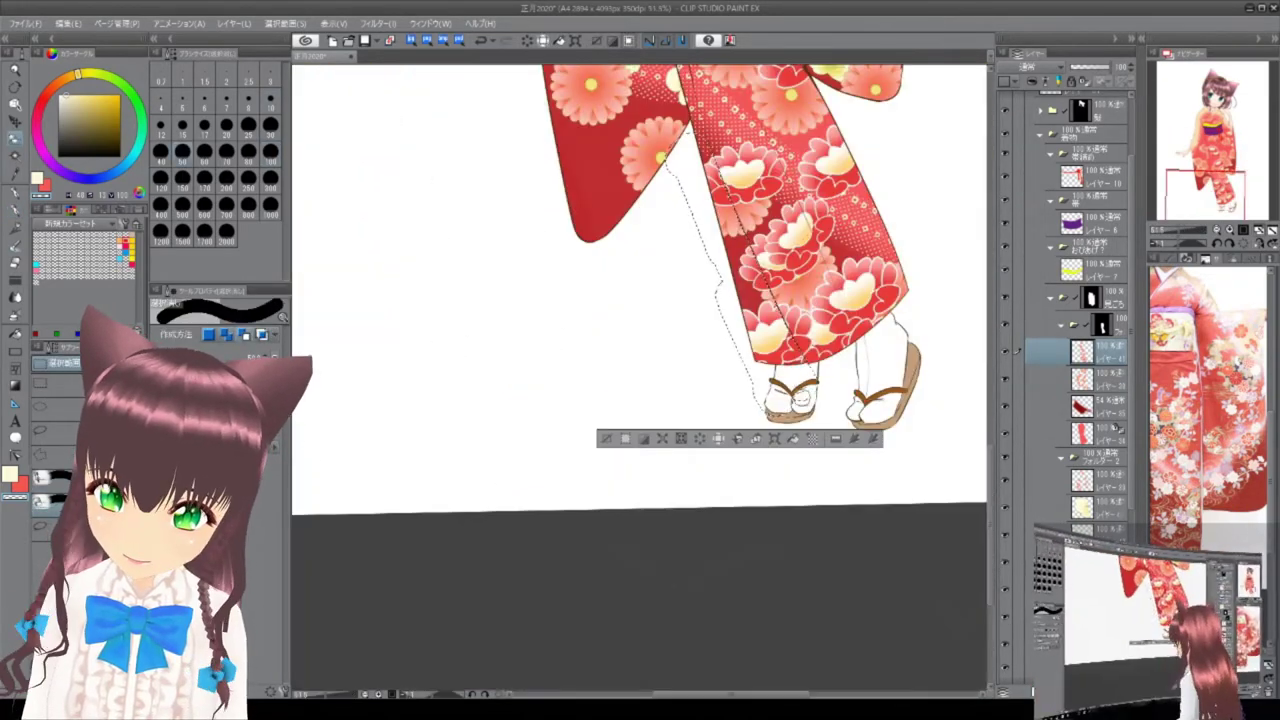
pyautogui.press('k')
pyautogui.press('p')
# On new layers, stamp red peonies over the upper skirt and both sleeve ends, and scatter small pale-yellow chrysanthemums across the kimono.
pyautogui.moveTo(731, 262); pyautogui.dragTo(868, 318)
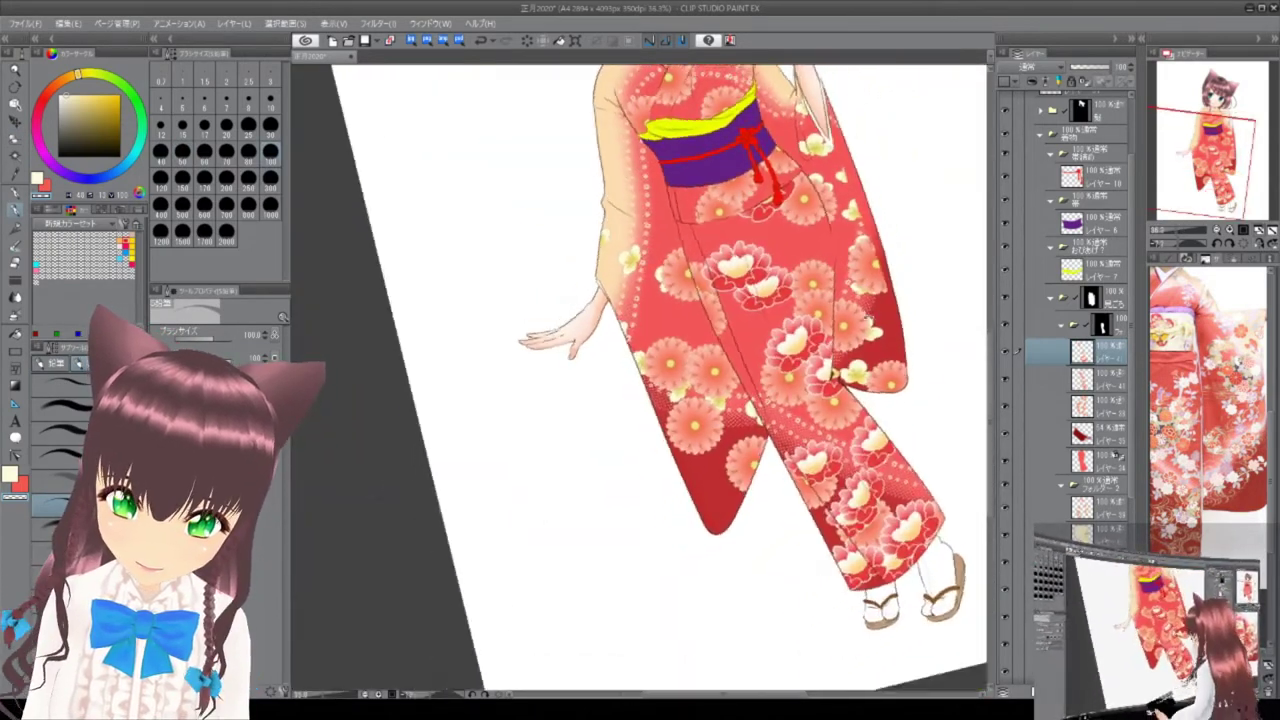
pyautogui.moveTo(628, 352); pyautogui.dragTo(732, 518)
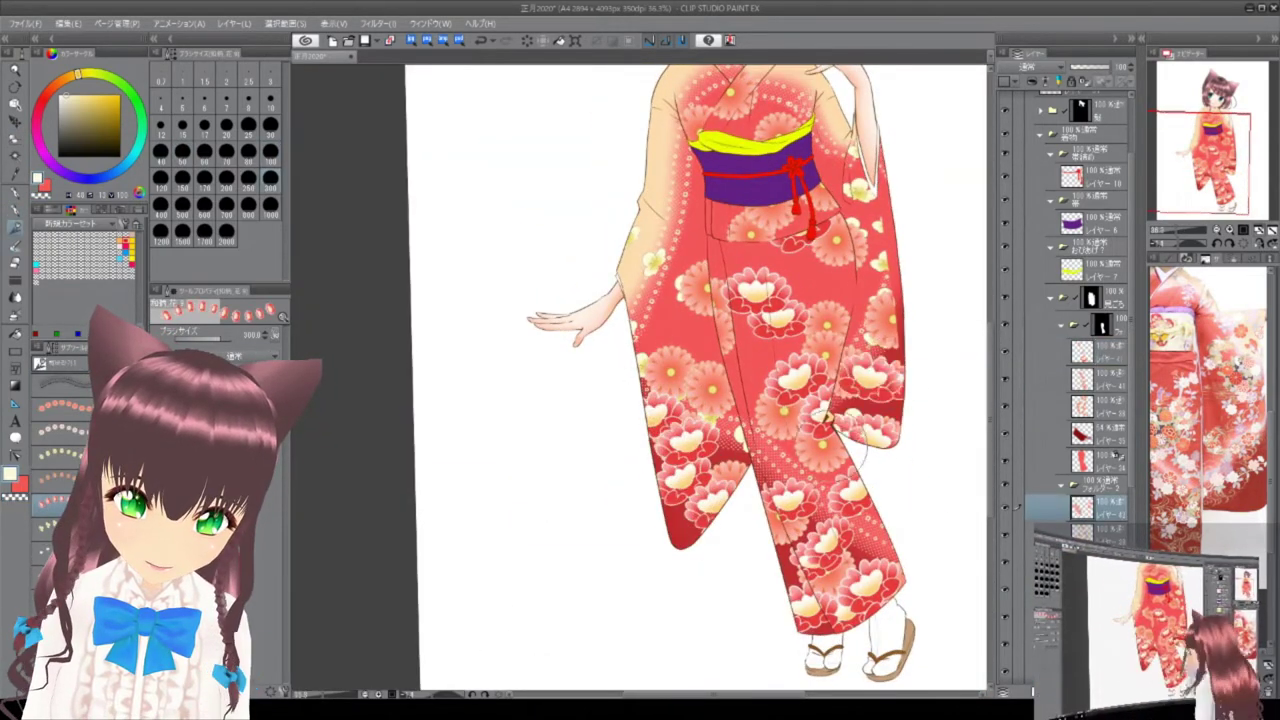
pyautogui.moveTo(822, 415); pyautogui.dragTo(766, 481)
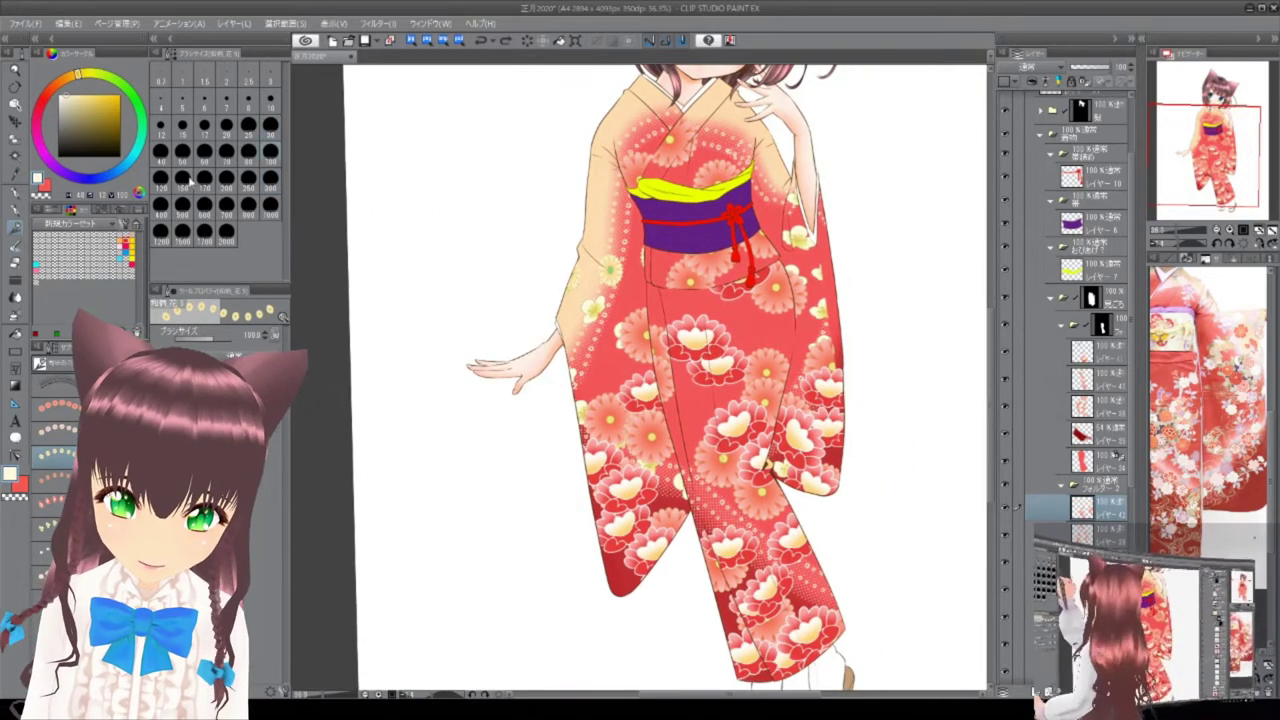
pyautogui.moveTo(928, 477); pyautogui.dragTo(876, 434)
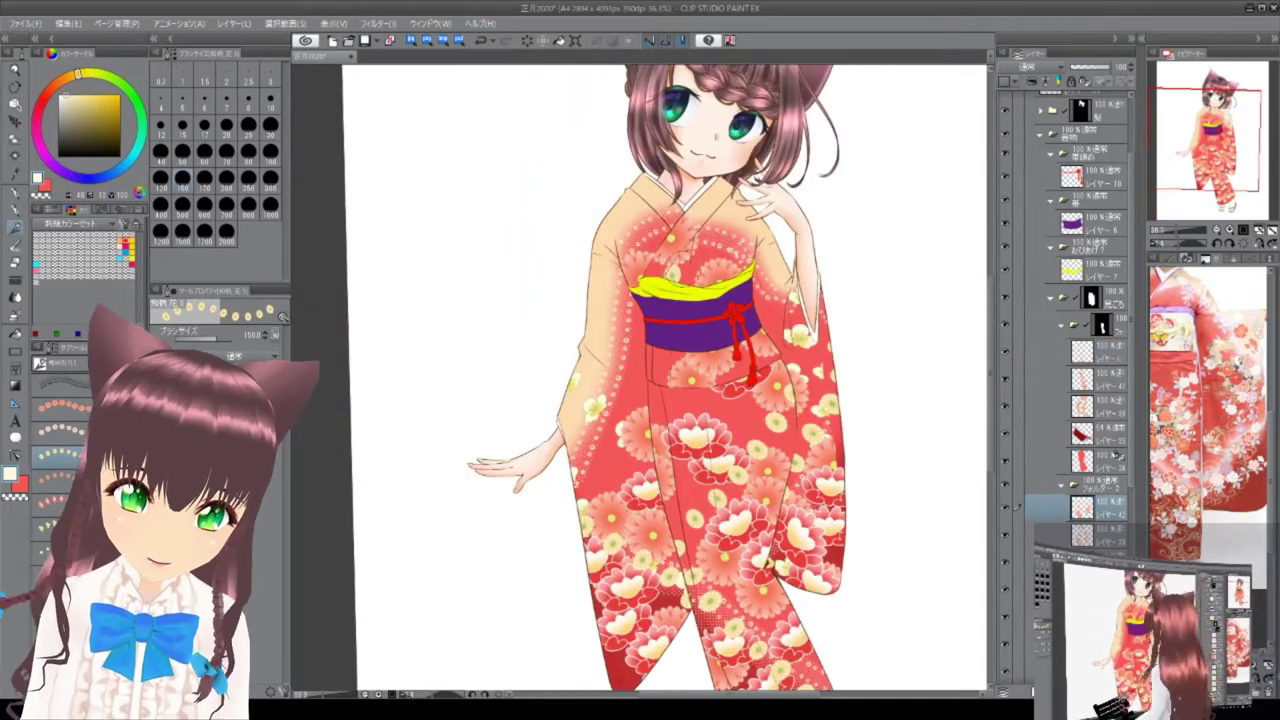
pyautogui.hotkey('ctrl', '-')
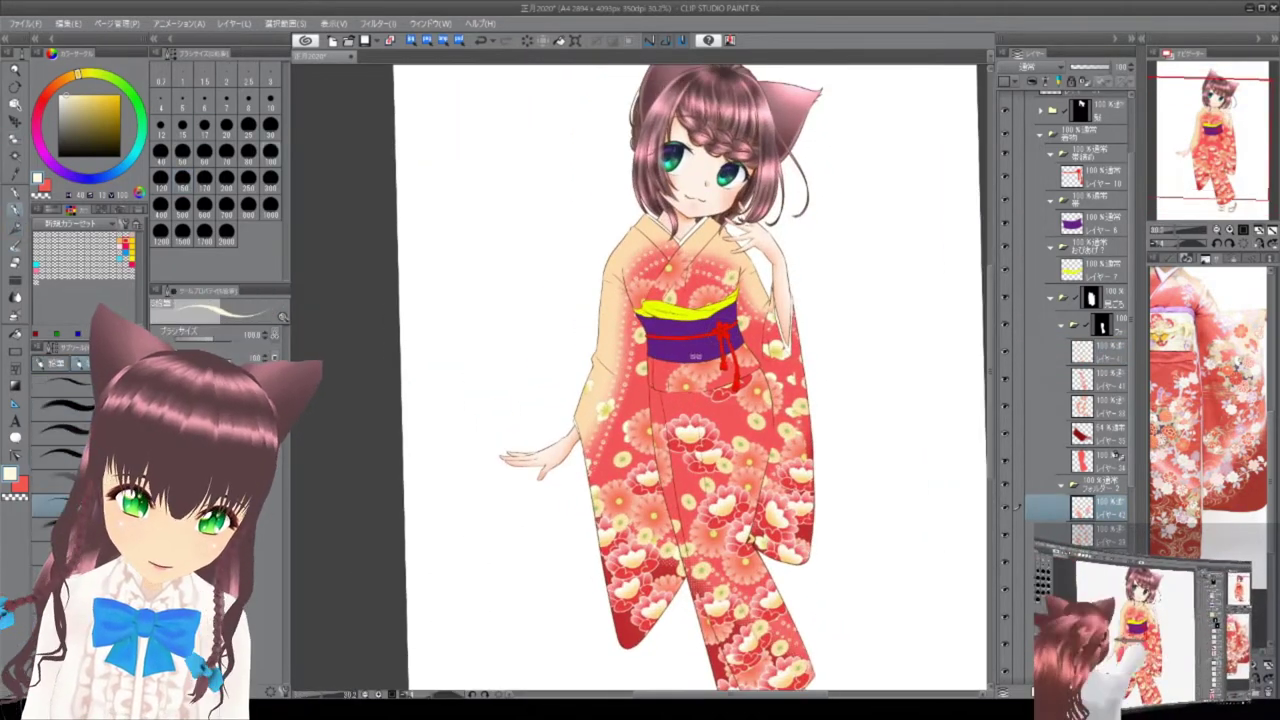
# Select the flower pattern over the raised arm's sleeve and move it so it breaks from the skirt's pattern at the edge.
pyautogui.scroll(3, 685, 240)
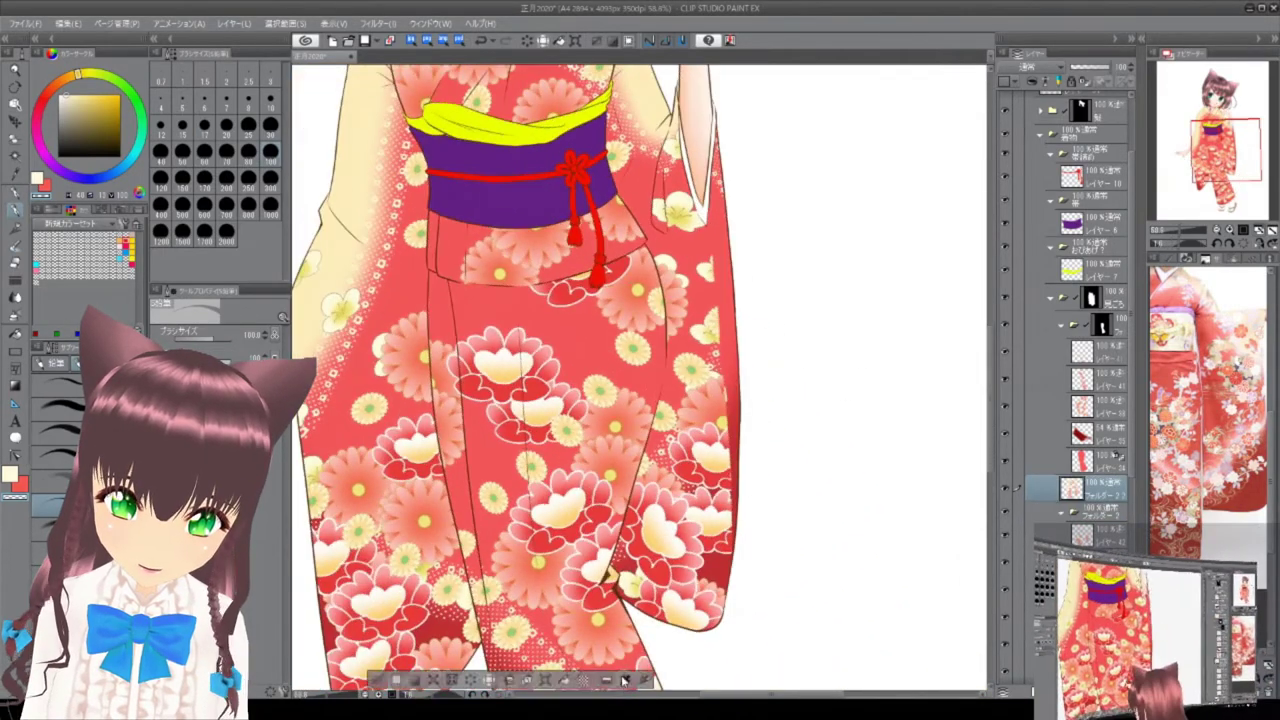
pyautogui.press('k')
pyautogui.moveTo(790, 350)
pyautogui.mouseDown()
pyautogui.moveTo(826, 360)
pyautogui.moveTo(773, 443)
pyautogui.mouseUp()
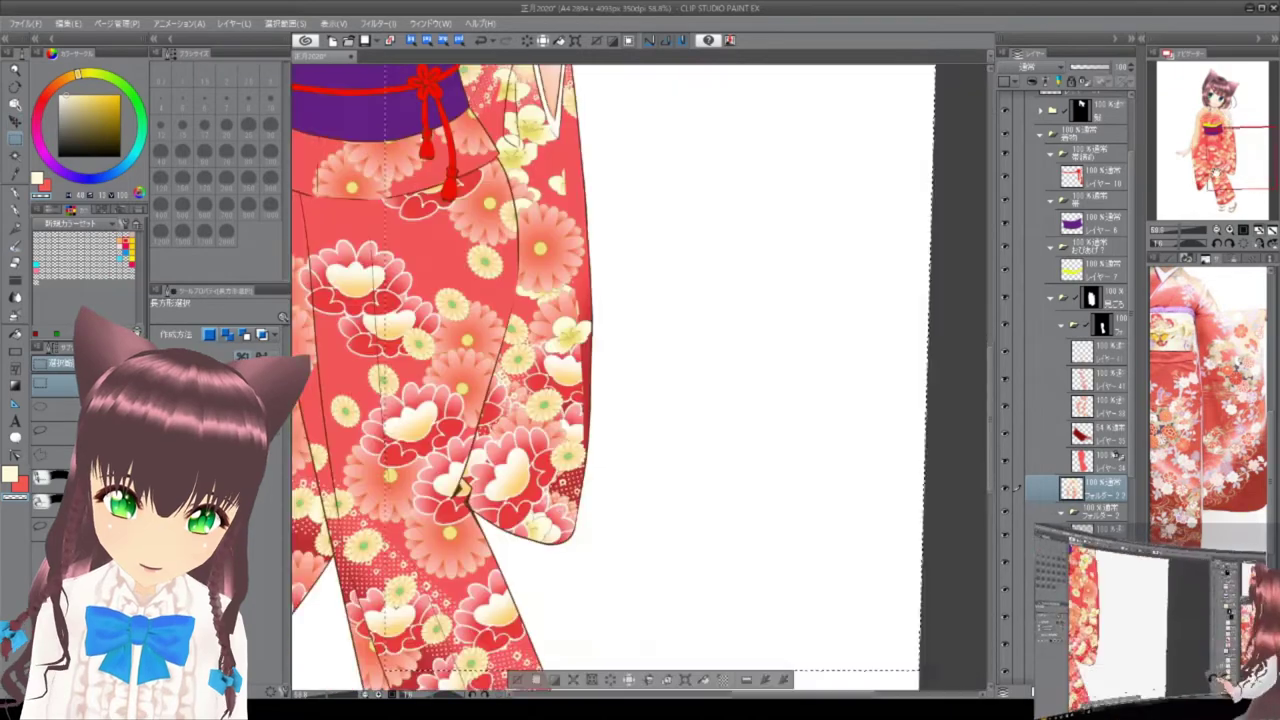
pyautogui.hotkey('ctrl', 't')
pyautogui.moveTo(891, 357); pyautogui.dragTo(714, 357)
pyautogui.press('Return')
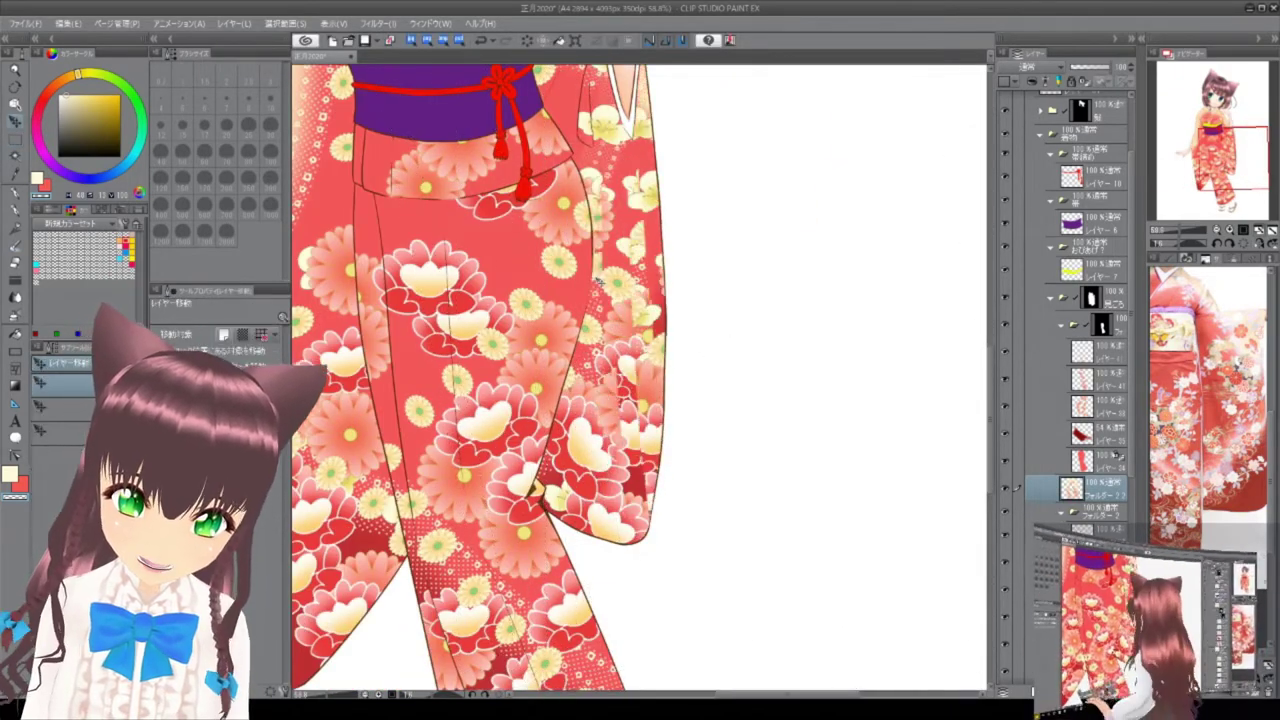
pyautogui.press('p')
pyautogui.press('-')
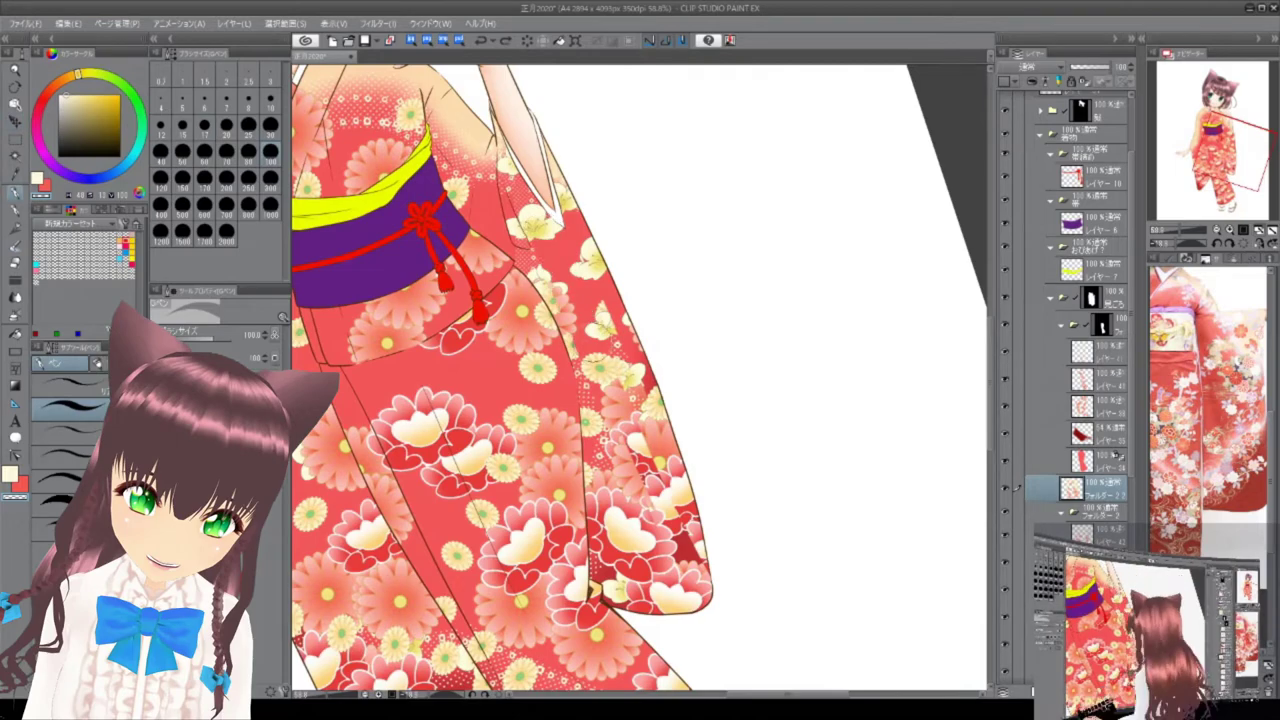
pyautogui.hotkey('ctrl', '+')
pyautogui.hotkey('ctrl', '0')
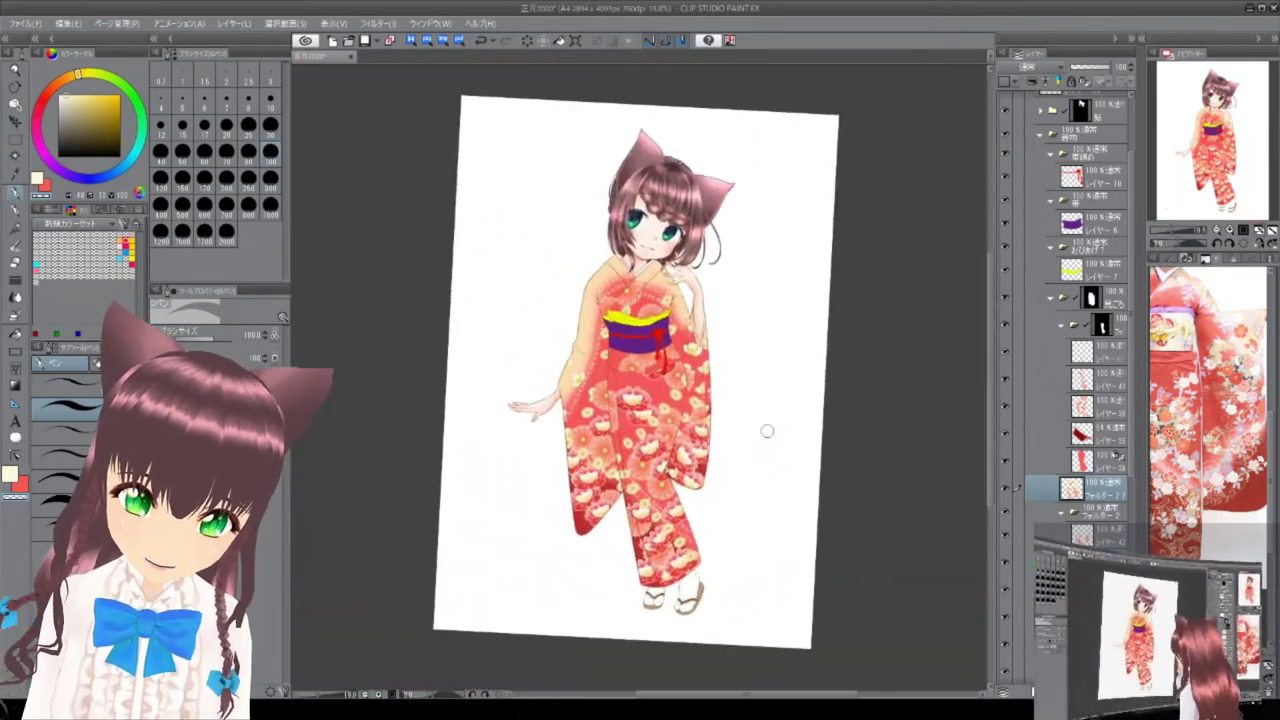
# Collapse the source pattern folder and group the flower pattern layers into a new folder inside the kimono folder.
pyautogui.click(1095, 488)
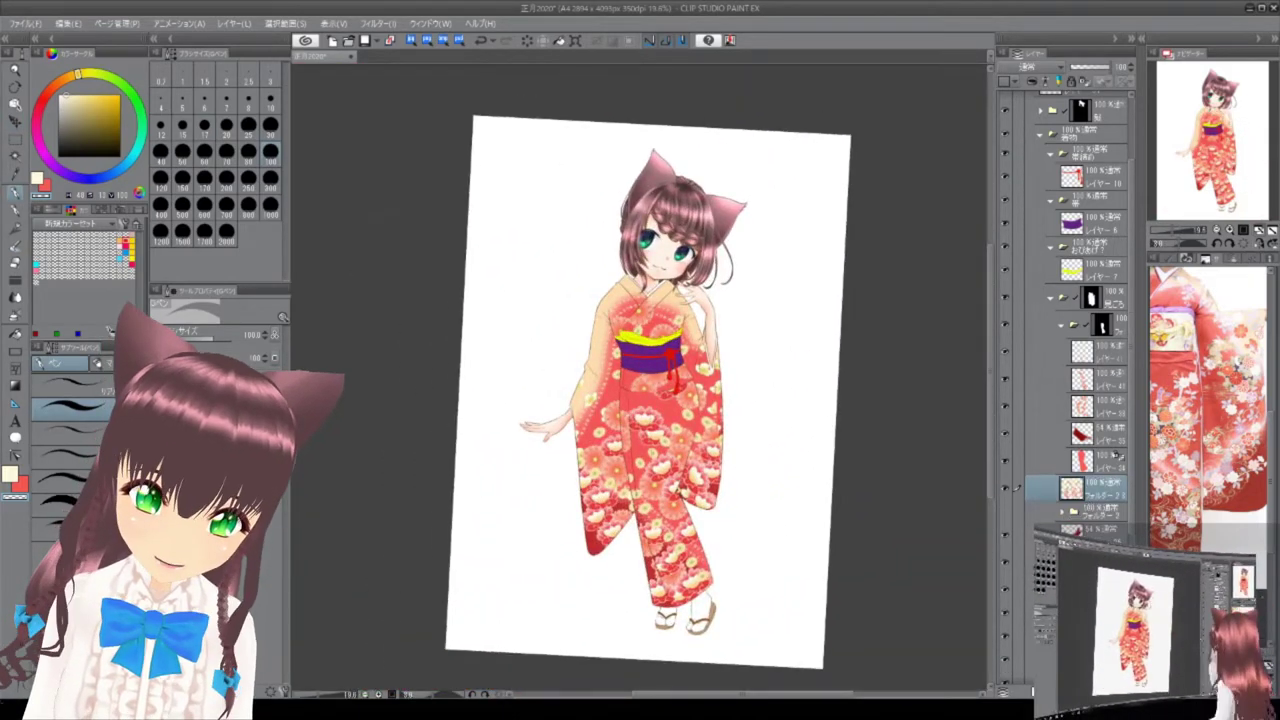
pyautogui.click(411, 41)
pyautogui.click(442, 41)
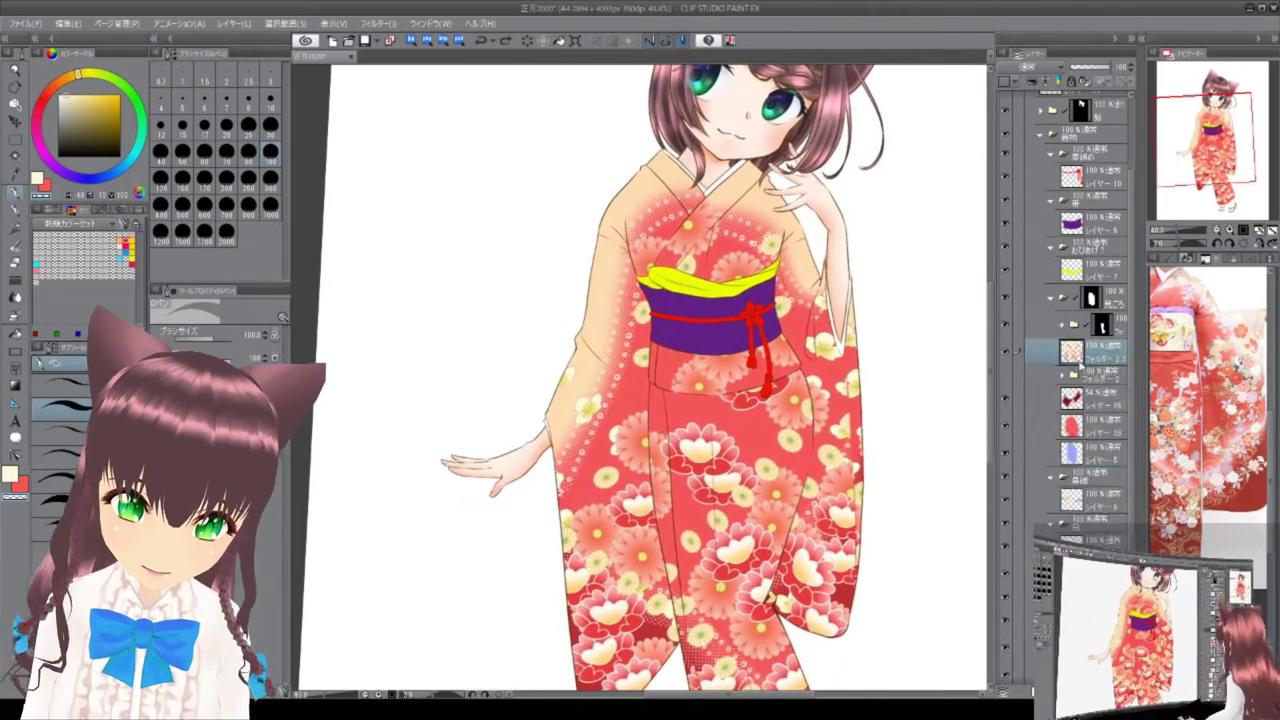
pyautogui.click(1100, 371)
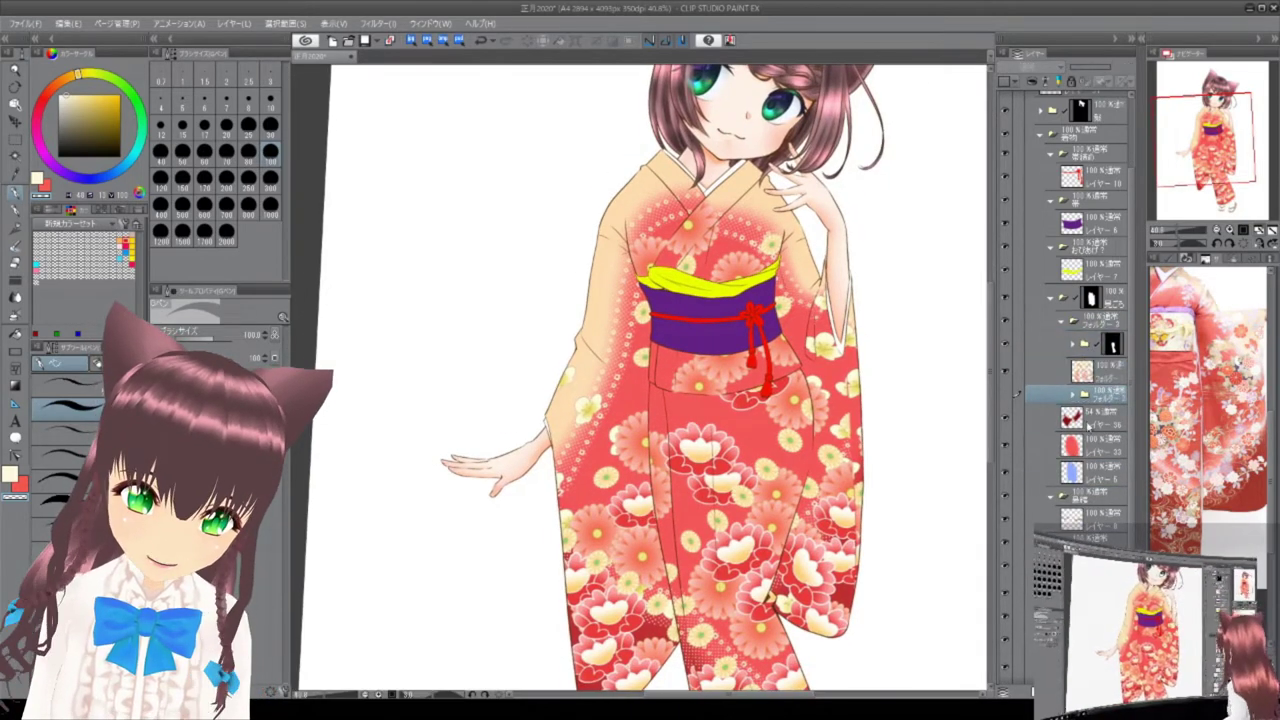
# Make a merged copy of the kimono folder, blur it and set it to Screen at 41% opacity.
pyautogui.moveTo(1085, 383); pyautogui.dragTo(1080, 335)
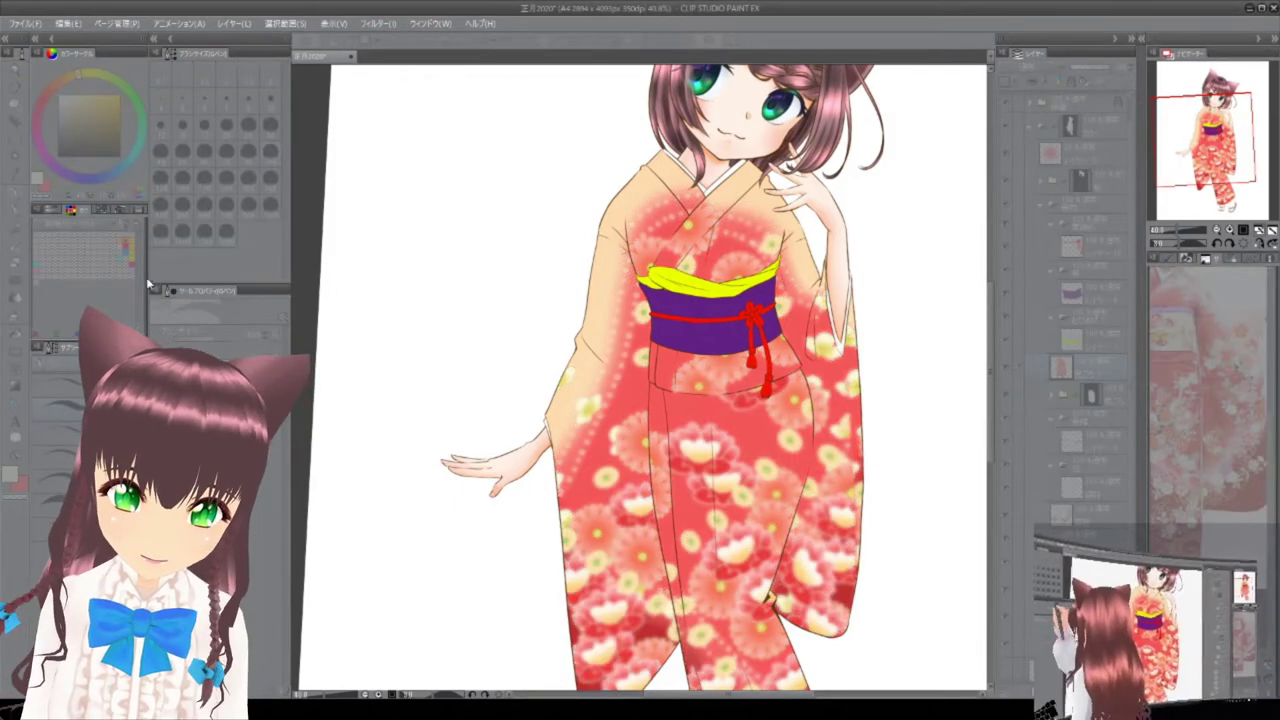
pyautogui.scroll(-2, 477, 260)
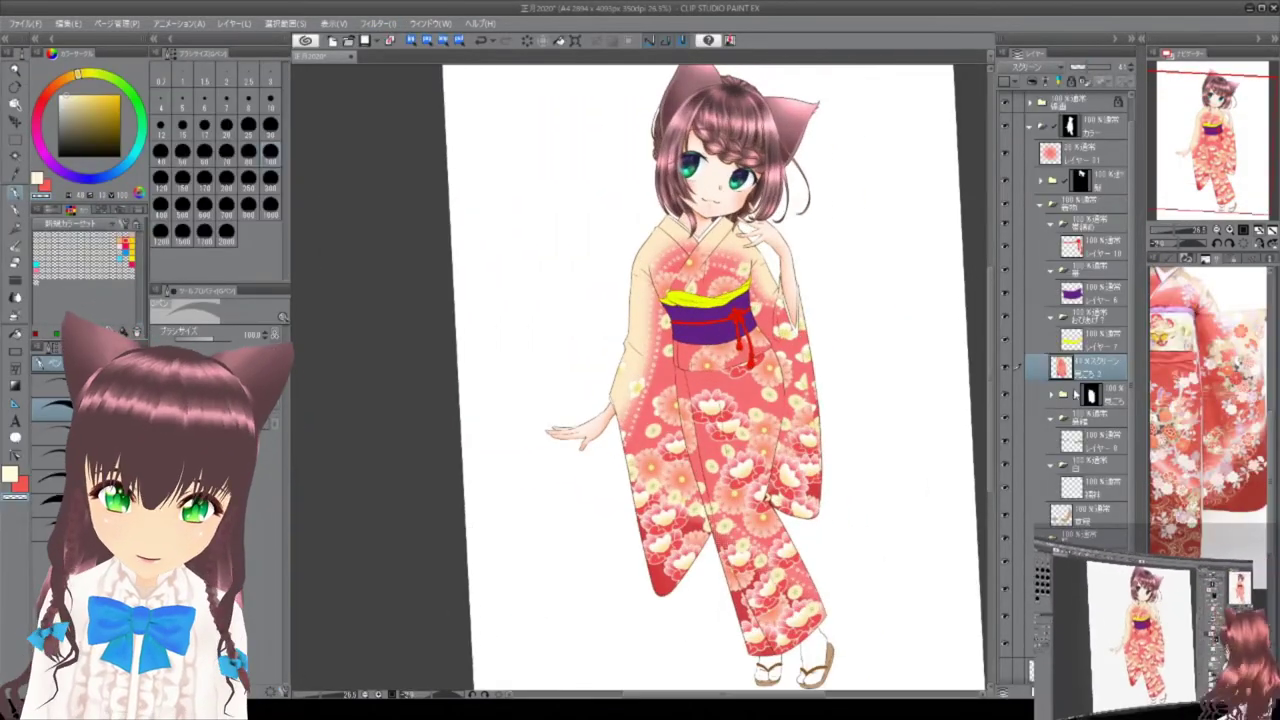
# Show the shadow swatches as reference, add a Multiply folder with a new layer above the Screen copy, and pick the pale beige swatch.
pyautogui.click(1168, 260)
pyautogui.click(1170, 262)
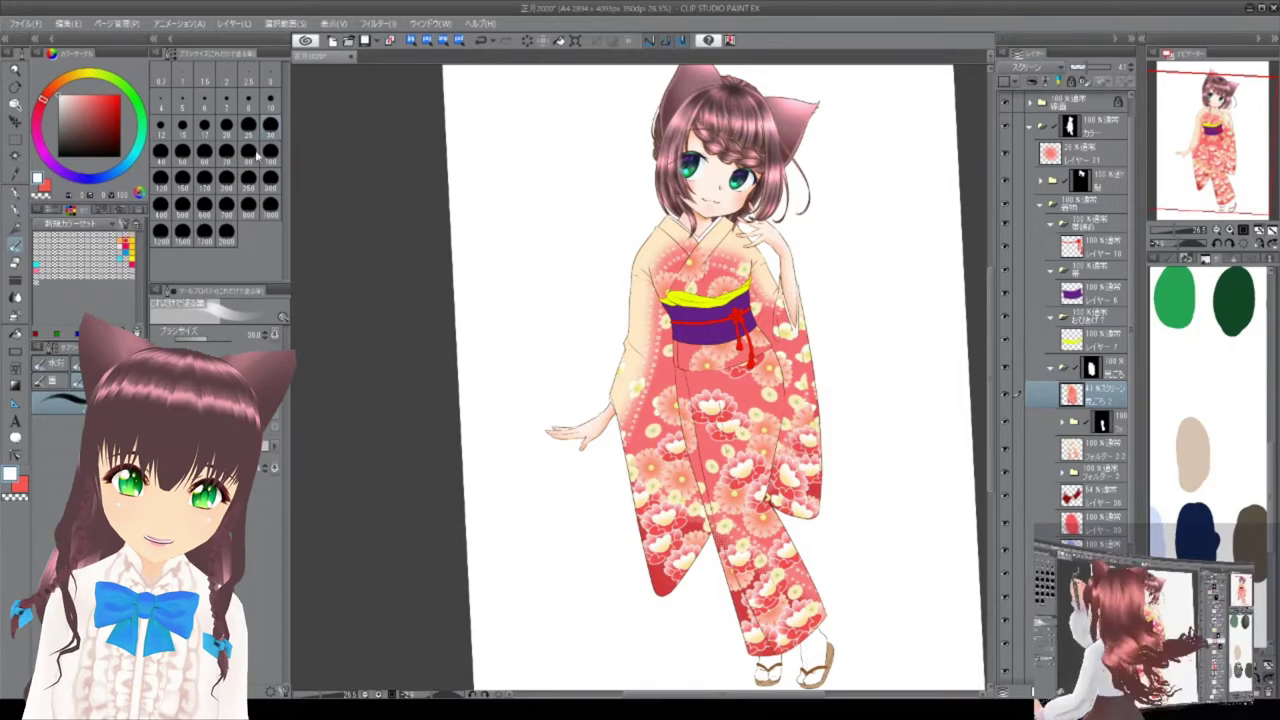
pyautogui.hotkey('ctrl', '+')
pyautogui.hotkey('ctrl', 'shift', 'n')
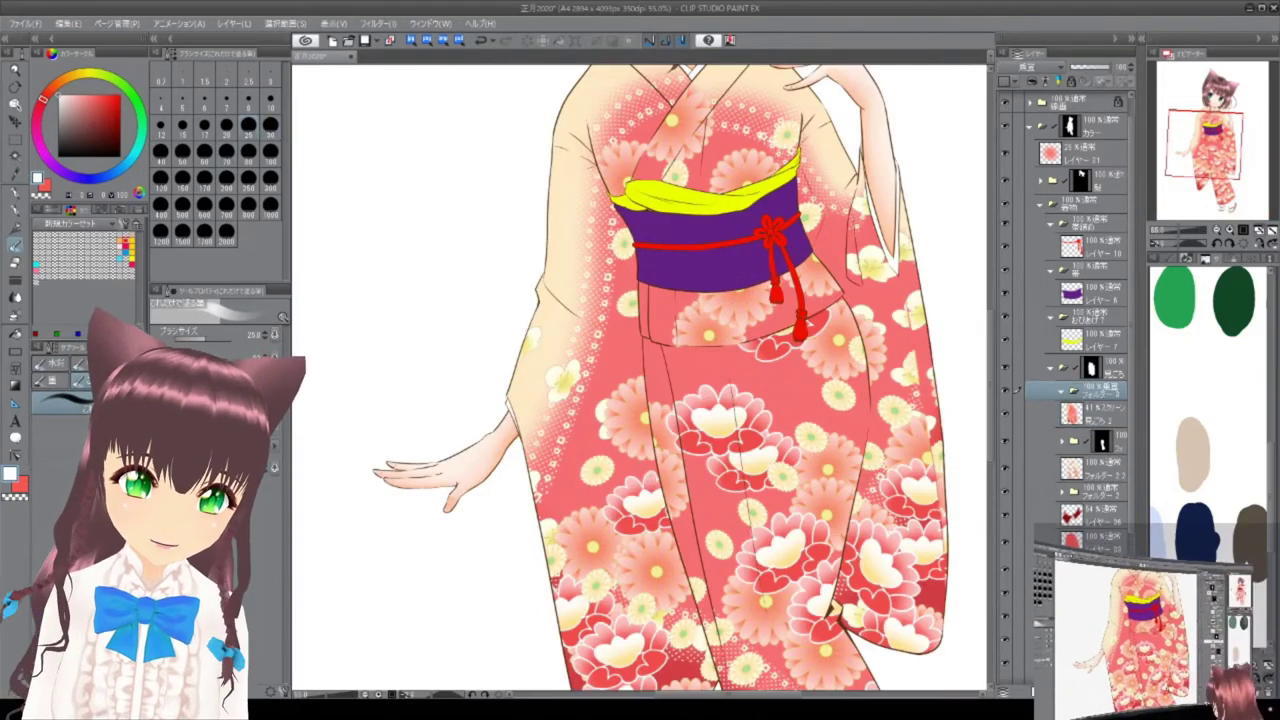
pyautogui.scroll(1, 373, 293)
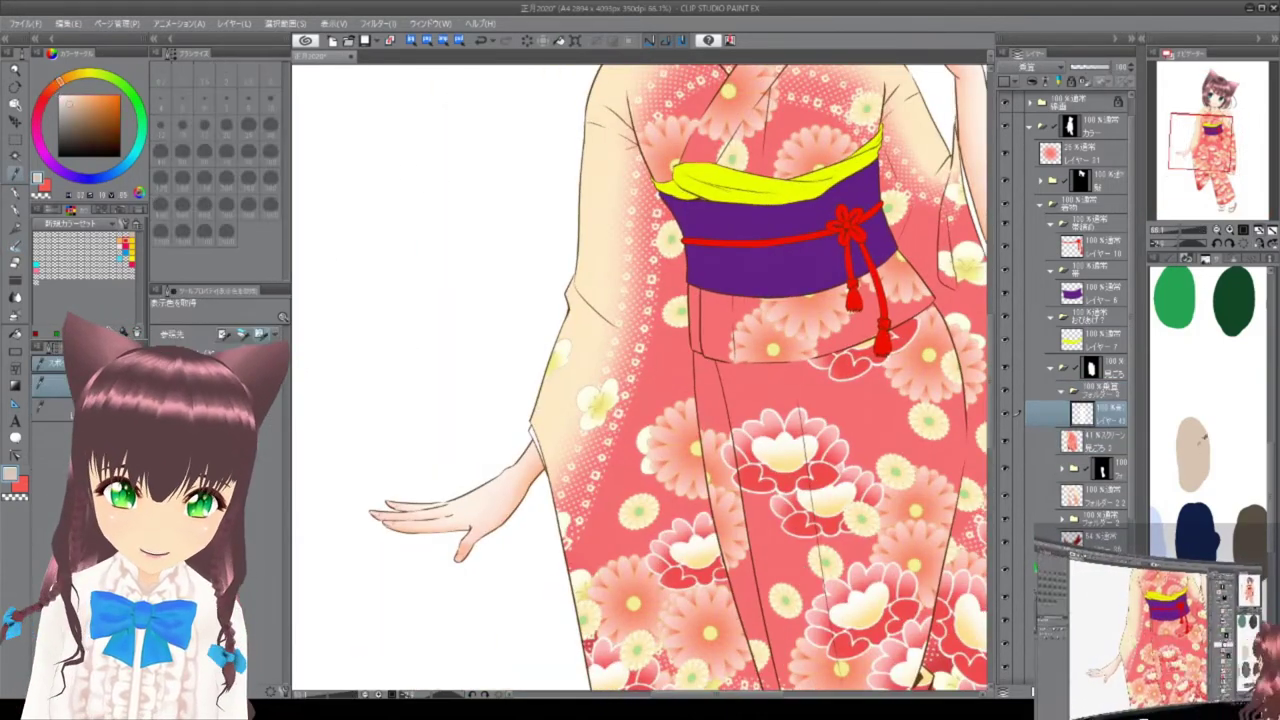
pyautogui.scroll(-1, 640, 377)
# Paint soft beige shadows along the skirt's folds and over the lower part of the raised arm's hanging sleeve.
pyautogui.scroll(5, 672, 384)
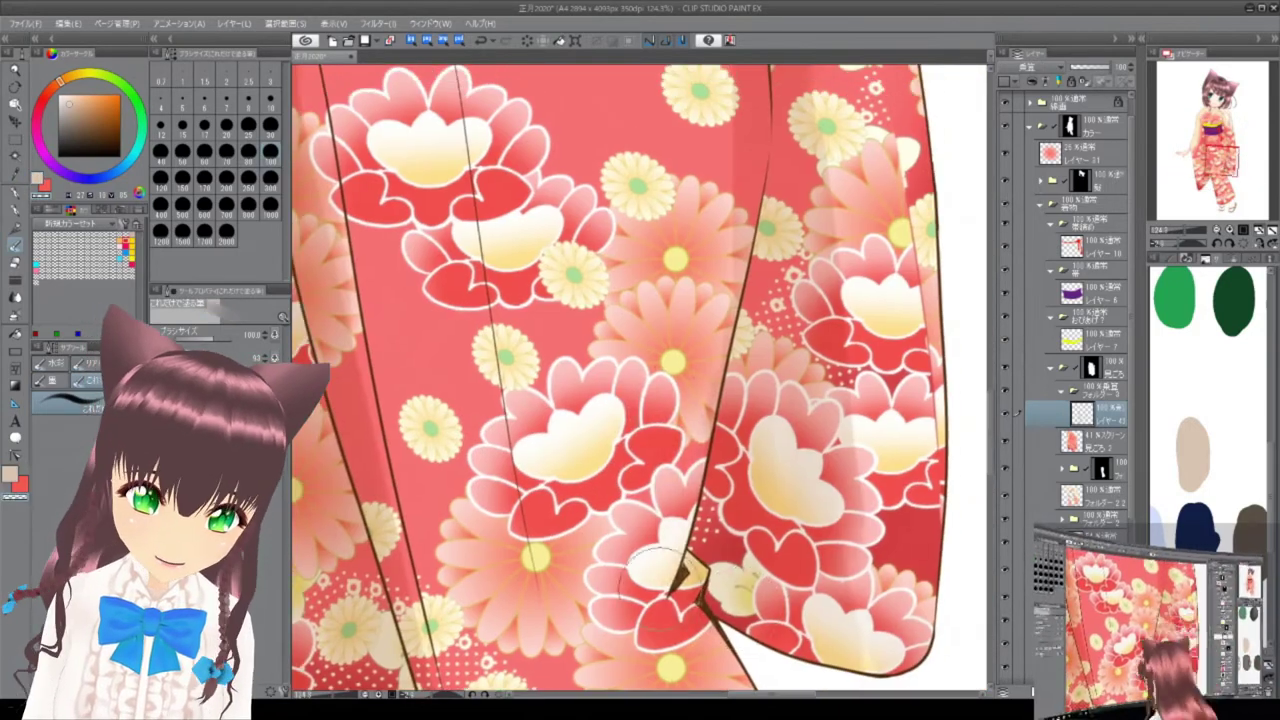
pyautogui.moveTo(655, 572); pyautogui.dragTo(820, 695)
pyautogui.scroll(-5, 640, 380)
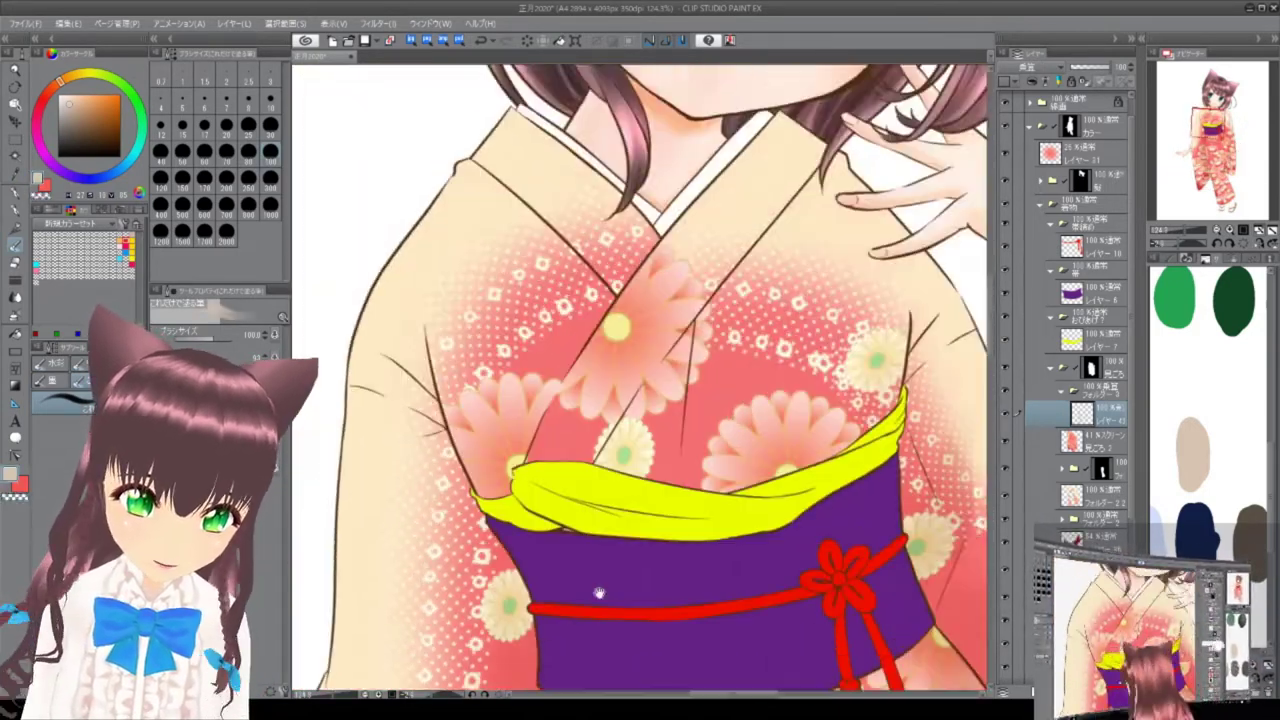
# On a second shadow layer, paint narrow shadows inside the small fold of the raised arm's sleeve.
pyautogui.scroll(10, 588, 500)
pyautogui.moveTo(588, 500); pyautogui.dragTo(395, 360)
pyautogui.moveTo(637, 311); pyautogui.dragTo(745, 565)
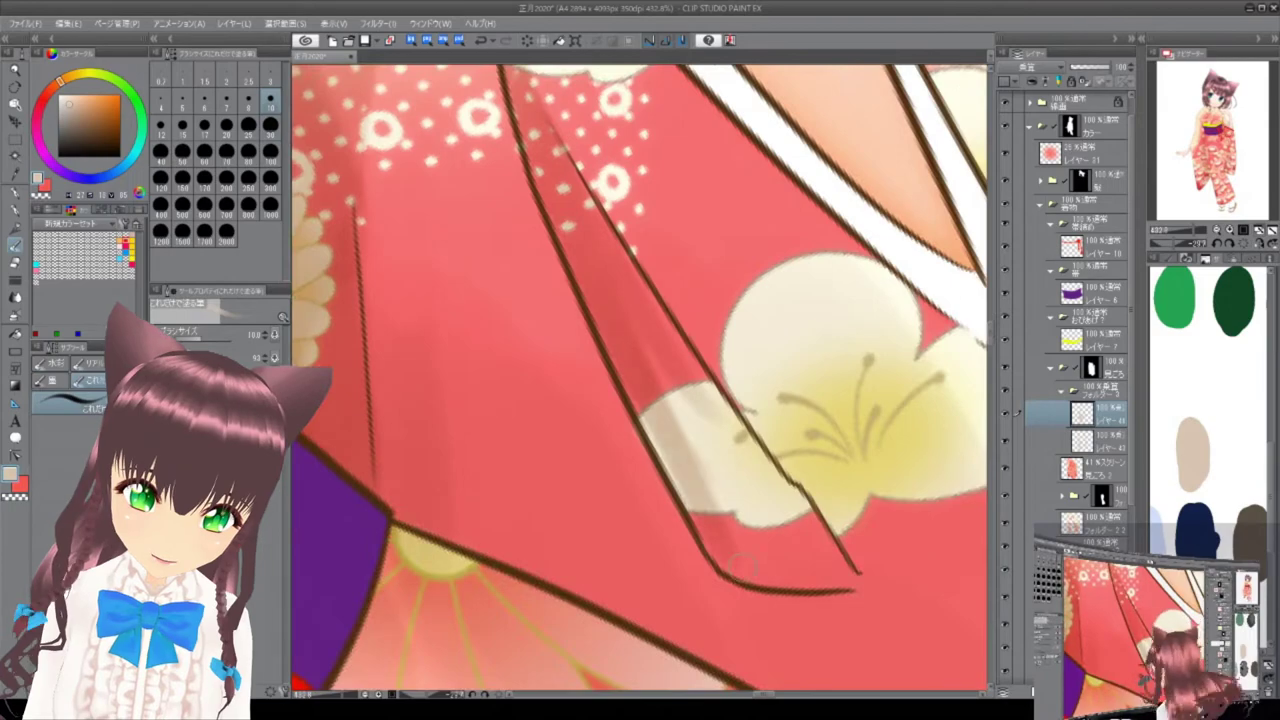
pyautogui.scroll(-10, 740, 500)
# Paint crease shadows on the lowered arm's sleeve around the armpit and beside the obi.
pyautogui.moveTo(740, 500); pyautogui.dragTo(654, 361)
pyautogui.scroll(8, 655, 360)
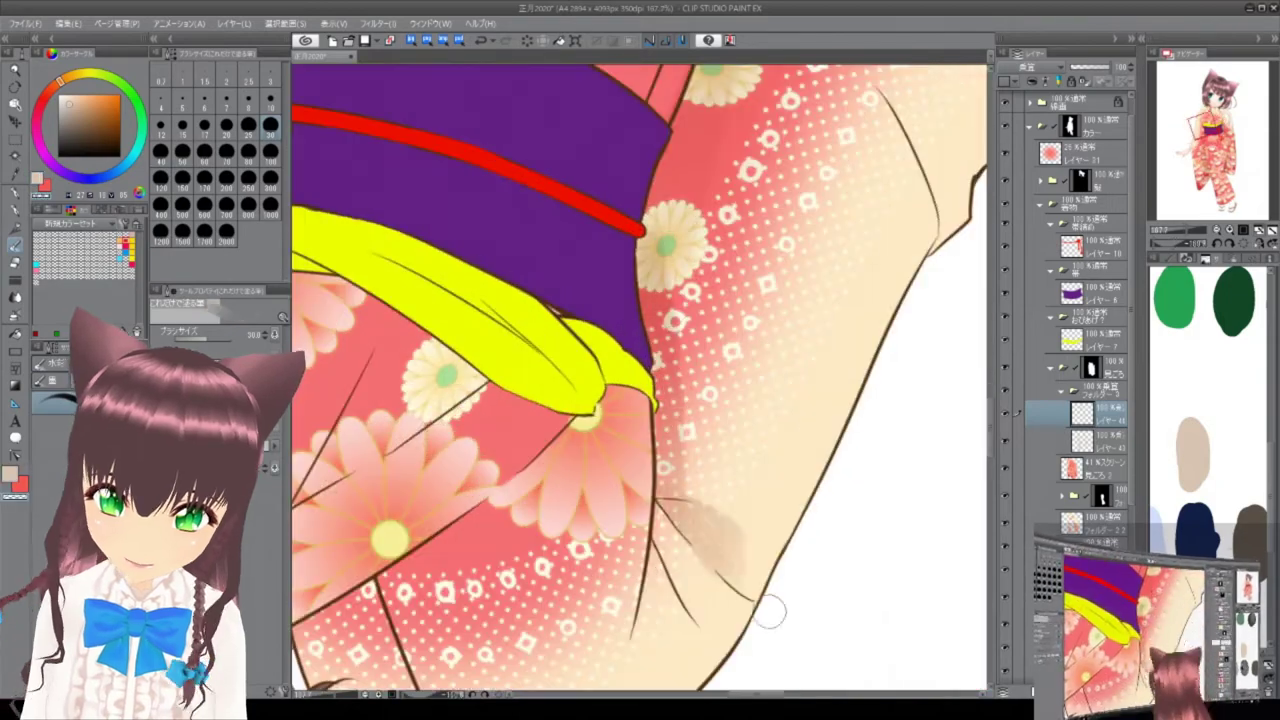
pyautogui.moveTo(801, 615); pyautogui.dragTo(657, 531)
pyautogui.scroll(3, 673, 484)
pyautogui.moveTo(673, 484); pyautogui.dragTo(575, 255)
# Paint the shadow cast by the hair and face across the kimono's beige collar.
pyautogui.scroll(-6, 575, 255)
pyautogui.scroll(3, 659, 288)
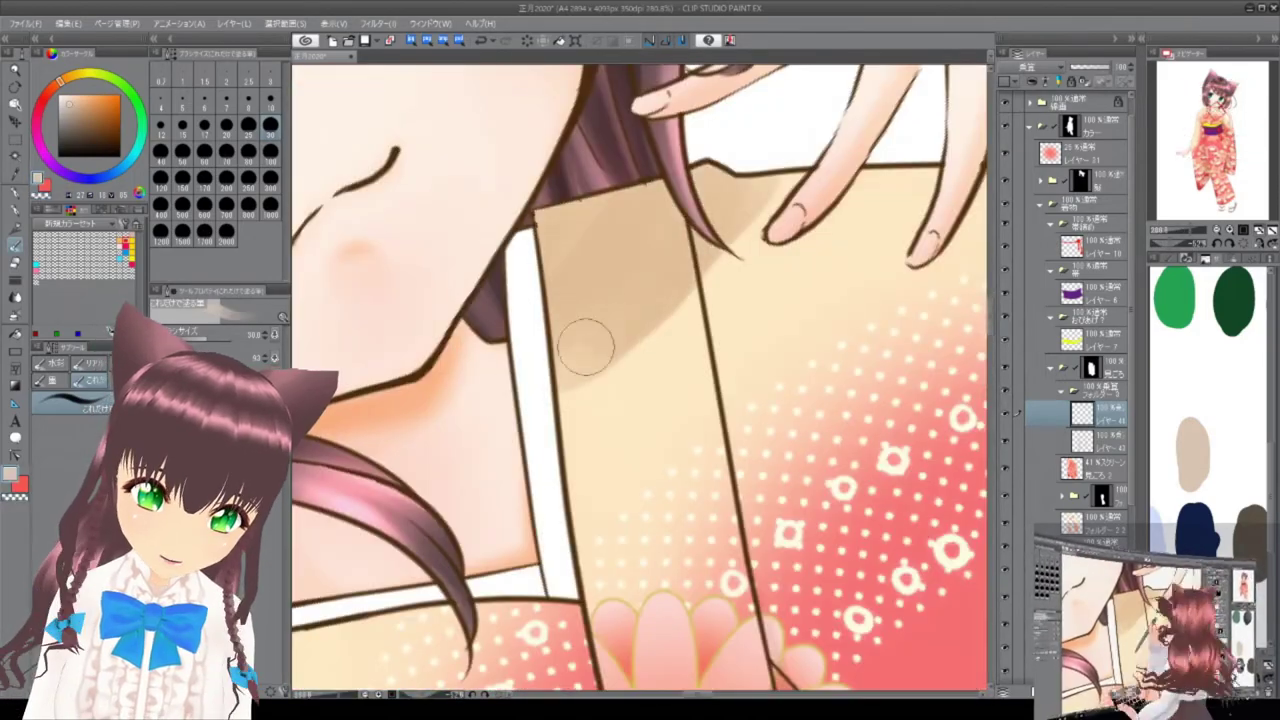
pyautogui.scroll(-3, 648, 318)
pyautogui.moveTo(823, 486); pyautogui.dragTo(789, 303)
# Shade the sleeve area beside the waist and paint the obi's cast shadow on the waist fold around the tassels.
pyautogui.hotkey('ctrl', '0')
pyautogui.scroll(5, 578, 538)
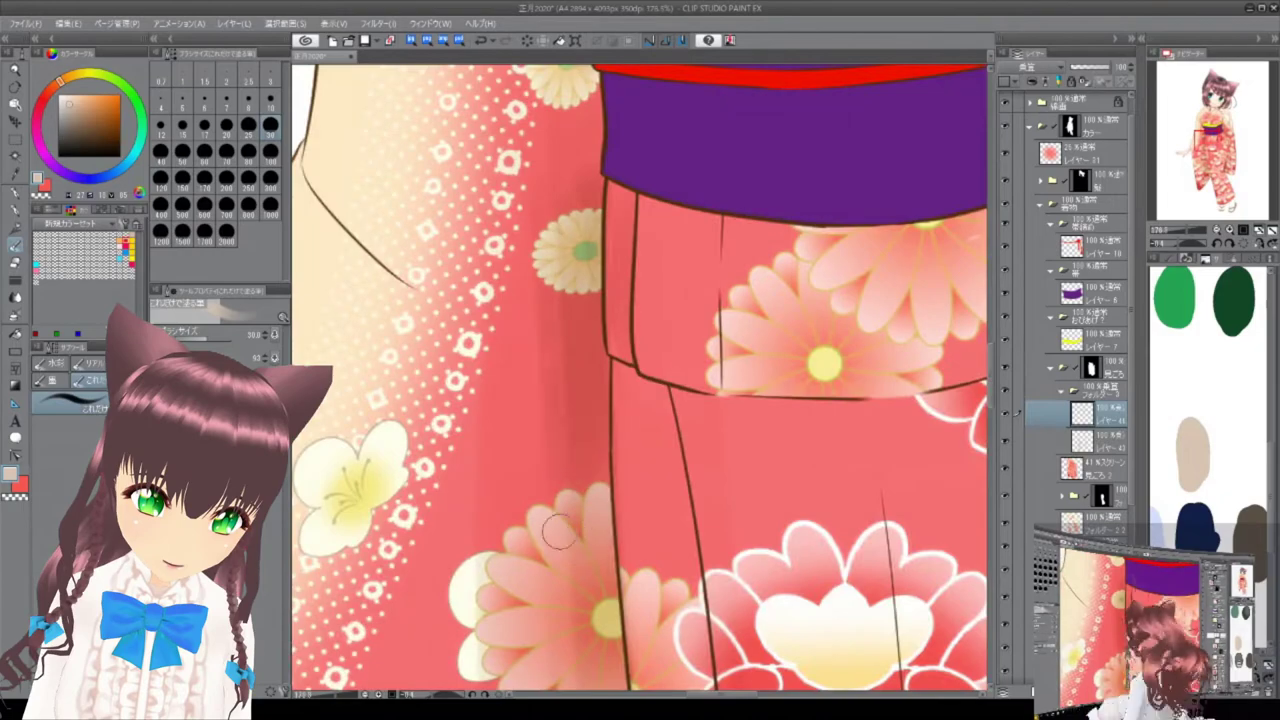
pyautogui.scroll(-2, 640, 380)
pyautogui.scroll(3, 640, 380)
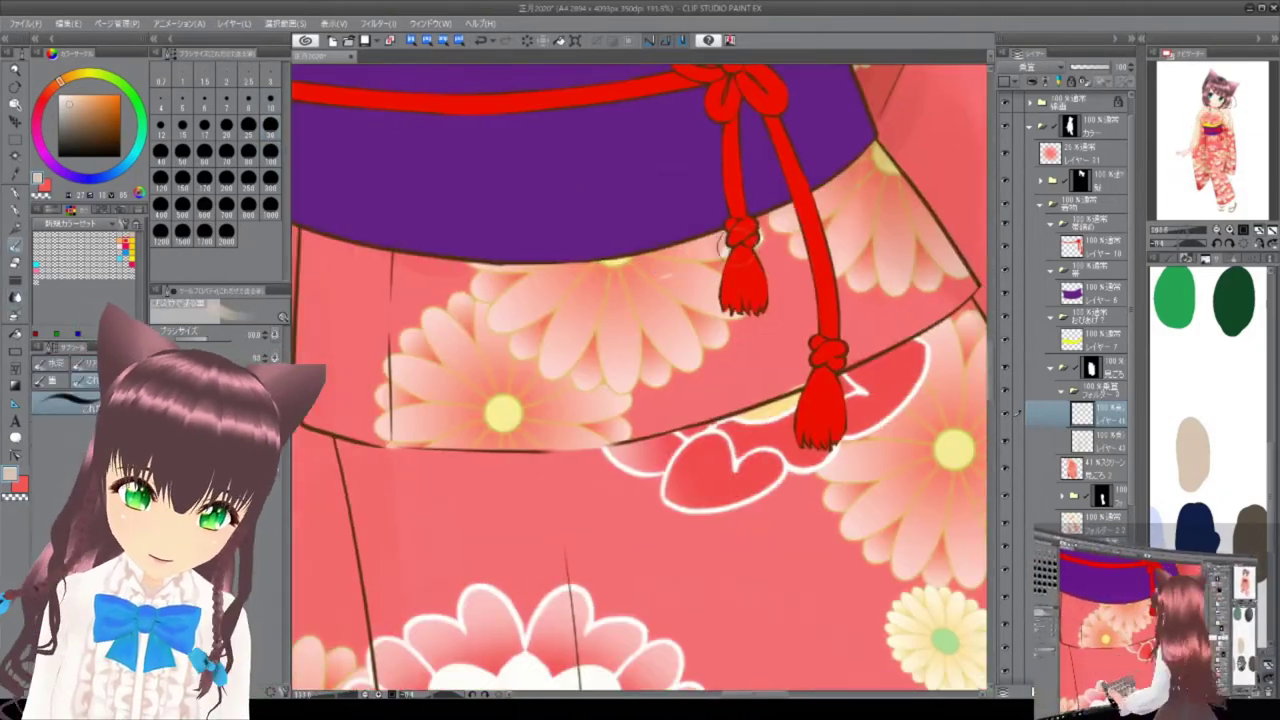
# Paint the shadow on the skirt's narrow front fold directly below the waist fold.
pyautogui.scroll(-1, 640, 380)
pyautogui.press('-')
pyautogui.press('-')
pyautogui.press('-')
pyautogui.press('-')
pyautogui.press('-')
pyautogui.press('^')
pyautogui.press('^')
pyautogui.press('^')
pyautogui.press('^')
pyautogui.press('^')
pyautogui.scroll(2, 747, 205)
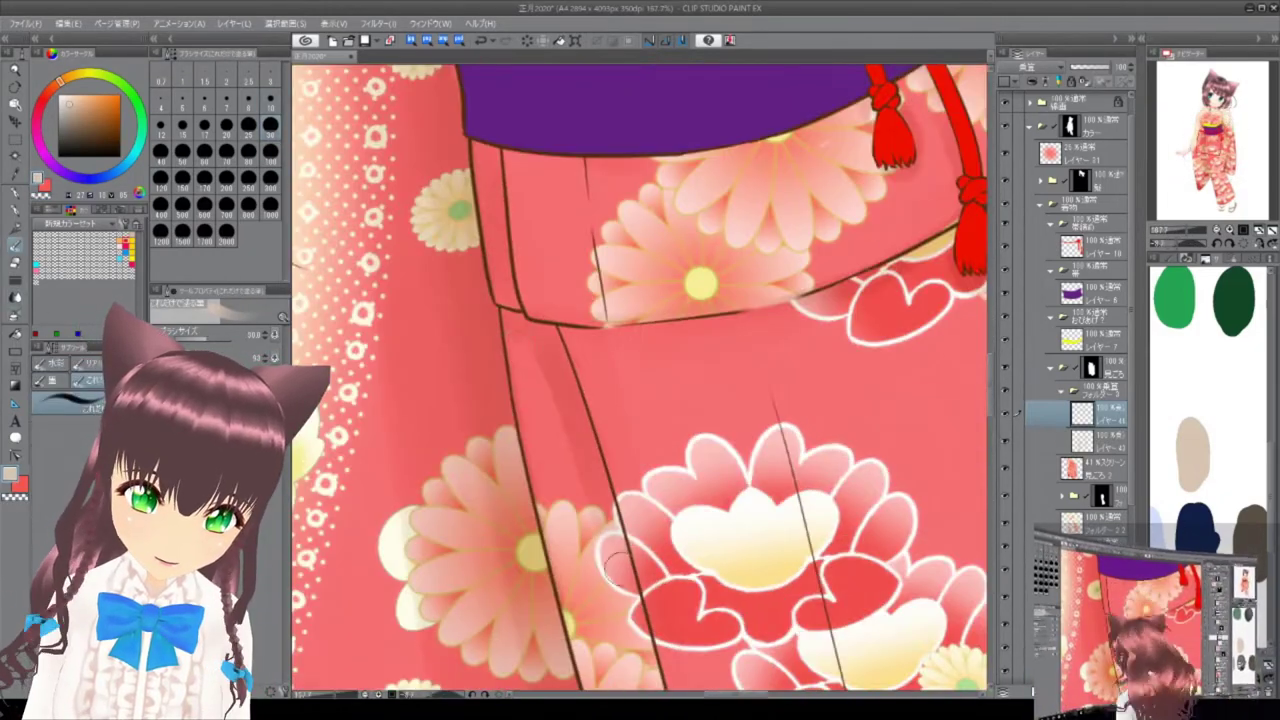
# Continue the fold shadows down the lower skirt to the hem.
pyautogui.scroll(-3, 654, 361)
pyautogui.scroll(2, 654, 361)
pyautogui.scroll(-2, 667, 487)
pyautogui.scroll(6, 667, 487)
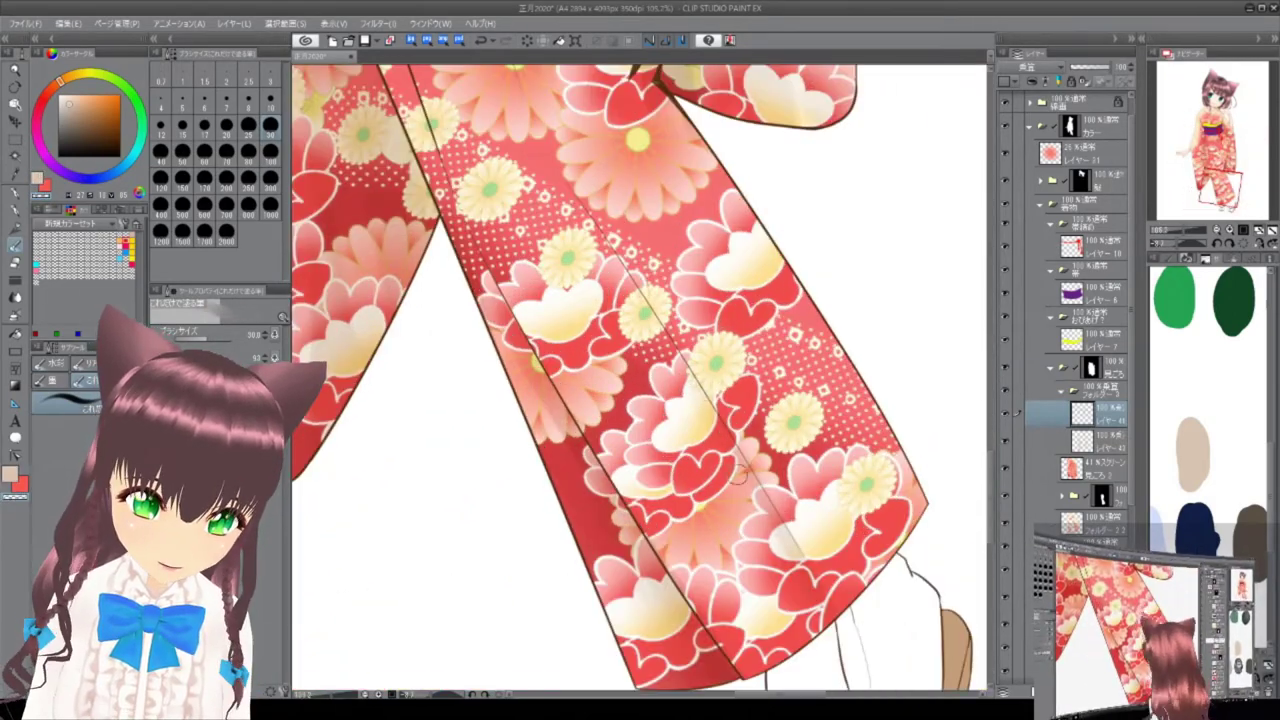
pyautogui.scroll(-8, 763, 414)
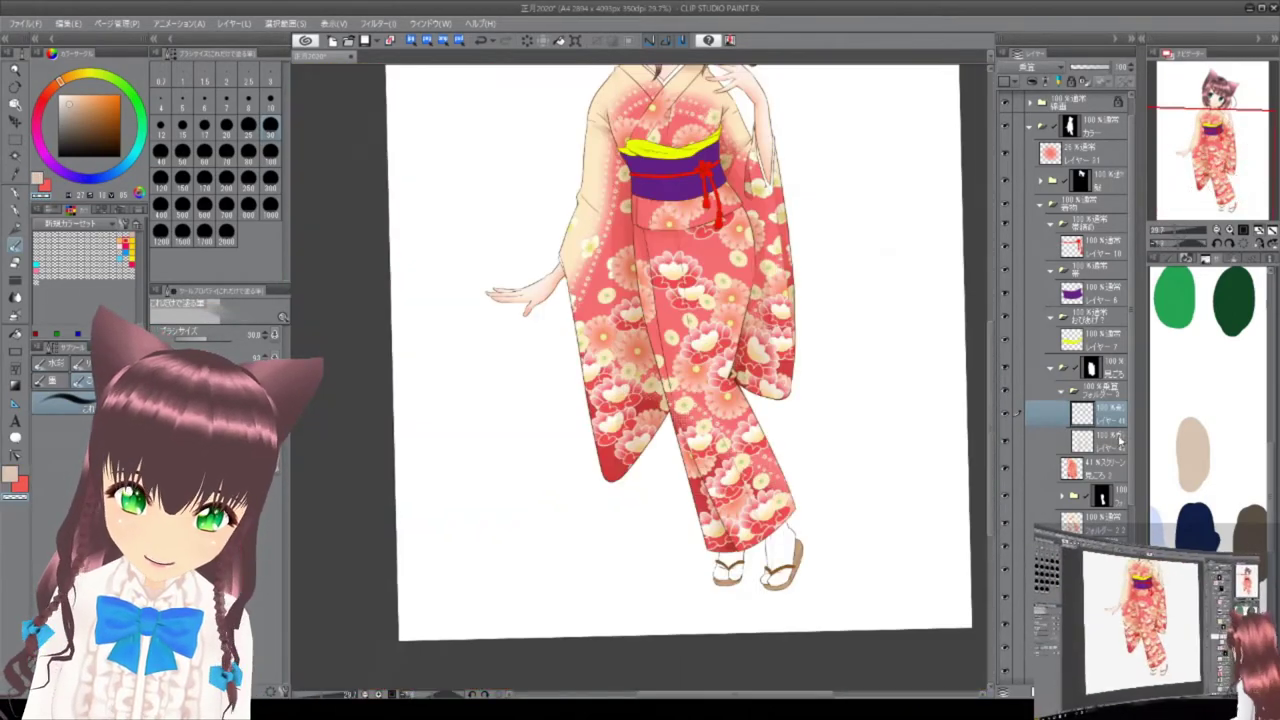
# On new layers in the Multiply folder, airbrush brown gradient shading over the kimono's shoulders, sleeves and skirt sides.
pyautogui.hotkey('ctrl', 'shift', 'n')
pyautogui.scroll(2, 883, 443)
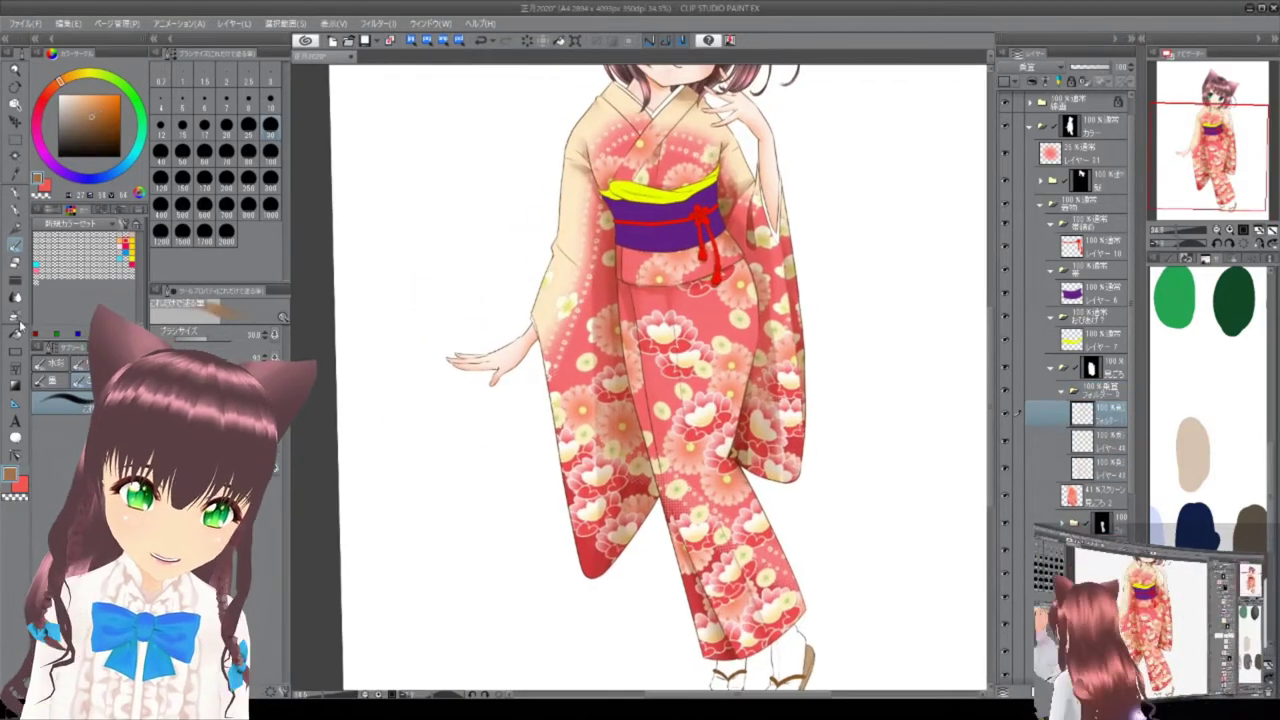
pyautogui.press('b')
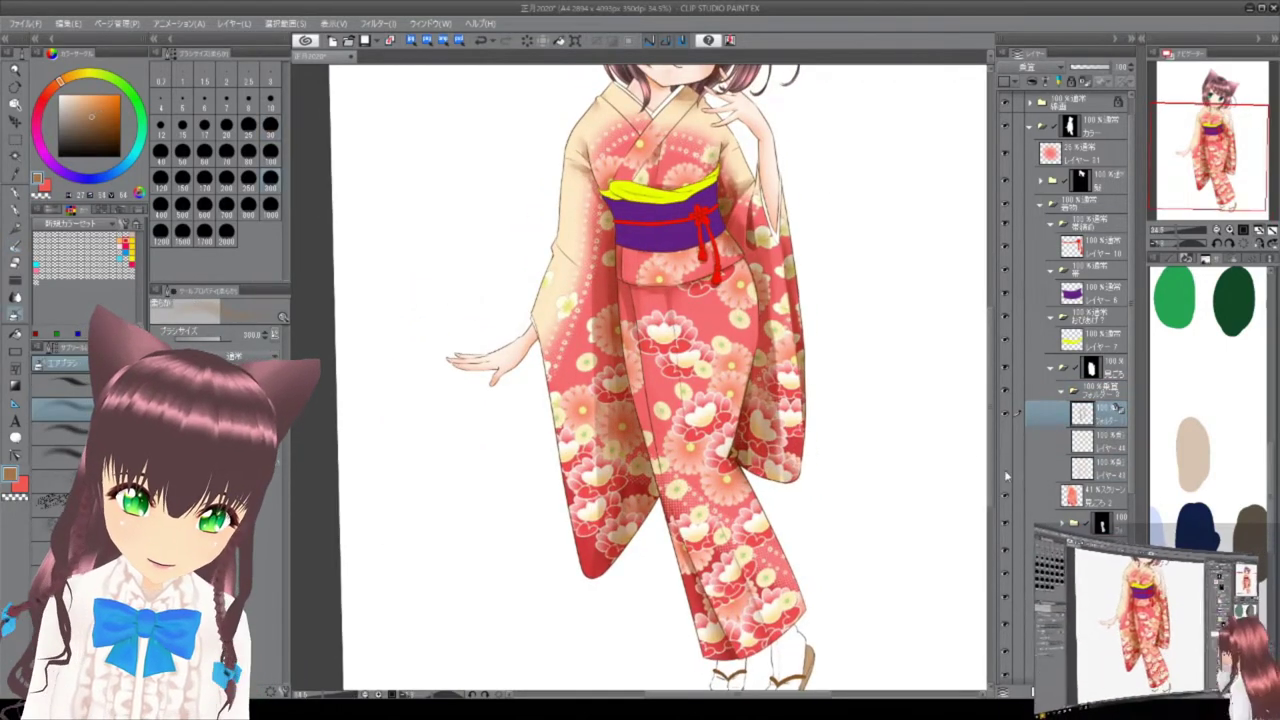
pyautogui.scroll(-2, 660, 400)
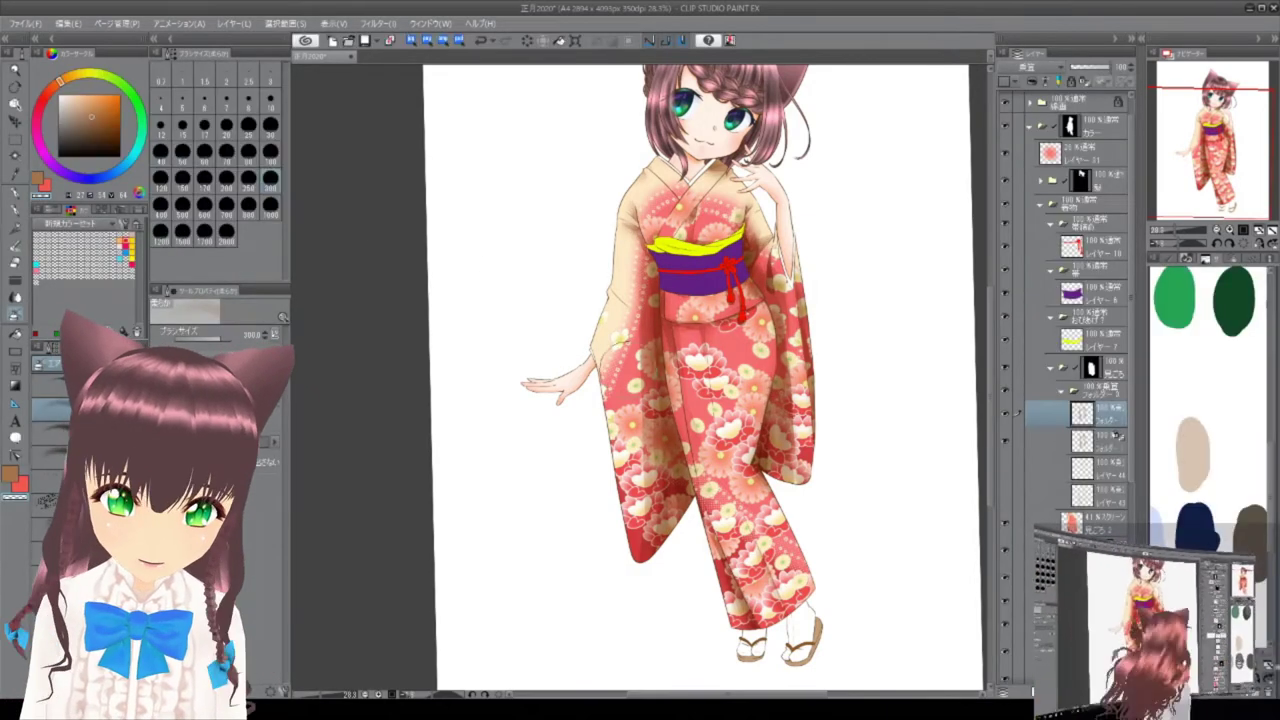
# On a new Screen layer, airbrush soft pale light over the kimono and lower the layer's opacity to 44%.
pyautogui.moveTo(701, 340)
pyautogui.mouseDown()
pyautogui.moveTo(704, 286)
pyautogui.moveTo(780, 600)
pyautogui.moveTo(600, 540)
pyautogui.moveTo(670, 531)
pyautogui.mouseUp()
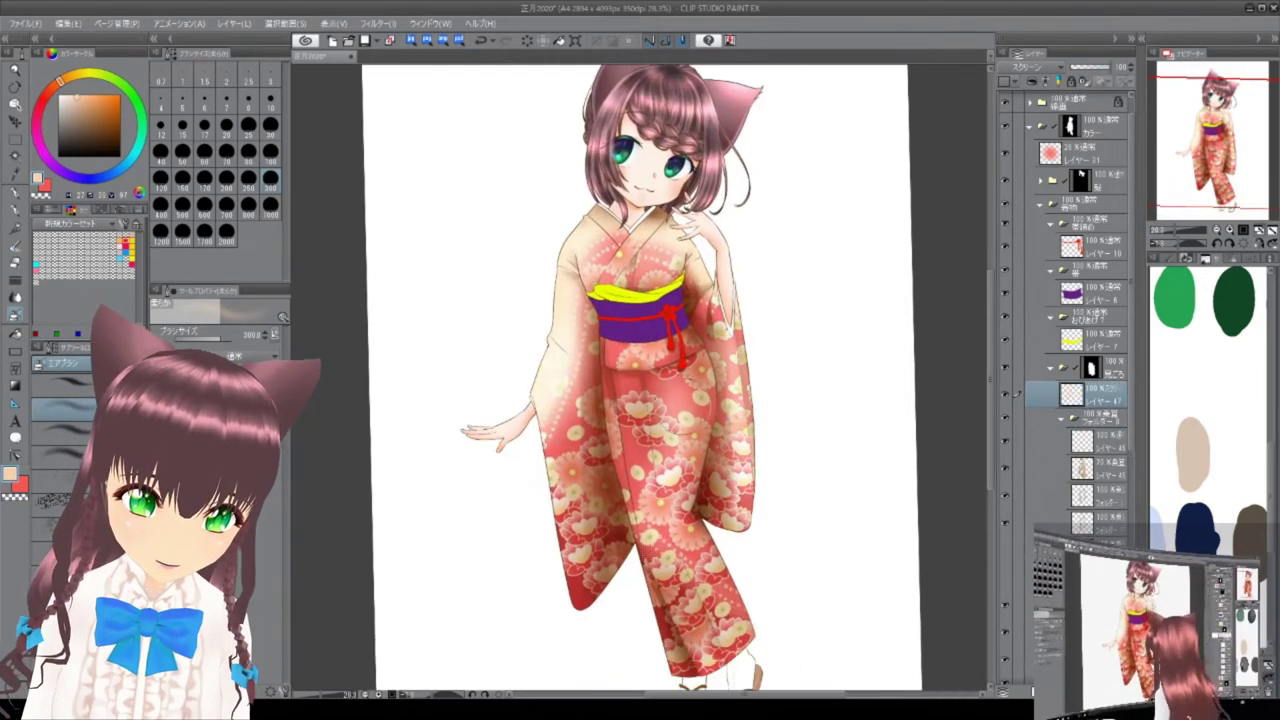
pyautogui.scroll(-4, 1088, 79)
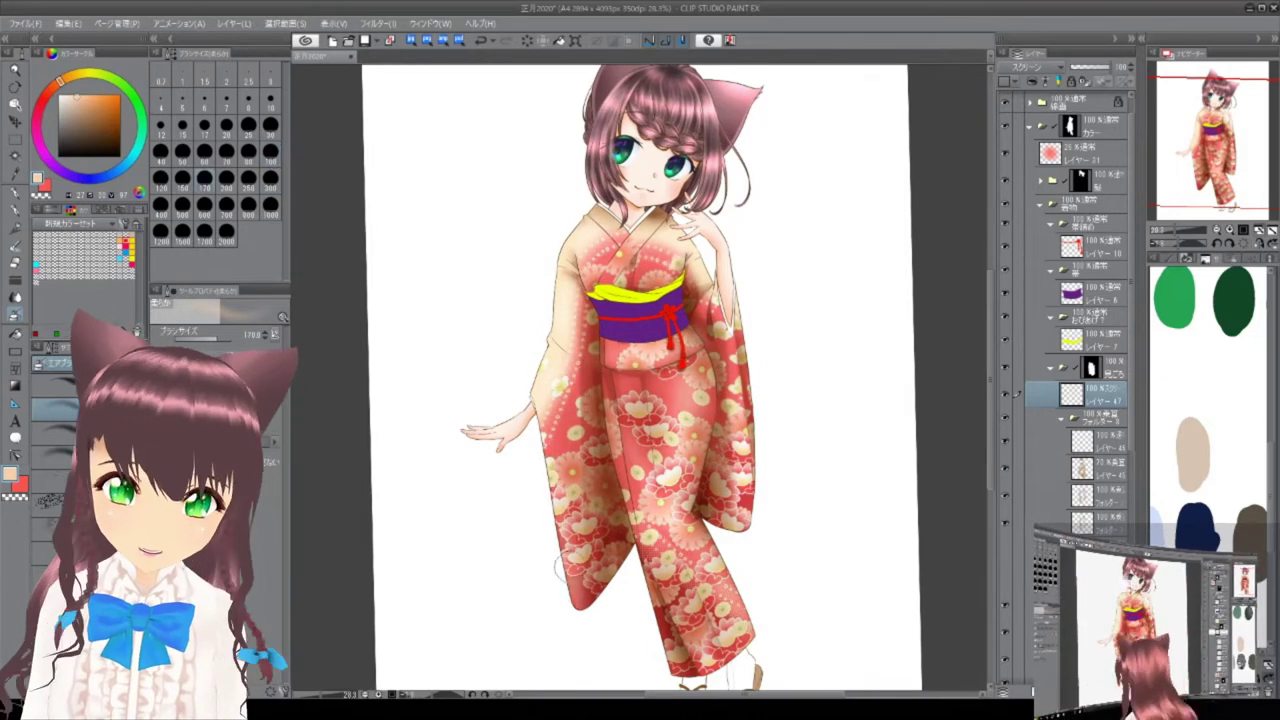
pyautogui.scroll(2, 1088, 79)
pyautogui.scroll(-1, 783, 354)
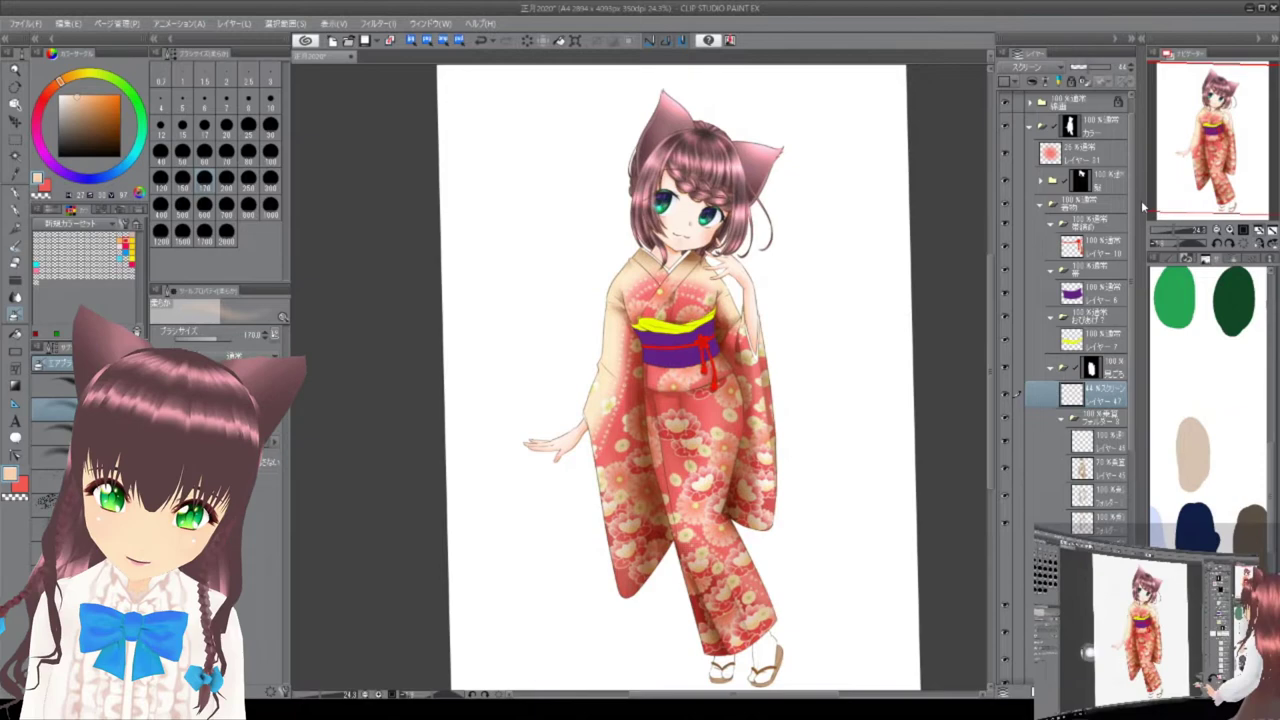
pyautogui.scroll(-2, 1128, 193)
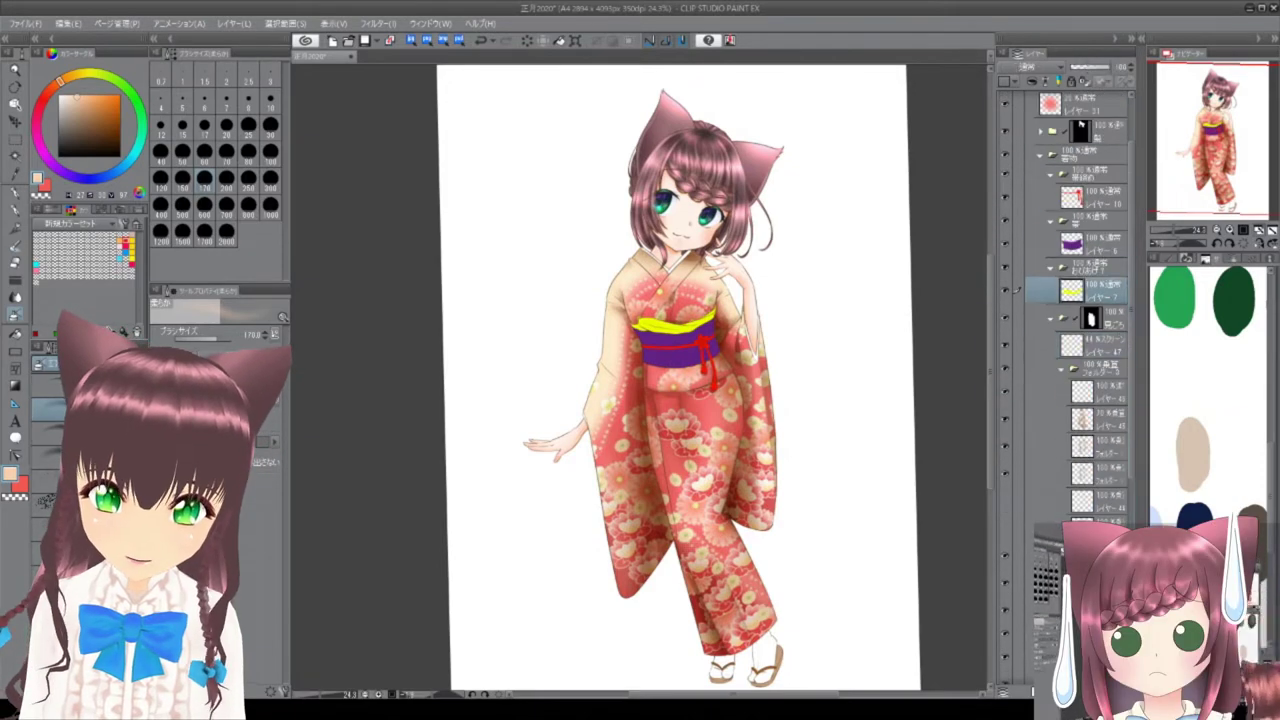
# Cover the obi with a gold checkered pattern, and paste a copy of it mesh-transformed to follow the obi's curve.
pyautogui.click(1085, 236)
pyautogui.hotkey('ctrl', 'd')
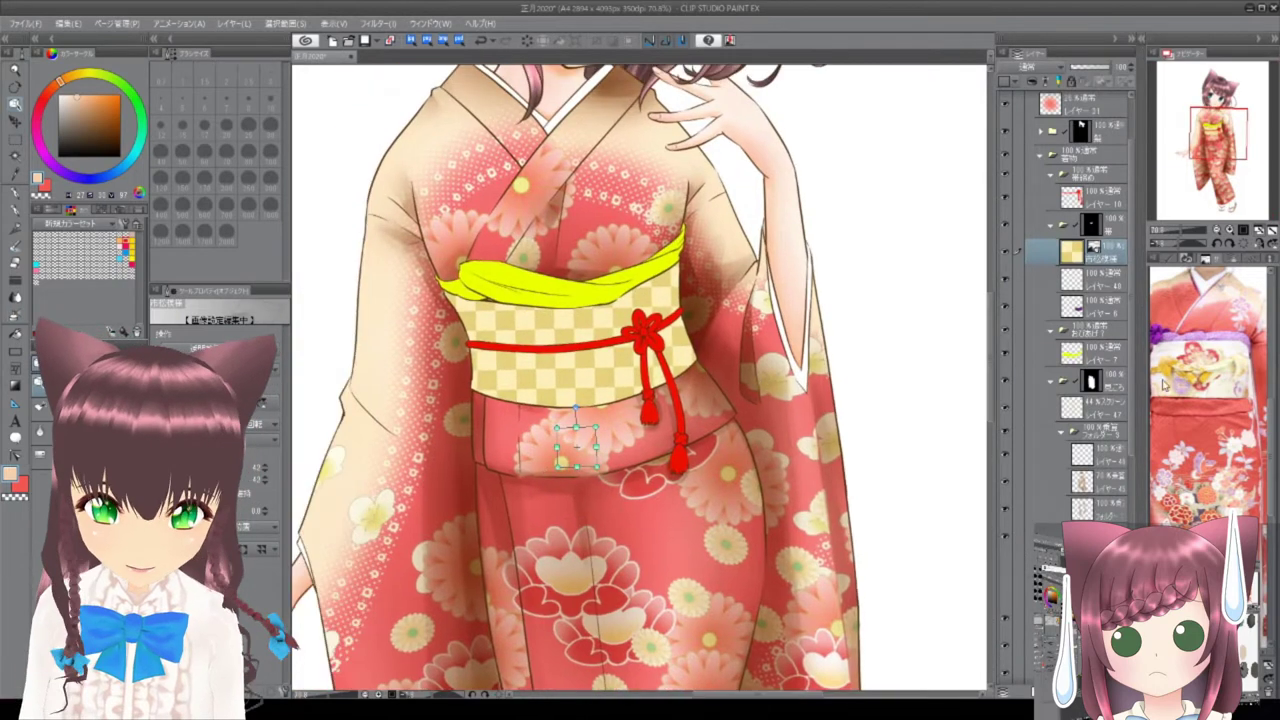
pyautogui.press('m')
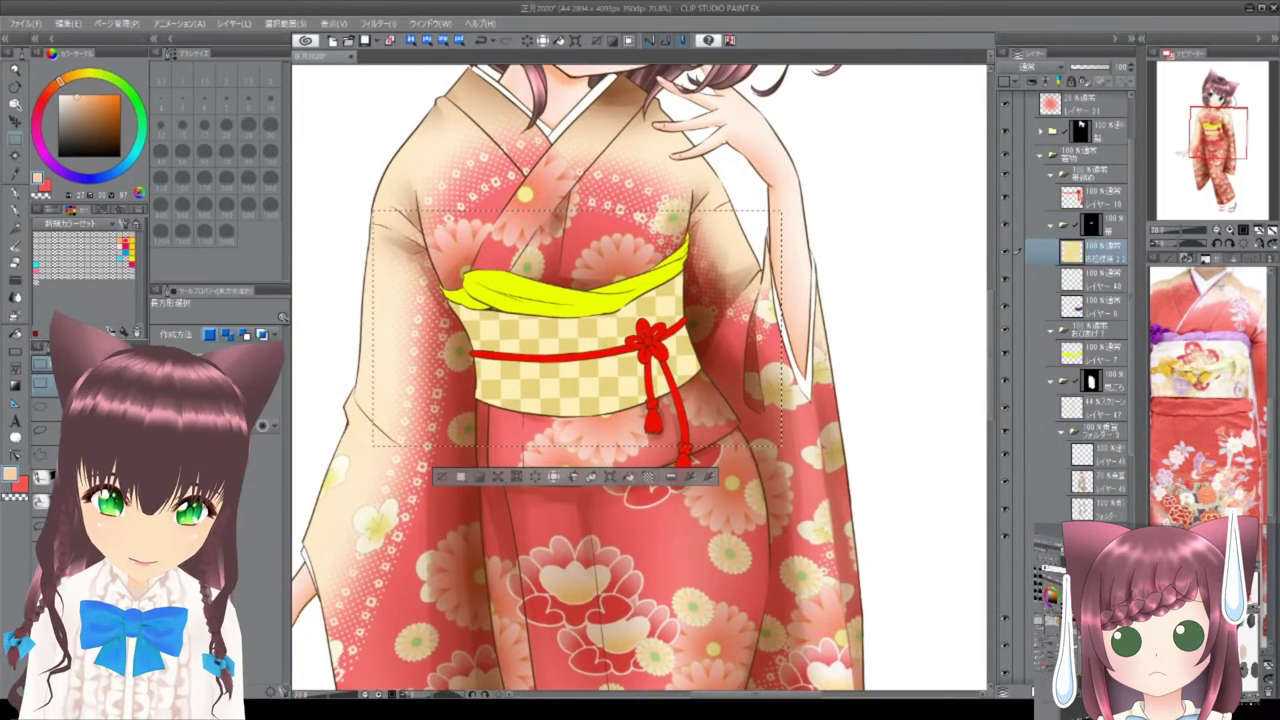
pyautogui.hotkey('ctrl', 'c')
pyautogui.hotkey('ctrl', 'v')
pyautogui.hotkey('ctrl', 't')
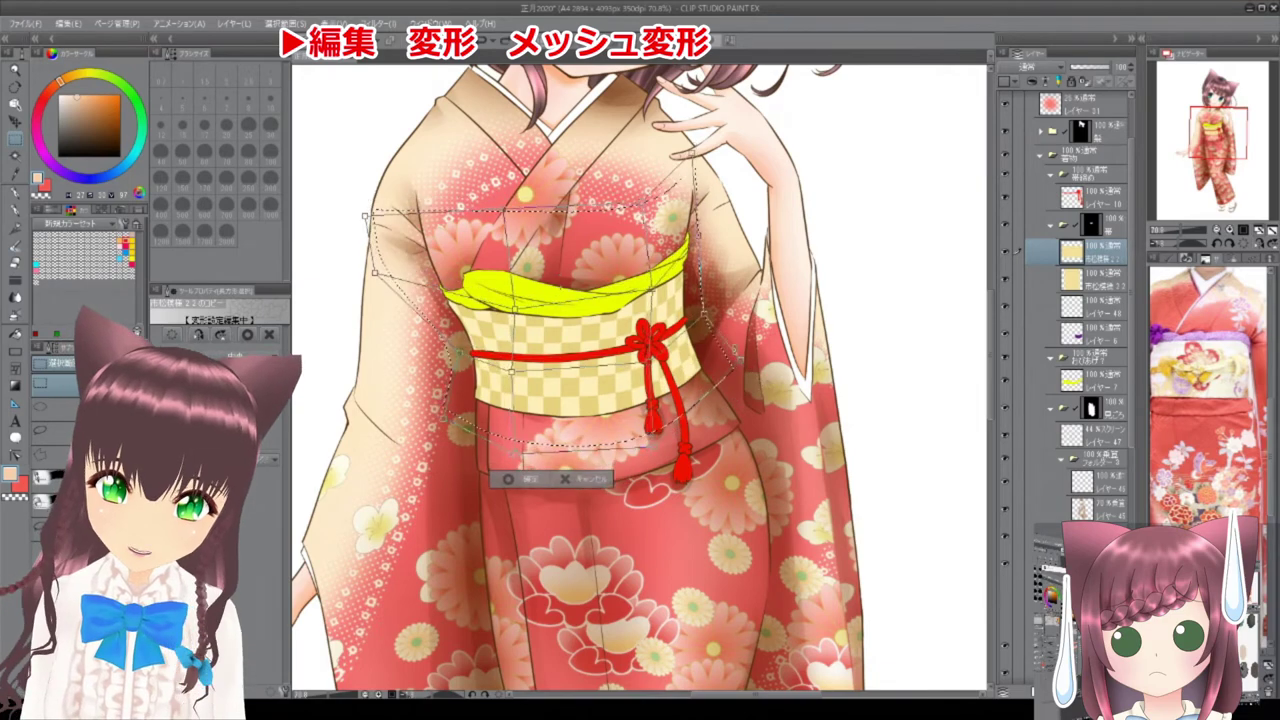
pyautogui.hotkey('ctrl', '-')
pyautogui.press('Return')
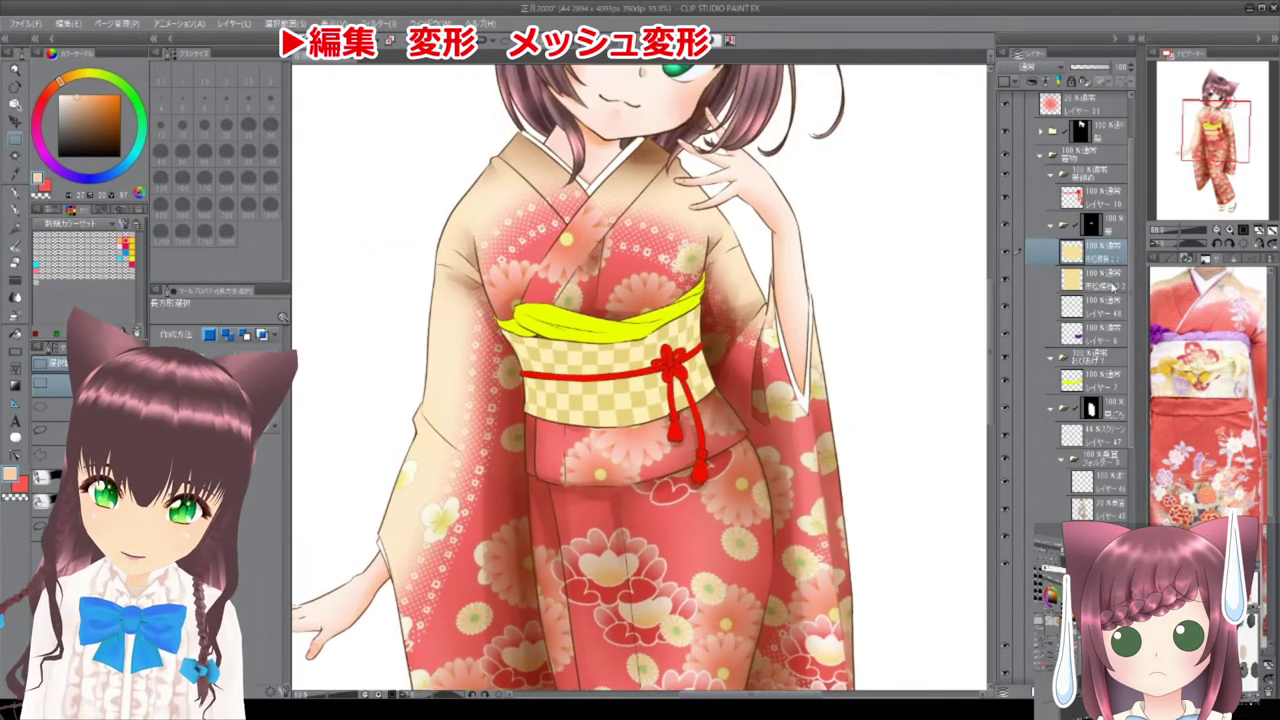
# On a new layer, stamp white blossoms with pink-and-gold outlines across the obi with the decoration brush.
pyautogui.press('b')
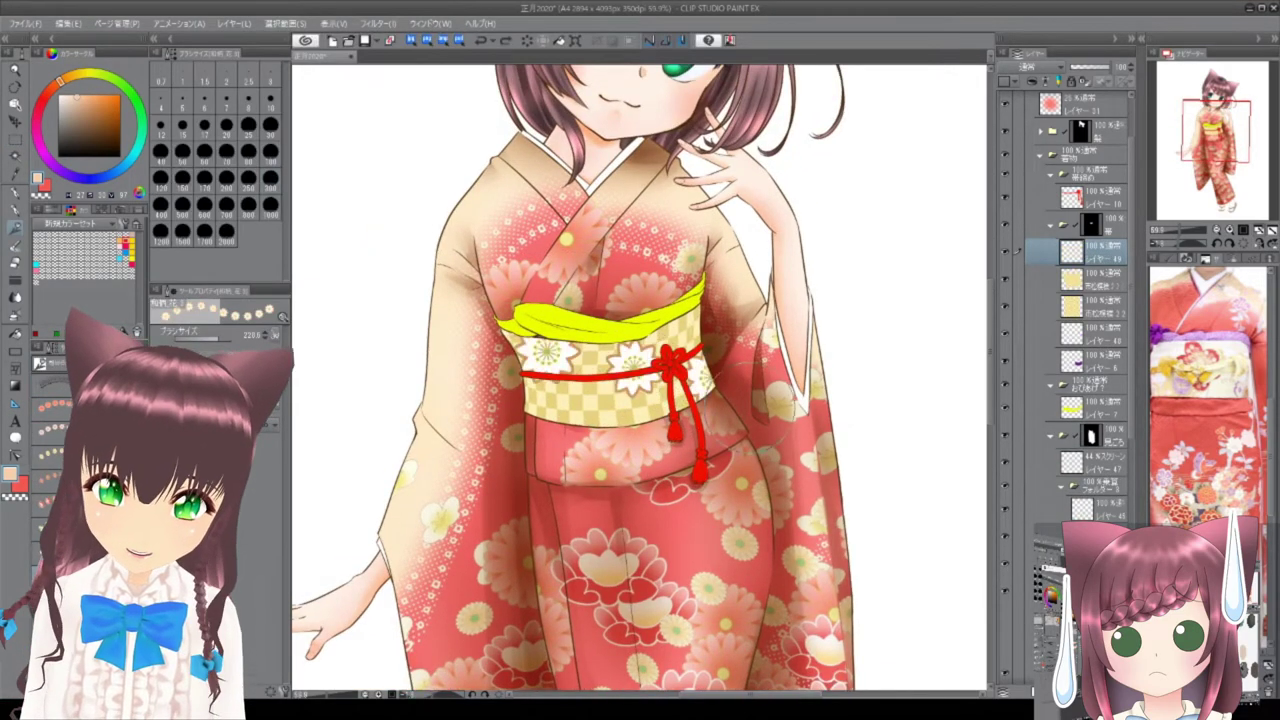
pyautogui.scroll(-1, 888, 412)
pyautogui.scroll(-1, 888, 412)
pyautogui.scroll(-5, 1100, 400)
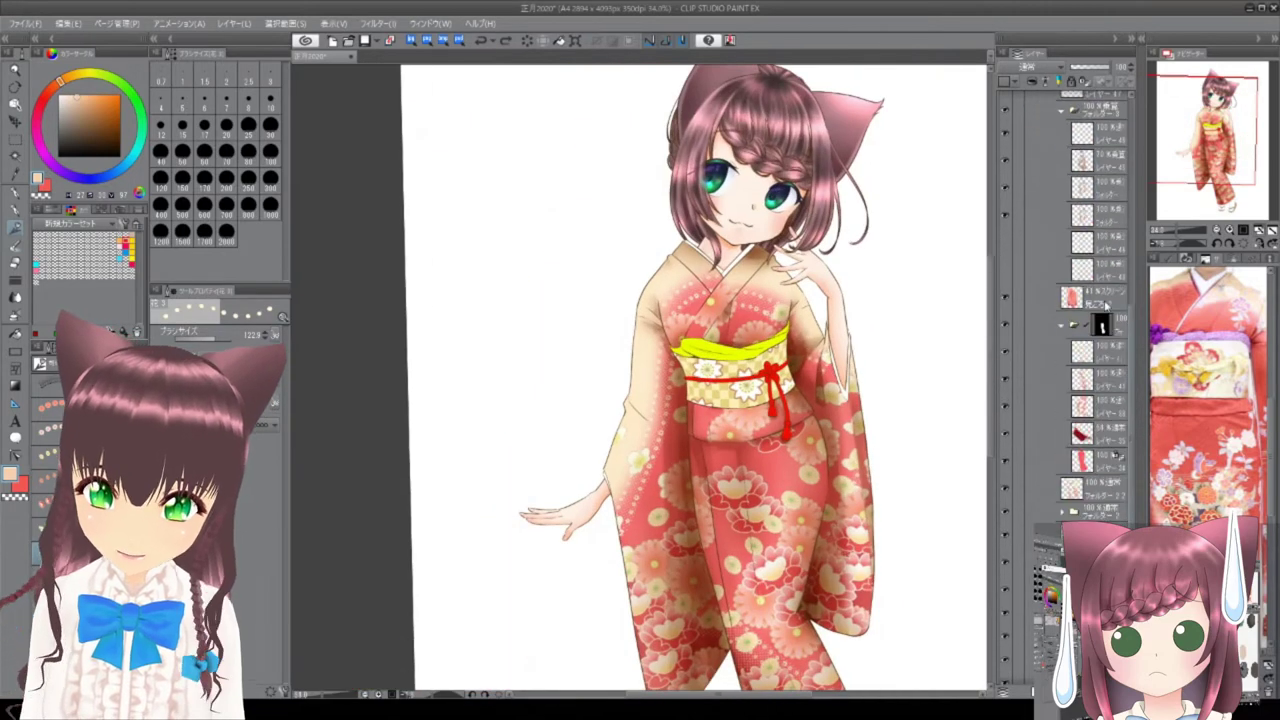
# On a new layer, scatter small cream round blossoms over the kimono and move that layer into the masked pattern folder.
pyautogui.click(1122, 463)
pyautogui.moveTo(623, 606); pyautogui.dragTo(606, 526)
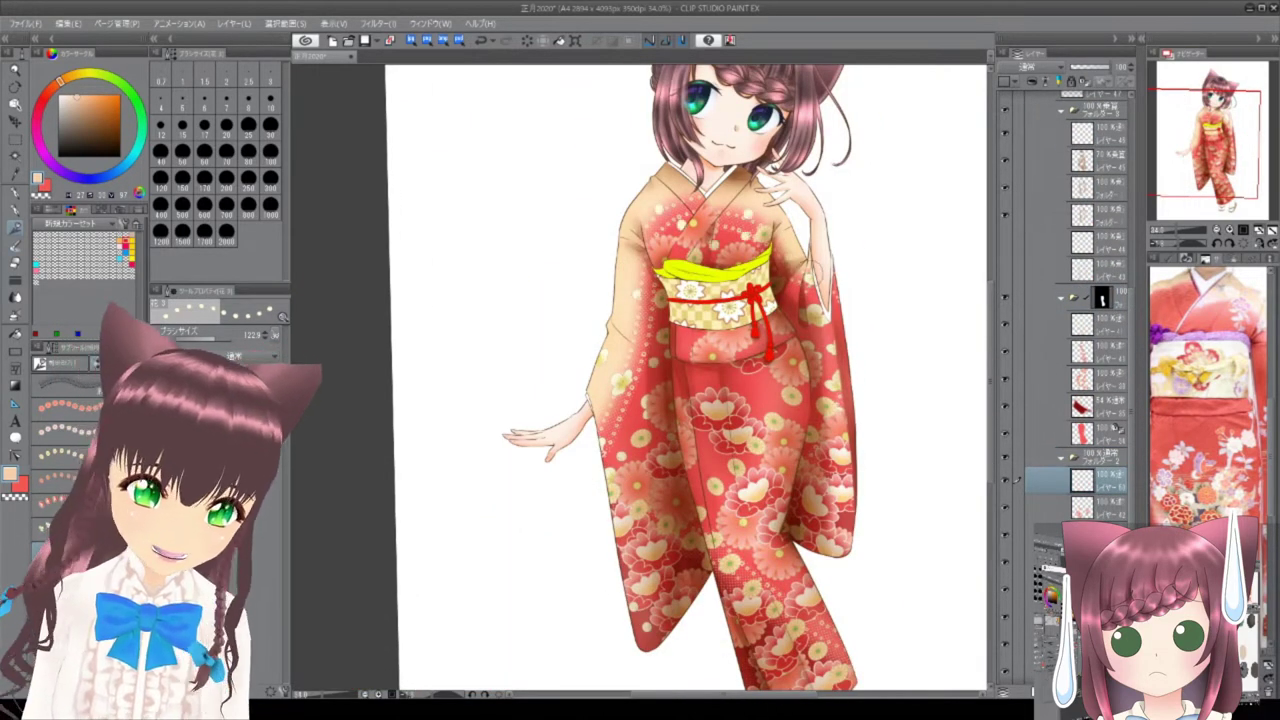
pyautogui.moveTo(1100, 480); pyautogui.dragTo(1100, 320)
pyautogui.moveTo(718, 619); pyautogui.dragTo(733, 492)
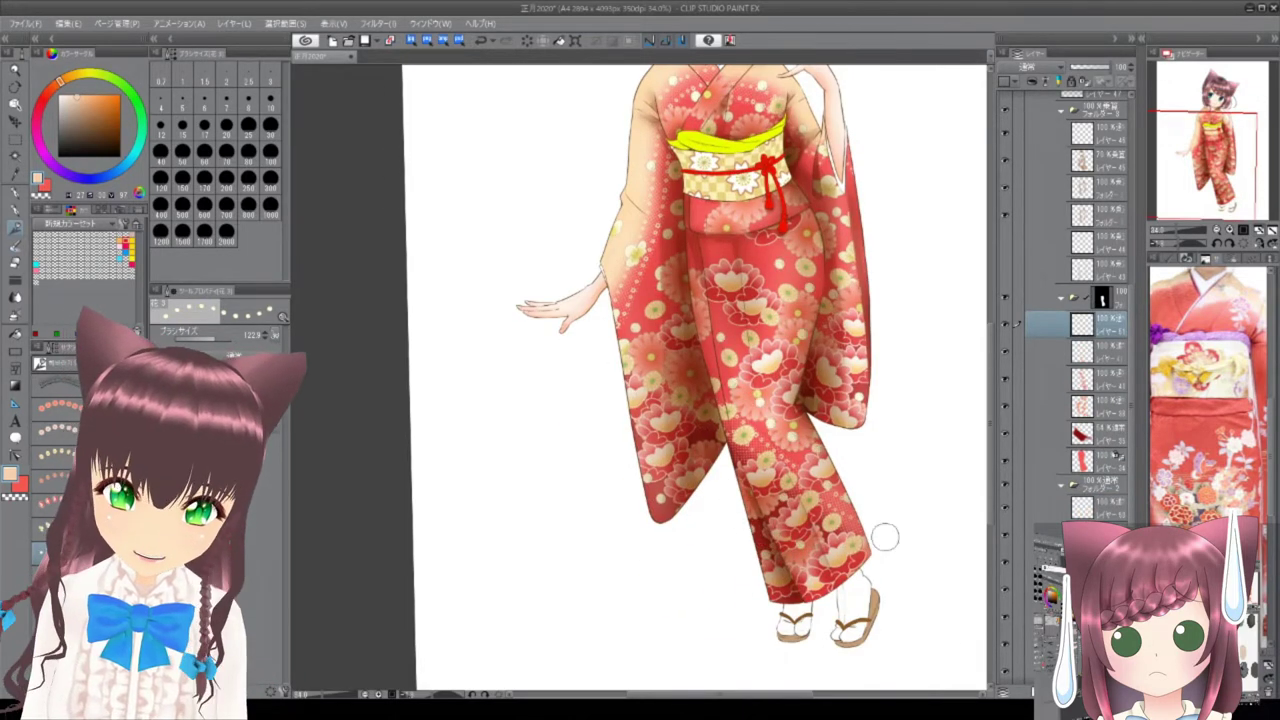
pyautogui.scroll(-1, 900, 440)
# Shift and rotate a merged copy of the floral pattern folder so it covers the sleeve of the raised arm, and deselect.
pyautogui.click(1062, 303)
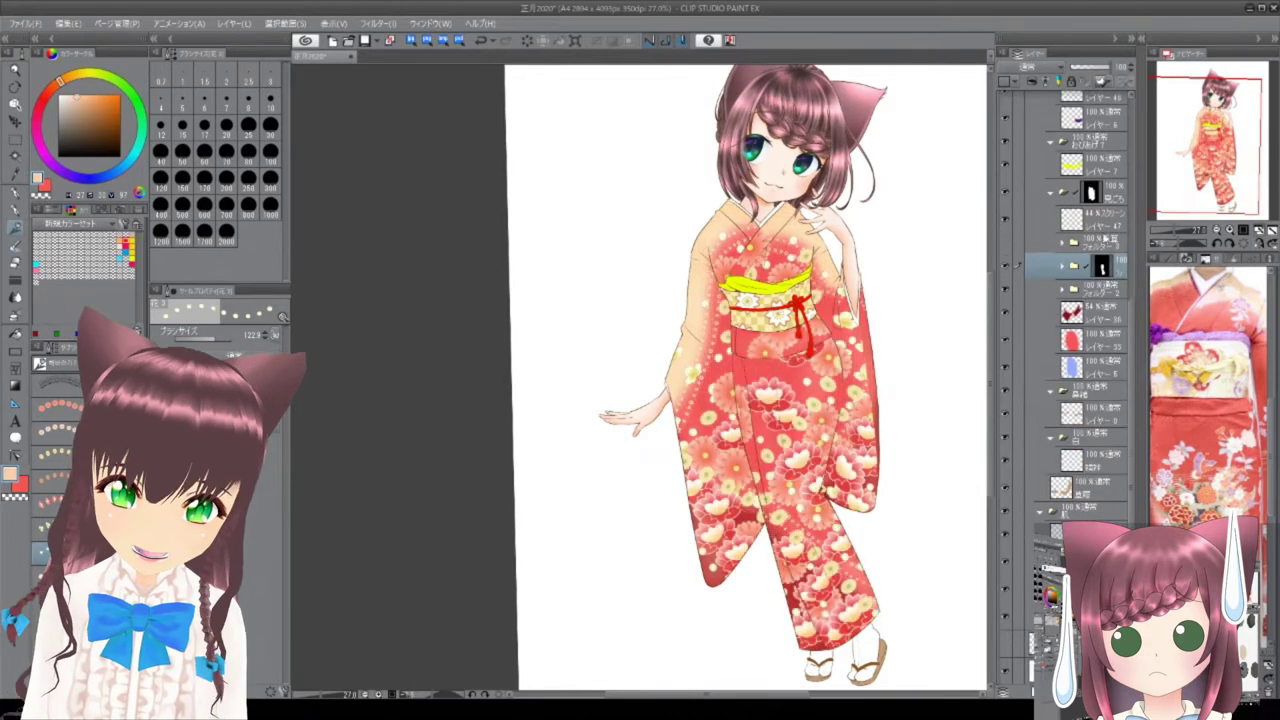
pyautogui.click(1100, 377)
pyautogui.hotkey('ctrl', 'z')
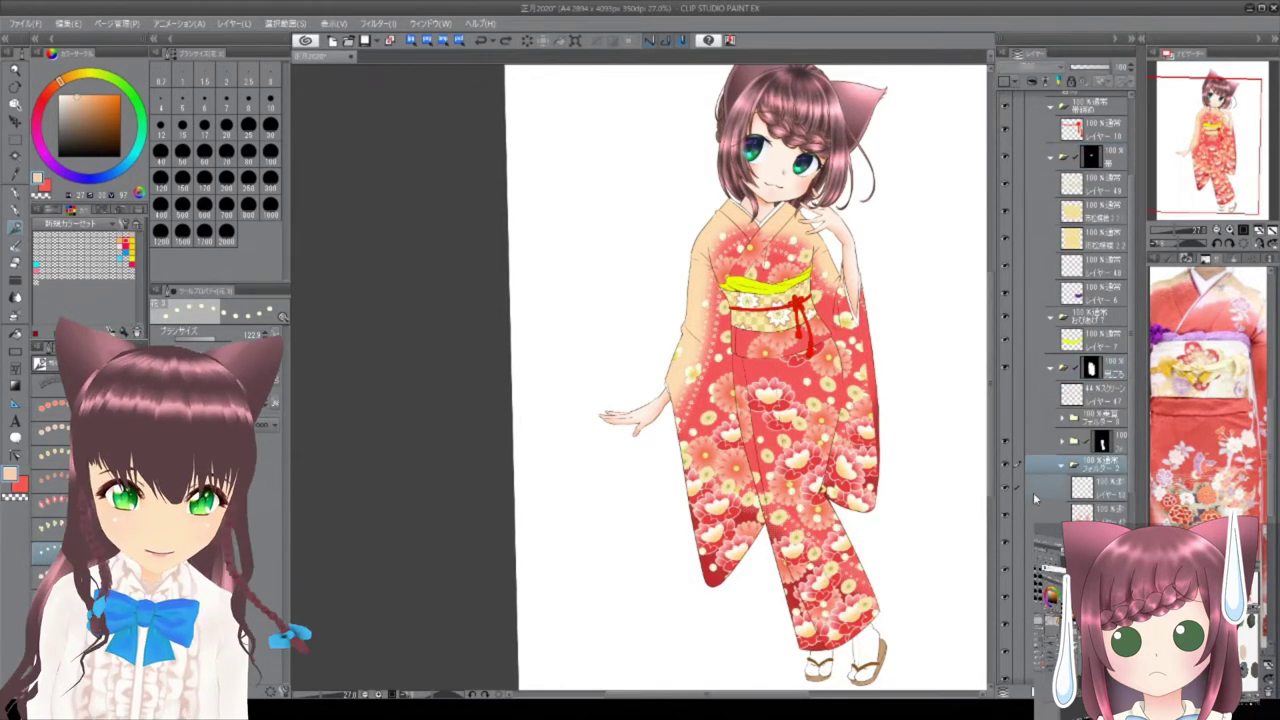
pyautogui.click(1095, 467)
pyautogui.moveTo(960, 560); pyautogui.dragTo(920, 560)
pyautogui.hotkey('ctrl', 'a')
pyautogui.press('k')
pyautogui.moveTo(770, 430); pyautogui.dragTo(866, 430)
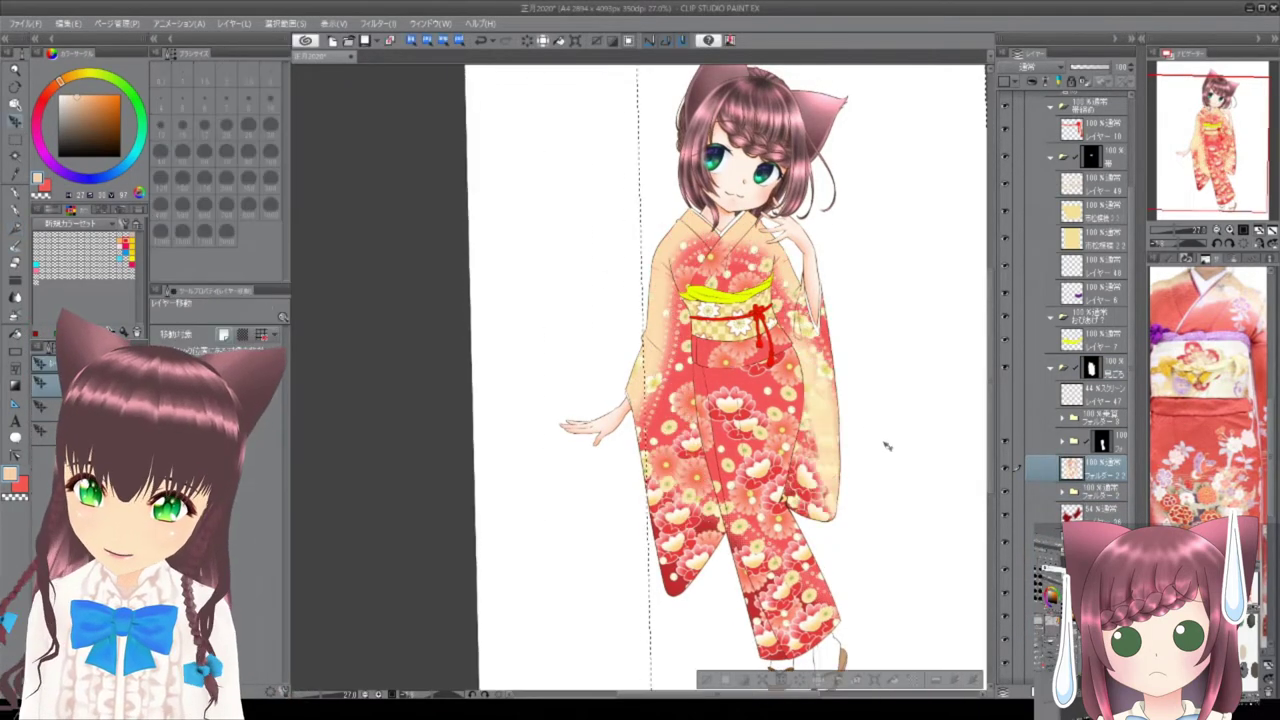
pyautogui.hotkey('ctrl', 't')
pyautogui.moveTo(886, 631); pyautogui.dragTo(858, 332)
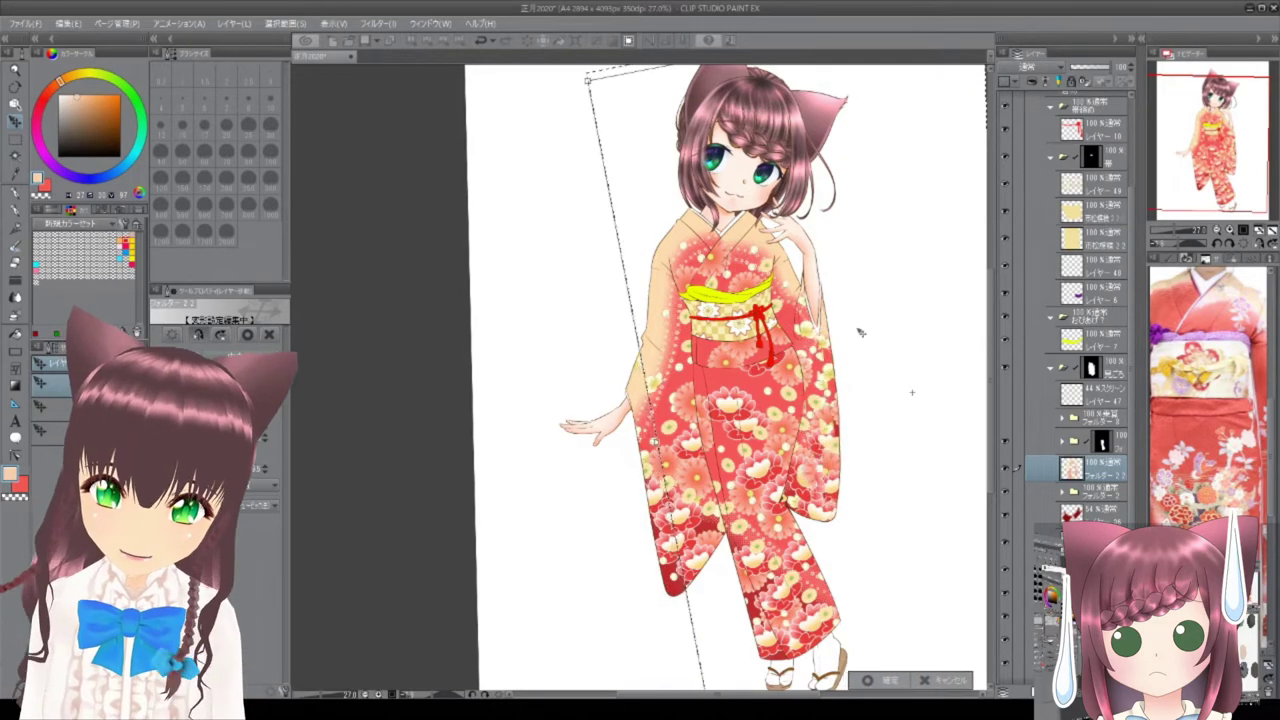
pyautogui.press('Return')
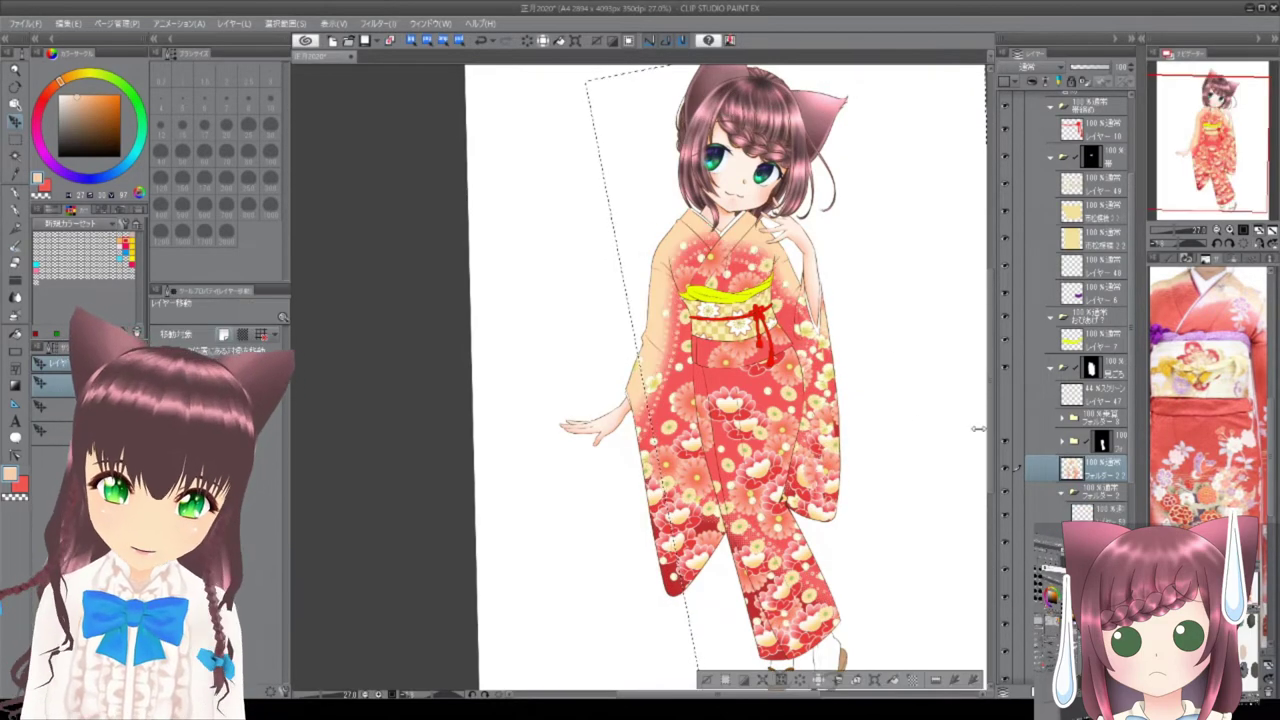
pyautogui.hotkey('ctrl', 'd')
# Move the red Screen layer above the pattern folders, directly below the Multiply shadow folder, with its opacity at 25%.
pyautogui.press('p')
pyautogui.scroll(5, 704, 276)
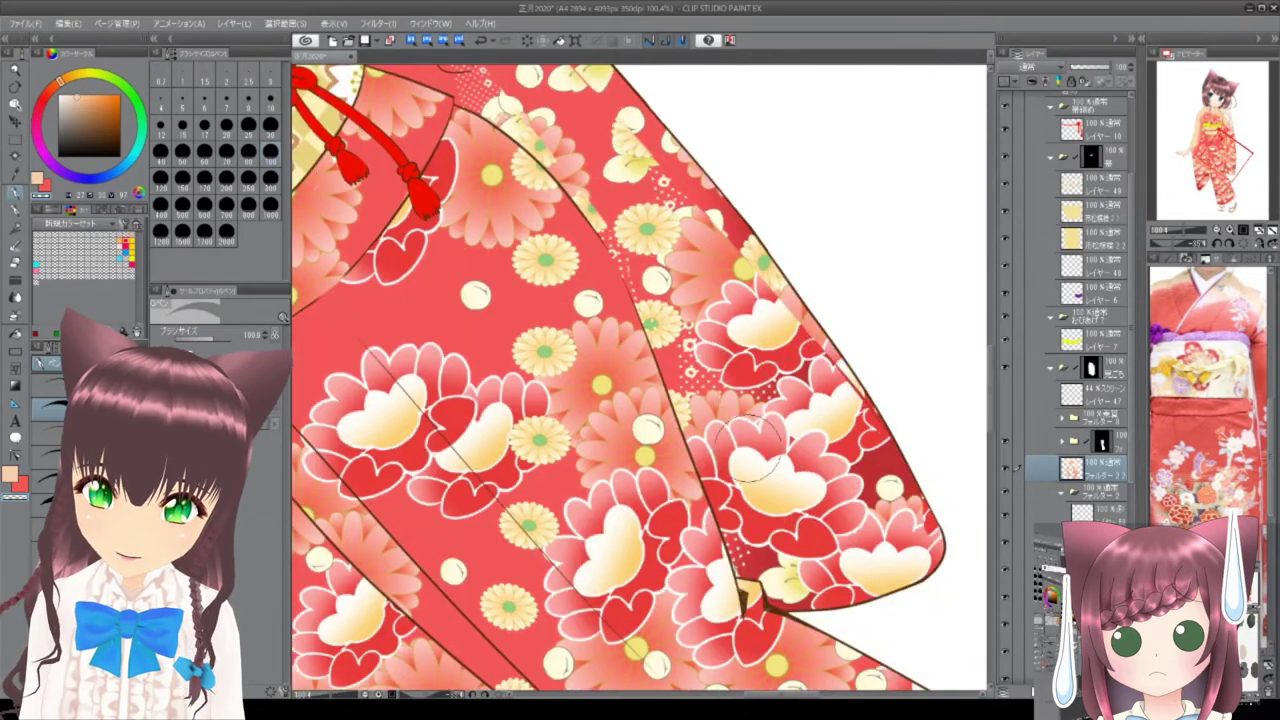
pyautogui.scroll(-5, 640, 380)
pyautogui.moveTo(1090, 366); pyautogui.dragTo(1090, 440)
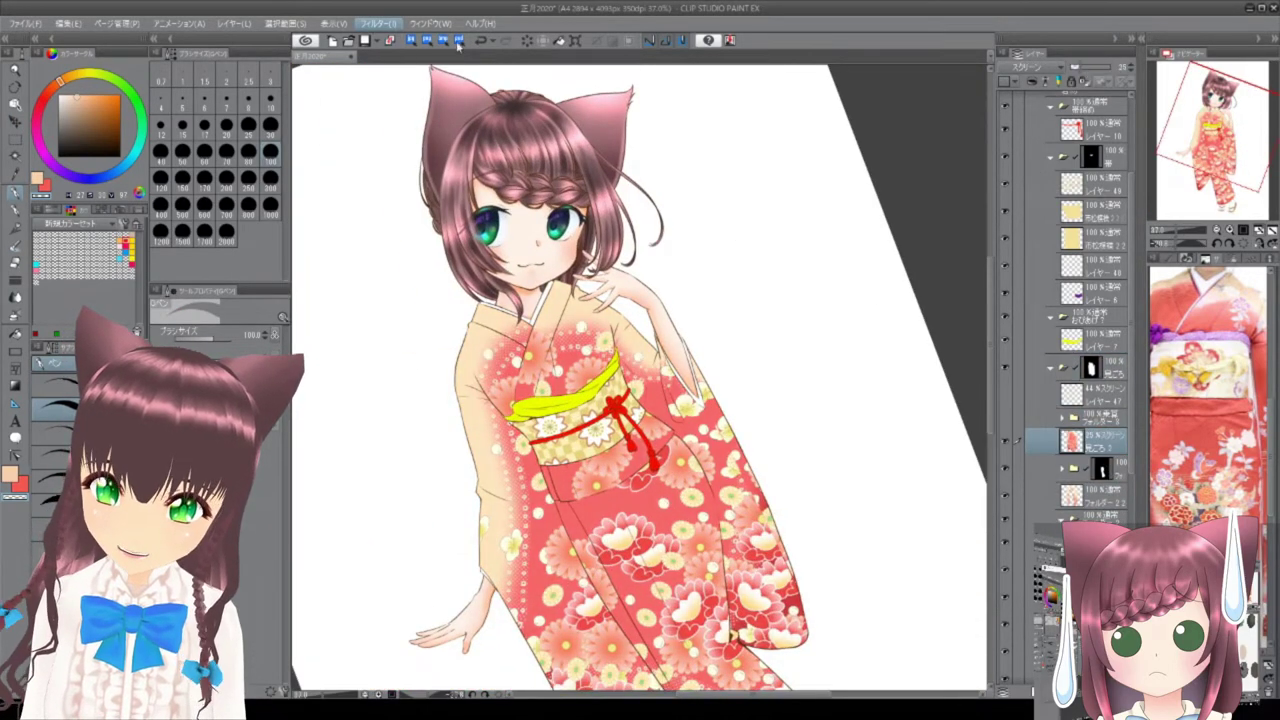
# Apply a layer colour to the kimono's Multiply shadow folder and set it to a dark reddish brown.
pyautogui.moveTo(760, 400); pyautogui.dragTo(877, 397)
pyautogui.click(1230, 268)
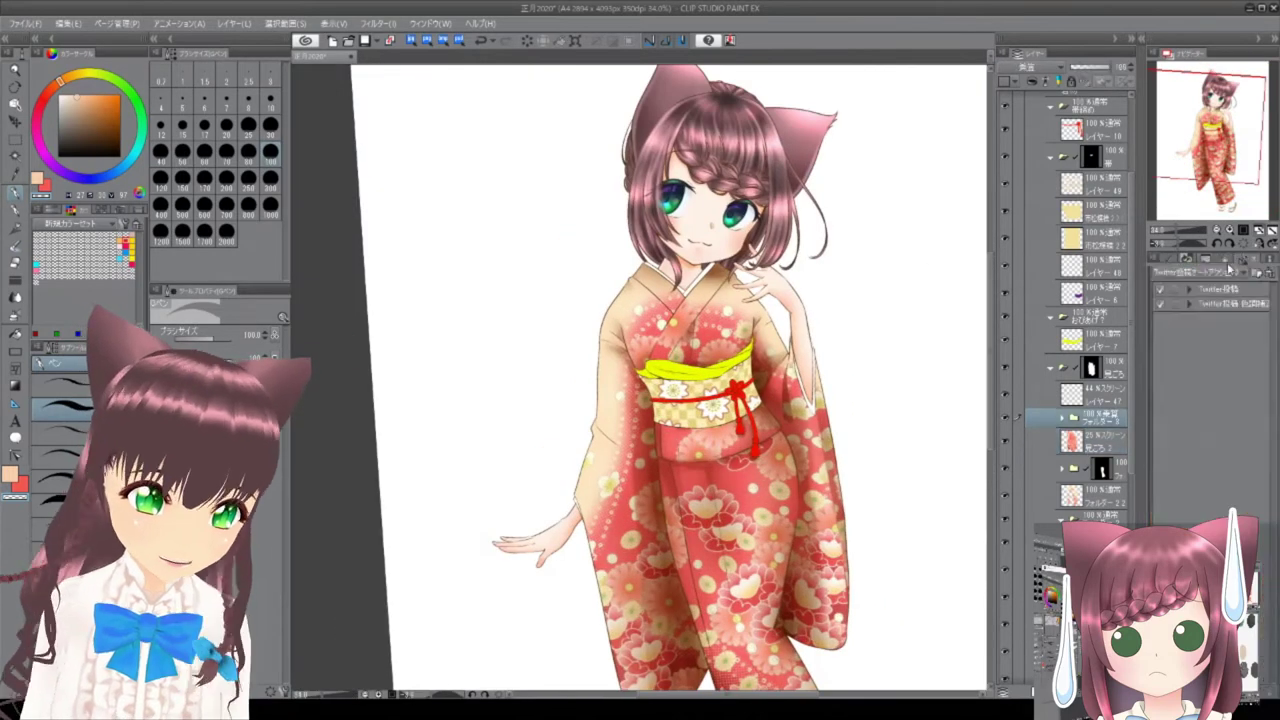
pyautogui.click(1230, 268)
pyautogui.press('g')
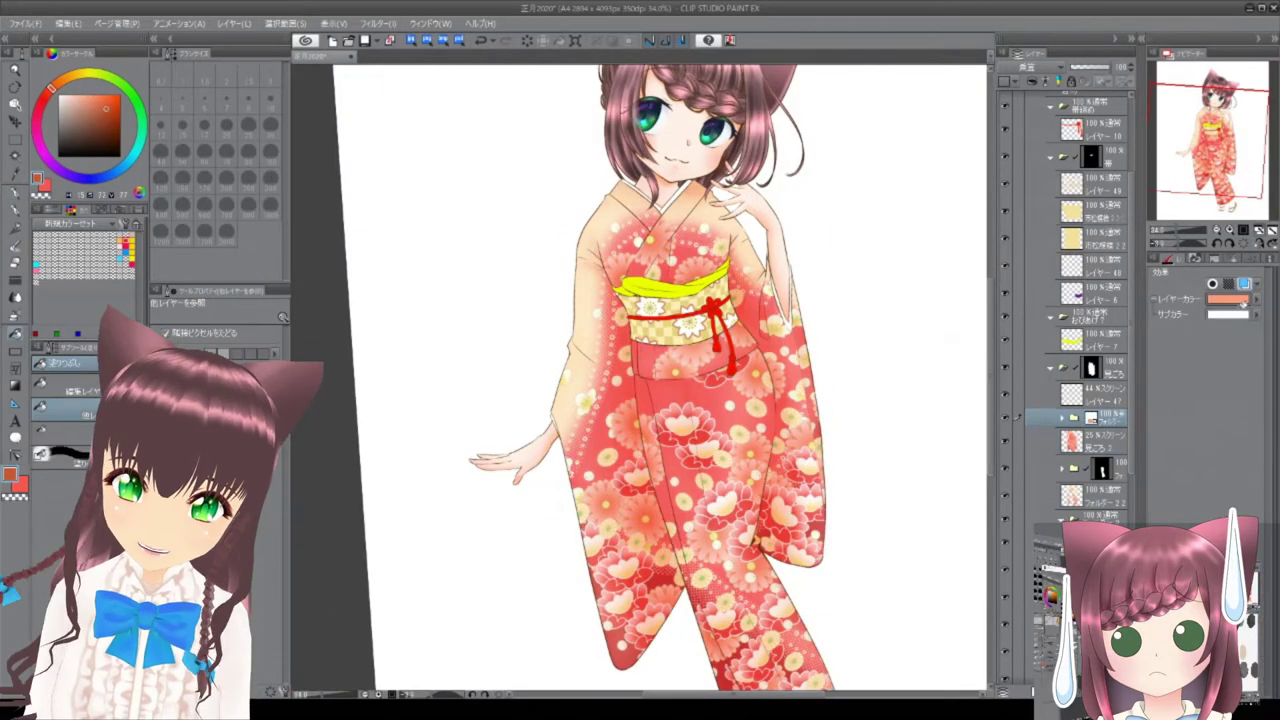
pyautogui.scroll(-3, 570, 462)
pyautogui.scroll(-1, 830, 470)
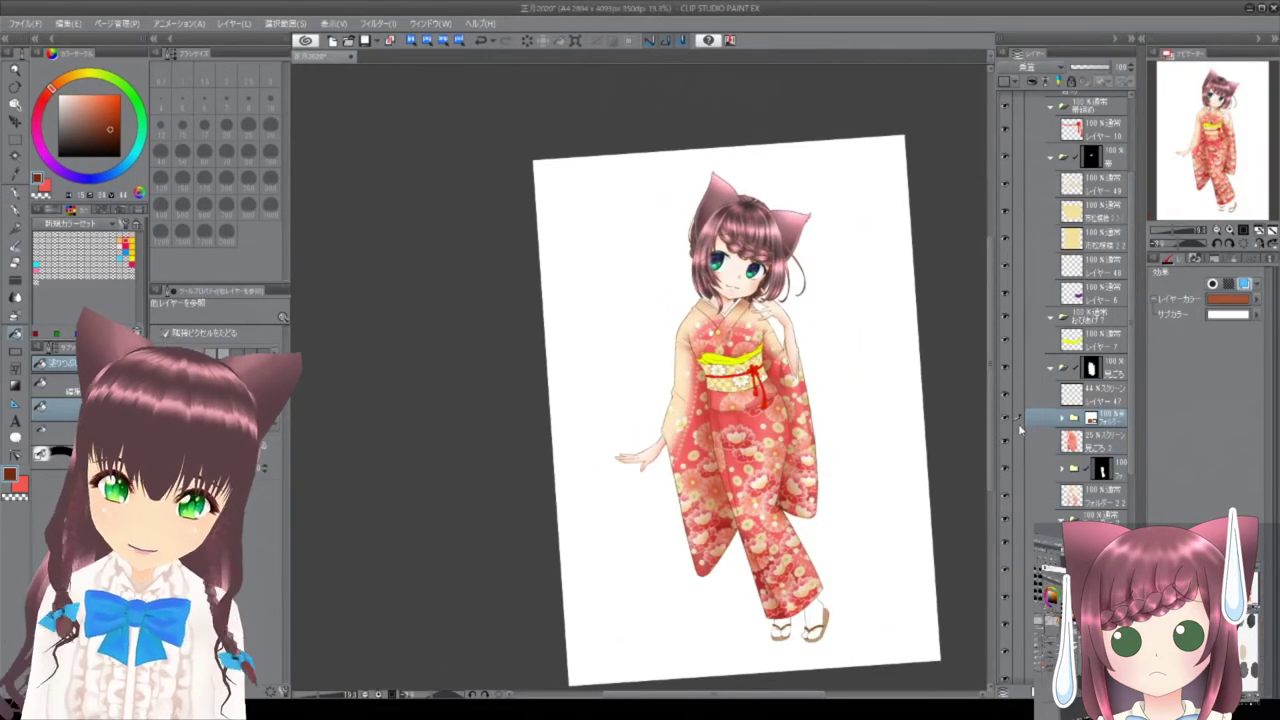
pyautogui.scroll(1, 831, 431)
pyautogui.scroll(5, 1070, 300)
pyautogui.scroll(-5, 1070, 300)
# On a new Multiply layer in the obi folder, airbrush brown shading along the obi and around its cord.
pyautogui.click(1090, 470)
pyautogui.press('b')
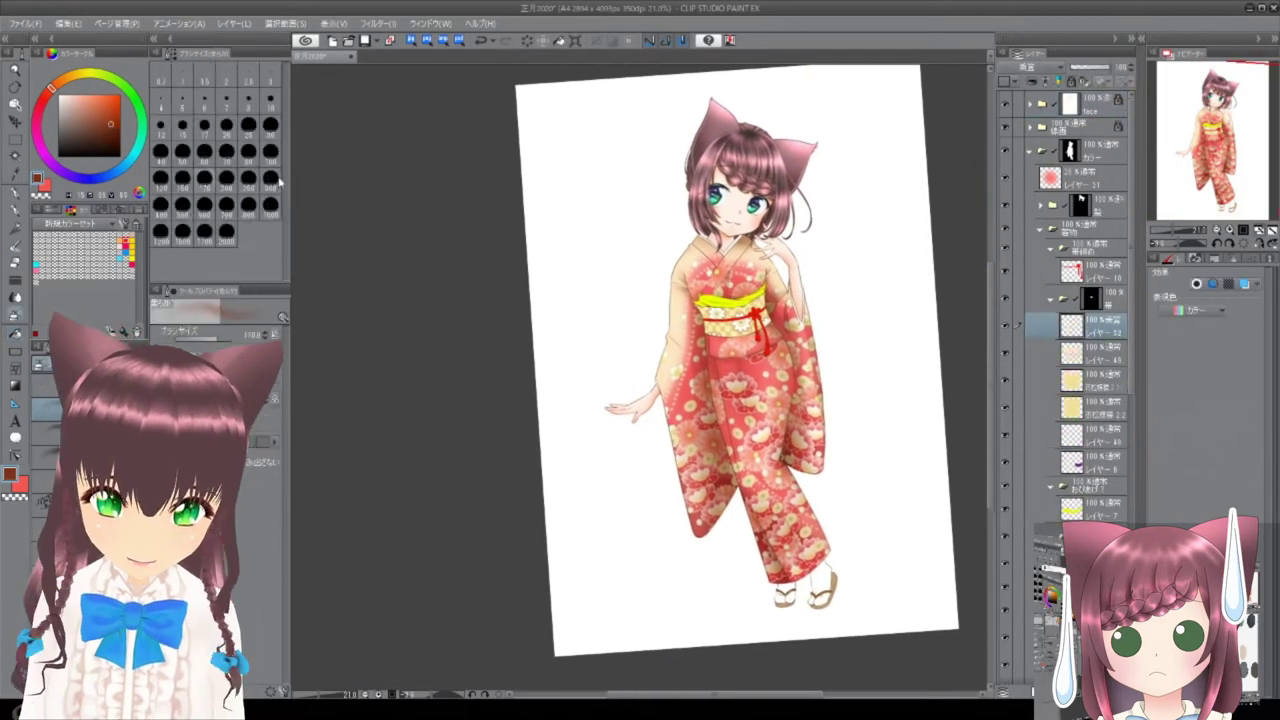
pyautogui.scroll(10, 782, 316)
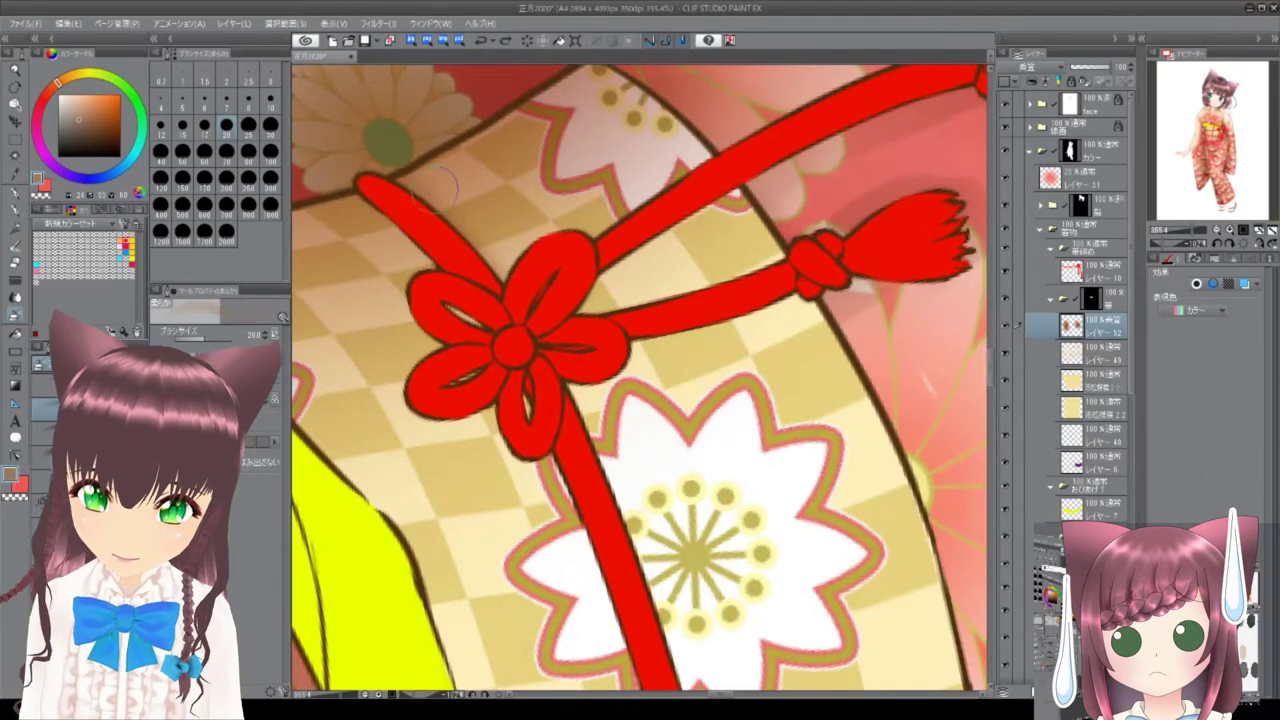
pyautogui.scroll(-9, 640, 380)
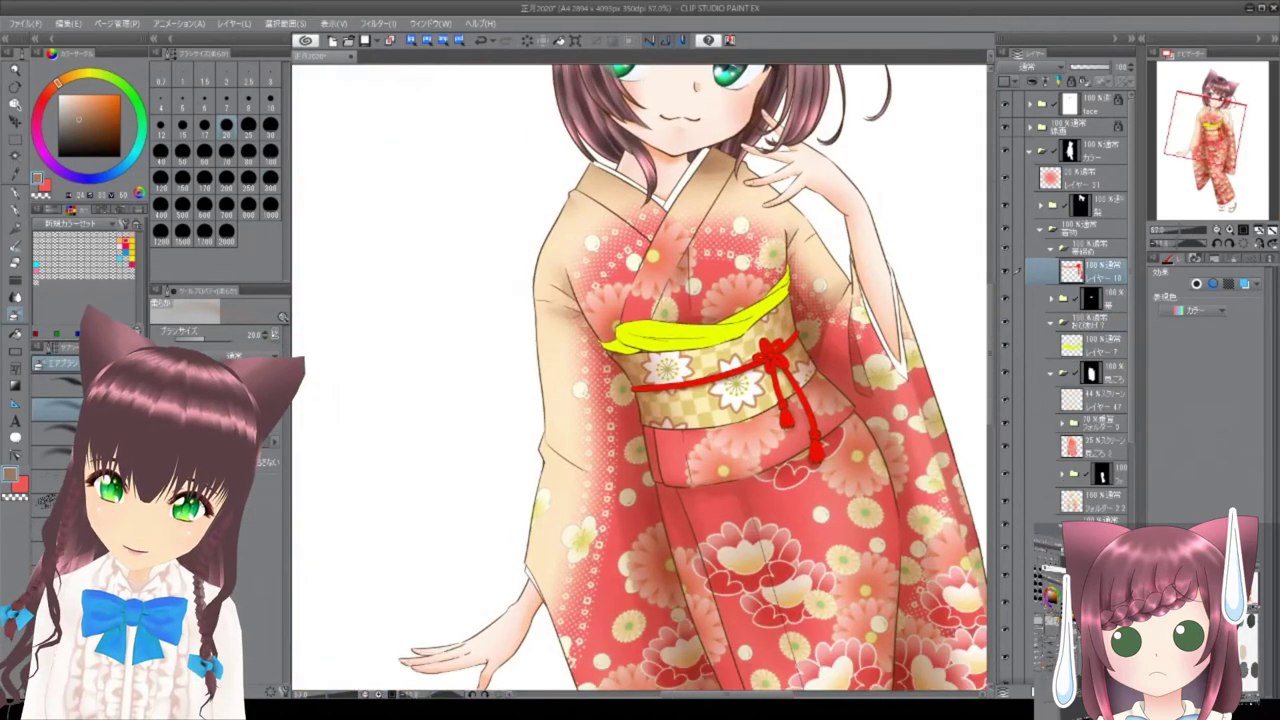
# Recolour the obi cord purple on a new layer and texture it with a purple decoration brush.
pyautogui.hotkey('ctrl', 'shift', 'n')
pyautogui.click(52, 160)
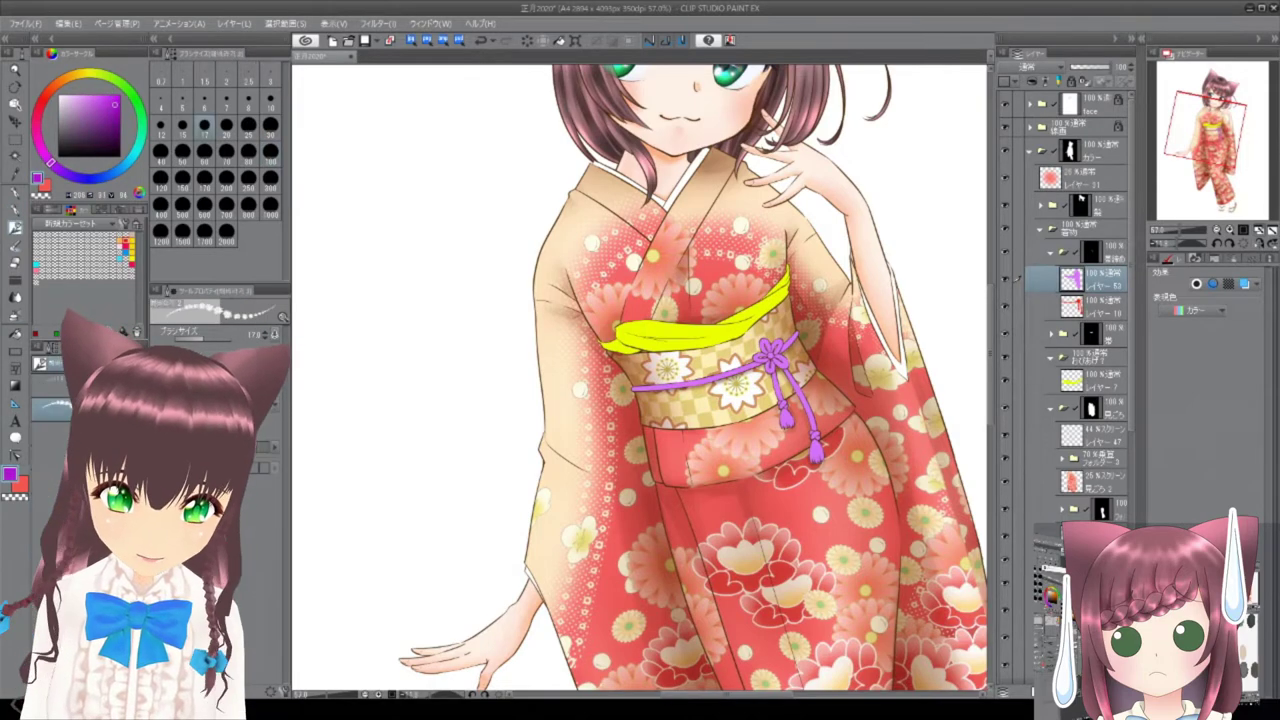
pyautogui.press('b')
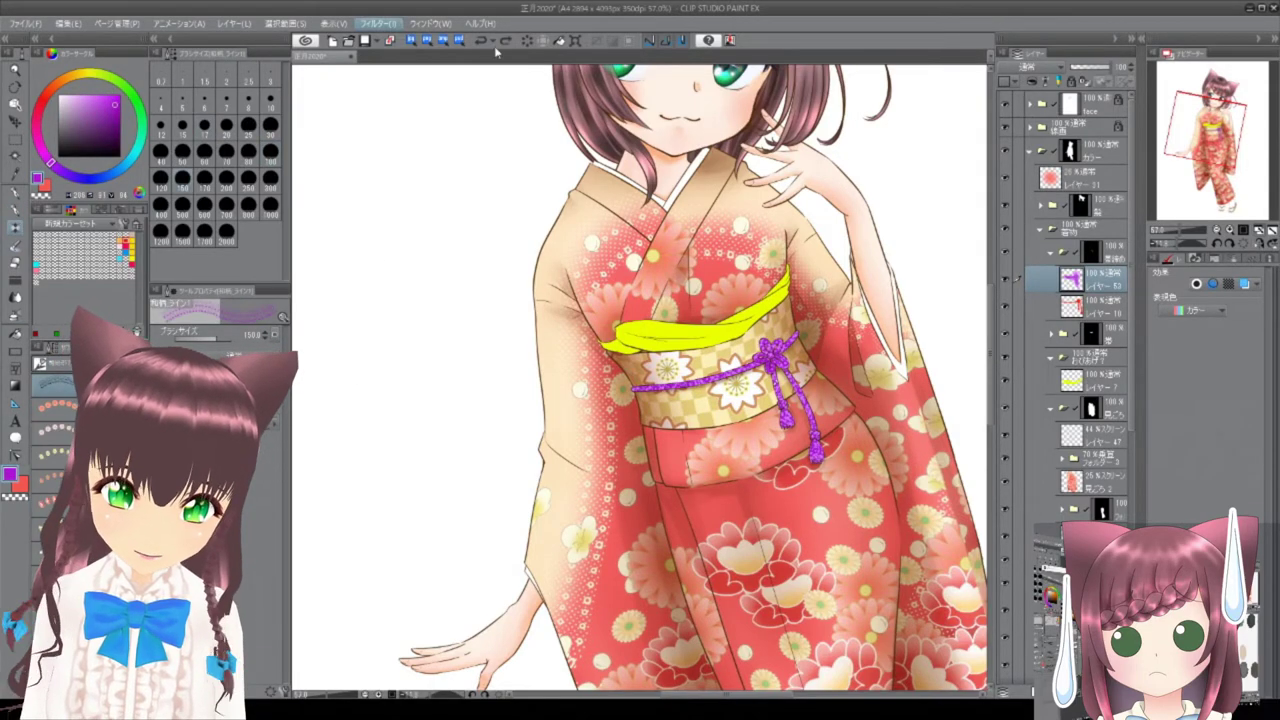
# Place a colour-pattern material from the material library on the layers of the obi cord.
pyautogui.scroll(5, 789, 427)
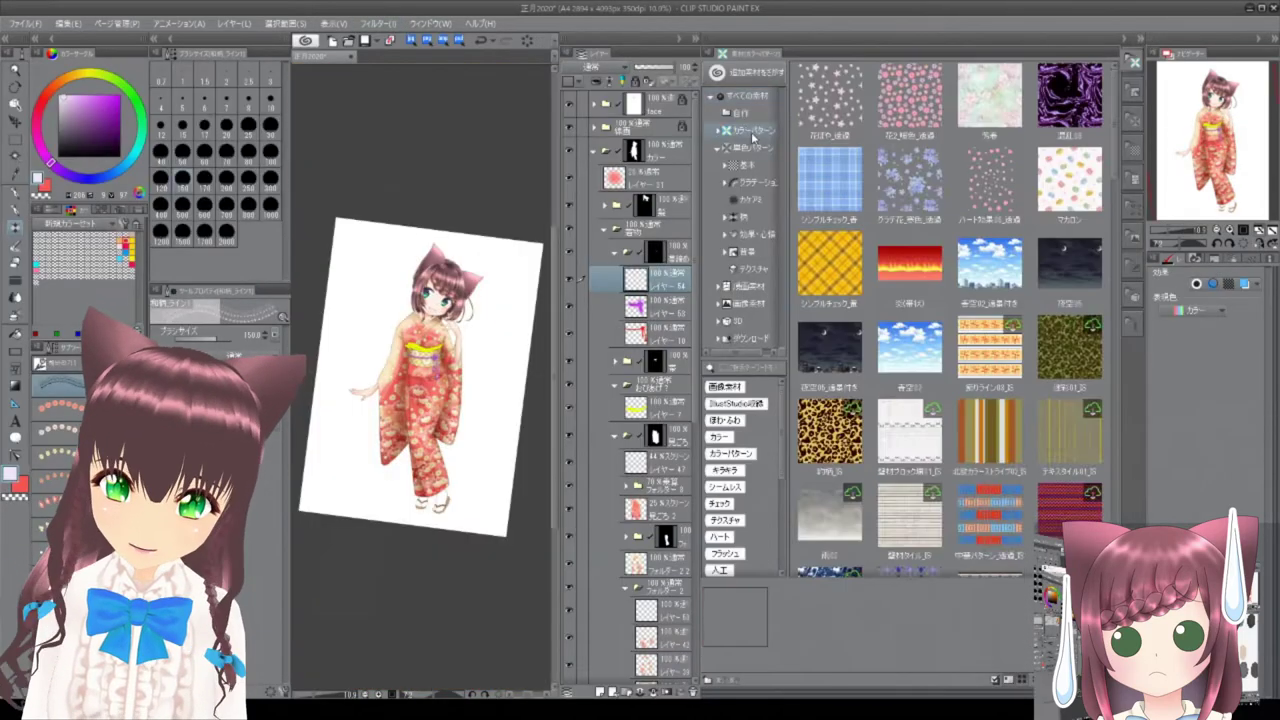
pyautogui.click(740, 113)
pyautogui.click(748, 131)
pyautogui.scroll(-10, 950, 320)
pyautogui.moveTo(1068, 490); pyautogui.dragTo(660, 272)
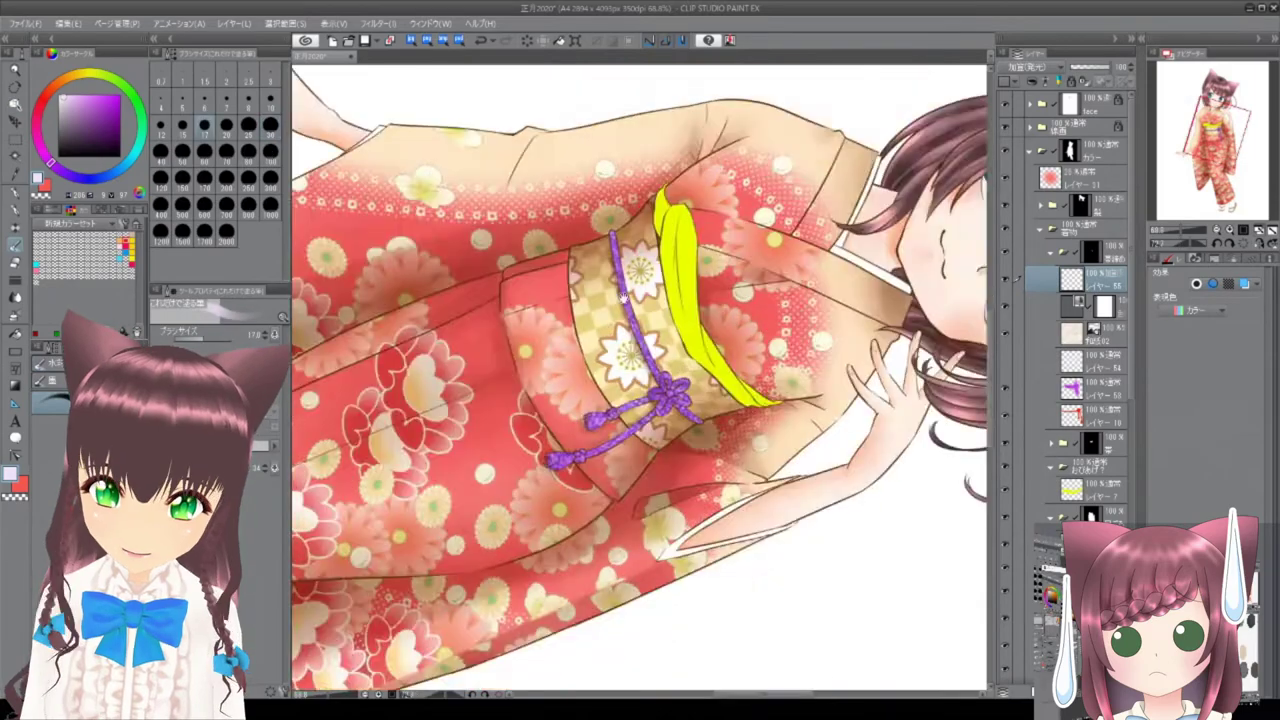
# Paint the purple cord's highlights on an Add (Glow) layer and its shadows on a new Multiply layer.
pyautogui.scroll(5, 623, 298)
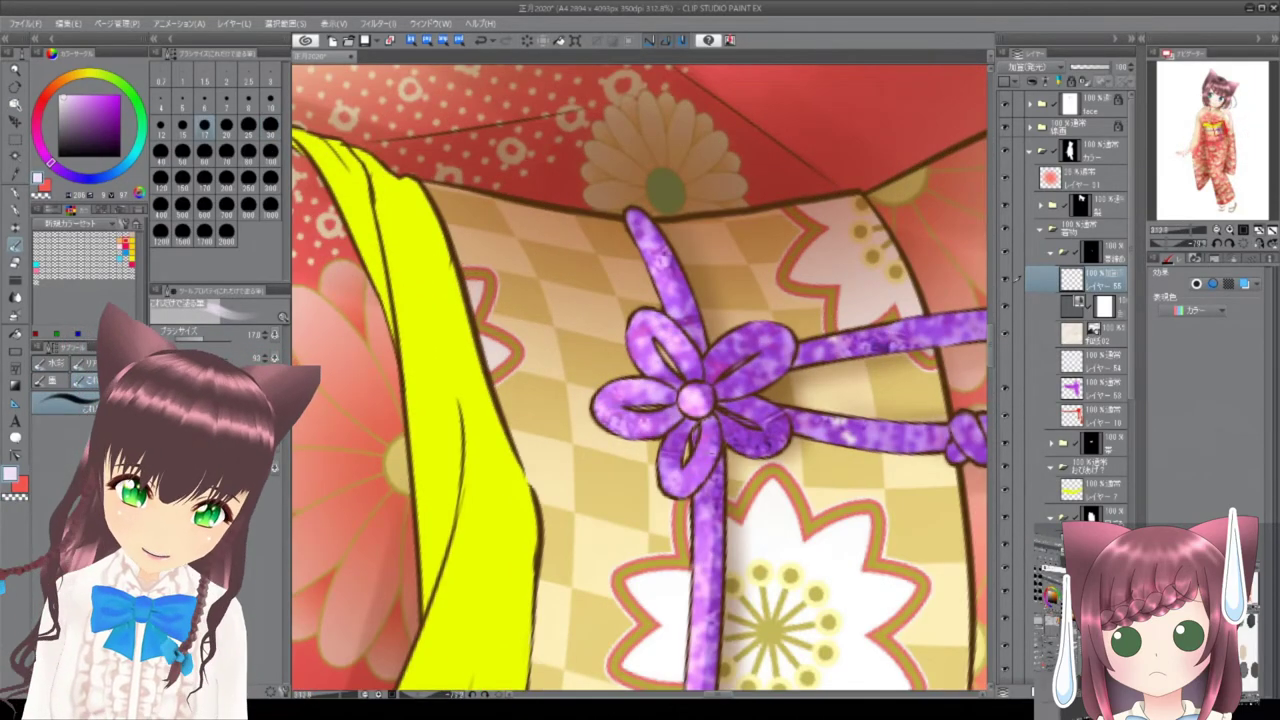
pyautogui.scroll(-2, 640, 380)
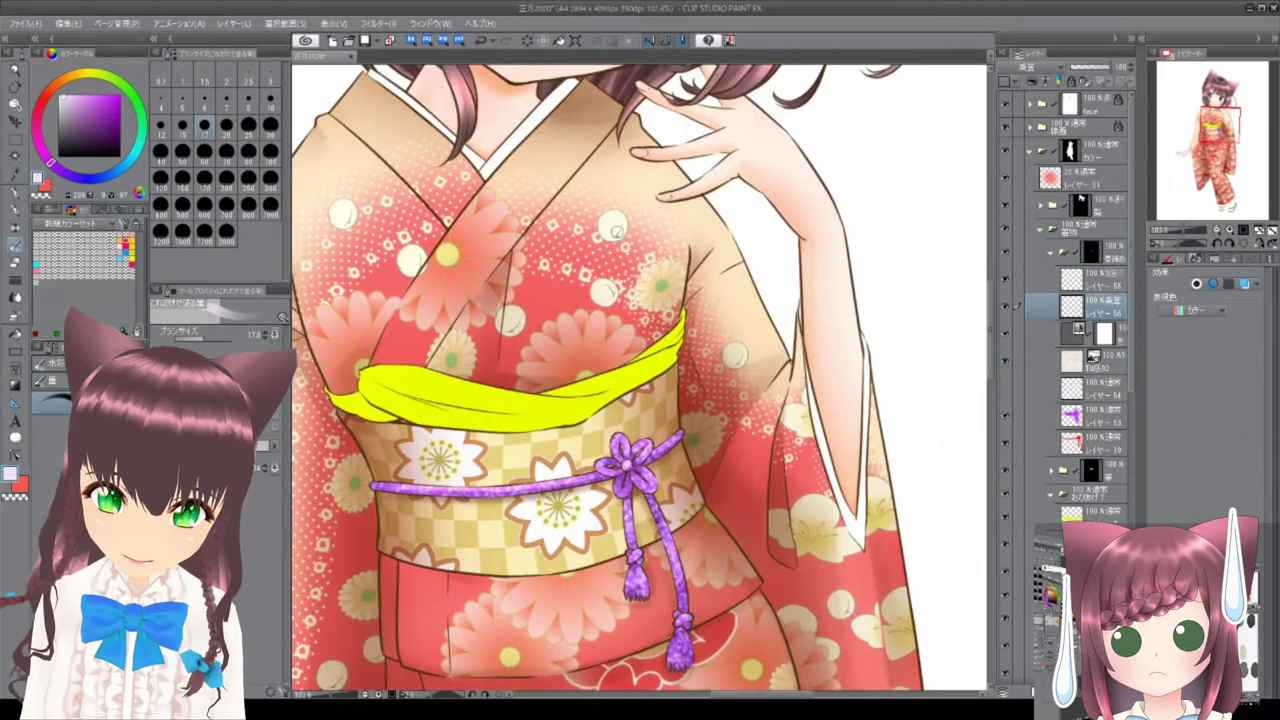
pyautogui.scroll(5, 626, 455)
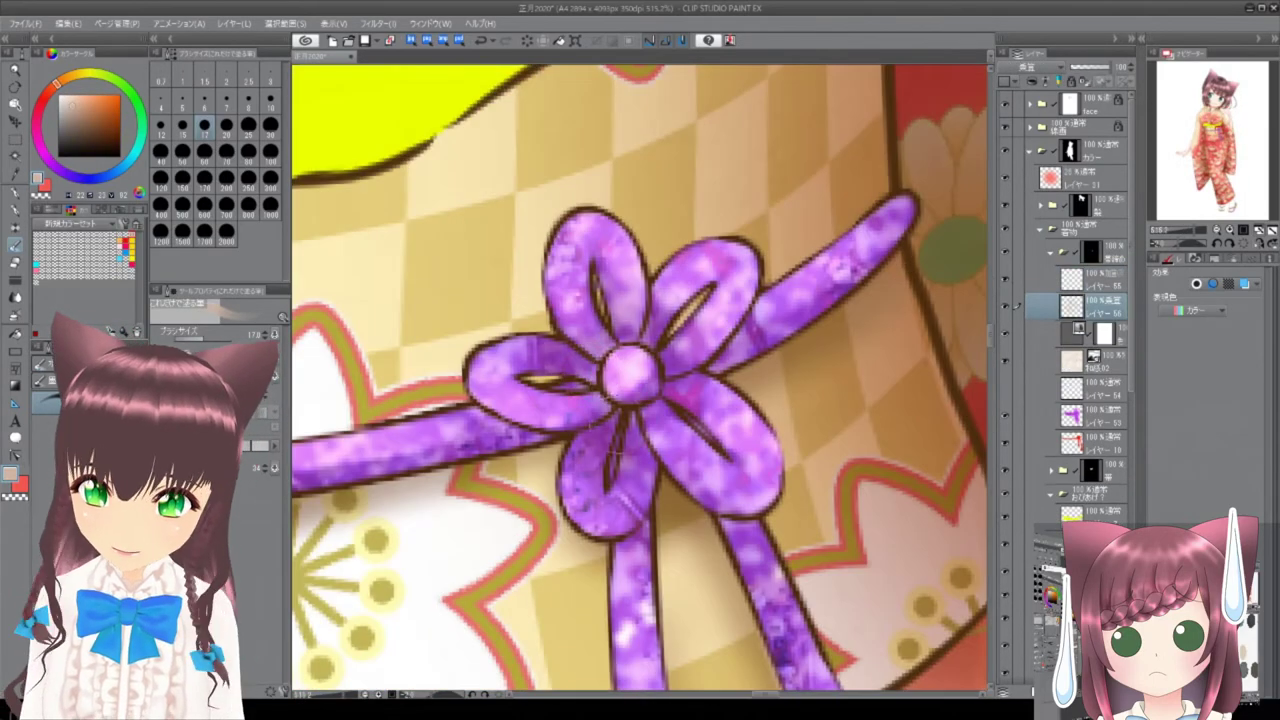
pyautogui.scroll(-6, 617, 443)
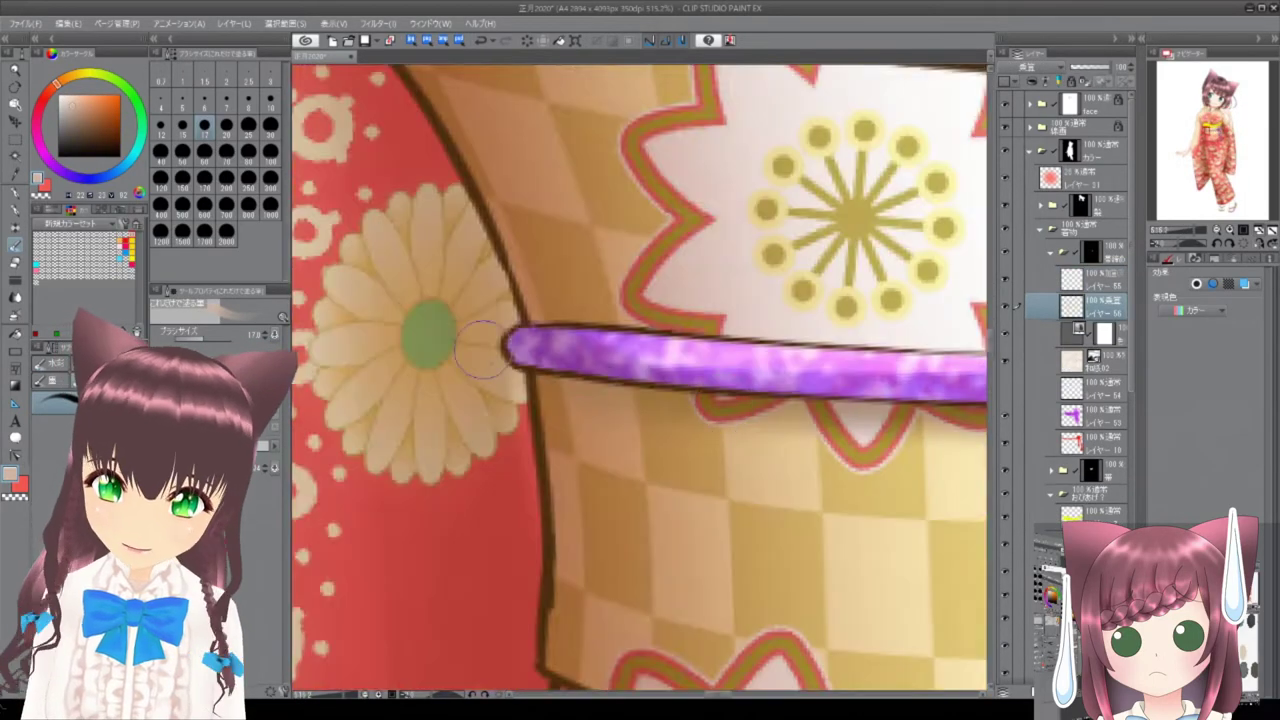
# Change the obi cord's colour from purple to gold, and add a new layer above the yellow obi scarf.
pyautogui.scroll(-10, 722, 410)
pyautogui.press('Tab')
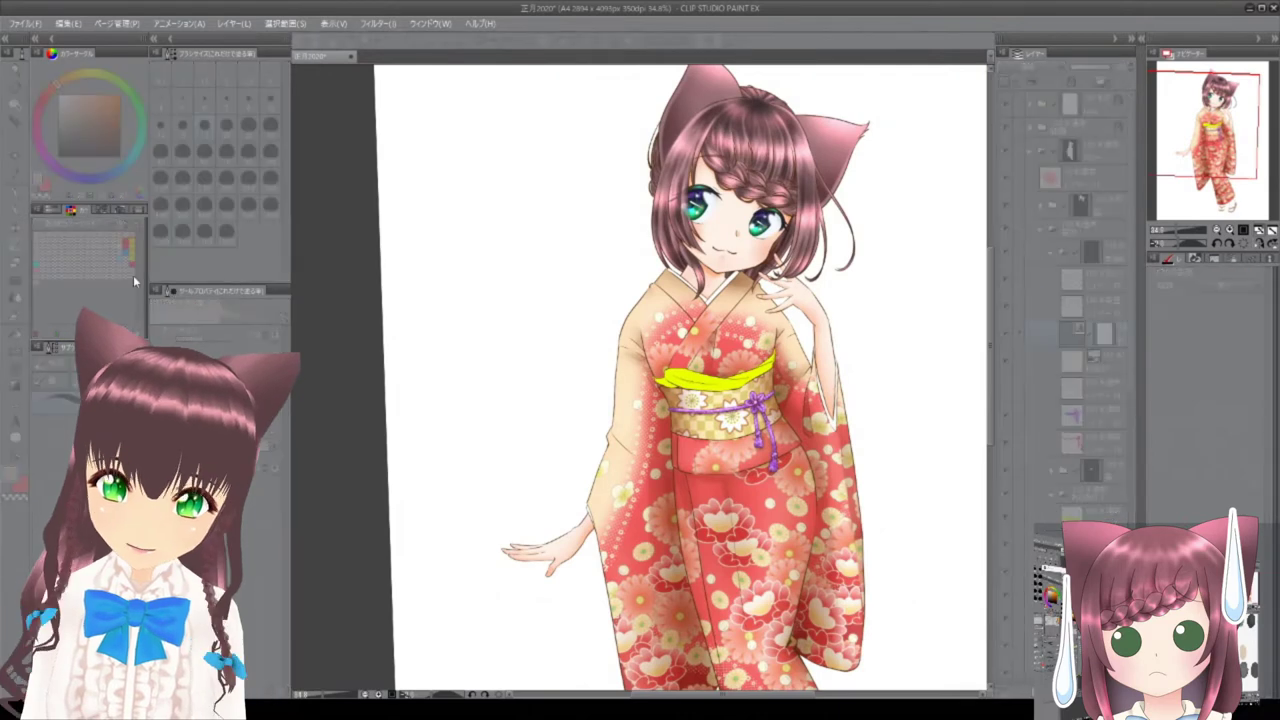
pyautogui.press('Tab')
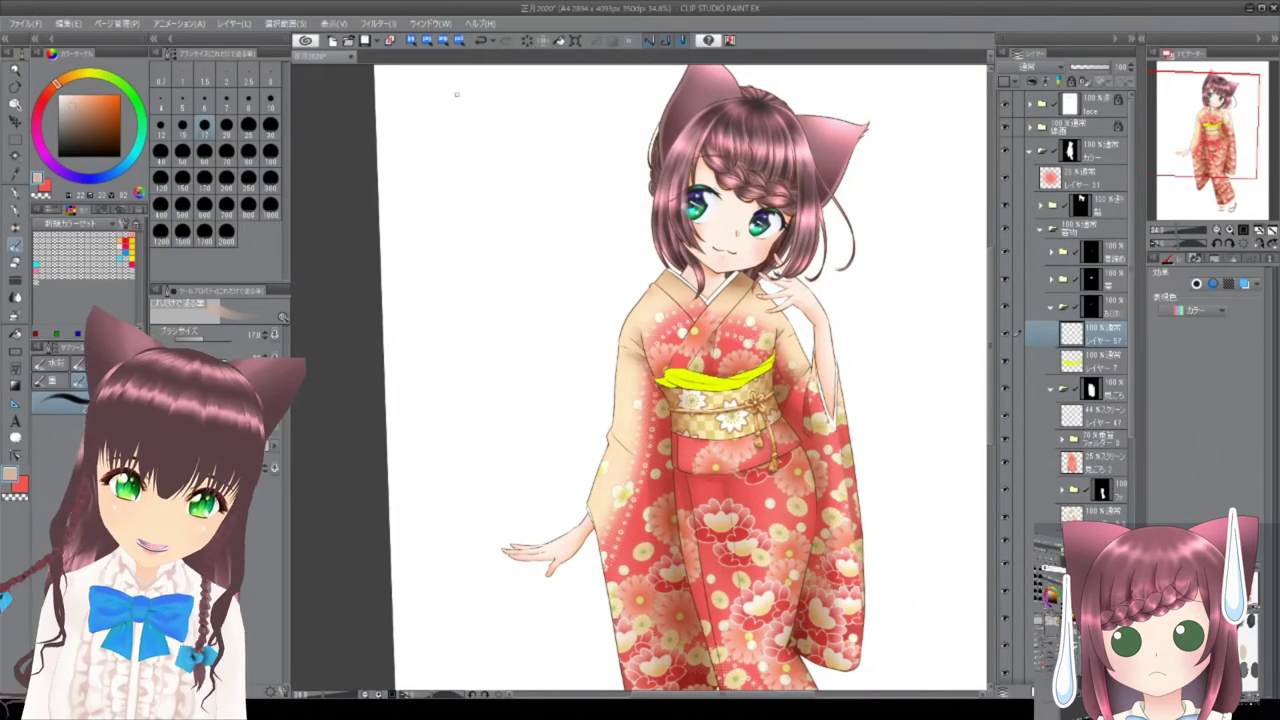
# Fill the obi scarf with purple on the new layer and place a texture material over it.
pyautogui.press('g')
pyautogui.scroll(5, 715, 380)
pyautogui.click(740, 430)
pyautogui.scroll(-1, 760, 450)
pyautogui.press('b')
pyautogui.hotkey('ctrl', 'v')
pyautogui.hotkey('ctrl', '0')
pyautogui.scroll(5, 631, 317)
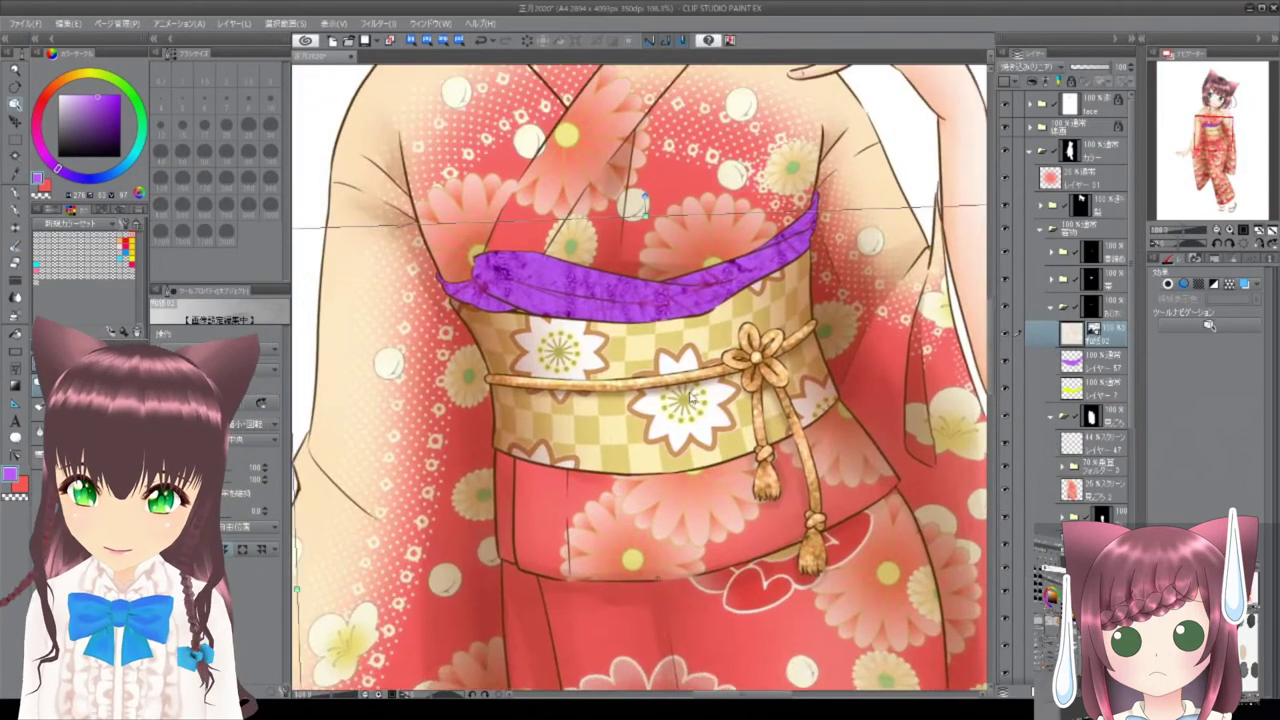
# Paint the purple scarf's fold shadows in brown on a new Multiply layer, and deepen them on a second Multiply layer.
pyautogui.click(10, 212)
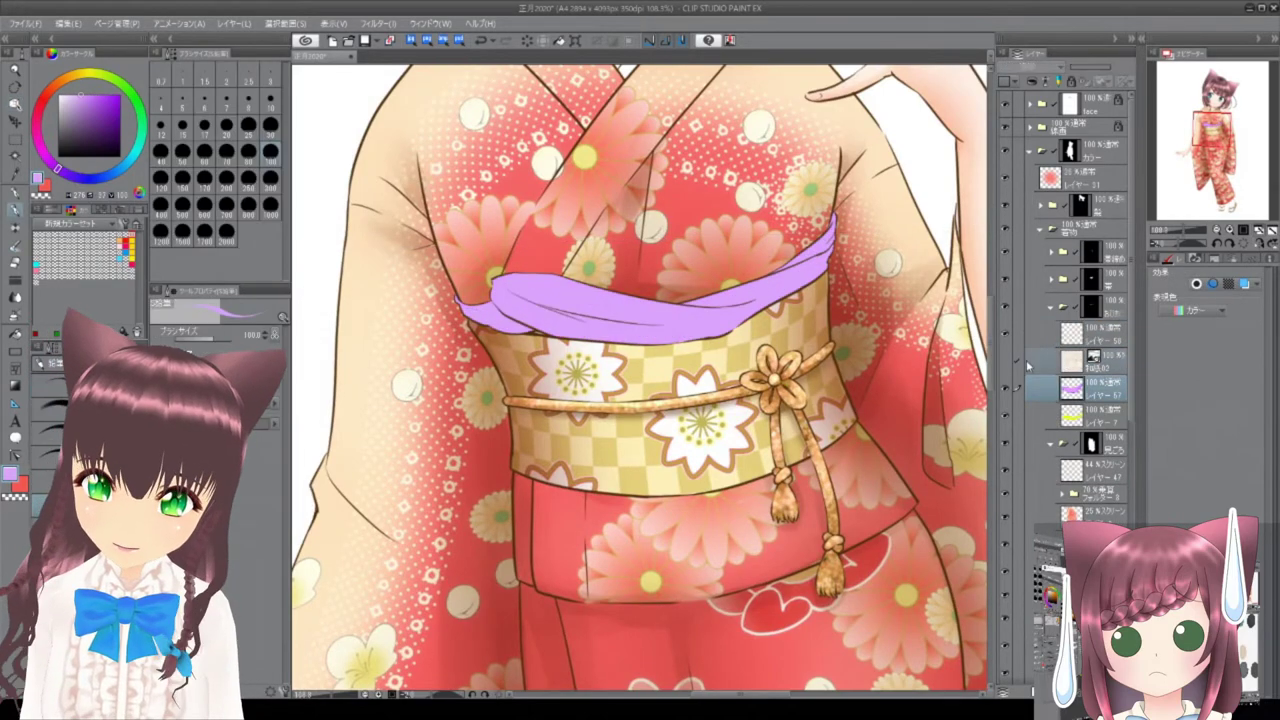
pyautogui.hotkey('ctrl', '0')
pyautogui.scroll(1, 638, 289)
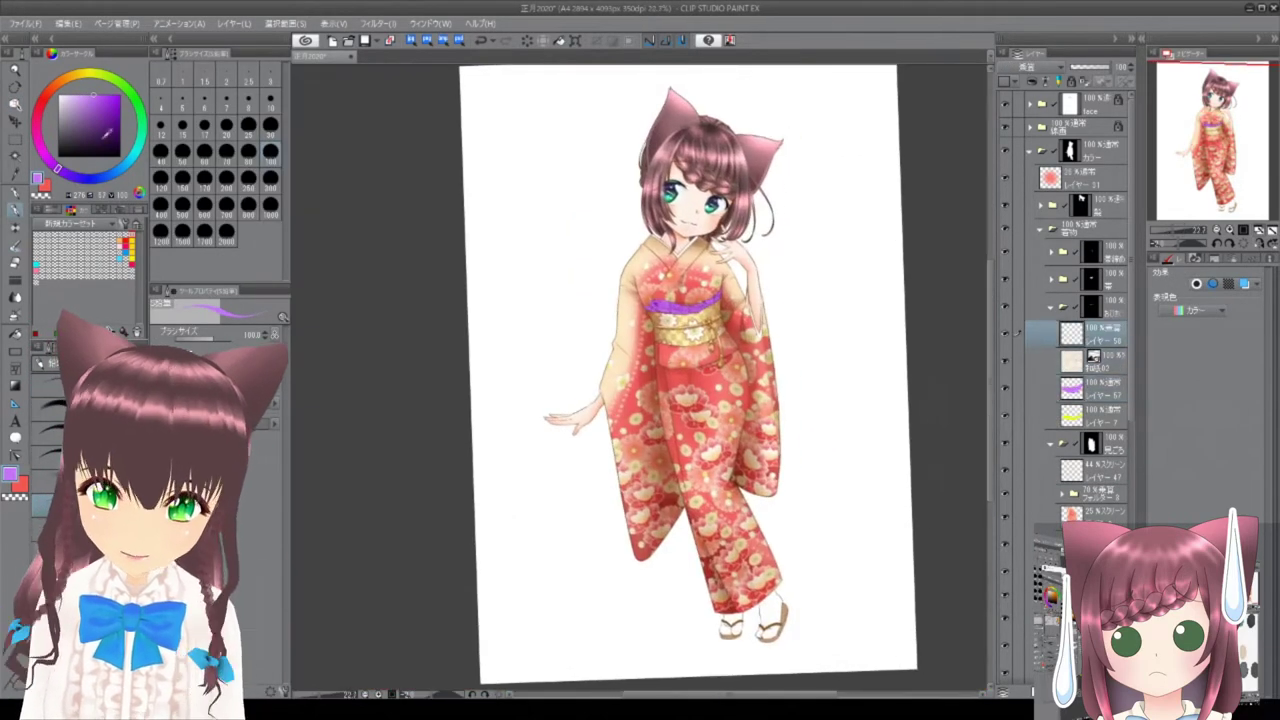
pyautogui.scroll(10, 660, 300)
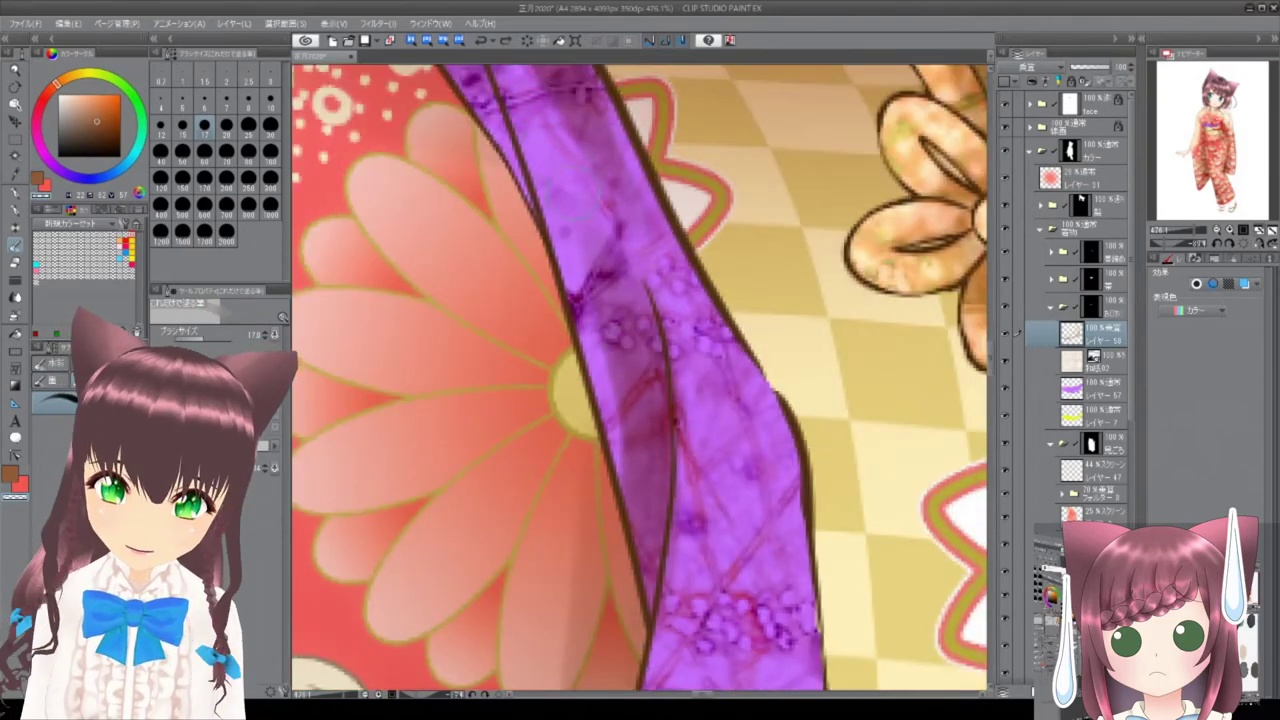
pyautogui.moveTo(640, 600); pyautogui.dragTo(660, 110)
pyautogui.moveTo(700, 620); pyautogui.dragTo(734, 314)
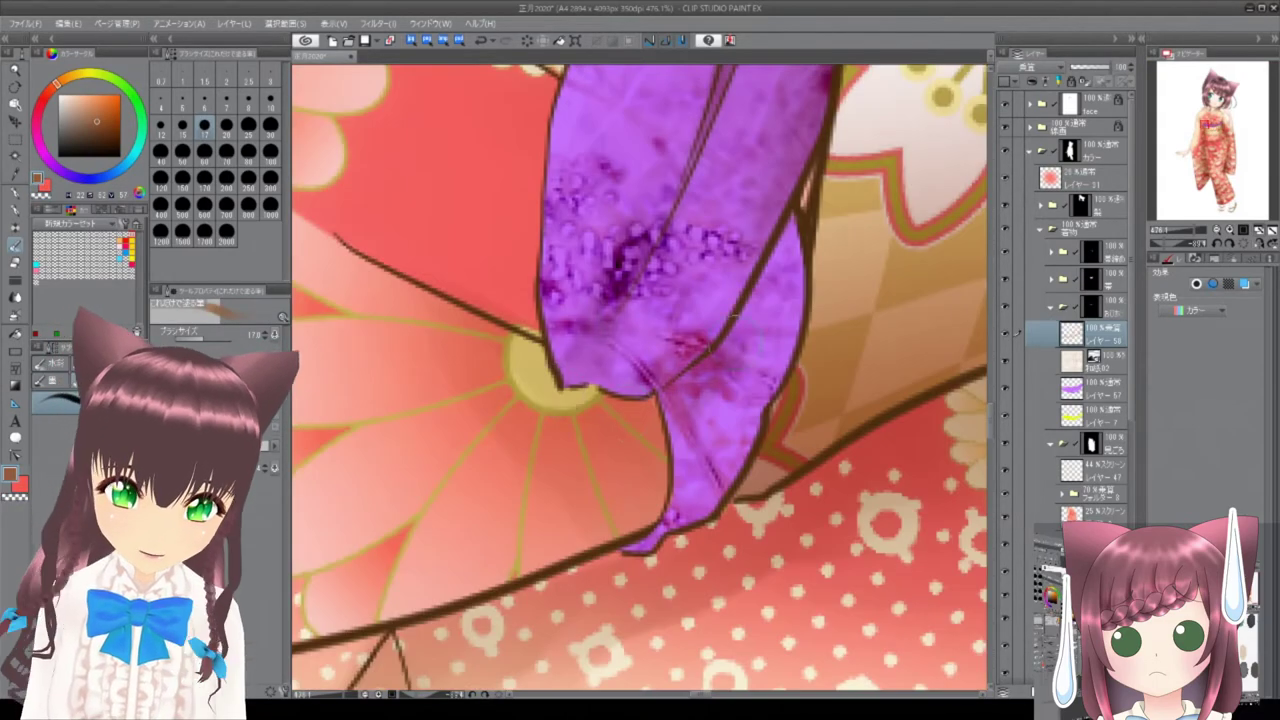
pyautogui.hotkey('ctrl', 'v')
pyautogui.scroll(-2, 705, 280)
pyautogui.moveTo(744, 206); pyautogui.dragTo(665, 510)
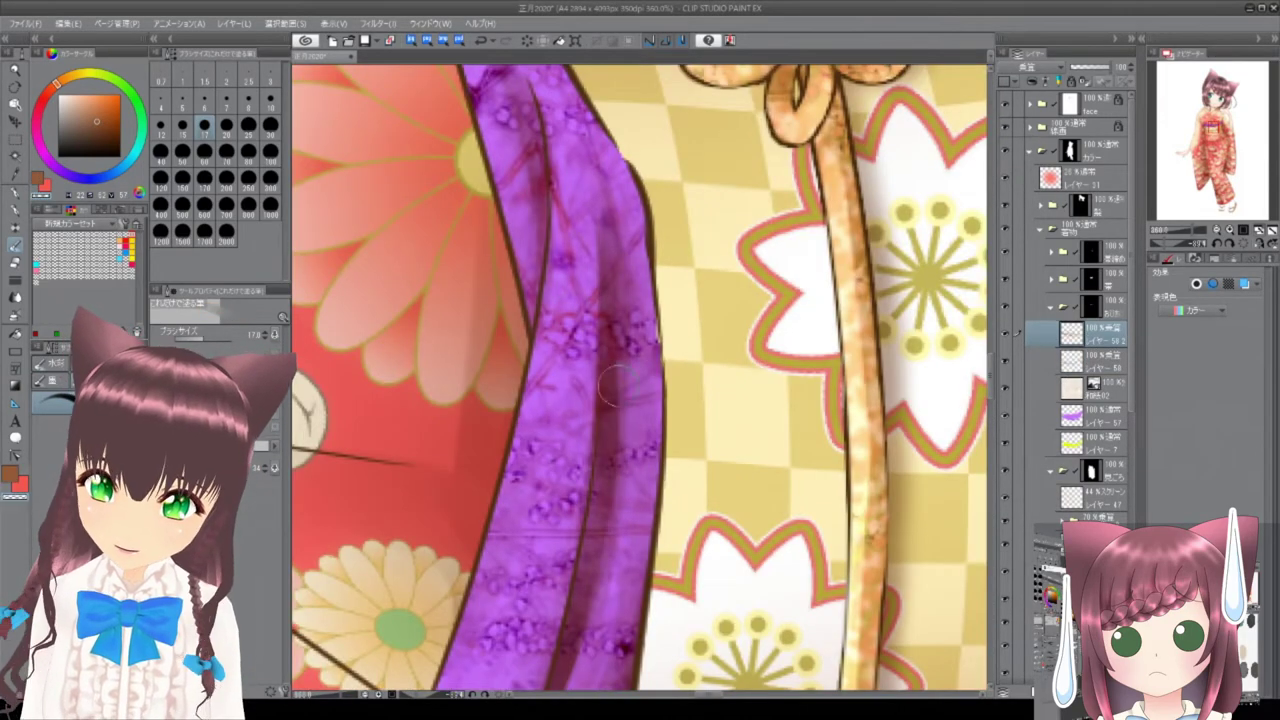
# Paint pale highlights along the purple scarf's folds on a new Add (Glow) layer.
pyautogui.scroll(-4, 613, 386)
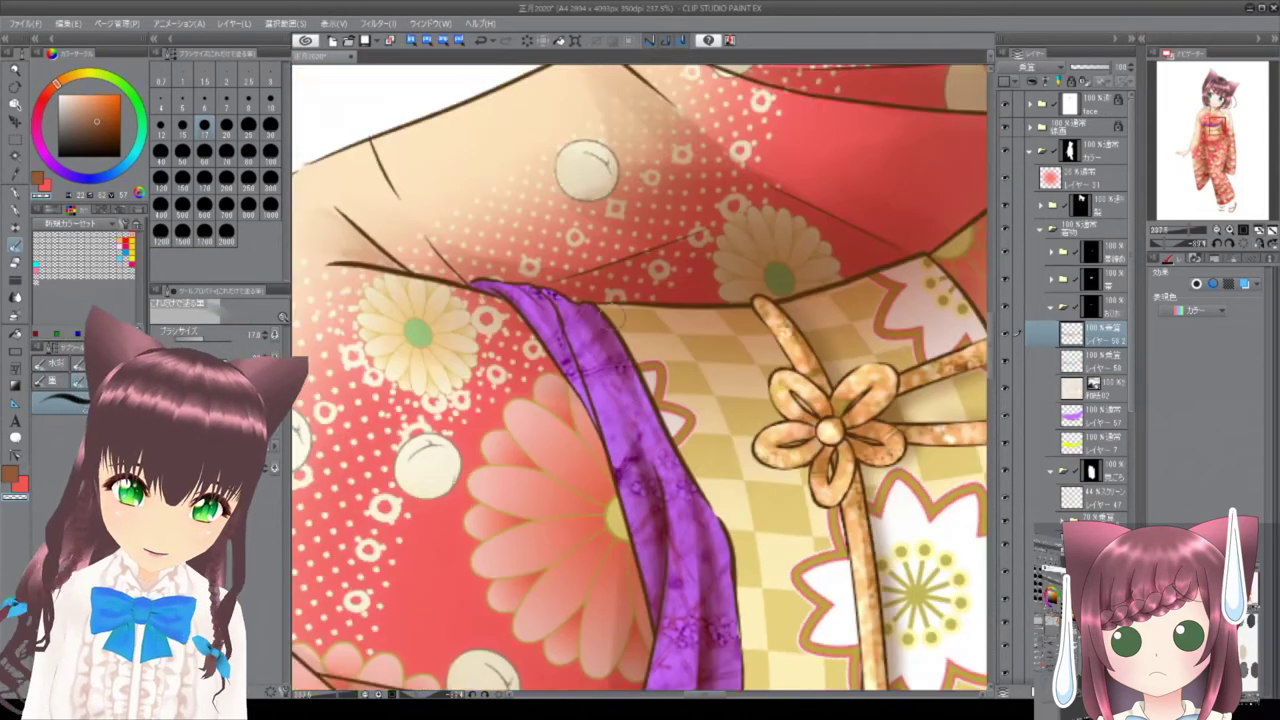
pyautogui.scroll(-3, 640, 380)
pyautogui.scroll(5, 665, 545)
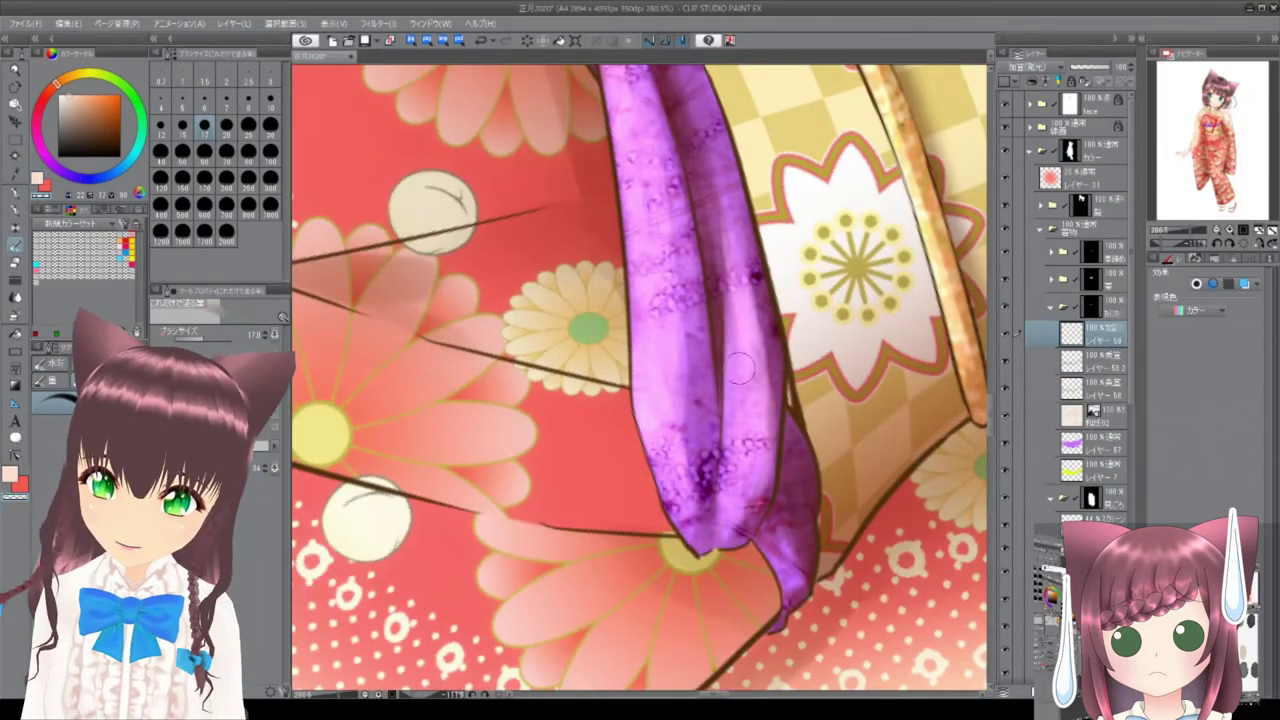
pyautogui.moveTo(740, 368); pyautogui.dragTo(684, 484)
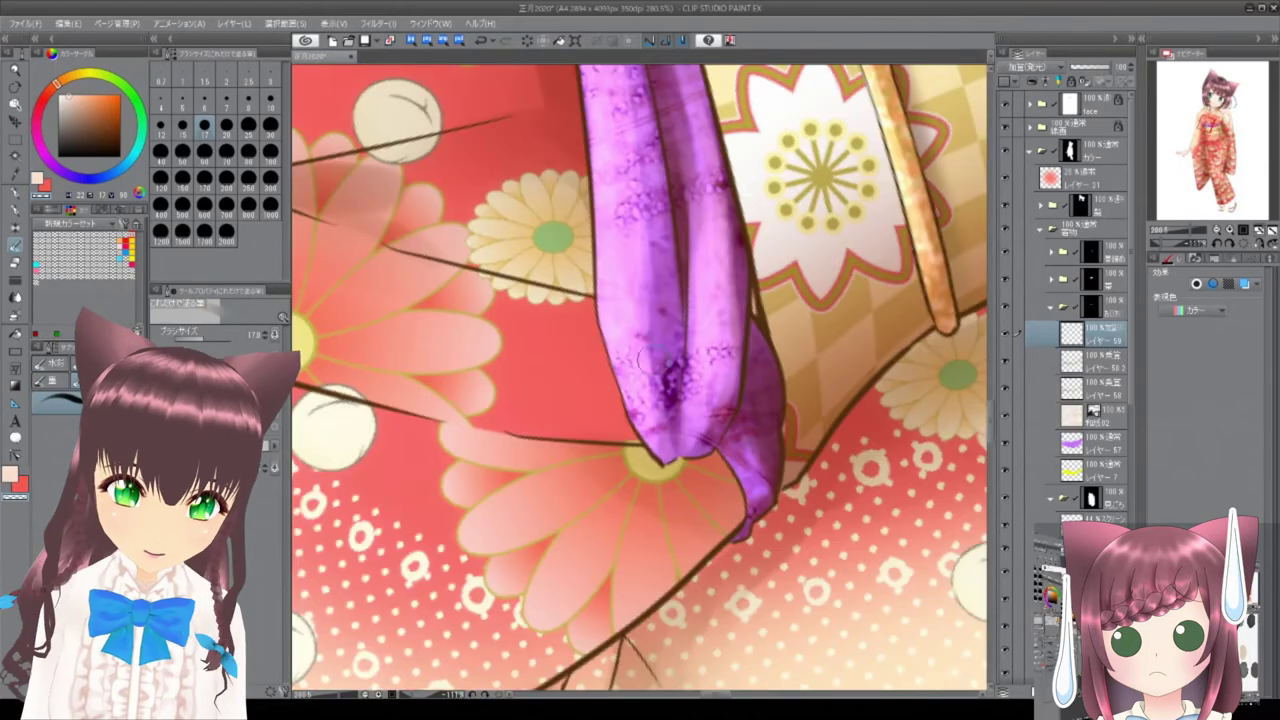
# Hide the paper, make a merged copy of the whole character above all other layers, and show the paper again.
pyautogui.scroll(-10, 684, 484)
pyautogui.scroll(-5, 1070, 400)
pyautogui.click(1006, 678)
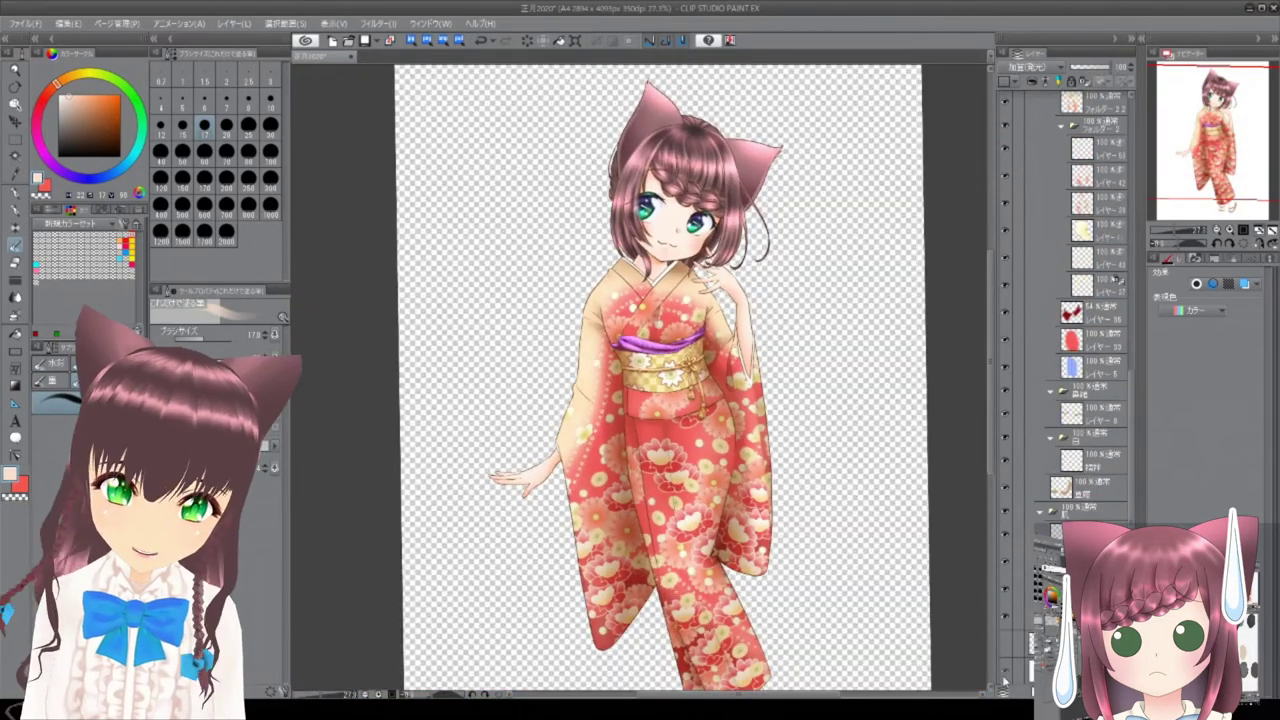
pyautogui.scroll(10, 1070, 300)
pyautogui.click(1060, 103)
pyautogui.click(1241, 285)
pyautogui.click(1241, 285)
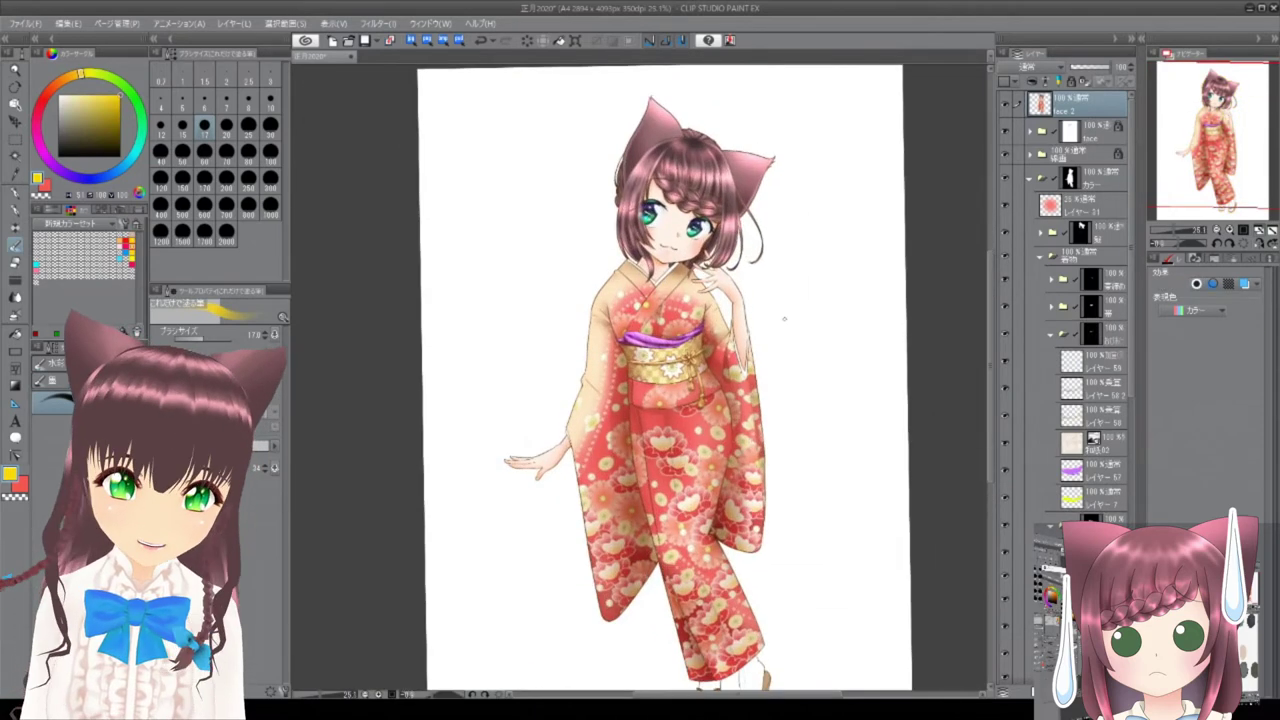
# Try tone curve correction layers with different contrast and colour adjustments above the merged character.
pyautogui.press('Tab')
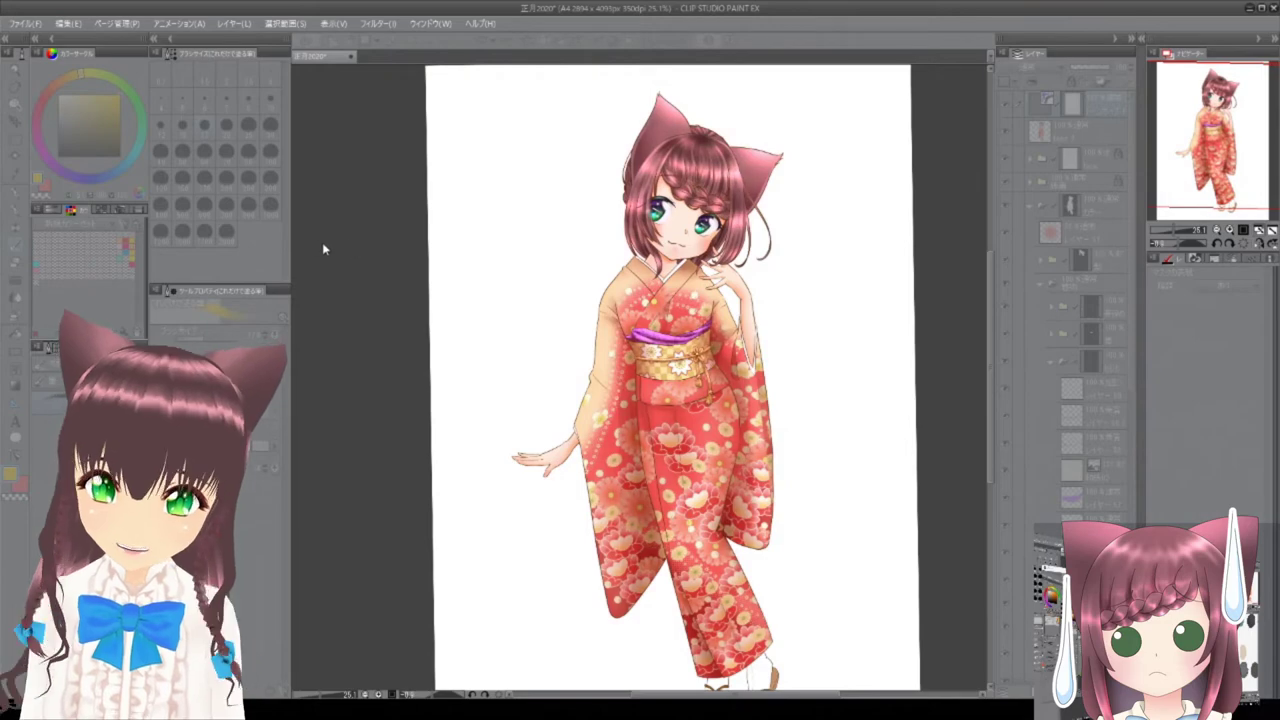
pyautogui.scroll(3, 322, 249)
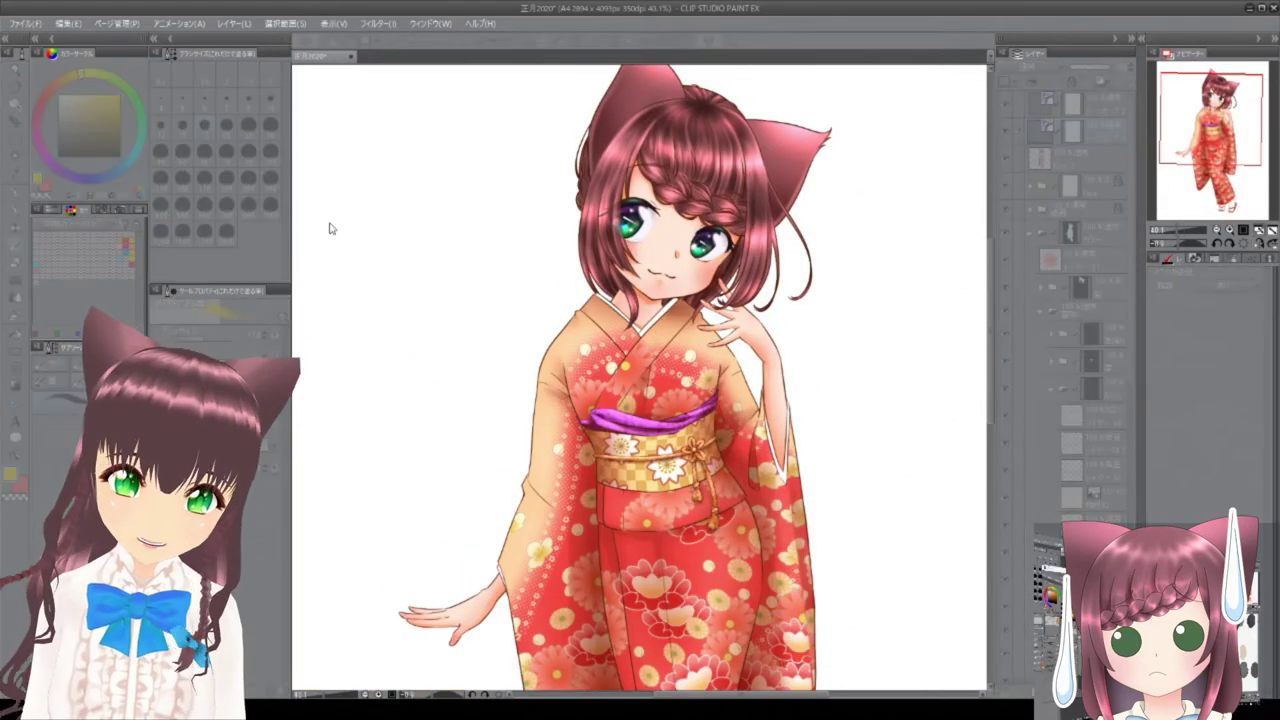
pyautogui.scroll(-1, 877, 267)
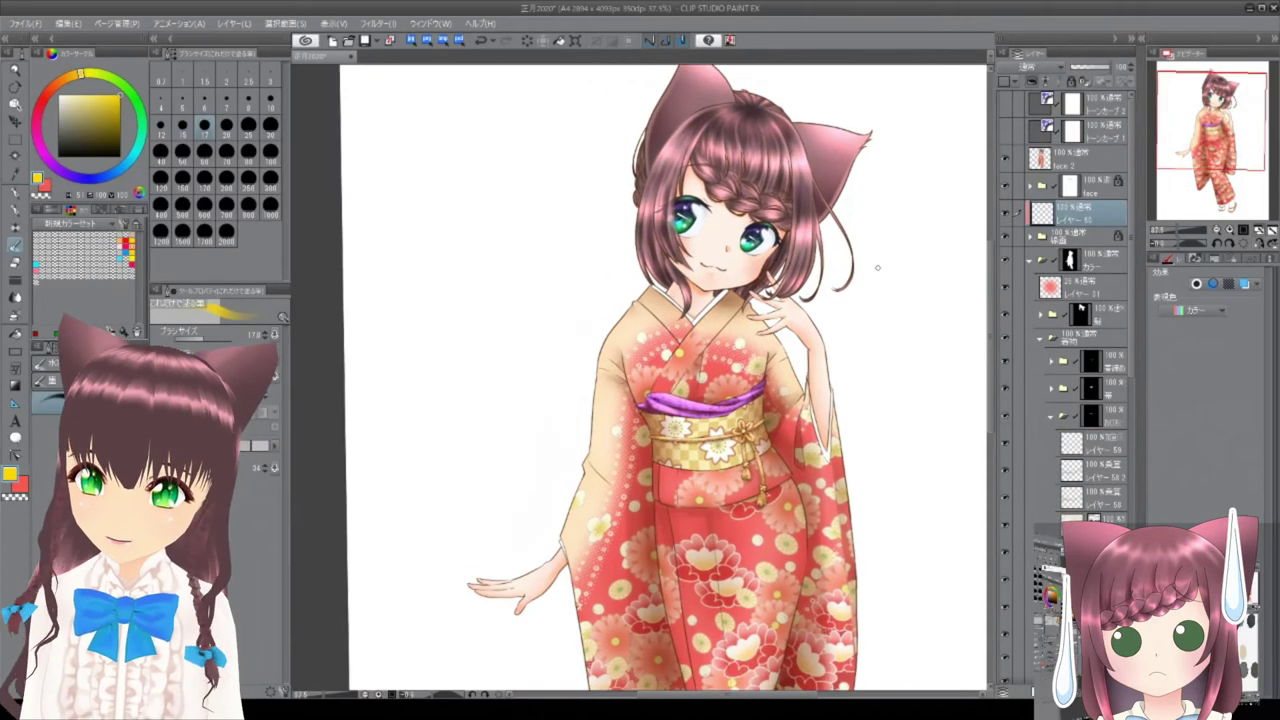
pyautogui.click(1053, 168)
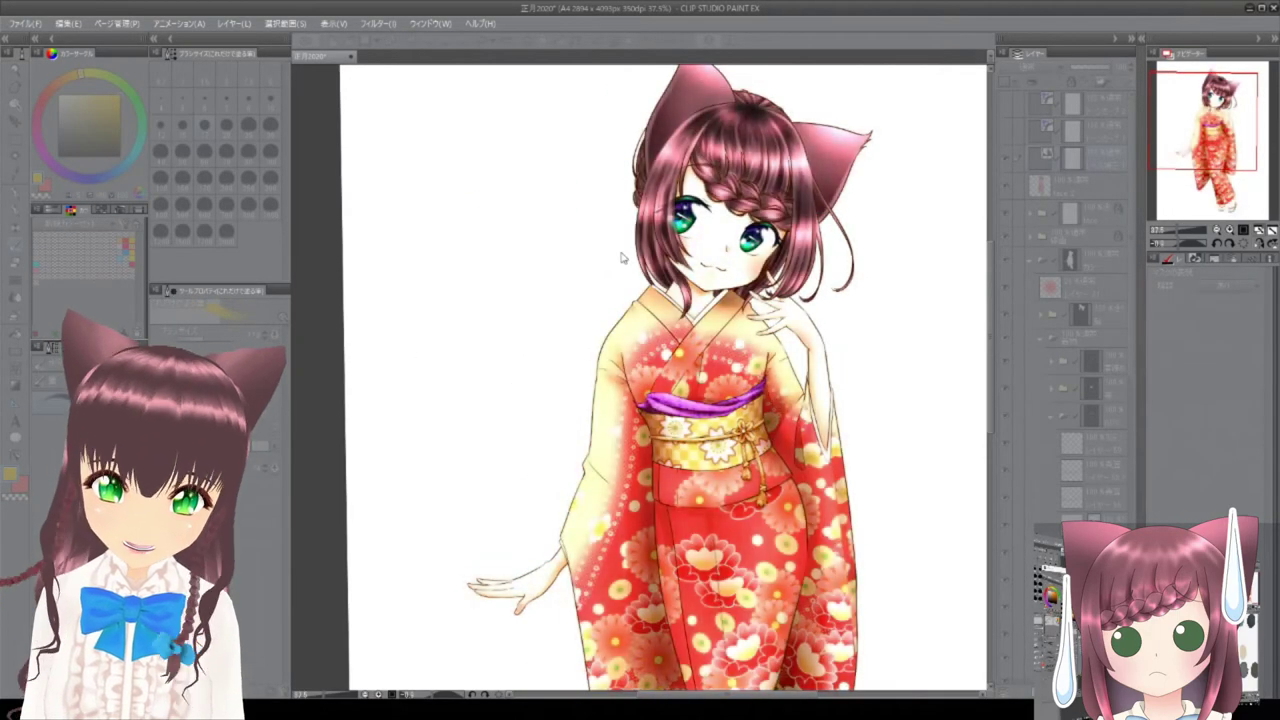
# Move the merged character copy below the face folder, blur it, and blend it over the artwork as a clipped layer.
pyautogui.hotkey('ctrl', '0')
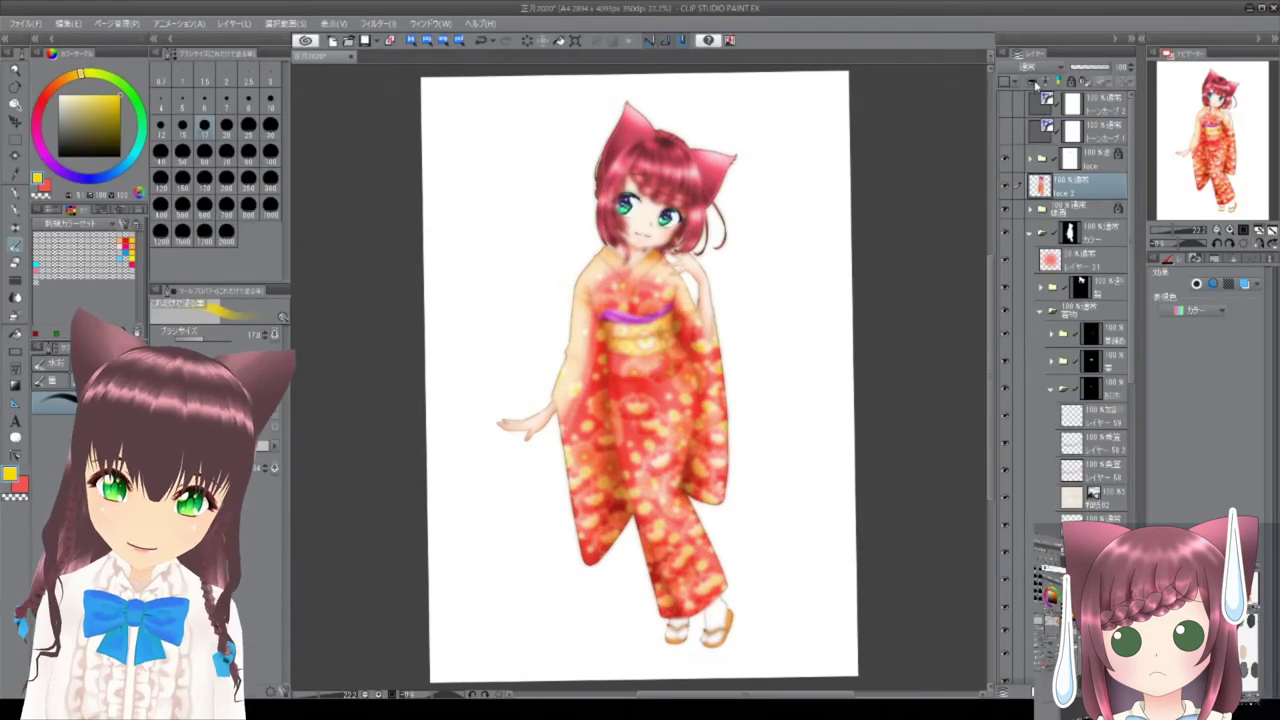
pyautogui.scroll(-5, 640, 380)
pyautogui.scroll(8, 821, 281)
pyautogui.scroll(4, 821, 281)
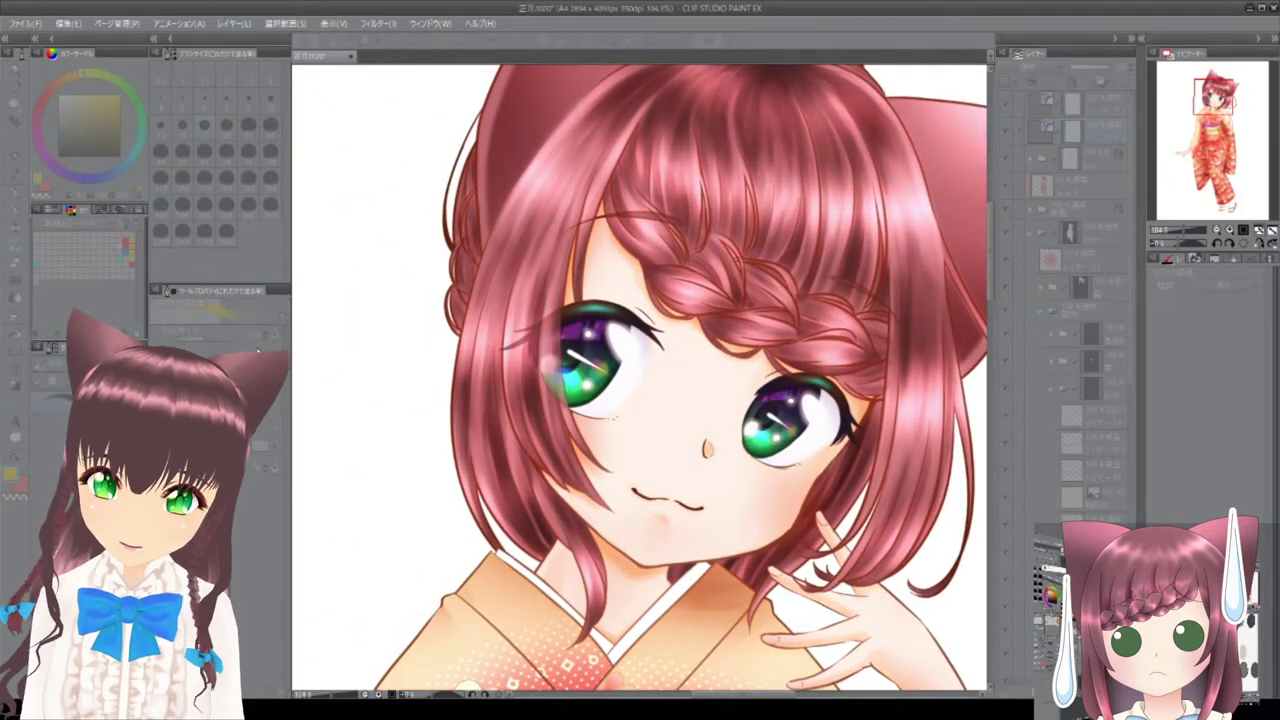
# Adjust the whole character's contrast and colour with a tone curve correction layer and a level correction layer.
pyautogui.scroll(-4, 635, 250)
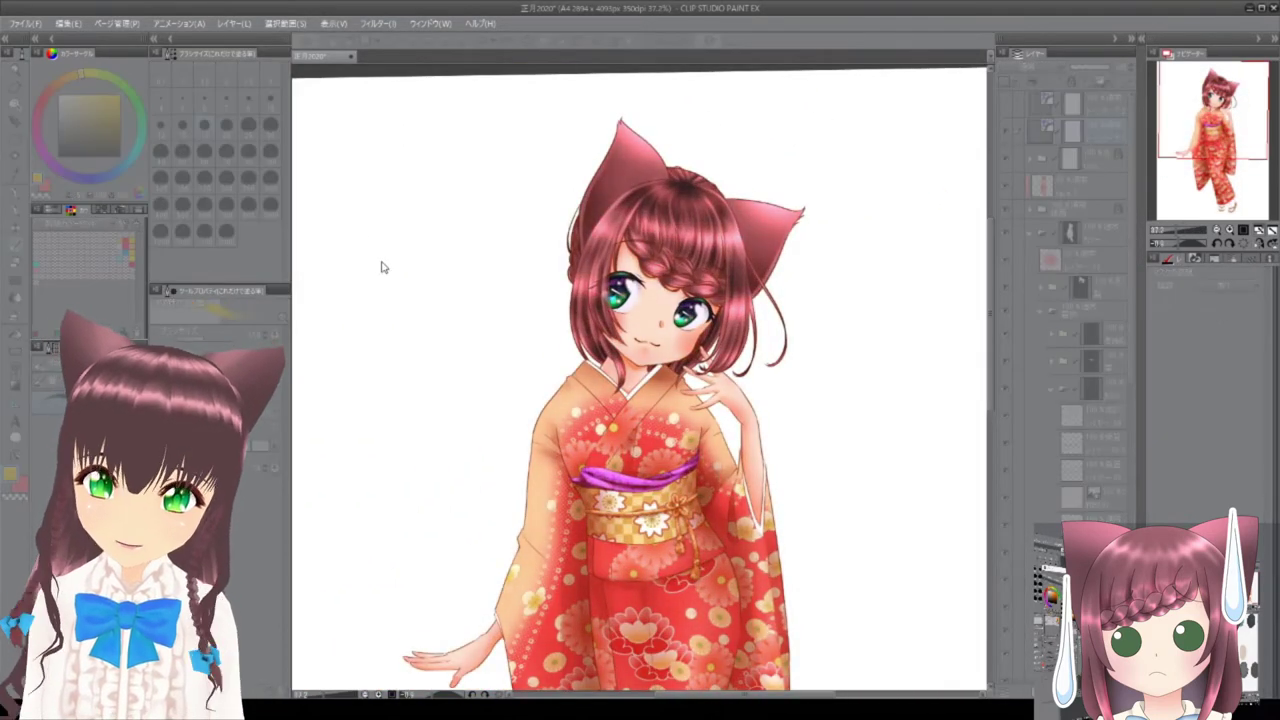
pyautogui.scroll(1, 345, 239)
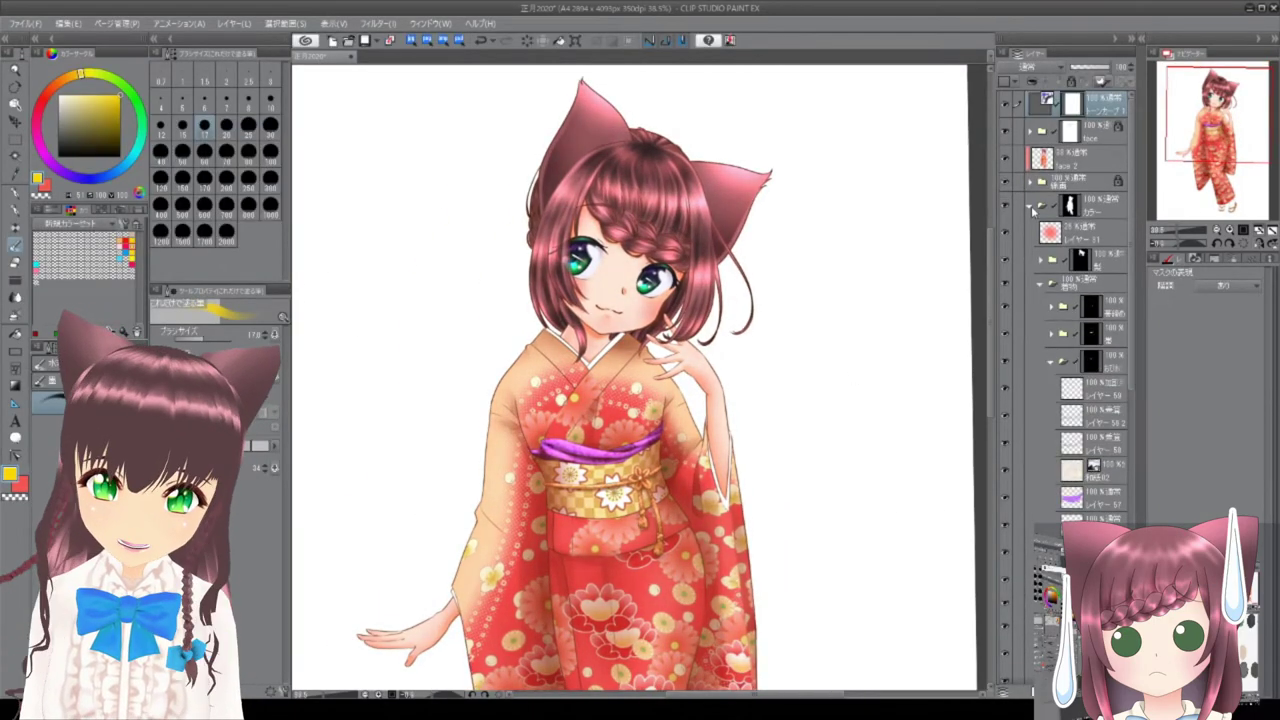
pyautogui.scroll(-1, 446, 357)
pyautogui.scroll(1, 374, 243)
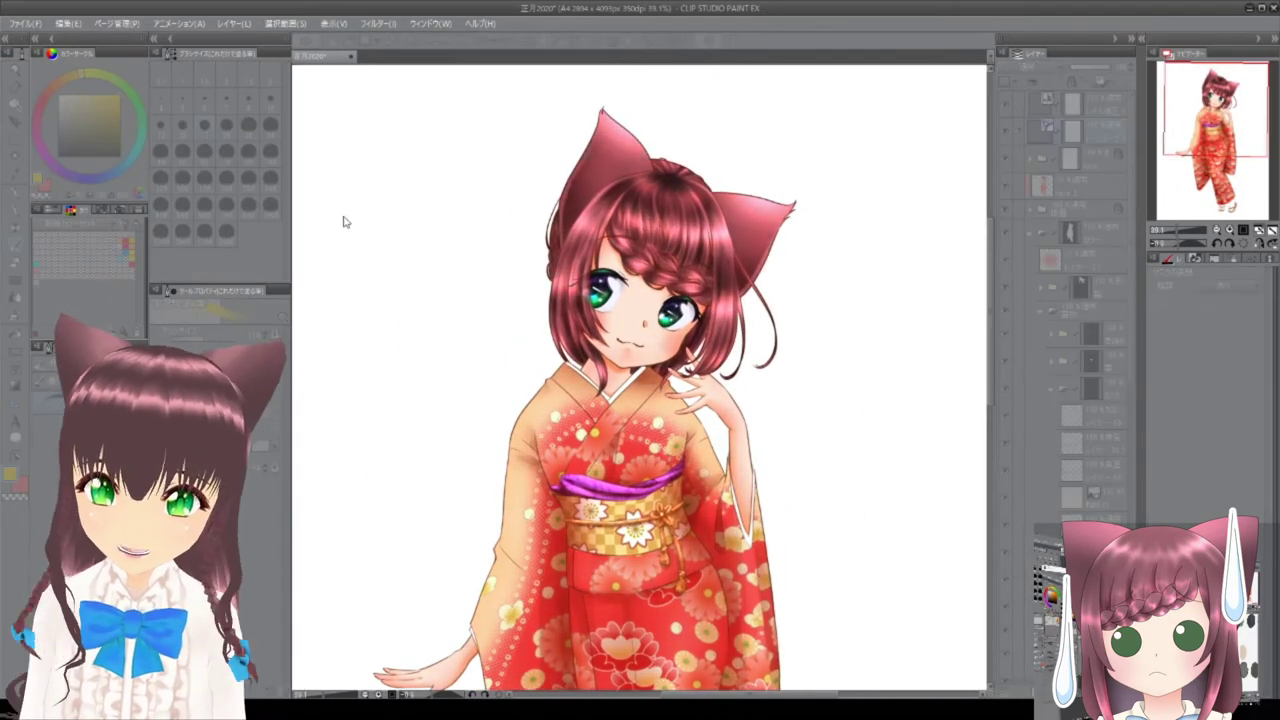
pyautogui.scroll(-1, 305, 265)
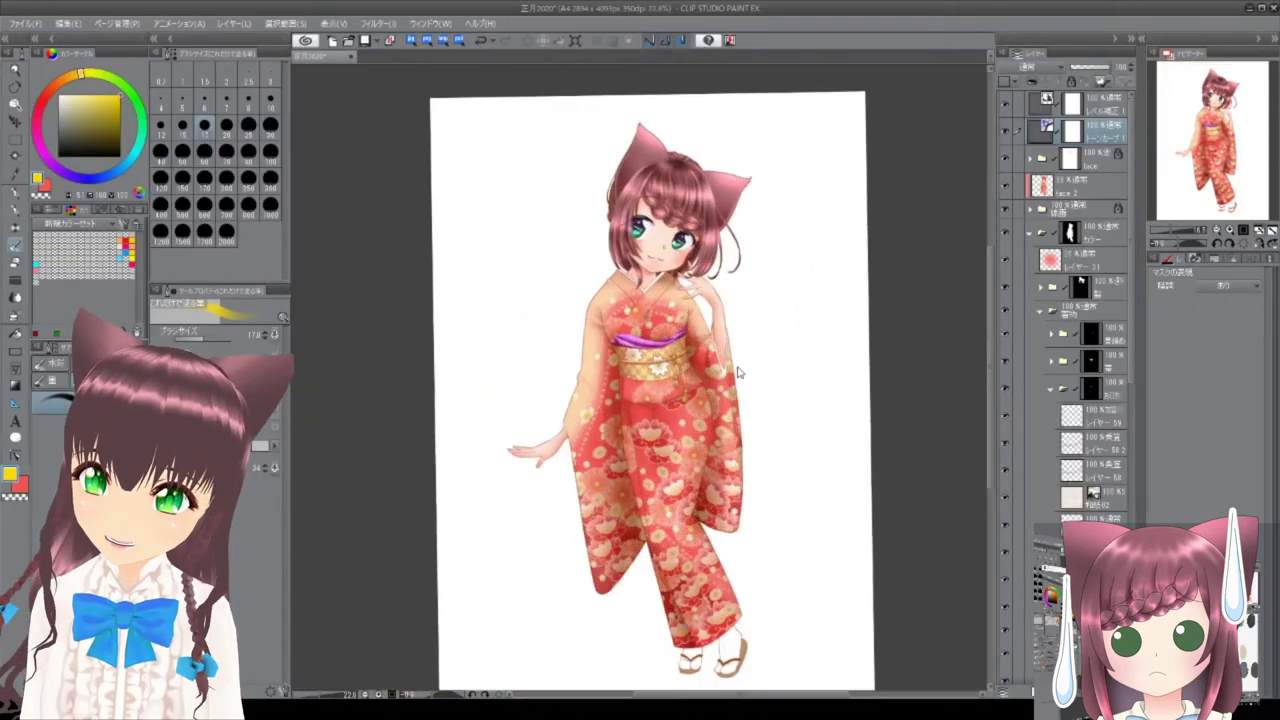
# Collapse the finished kimono folders and paint pale blue shadows on both white tabi socks on a new layer.
pyautogui.click(1110, 360)
pyautogui.click(1050, 388)
pyautogui.scroll(-1, 1085, 400)
pyautogui.click(1095, 423)
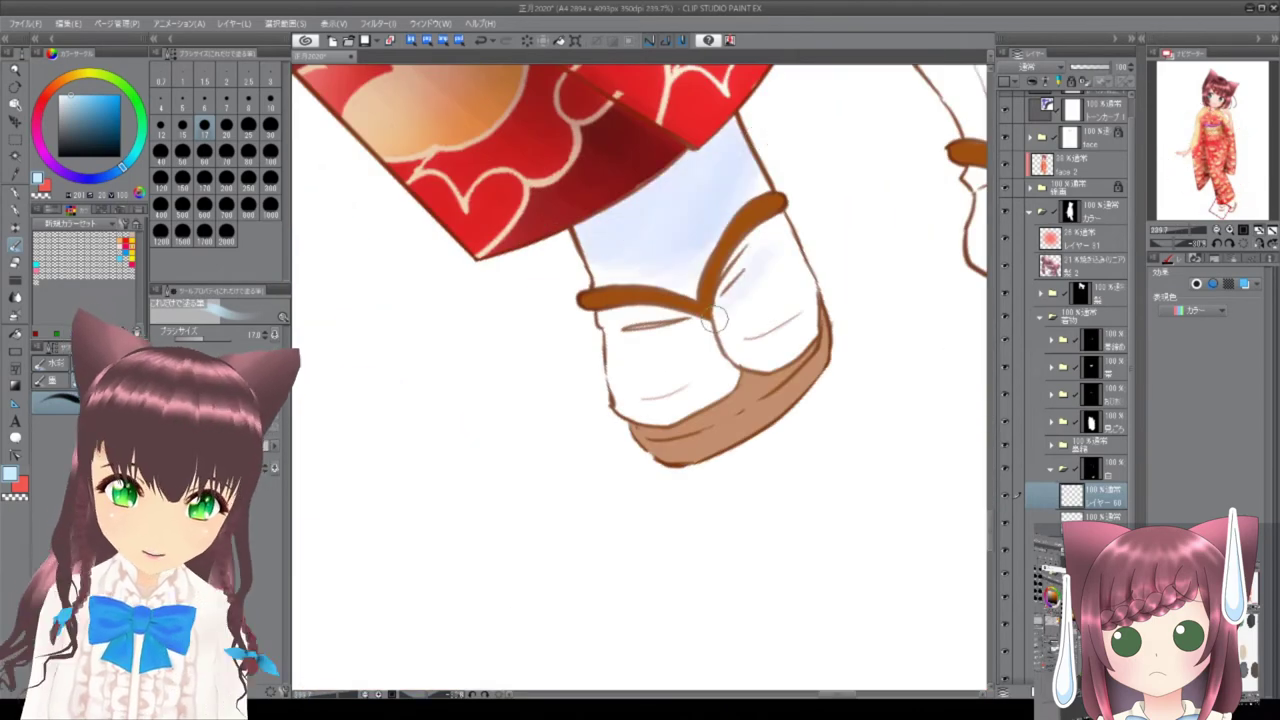
pyautogui.moveTo(785, 260); pyautogui.dragTo(742, 537)
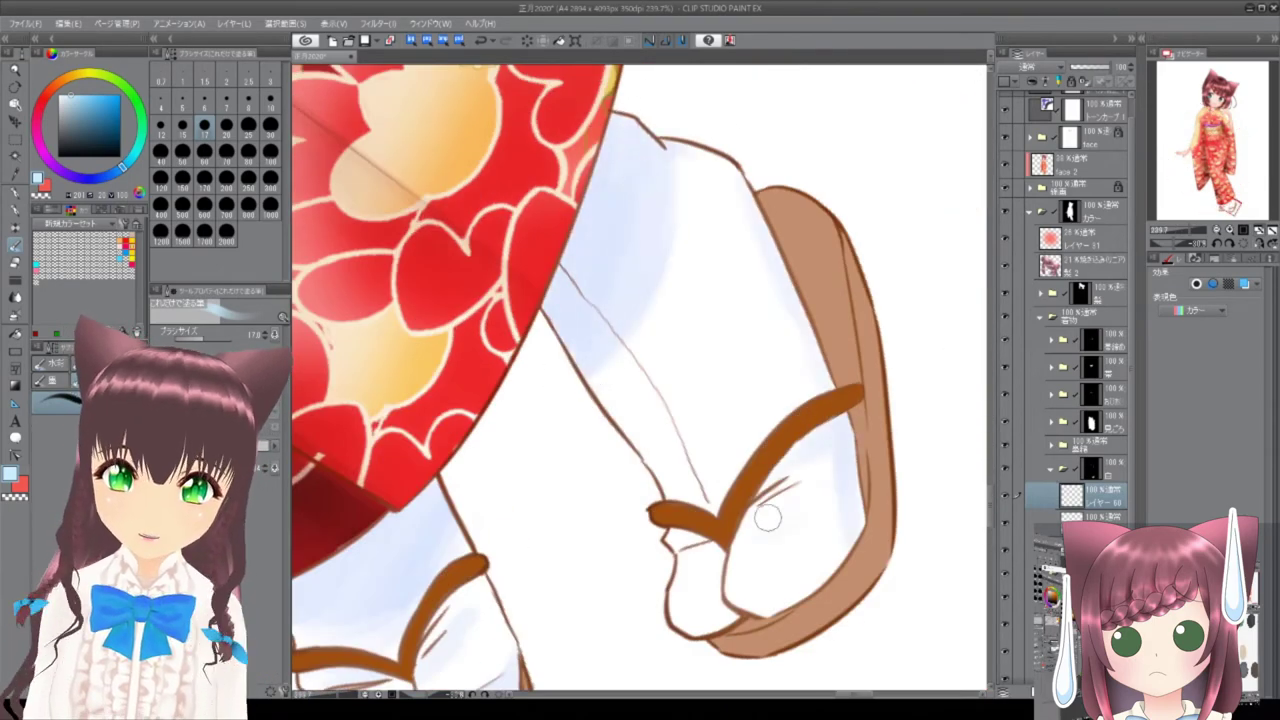
pyautogui.moveTo(787, 493); pyautogui.dragTo(790, 600)
pyautogui.moveTo(685, 175); pyautogui.dragTo(634, 289)
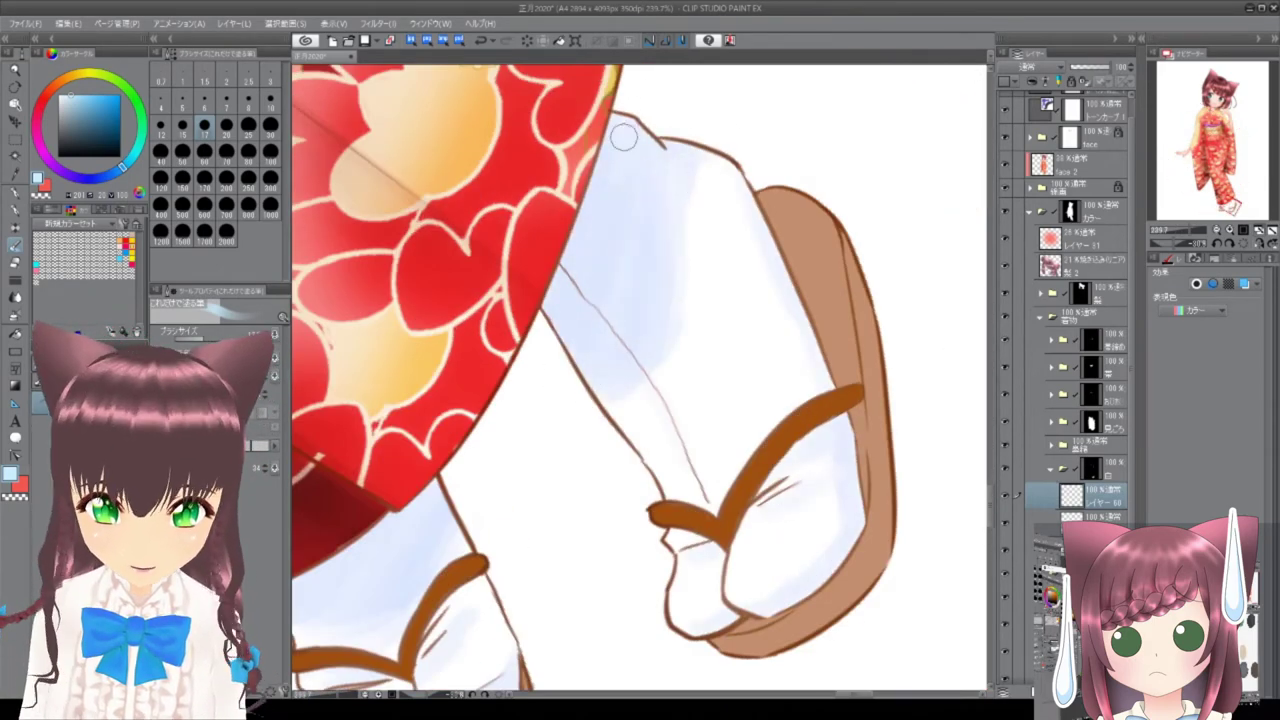
pyautogui.scroll(-10, 794, 317)
pyautogui.scroll(10, 794, 317)
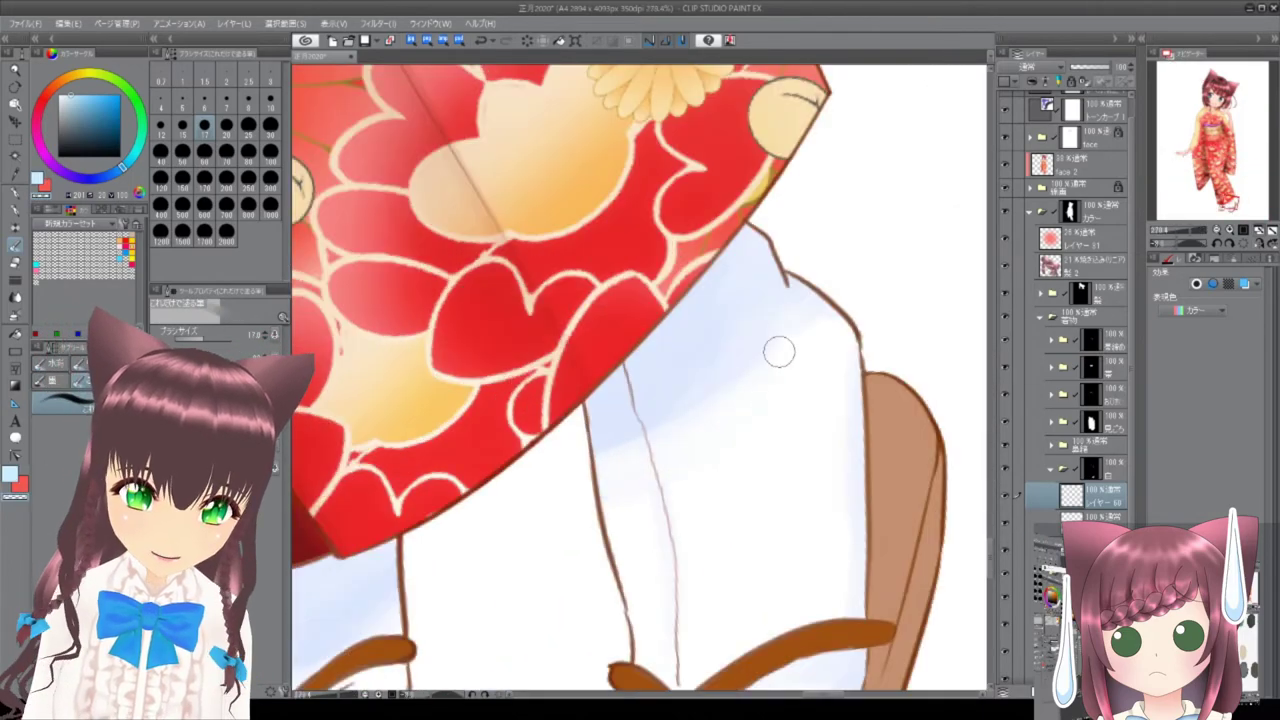
pyautogui.scroll(-5, 773, 334)
pyautogui.scroll(5, 766, 409)
pyautogui.scroll(-5, 737, 157)
pyautogui.scroll(5, 739, 432)
# Recolour the soles of both sandals with a lighter tan.
pyautogui.keyDown('alt'); pyautogui.click(739, 432); pyautogui.keyUp('alt')
pyautogui.moveTo(739, 432); pyautogui.dragTo(704, 407)
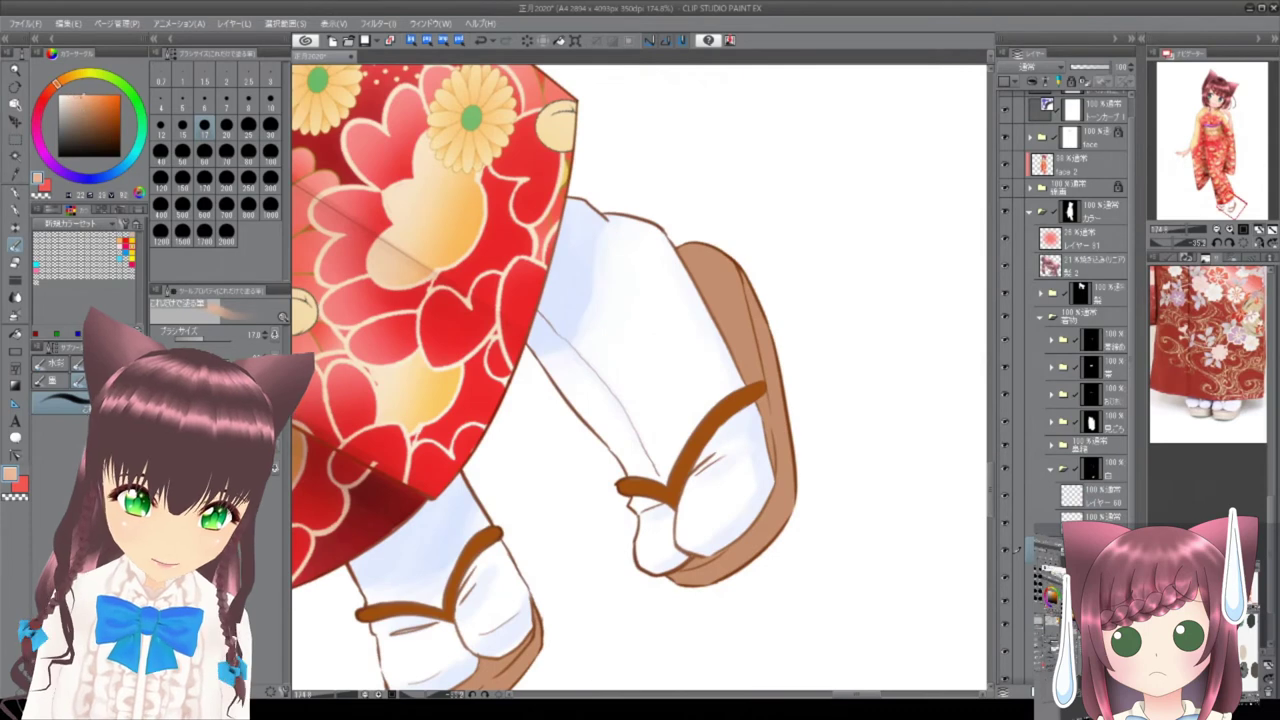
pyautogui.hotkey('ctrl', 'z')
pyautogui.click(15, 208)
pyautogui.moveTo(560, 520)
pyautogui.mouseDown()
pyautogui.moveTo(528, 443)
pyautogui.moveTo(782, 295)
pyautogui.moveTo(700, 306)
pyautogui.moveTo(668, 380)
pyautogui.moveTo(427, 364)
pyautogui.mouseUp()
# Shade the sandal soles with brown on a Multiply layer, darkest beside the socks.
pyautogui.scroll(4, 782, 295)
pyautogui.scroll(-5, 668, 380)
pyautogui.click(99, 124)
pyautogui.moveTo(760, 195); pyautogui.dragTo(792, 342)
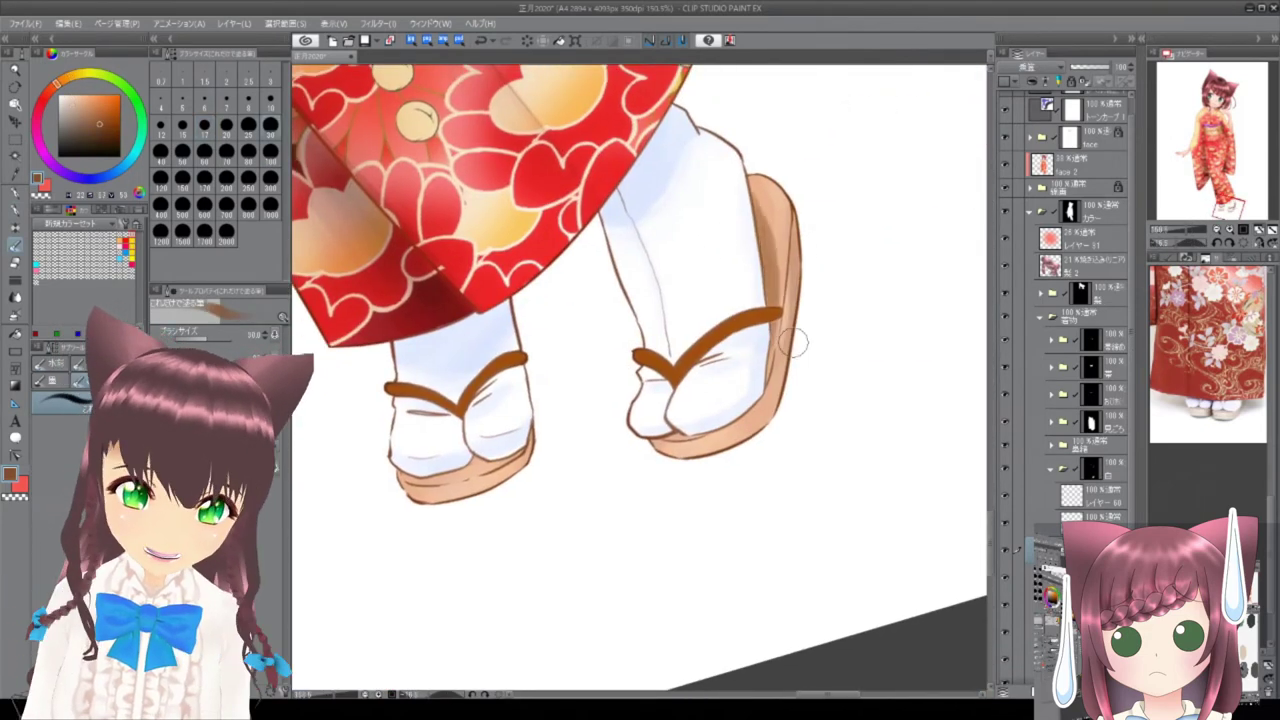
pyautogui.scroll(-3, 535, 430)
pyautogui.scroll(1, 608, 443)
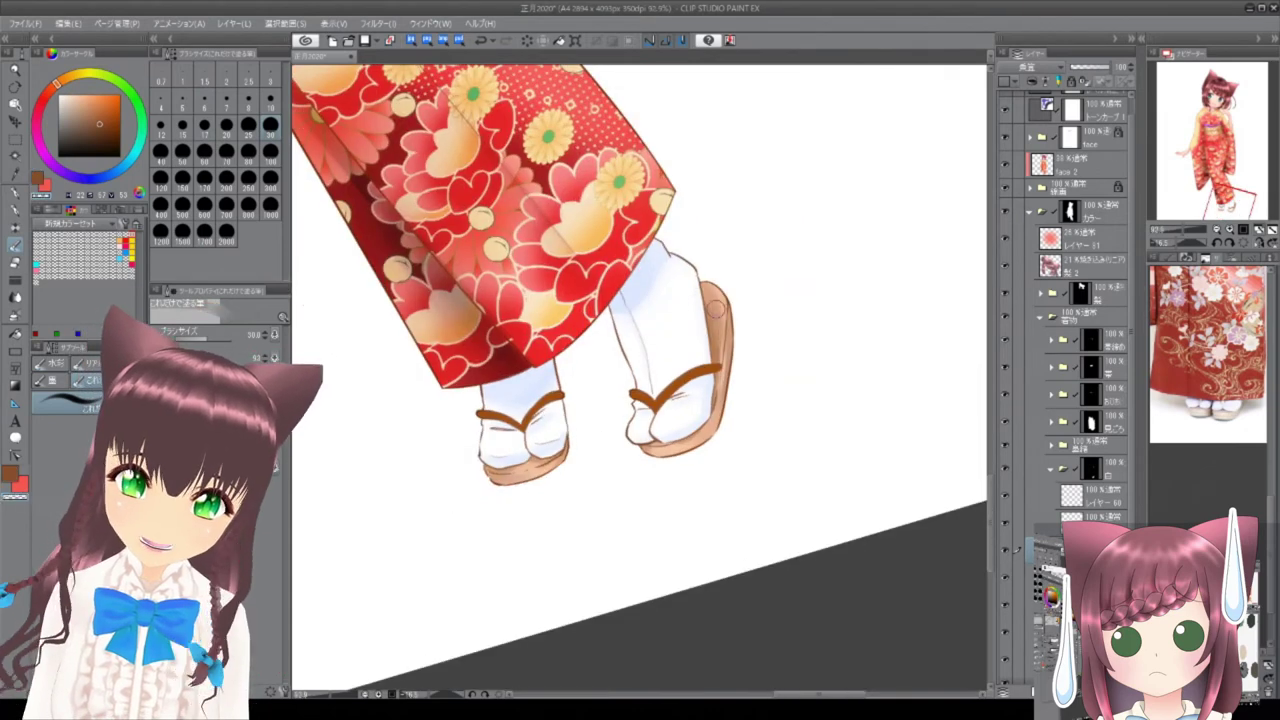
# Select the sandal straps' colour area, add a new layer above it, and paint the straps a lighter reddish tan.
pyautogui.keyDown('ctrl'); pyautogui.click(1075, 444); pyautogui.keyUp('ctrl')
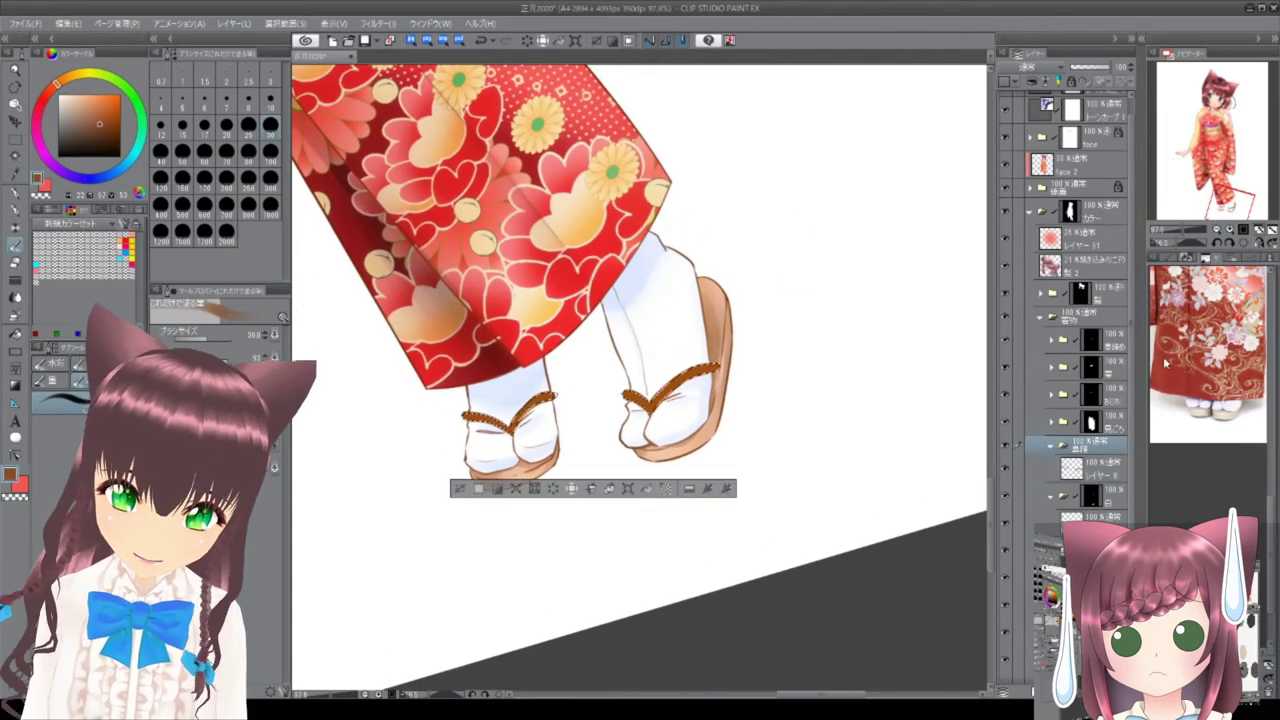
pyautogui.scroll(5, 649, 410)
pyautogui.hotkey('ctrl', 'd')
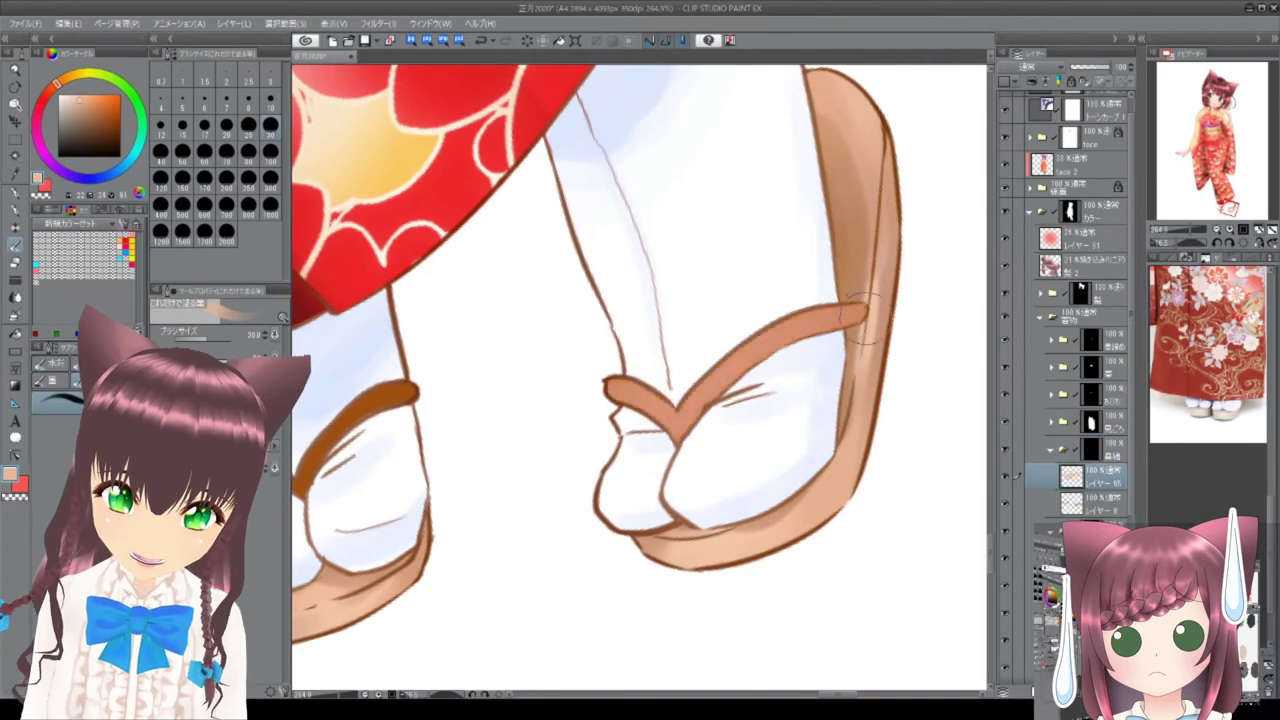